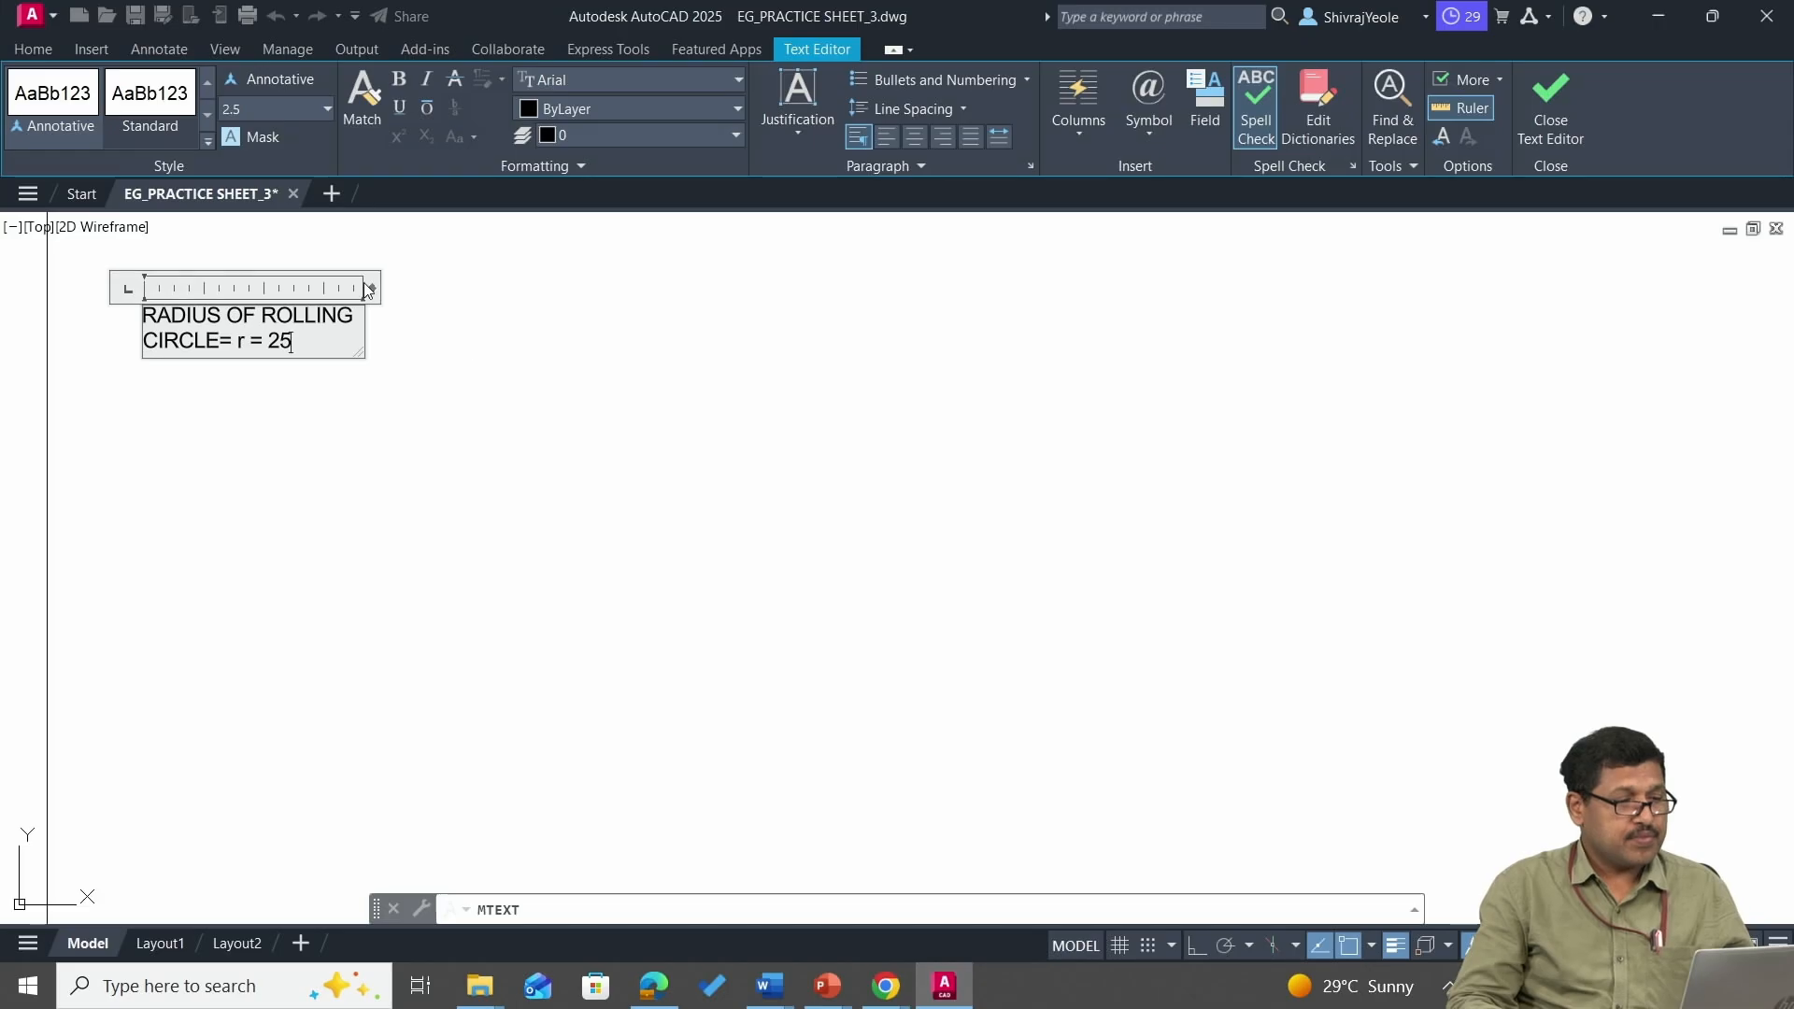
Widen the text box to fit one line and add a second line reading "RADIUS OF DIRECTING CIRCLE = R = 60".
drag(372, 288, 651, 287)
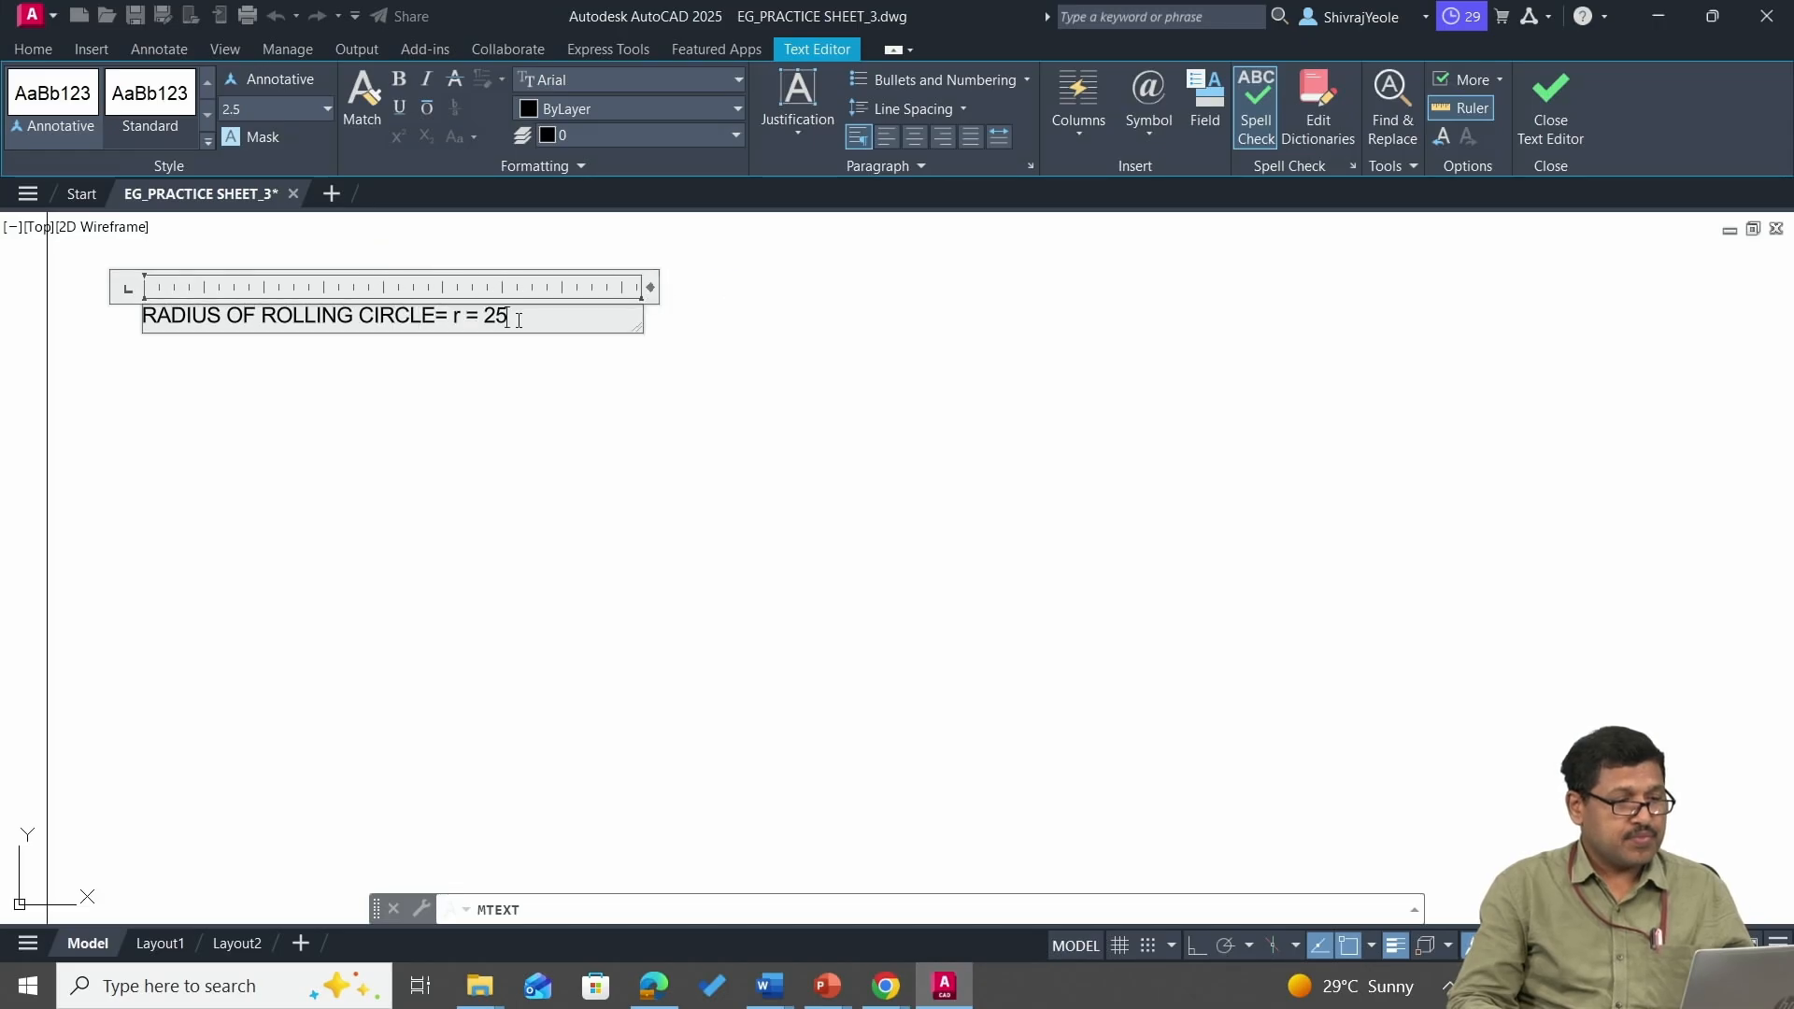
key(Return)
text(RADIUS )
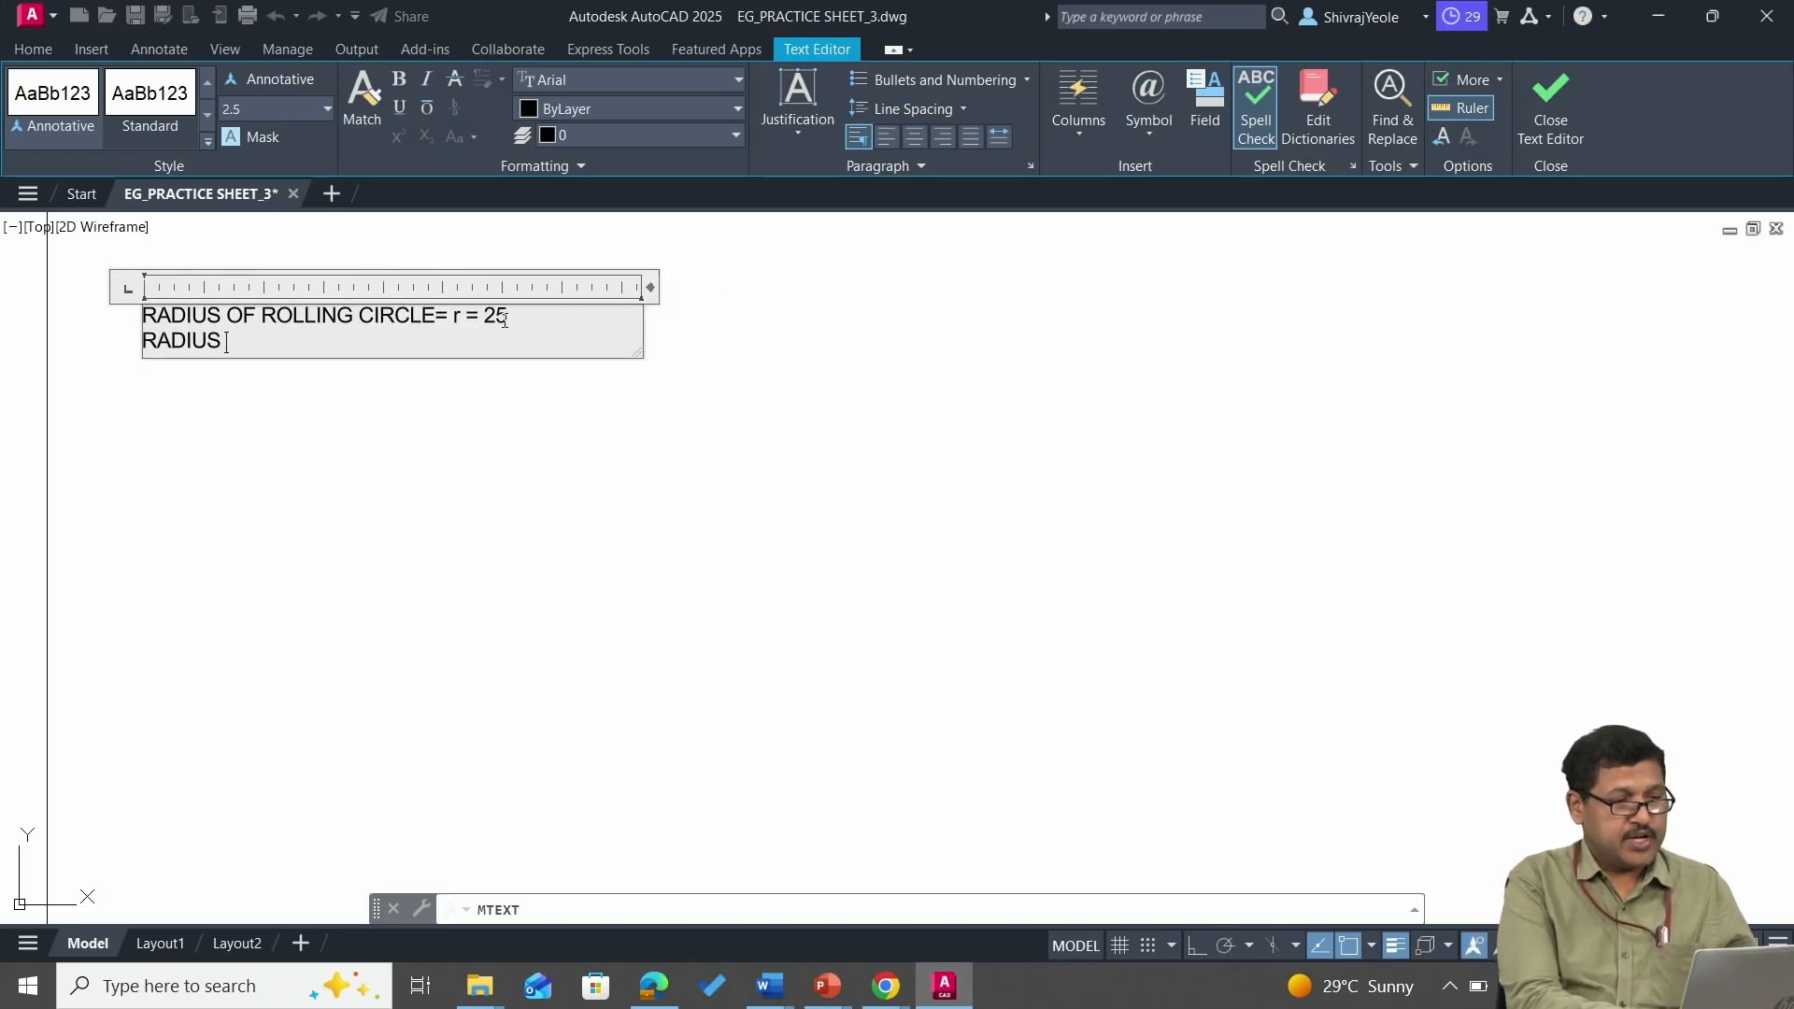
text(OF)
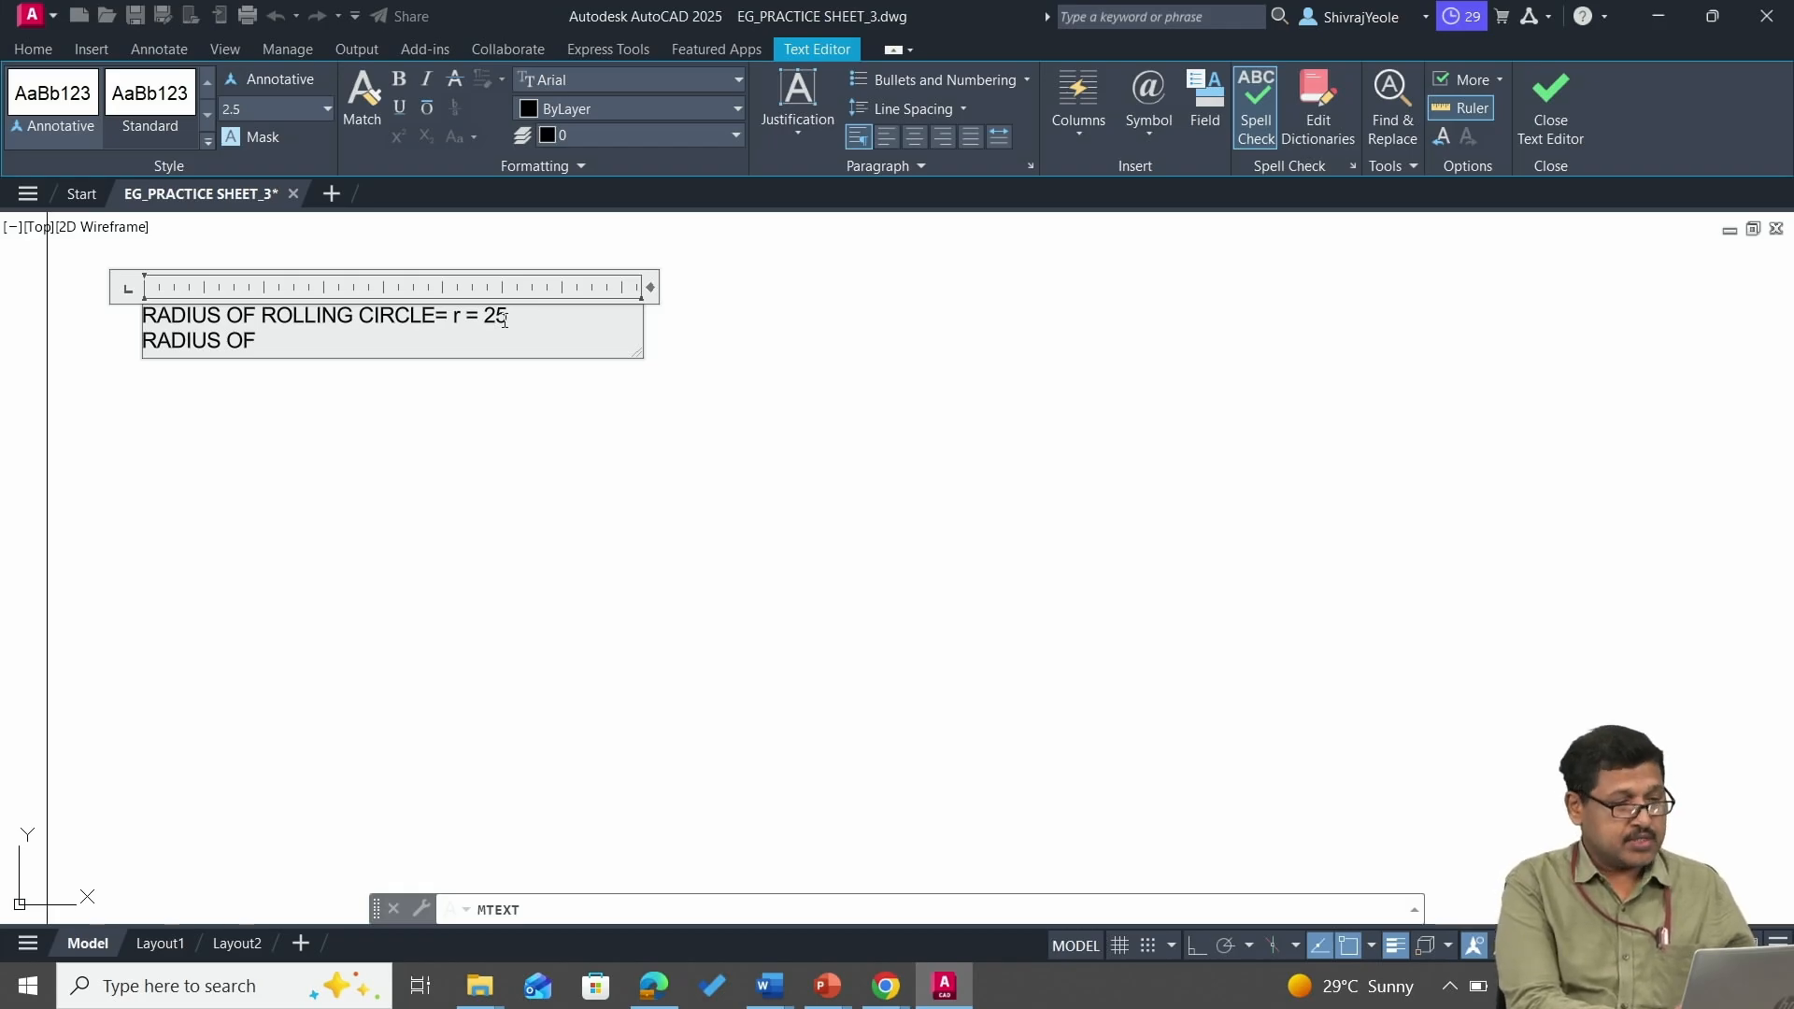
text( DIRECTING CI)
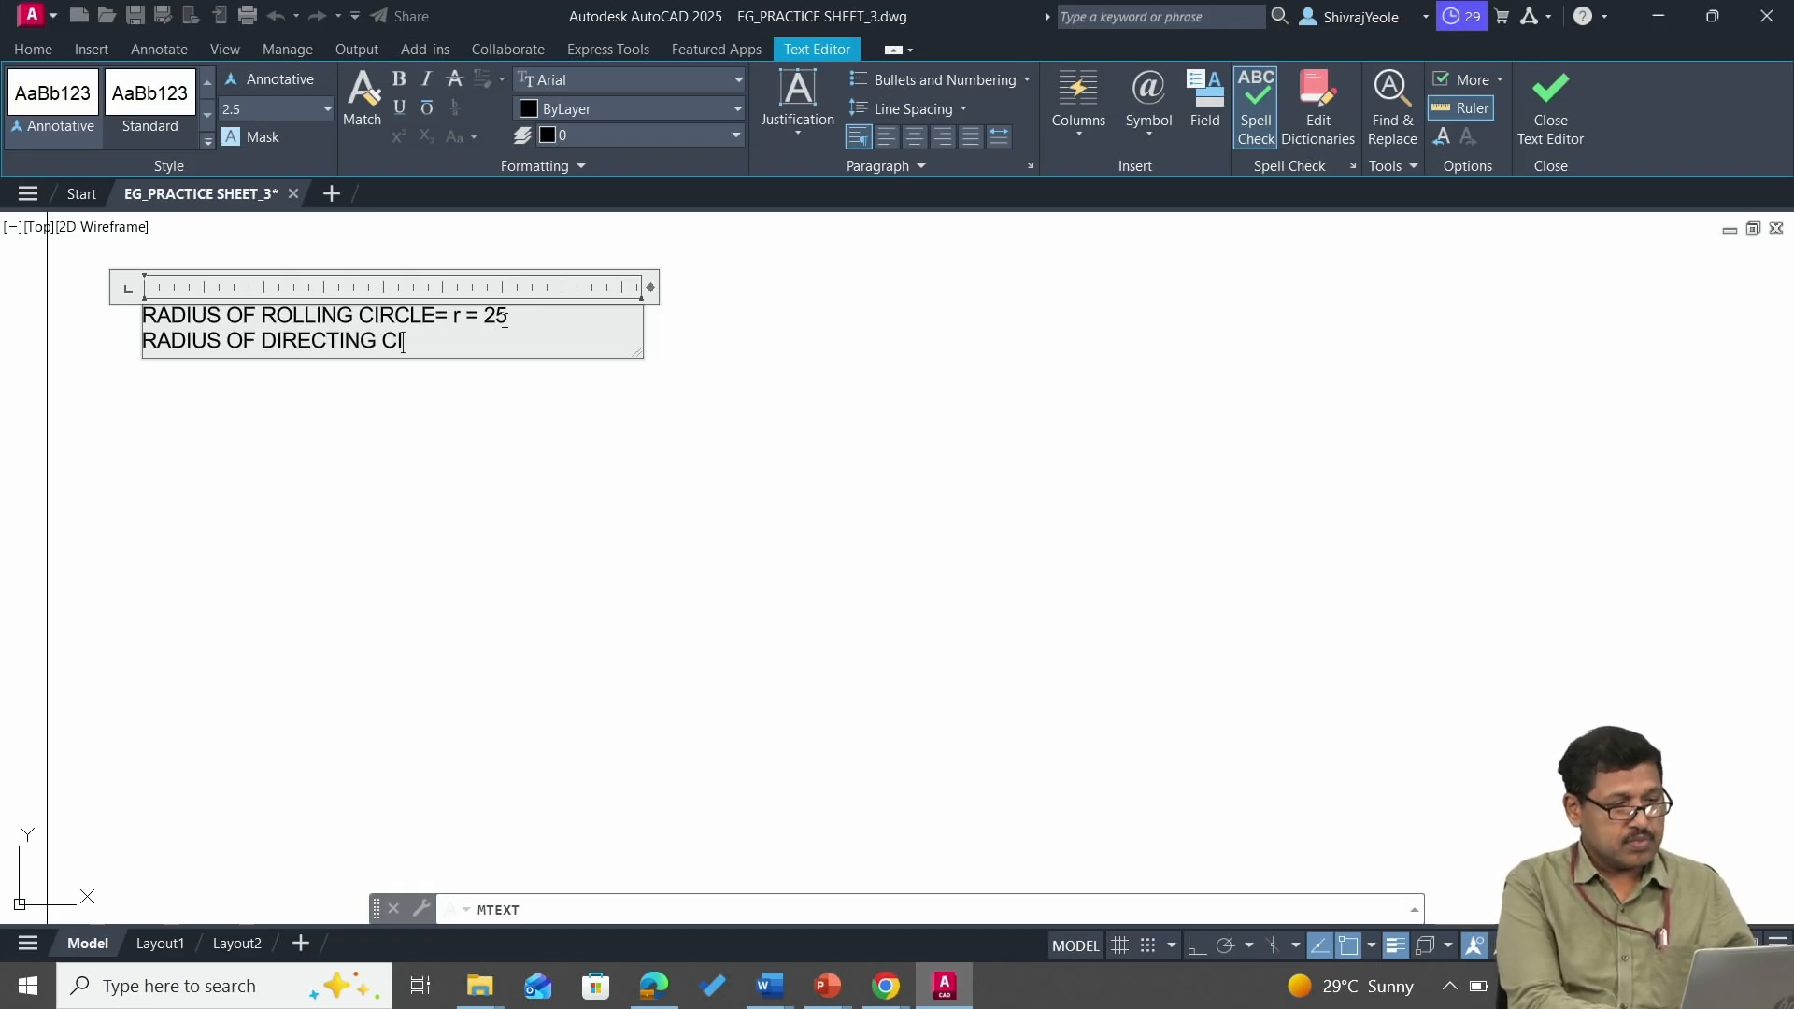
text(RCLE = R  = 60)
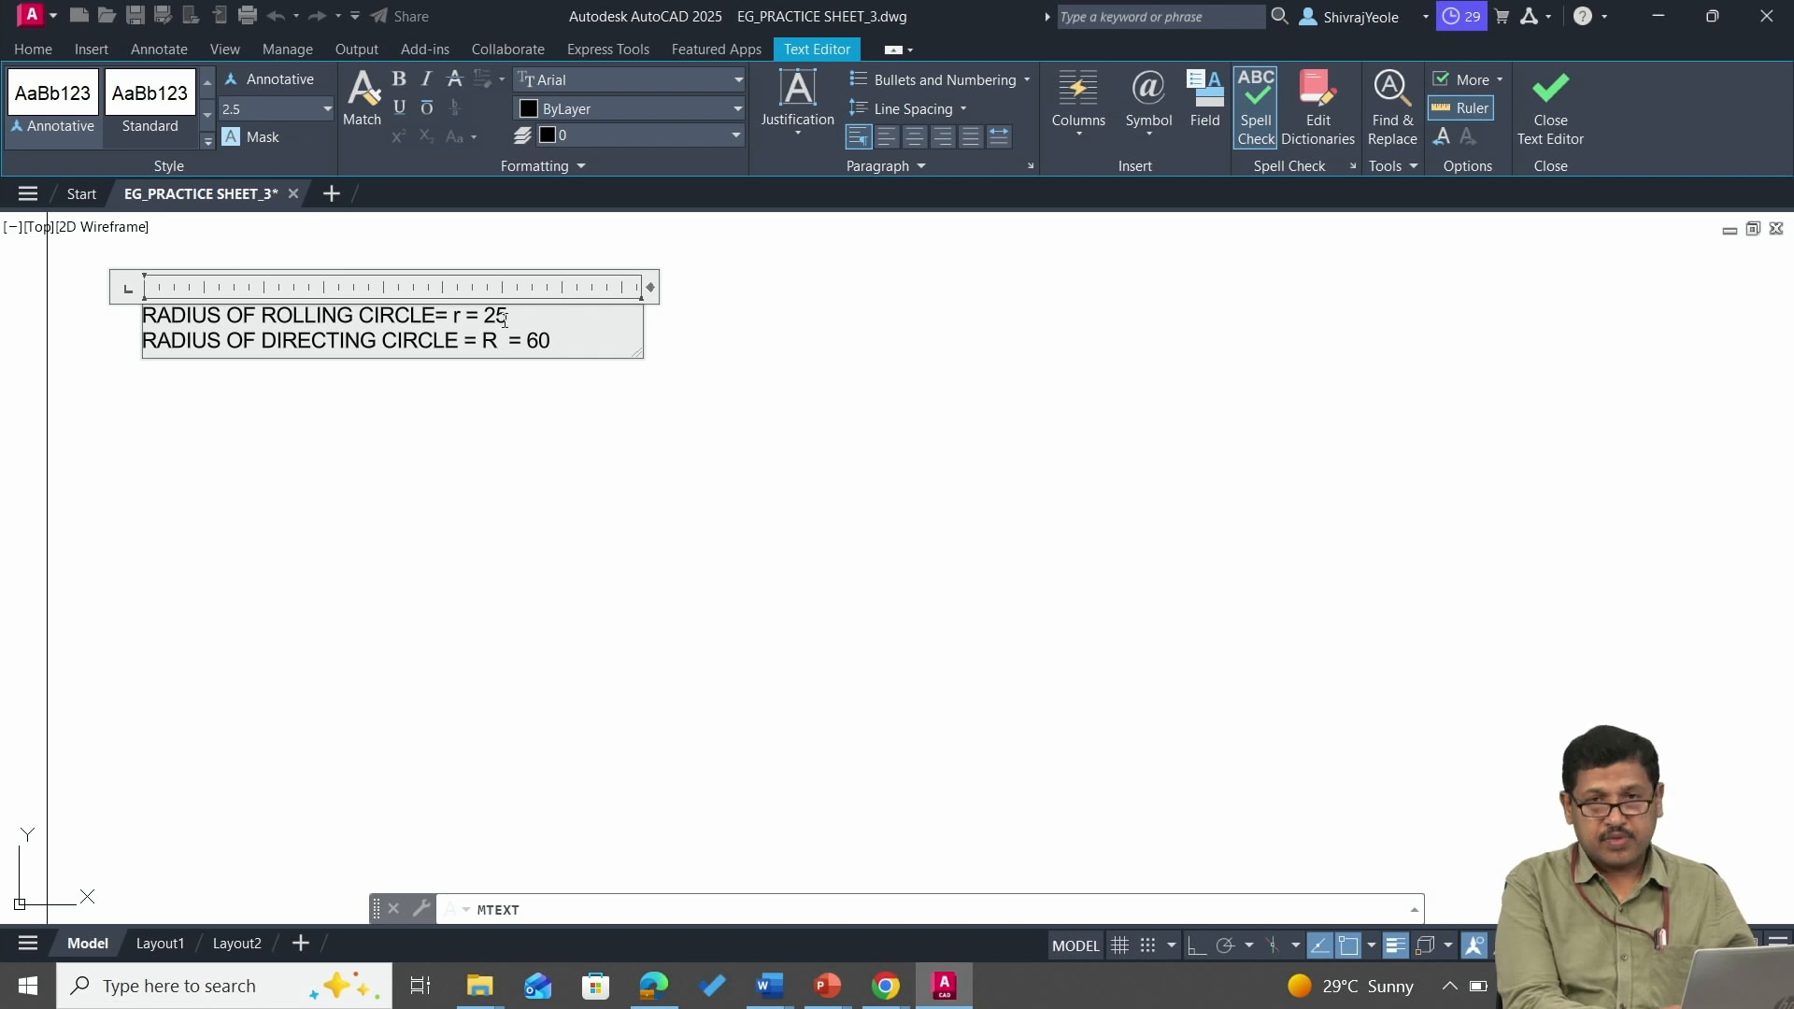
Add a third line reading "NUMBER OF REVOLUTIONS = 1" and finish the multiline text.
key(Return)
text(NUMBER)
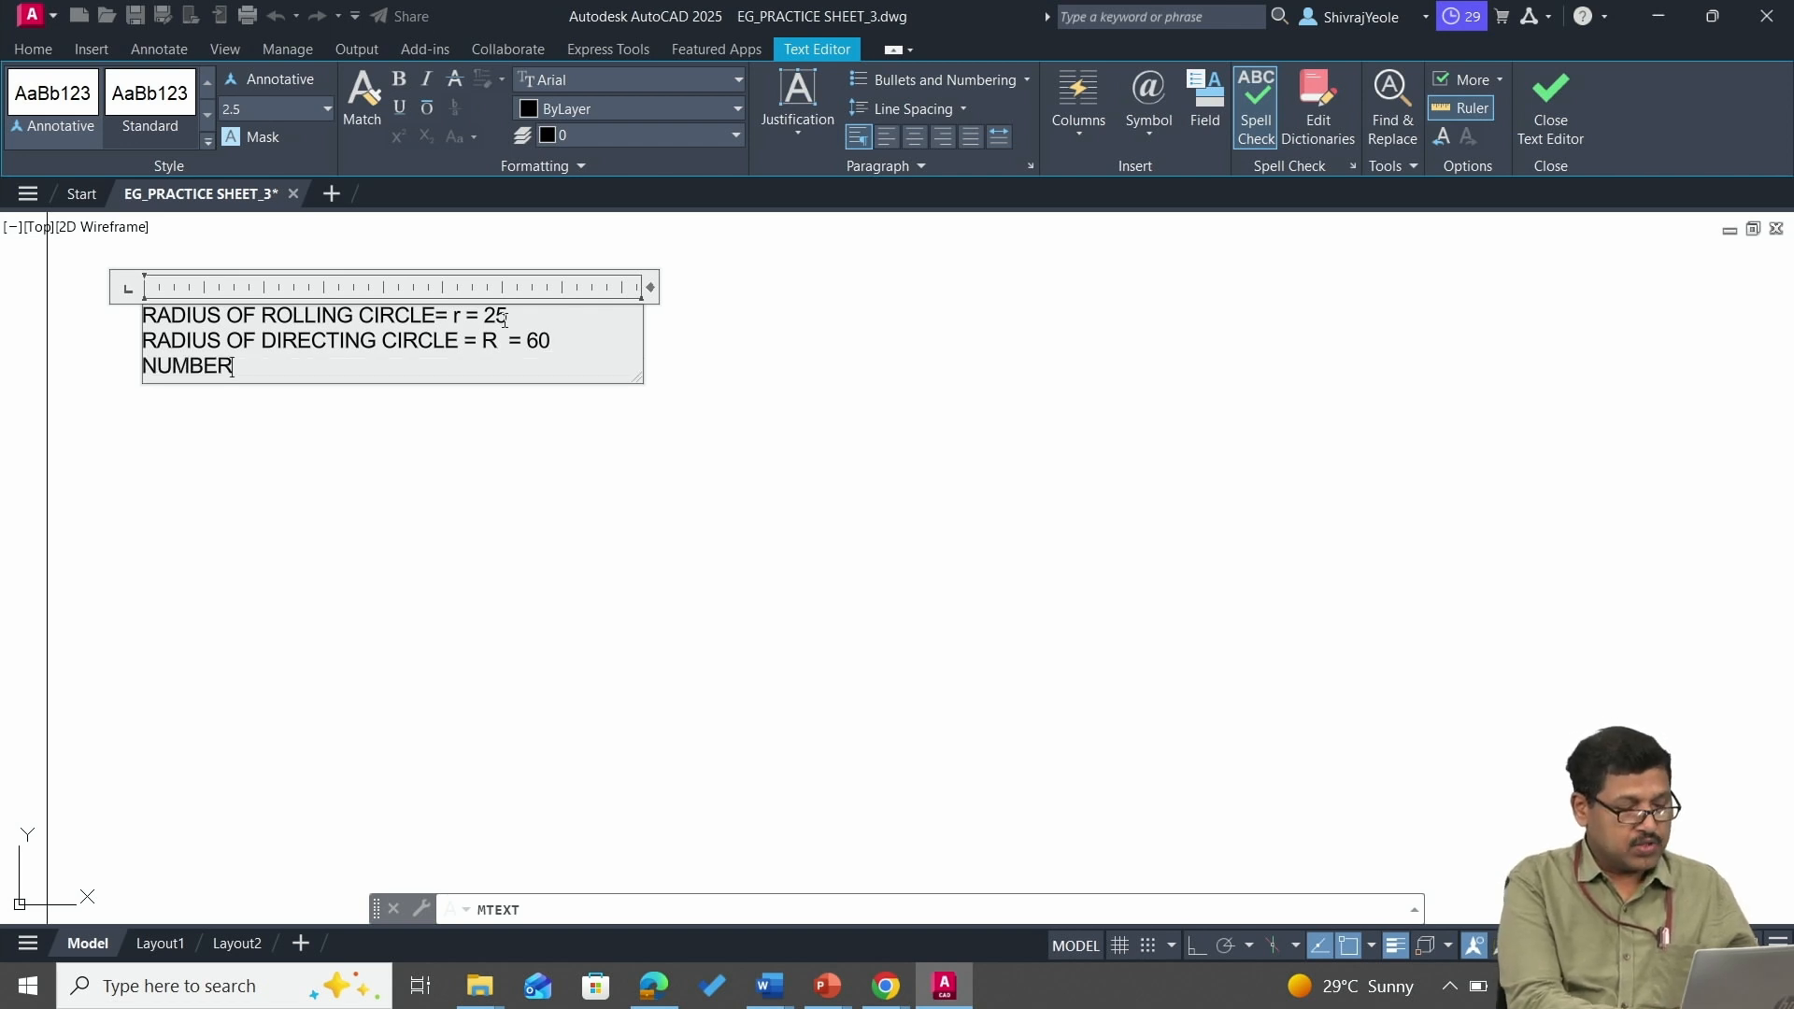
text( OF REVOLUTIONS)
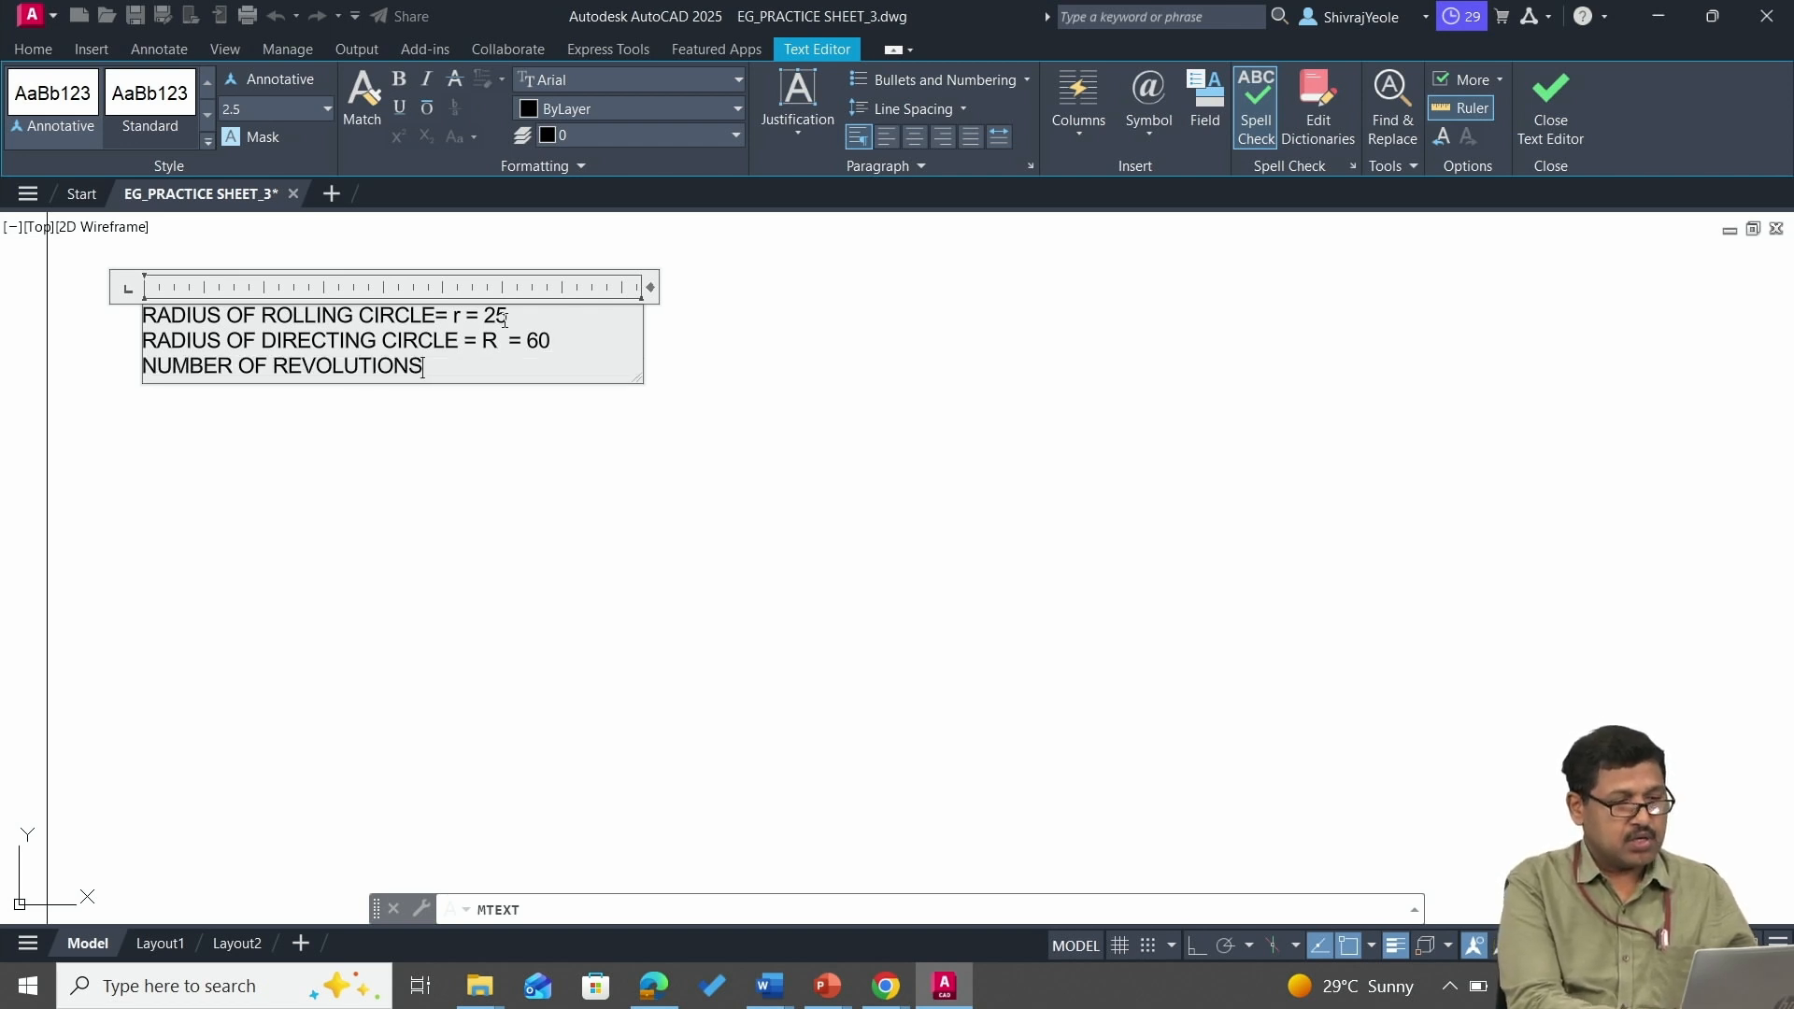
text( = 1)
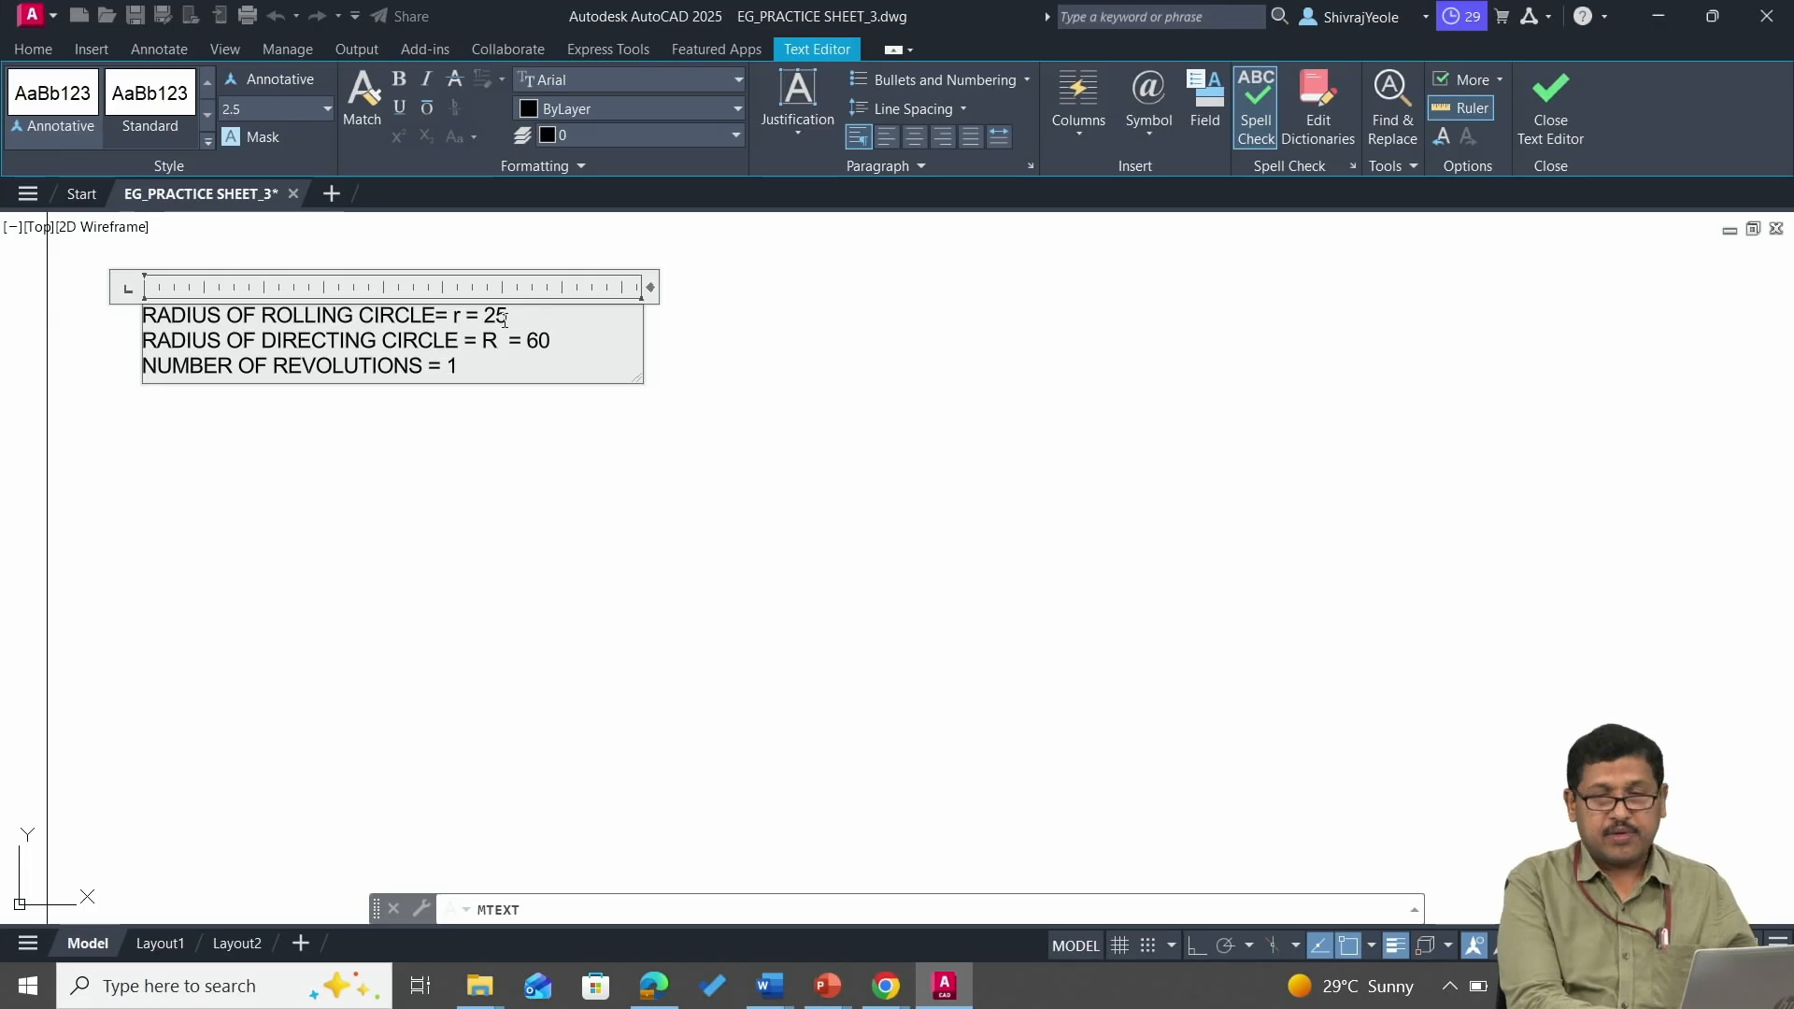
click(400, 581)
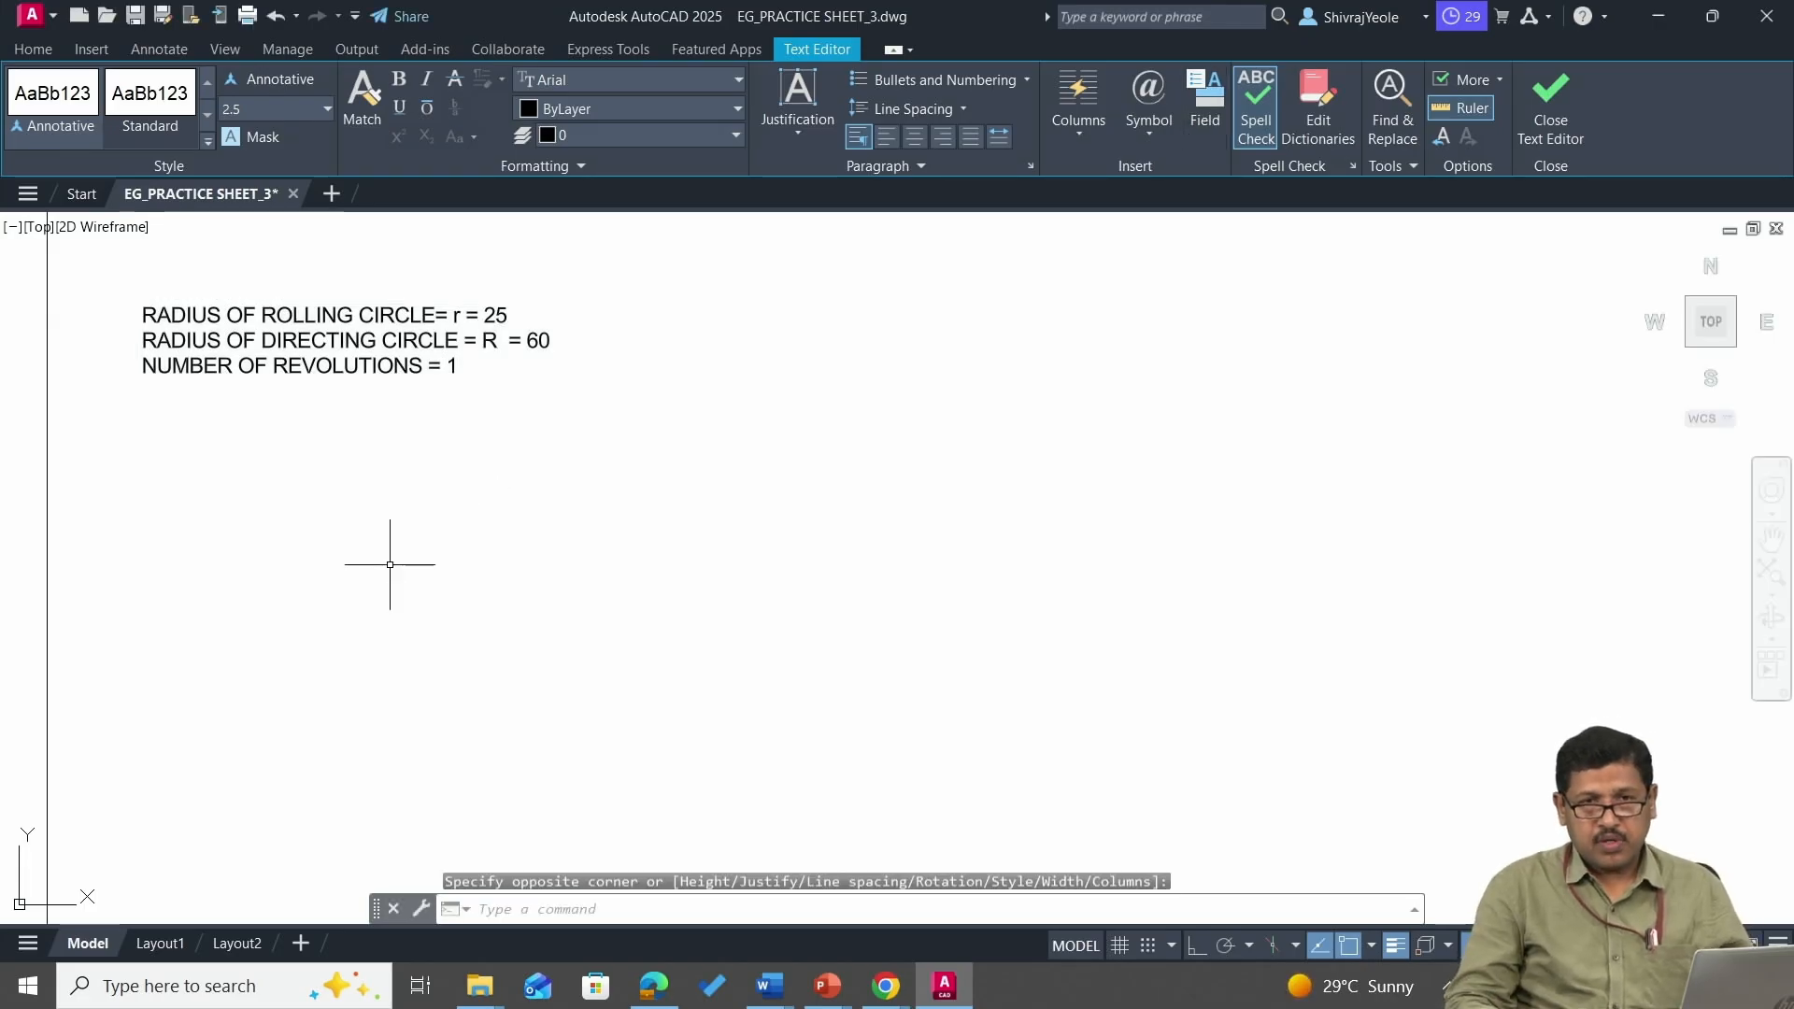
Calculate 360*25/60 with the built-in QuickCalc calculator.
mouse_move(473, 501)
middle_down()
mouse_move(468, 445)
mouse_move(402, 454)
middle_up()
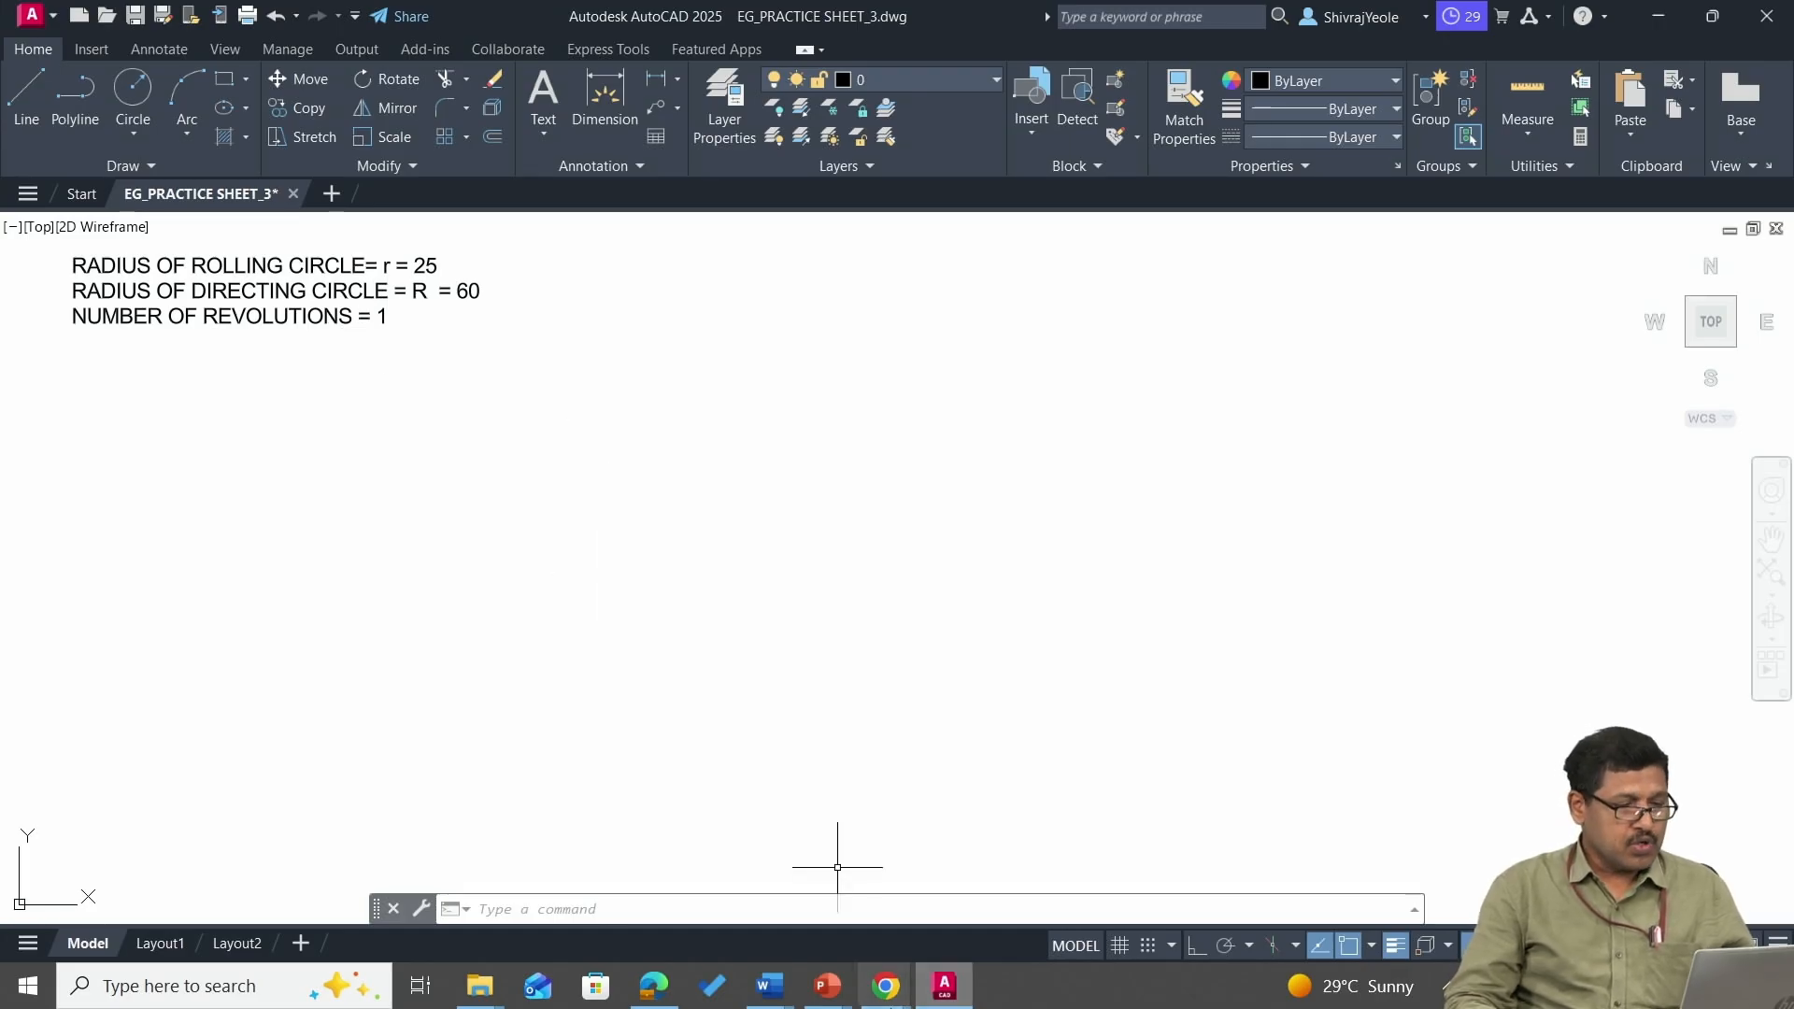
text(CALCULATOR)
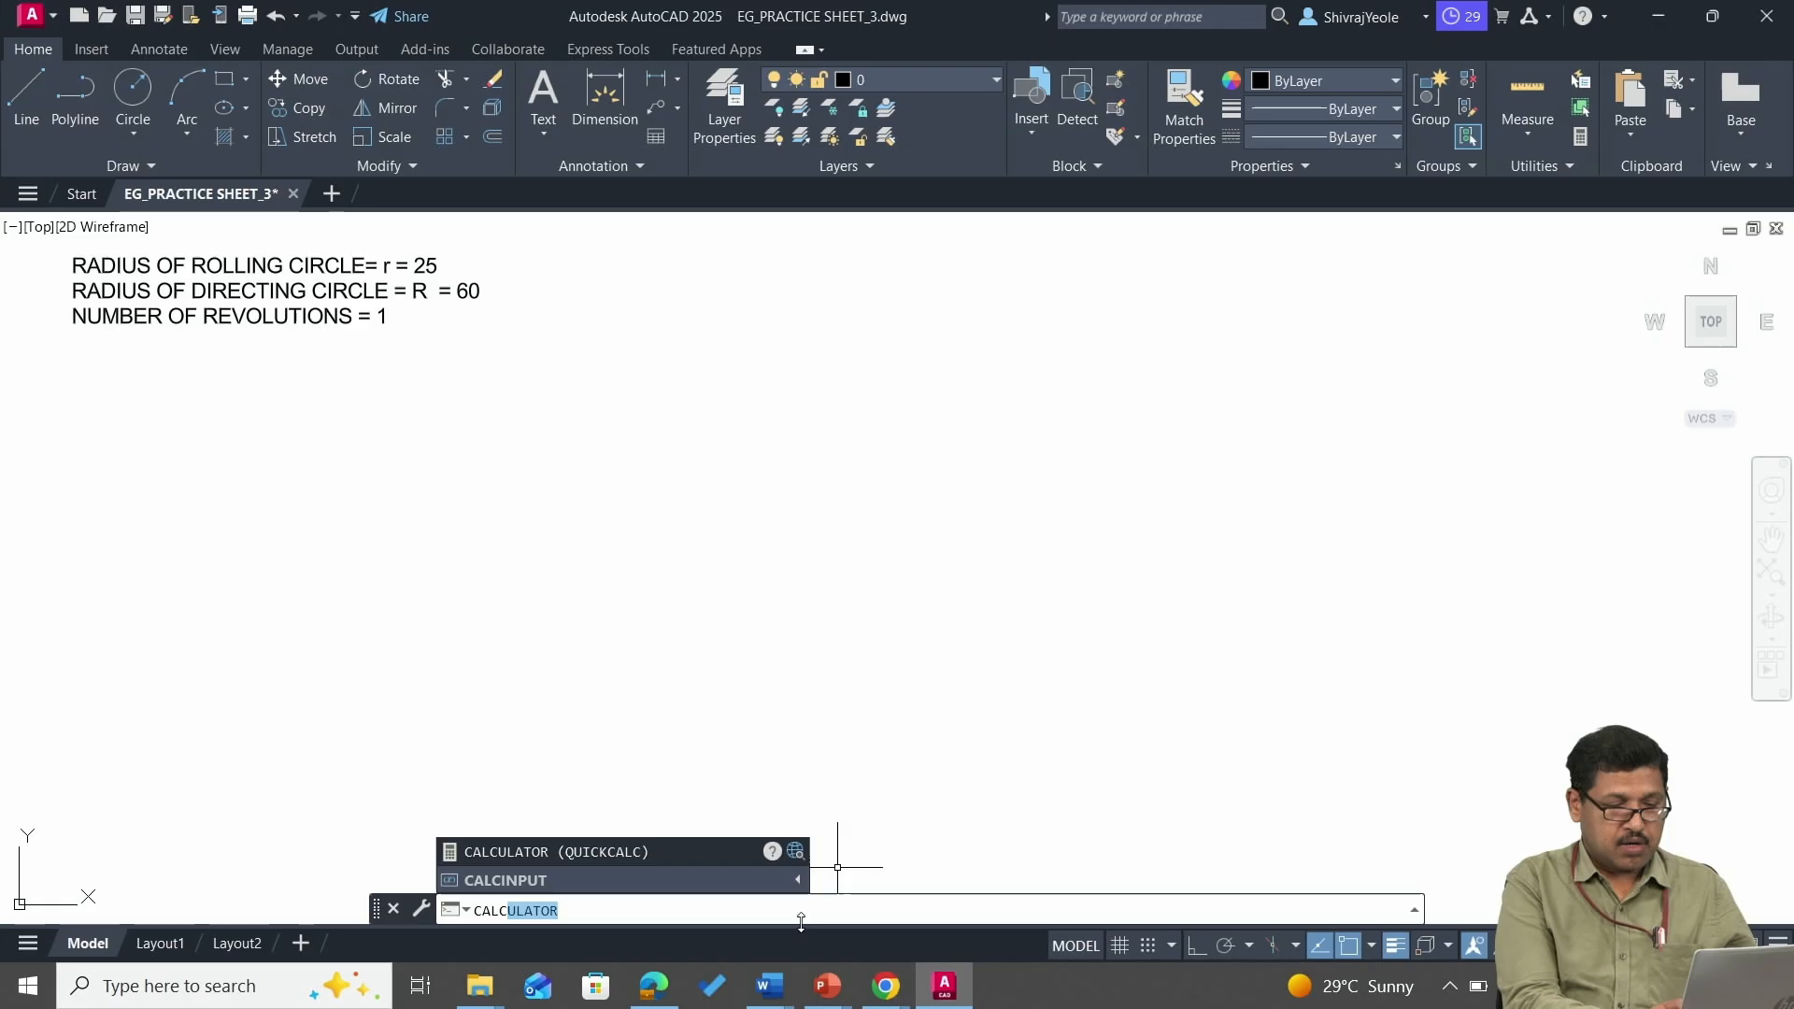
key(Return)
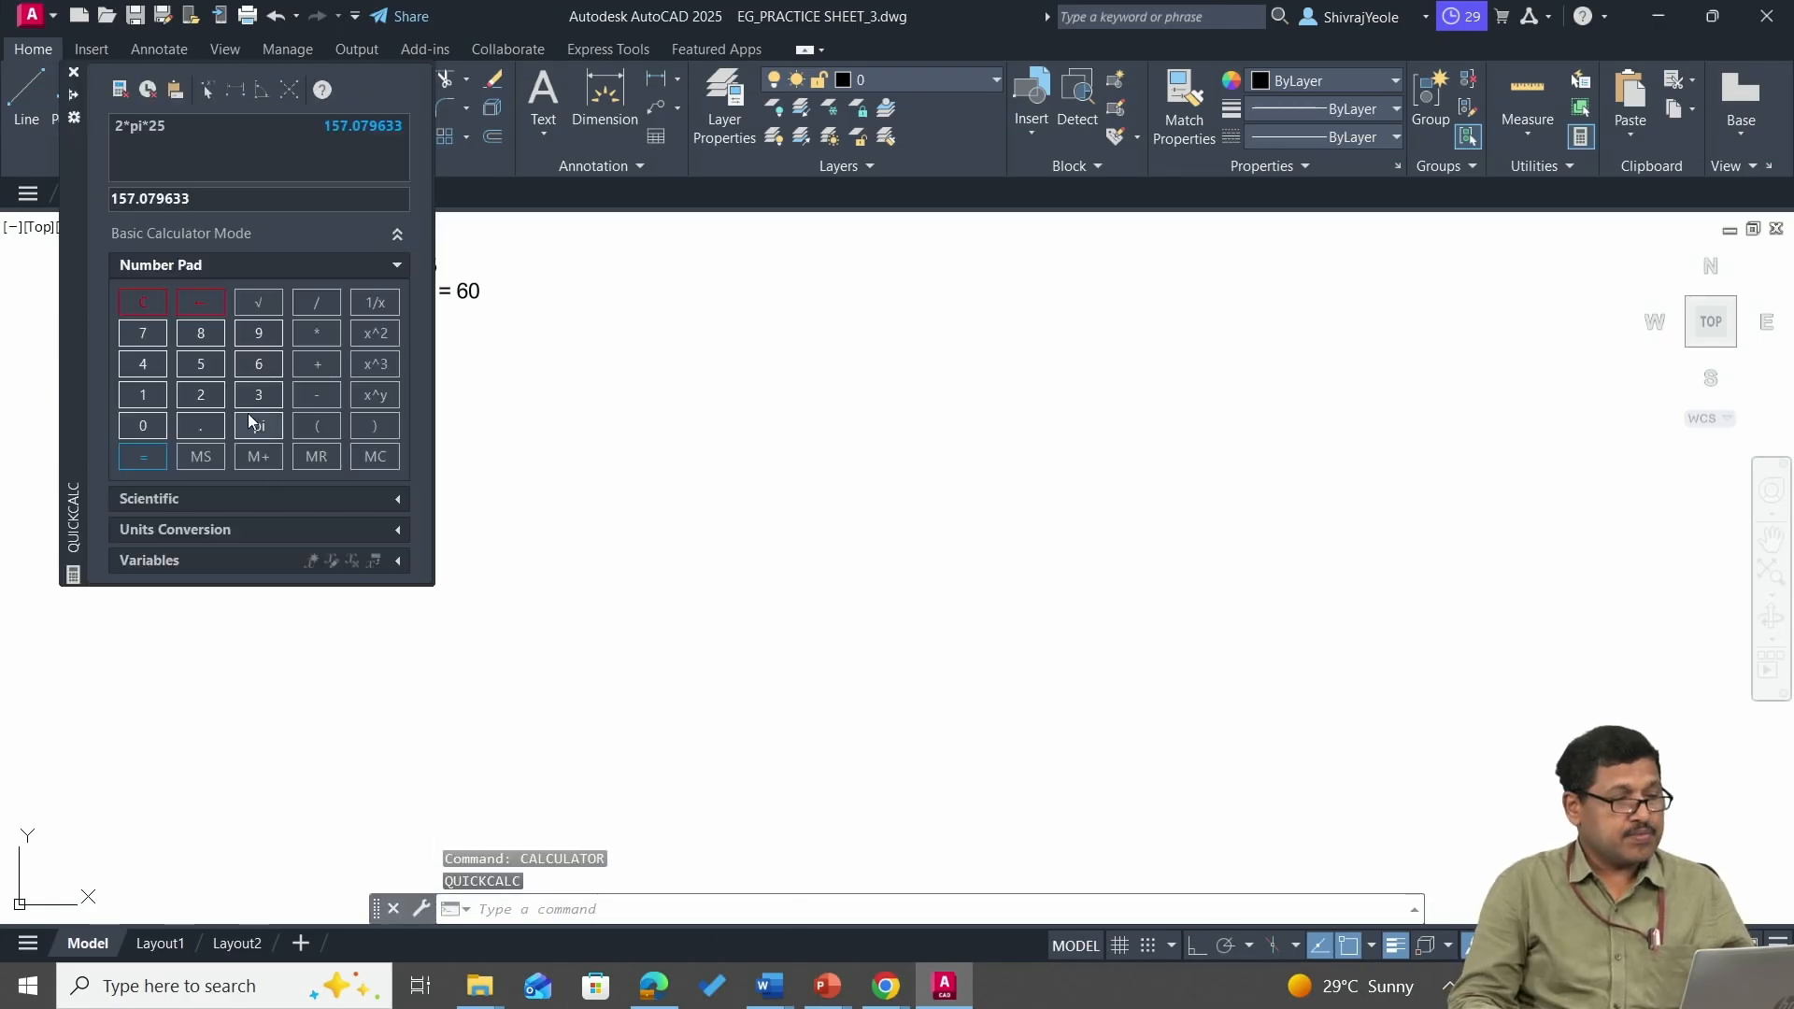
click(260, 396)
click(259, 363)
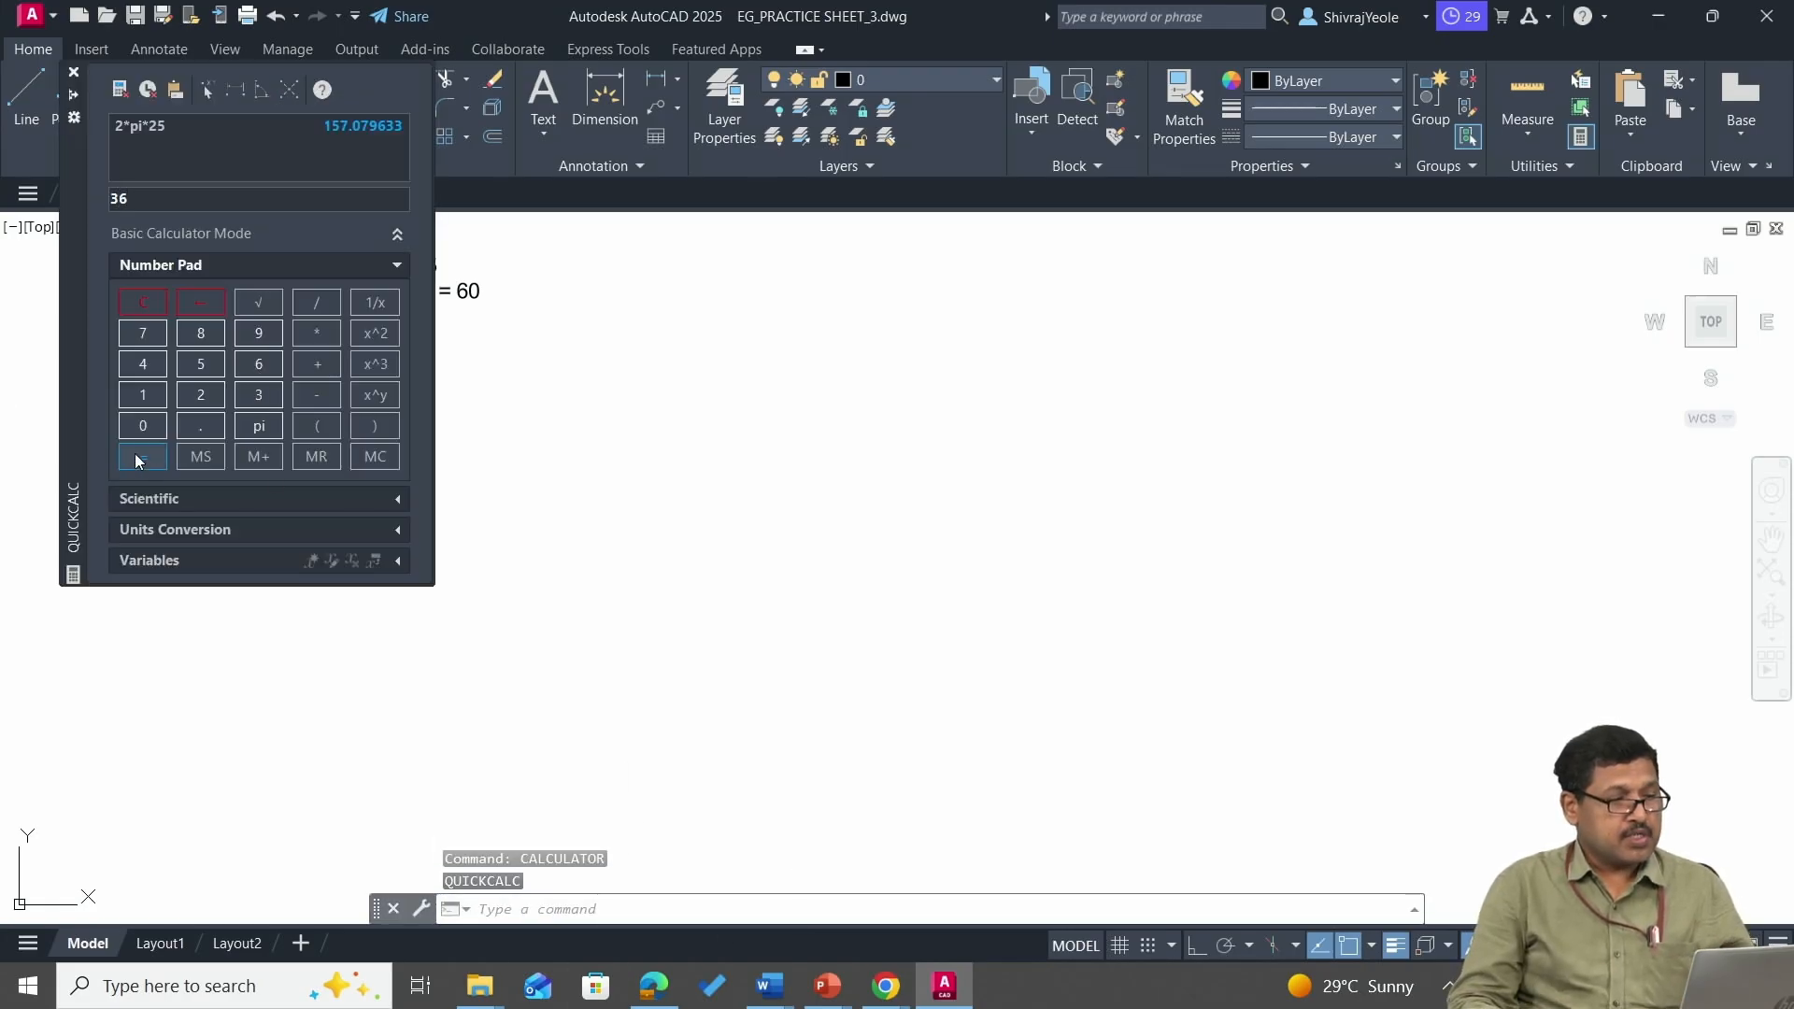
click(143, 425)
click(316, 333)
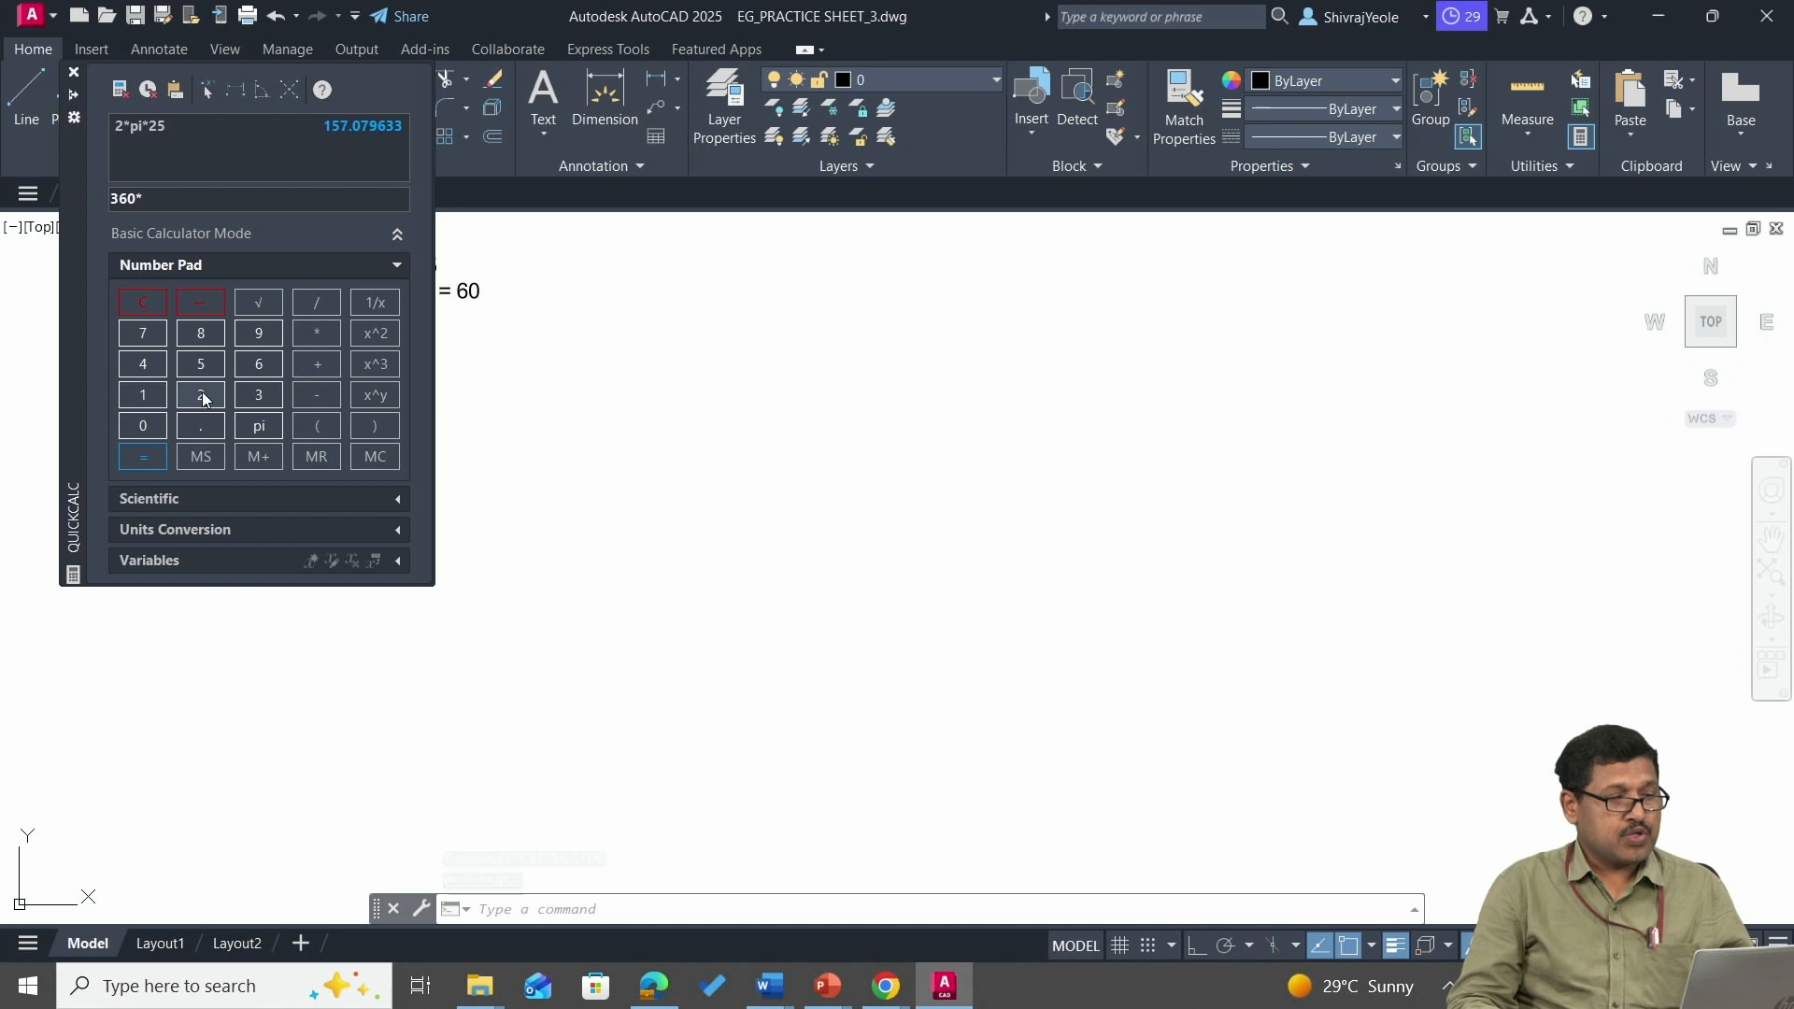
click(202, 366)
click(310, 301)
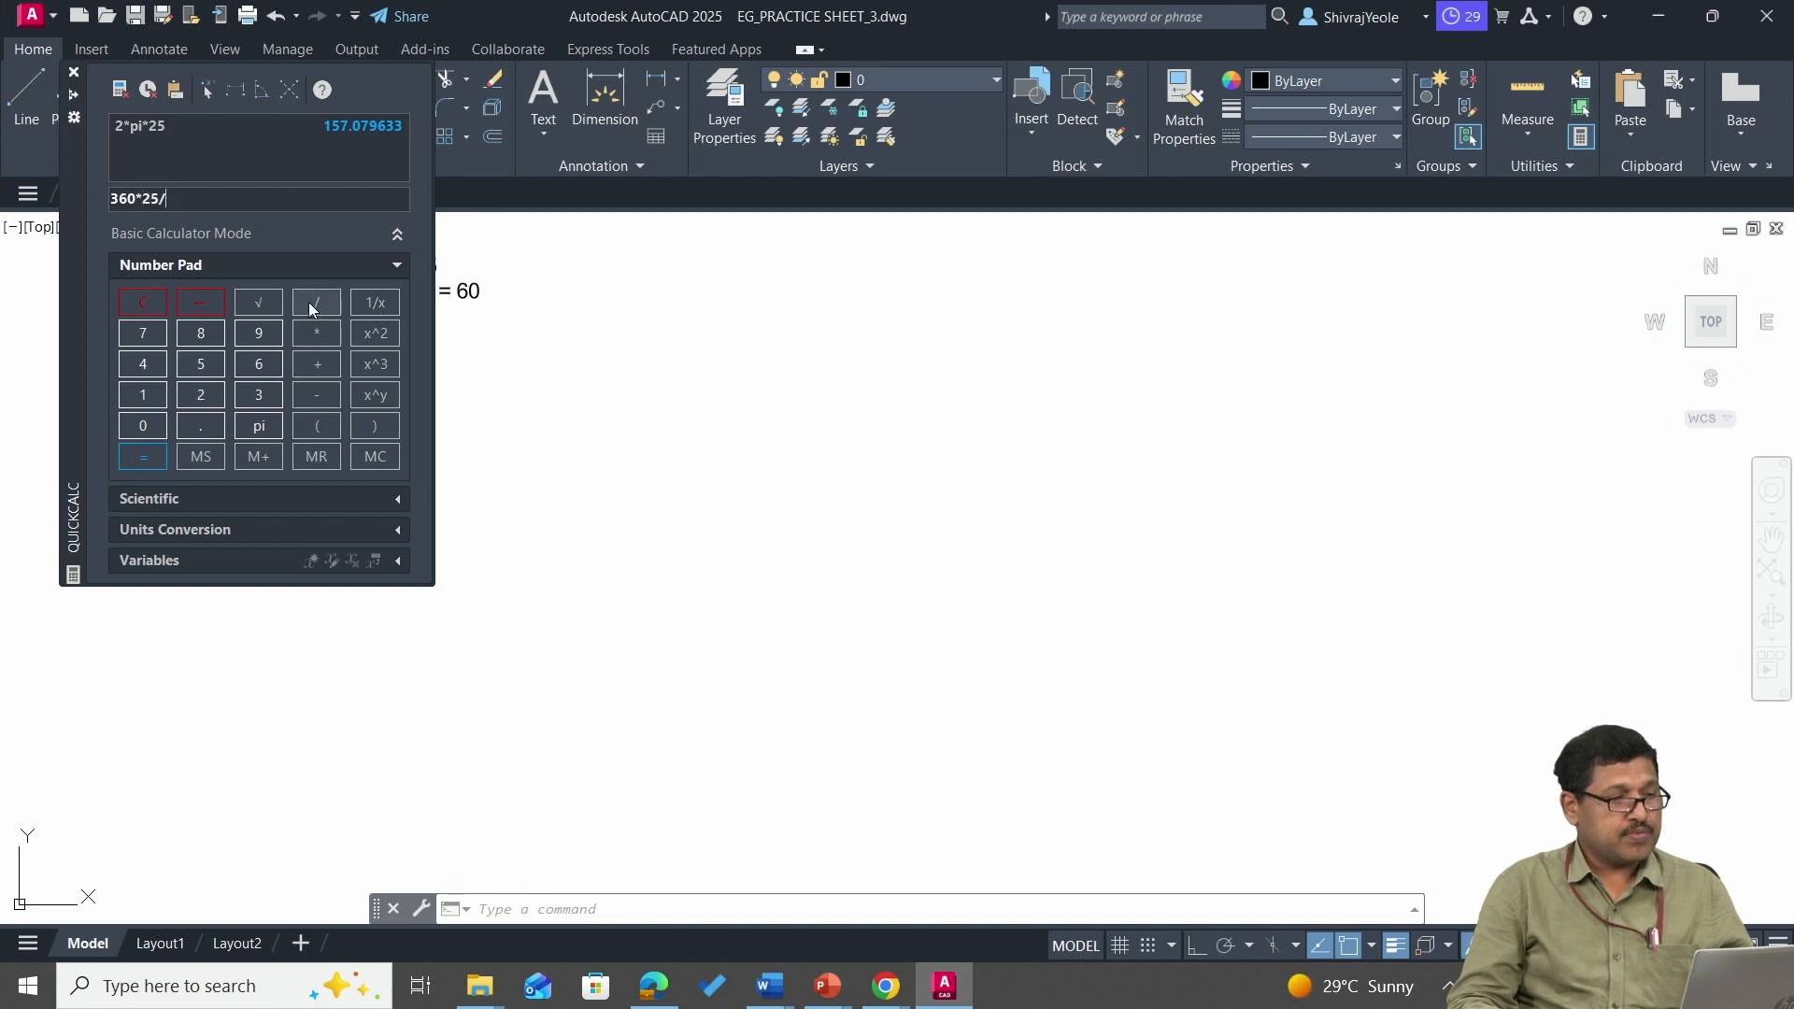
click(259, 364)
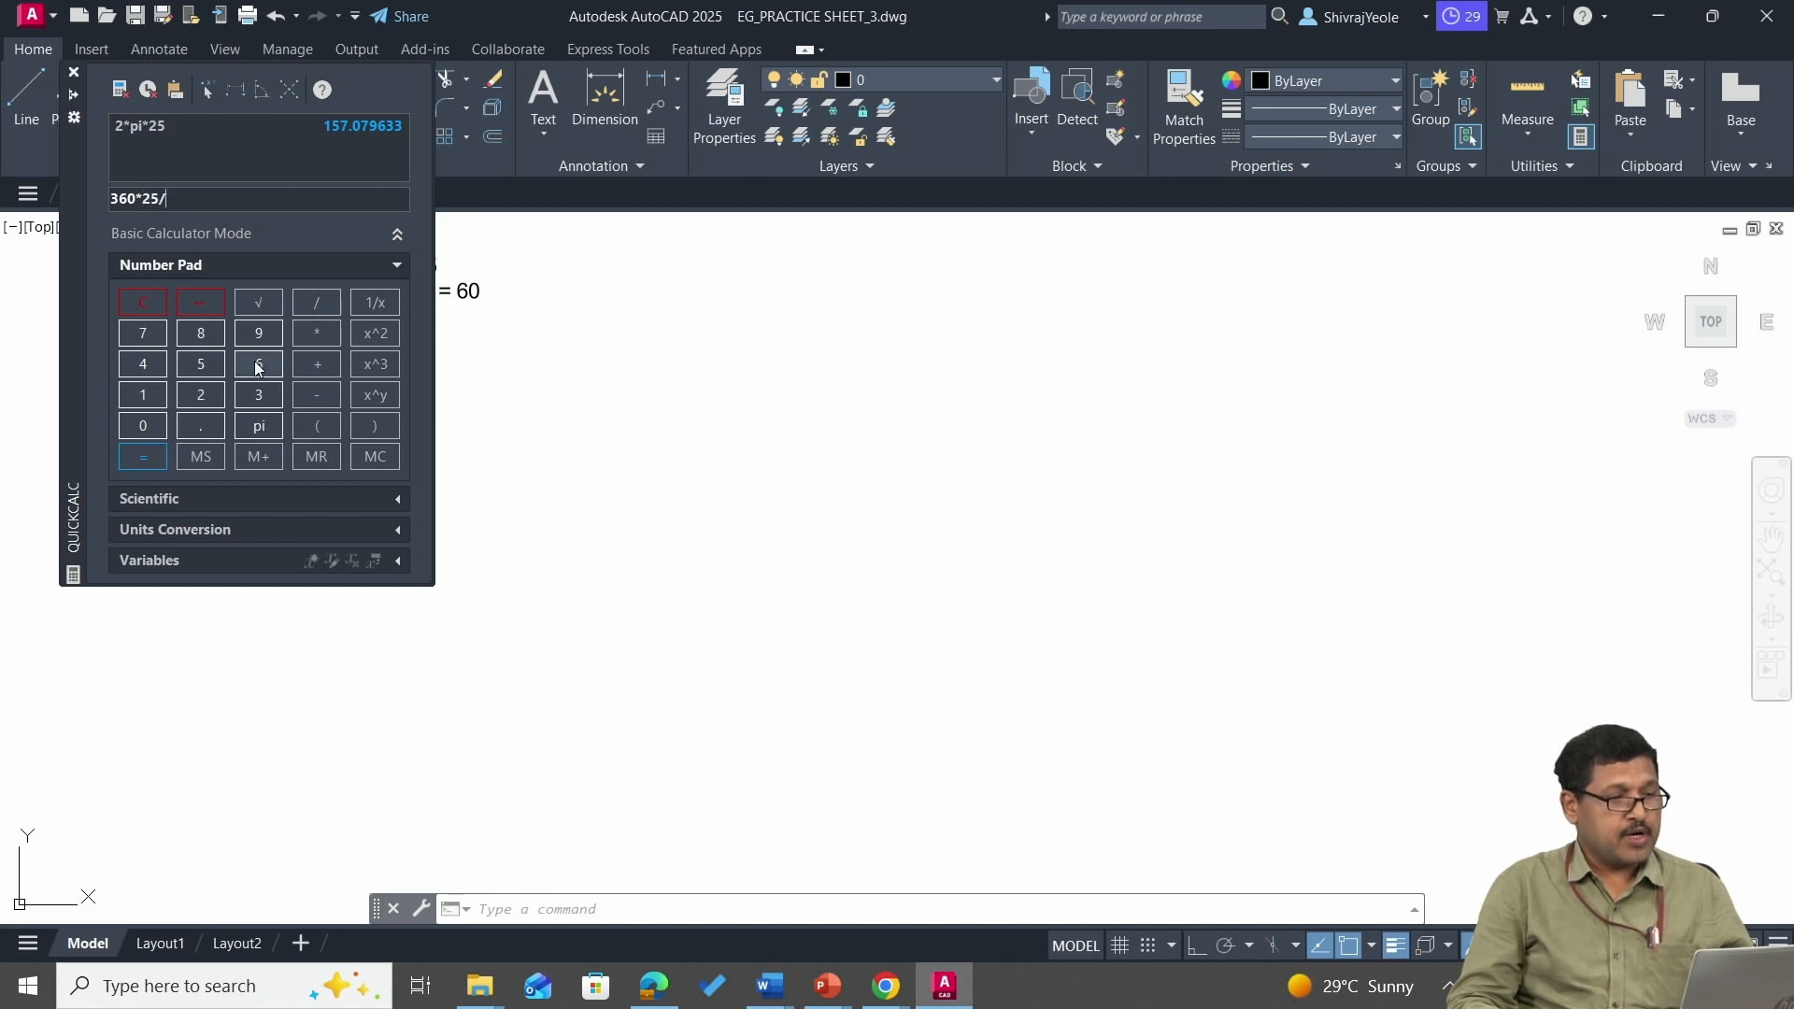
click(145, 429)
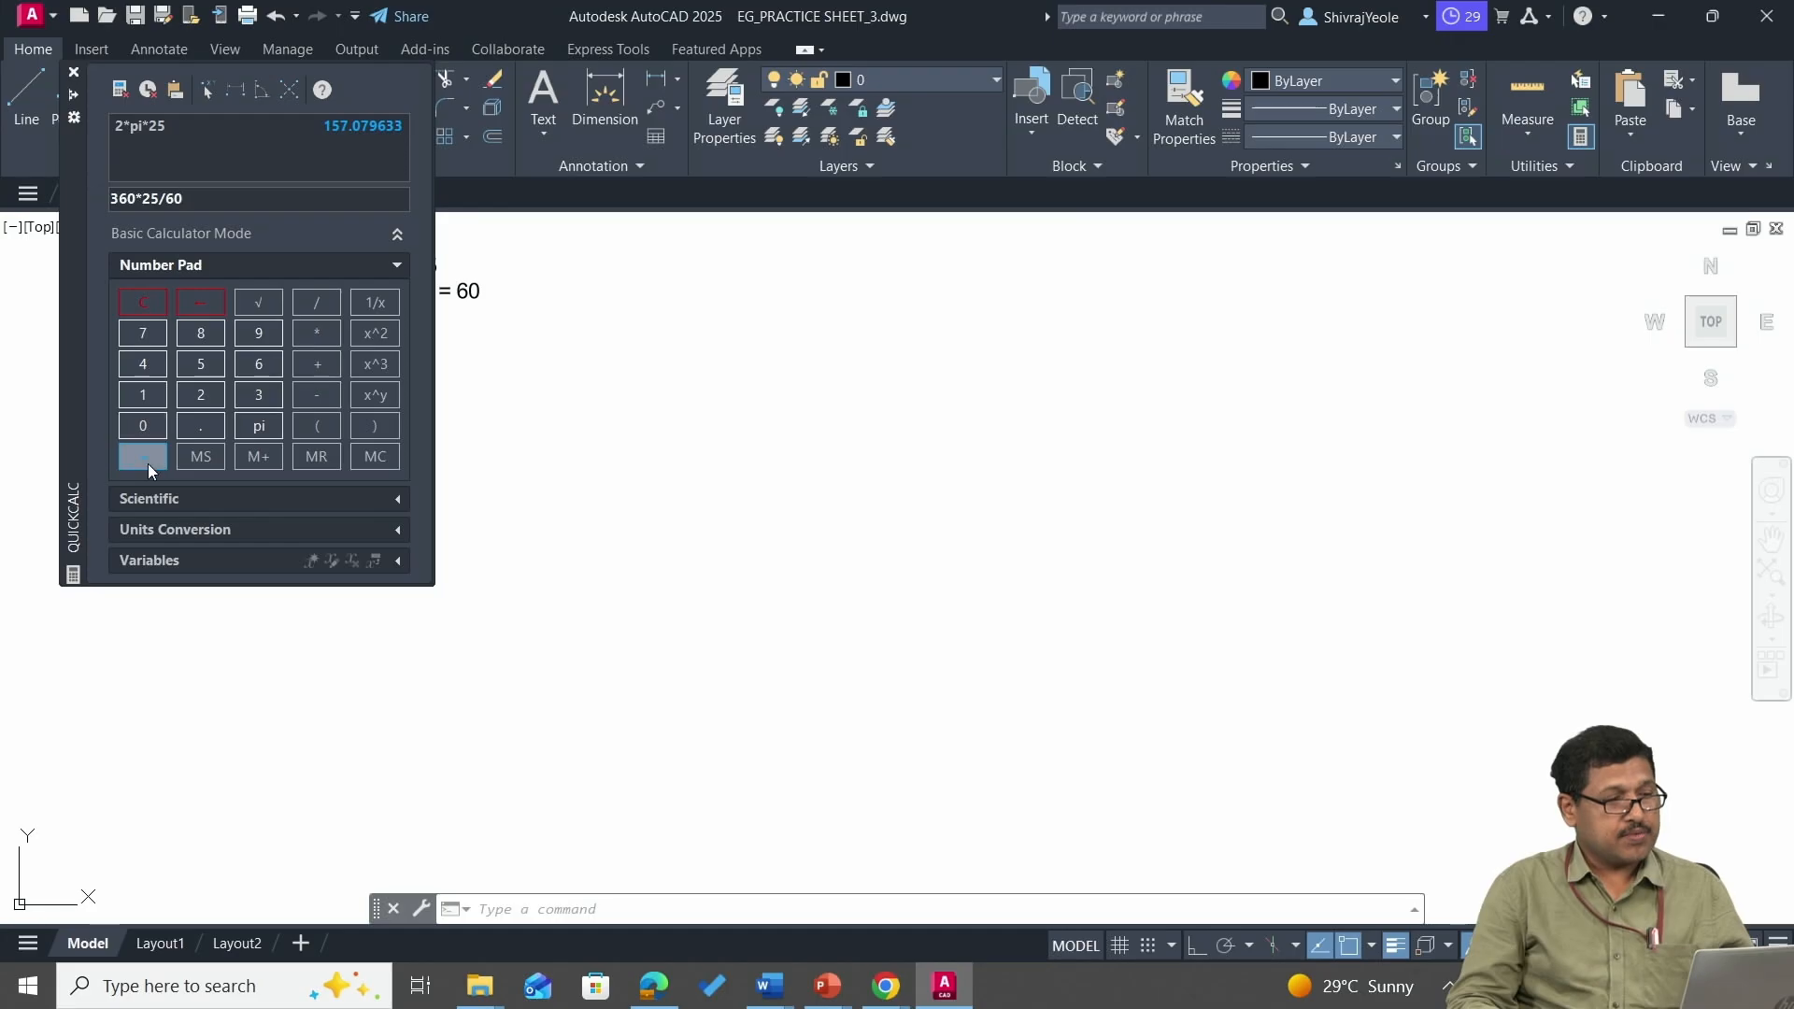
click(146, 458)
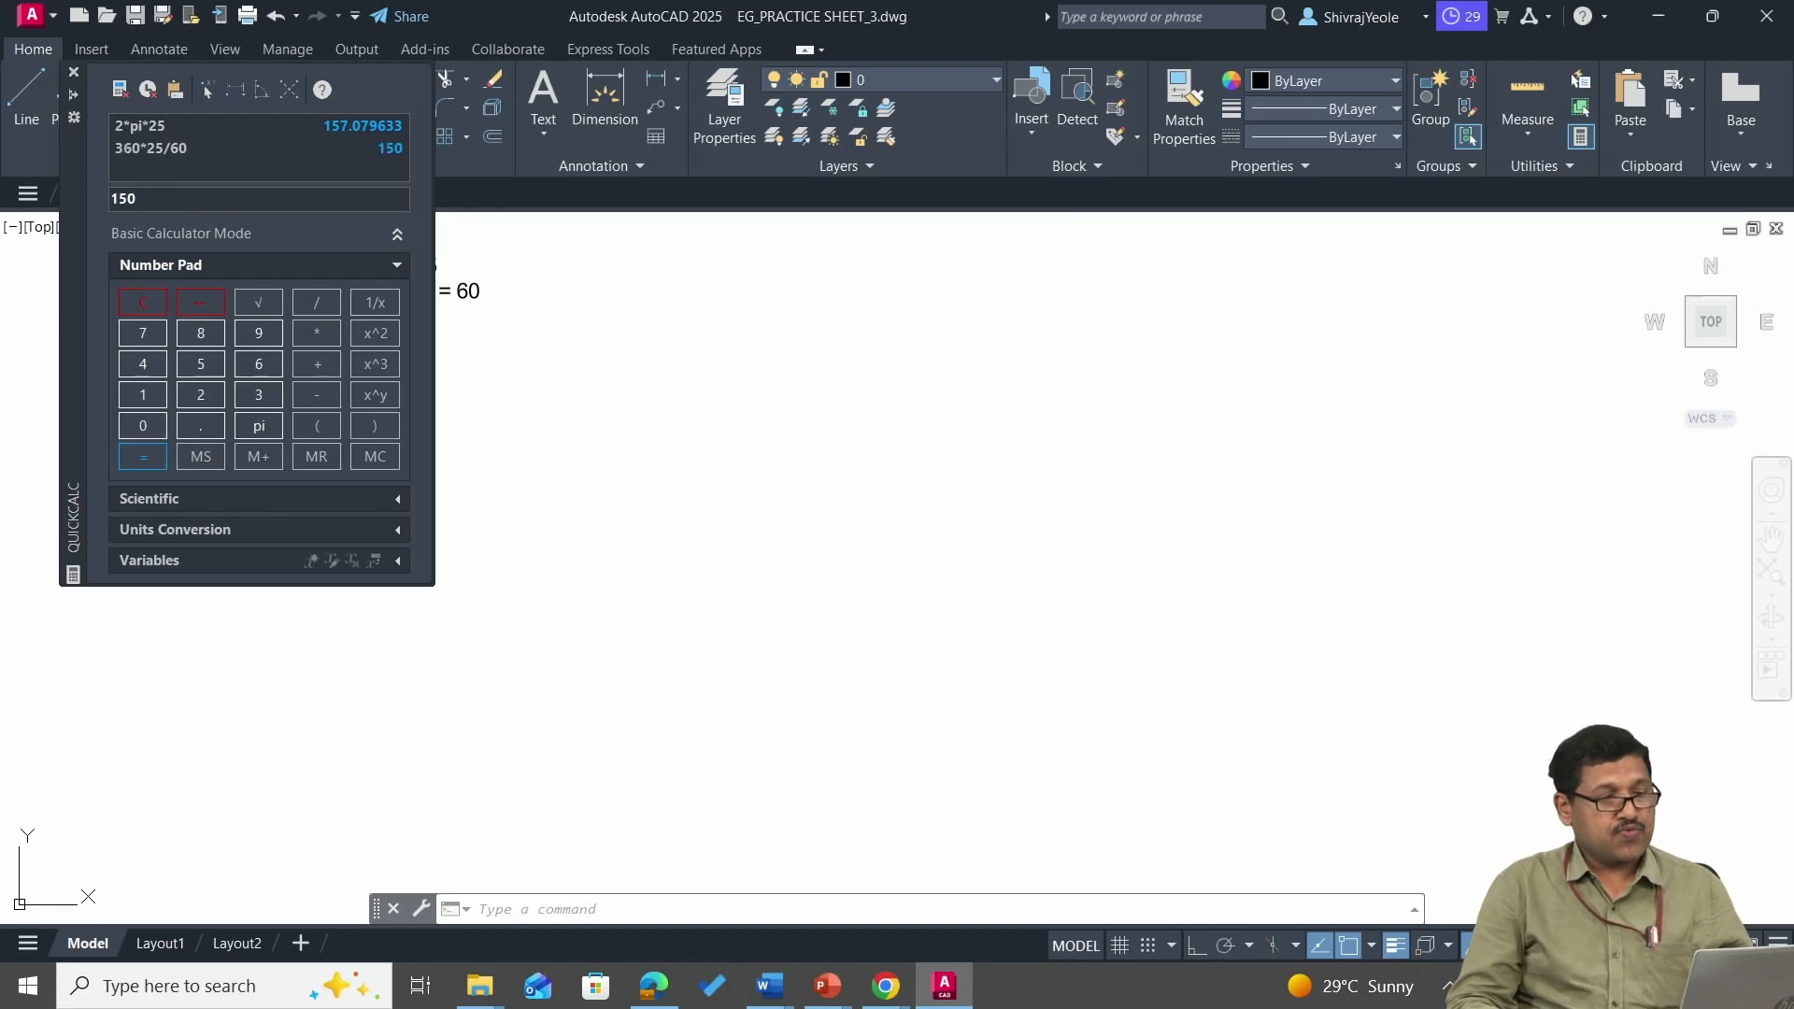
Reopen the note for editing and add a fourth line reading "ANGLE COVERED IN 1 REVOLUTION = 150".
click(384, 352)
click(569, 256)
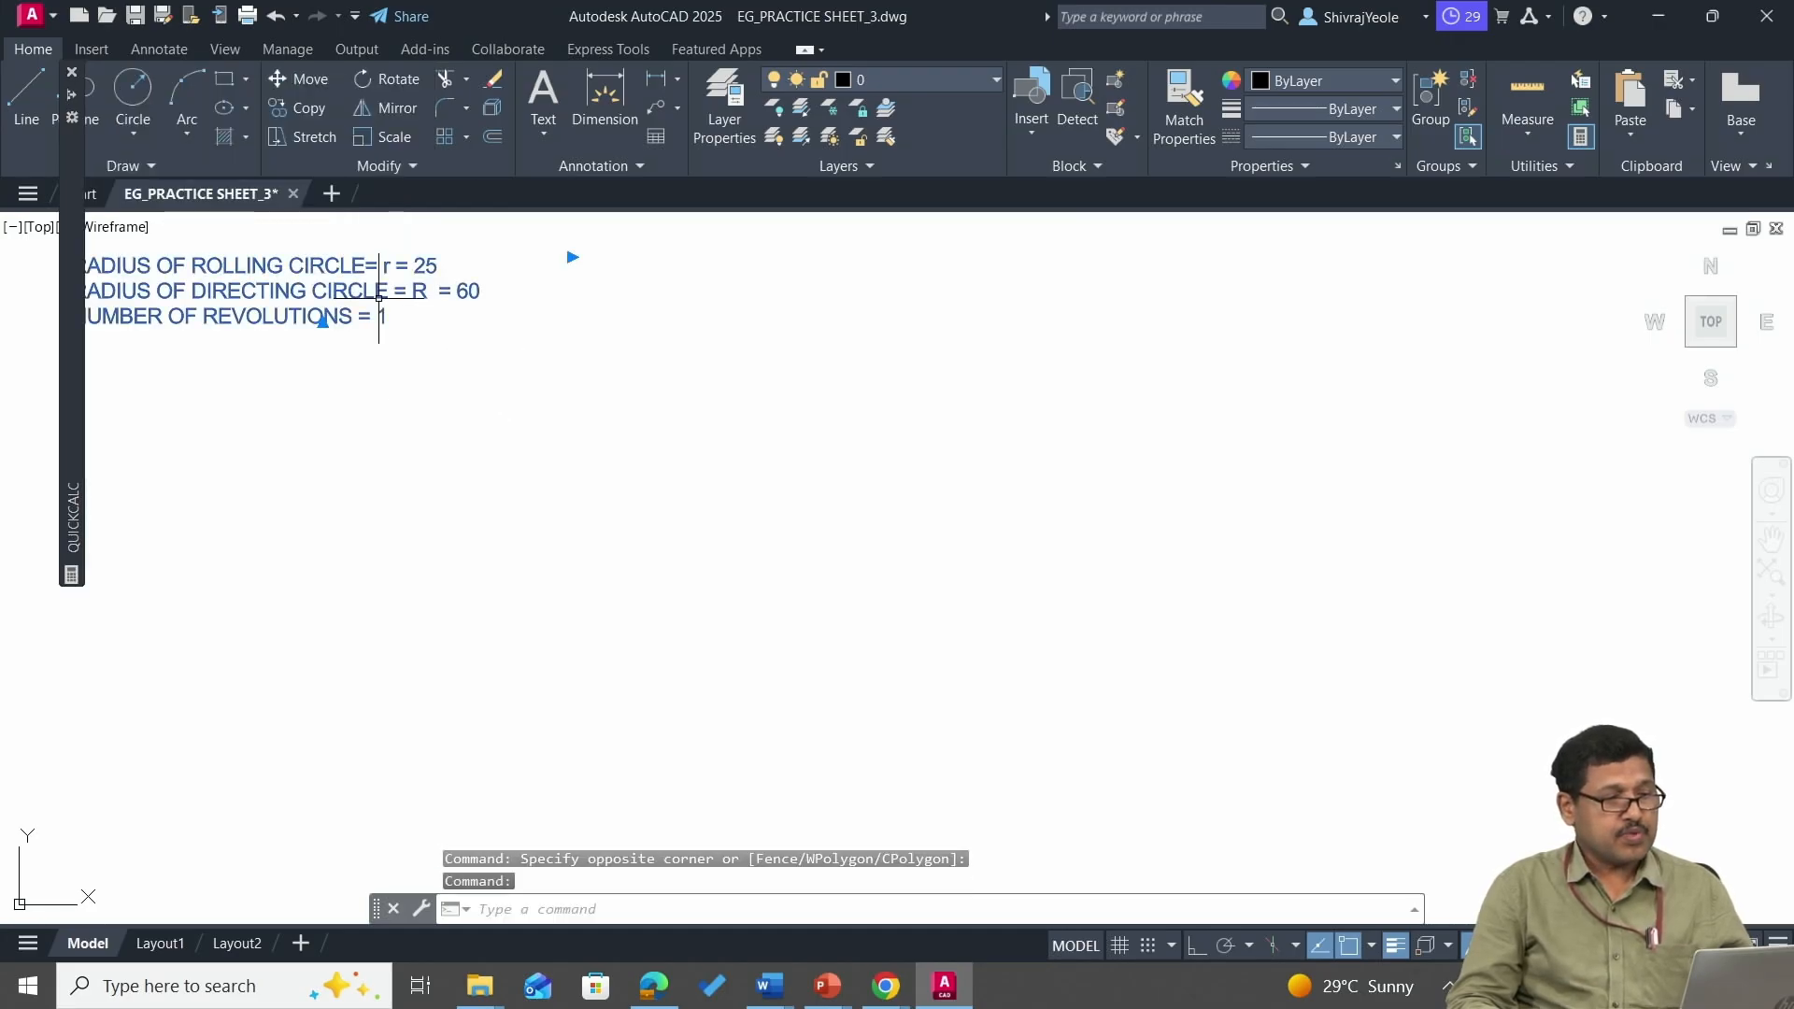
double_click(392, 322)
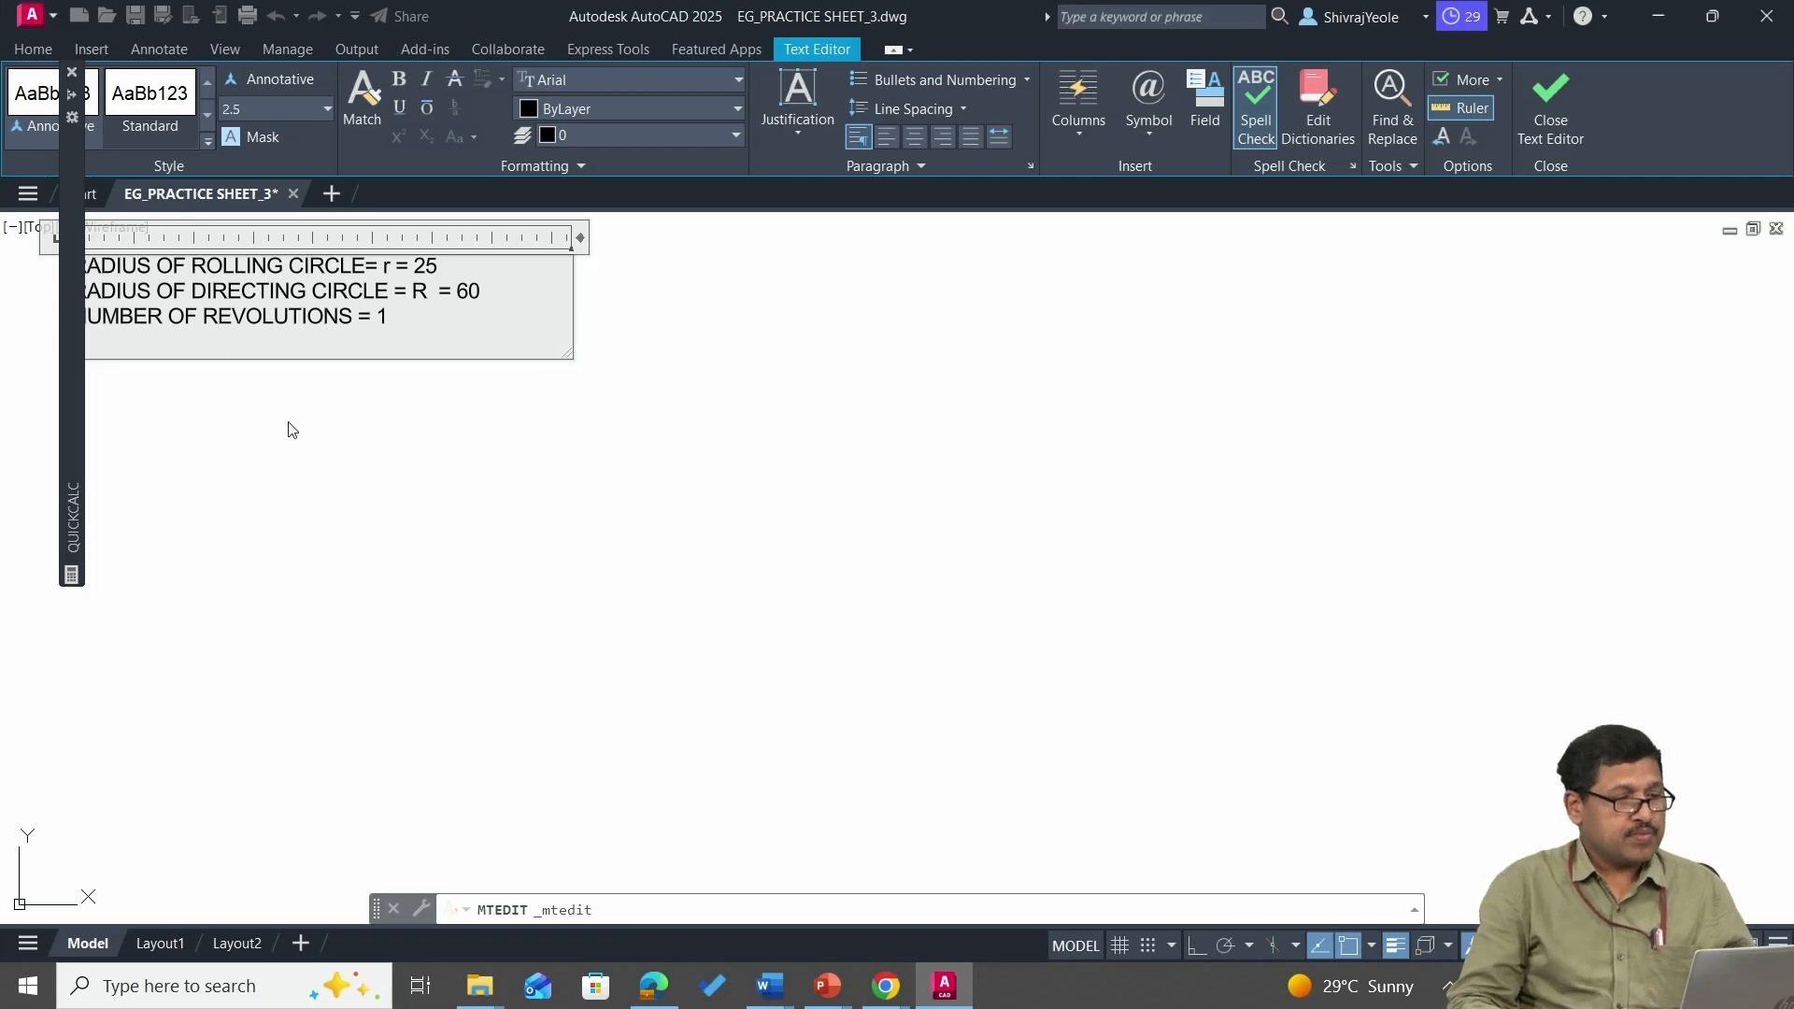
middle_drag(289, 424, 474, 472)
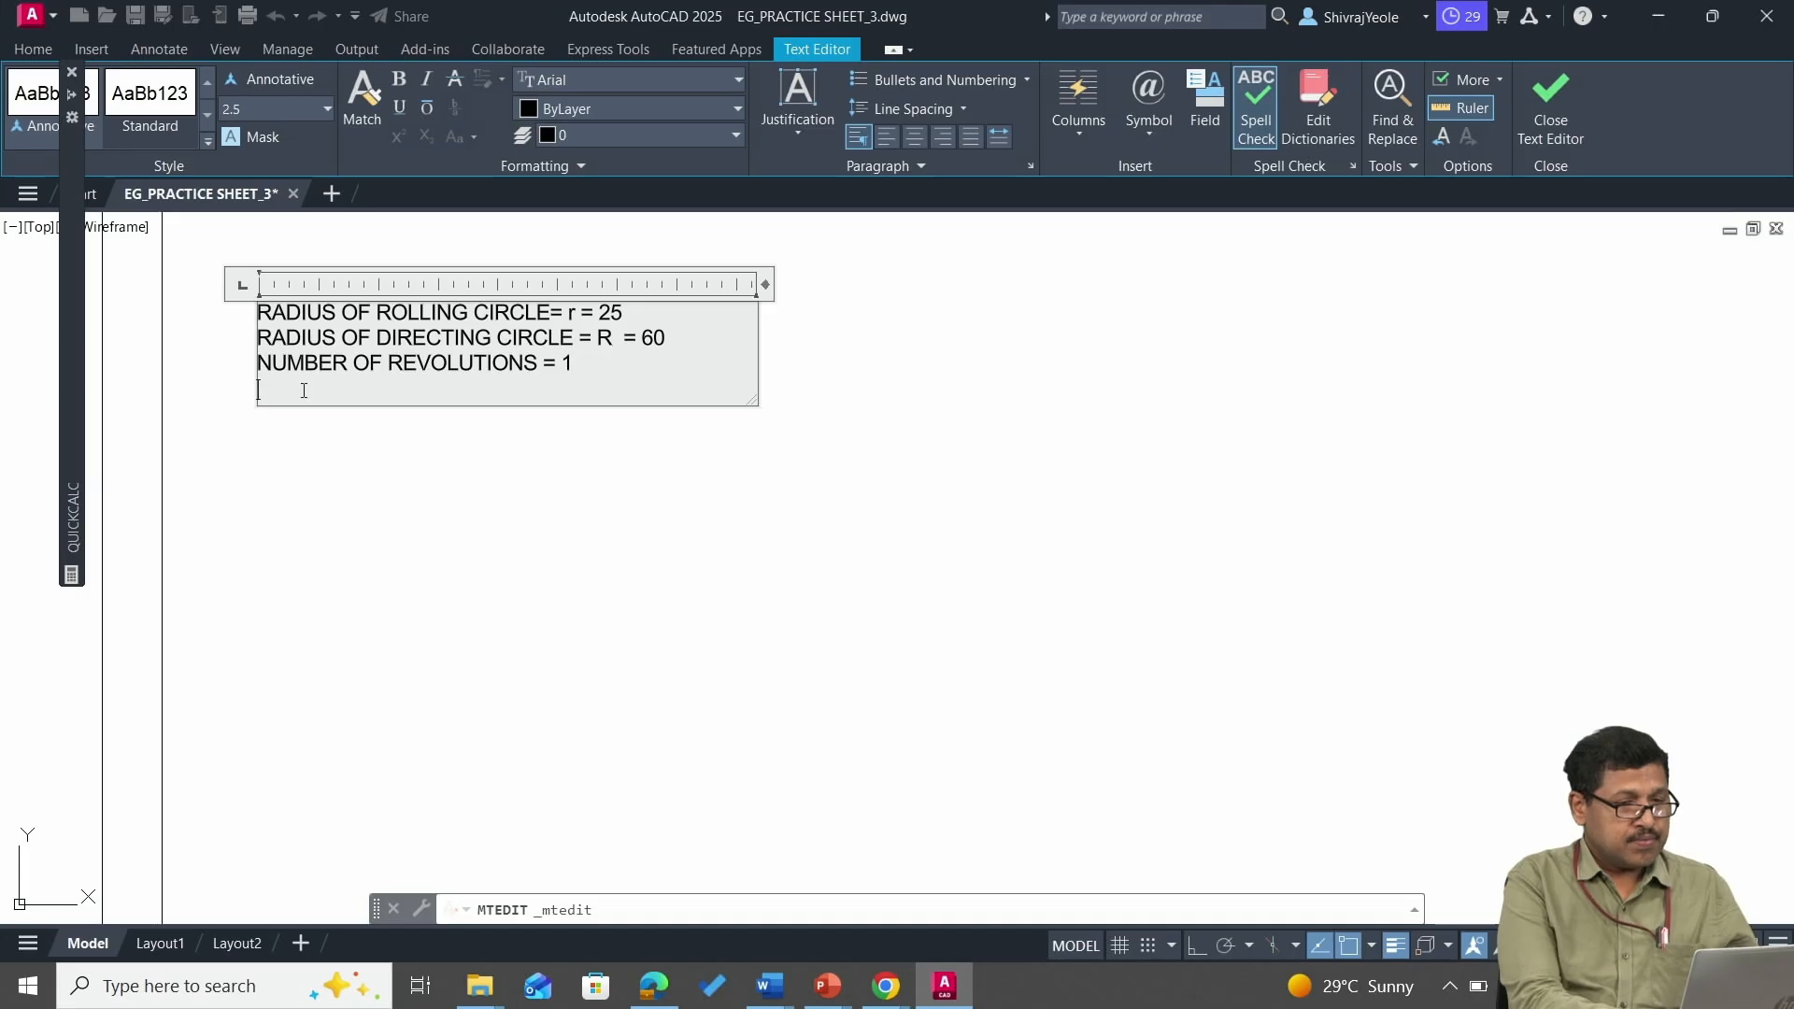
text(ANGLE)
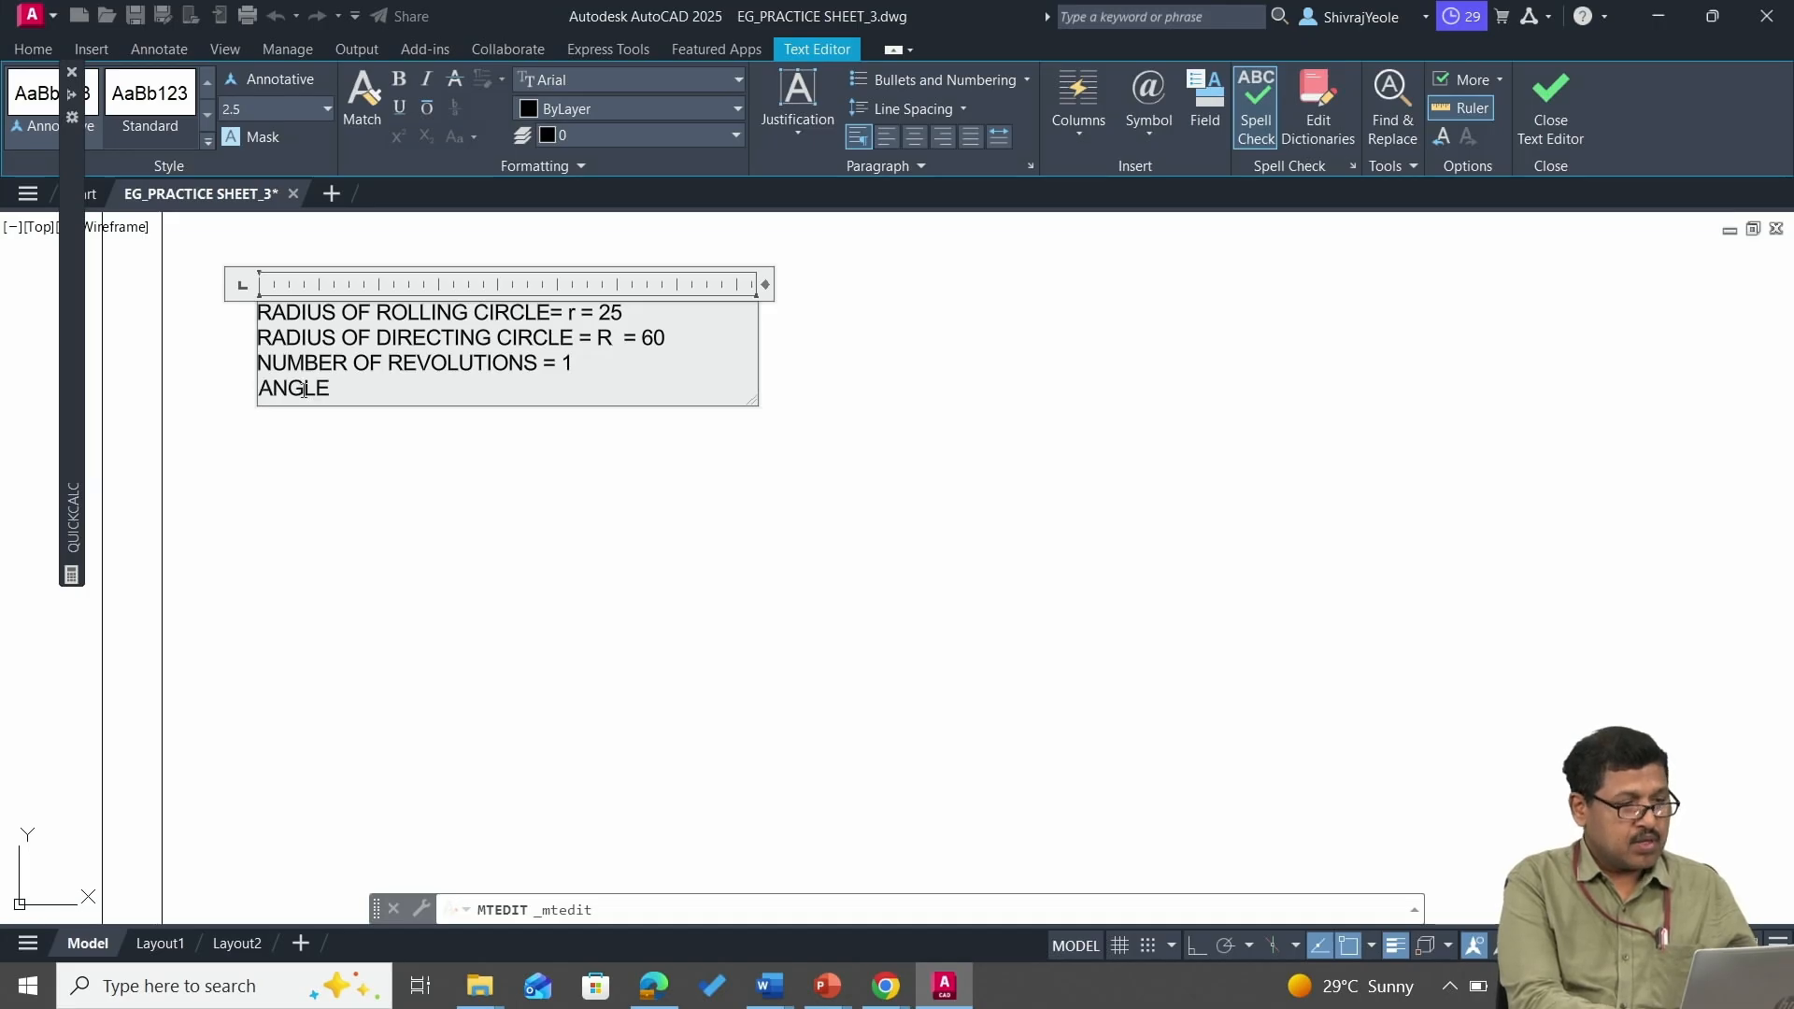
text( COVE)
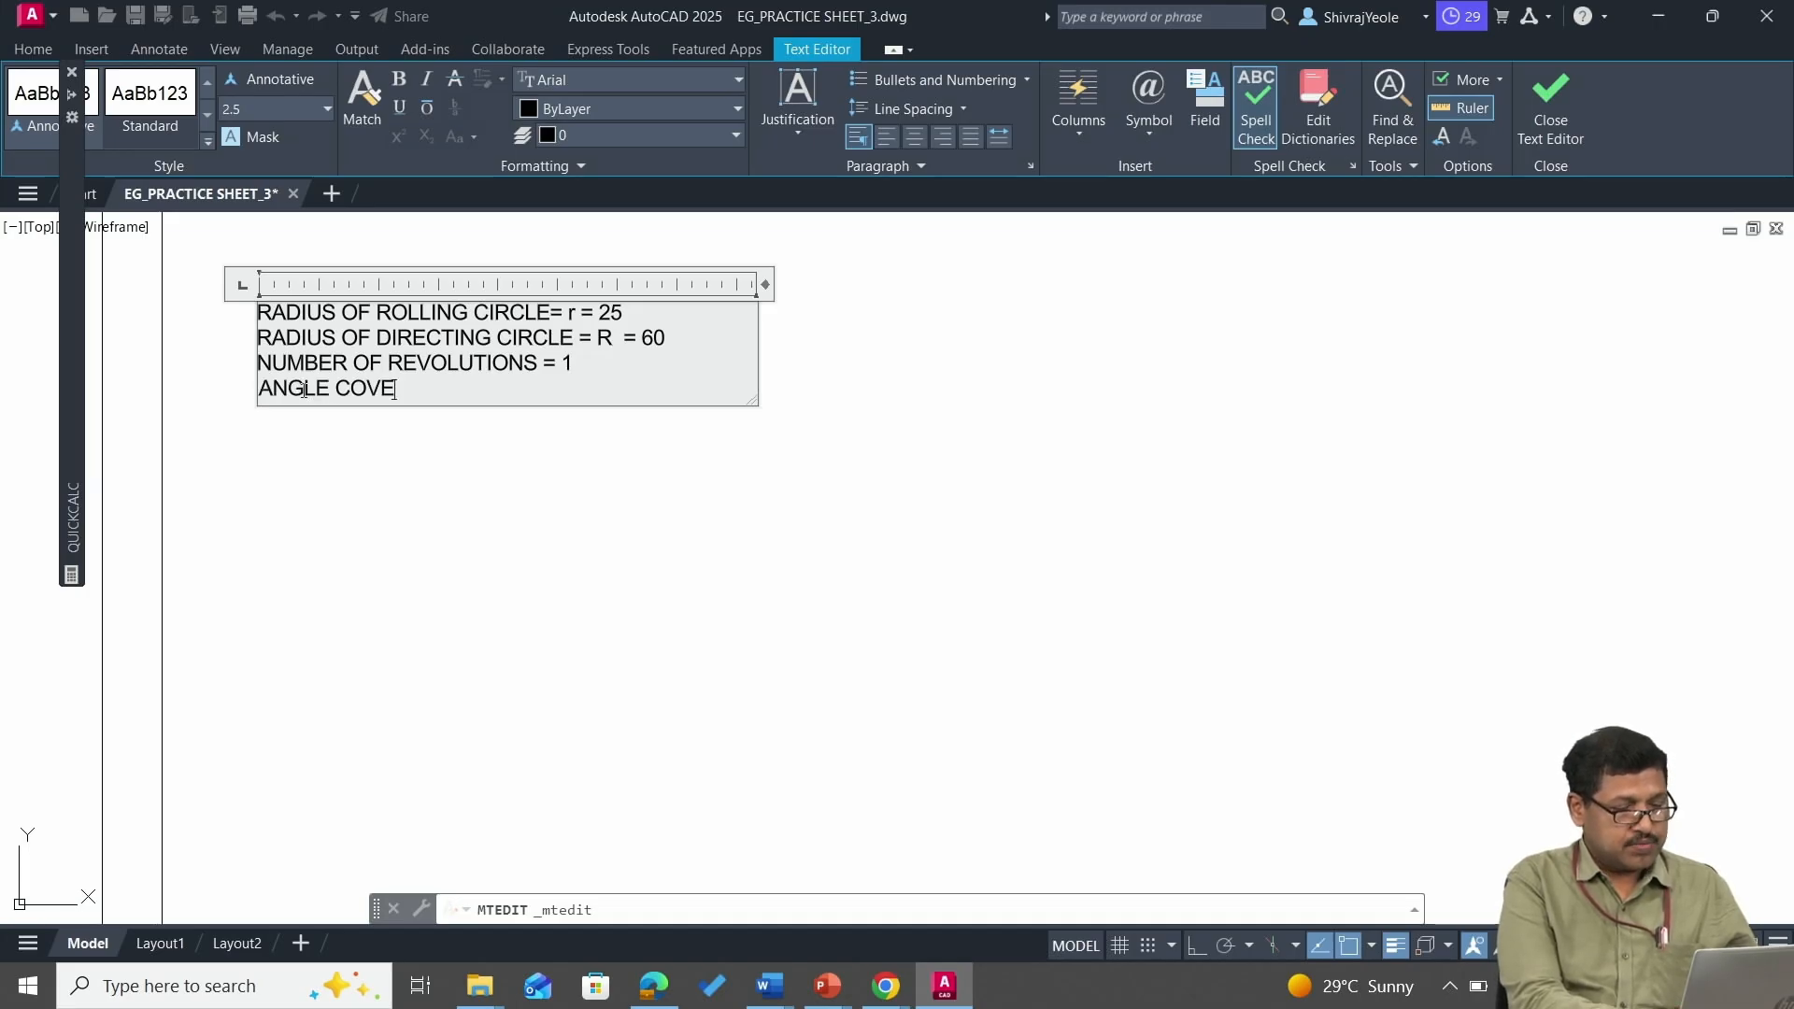
text(RED IN 1)
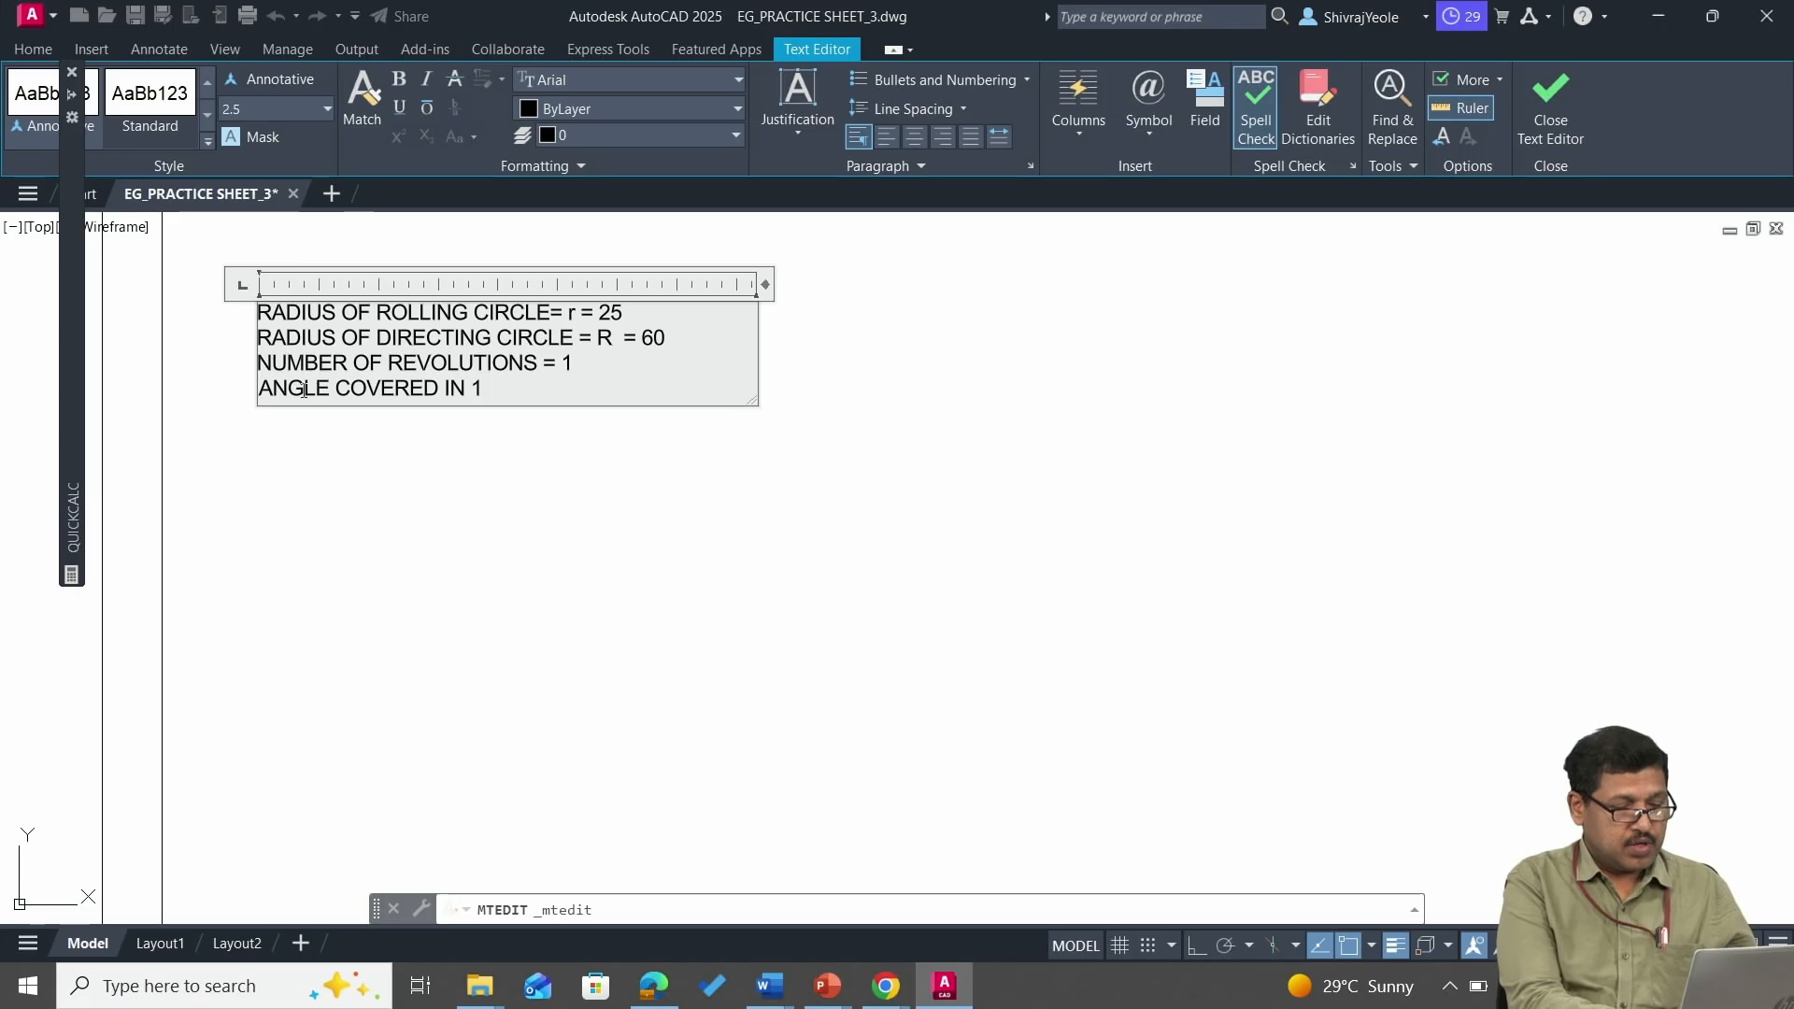
text( REVOLUTION = 150)
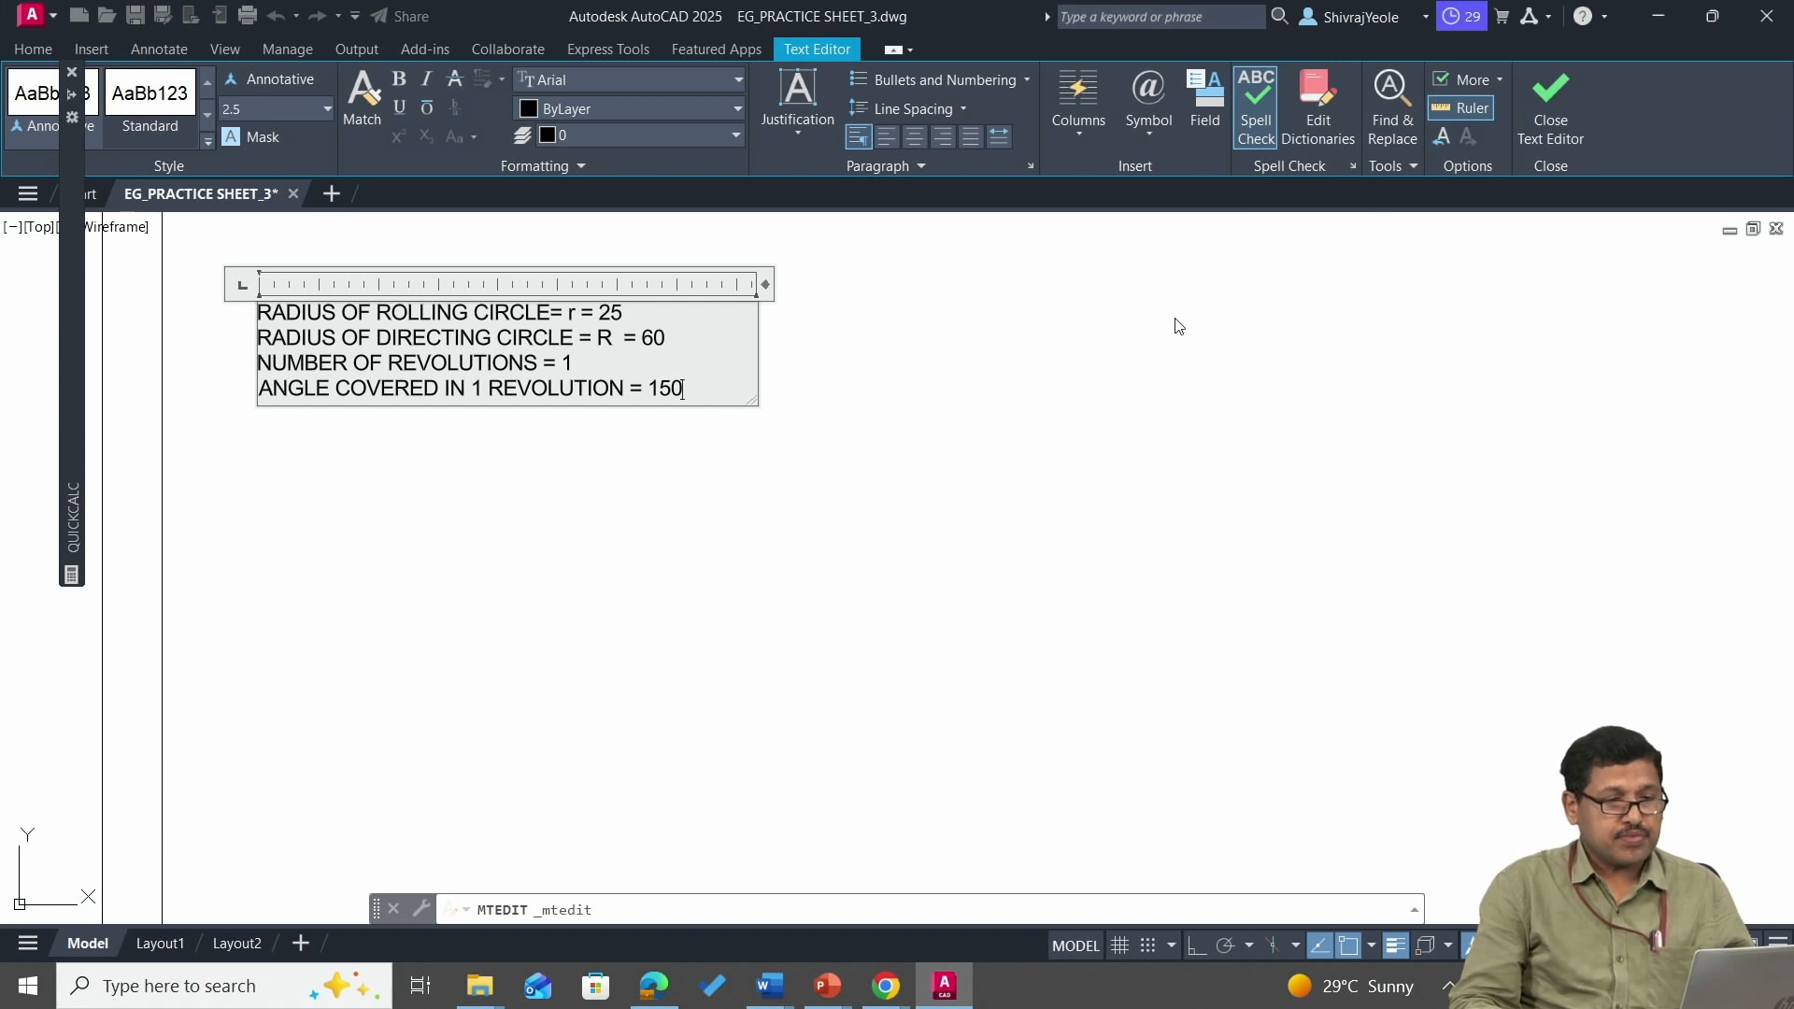
Append a degree symbol after 150 in the last line and finish editing the note.
click(1158, 116)
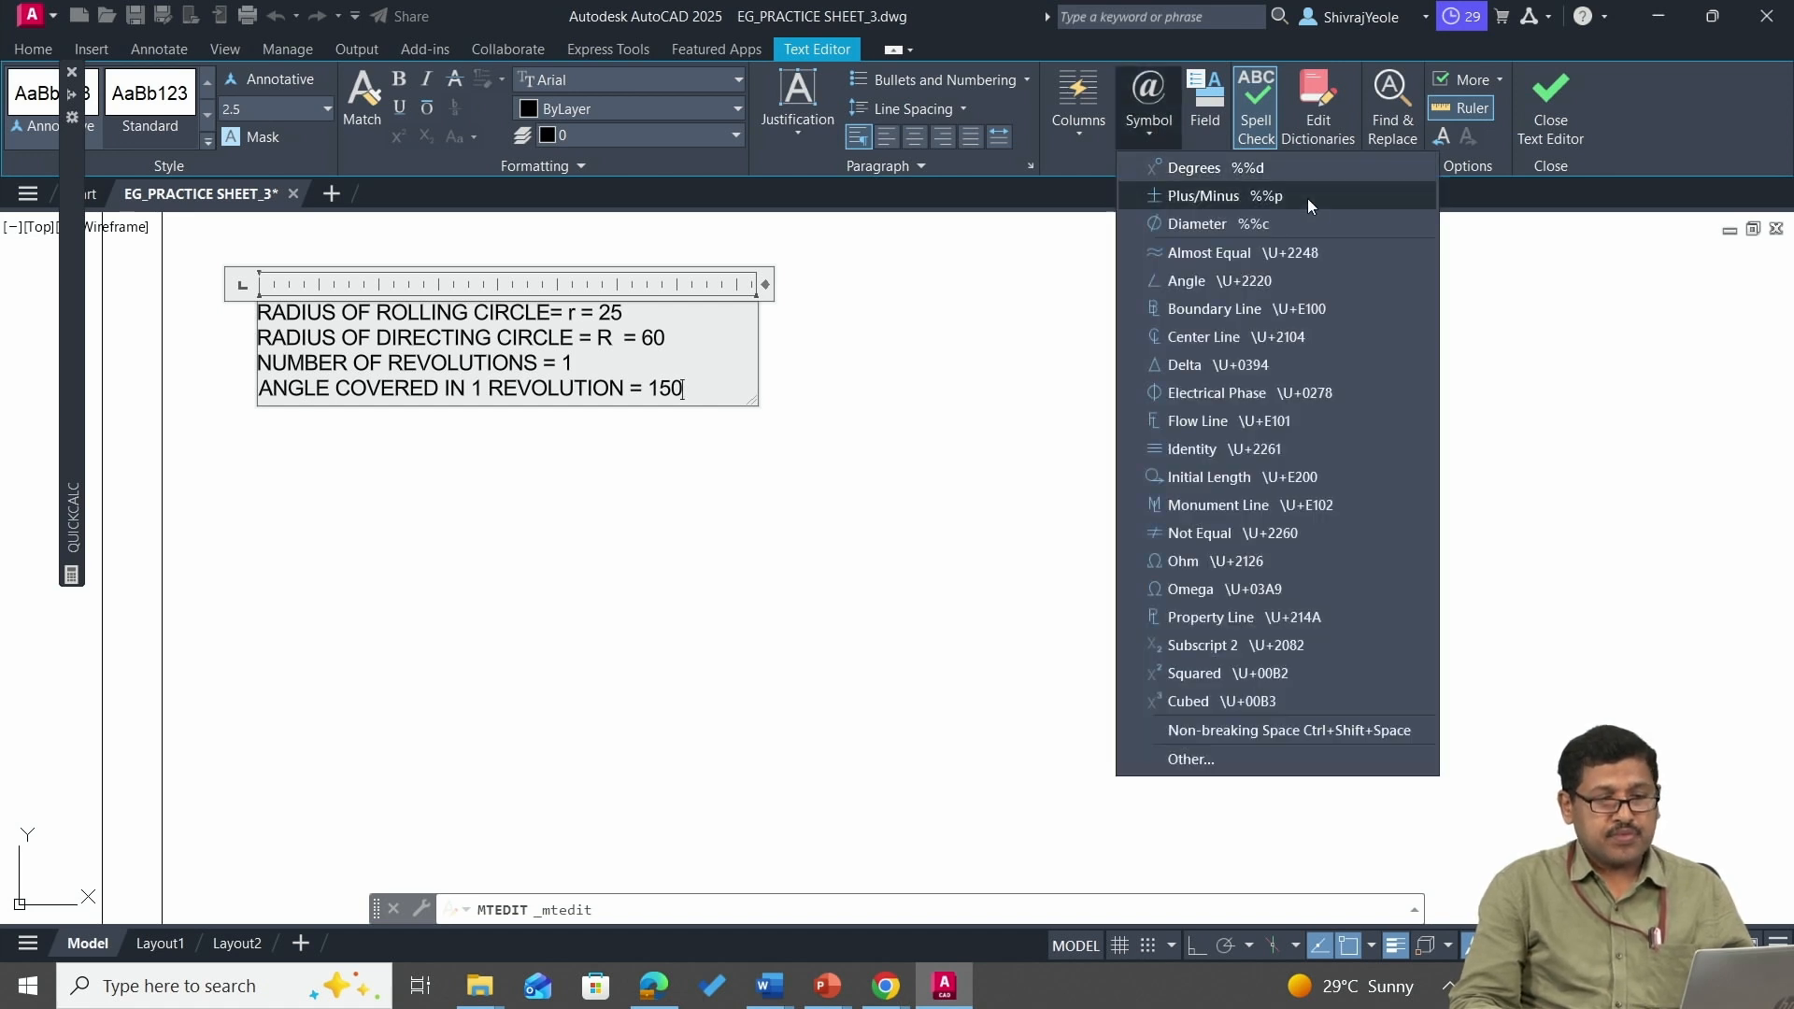
click(1180, 171)
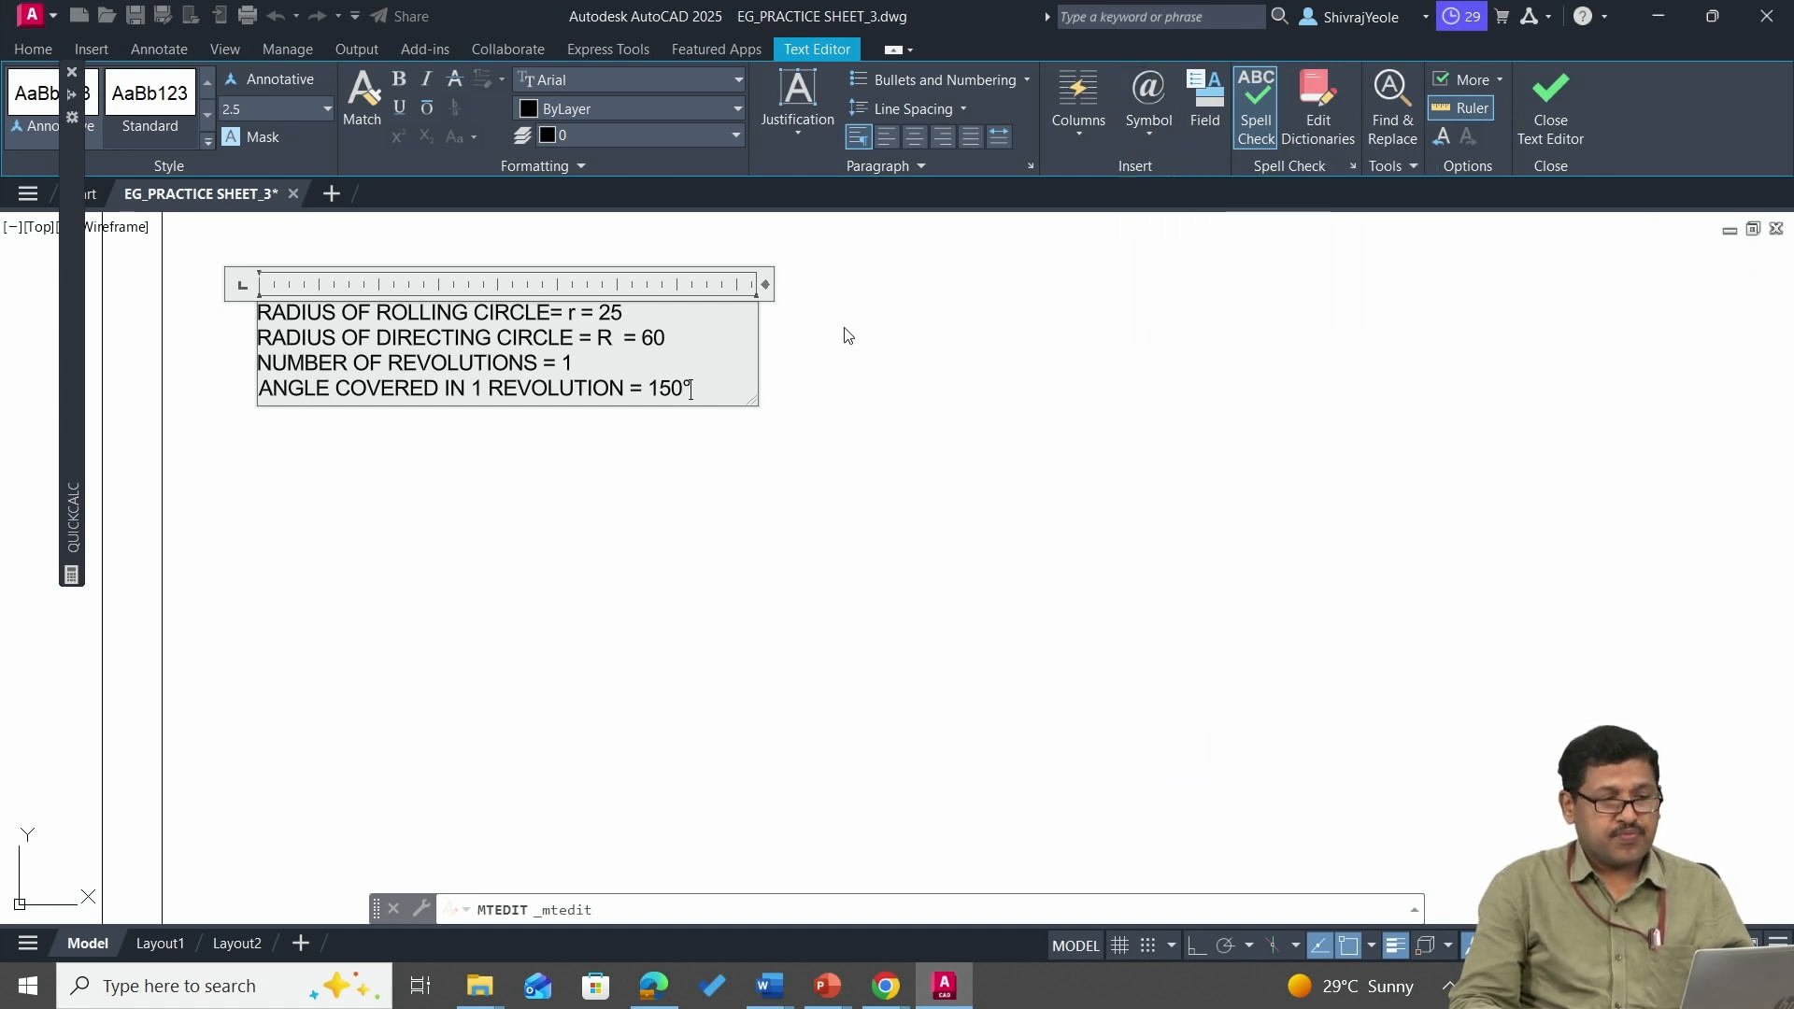
click(1150, 119)
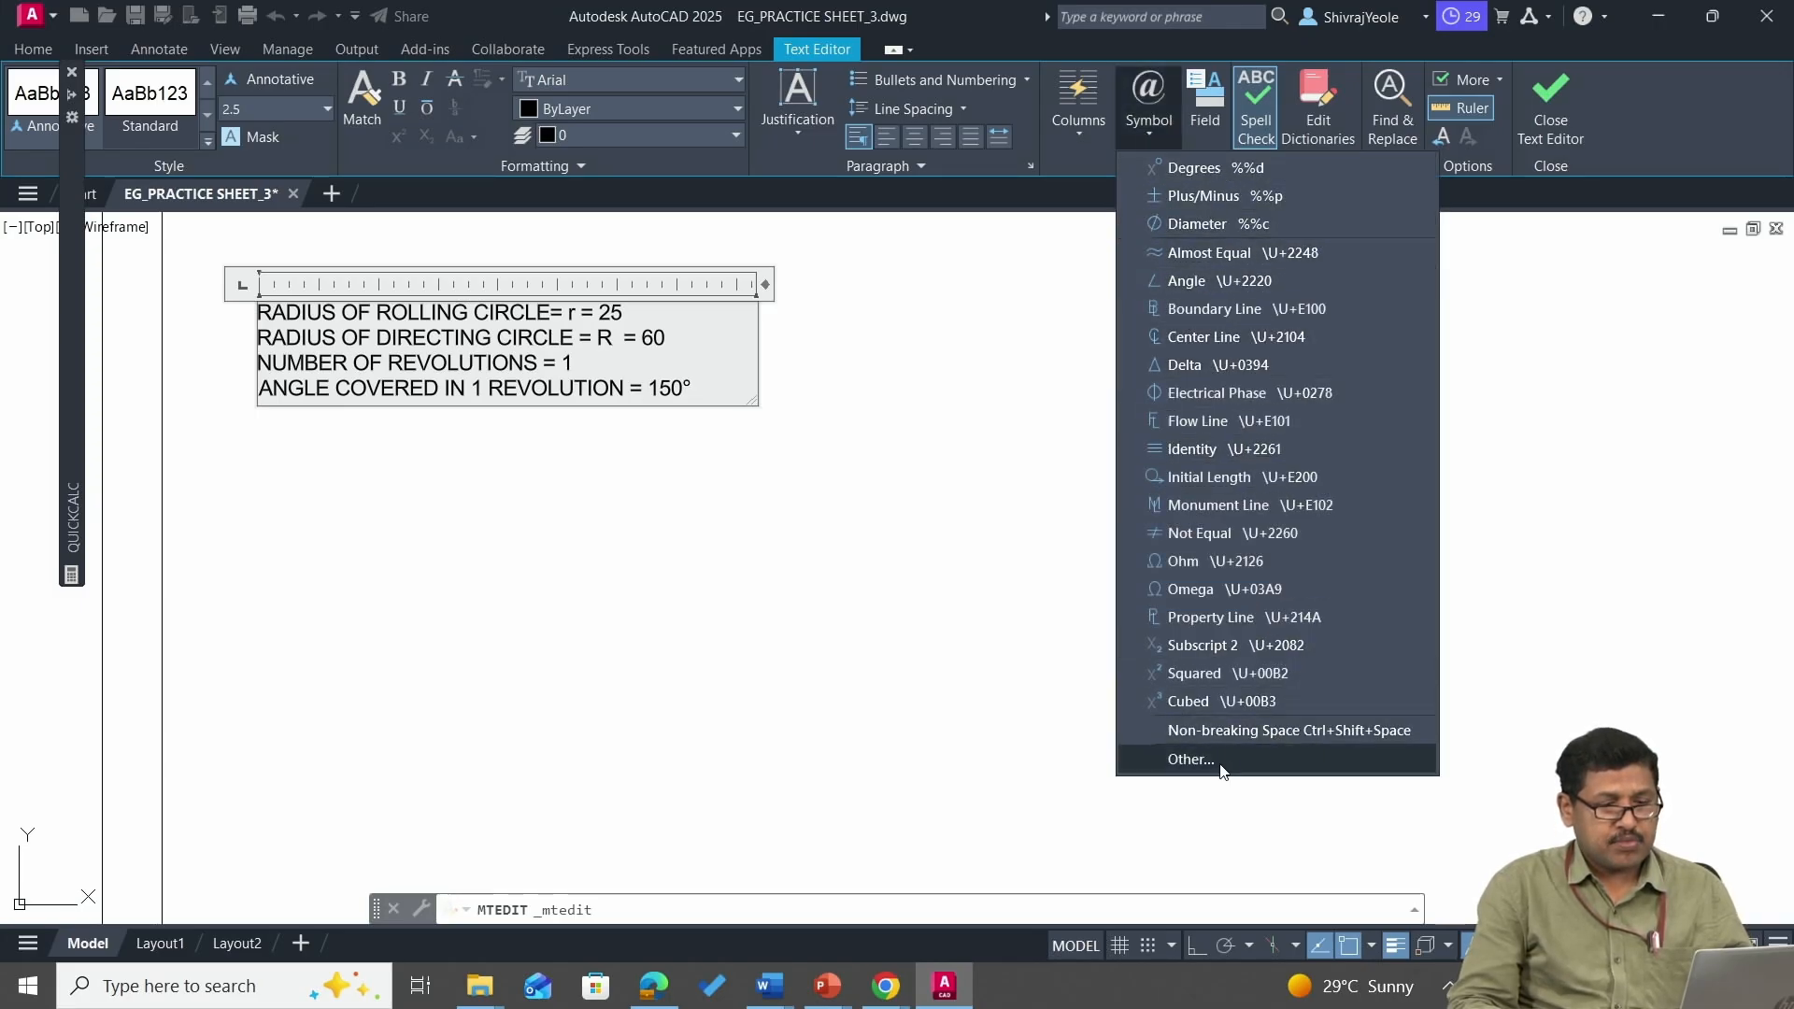
click(888, 636)
click(885, 633)
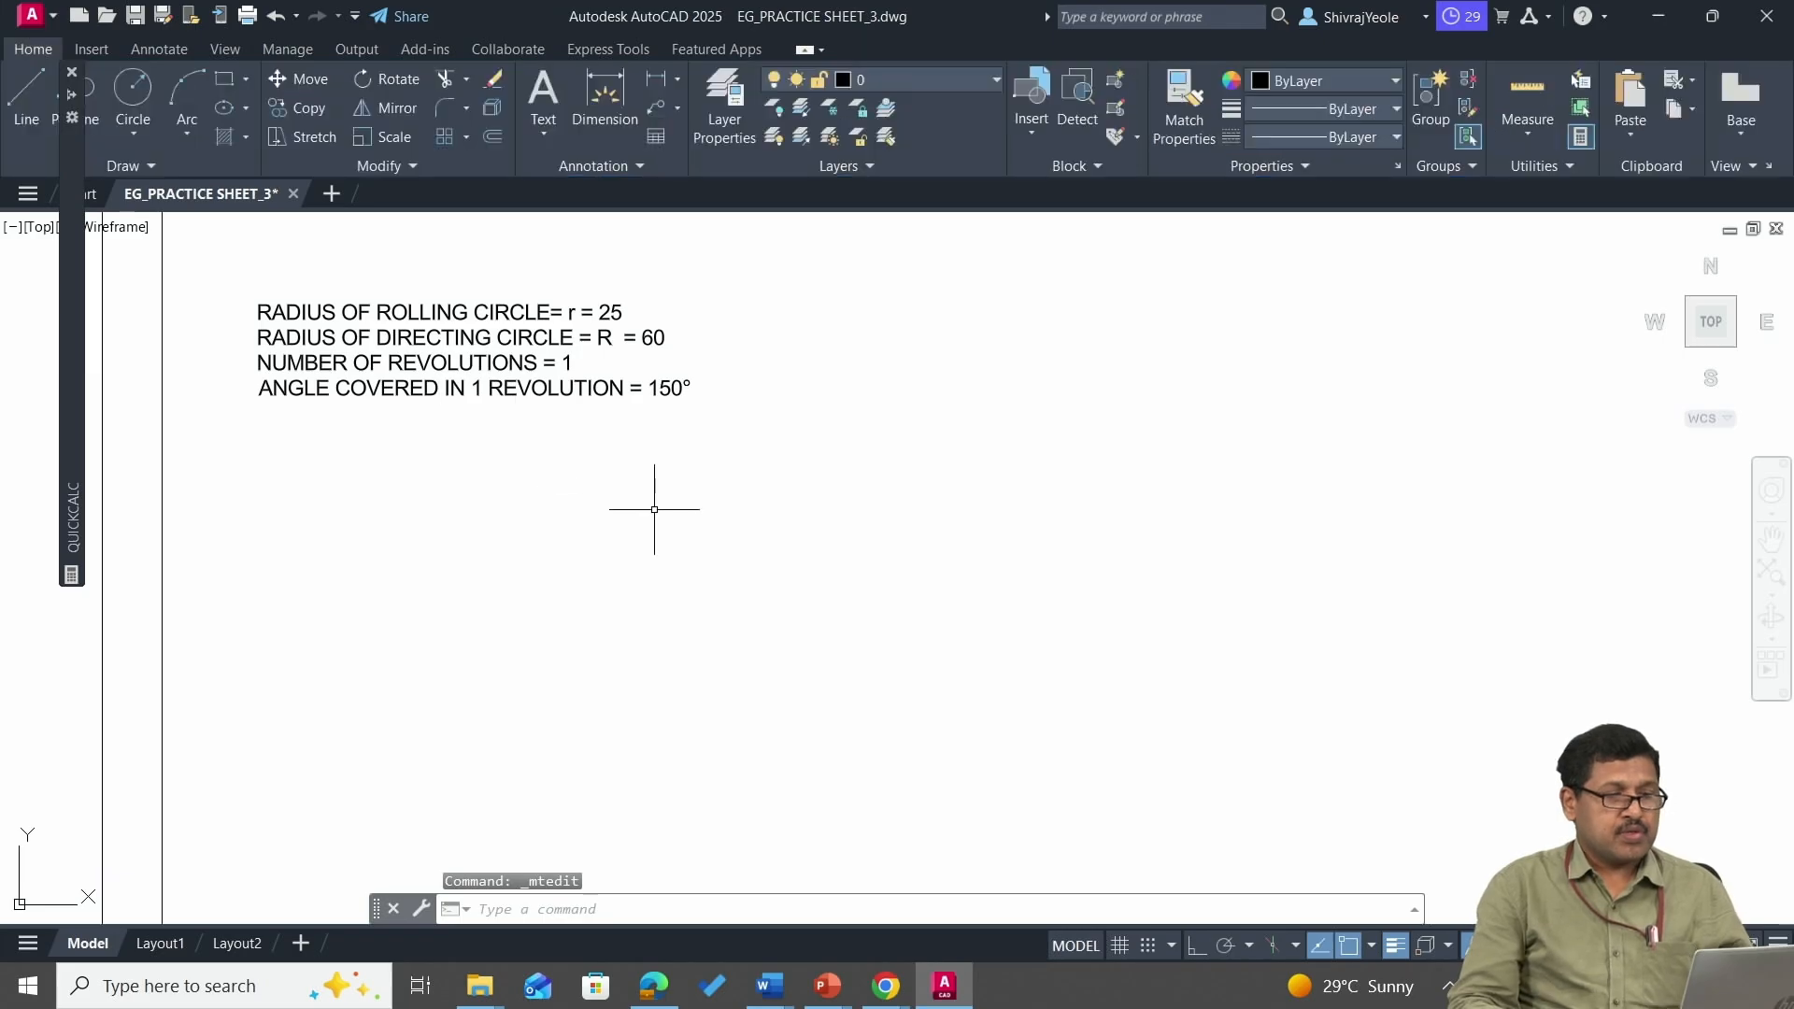
Draw a center-start-angle arc below the note with a radius of 60 and an included angle of 150 degrees.
middle_drag(626, 481, 729, 424)
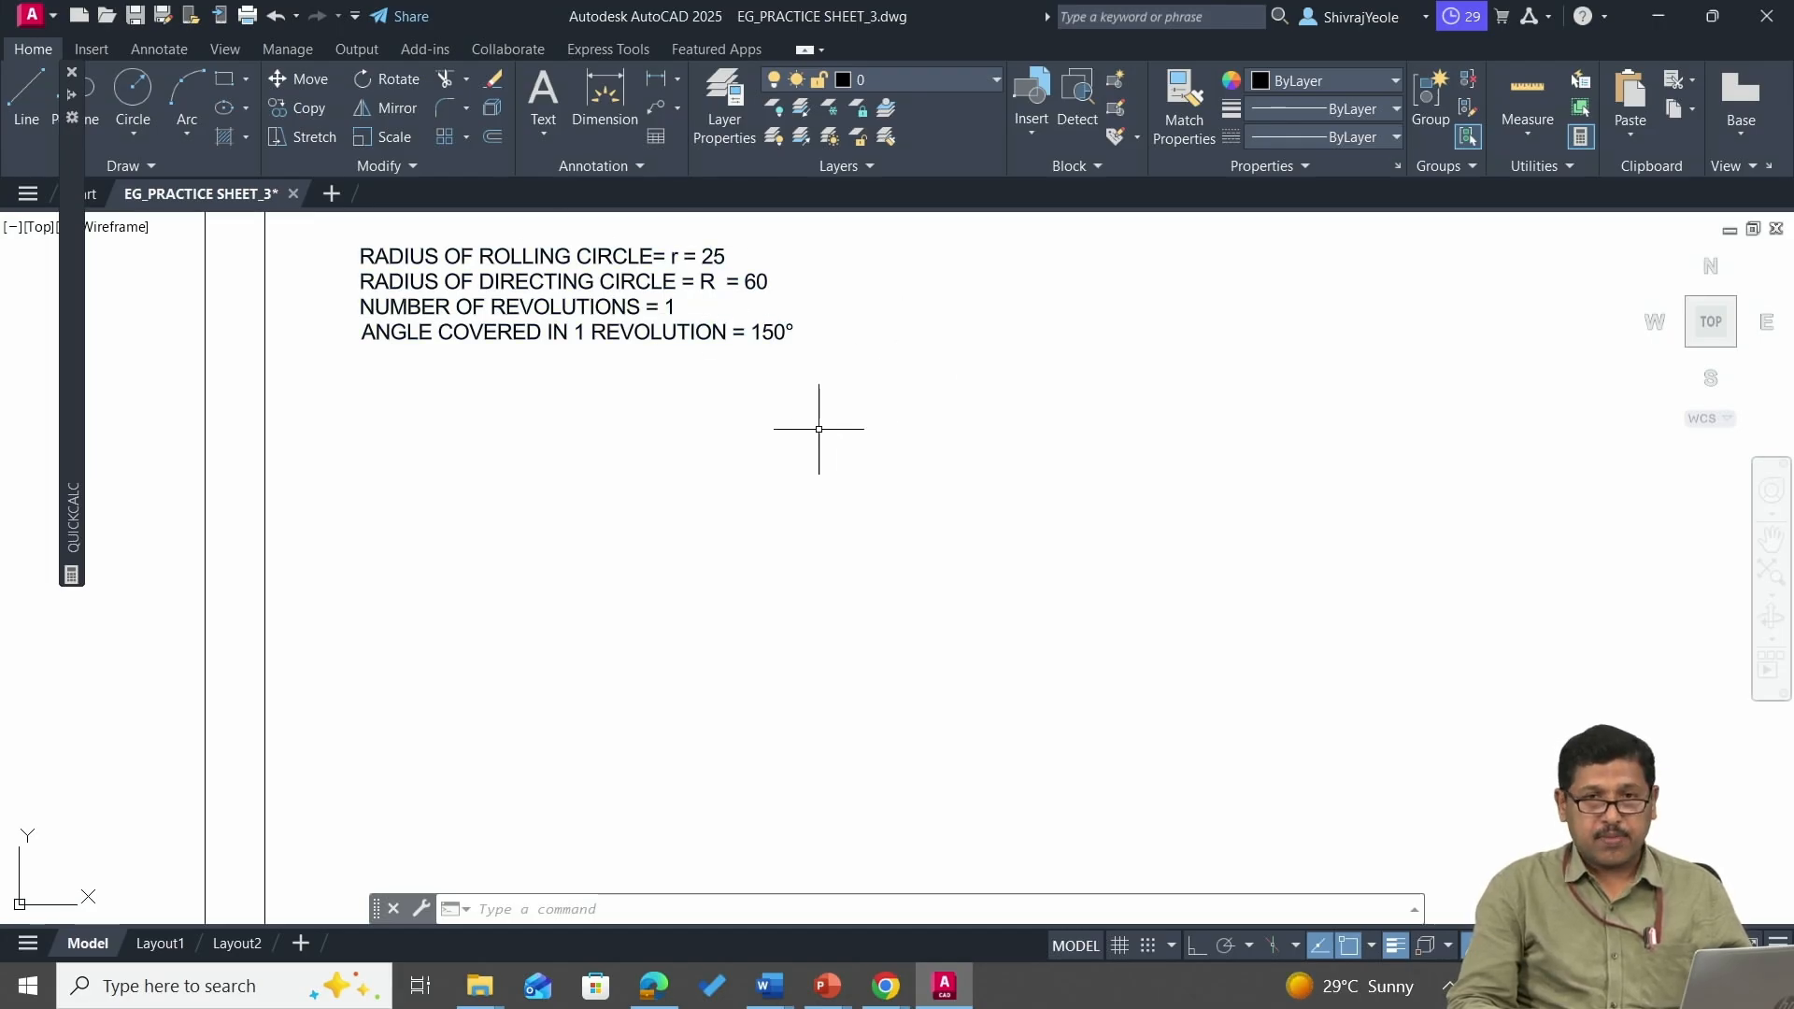
middle_drag(627, 488, 557, 480)
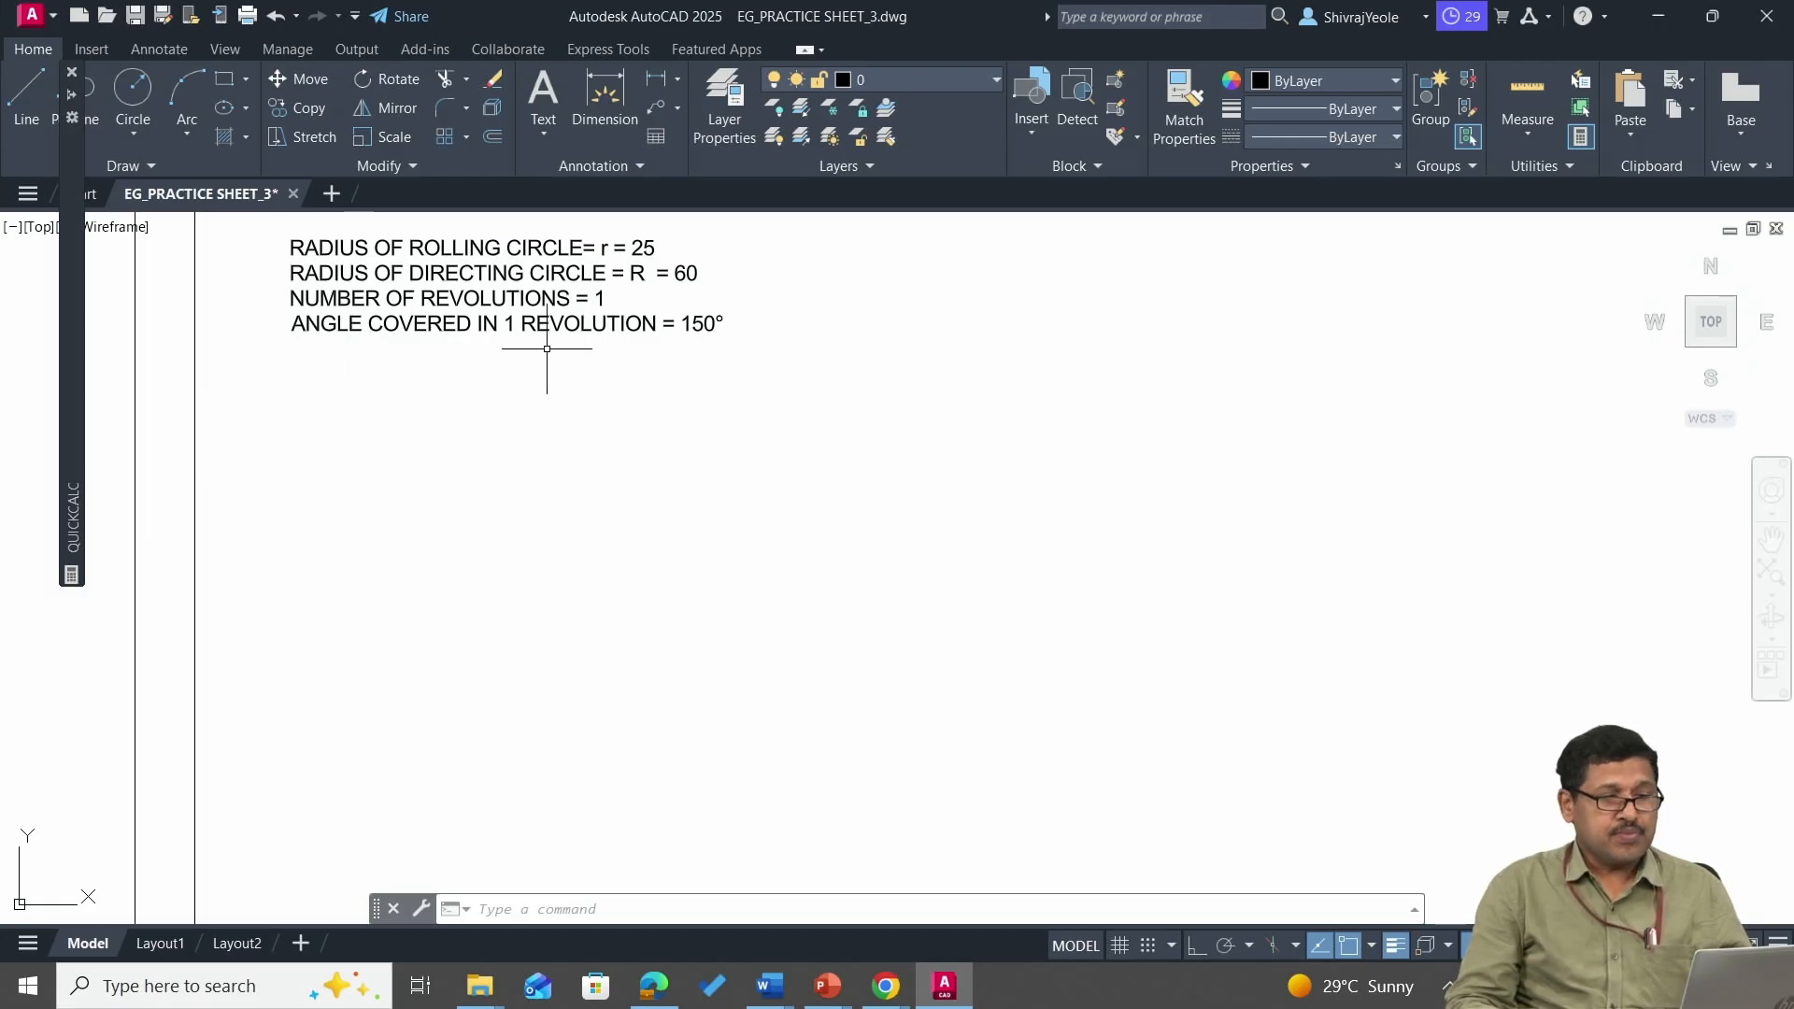
click(184, 137)
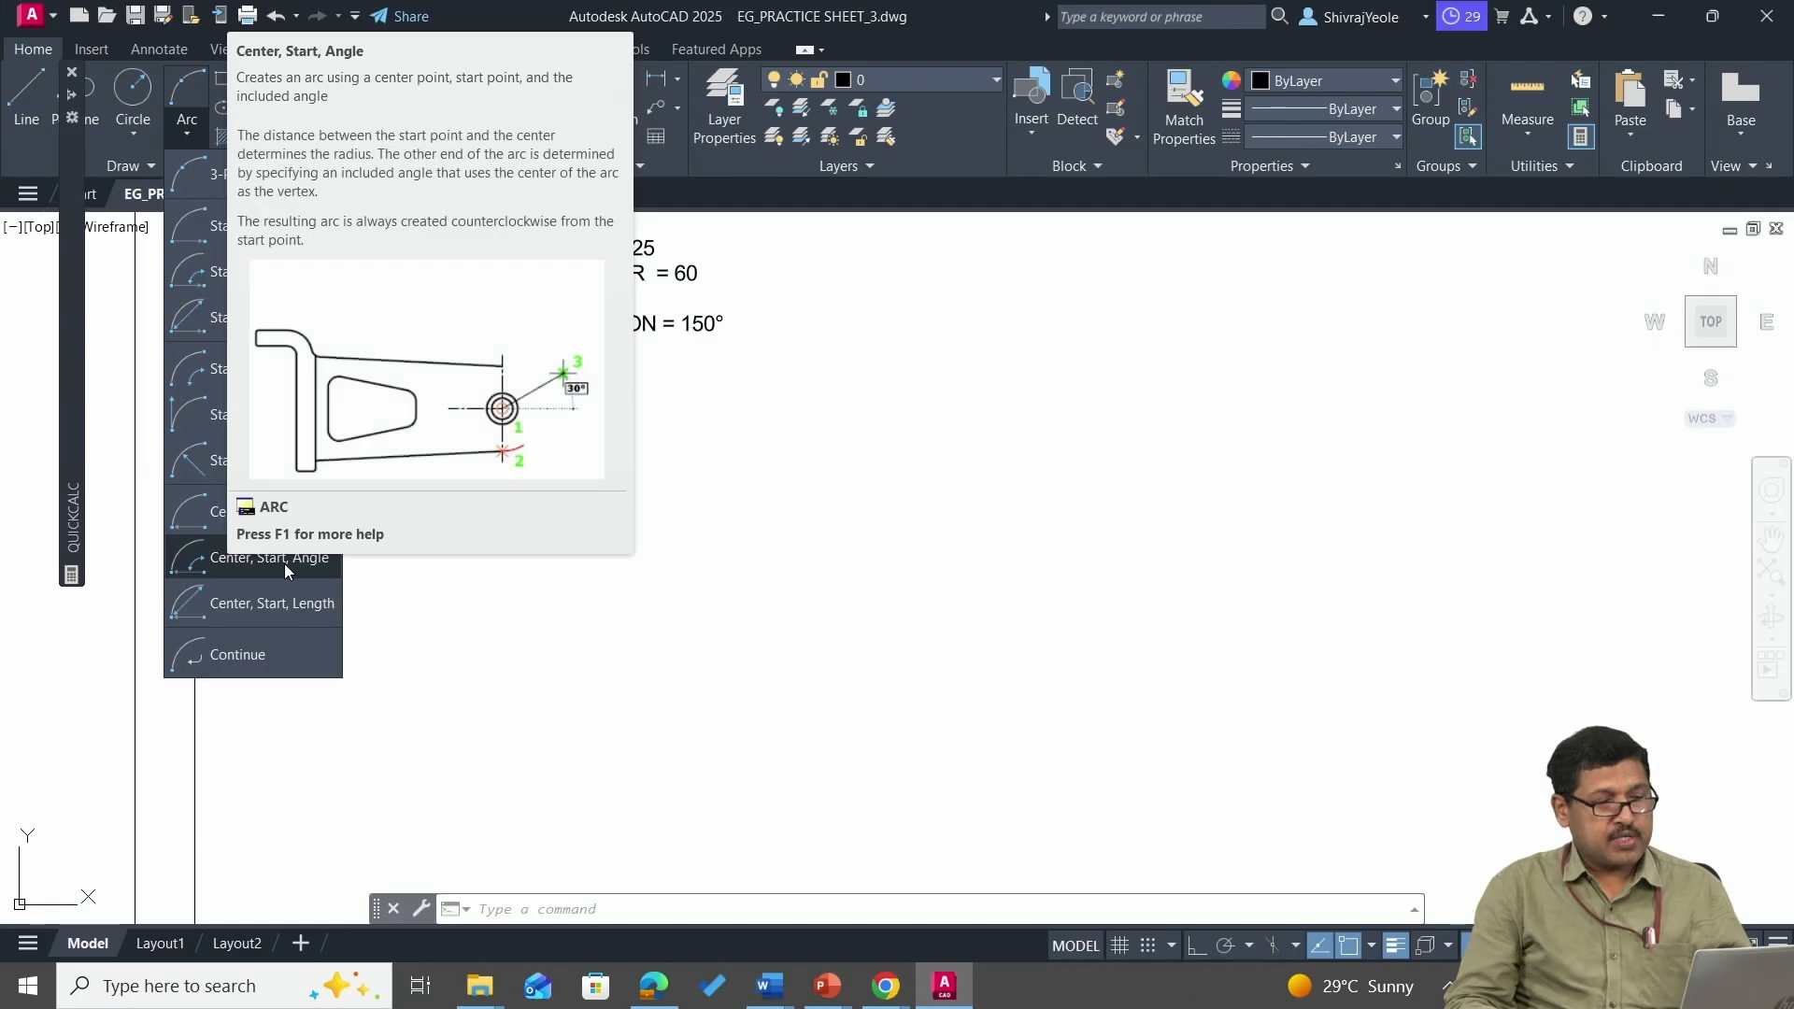
click(210, 566)
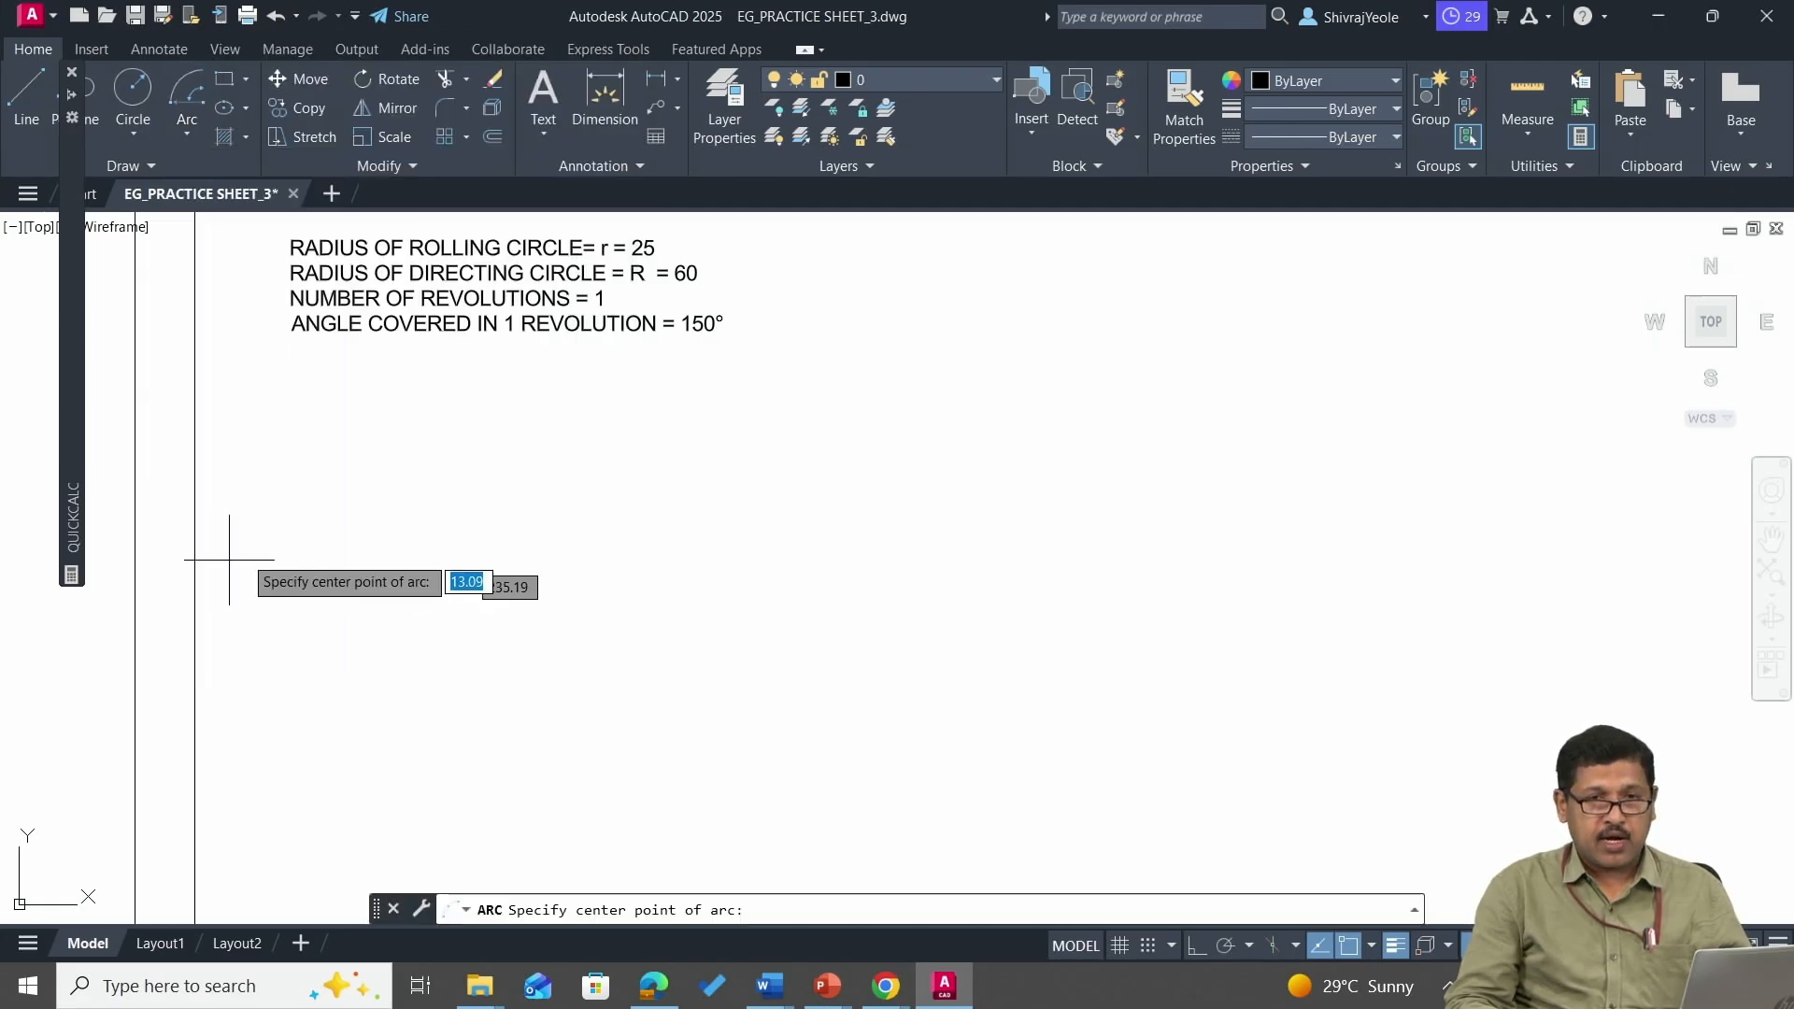
click(565, 730)
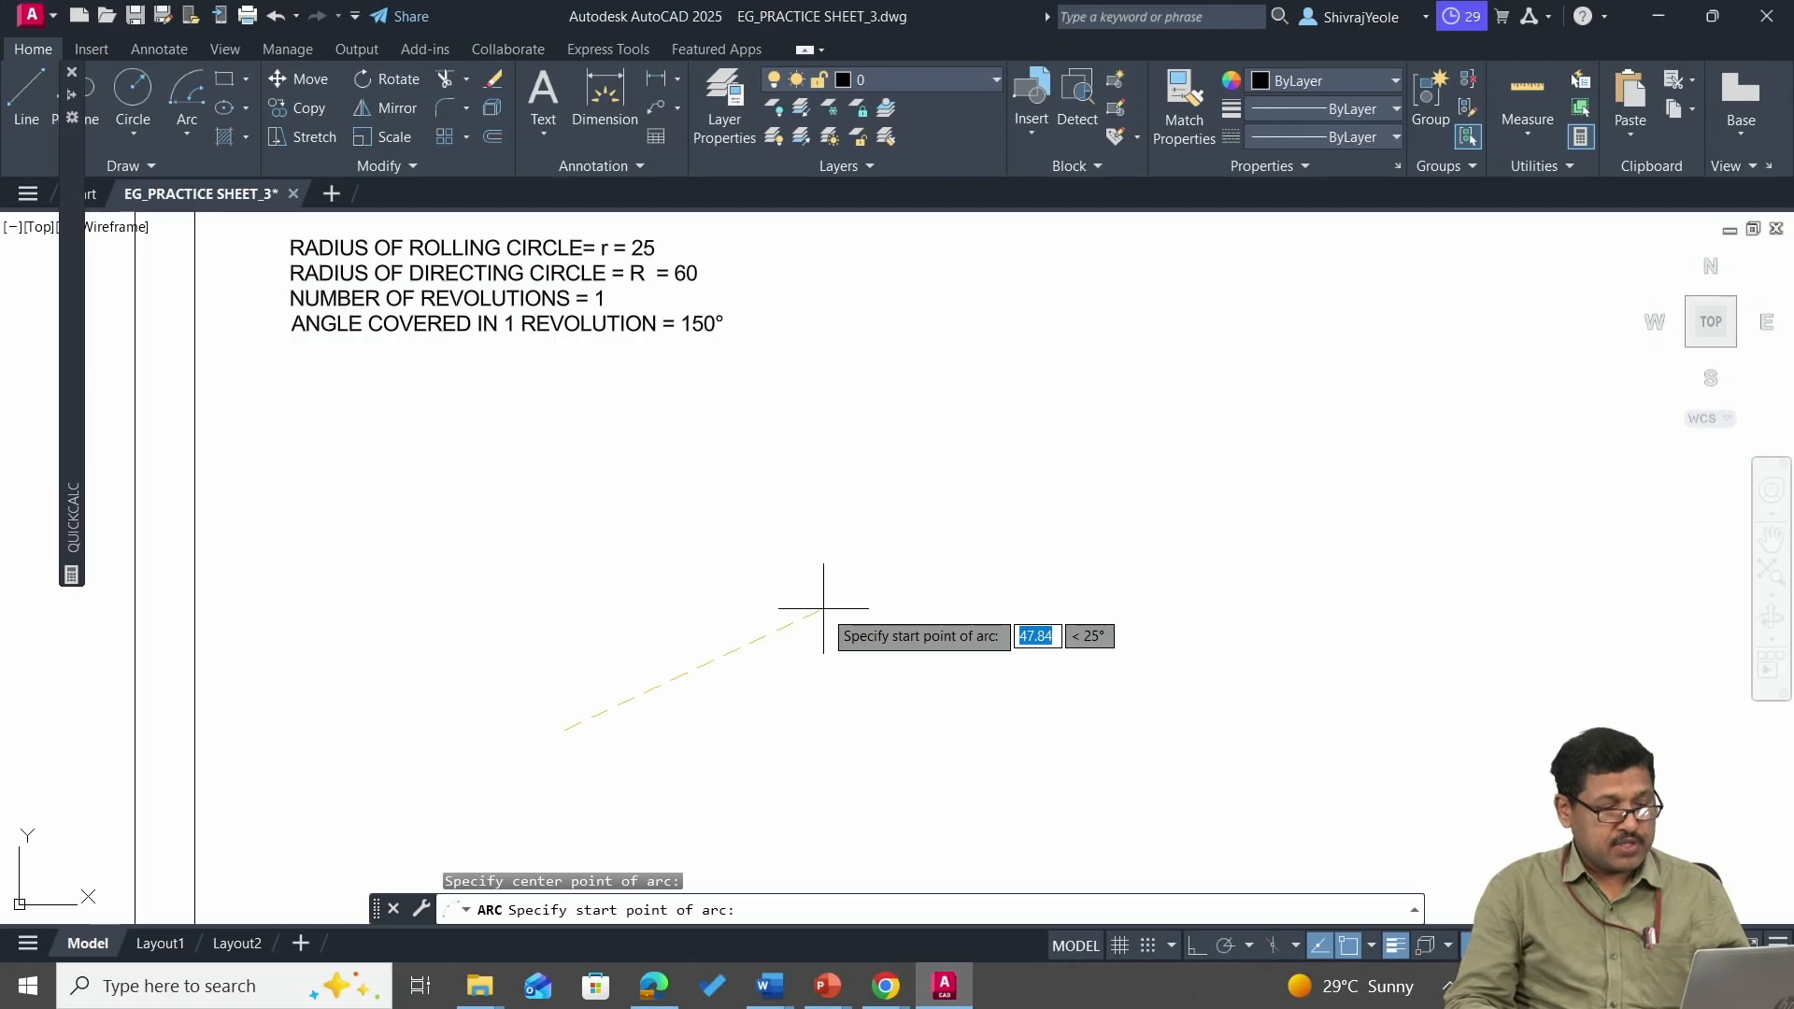
text(60)
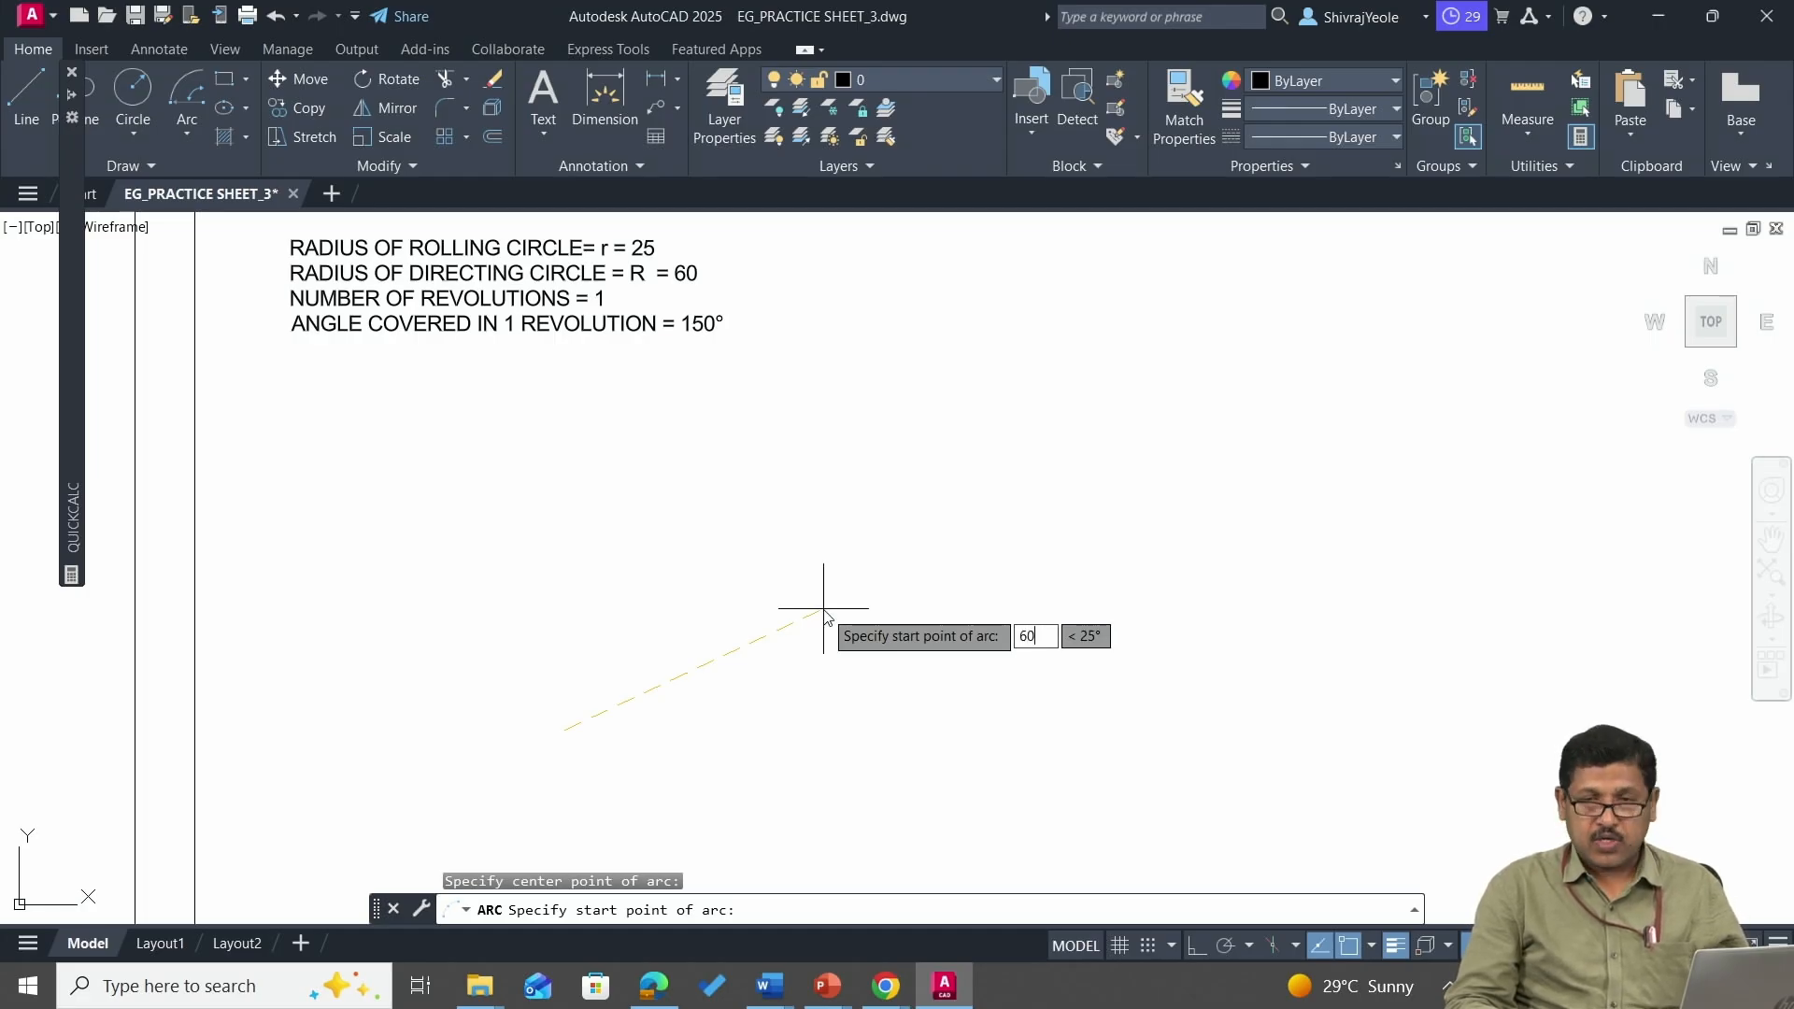
key(Tab)
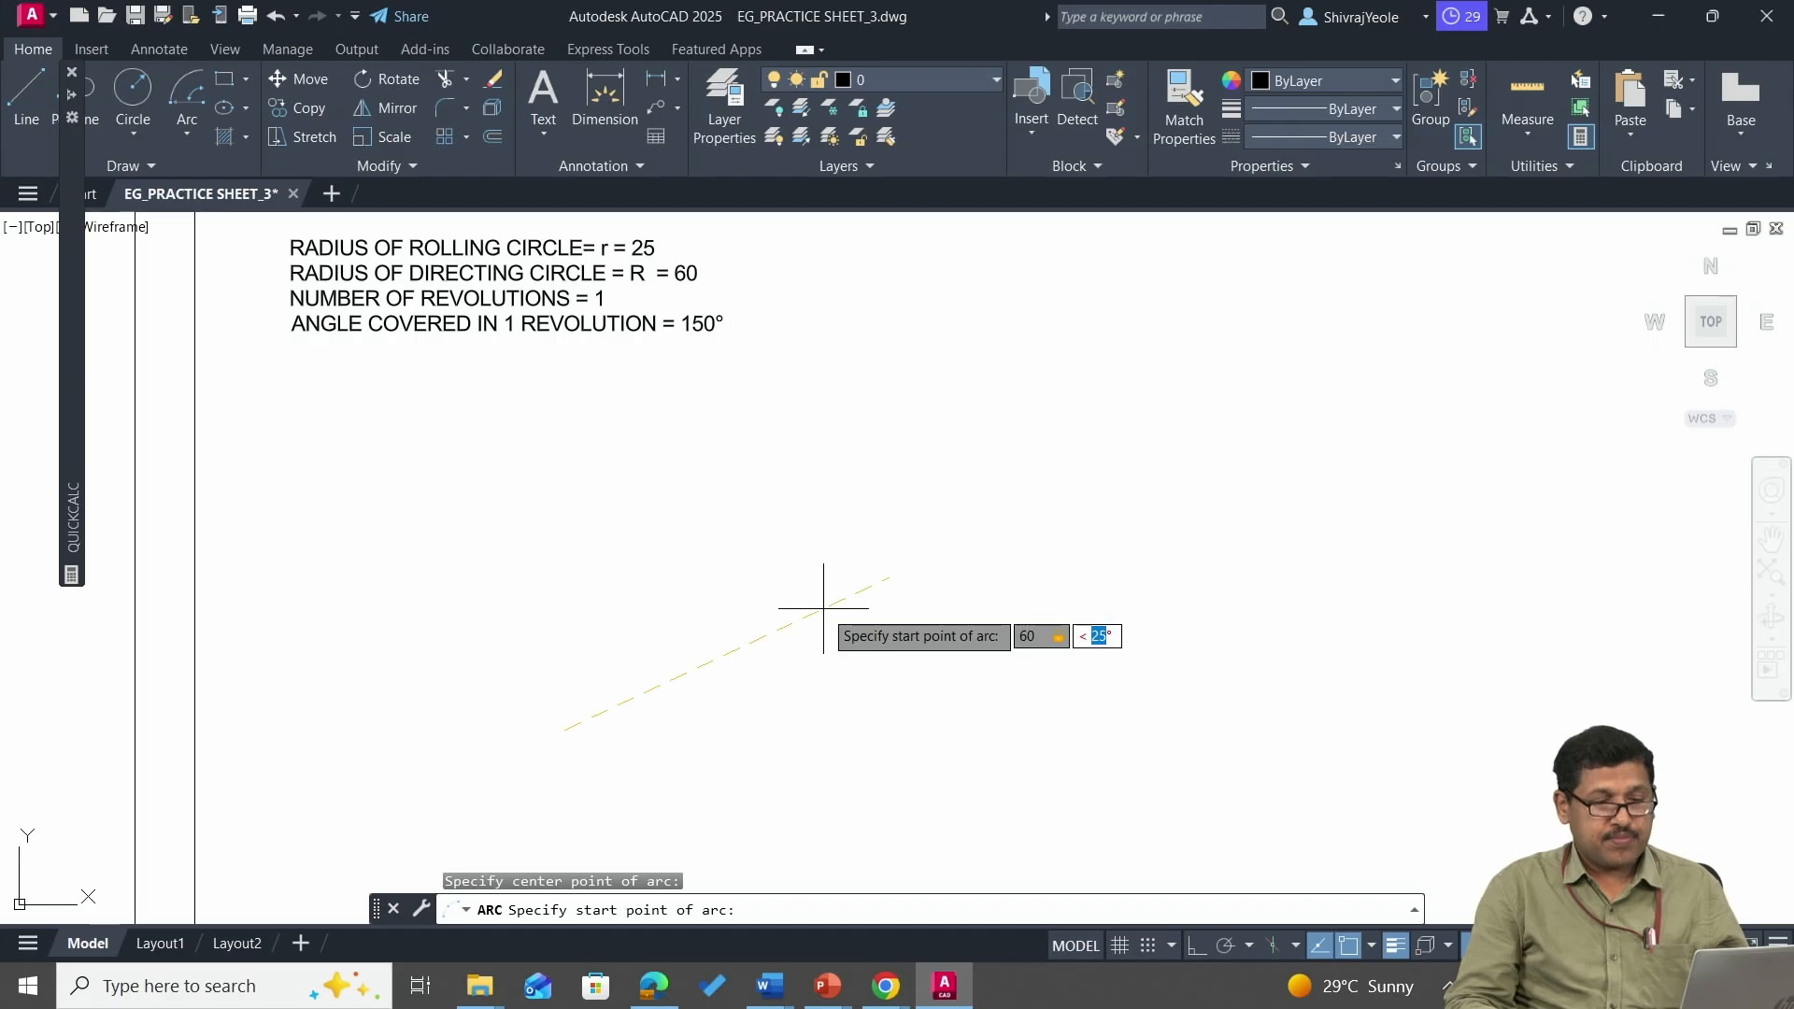
click(888, 552)
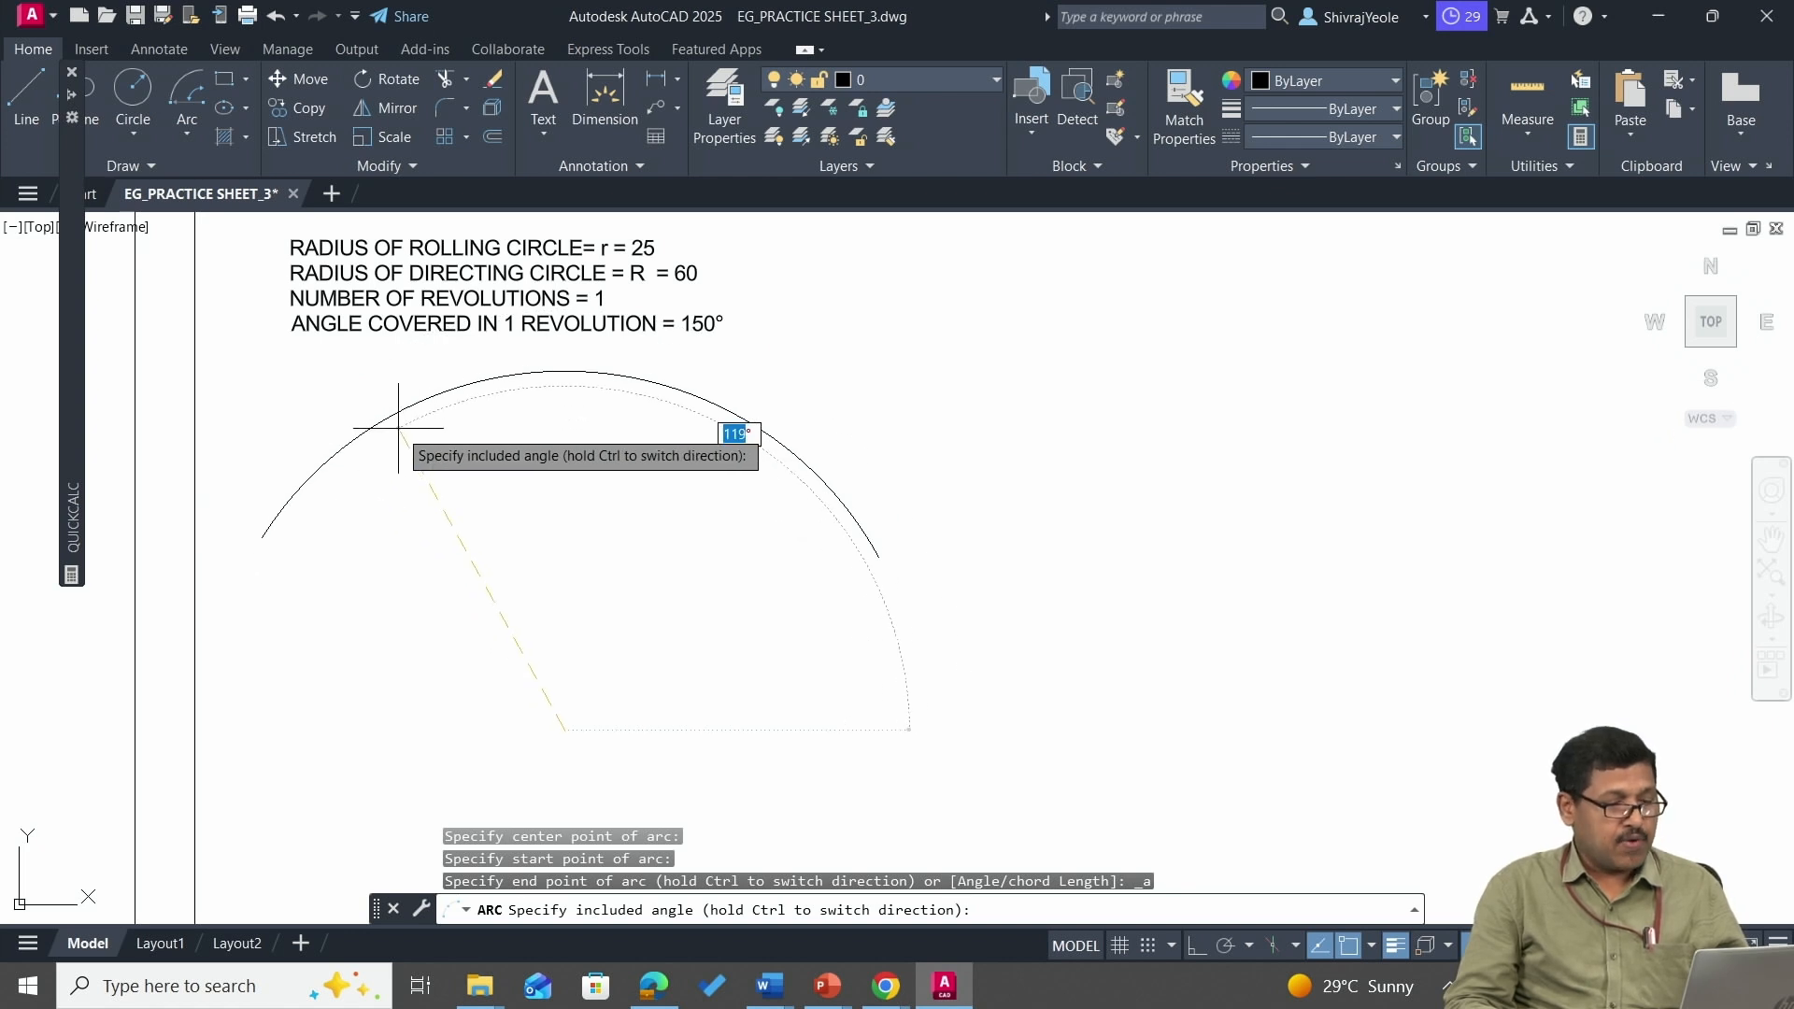
key(Return)
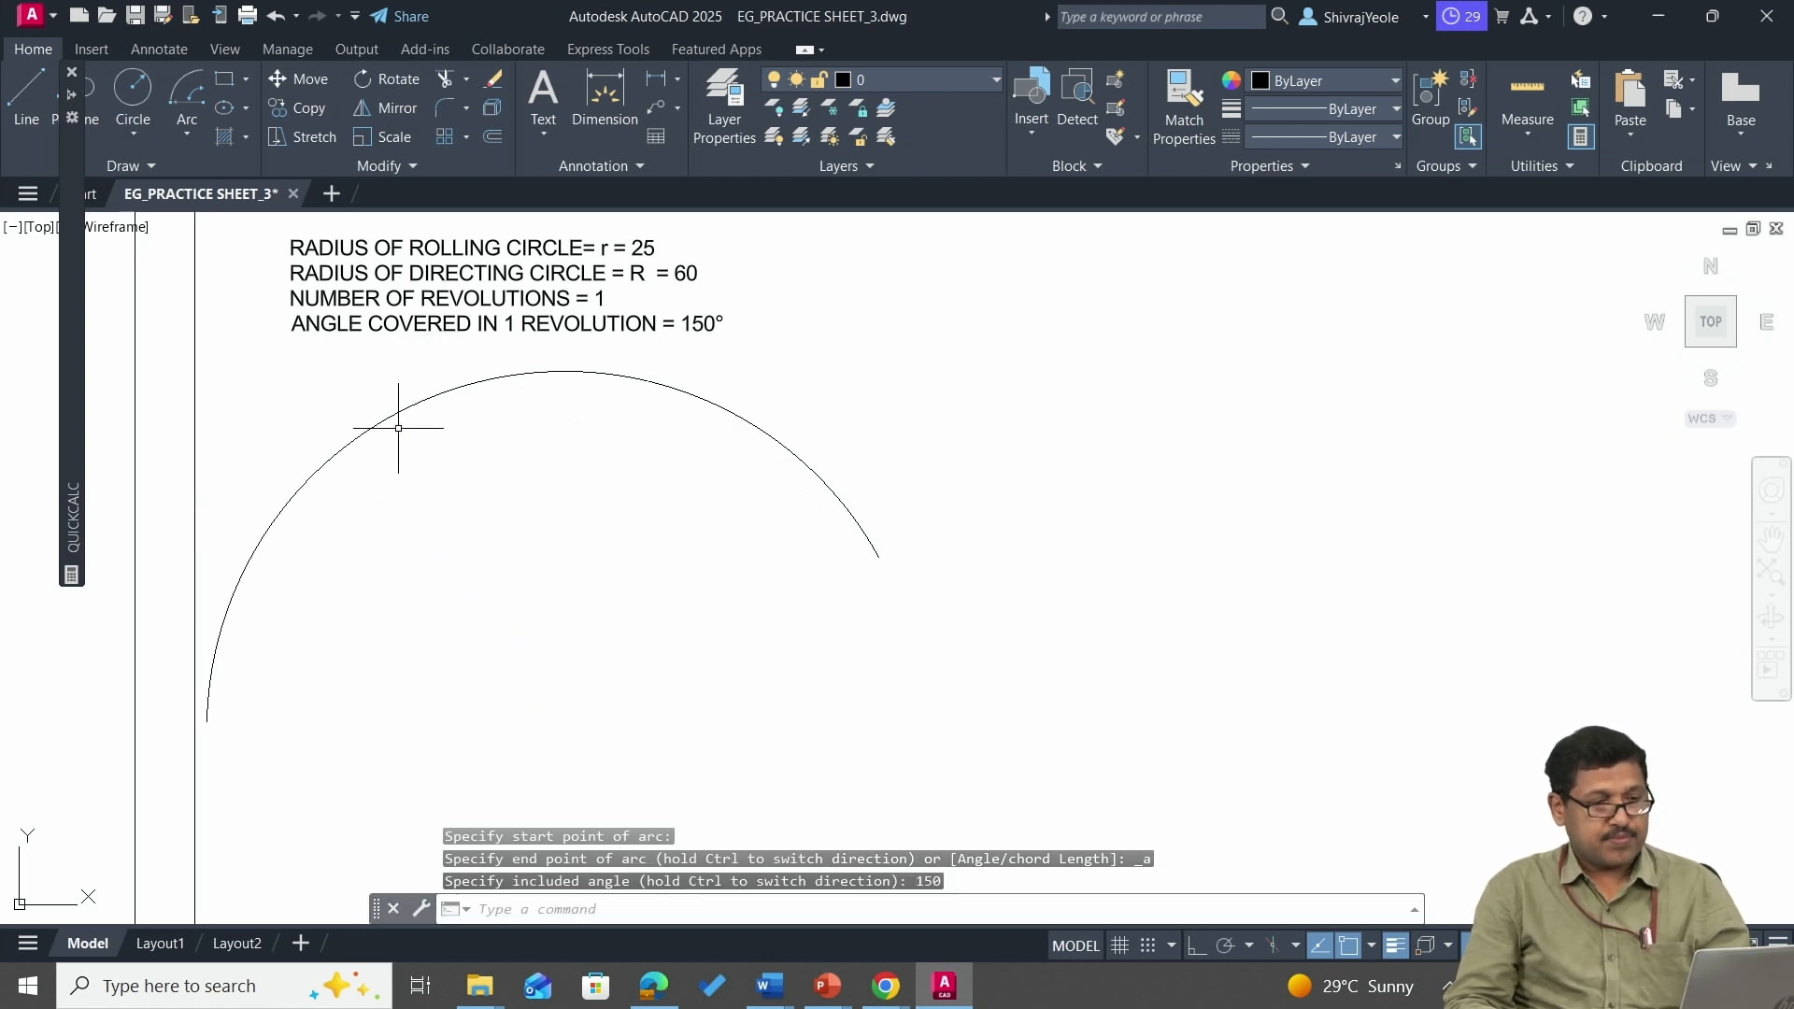
mouse_move(549, 581)
middle_down()
mouse_move(833, 641)
mouse_move(828, 572)
middle_up()
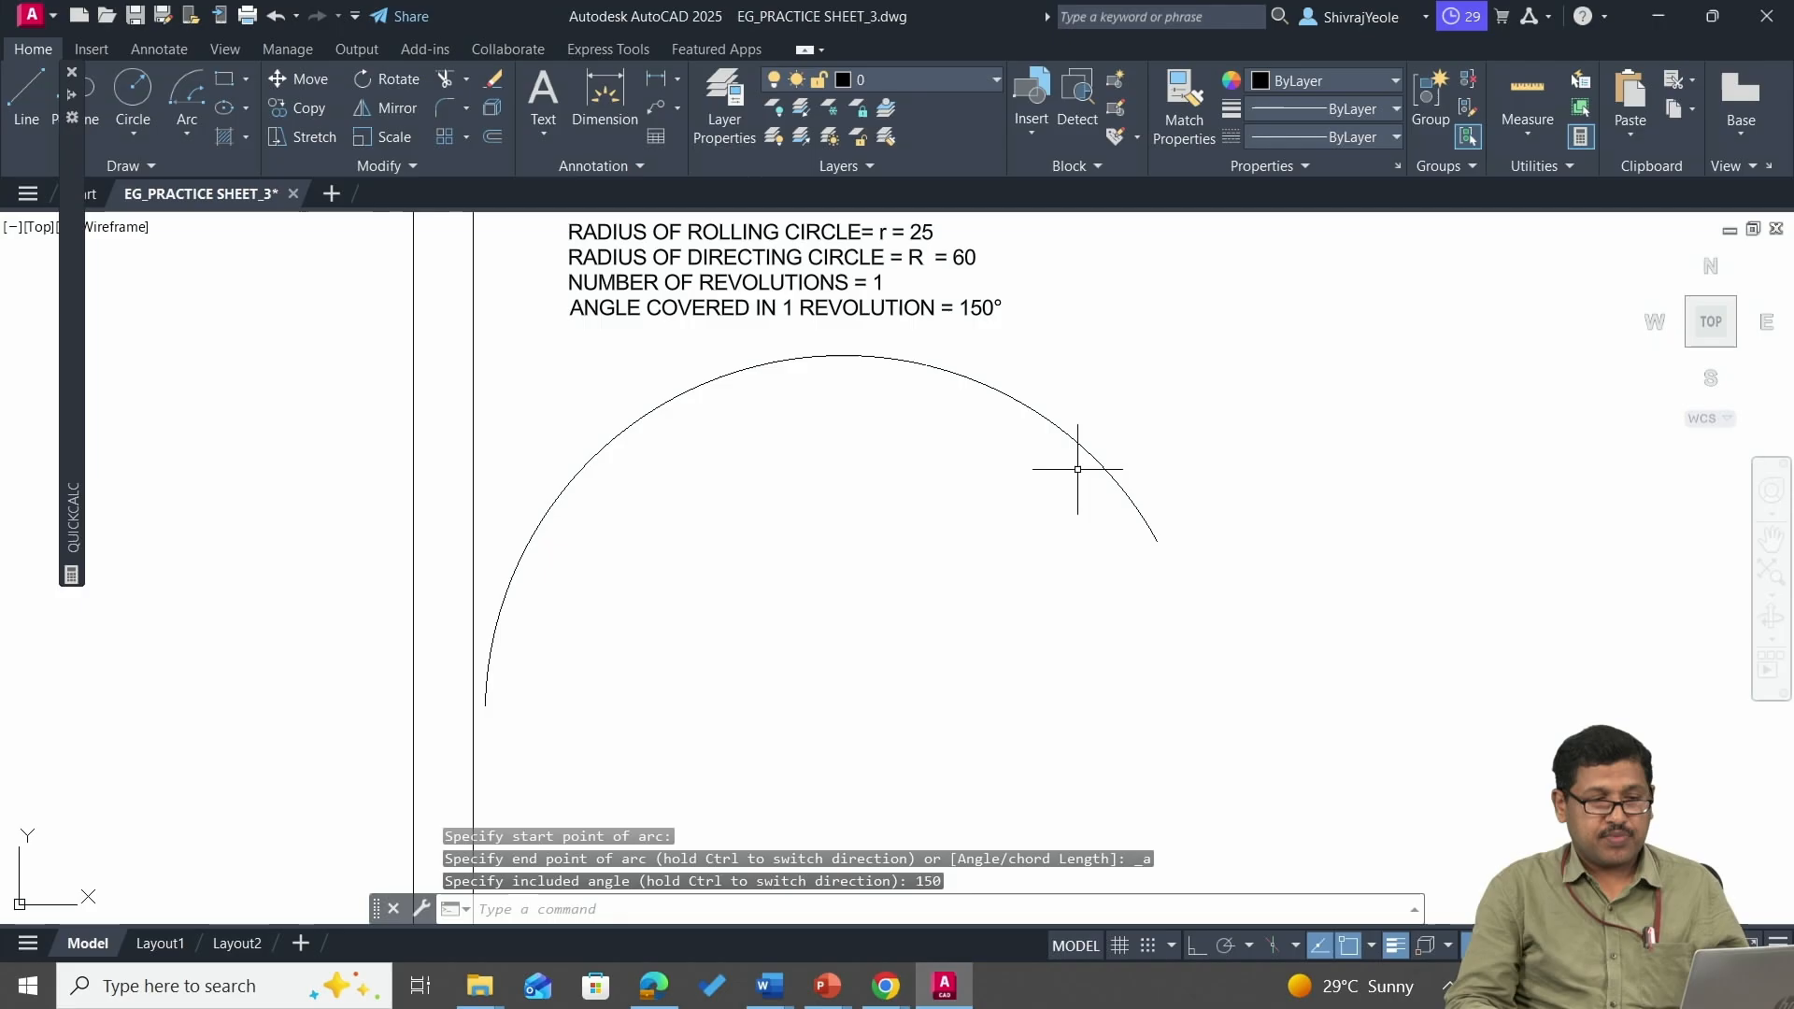
click(1053, 418)
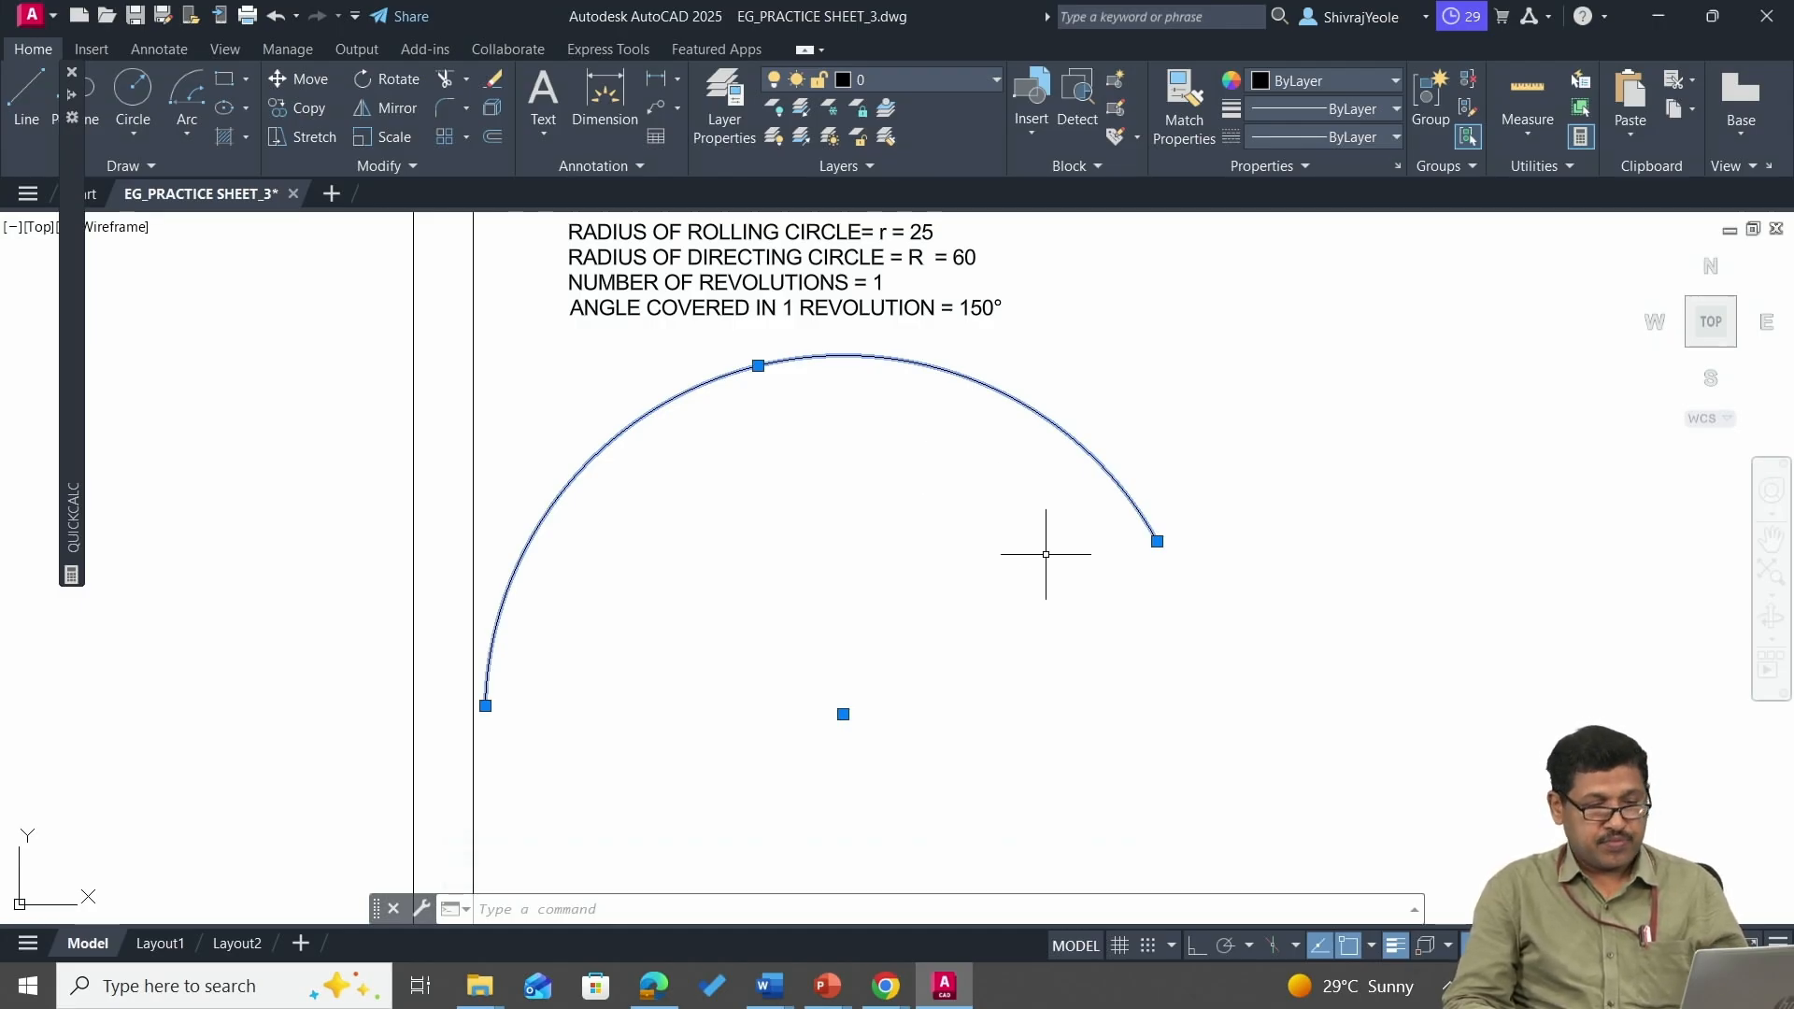
text(ro)
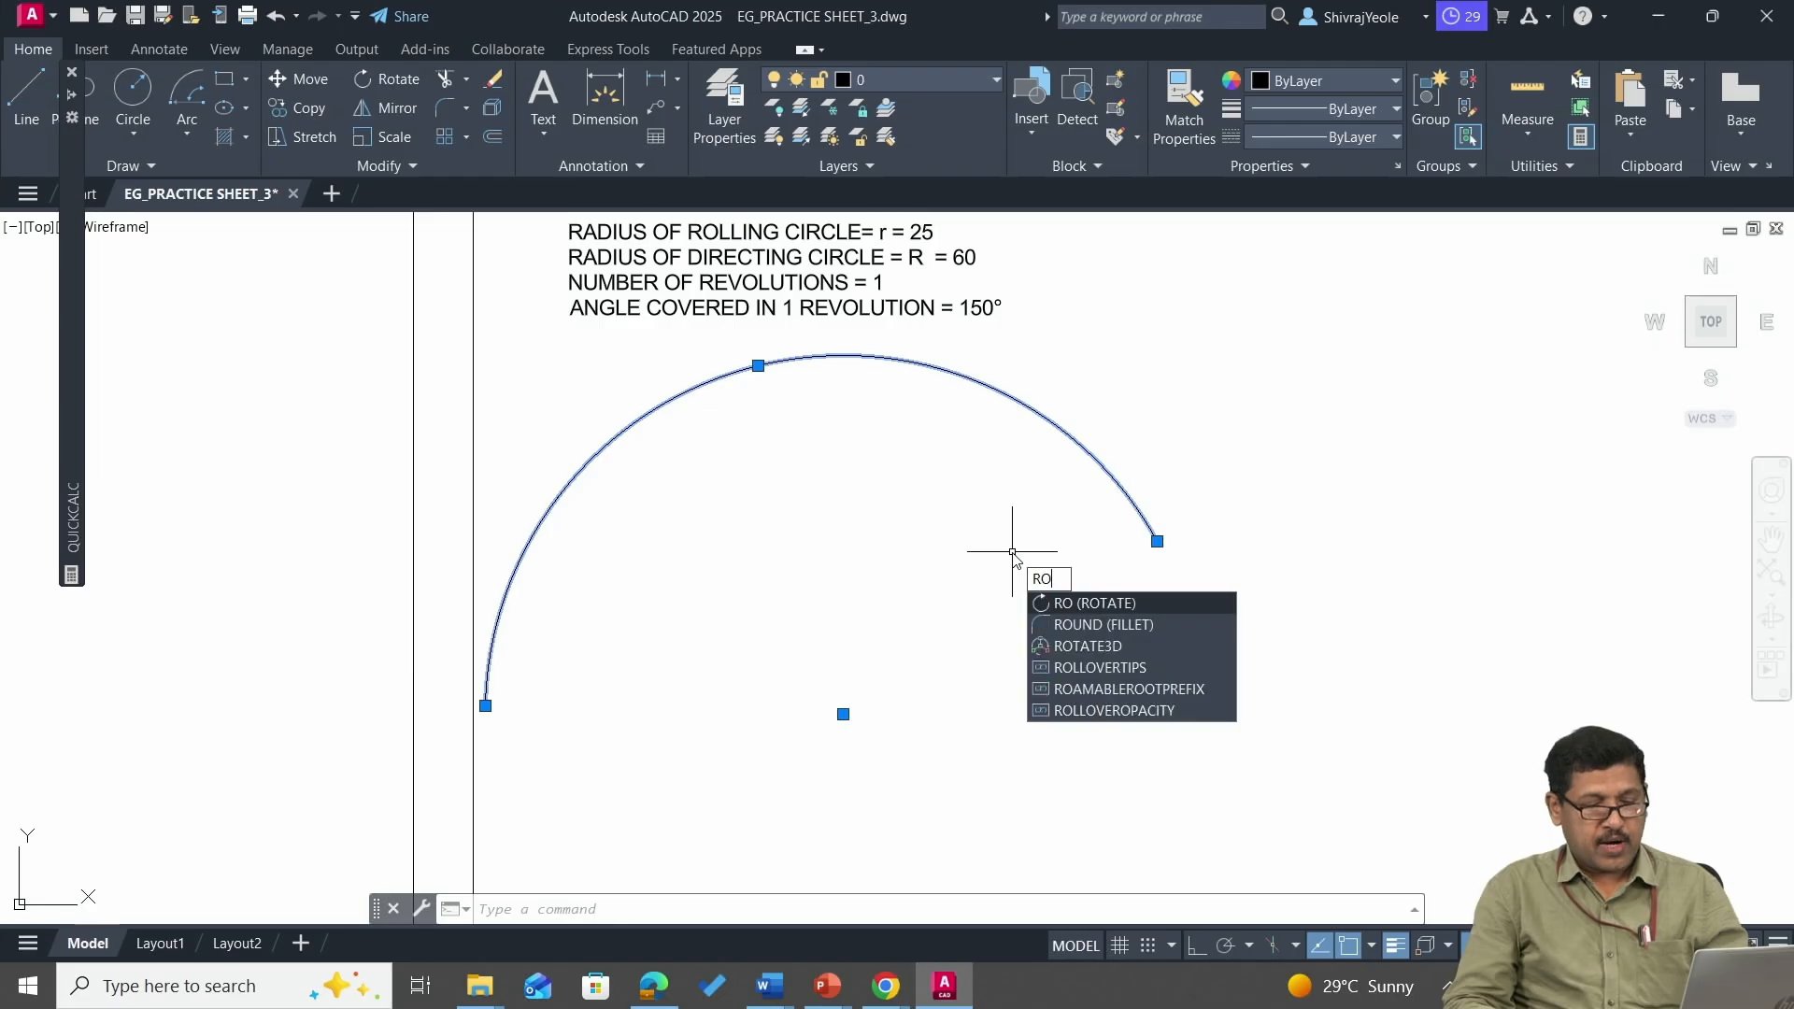
key(Return)
click(1157, 542)
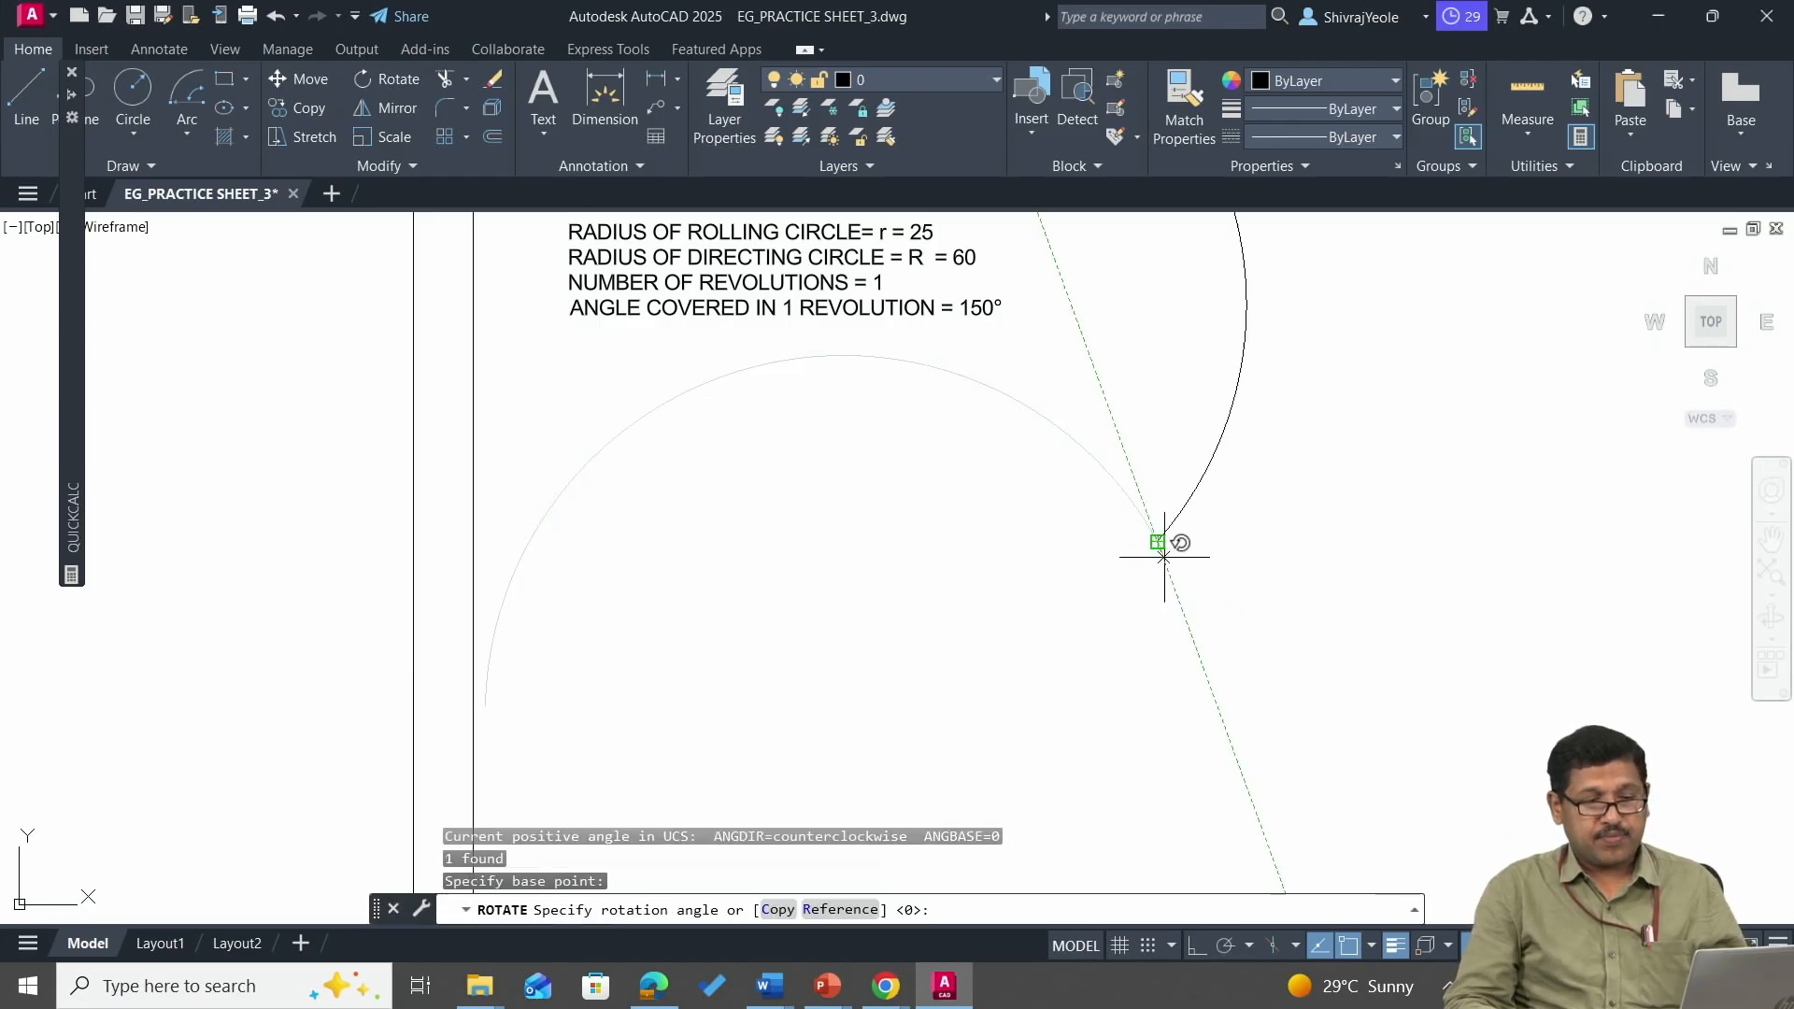
key(Escape)
Rotate the arc clockwise about a point below it so its two ends sit nearly level.
text(r)
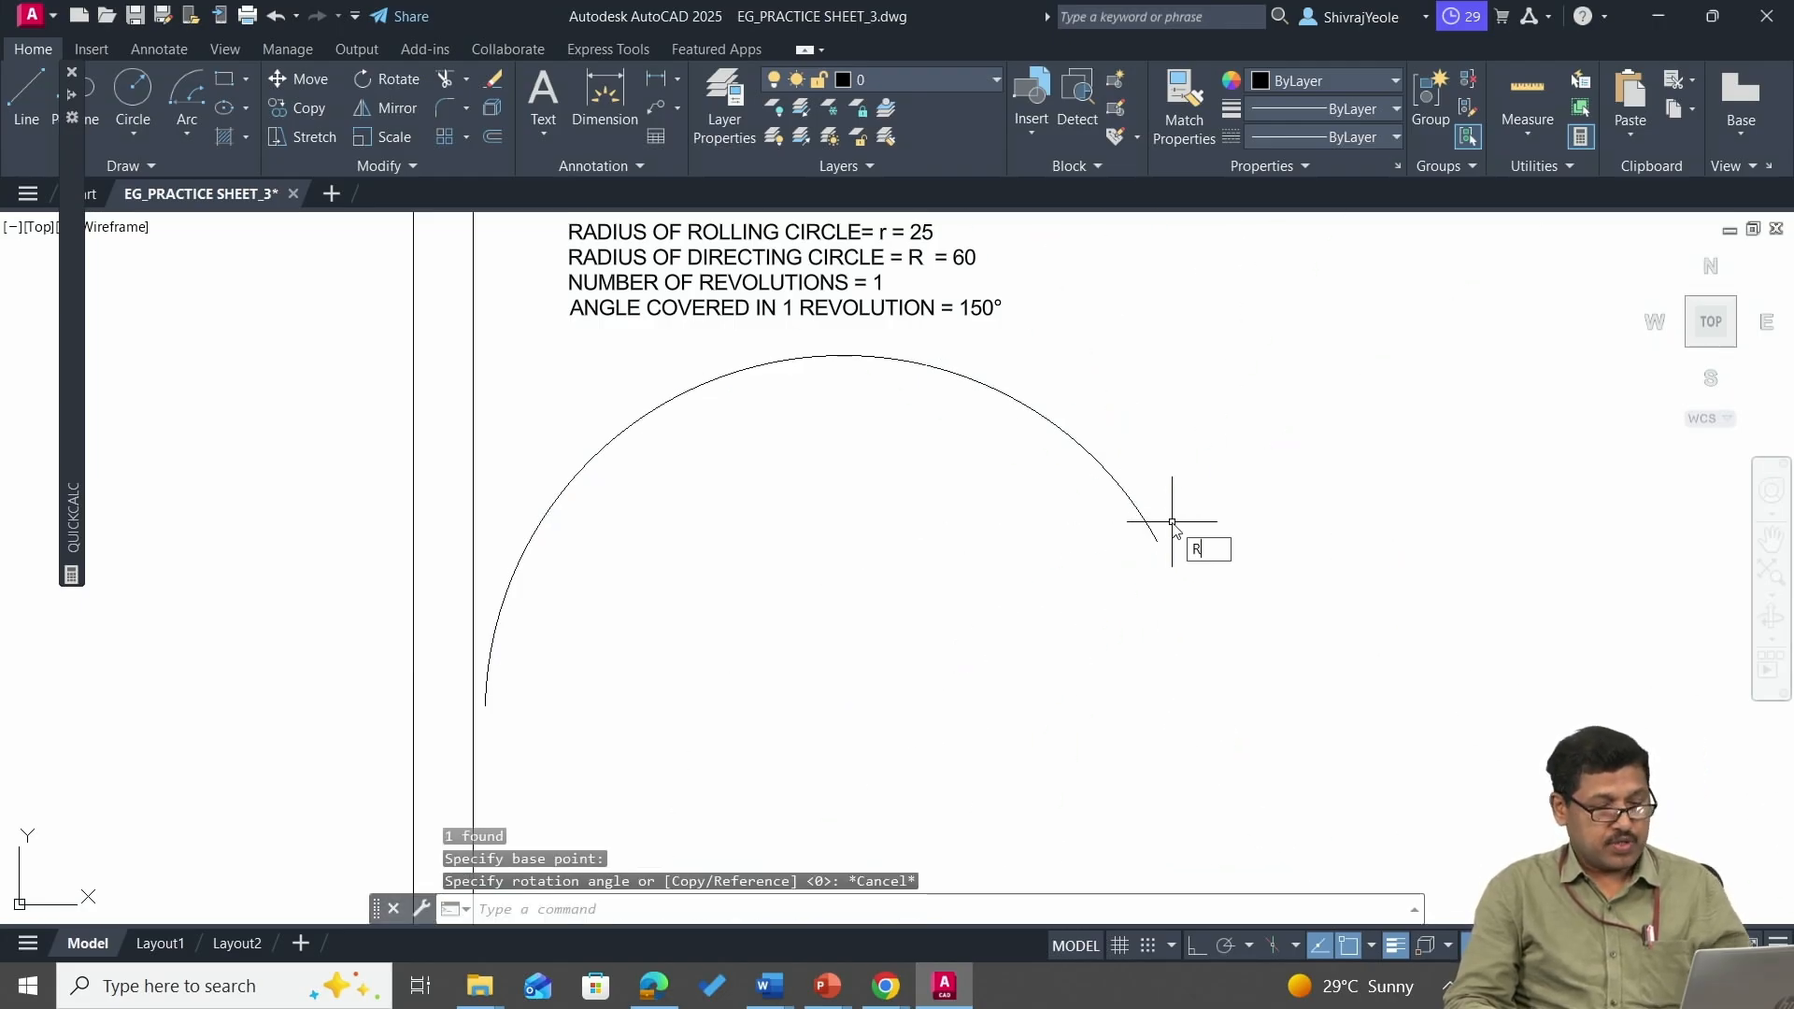
text(o)
key(Return)
click(994, 391)
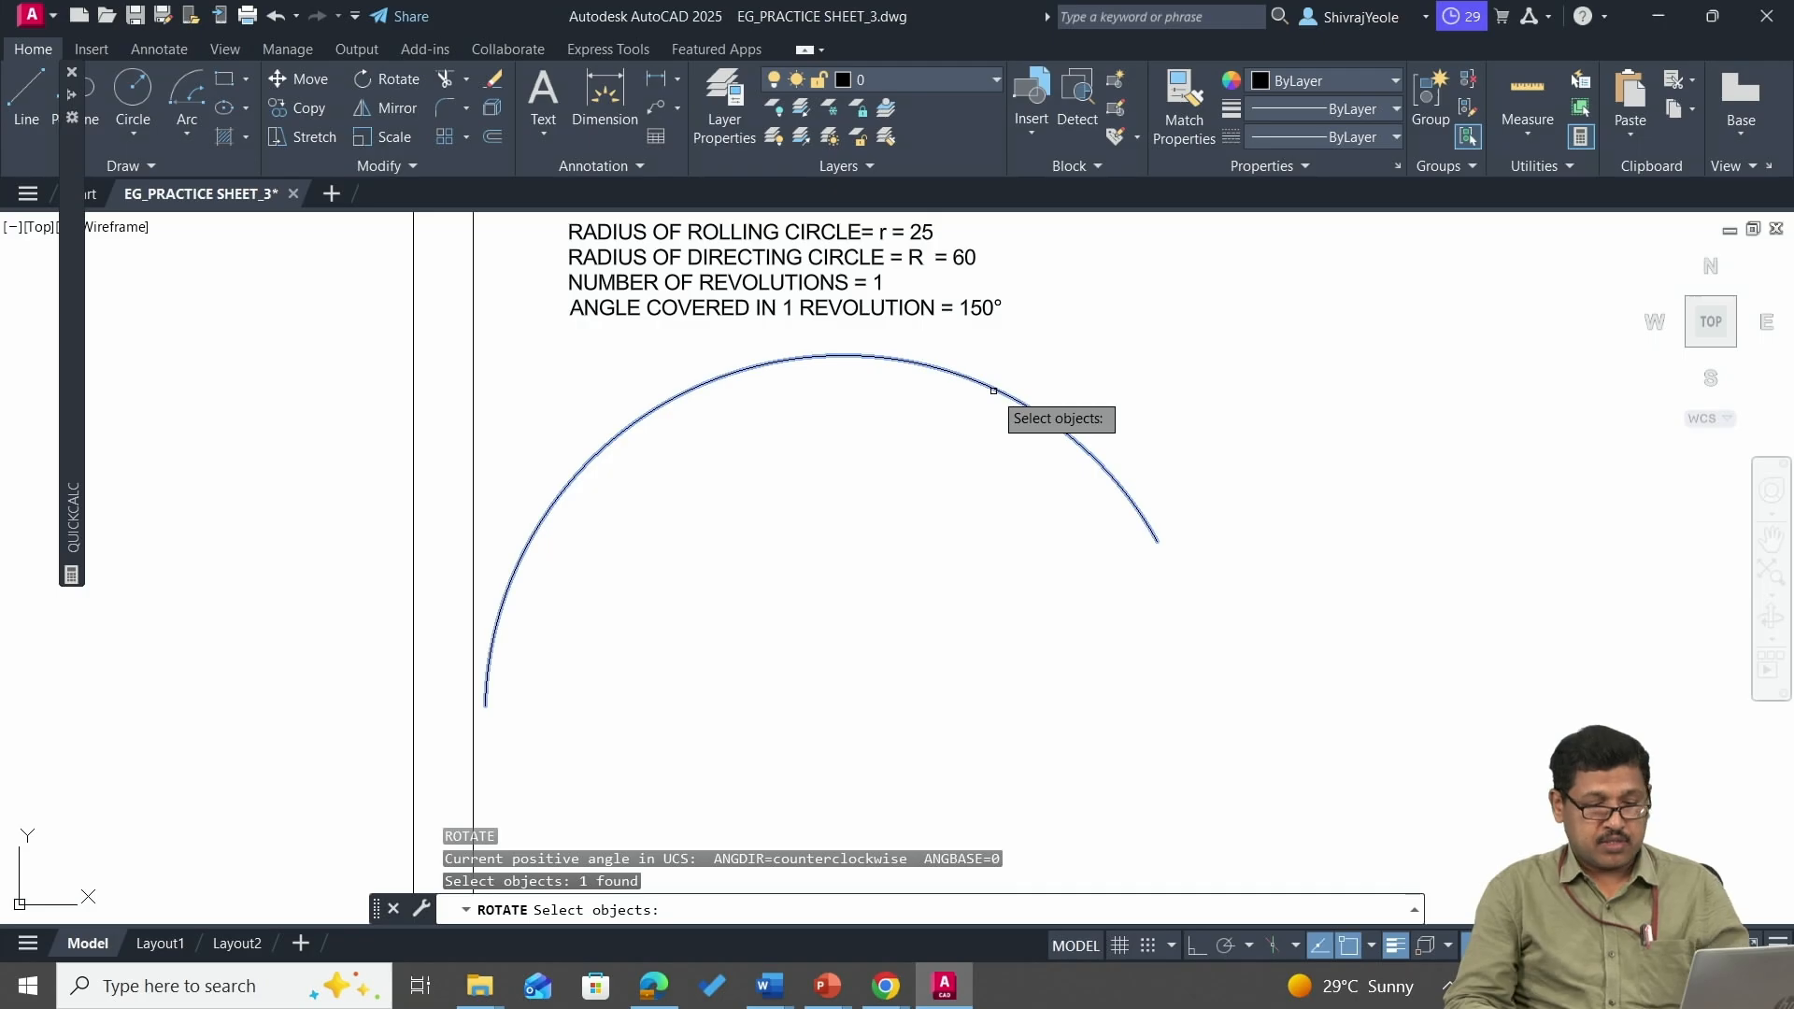
key(Return)
click(888, 792)
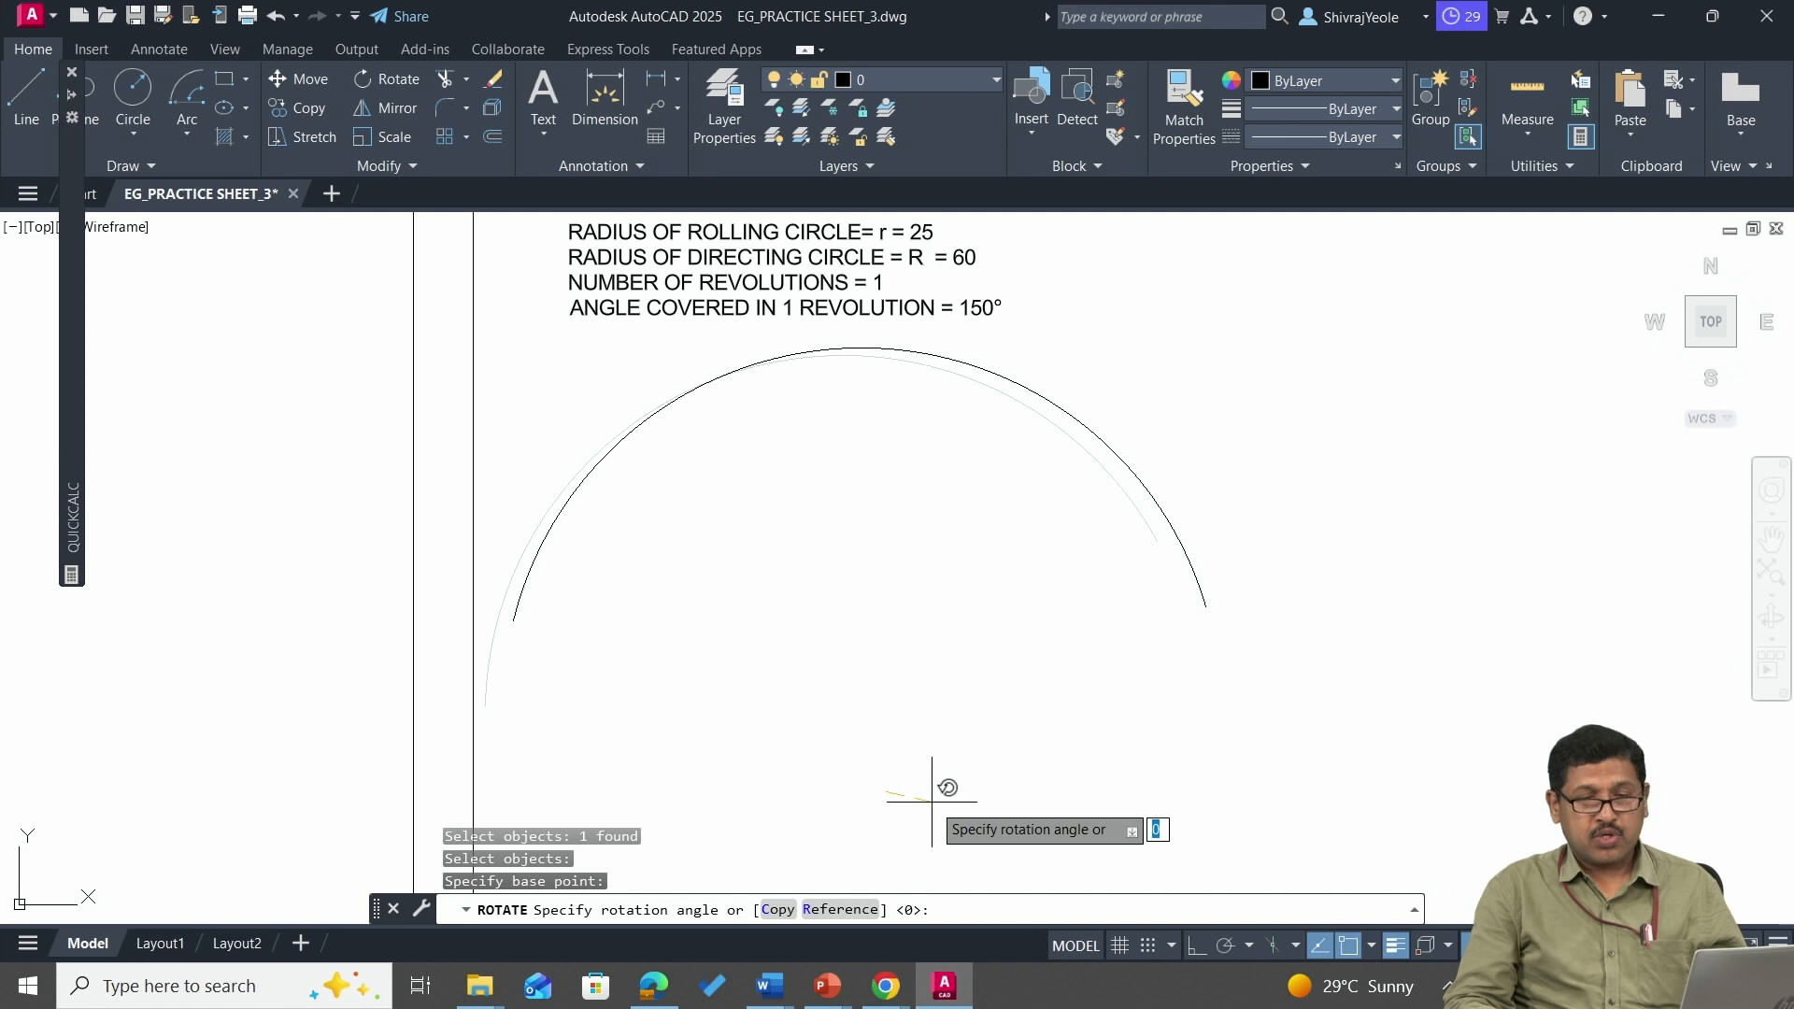
click(929, 801)
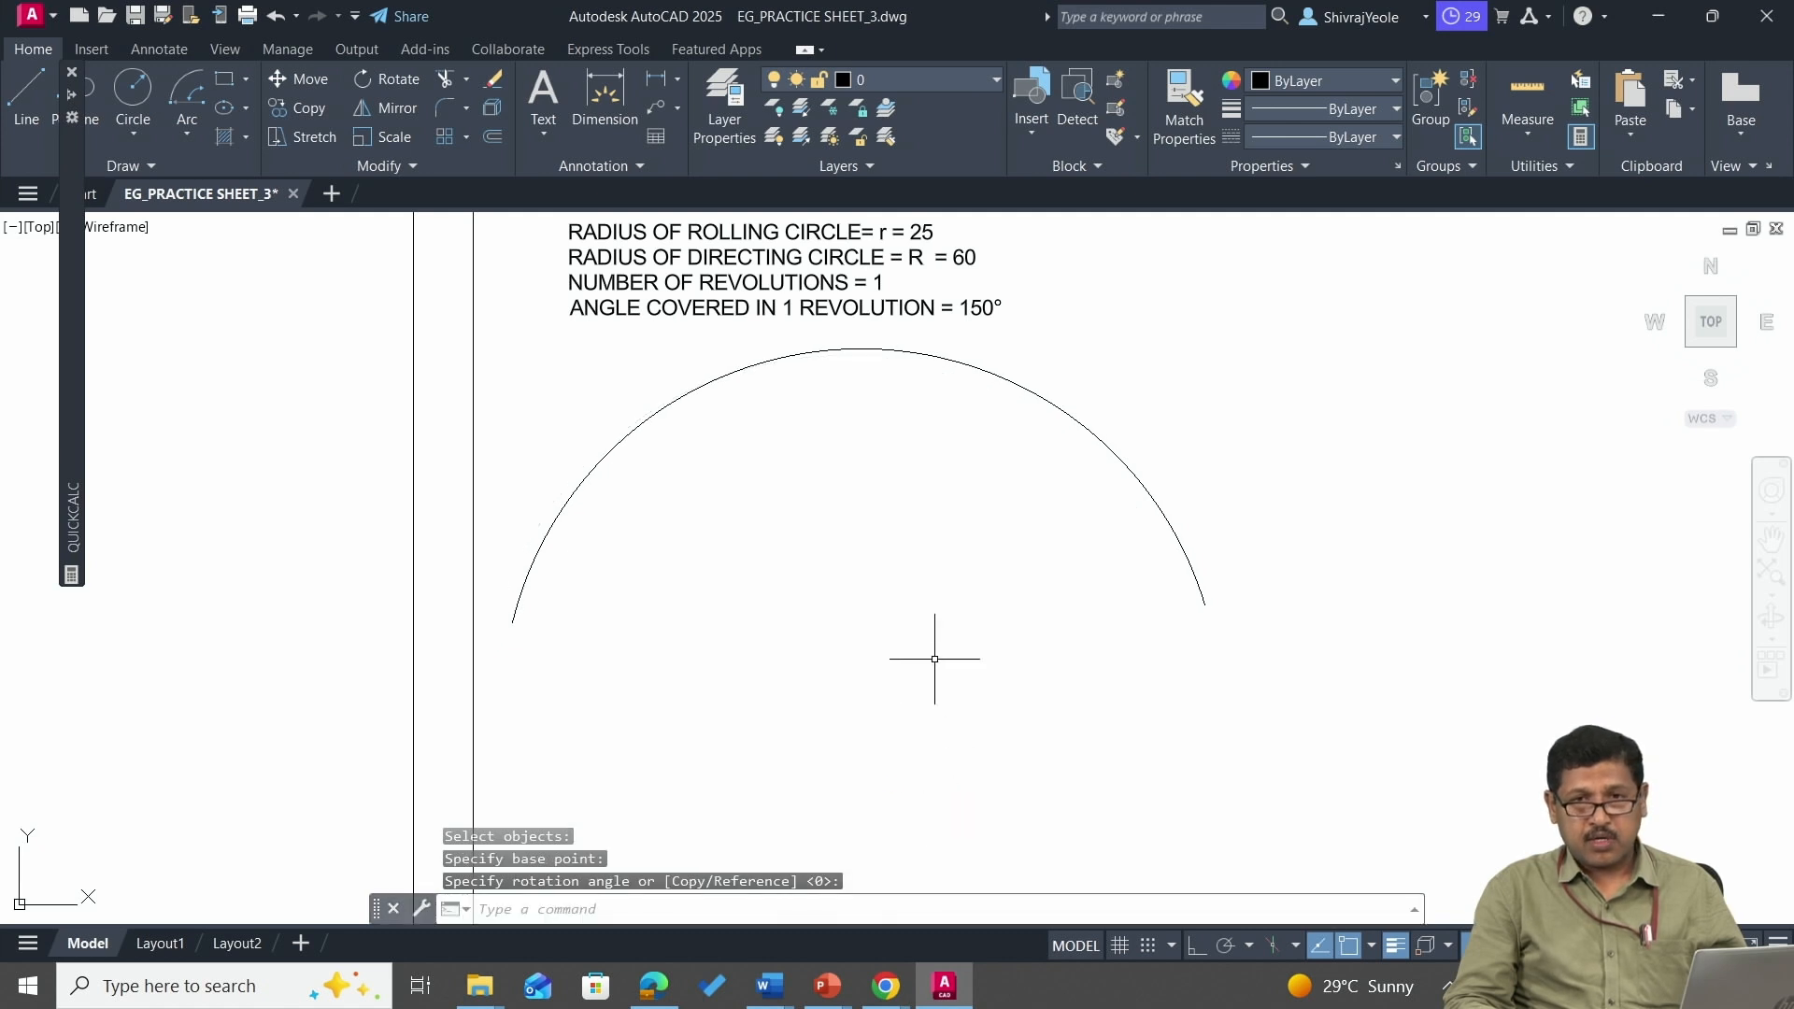
Move the arc down and to the right, into the open area away from the sheet border.
mouse_move(821, 476)
middle_down()
mouse_move(869, 293)
mouse_move(726, 280)
mouse_move(669, 401)
middle_up()
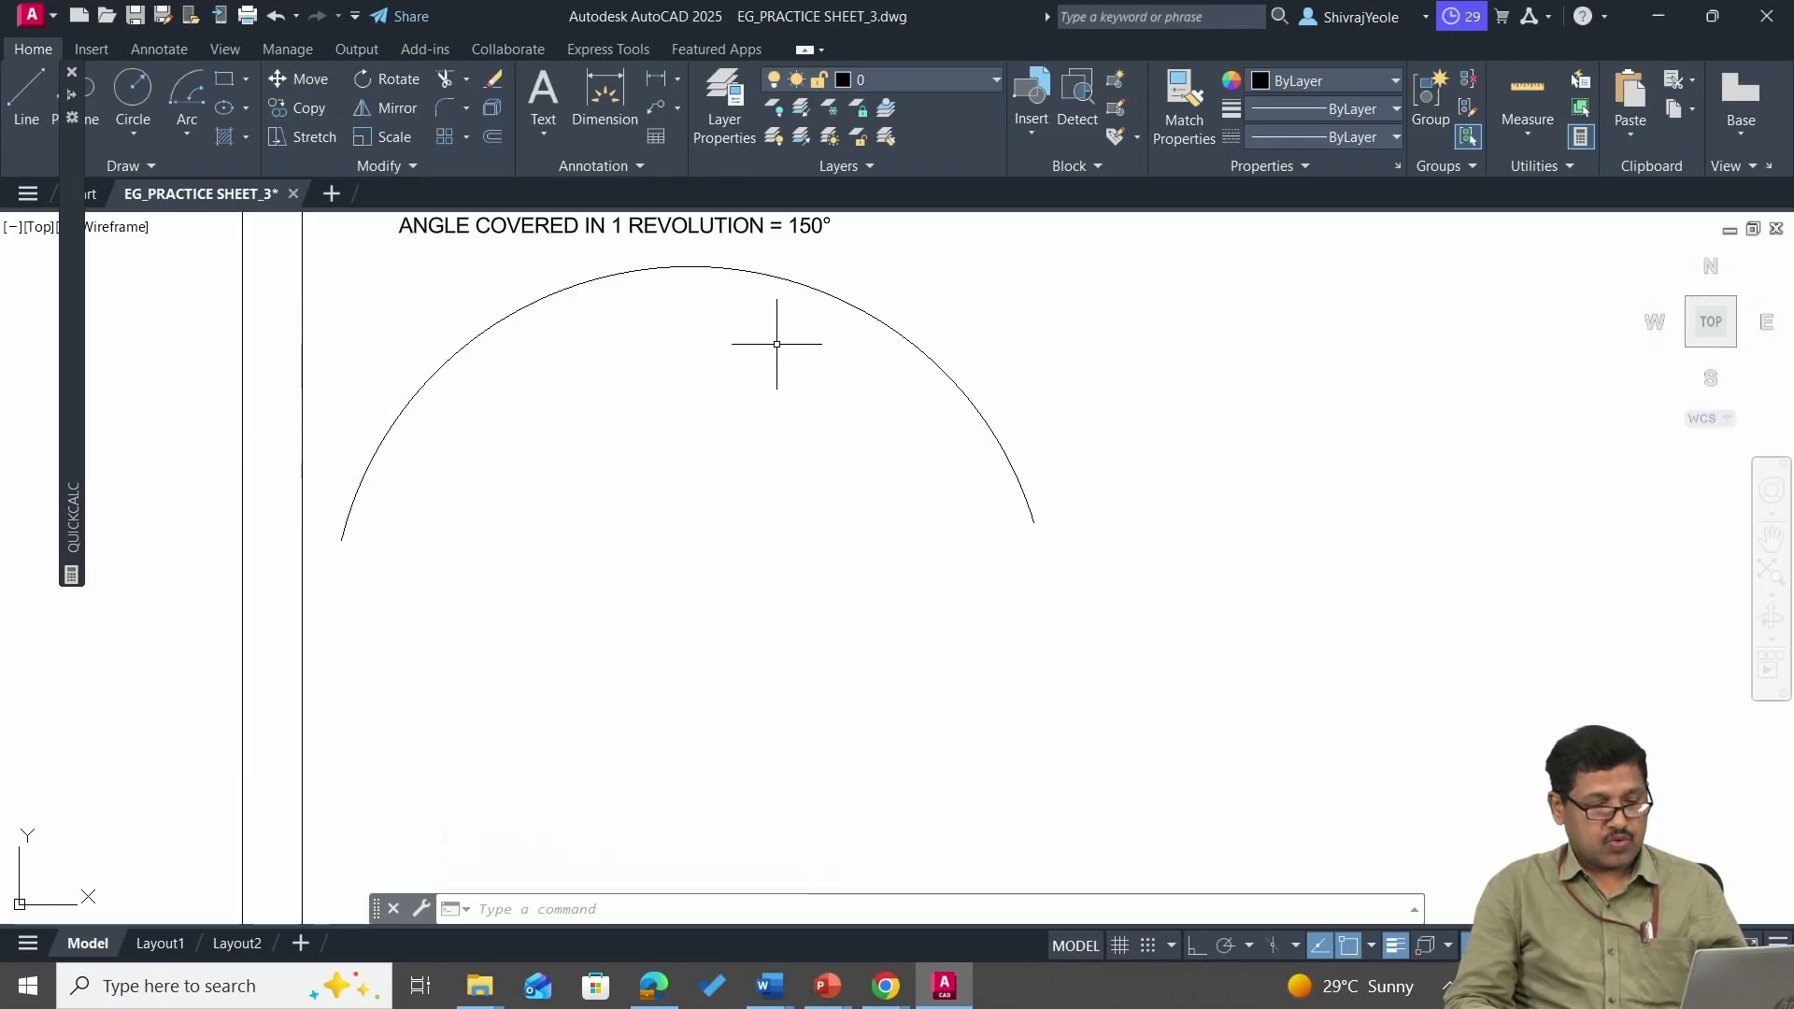
scroll(794, 408, down, 2)
middle_drag(963, 607, 730, 544)
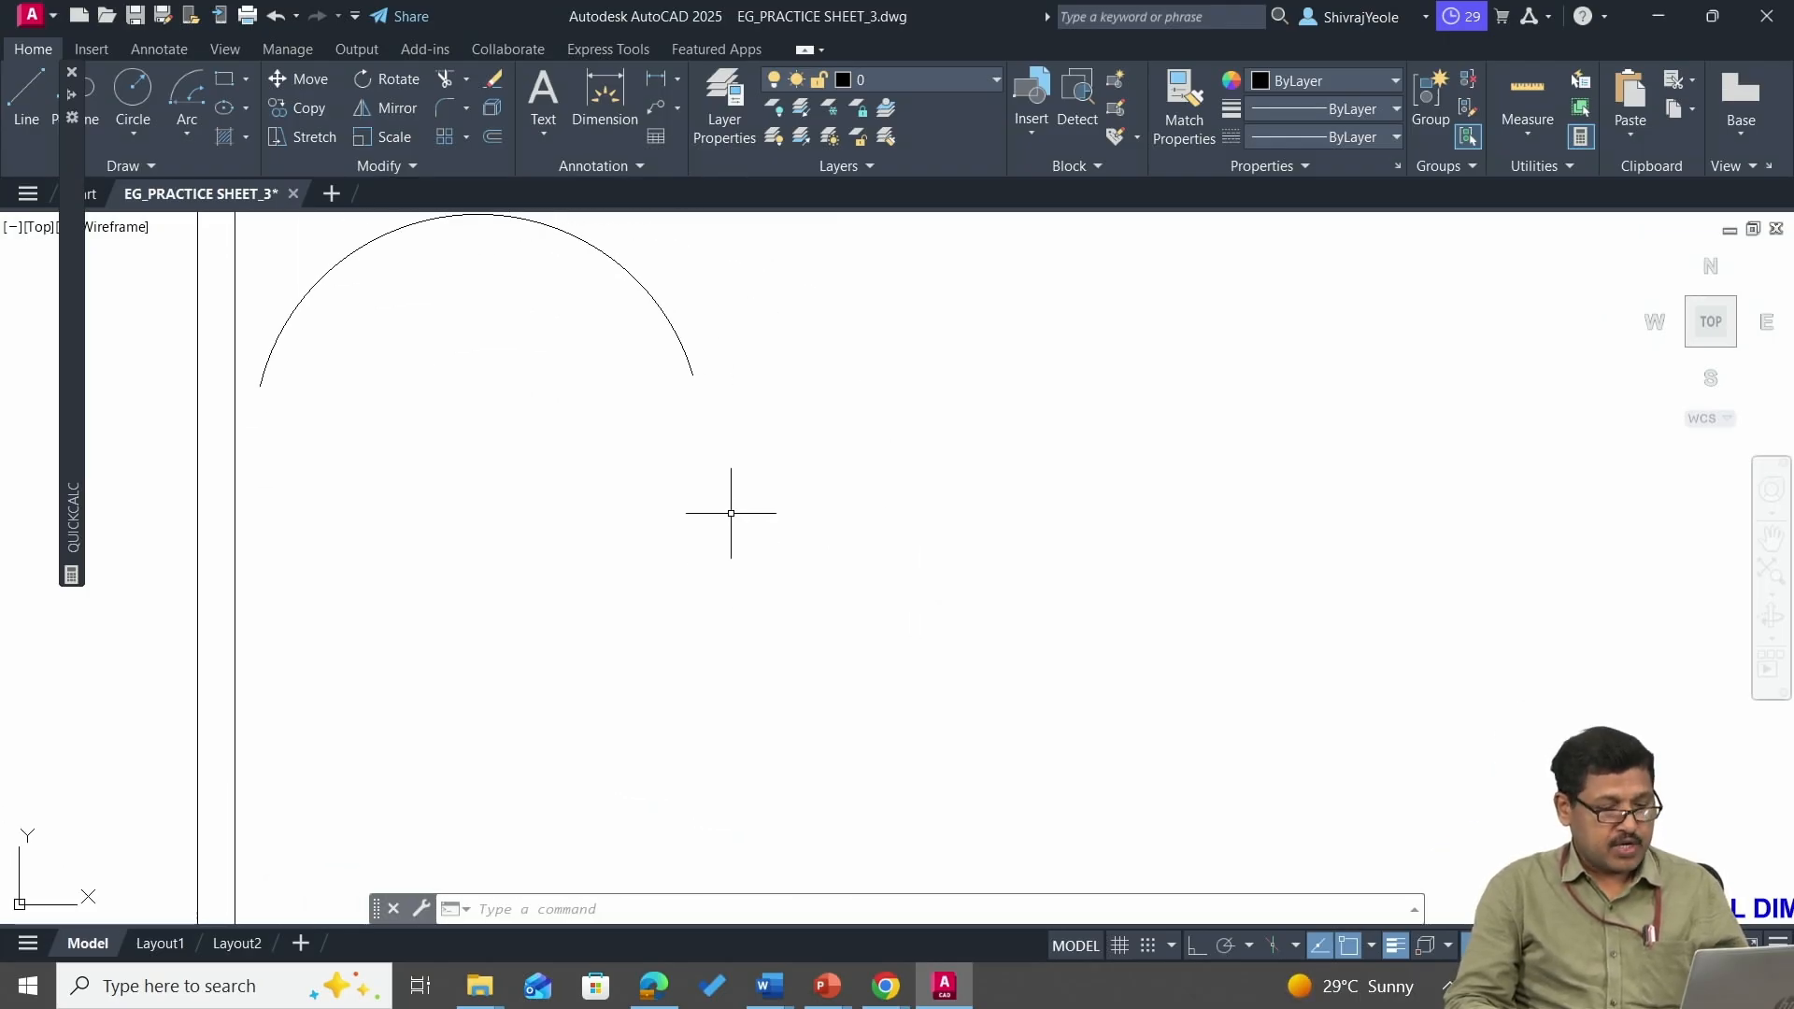
text(m)
key(Return)
click(682, 348)
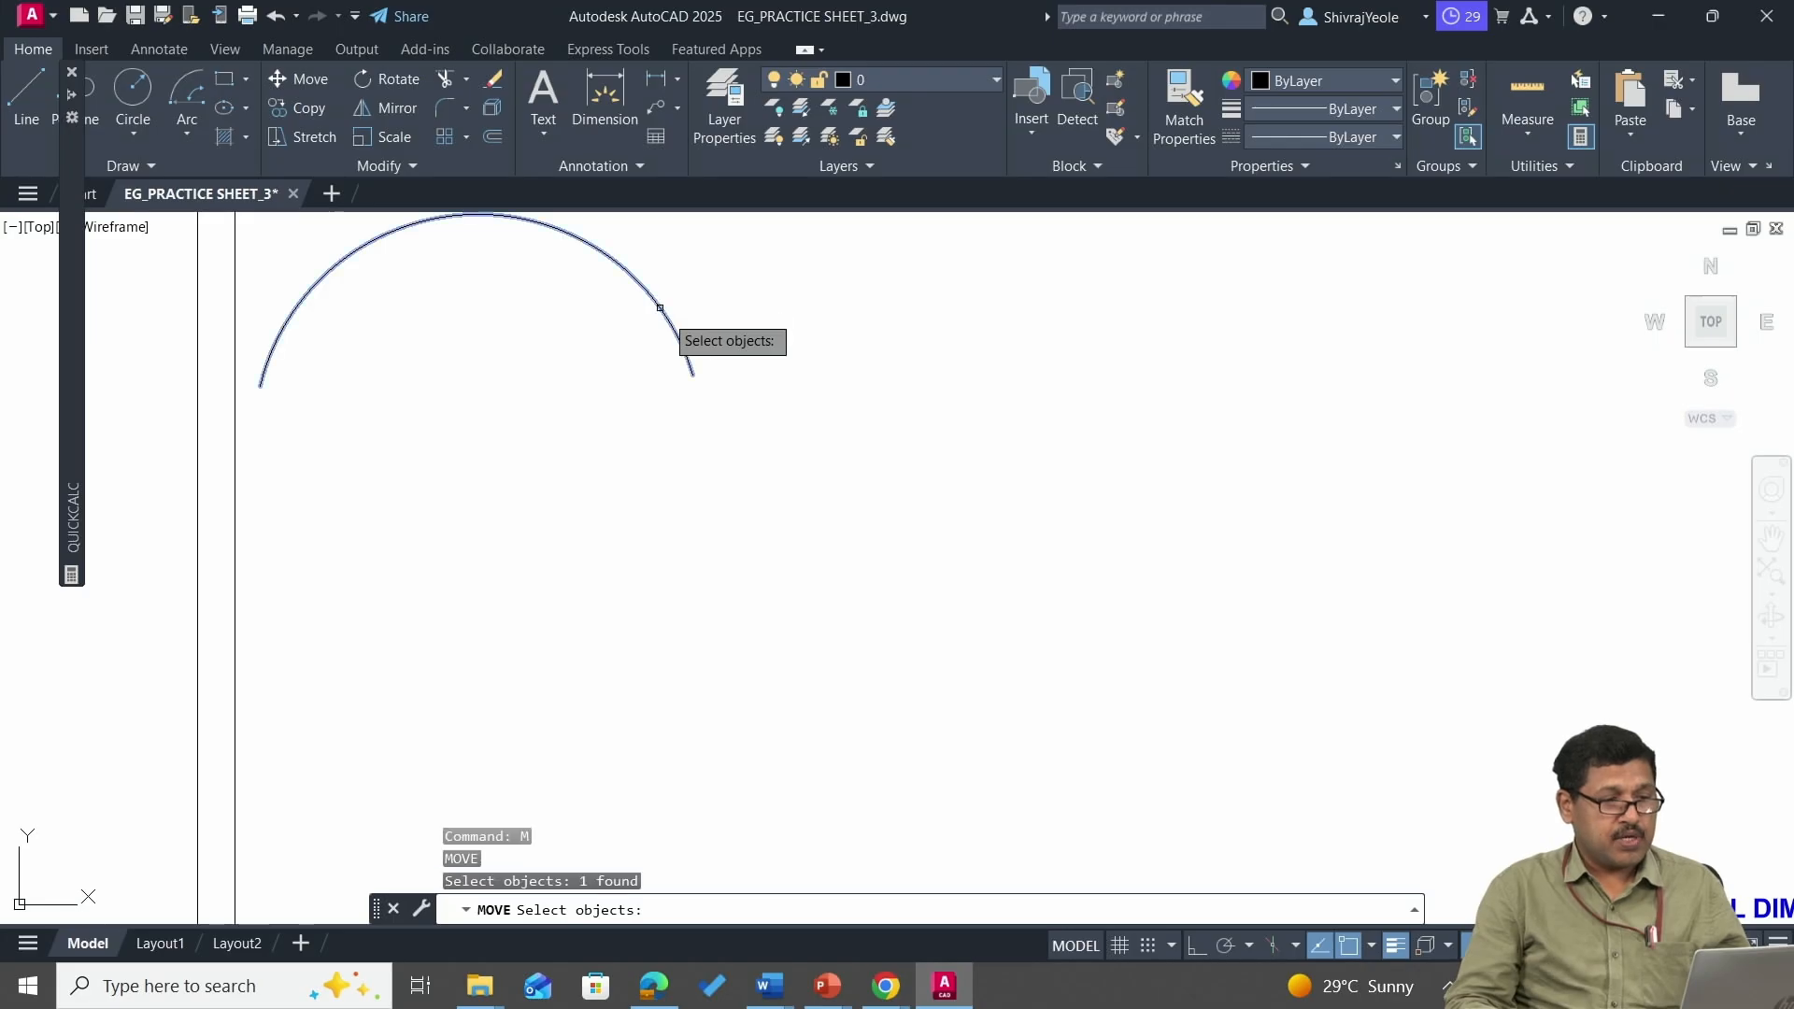
key(Return)
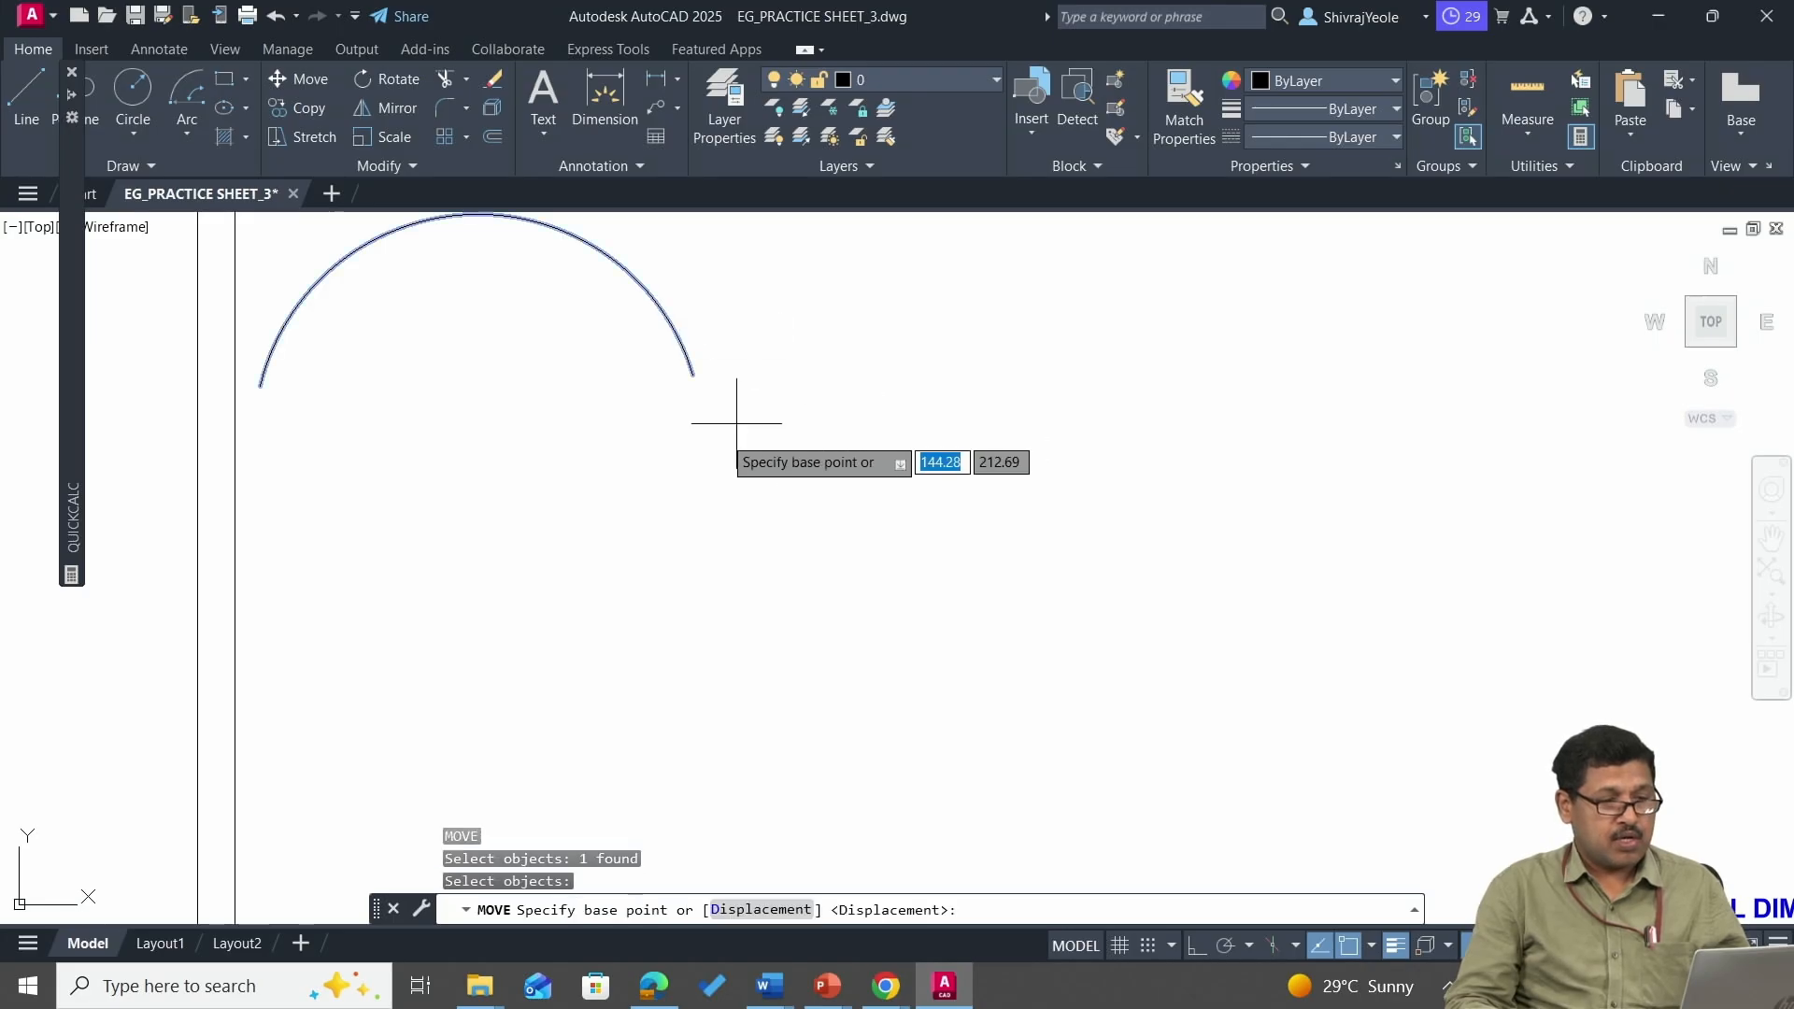
click(696, 498)
key(Escape)
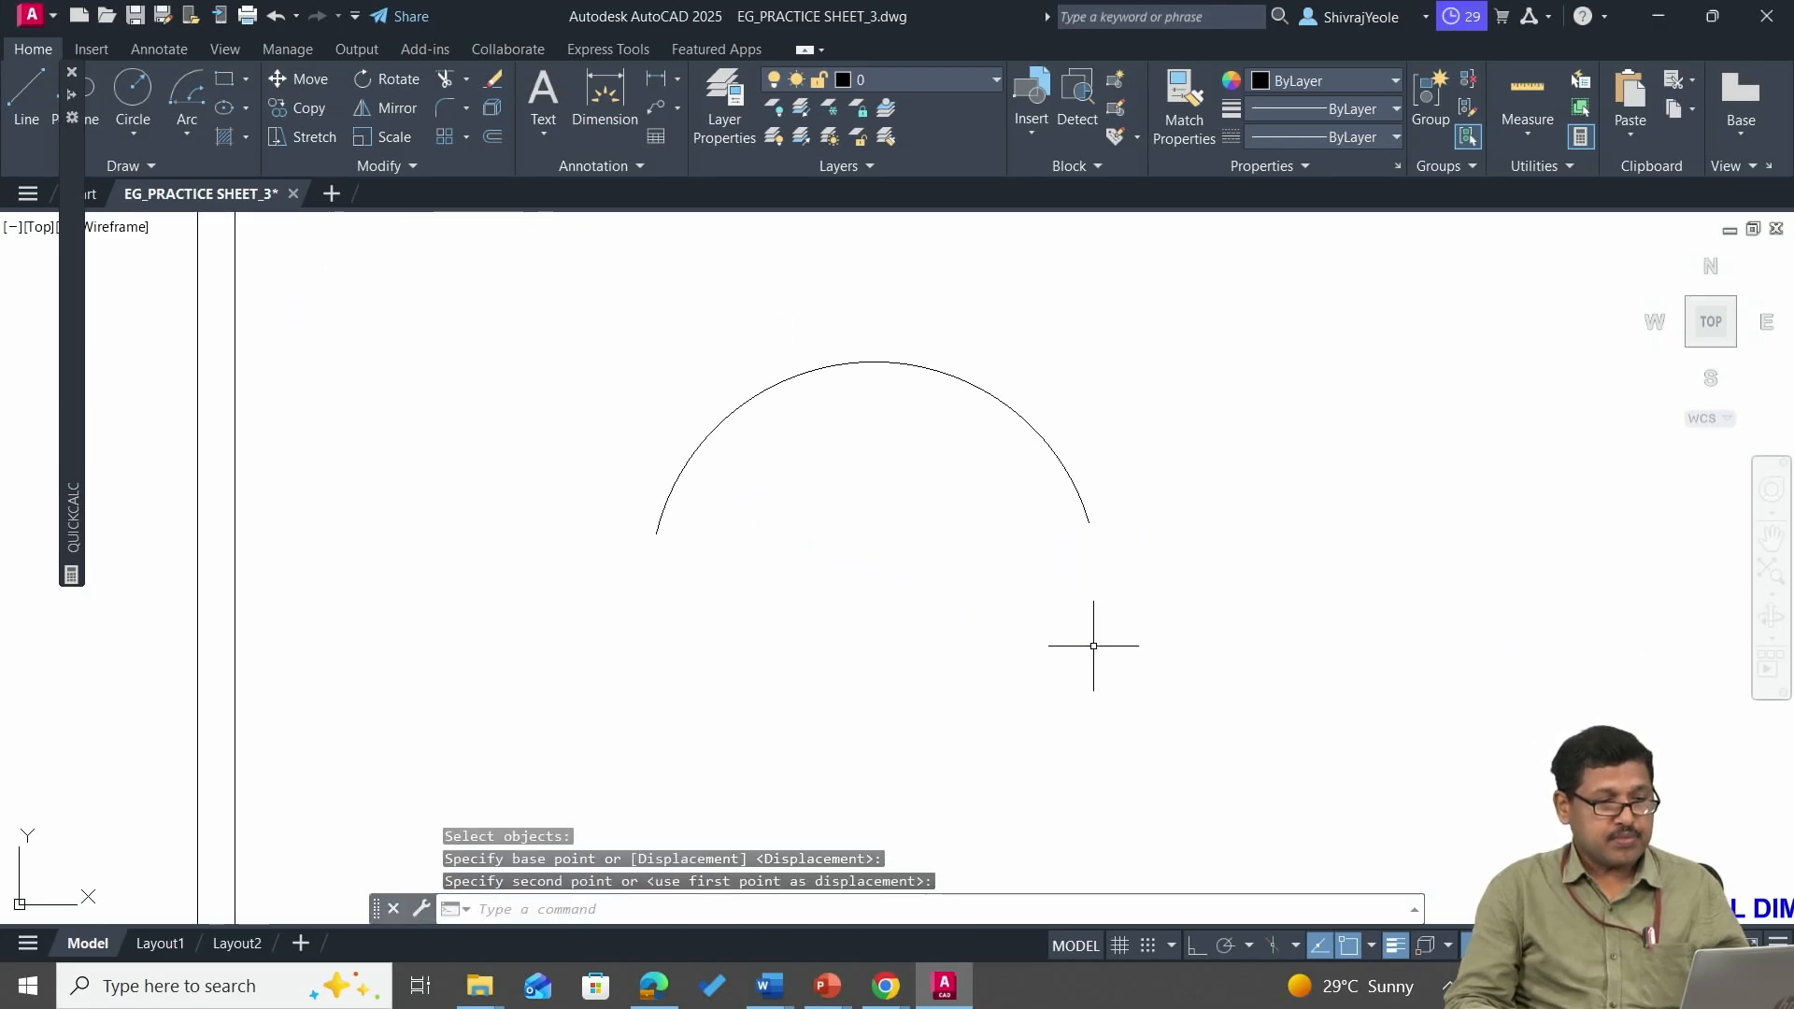
Enable the Center object snap and draw lines joining the arc's center to its left and right endpoints.
text(l)
key(Return)
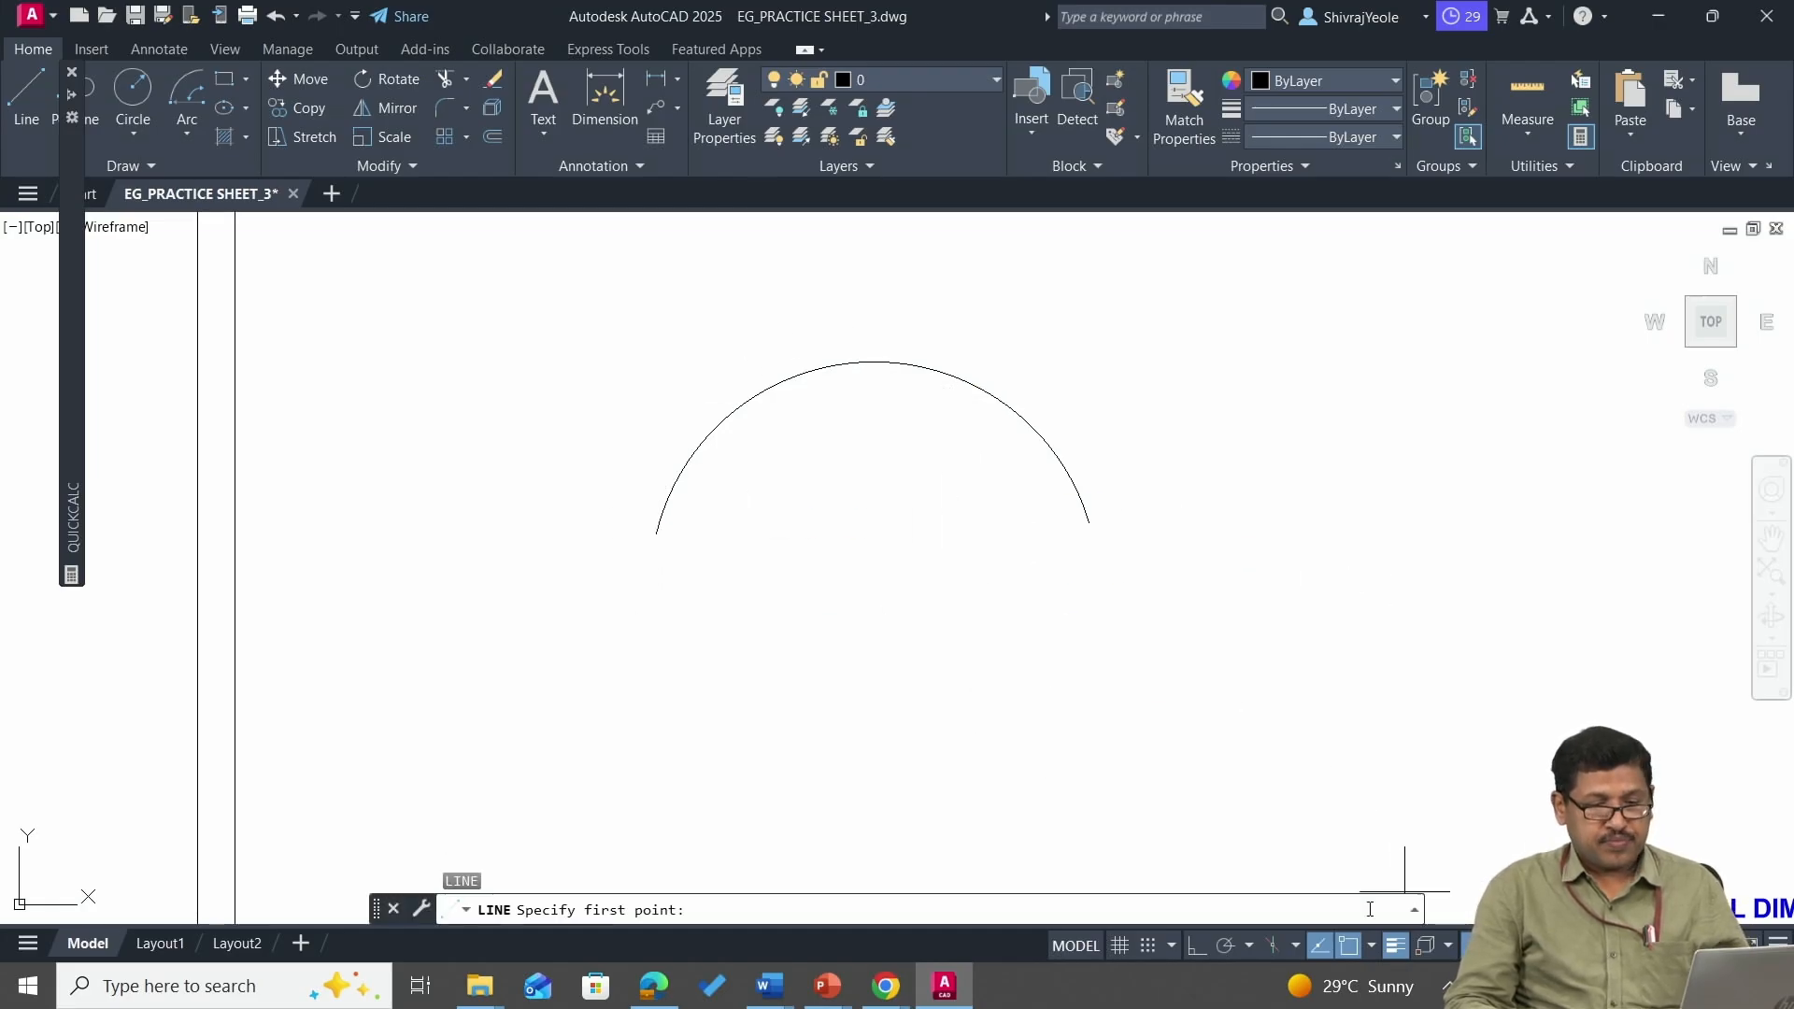
click(1371, 947)
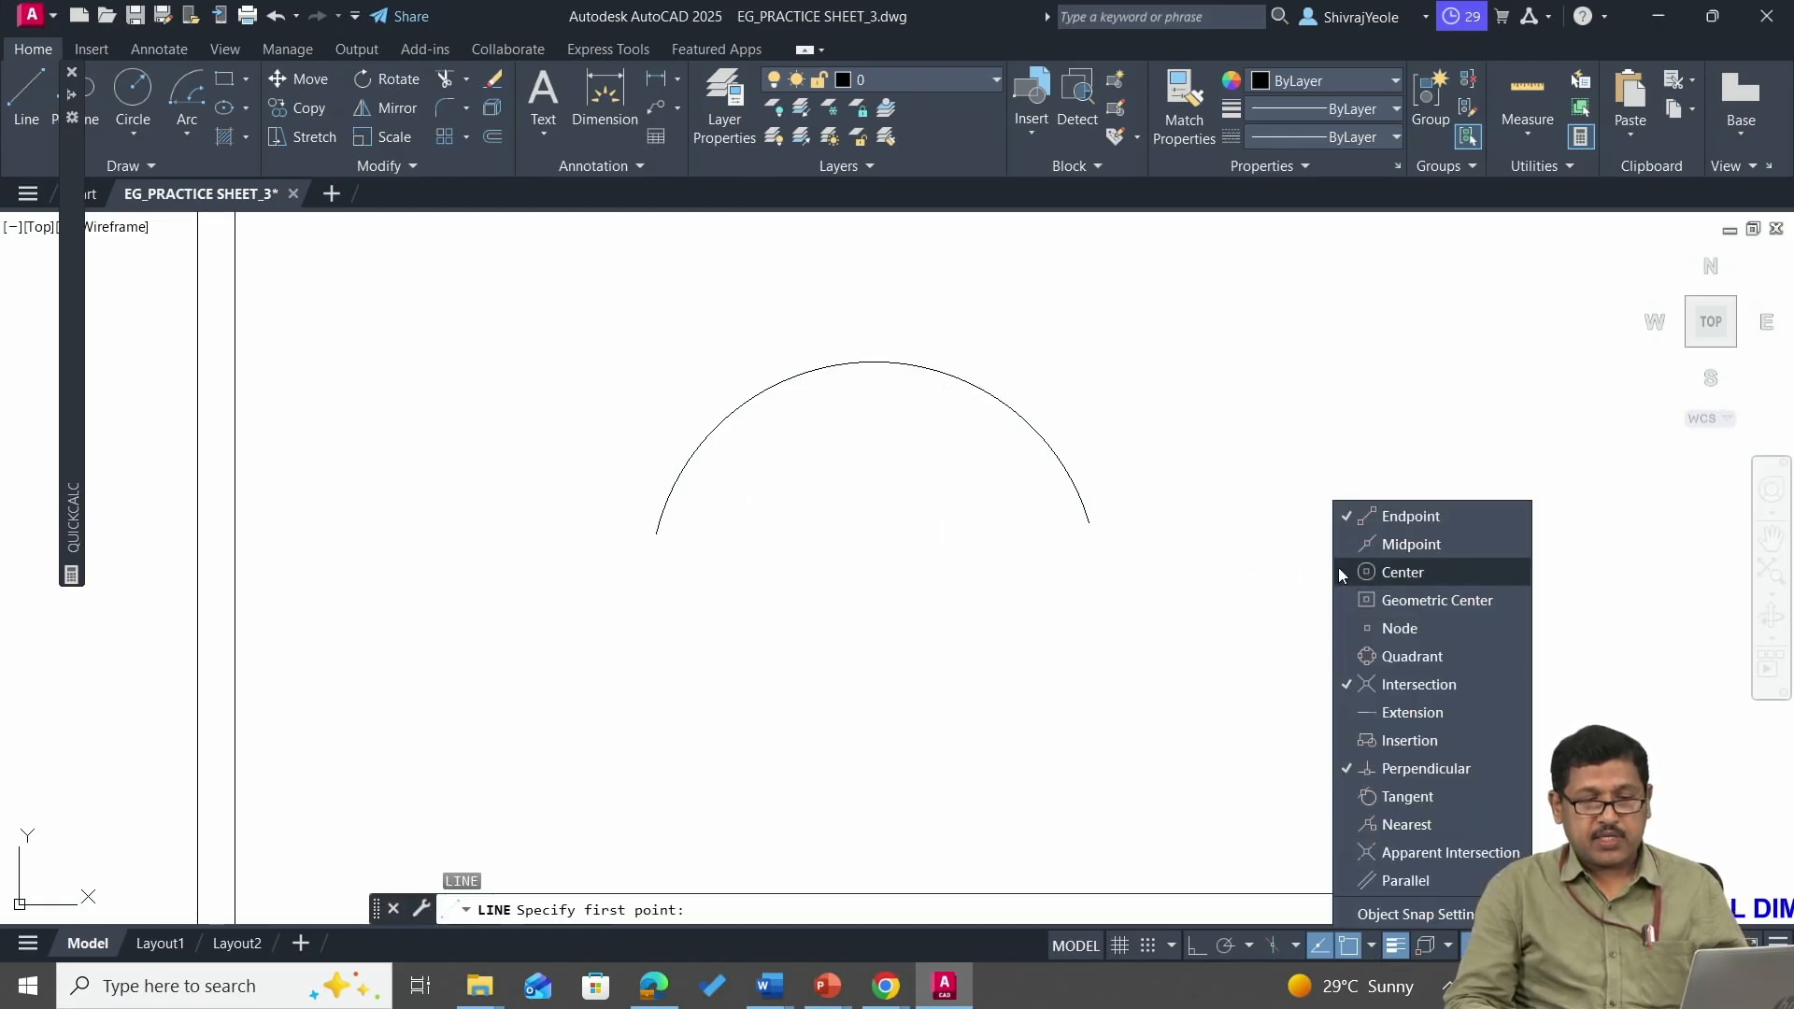
click(972, 621)
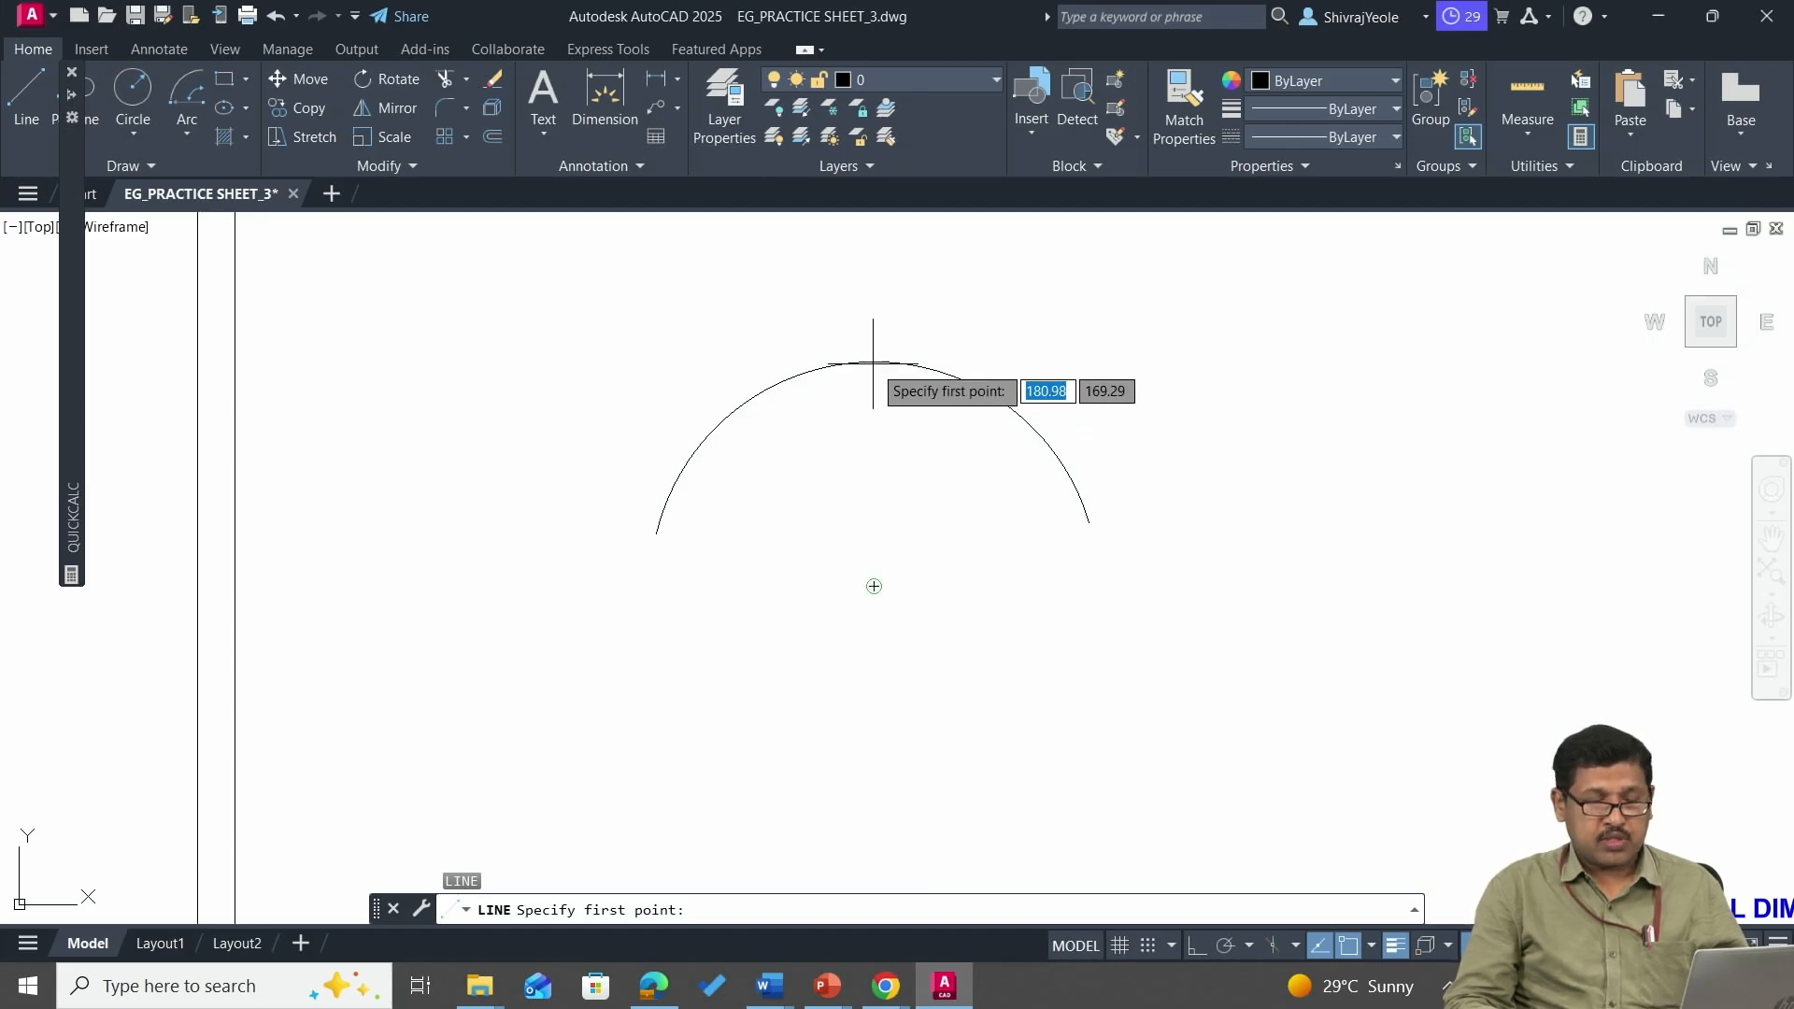
click(874, 586)
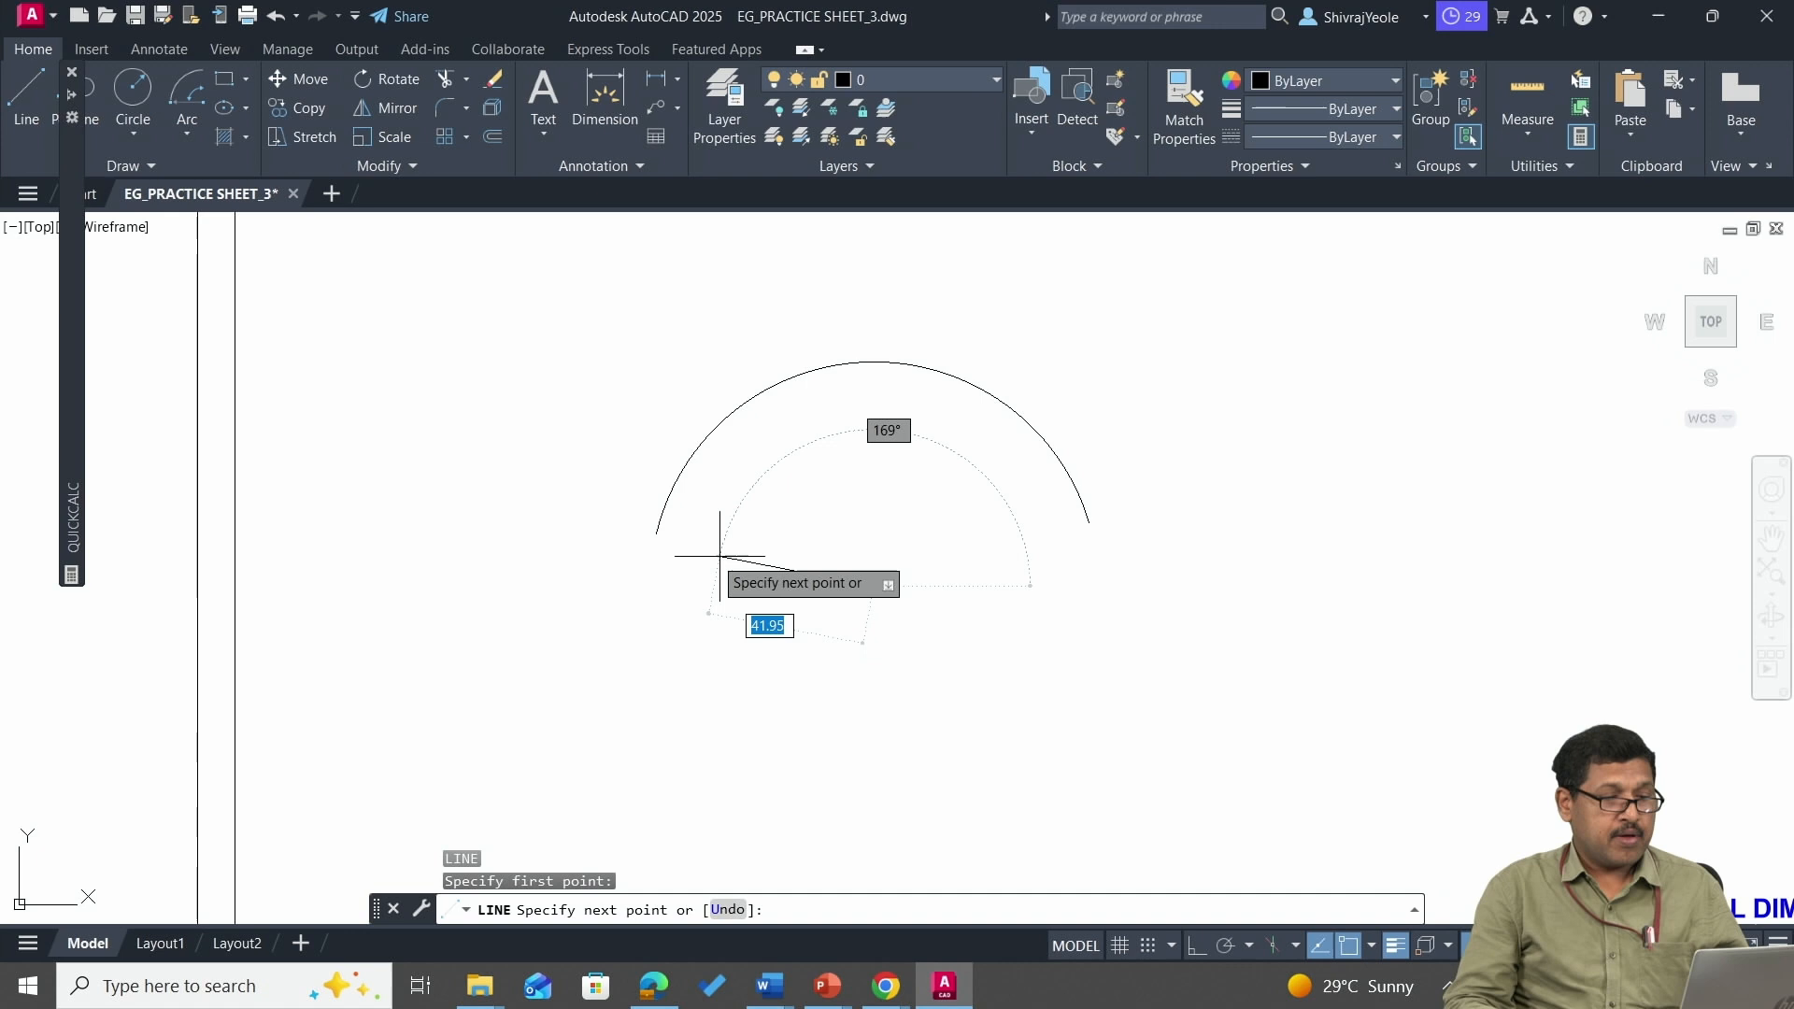
click(656, 535)
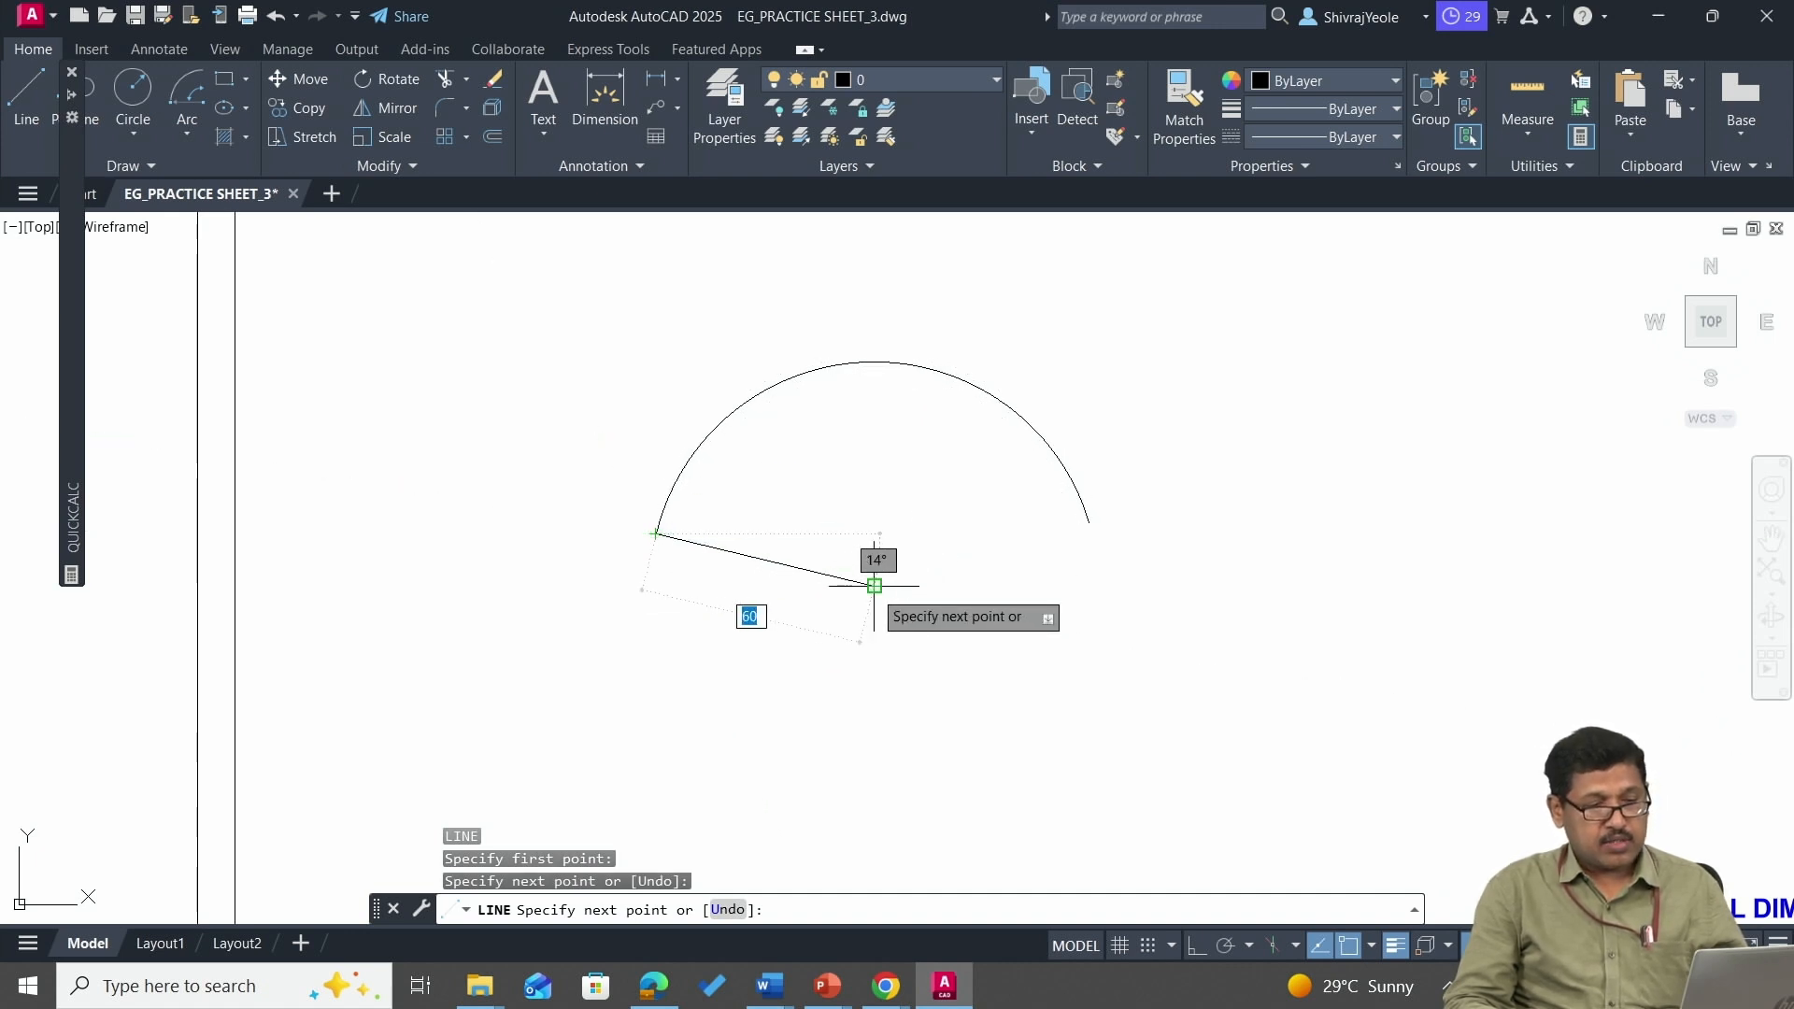
click(874, 586)
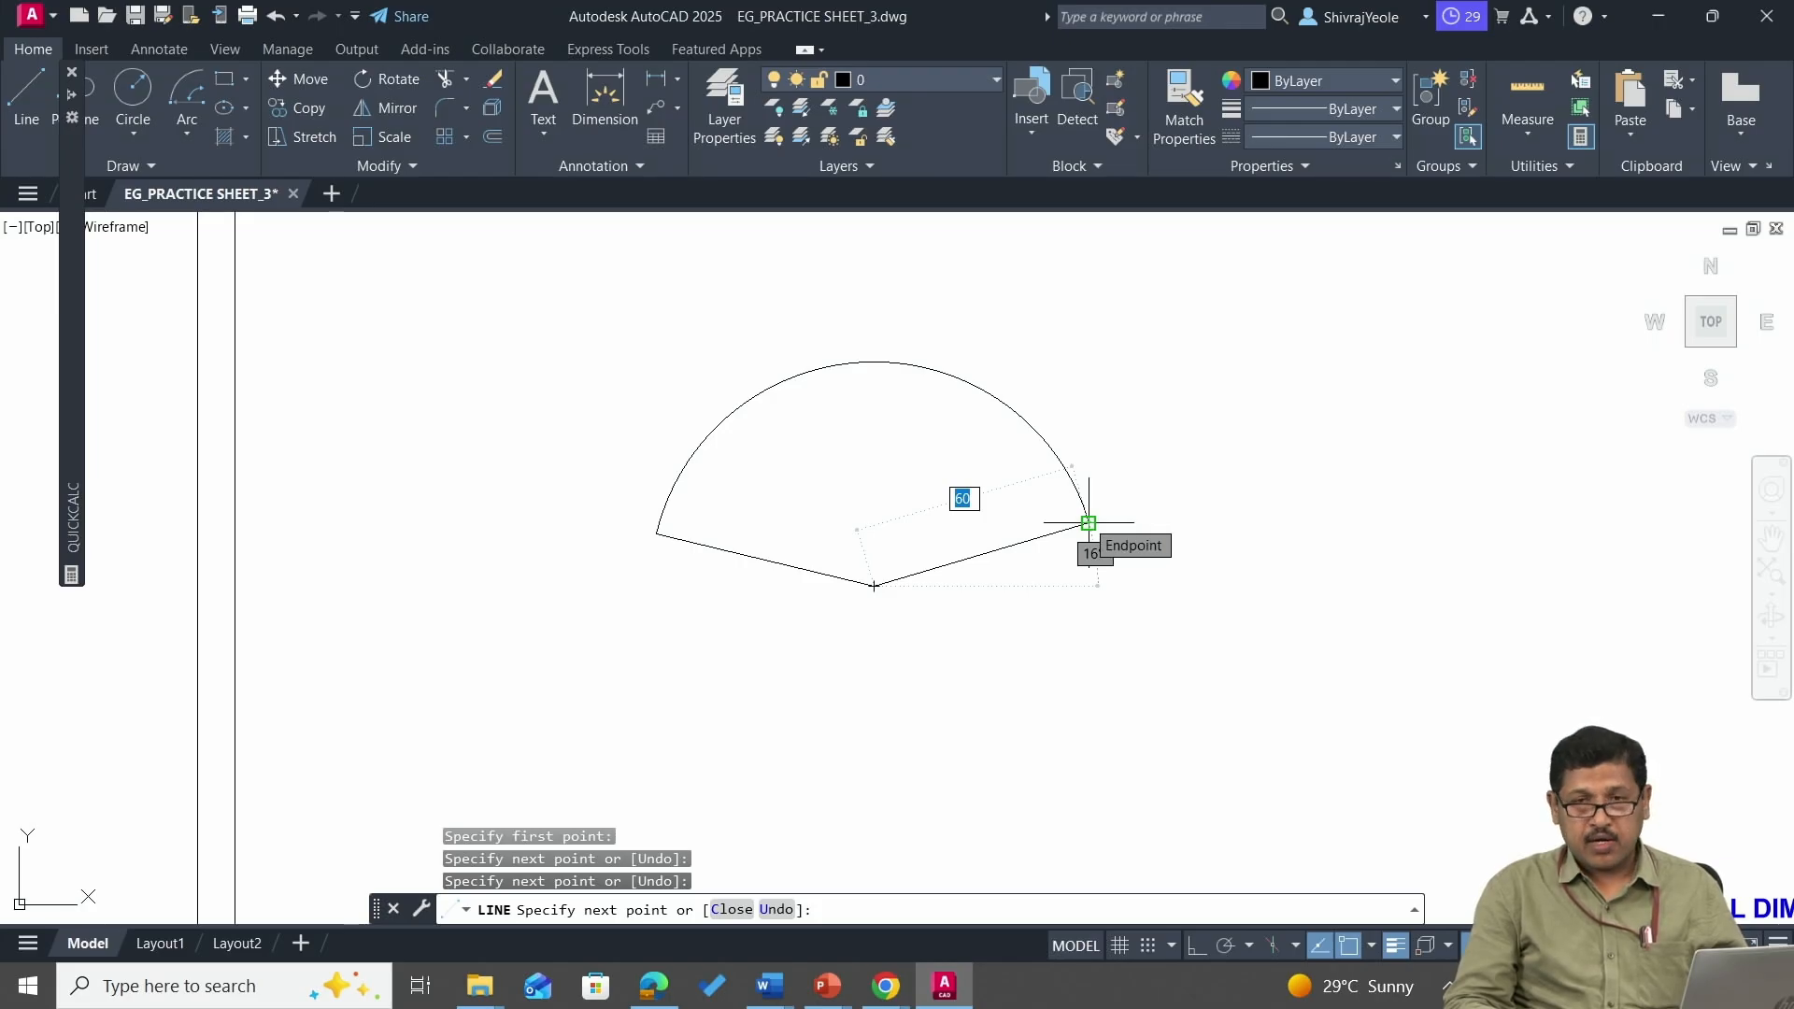
click(1089, 523)
key(Escape)
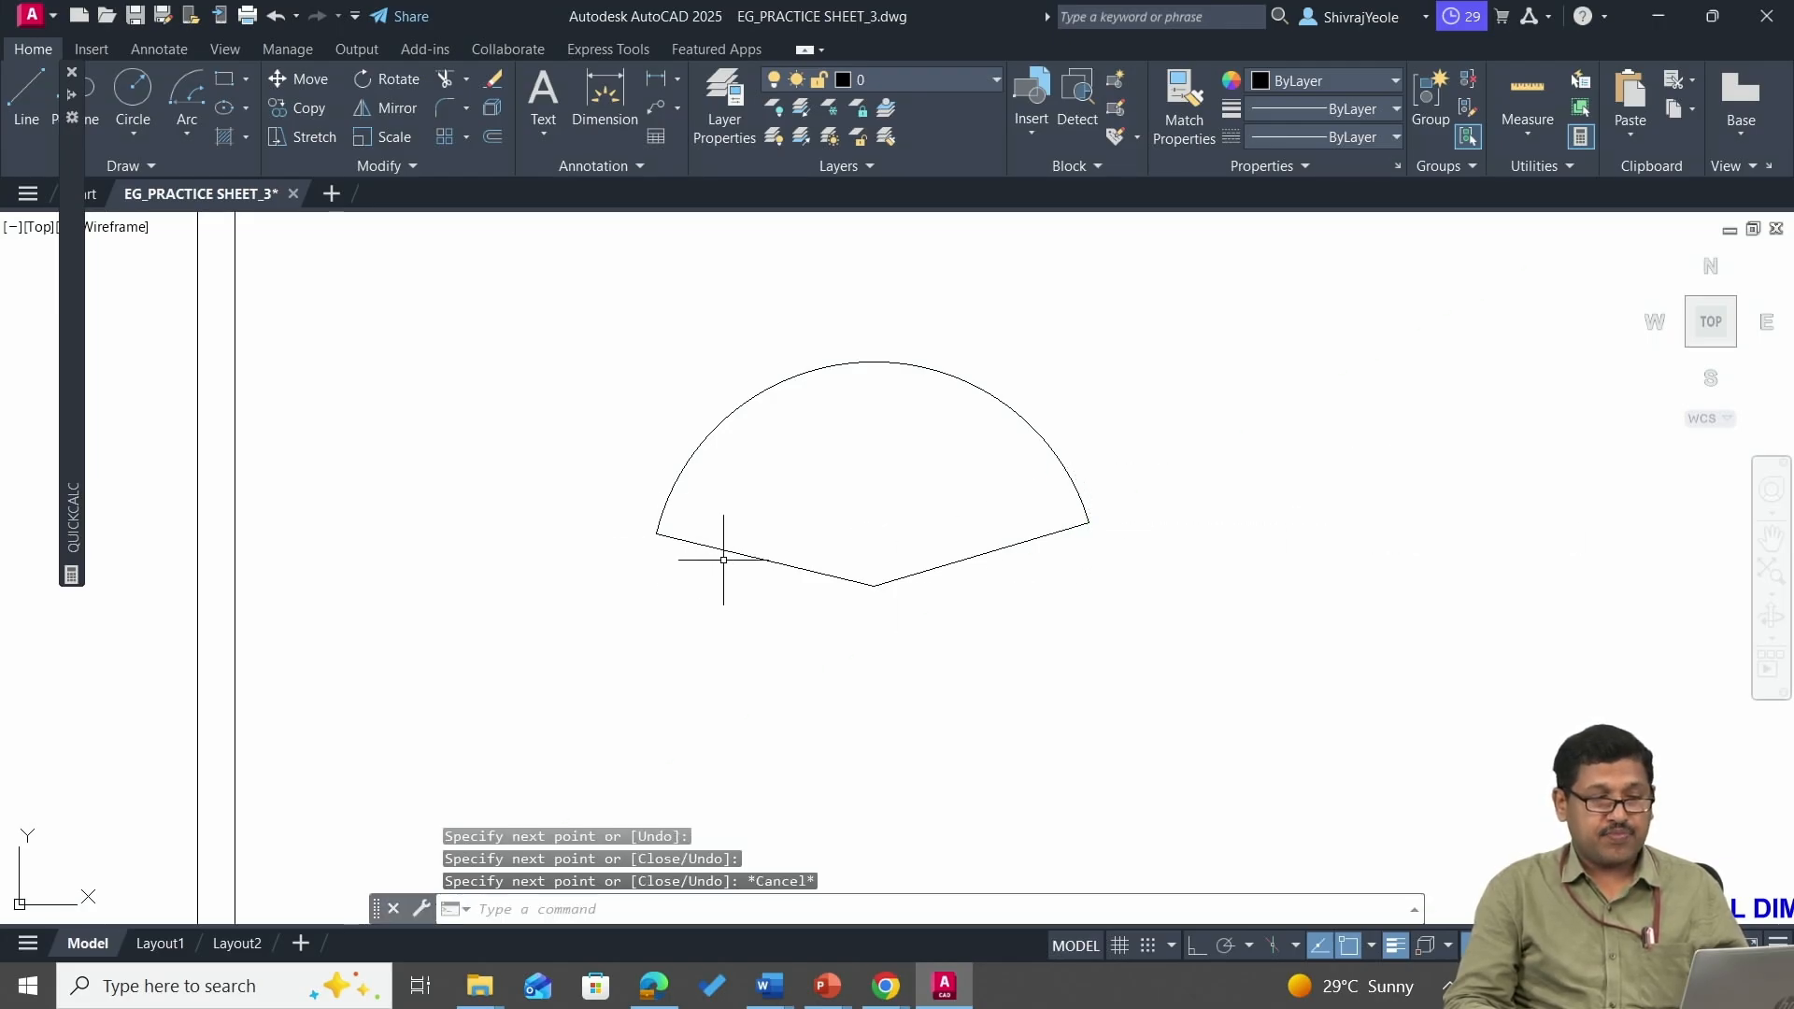
Turn on Ortho mode and draw a horizontal reference line from the arc's center toward the left.
scroll(619, 513, up, 2)
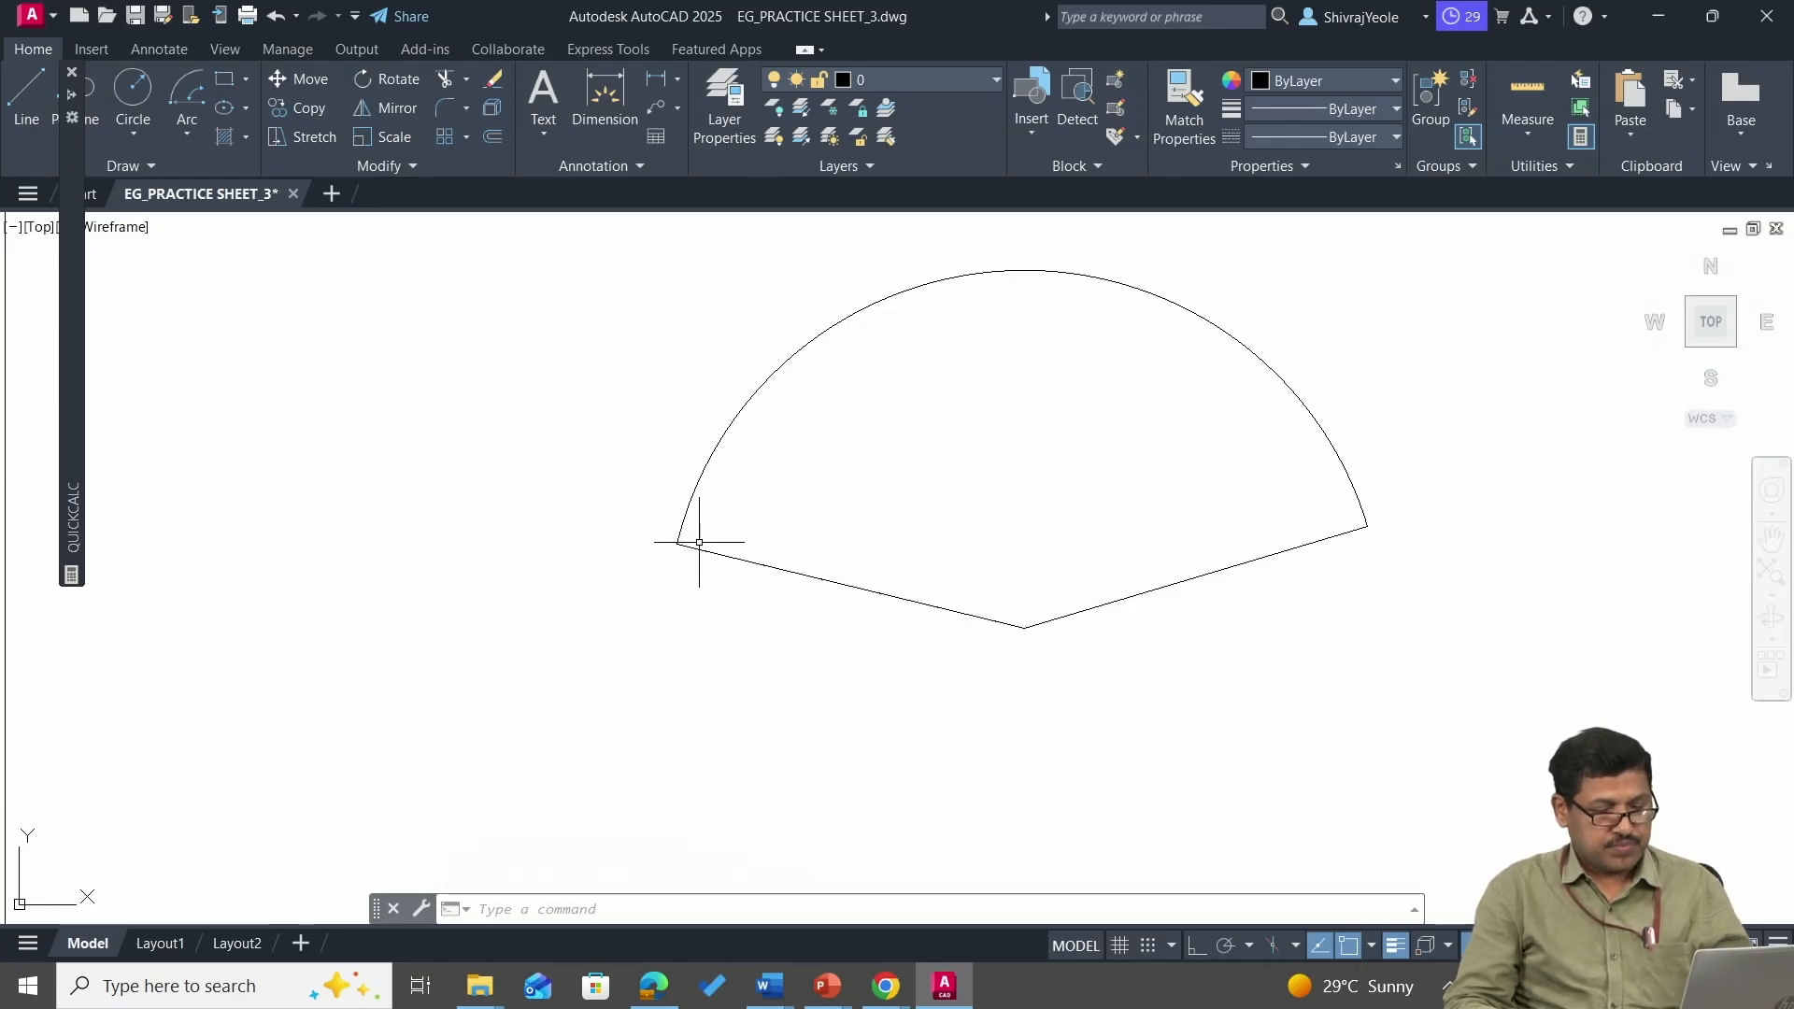
text(l)
key(Return)
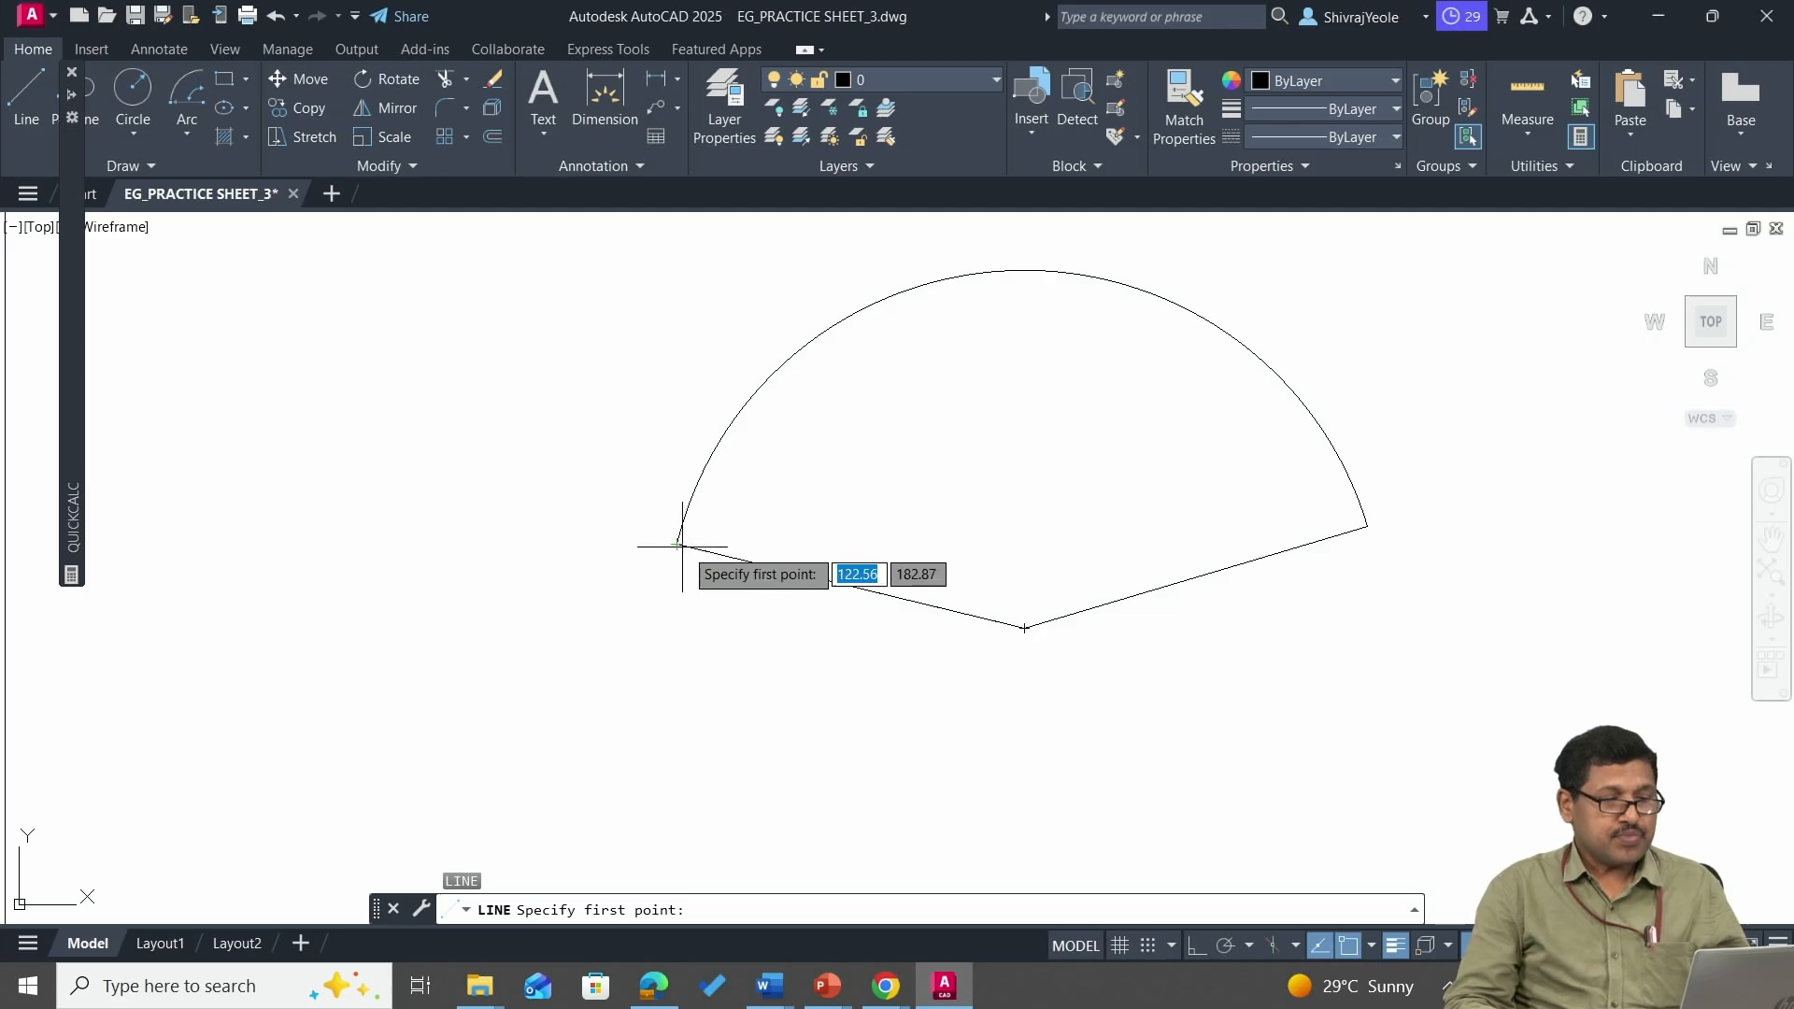
click(1025, 628)
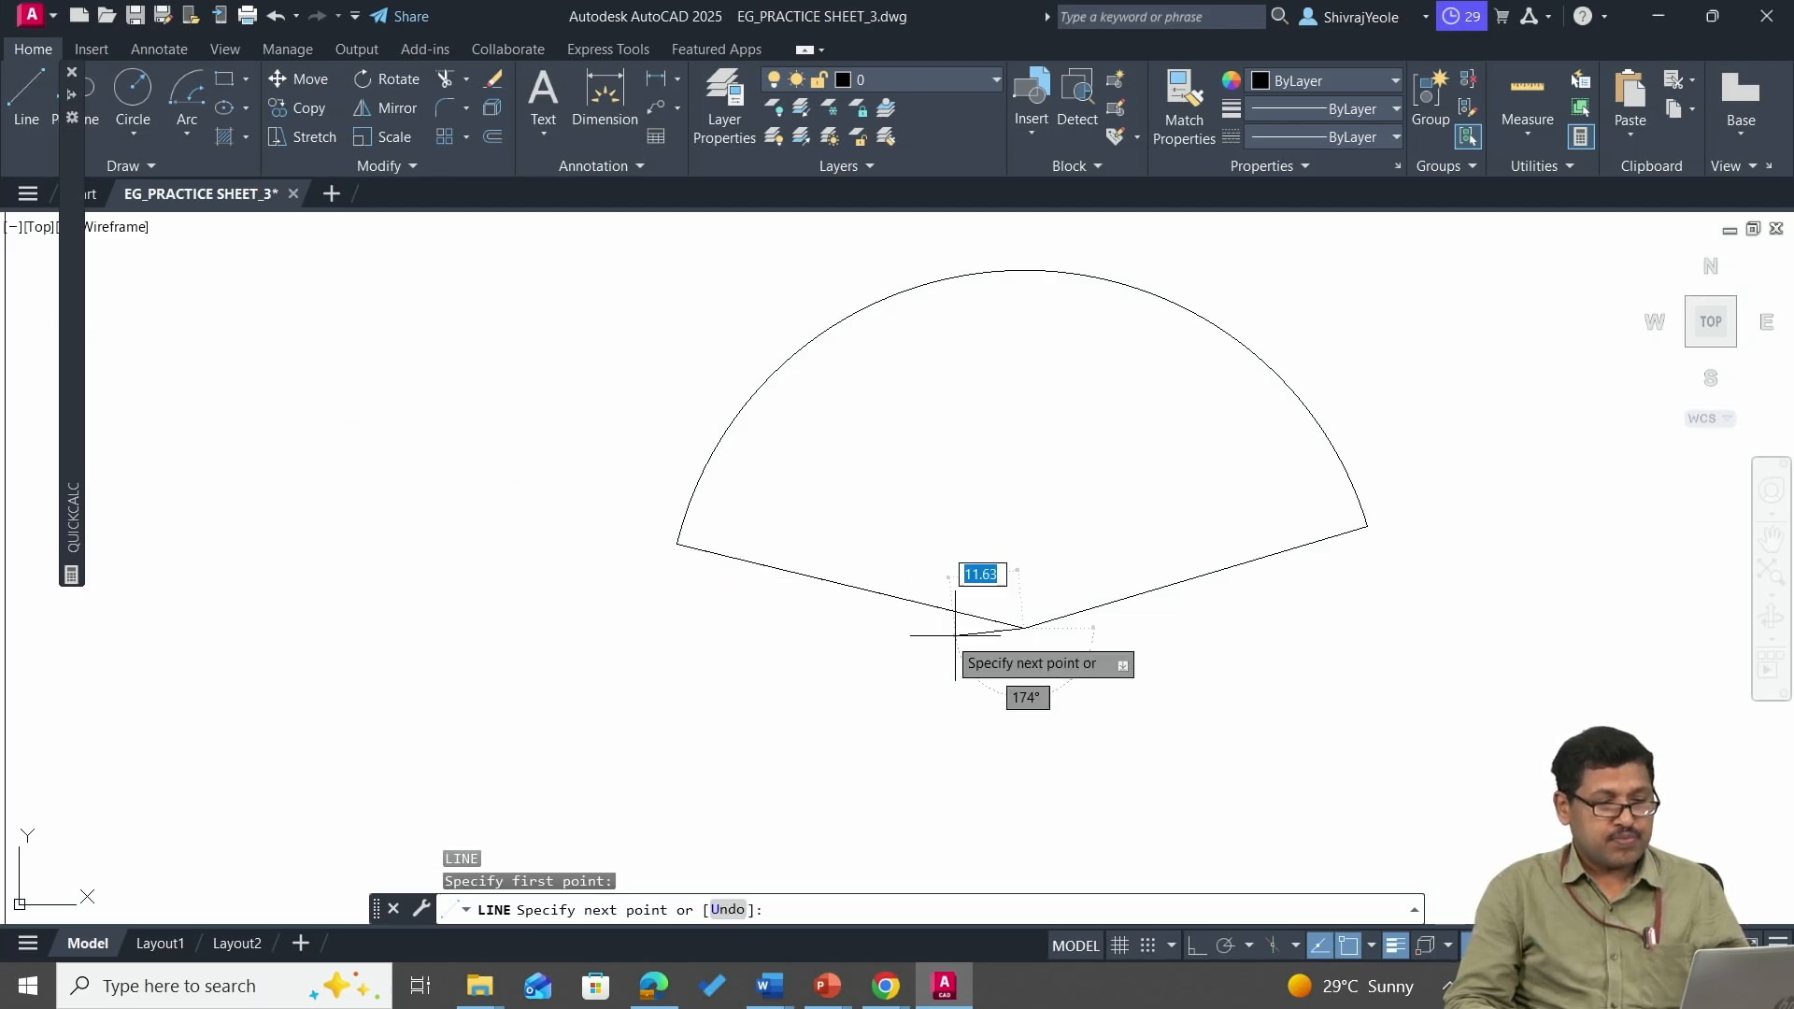
click(1197, 946)
click(685, 710)
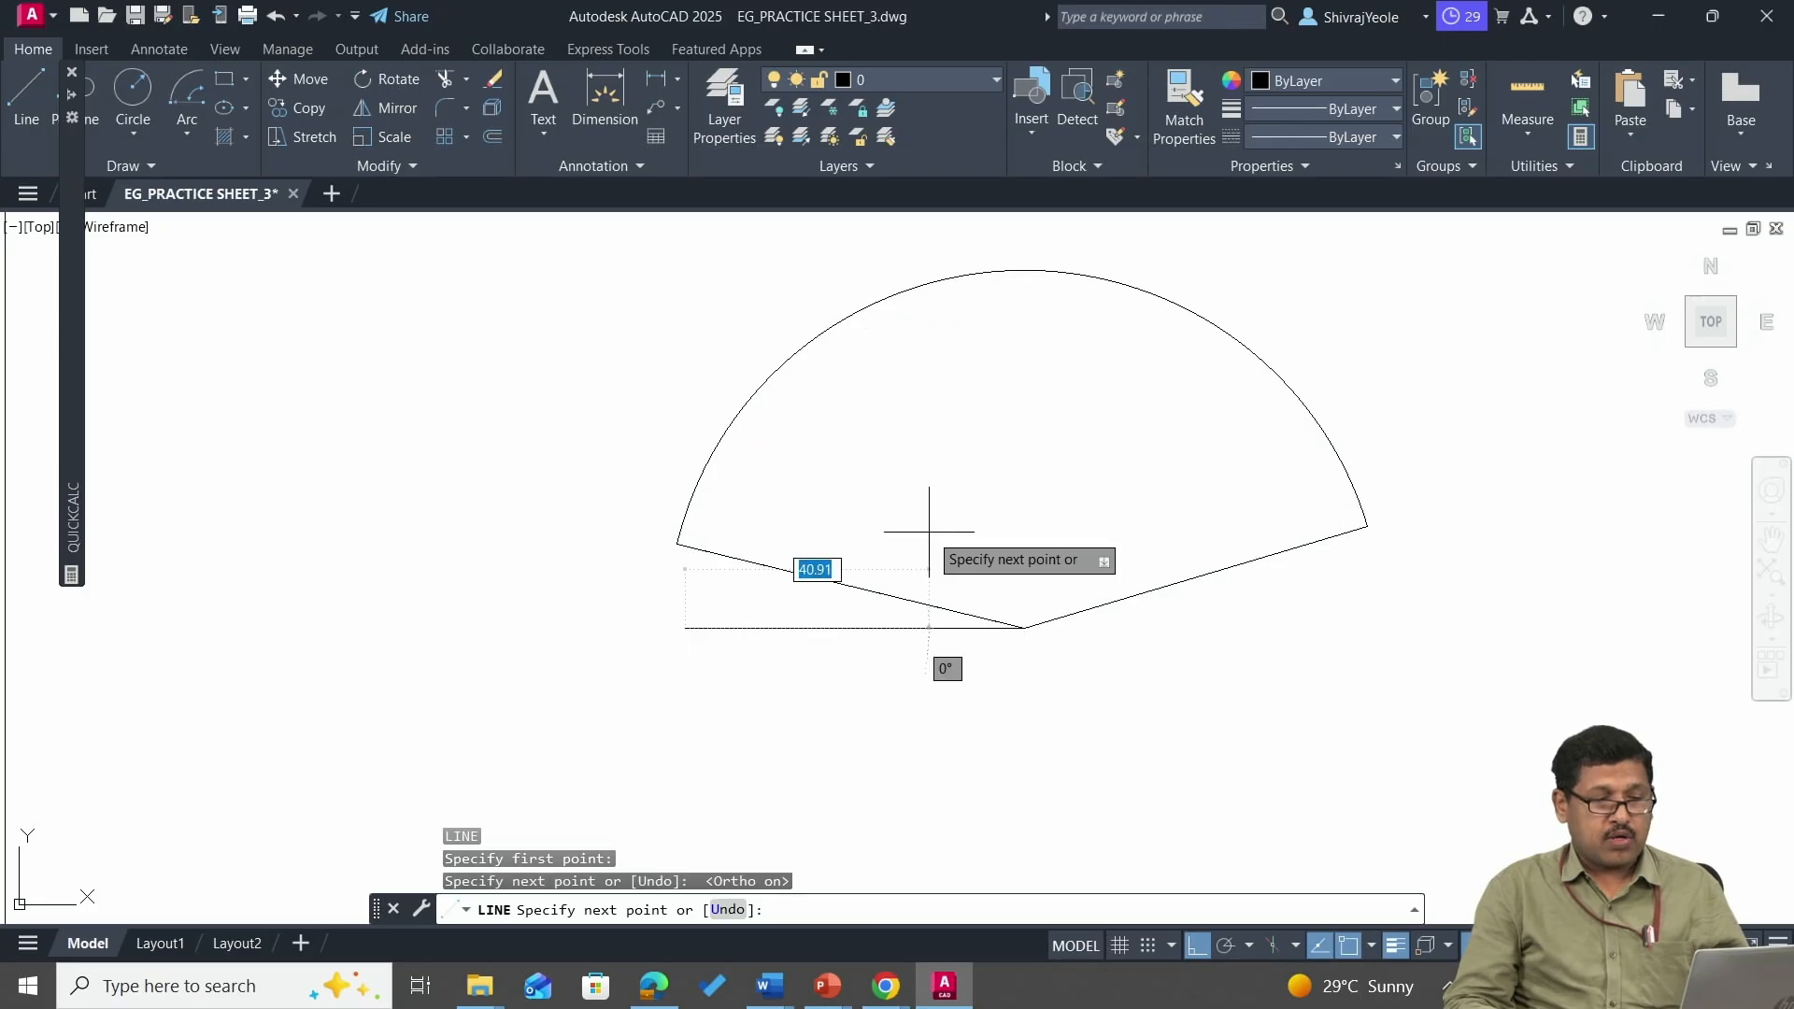
key(Escape)
Add an angular dimension between the arc's left radius line and the horizontal reference line, placed inside the small angle between them.
text(dan)
key(Return)
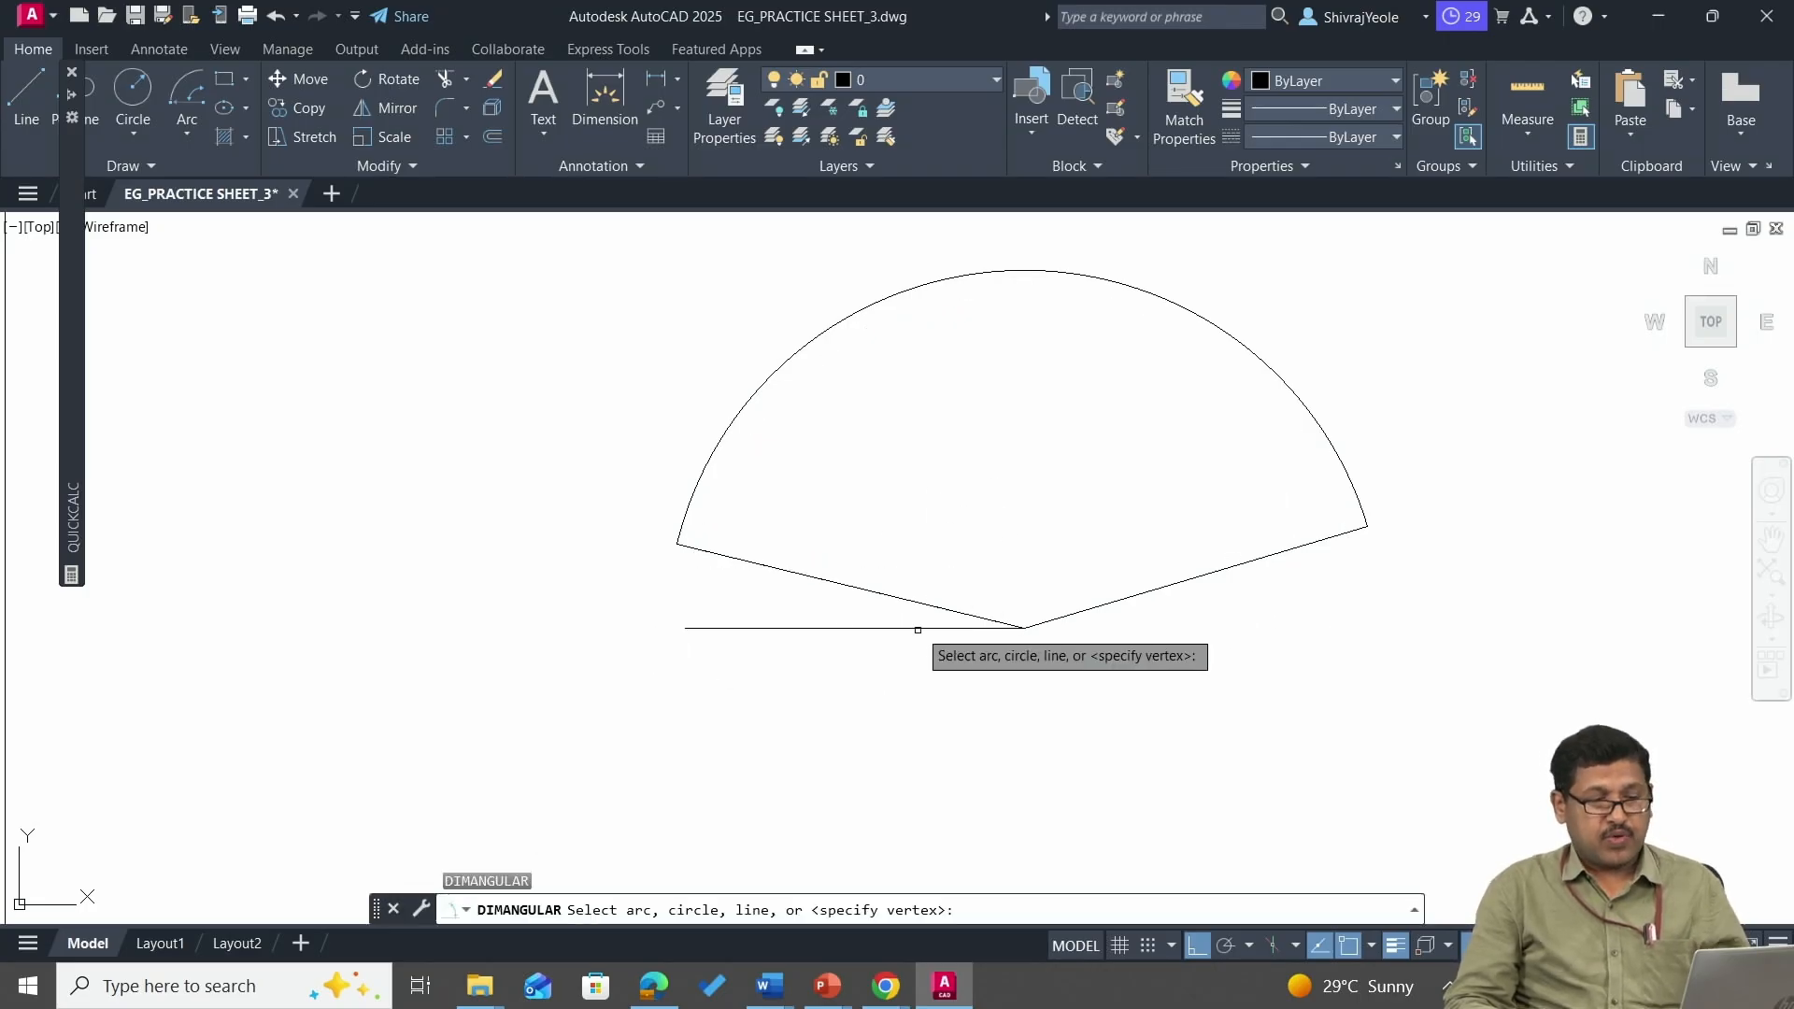
click(920, 604)
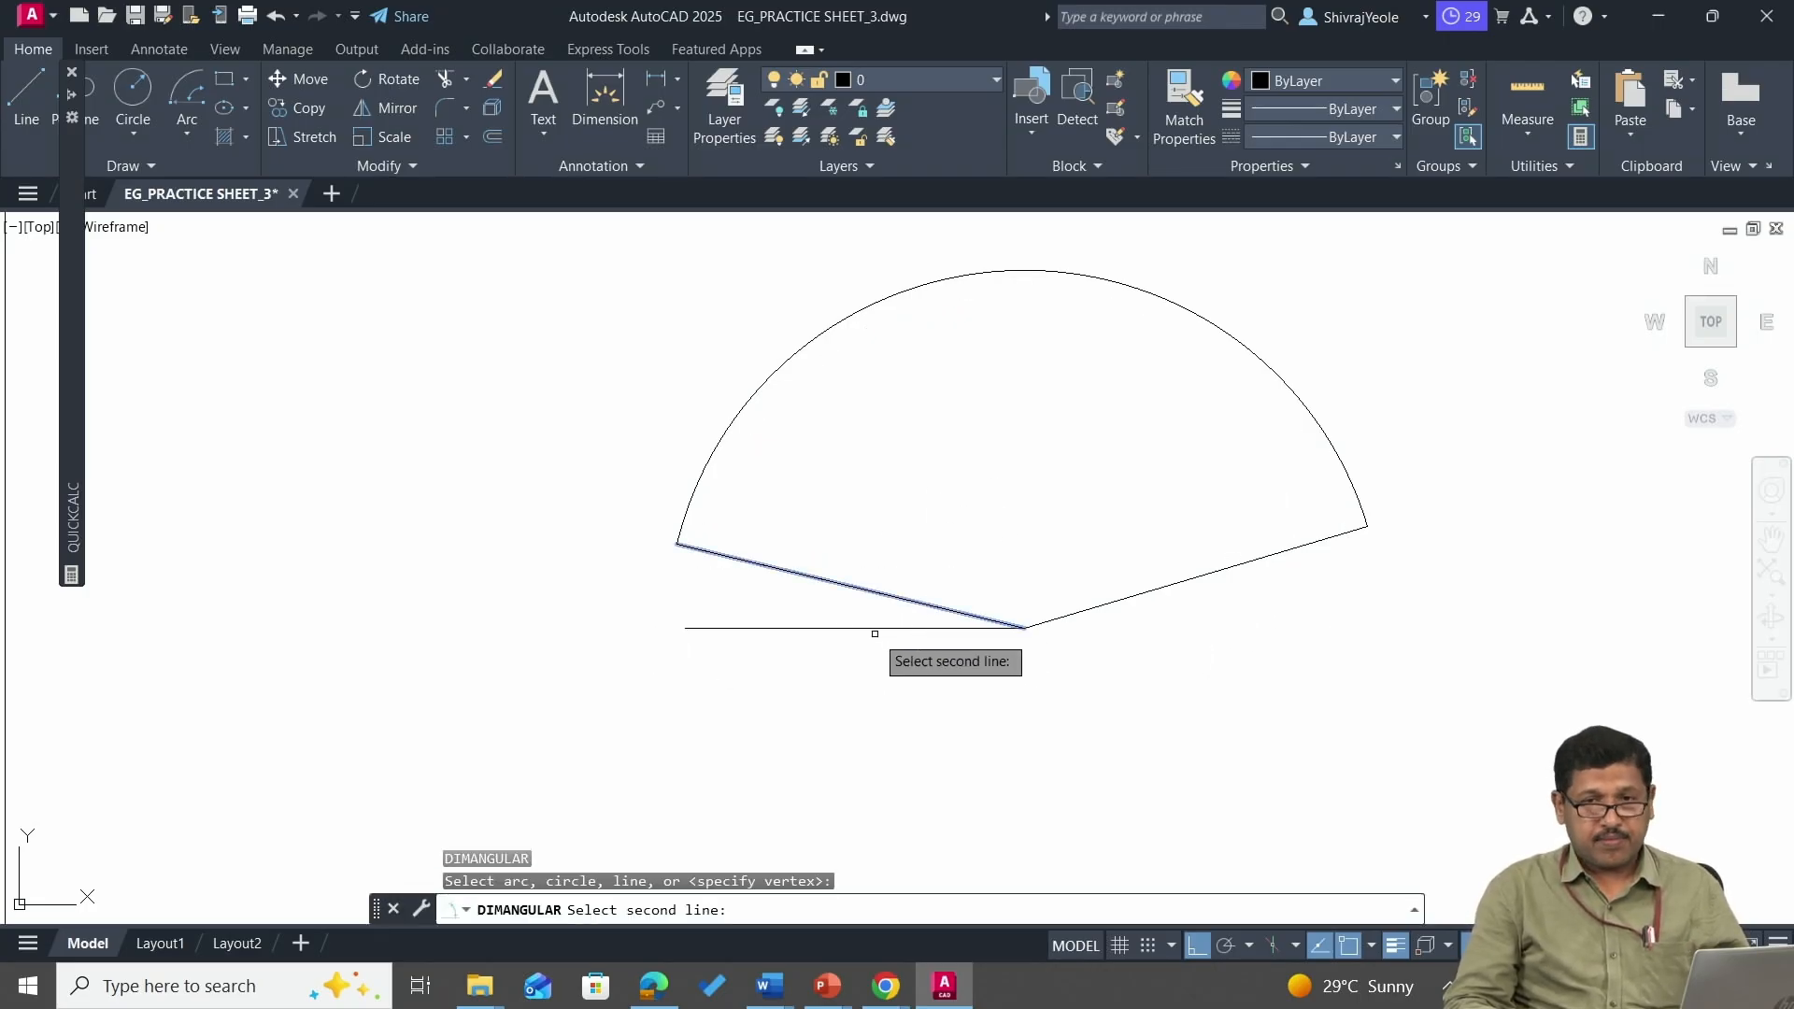
click(871, 629)
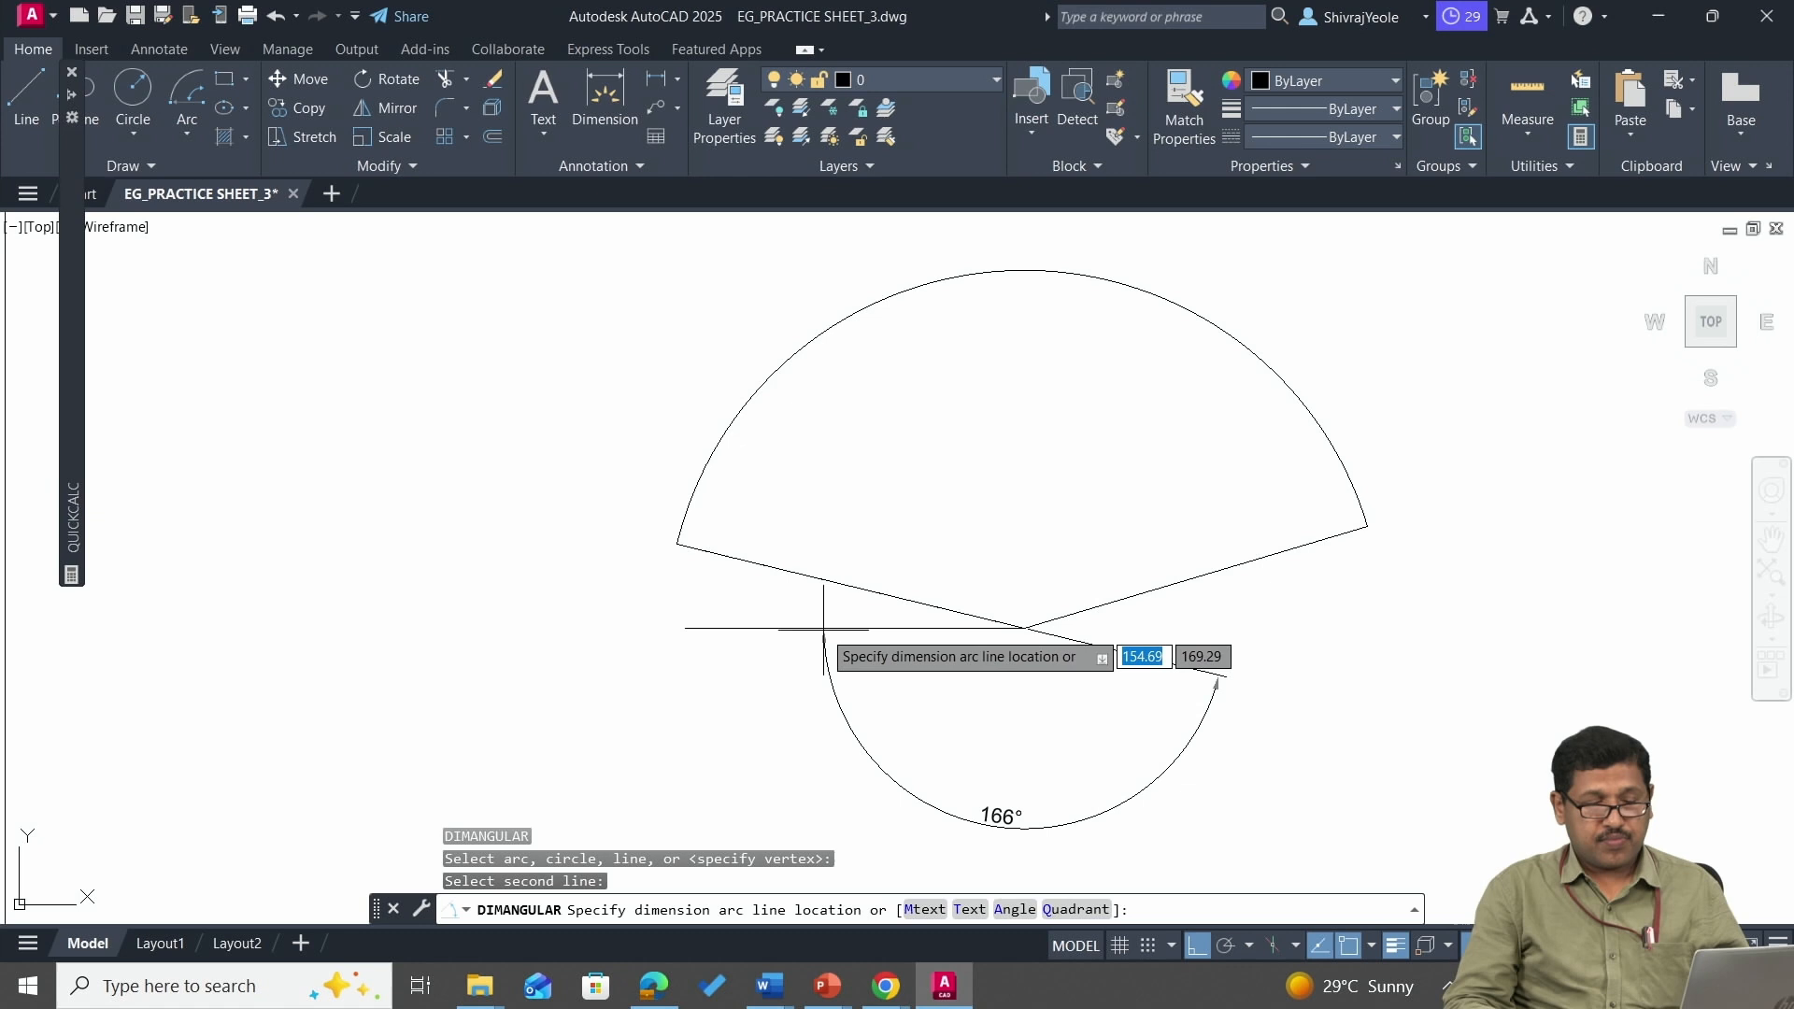
click(788, 591)
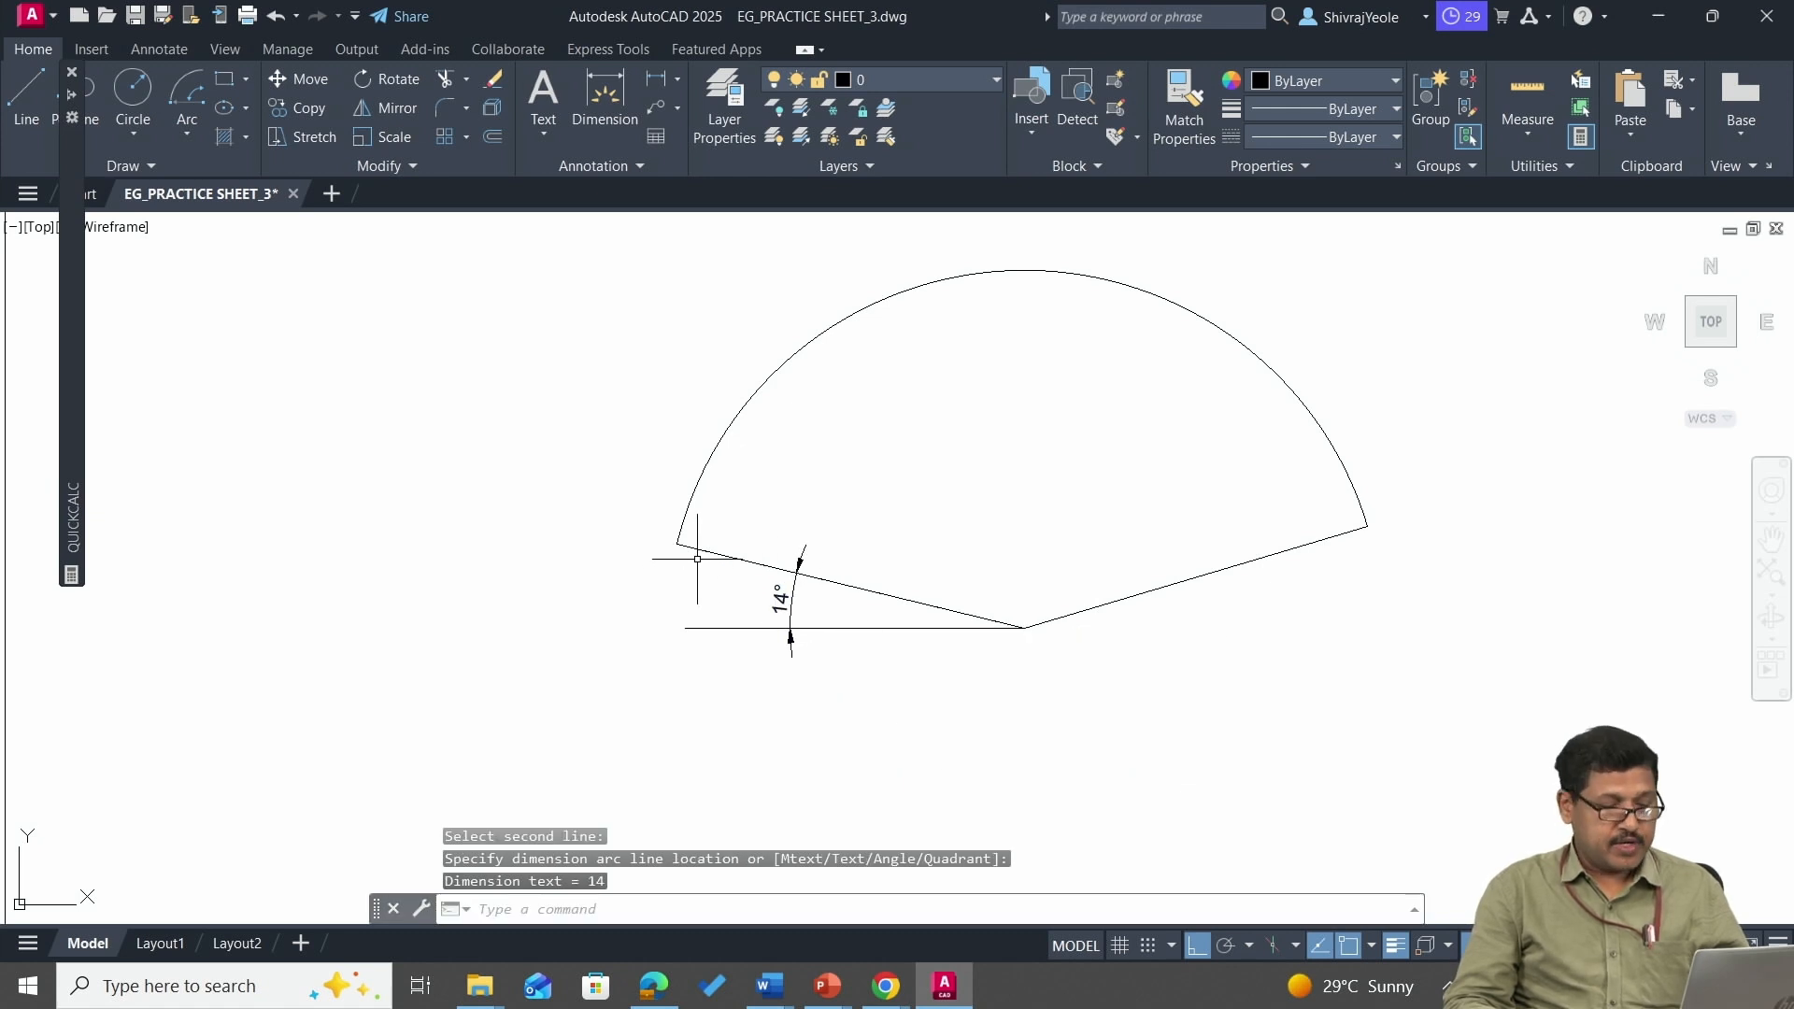
key(Escape)
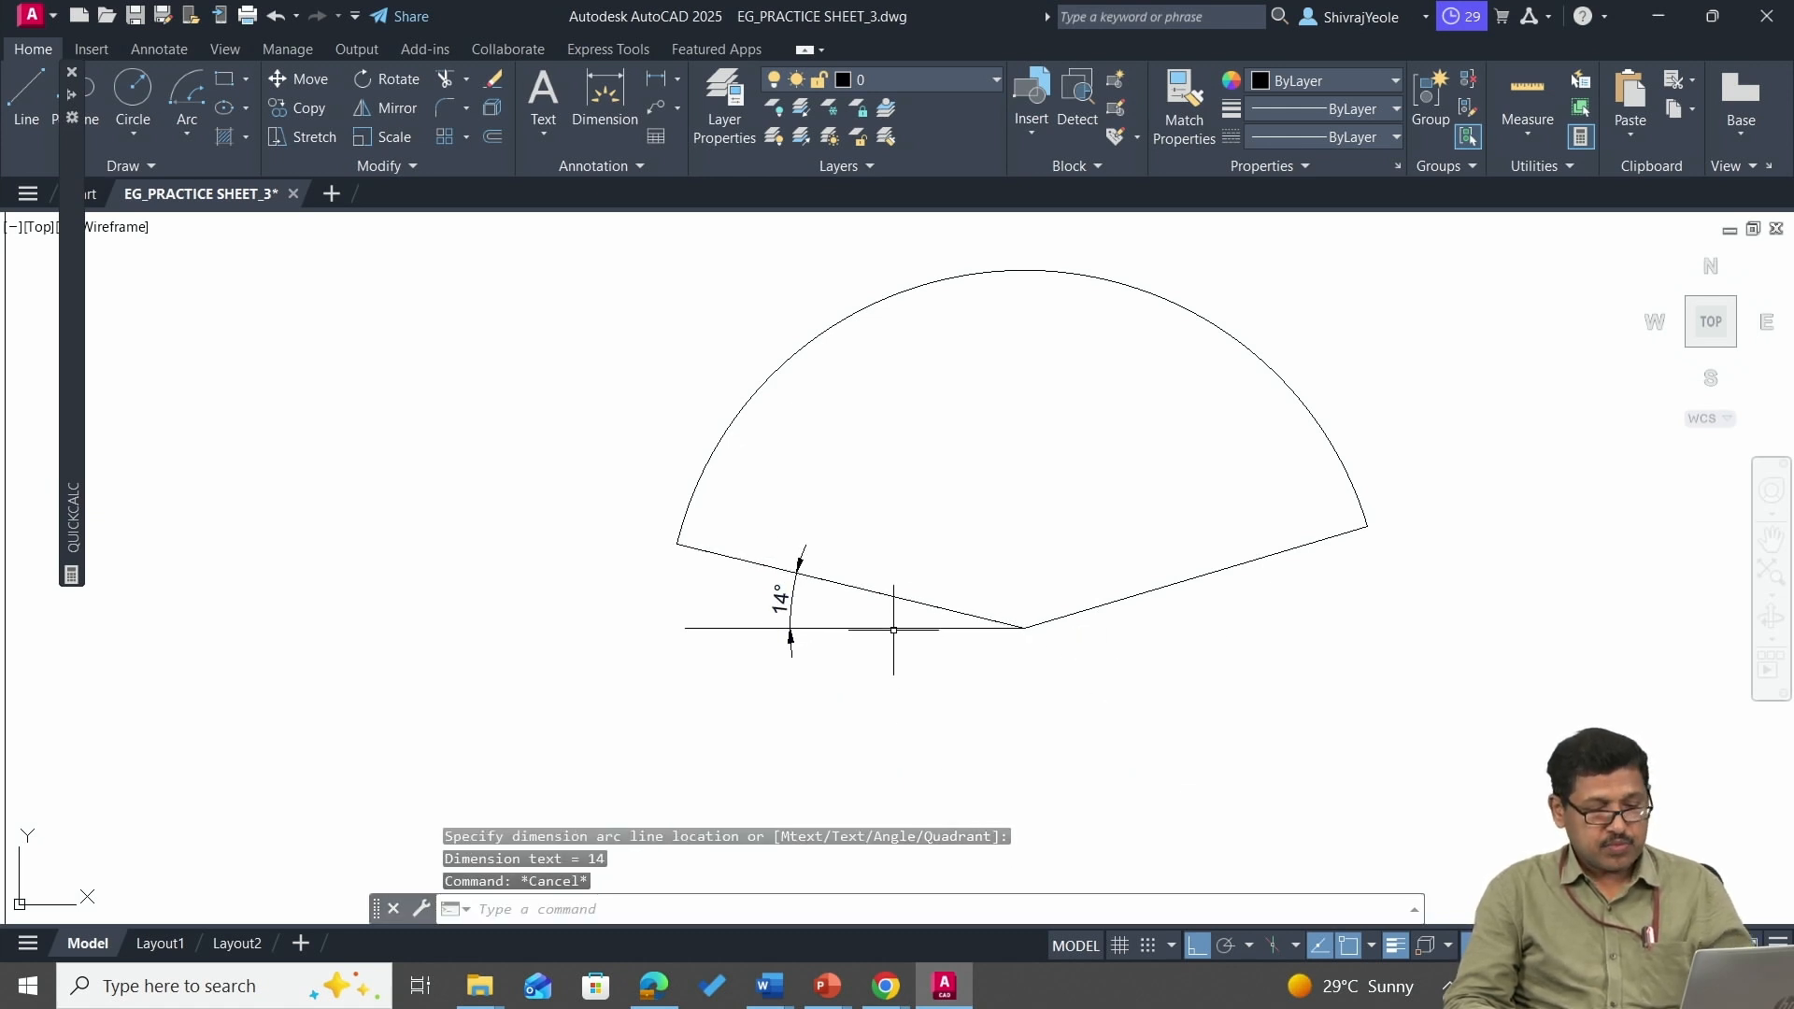
Turn off Ortho mode and draw a 25-long line outward from the arc's left endpoint, in line with the left radius line.
text(l)
key(Return)
click(677, 544)
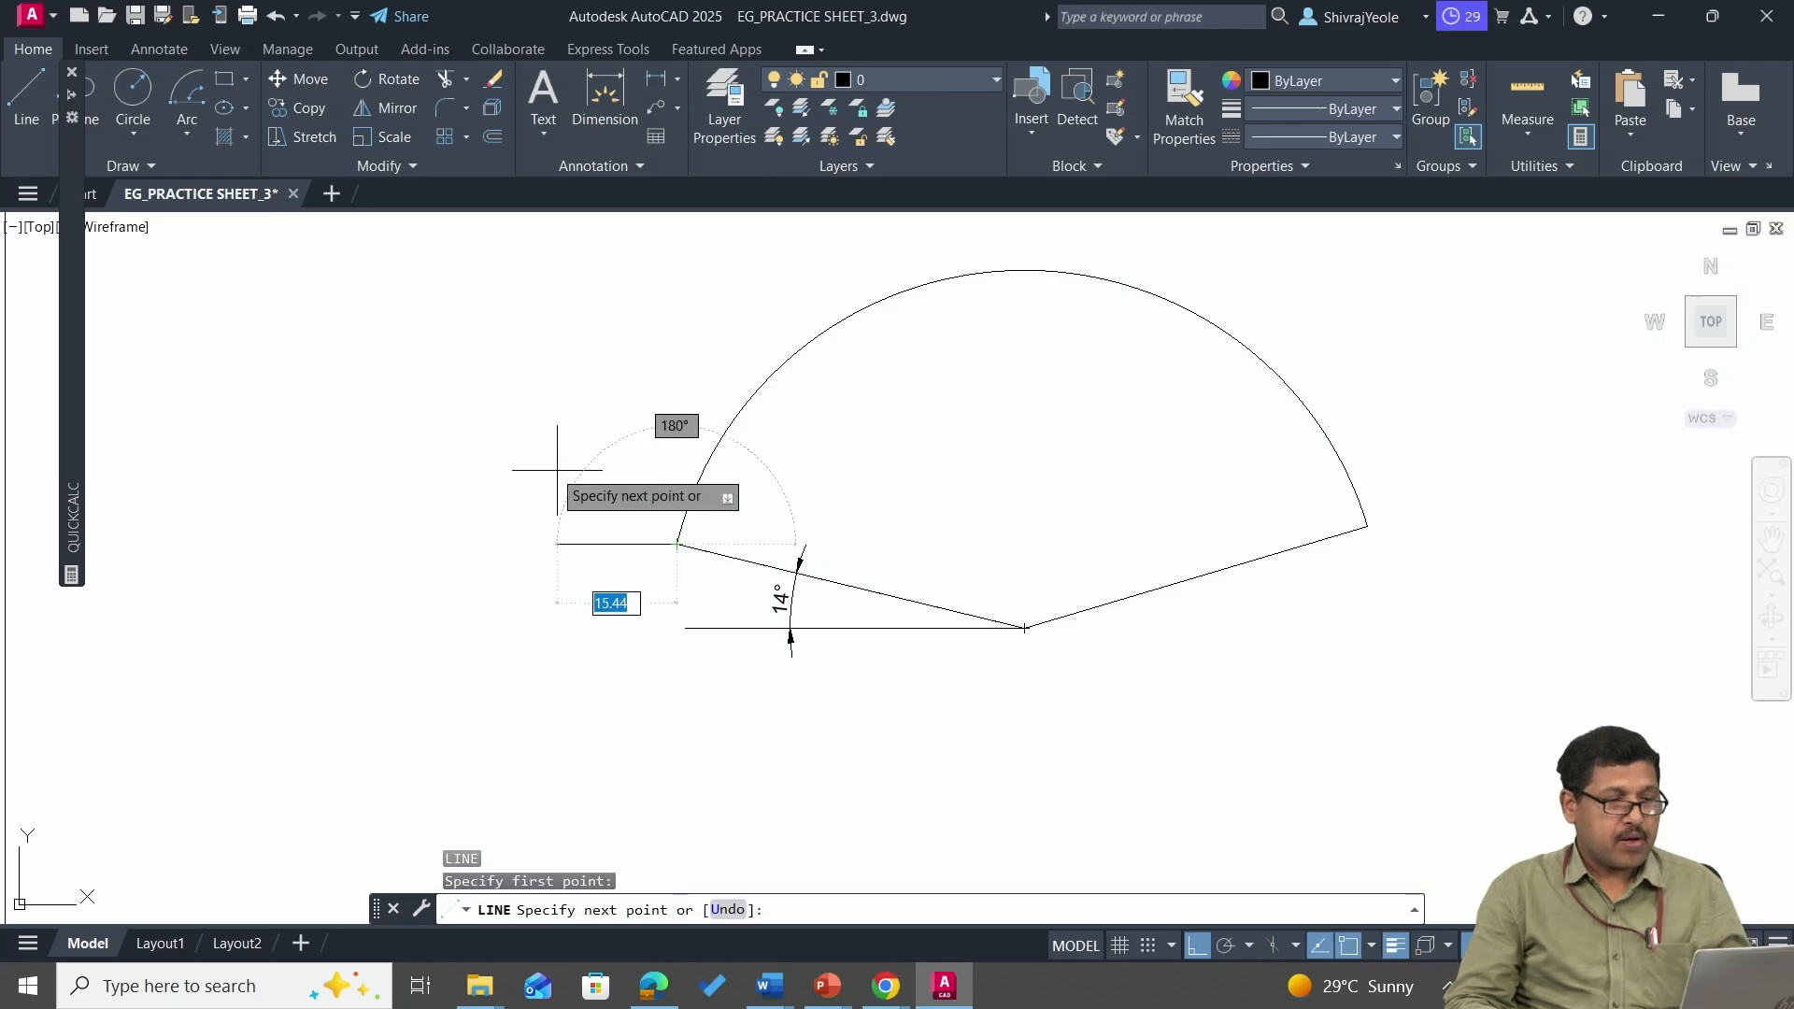
key(F8)
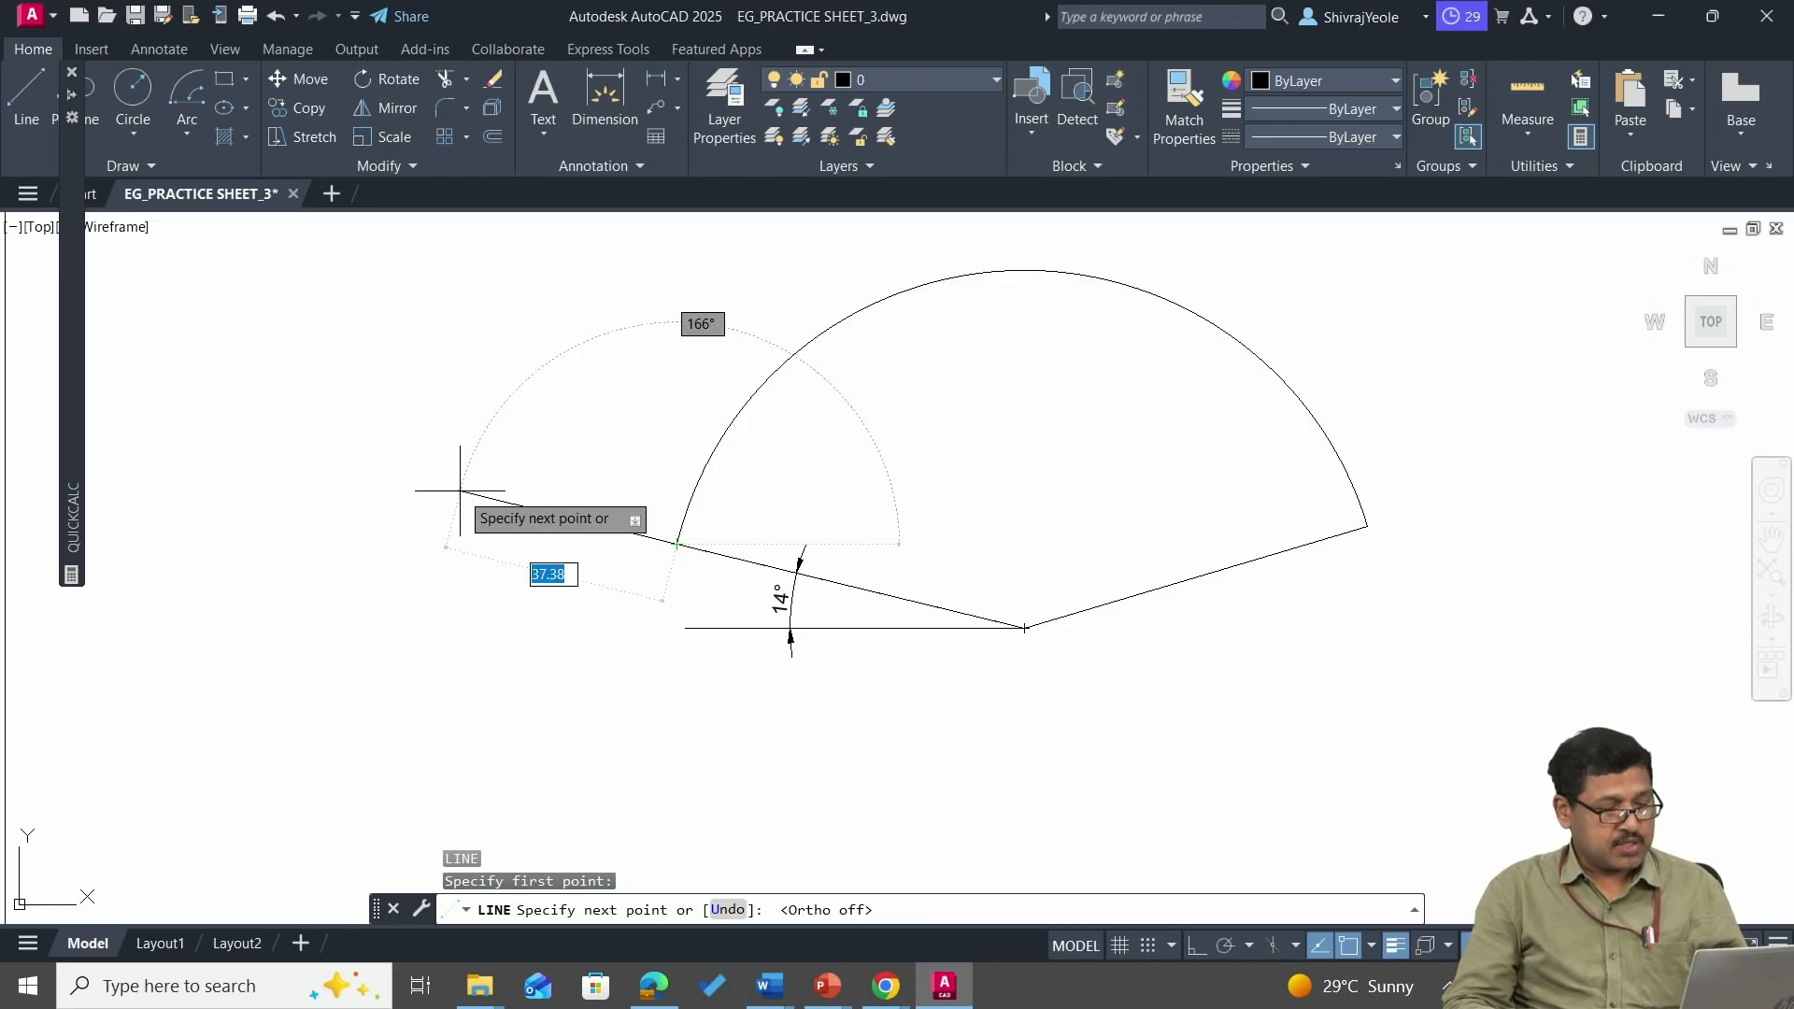
key(Return)
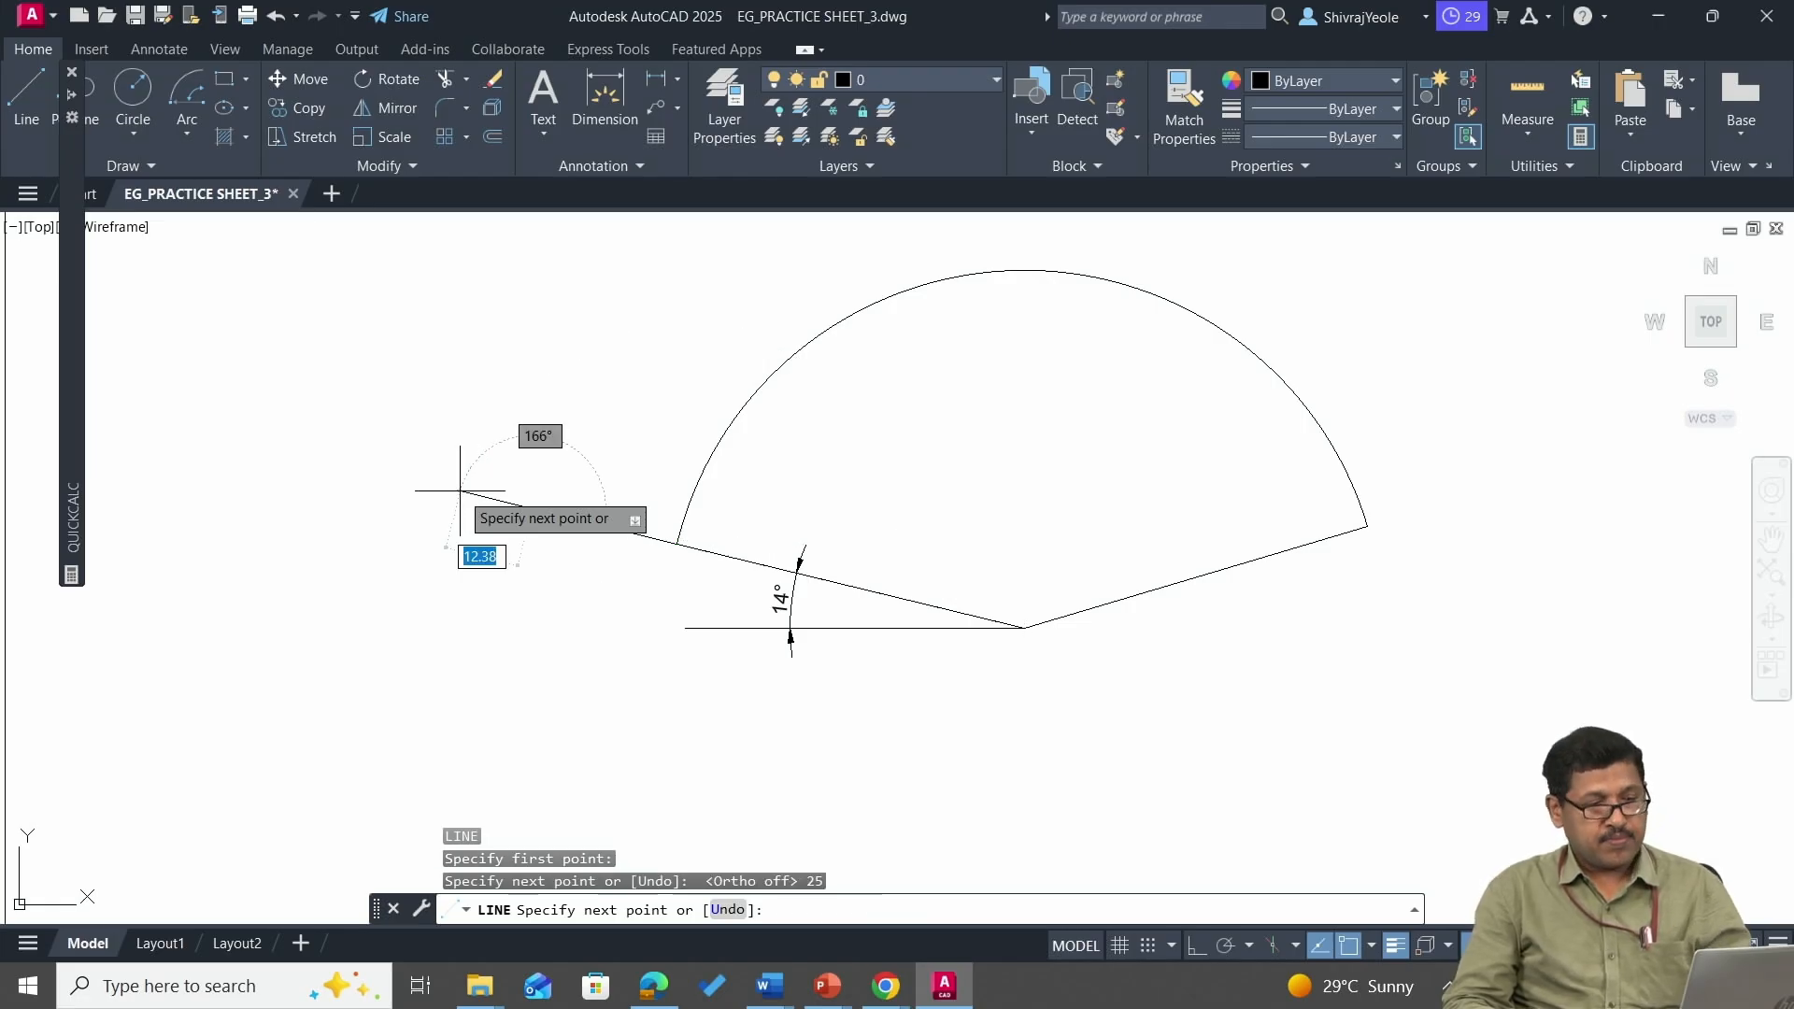
key(Escape)
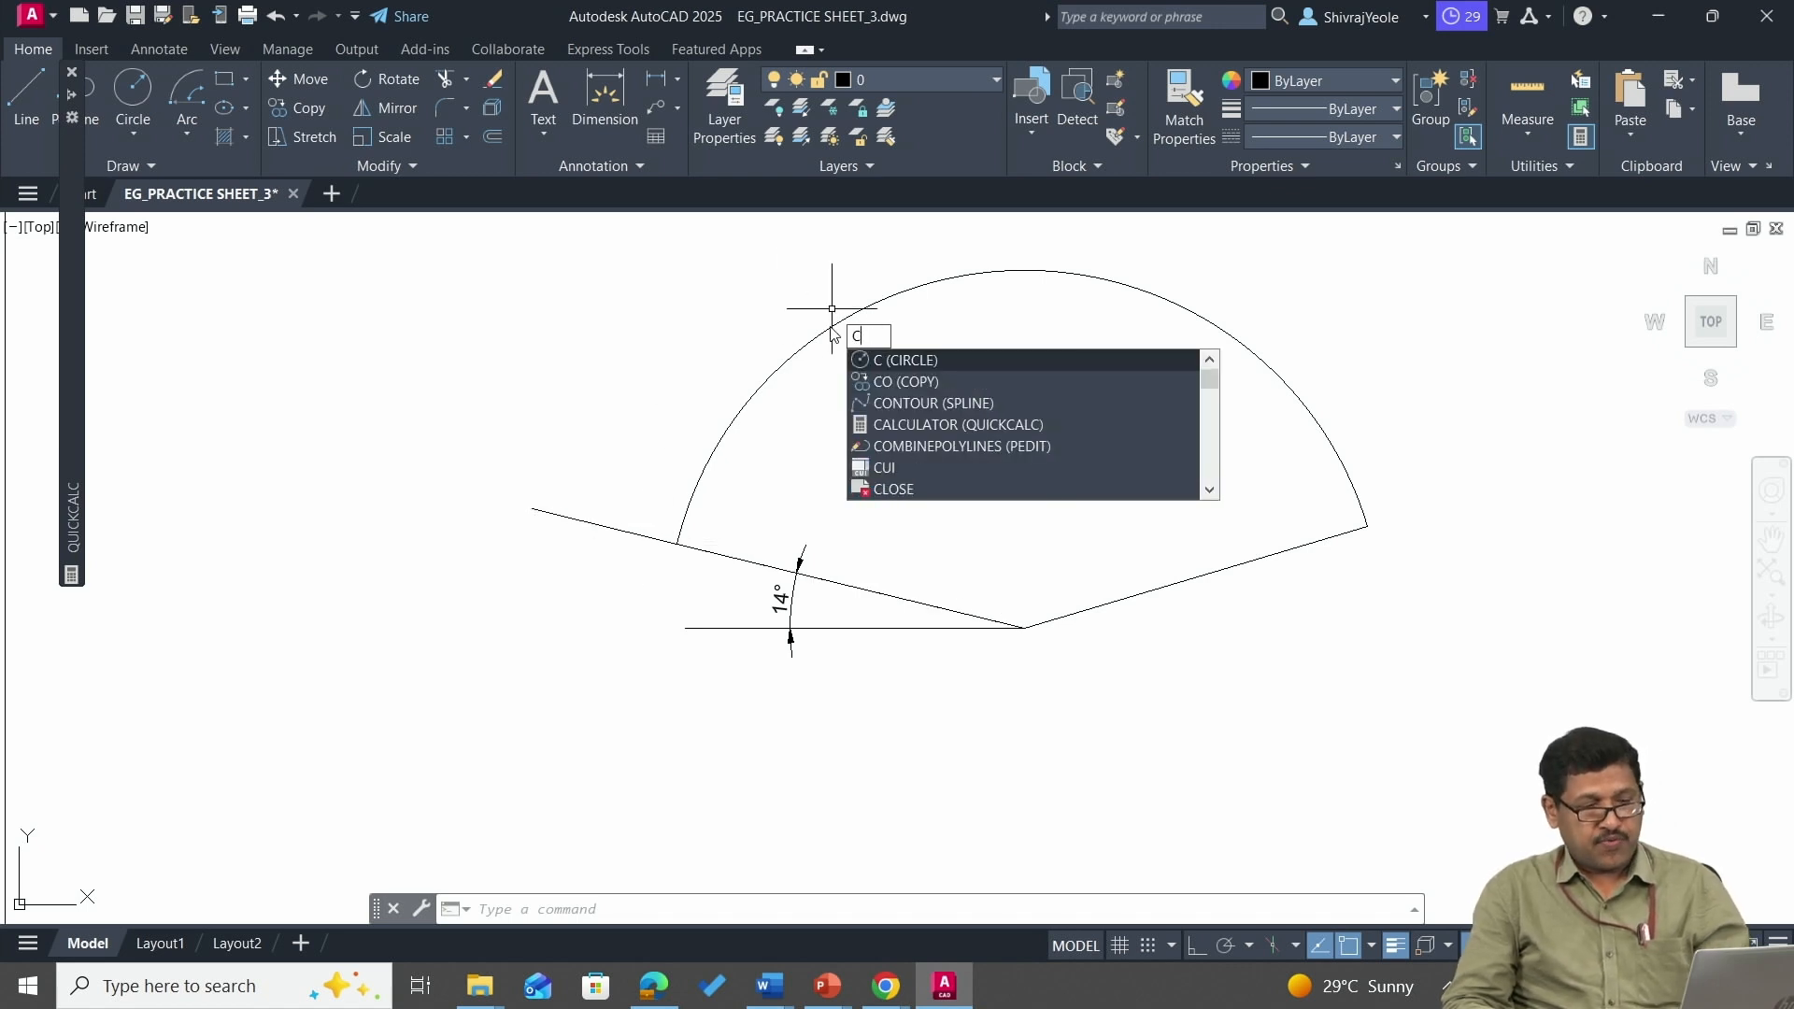
Draw the rolling circle centered on the outer end of the 25-long extension line, with its radius reaching the arc's left endpoint.
key(Return)
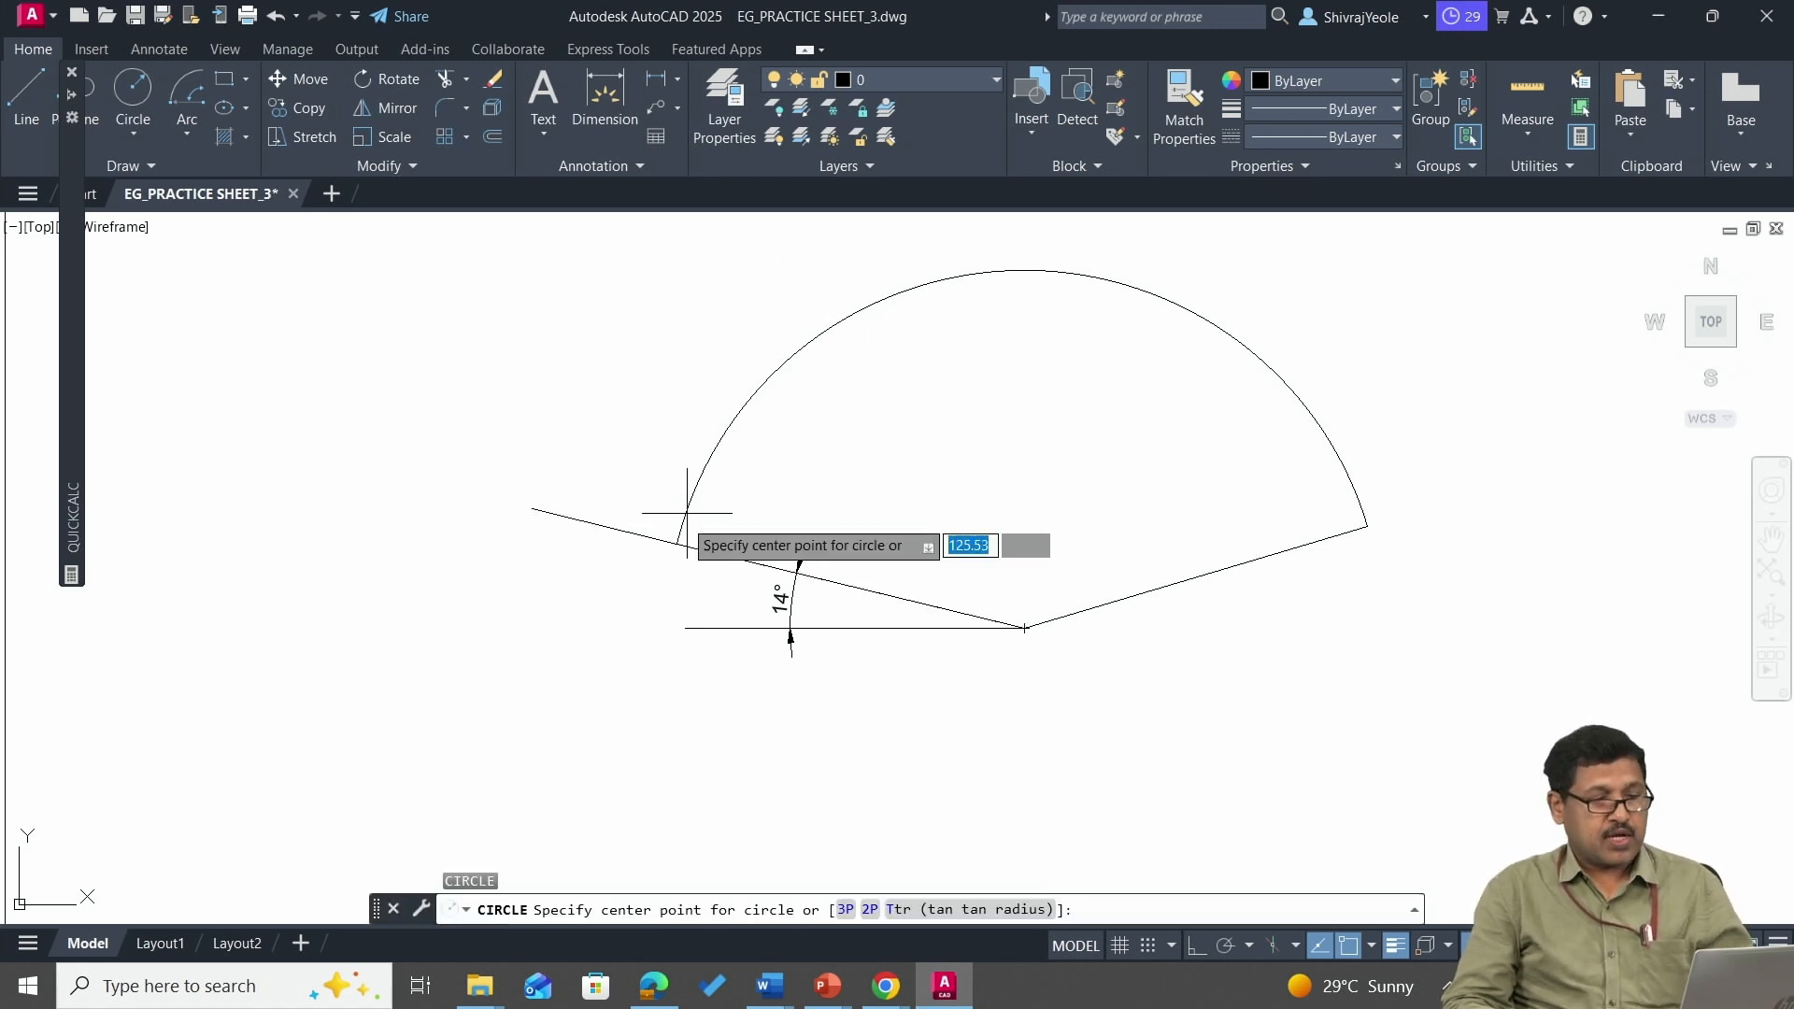
click(533, 510)
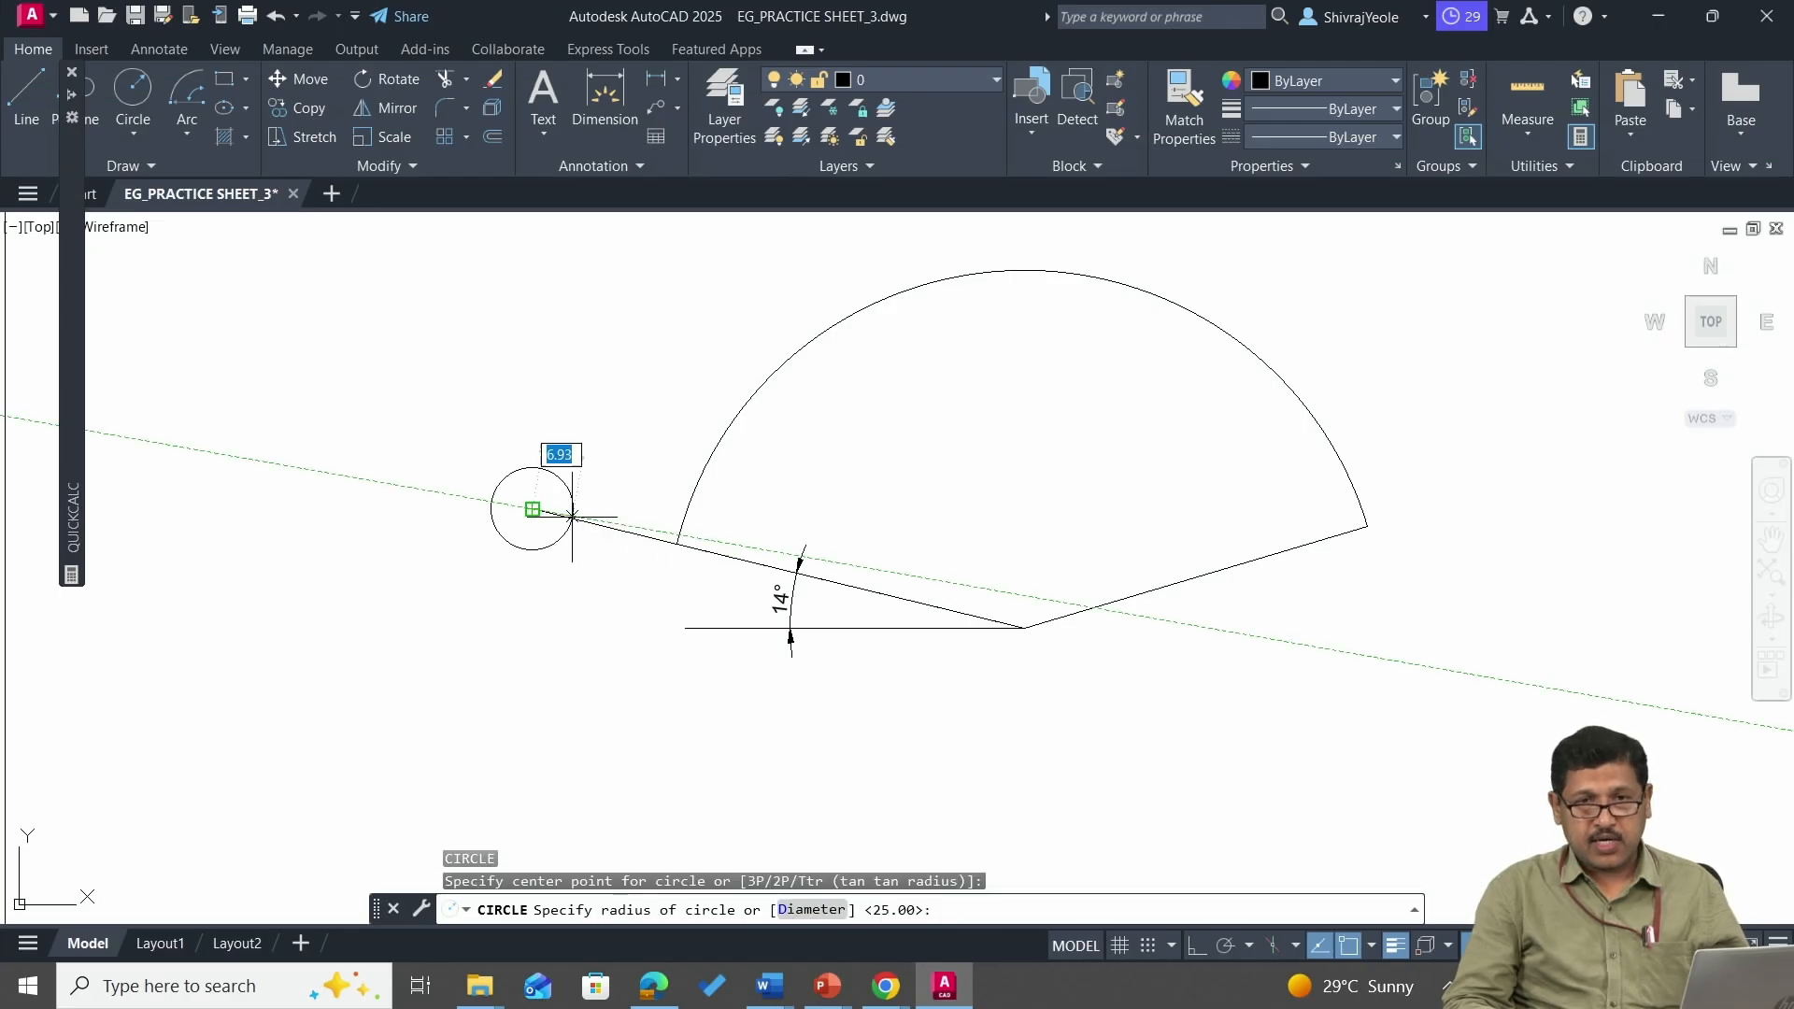
click(675, 544)
scroll(681, 423, down, 2)
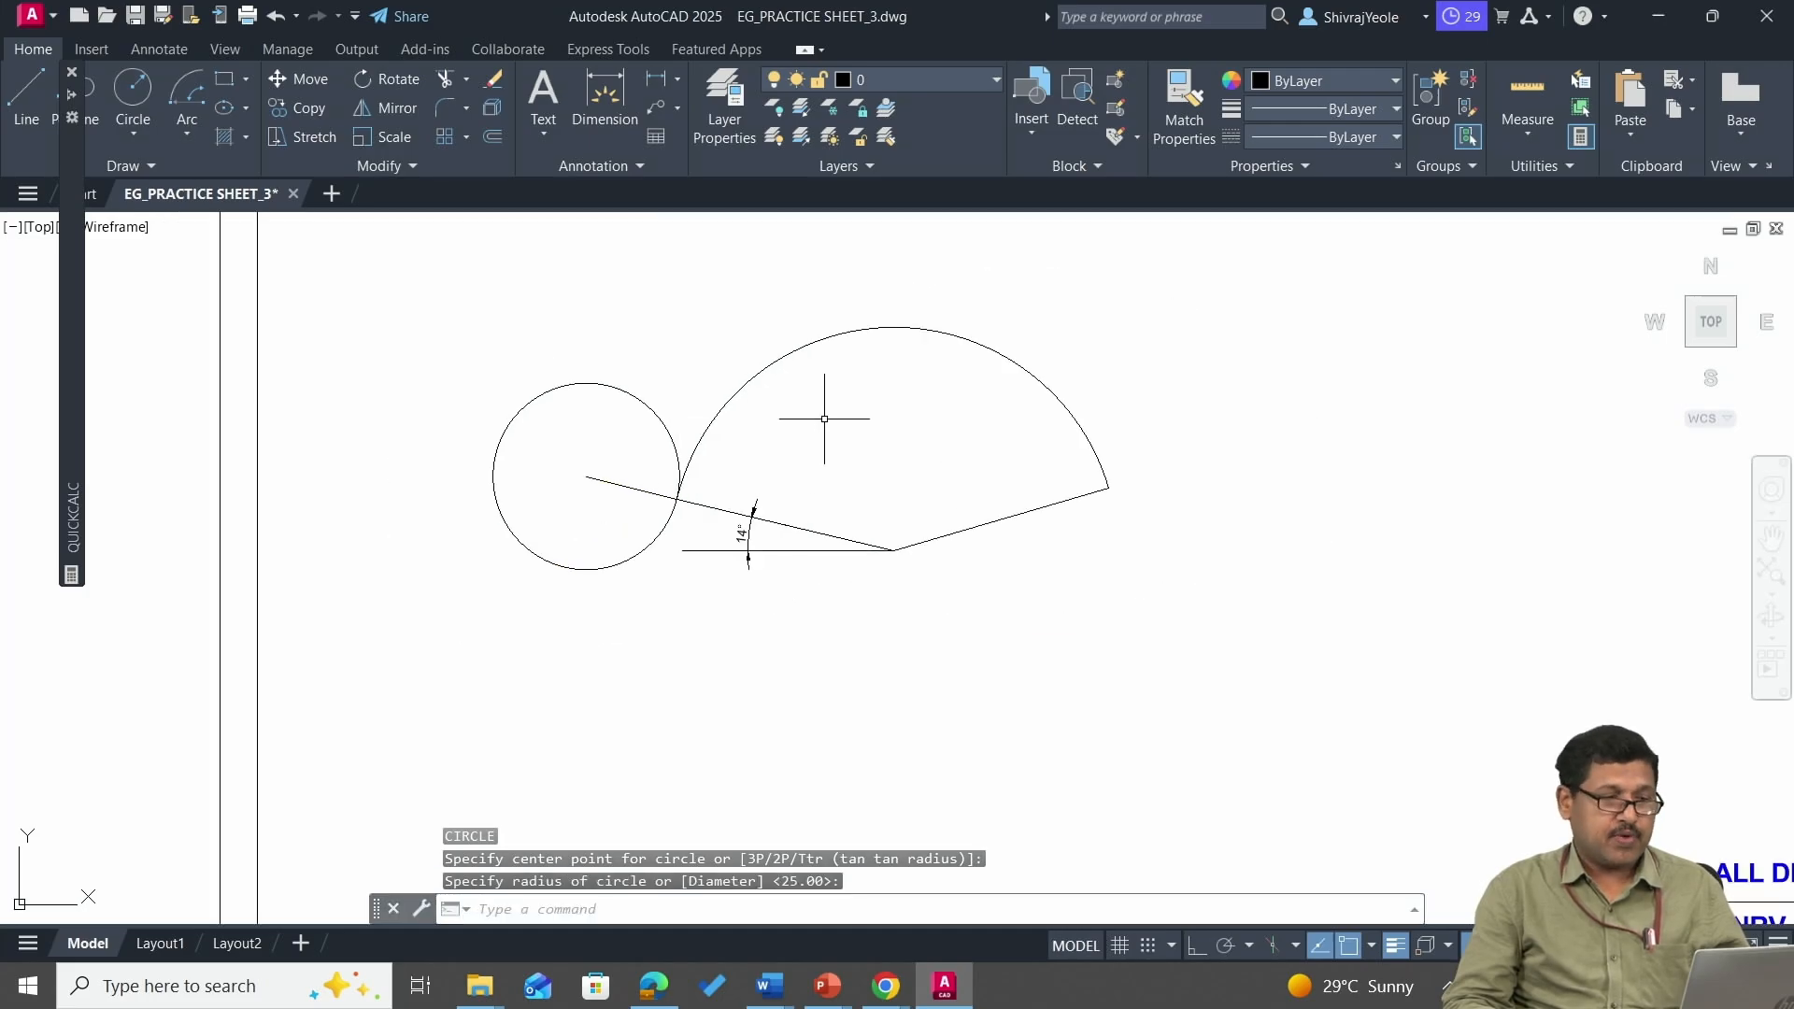
Create a polar array of the 25-long extension line about the center of the rolling circle.
middle_drag(825, 418, 696, 610)
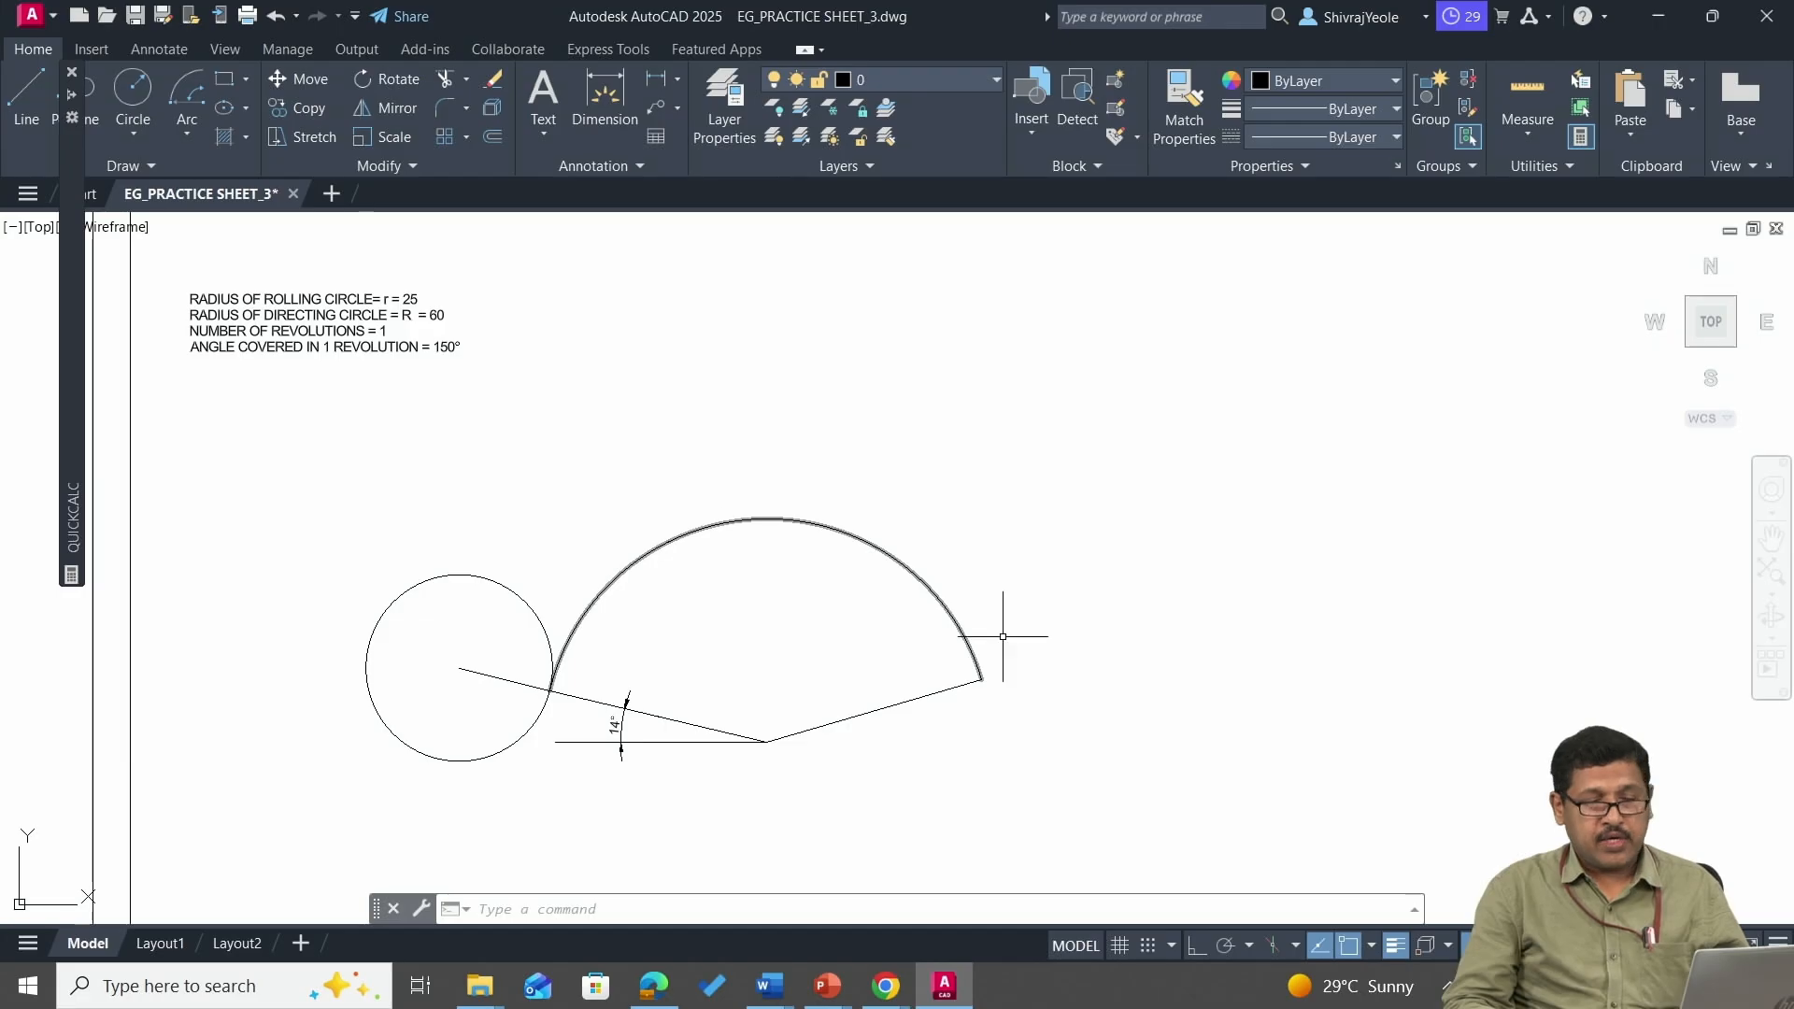
scroll(520, 529, up, 2)
middle_drag(520, 529, 714, 377)
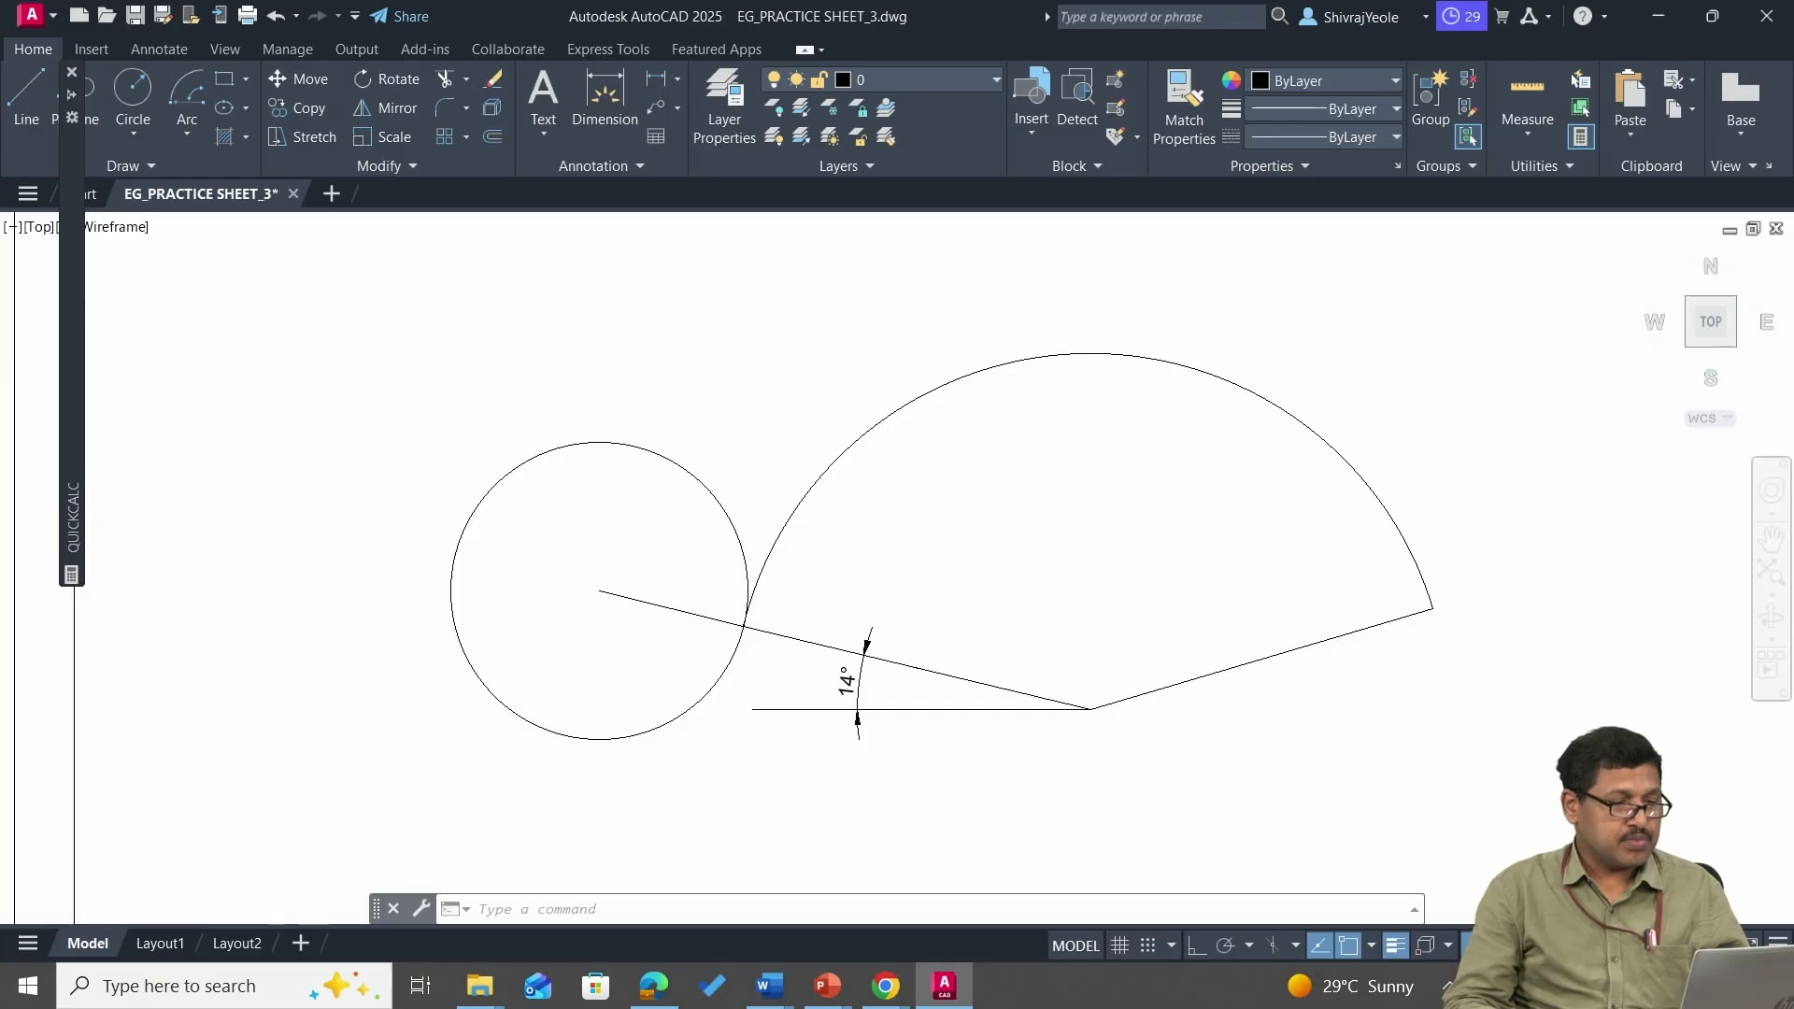
scroll(682, 578, up, 2)
text(A)
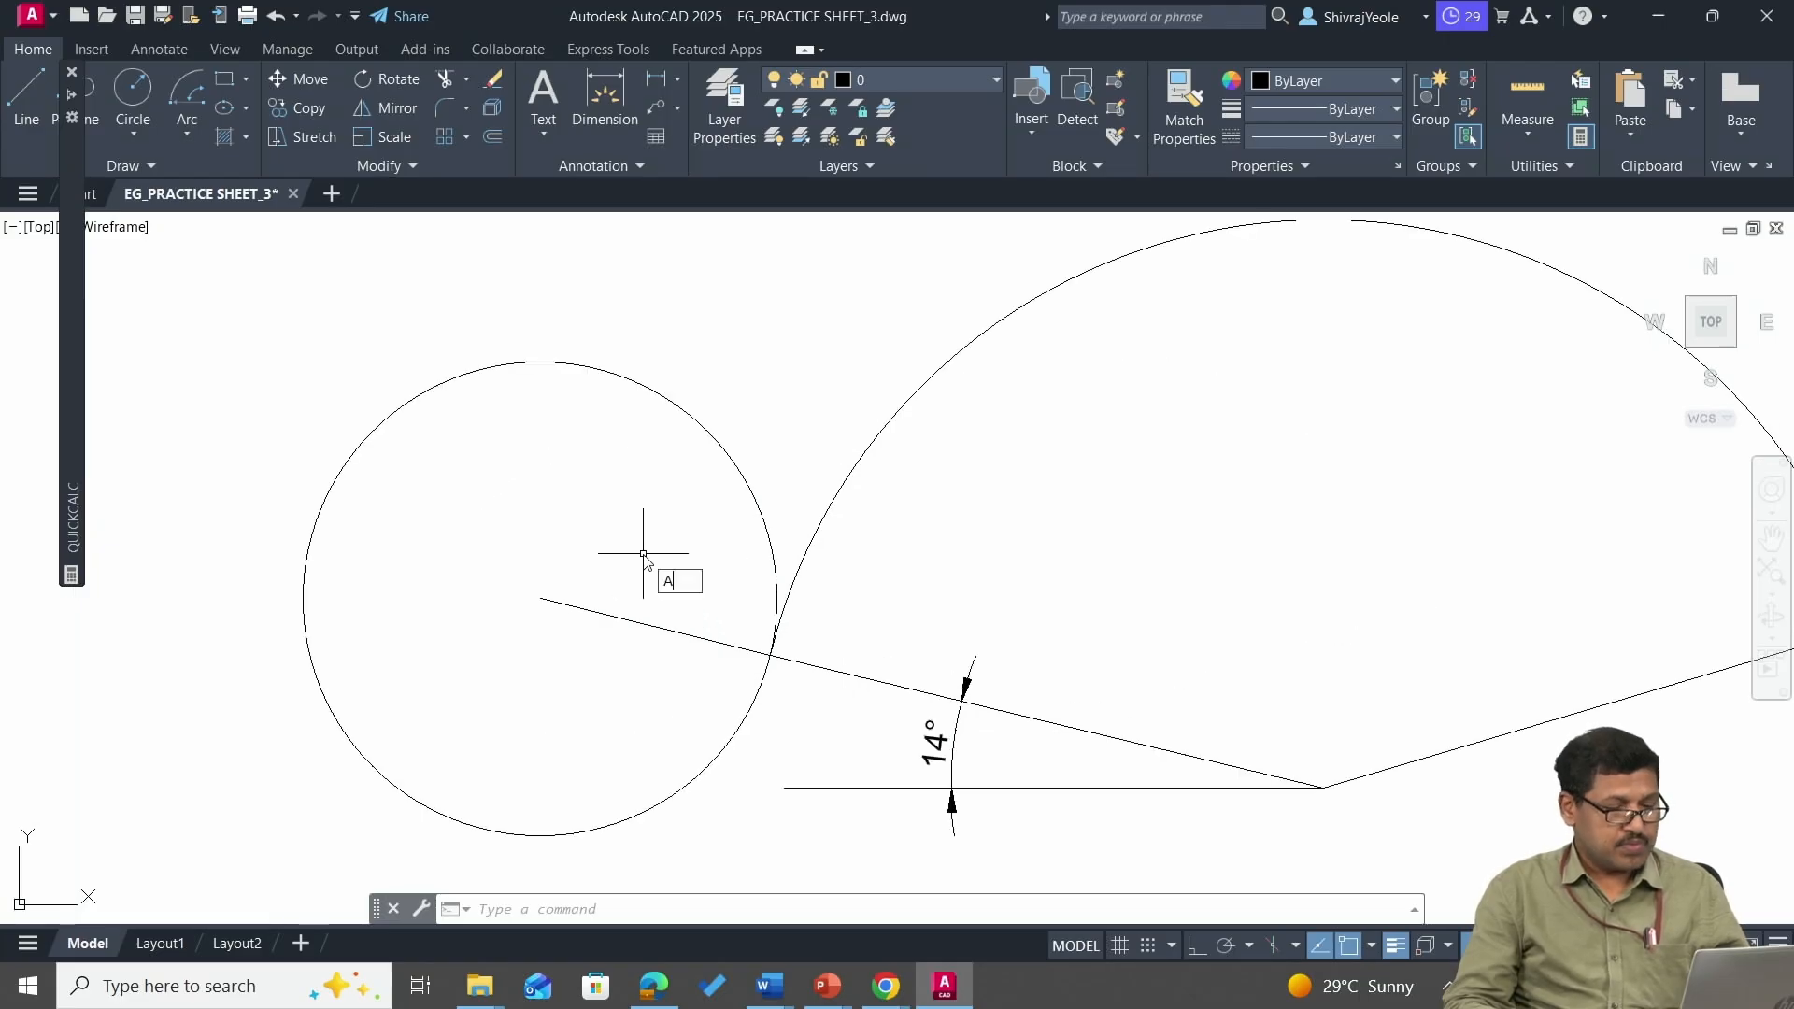
text(R)
key(Return)
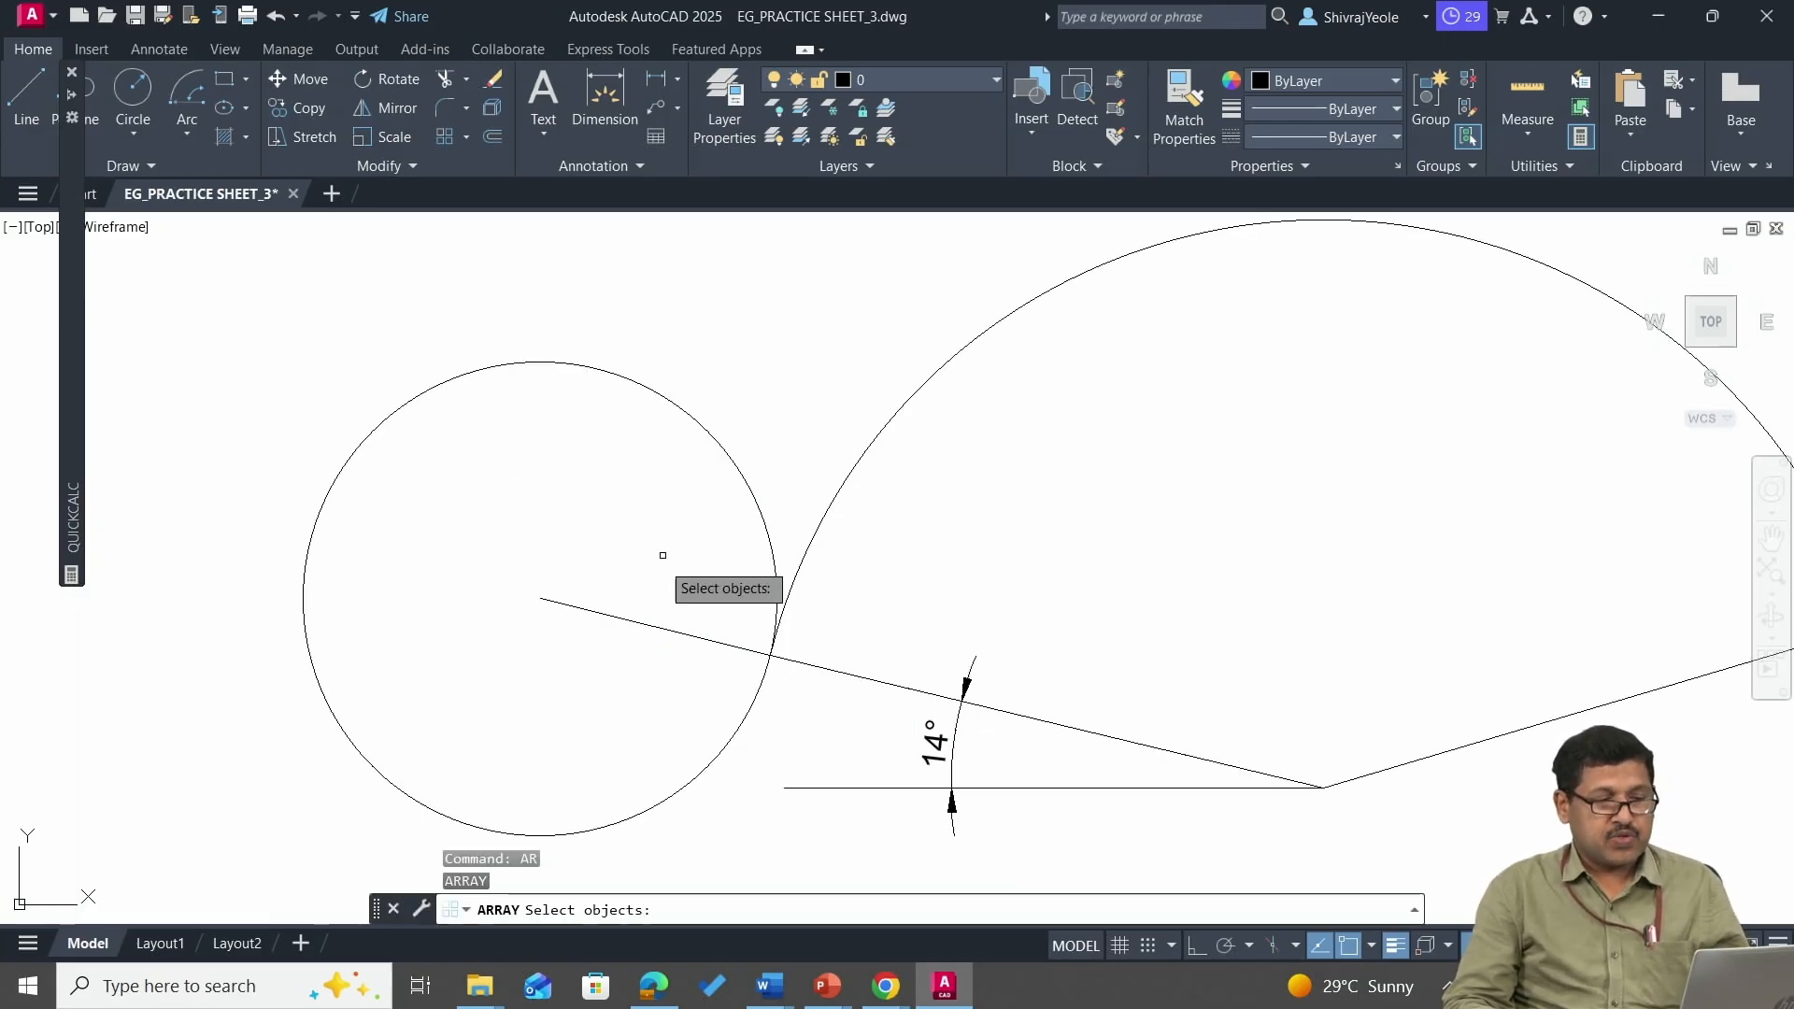
click(587, 611)
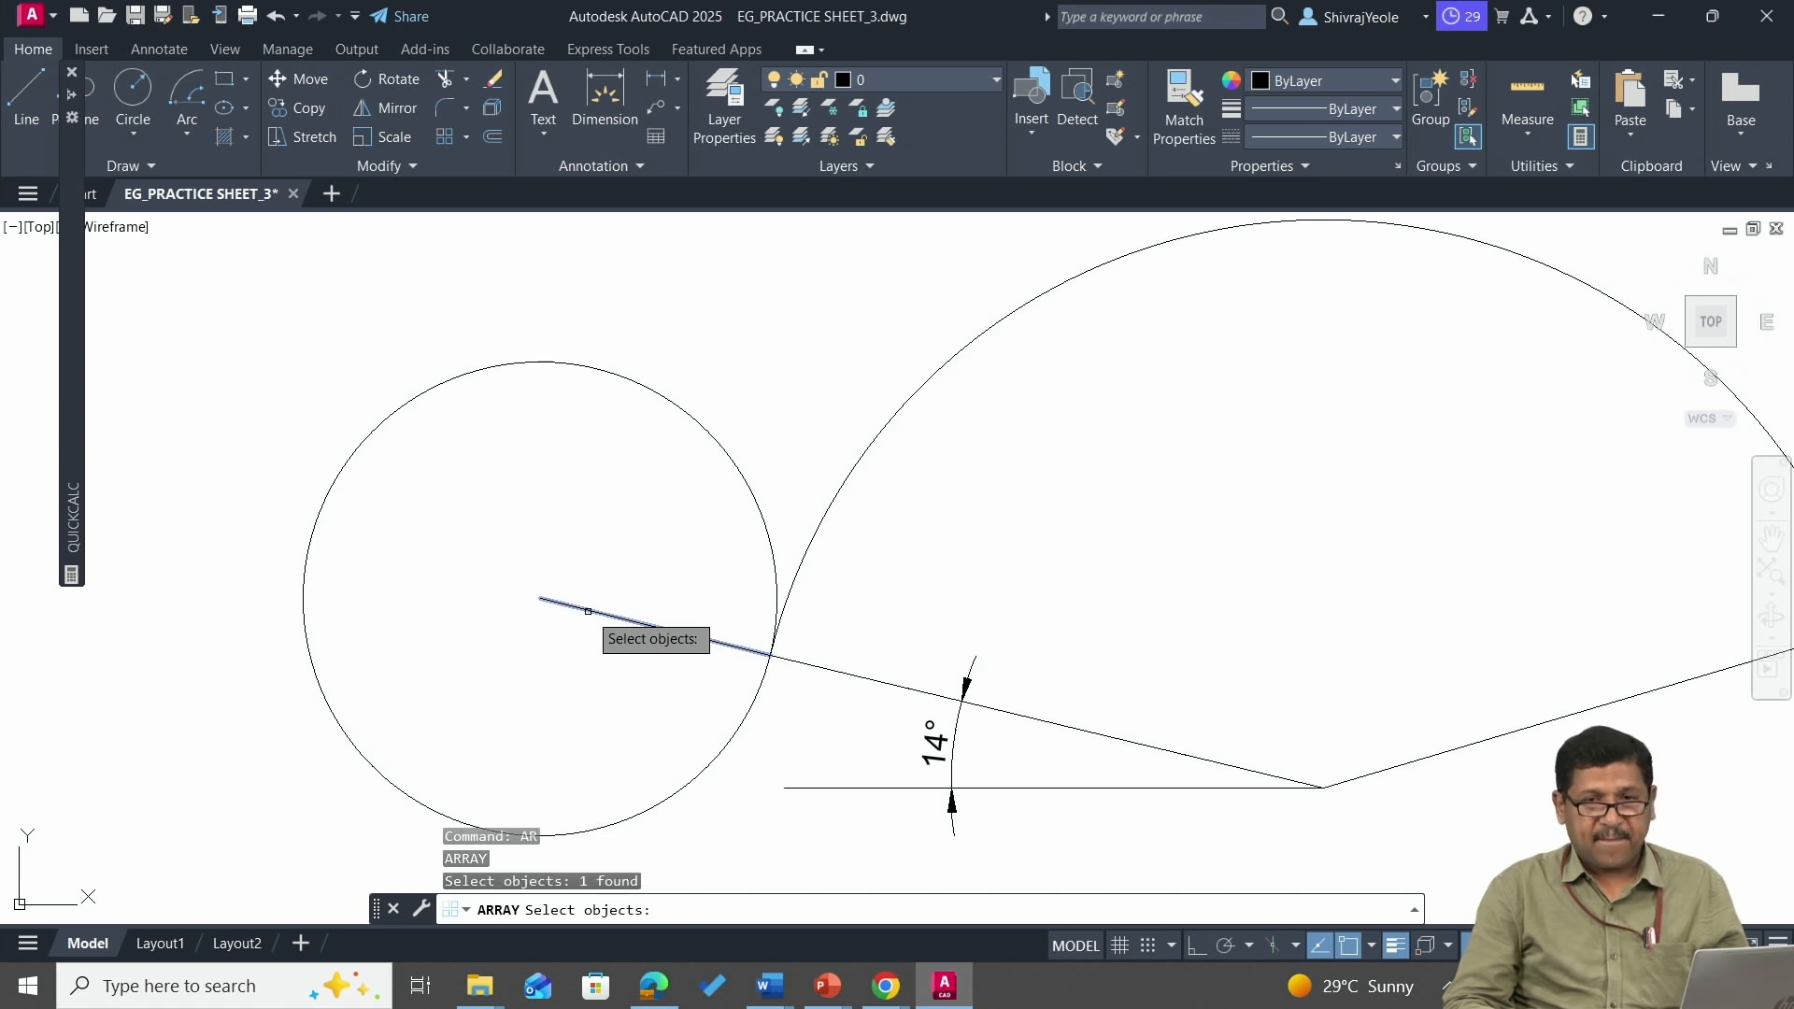
key(Return)
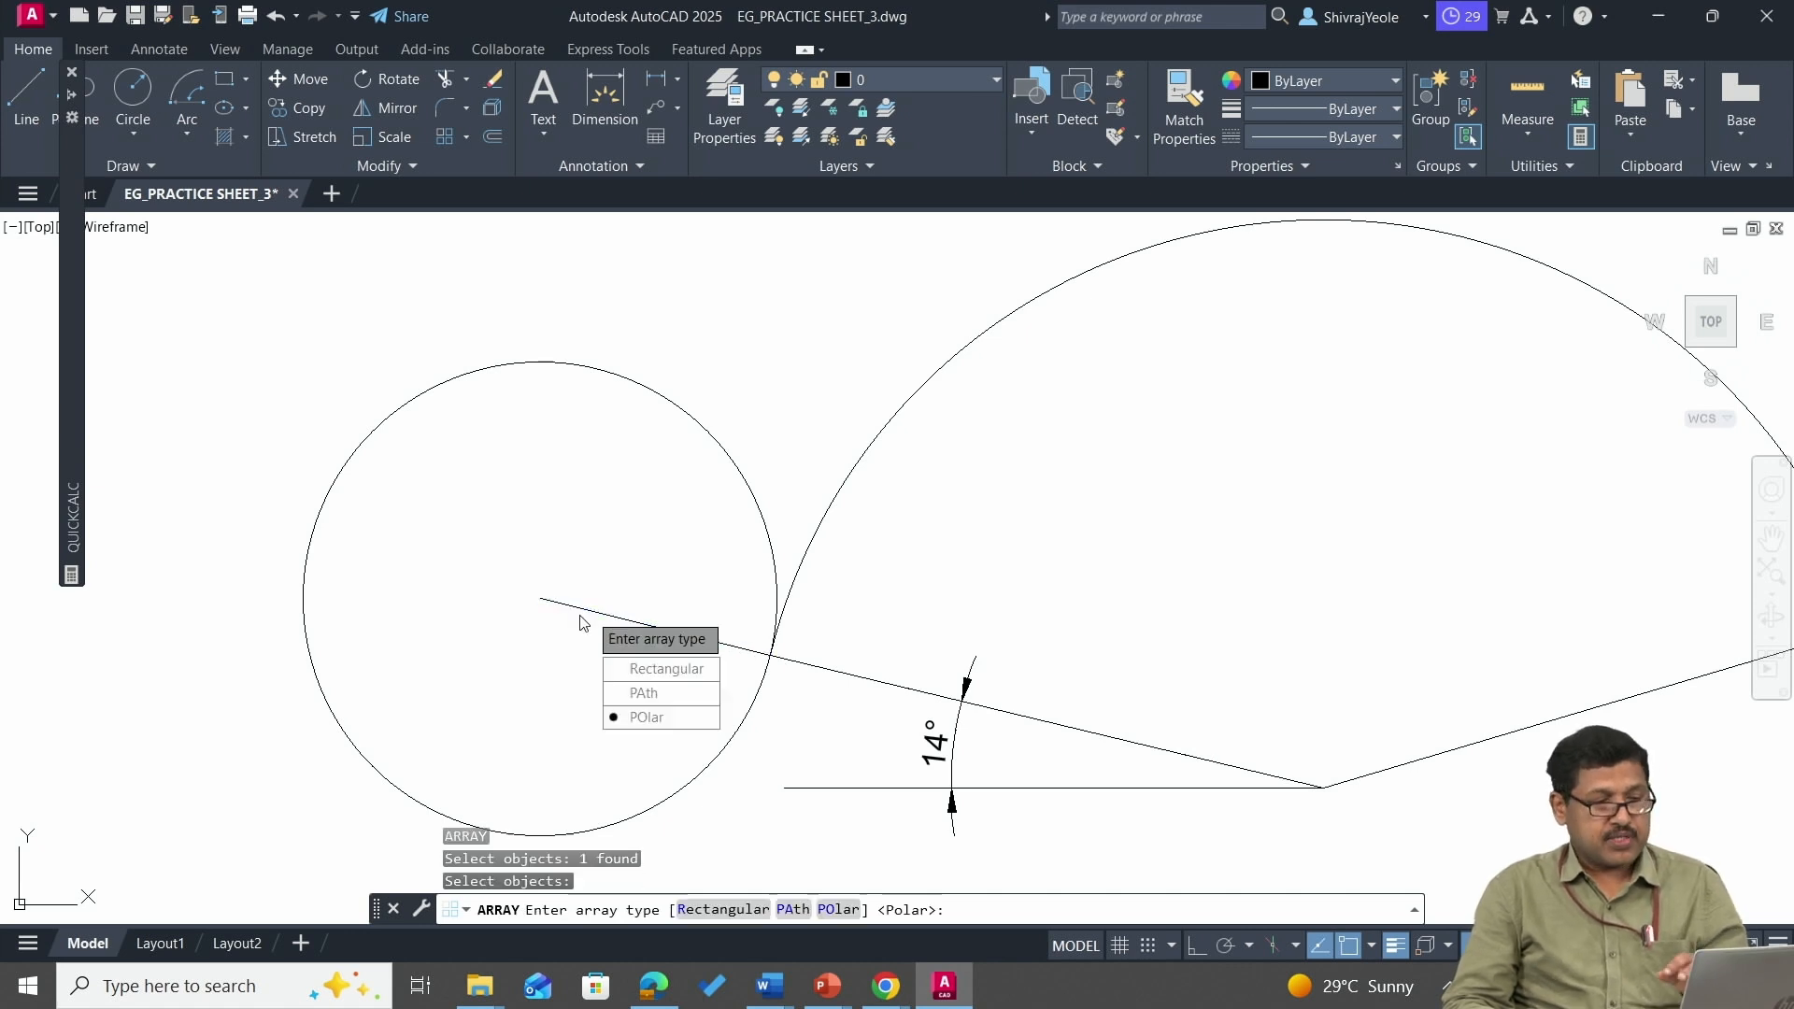
click(670, 721)
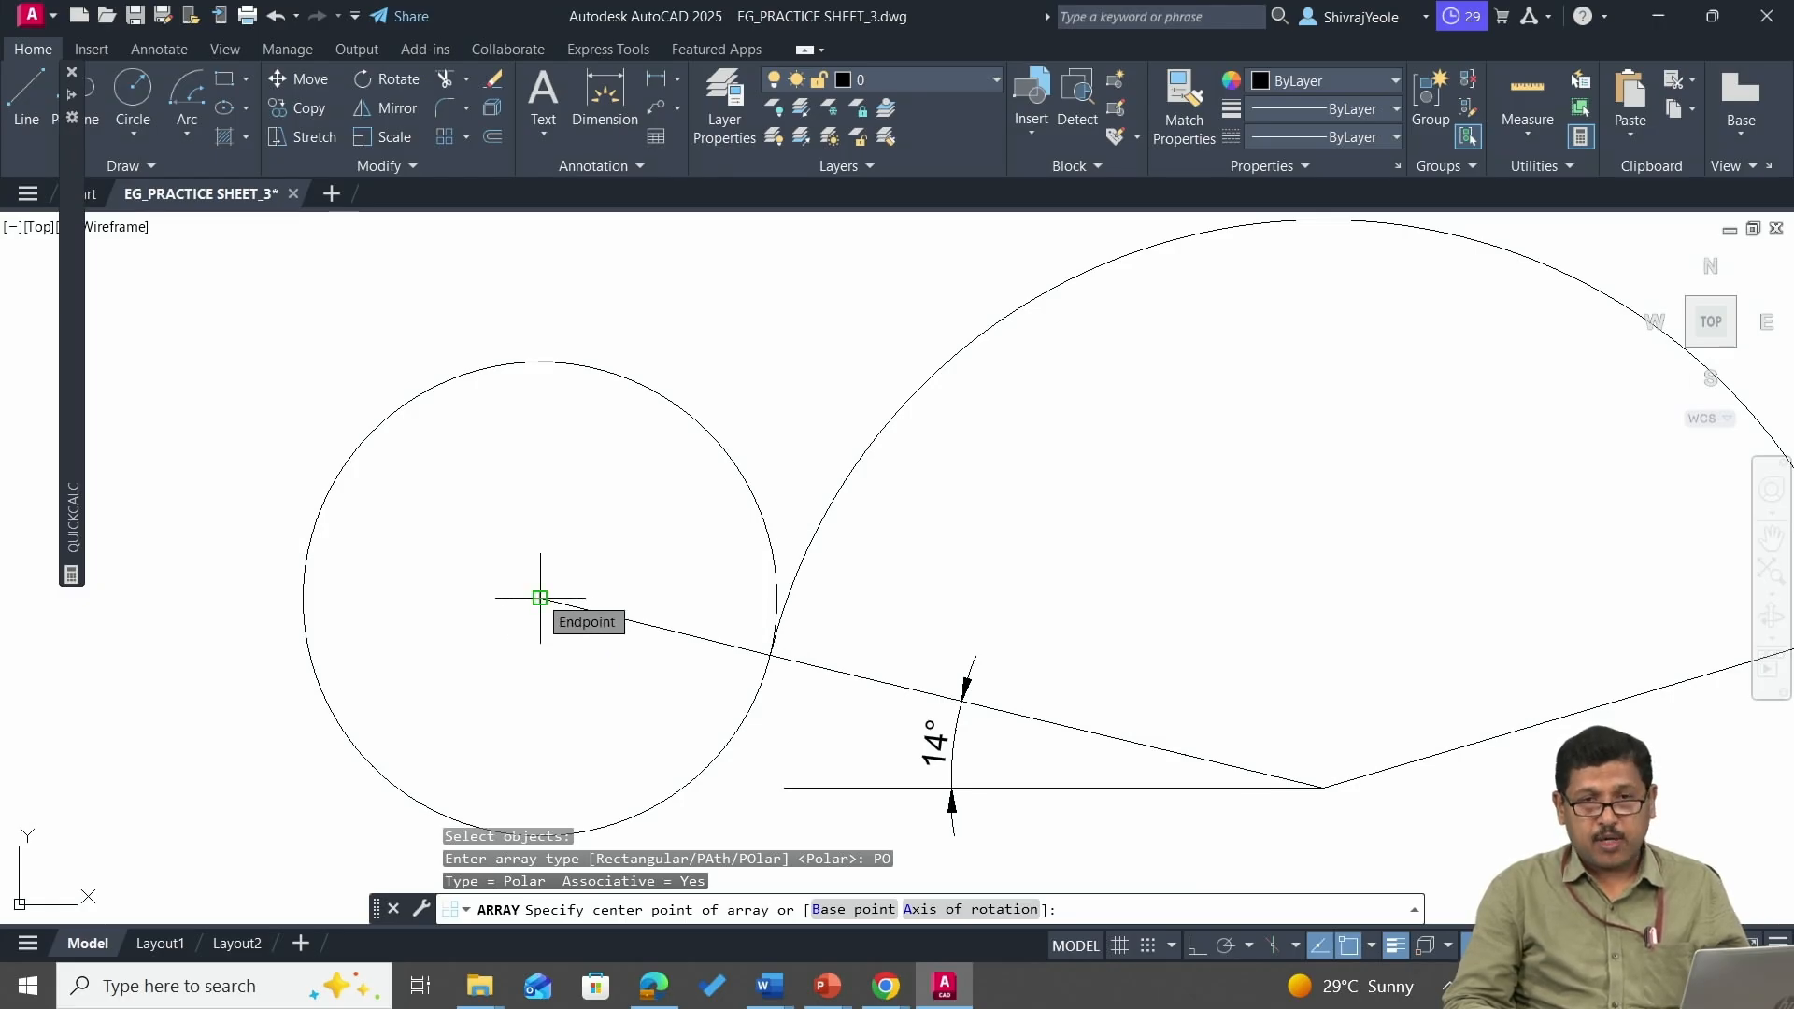
click(541, 598)
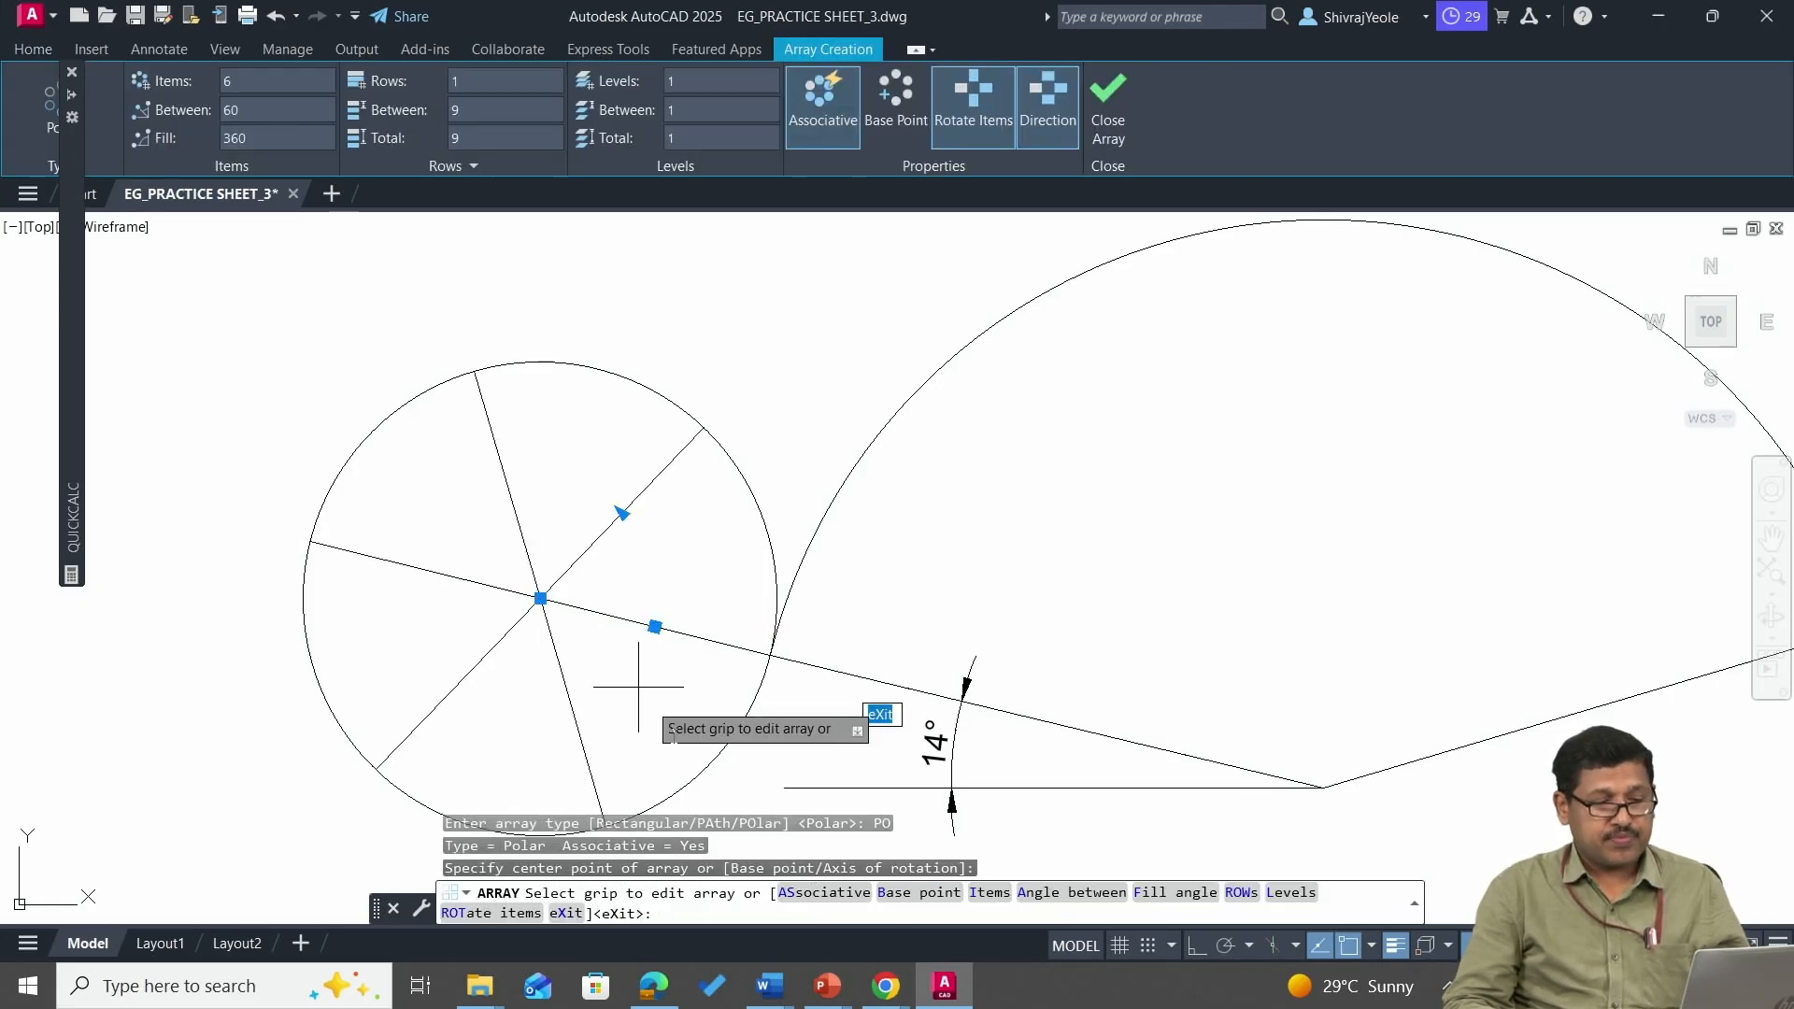
Set the polar array to 8 items and finish it, dividing the rolling circle into equal sectors.
click(990, 893)
text(8)
key(Return)
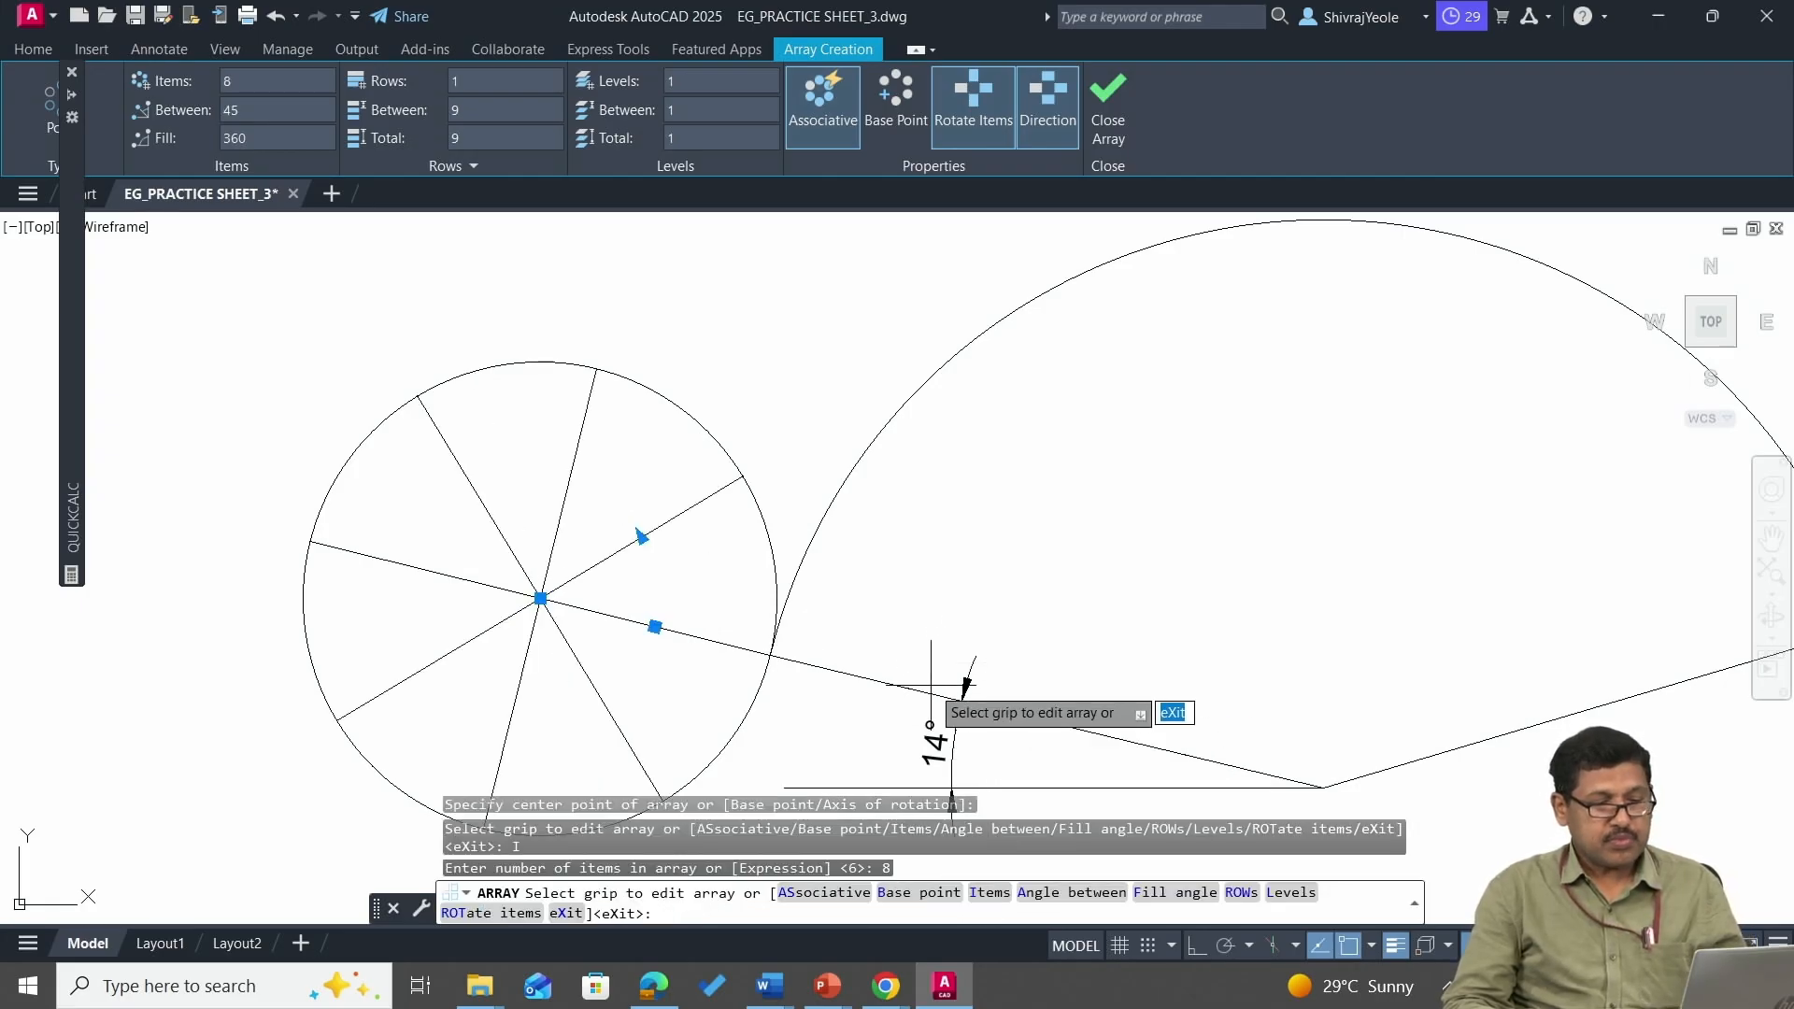
key(Return)
Divide the directing arc into 8 equal segments with the Divide command.
scroll(992, 654, down, 2)
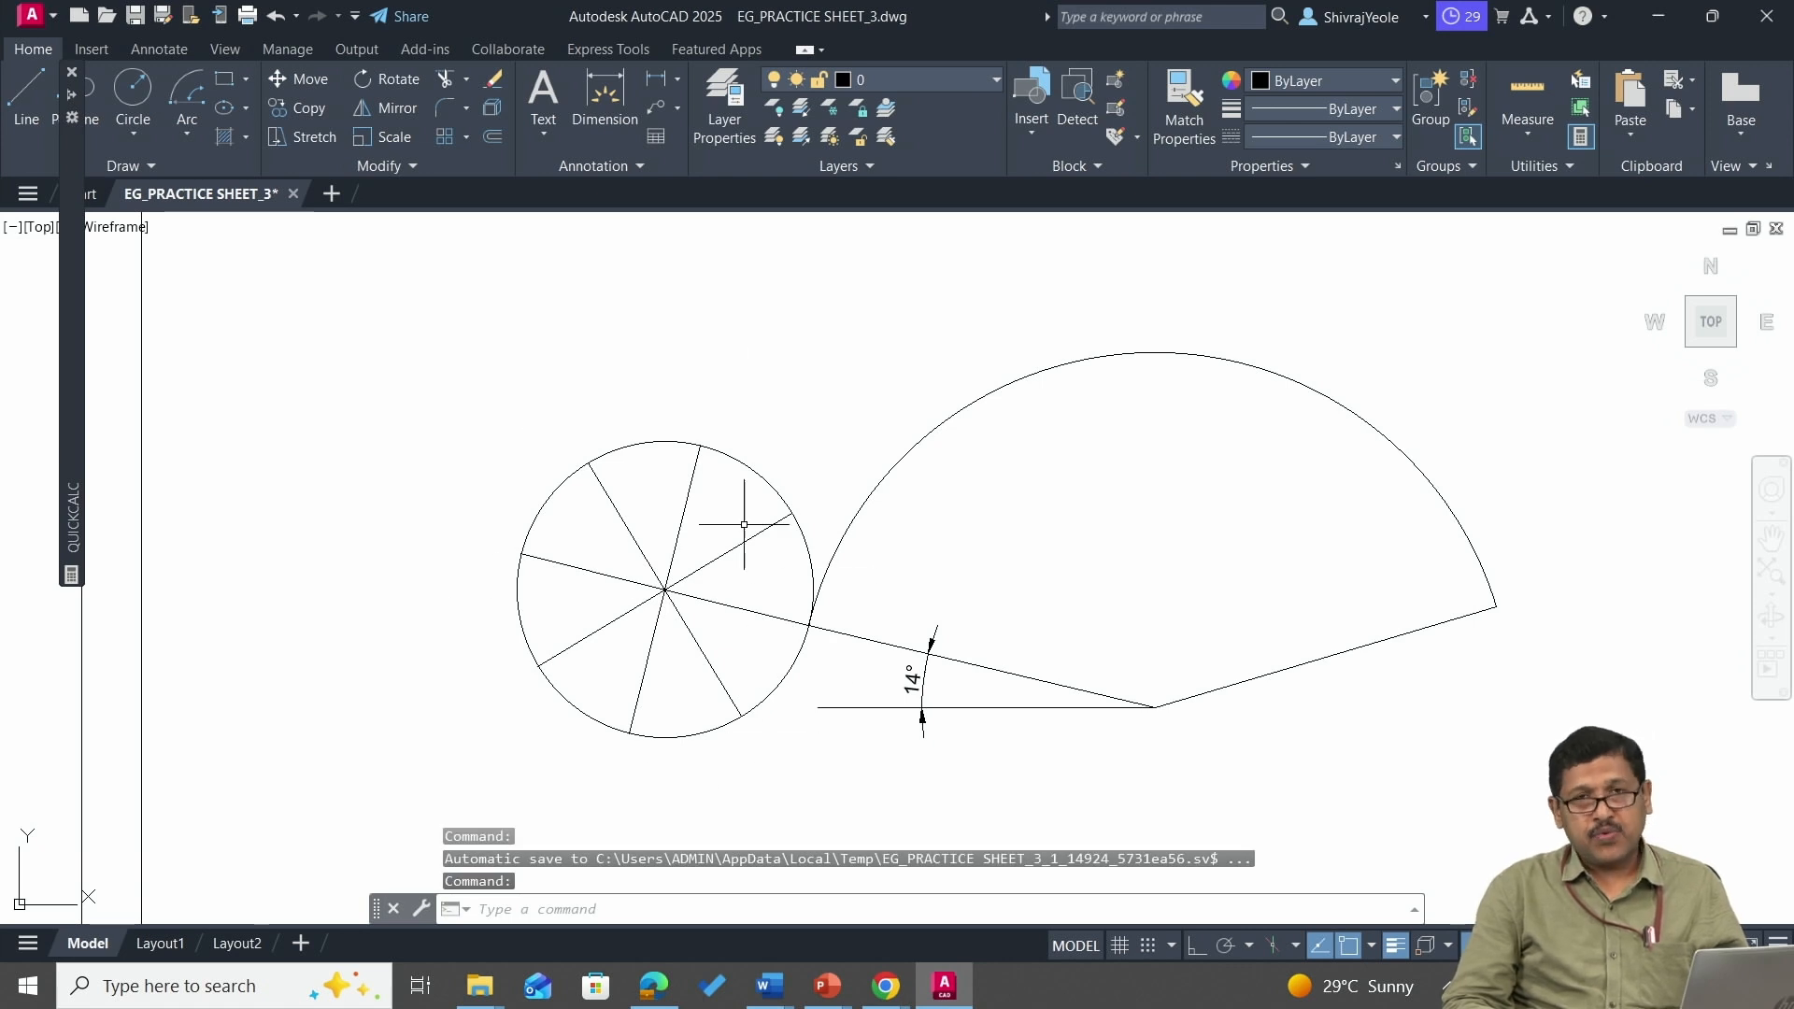
click(973, 402)
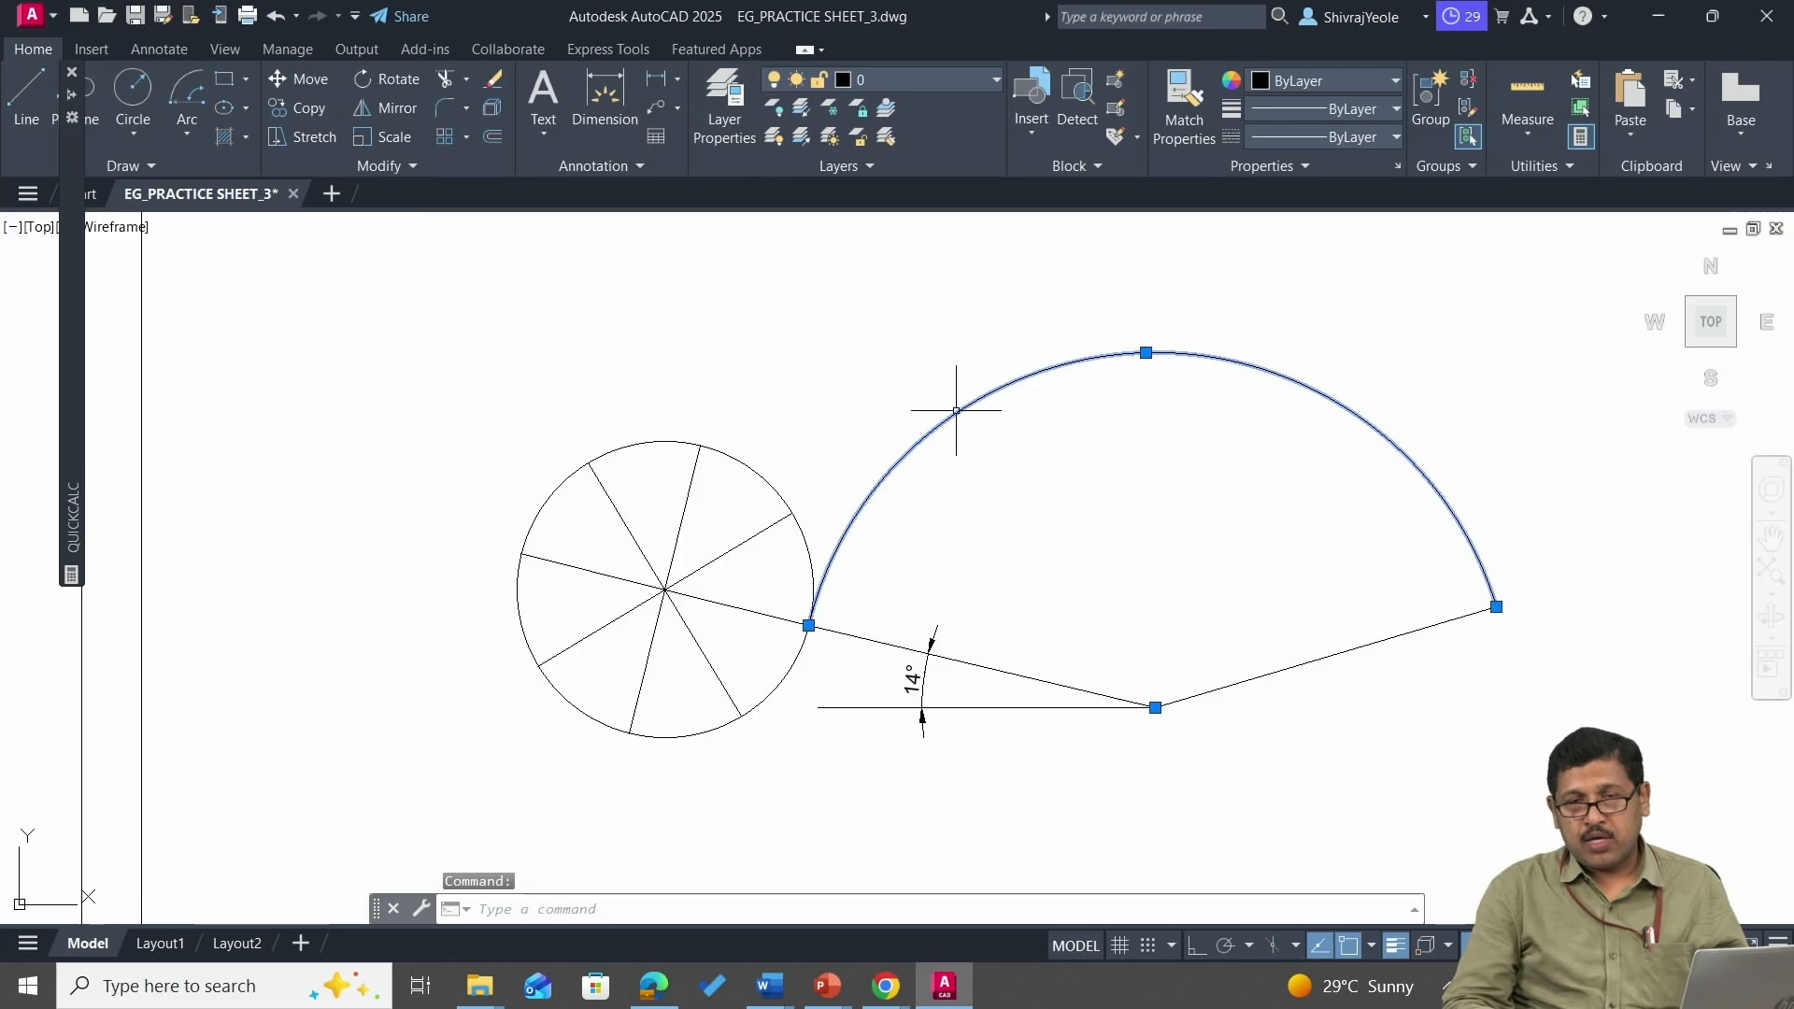
key(Escape)
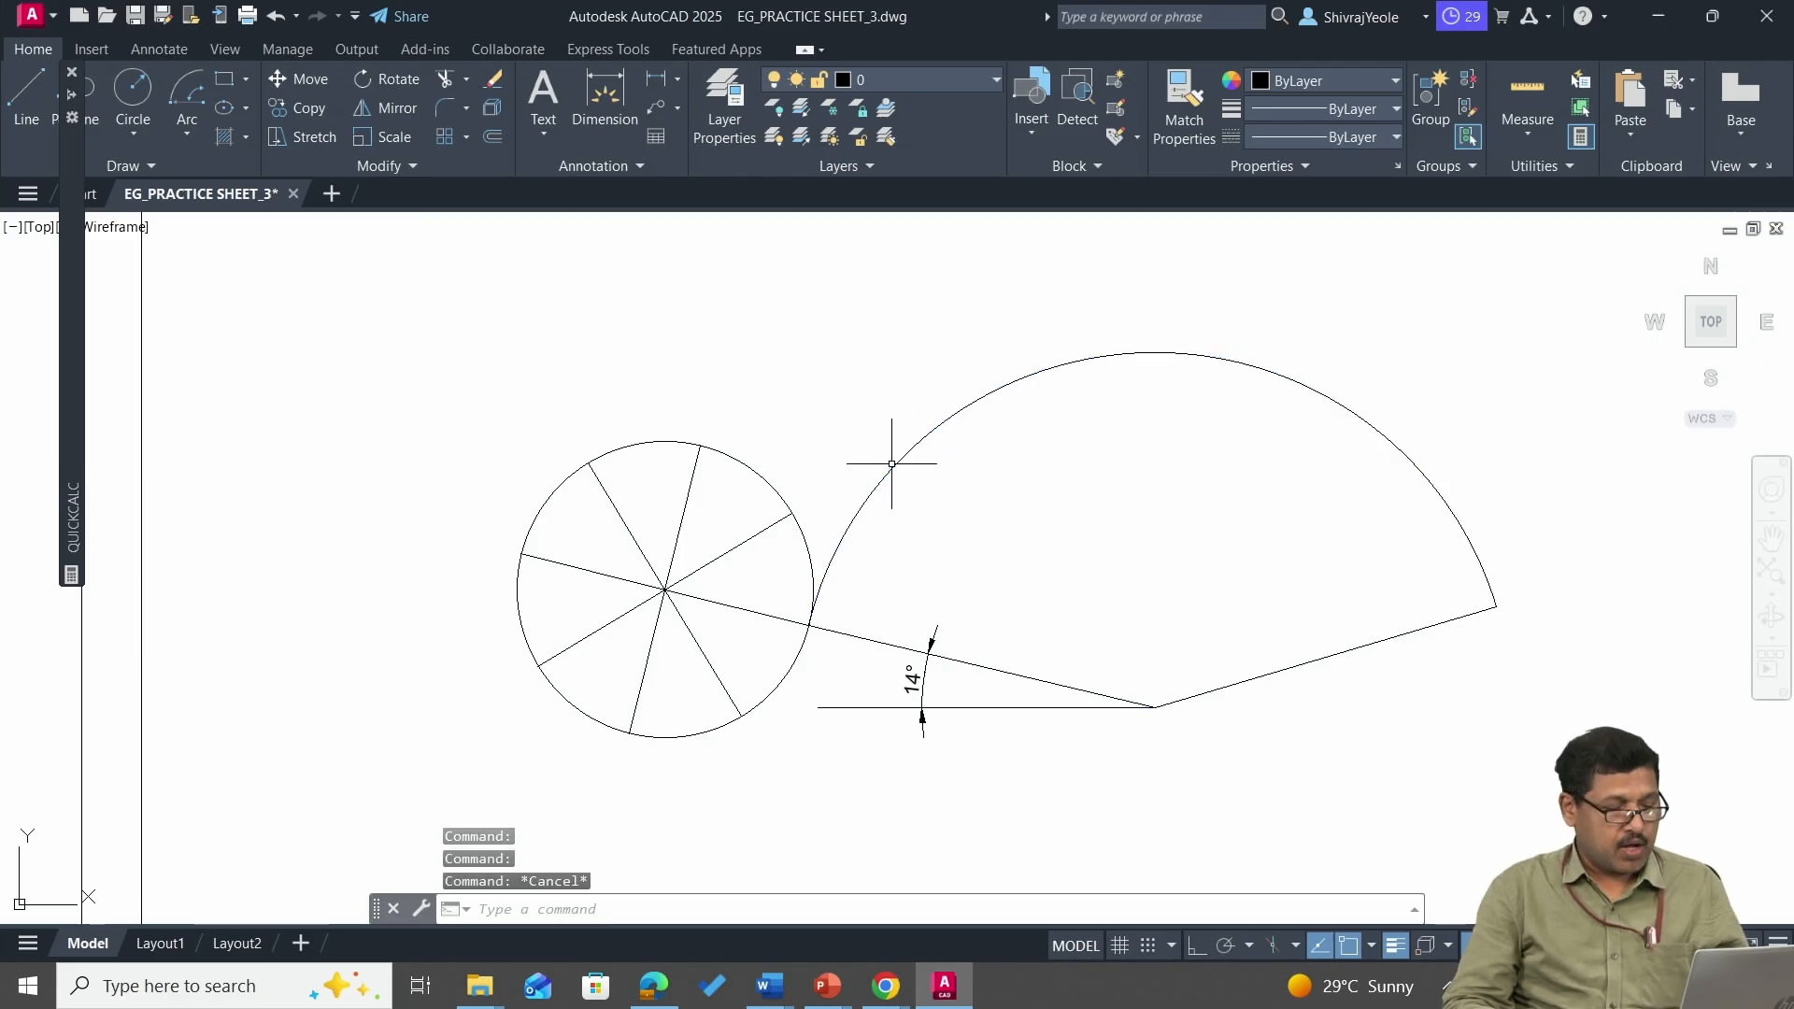
text(D)
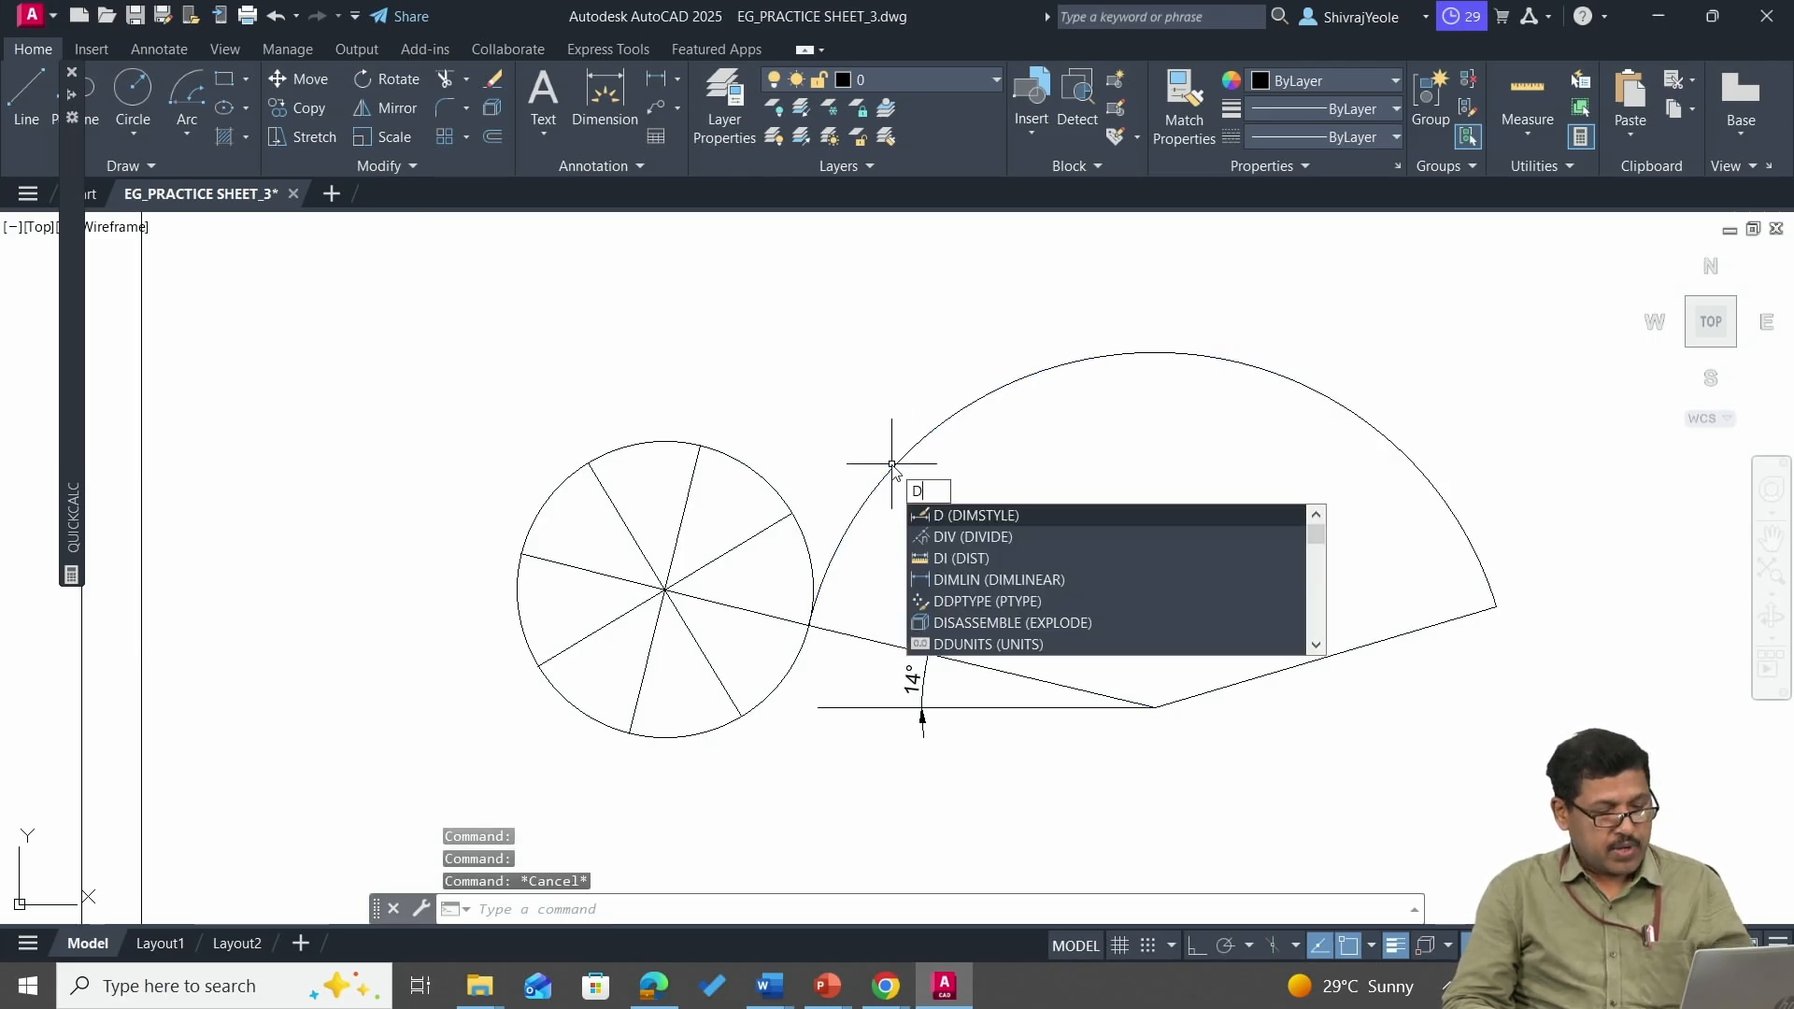
text(IV)
key(Return)
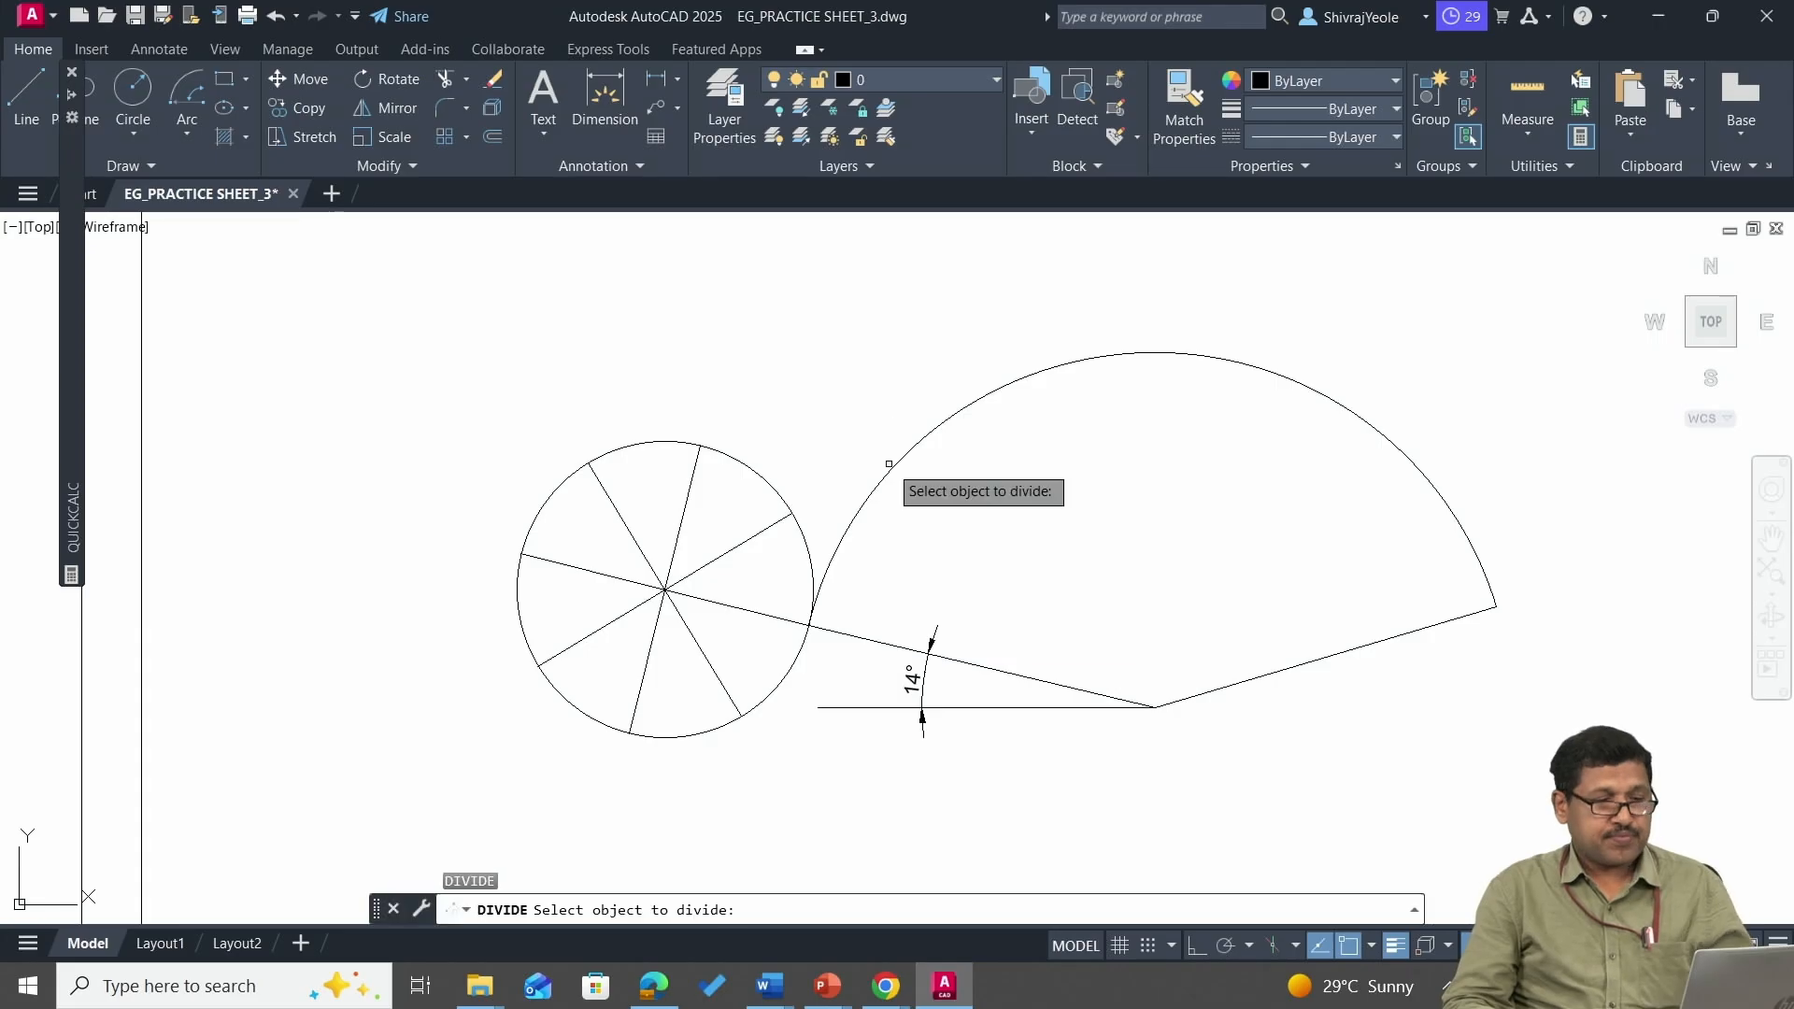
click(898, 461)
text(8)
key(Return)
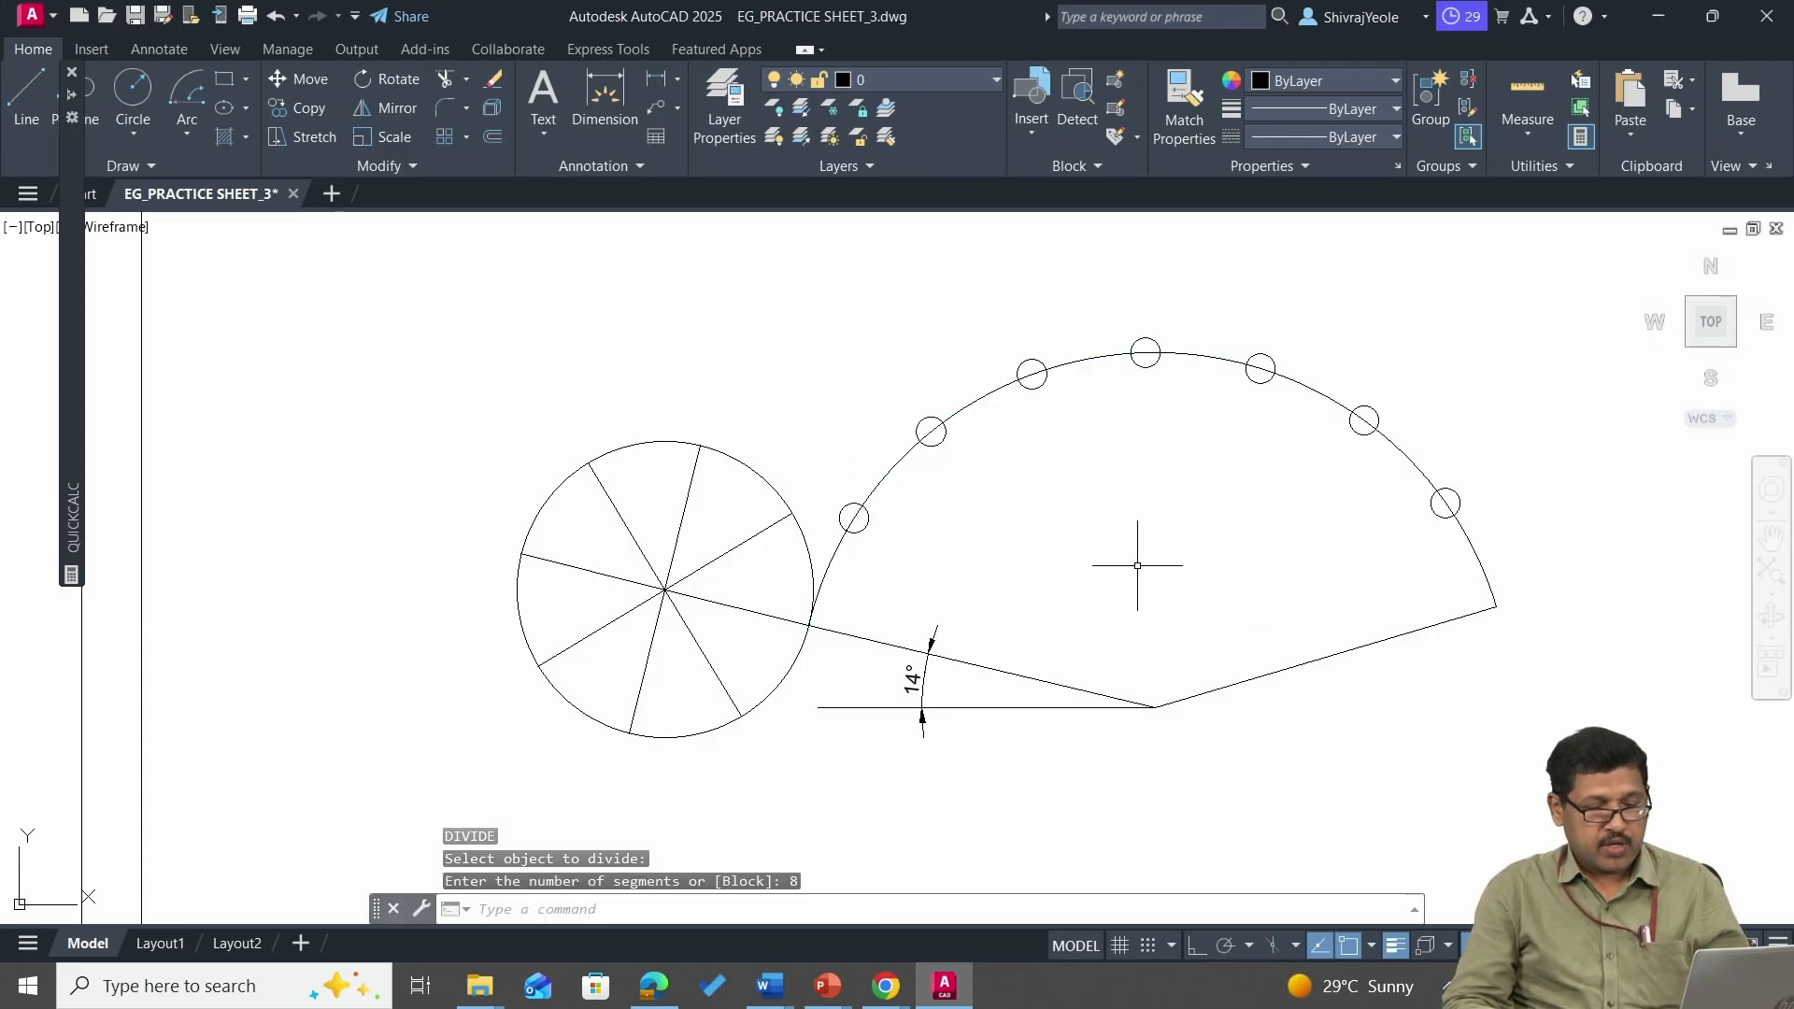
Draw connected lines joining the first three division points from the directing arc's left end to the arc's center.
text(L)
key(Return)
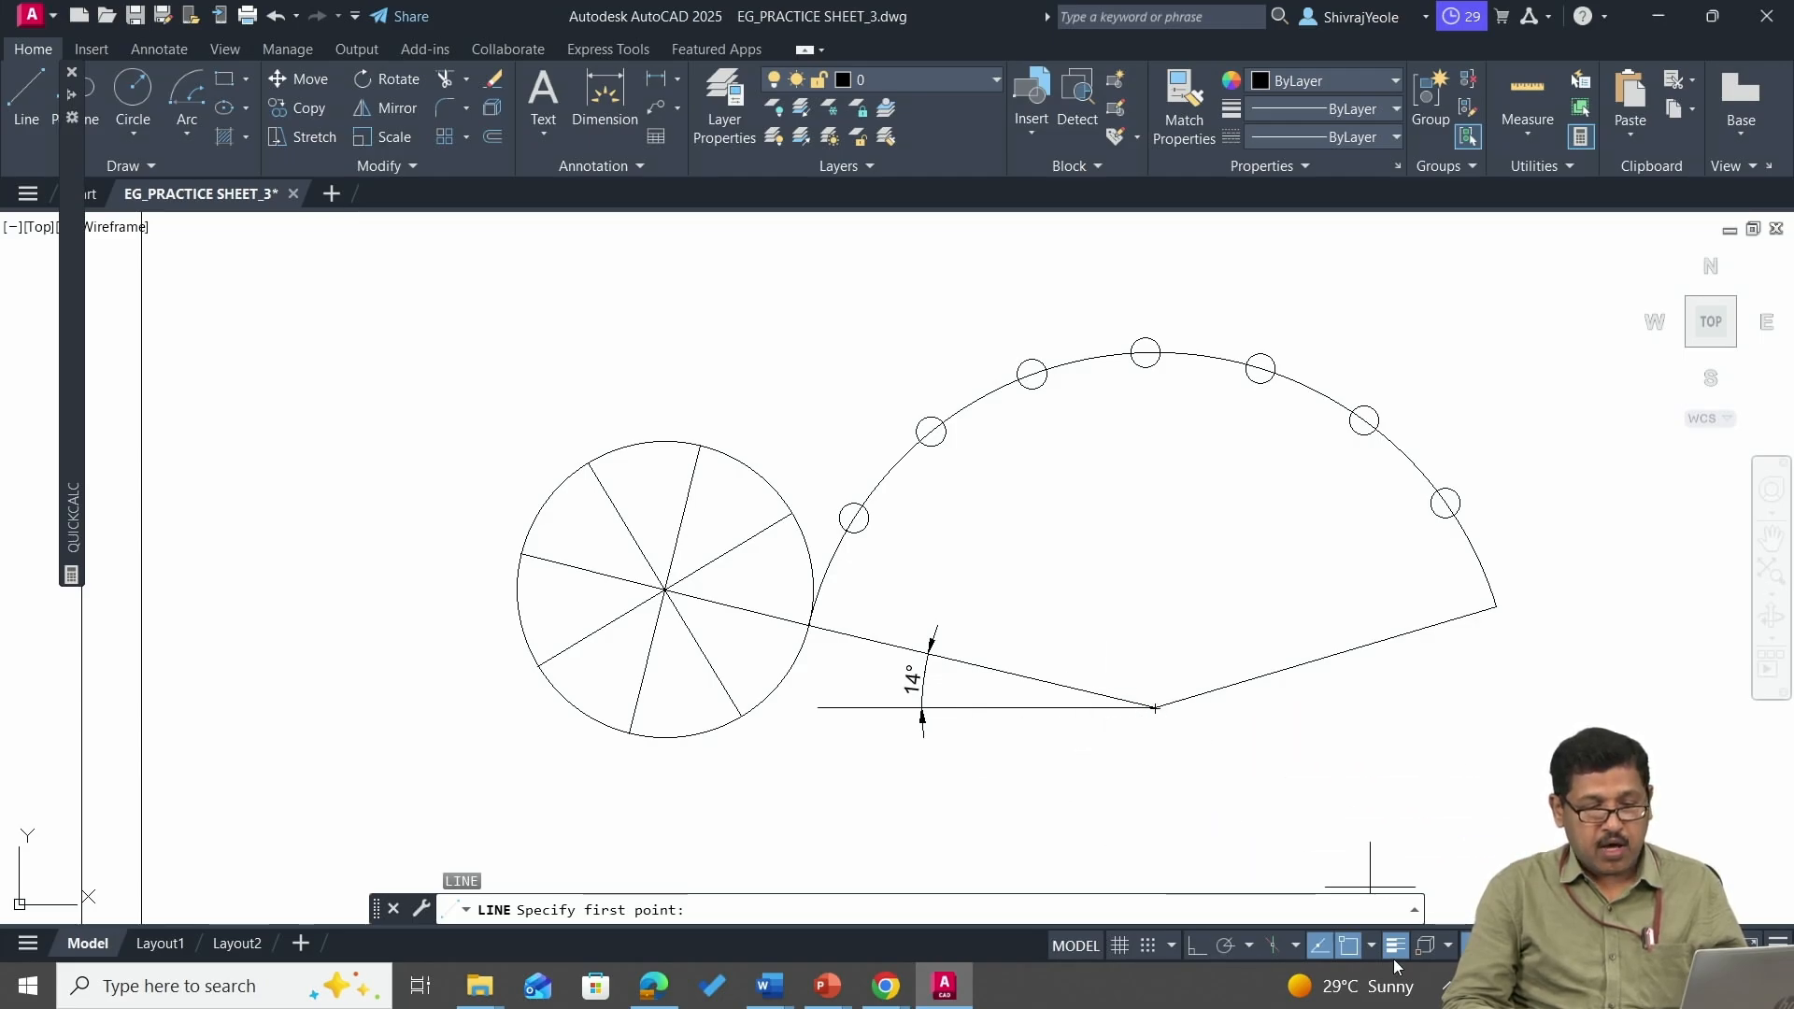
click(1373, 947)
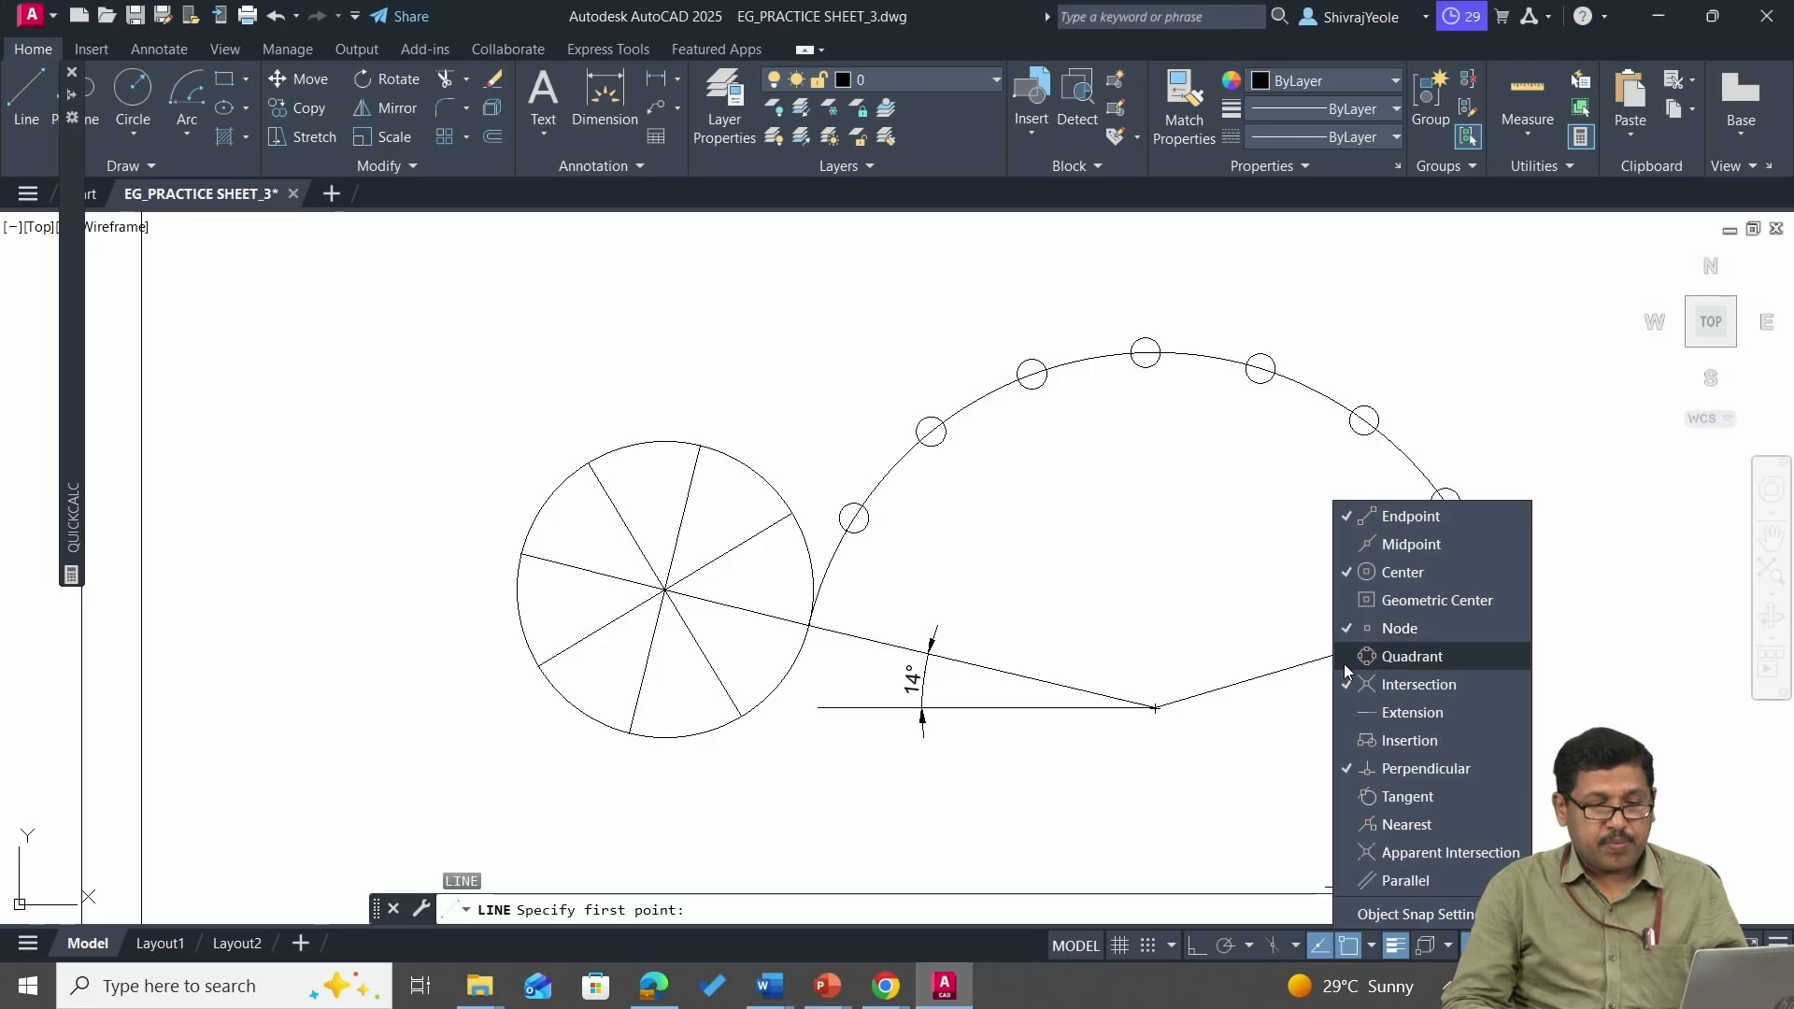
click(1266, 757)
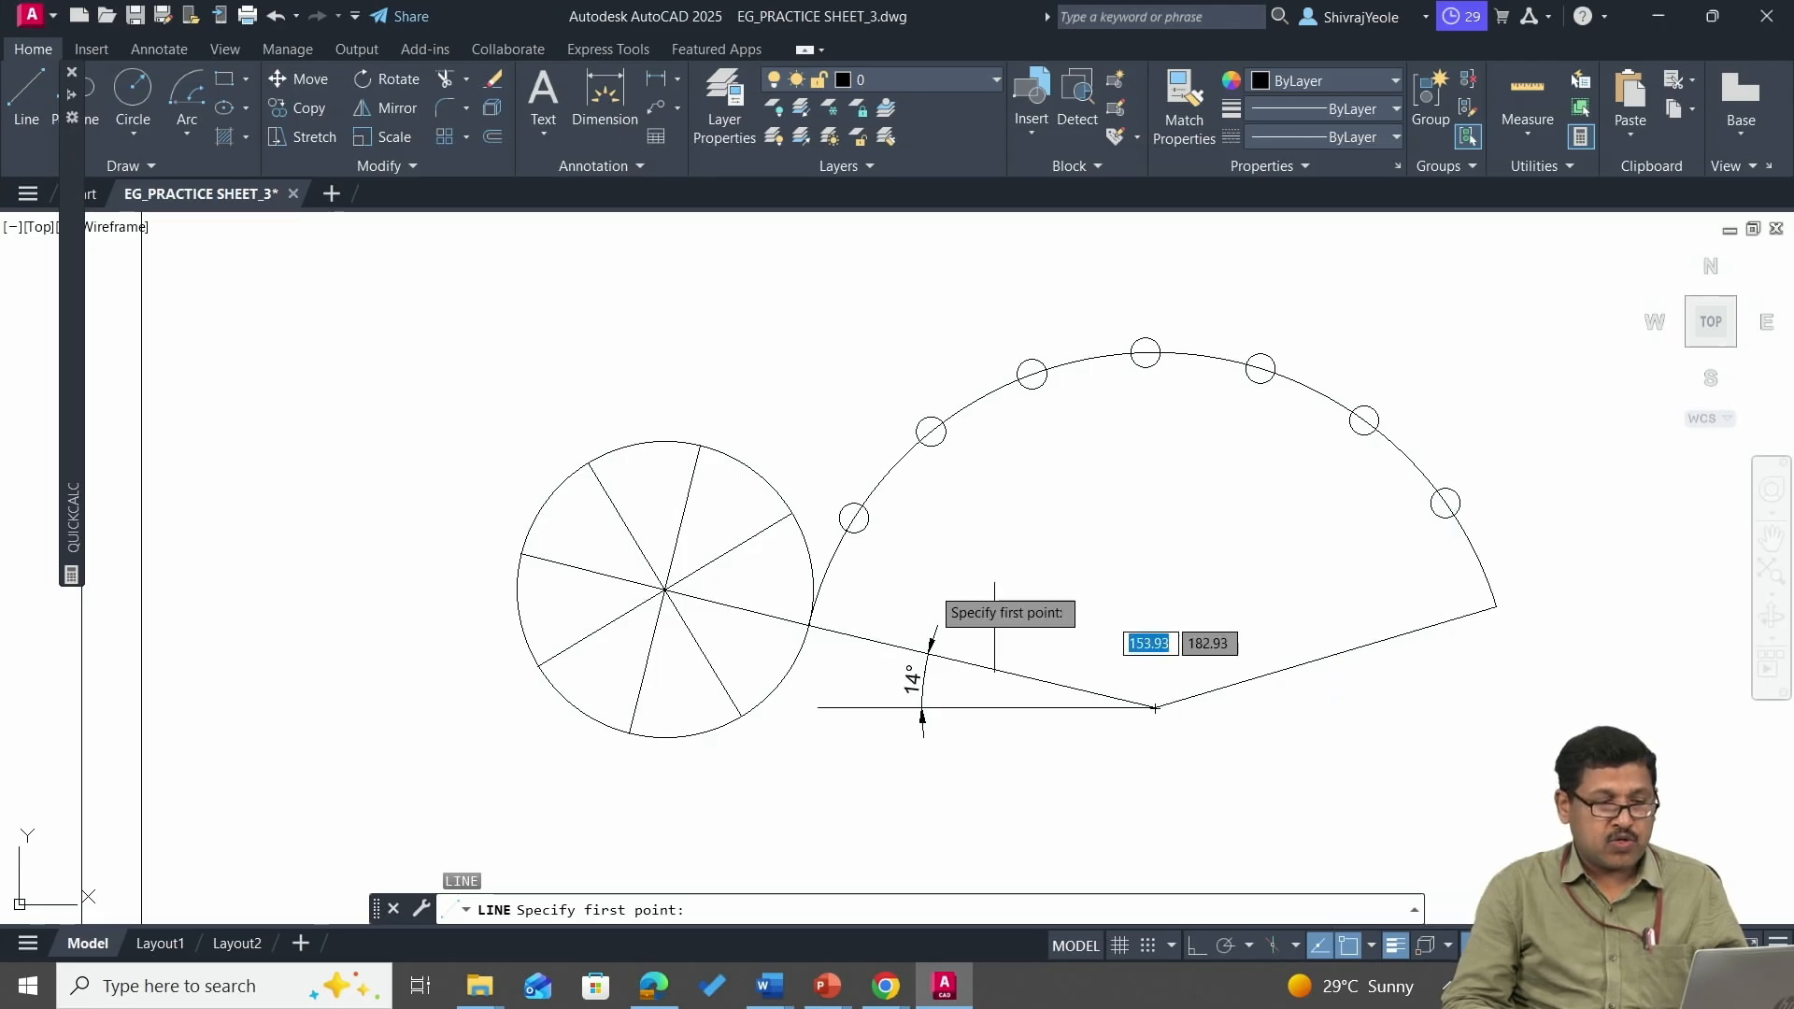
click(854, 517)
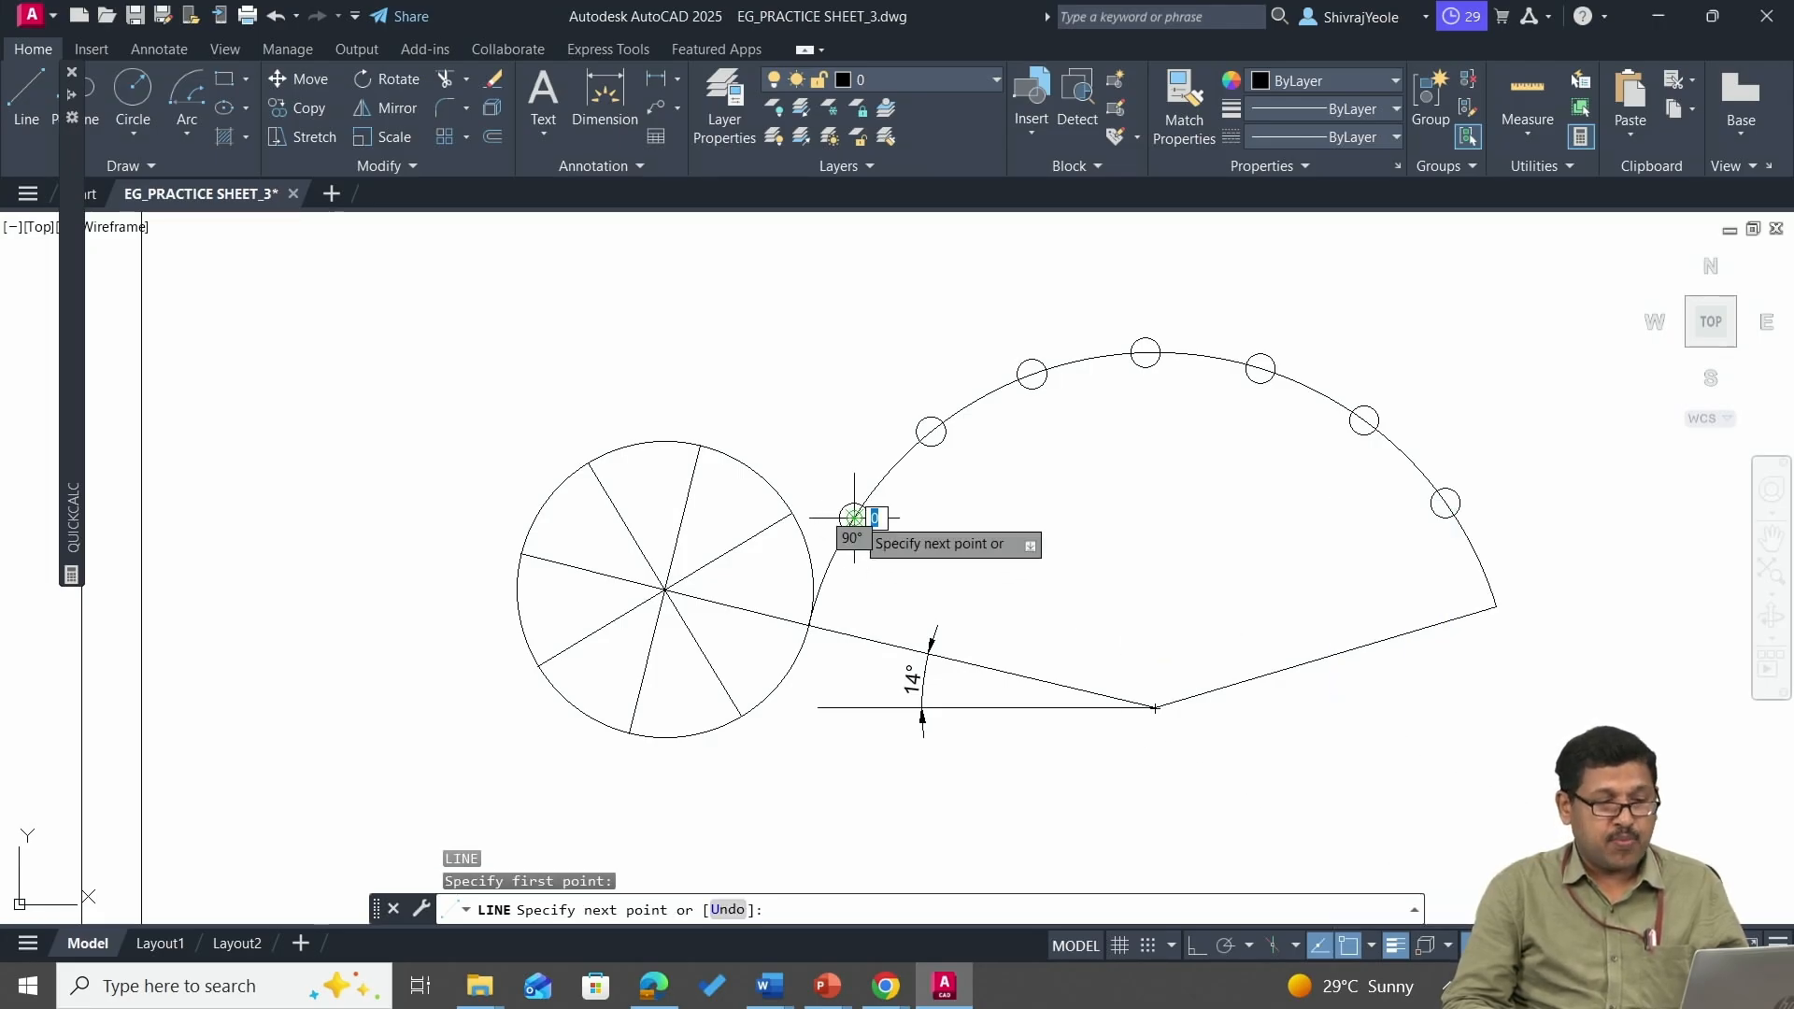
click(1155, 708)
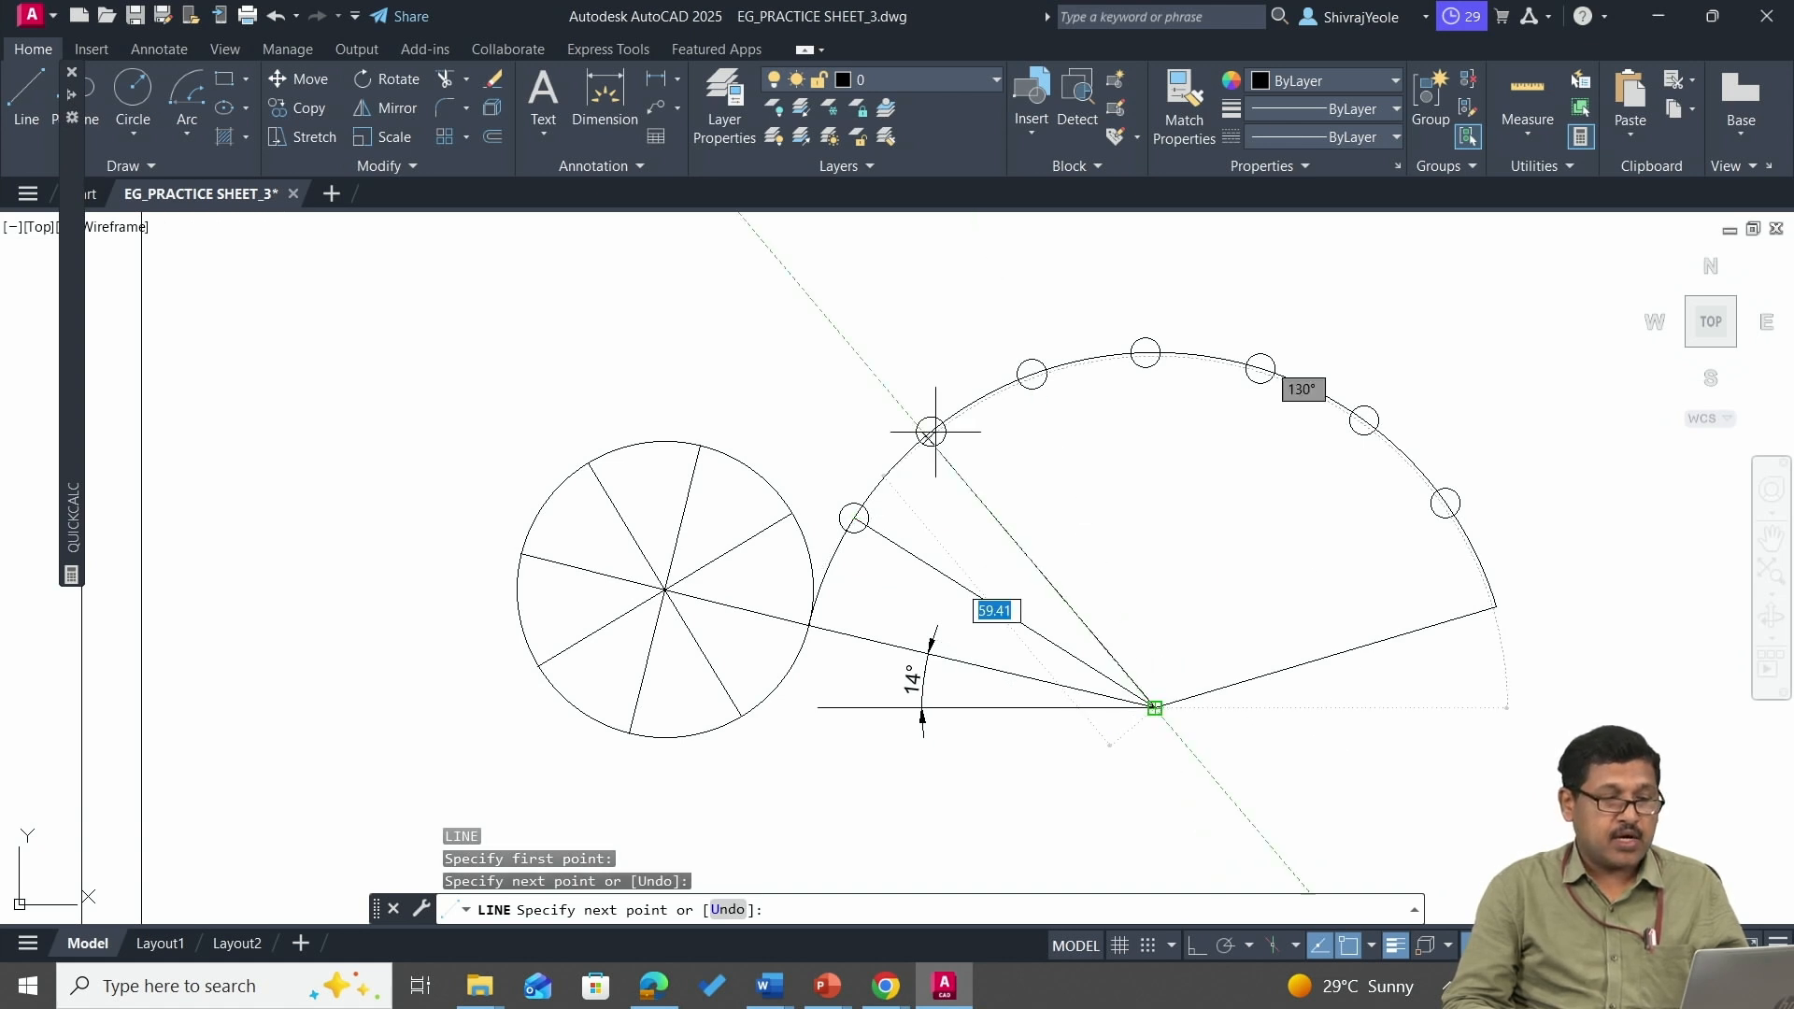
click(931, 432)
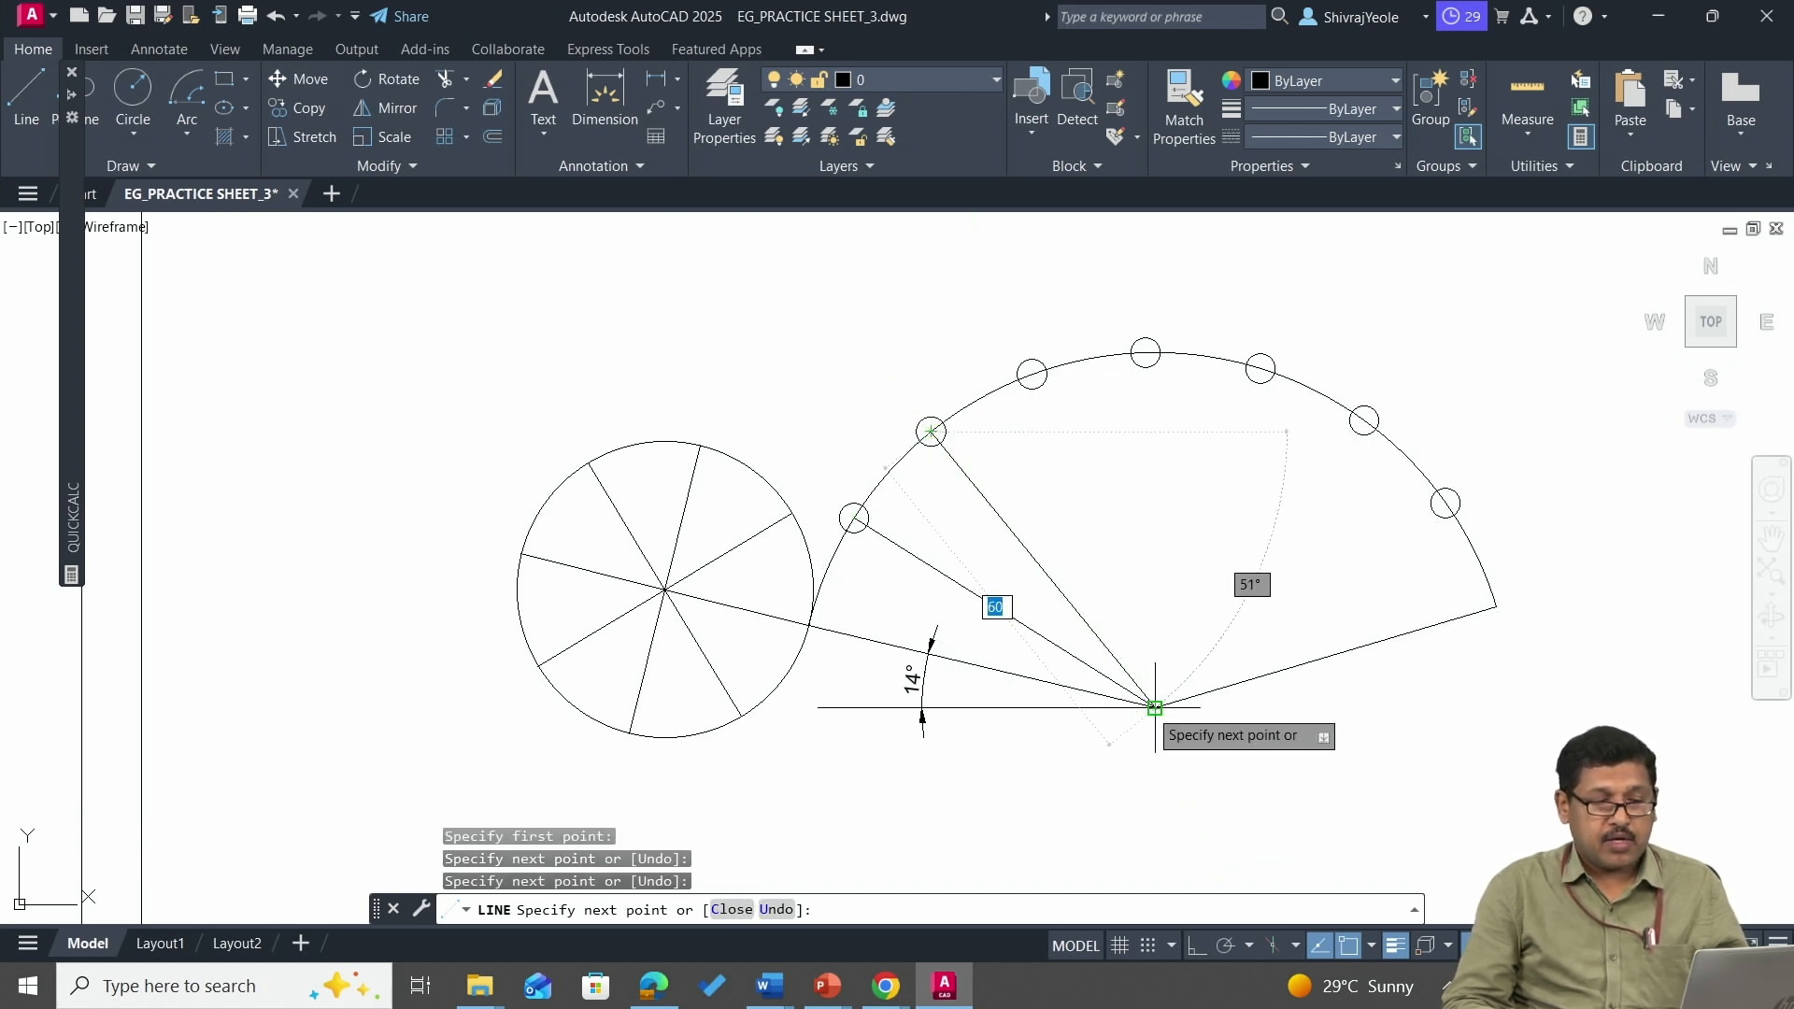
click(1155, 708)
click(1032, 373)
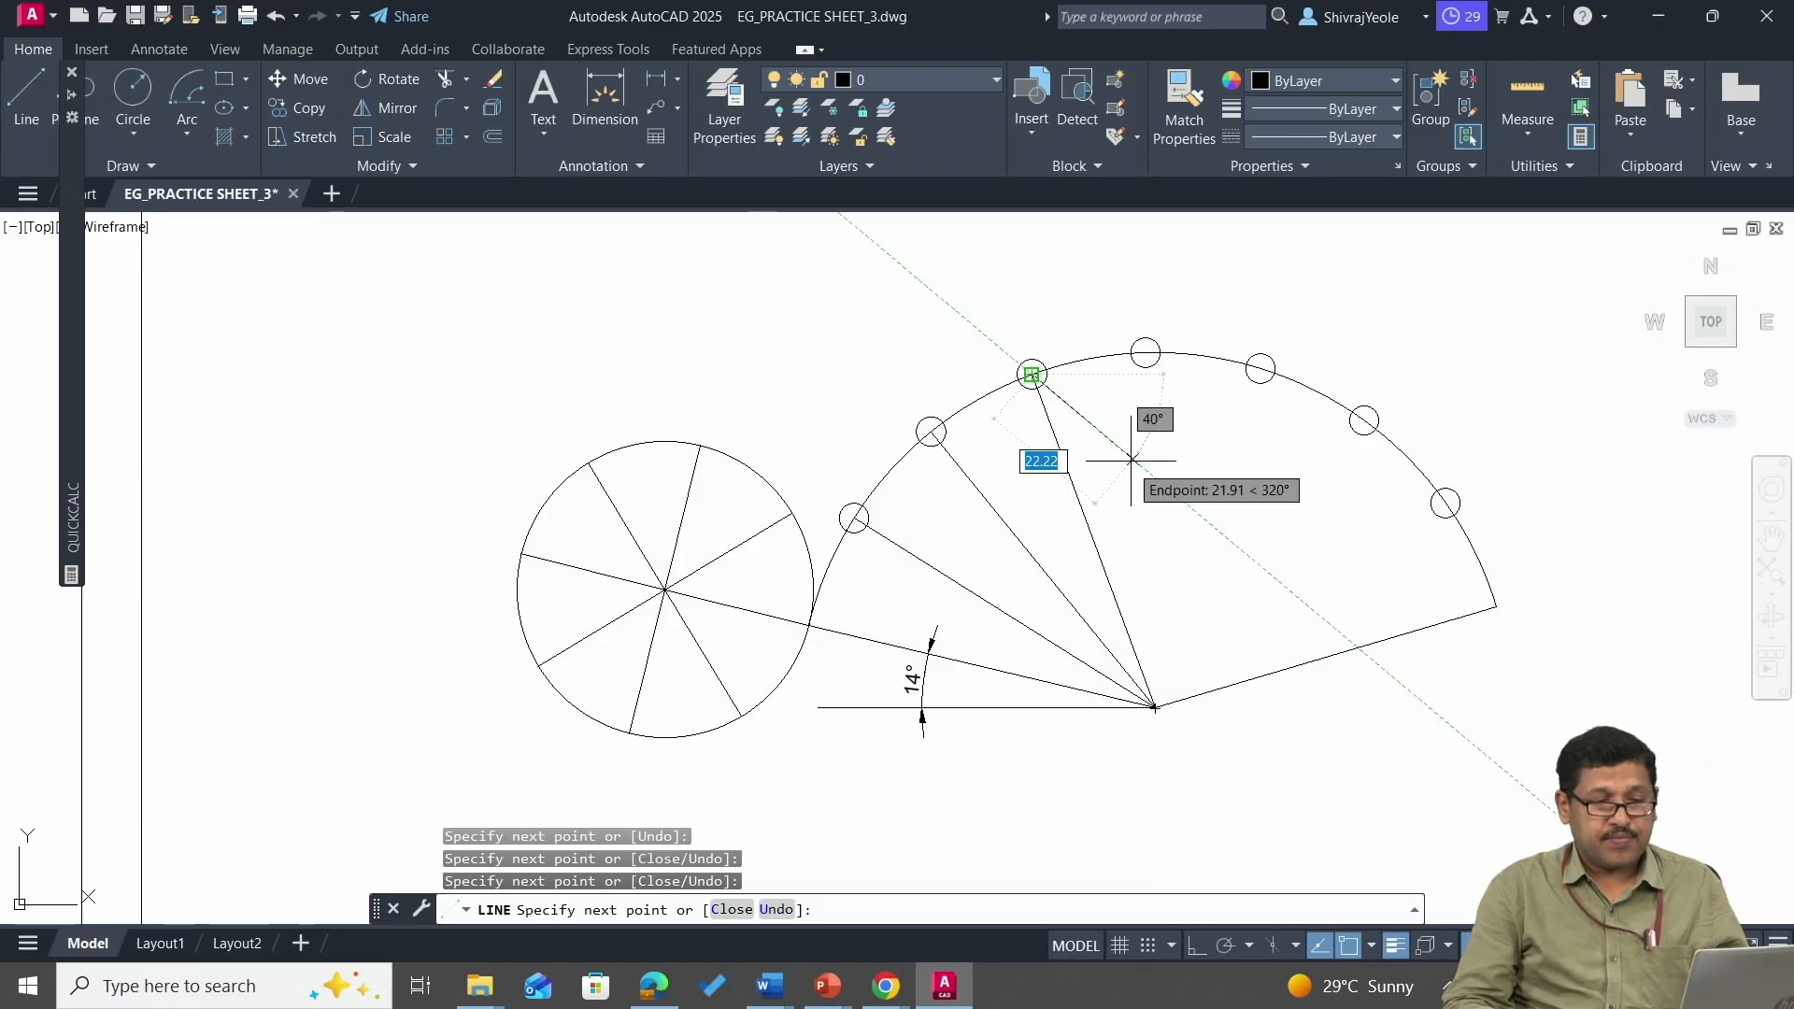
Continue the connected lines between the arc's center and its remaining four division points, and finish the Line command.
click(1155, 708)
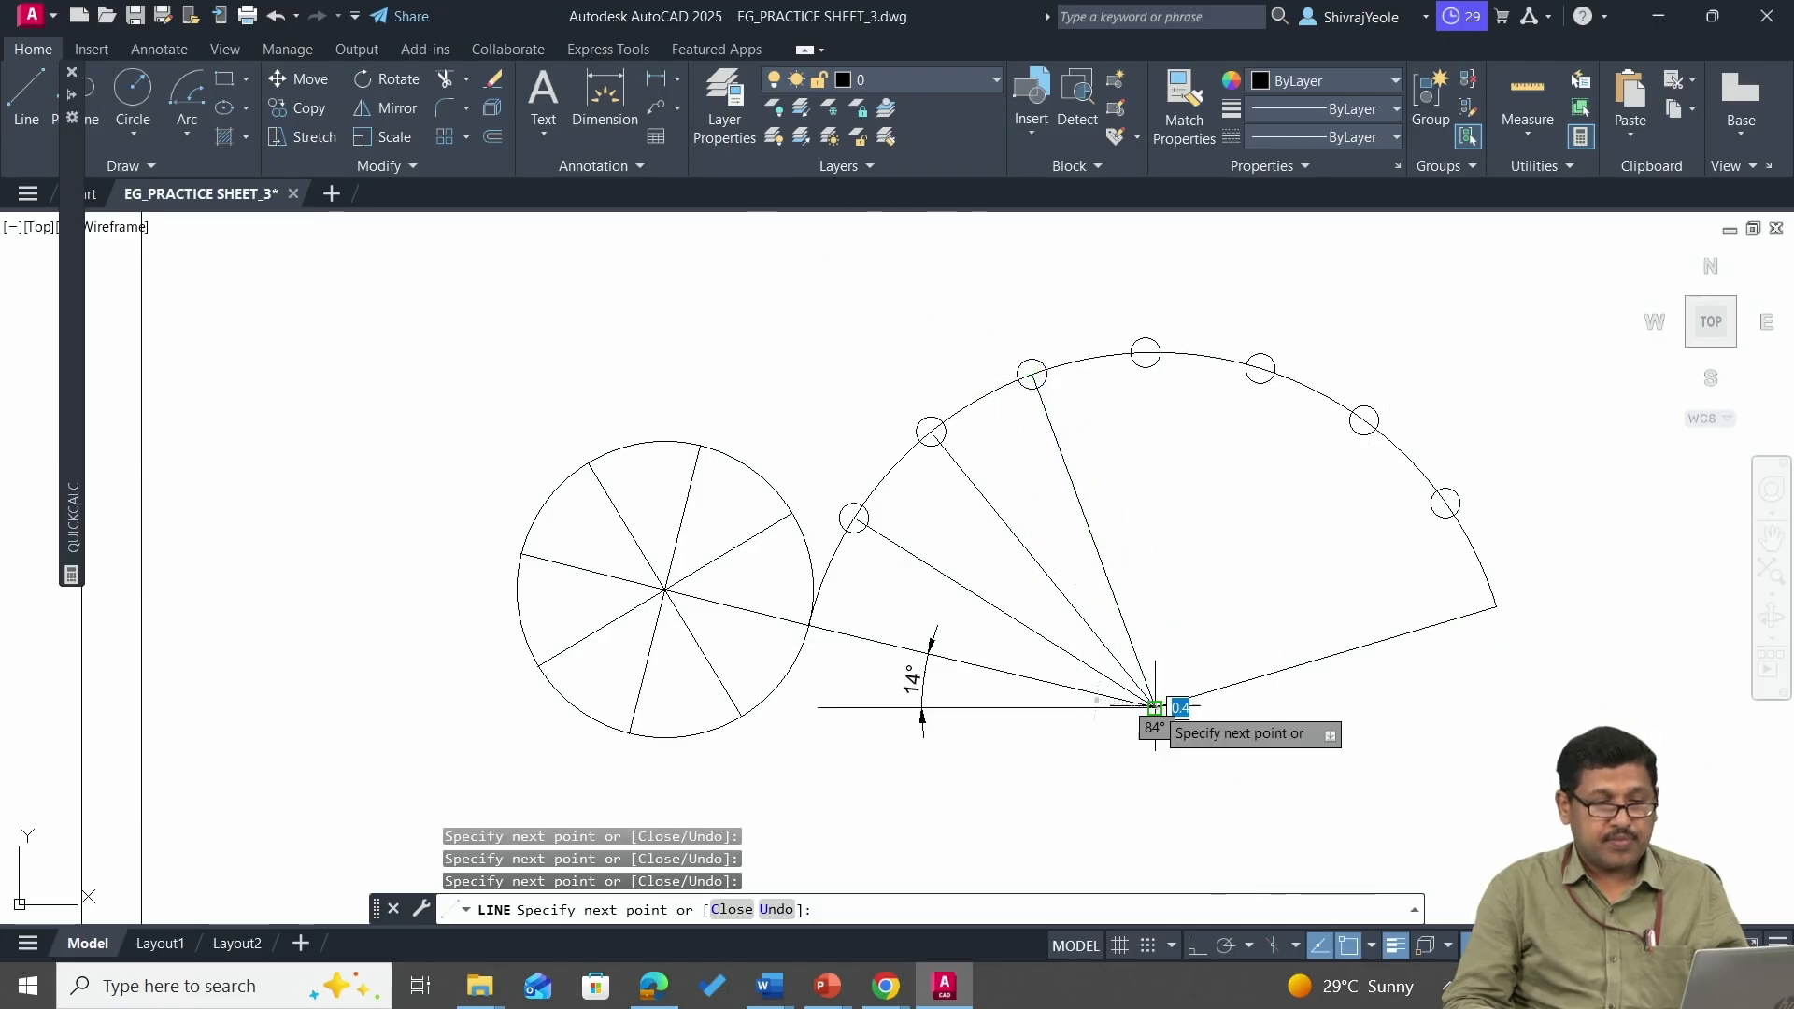
click(1145, 352)
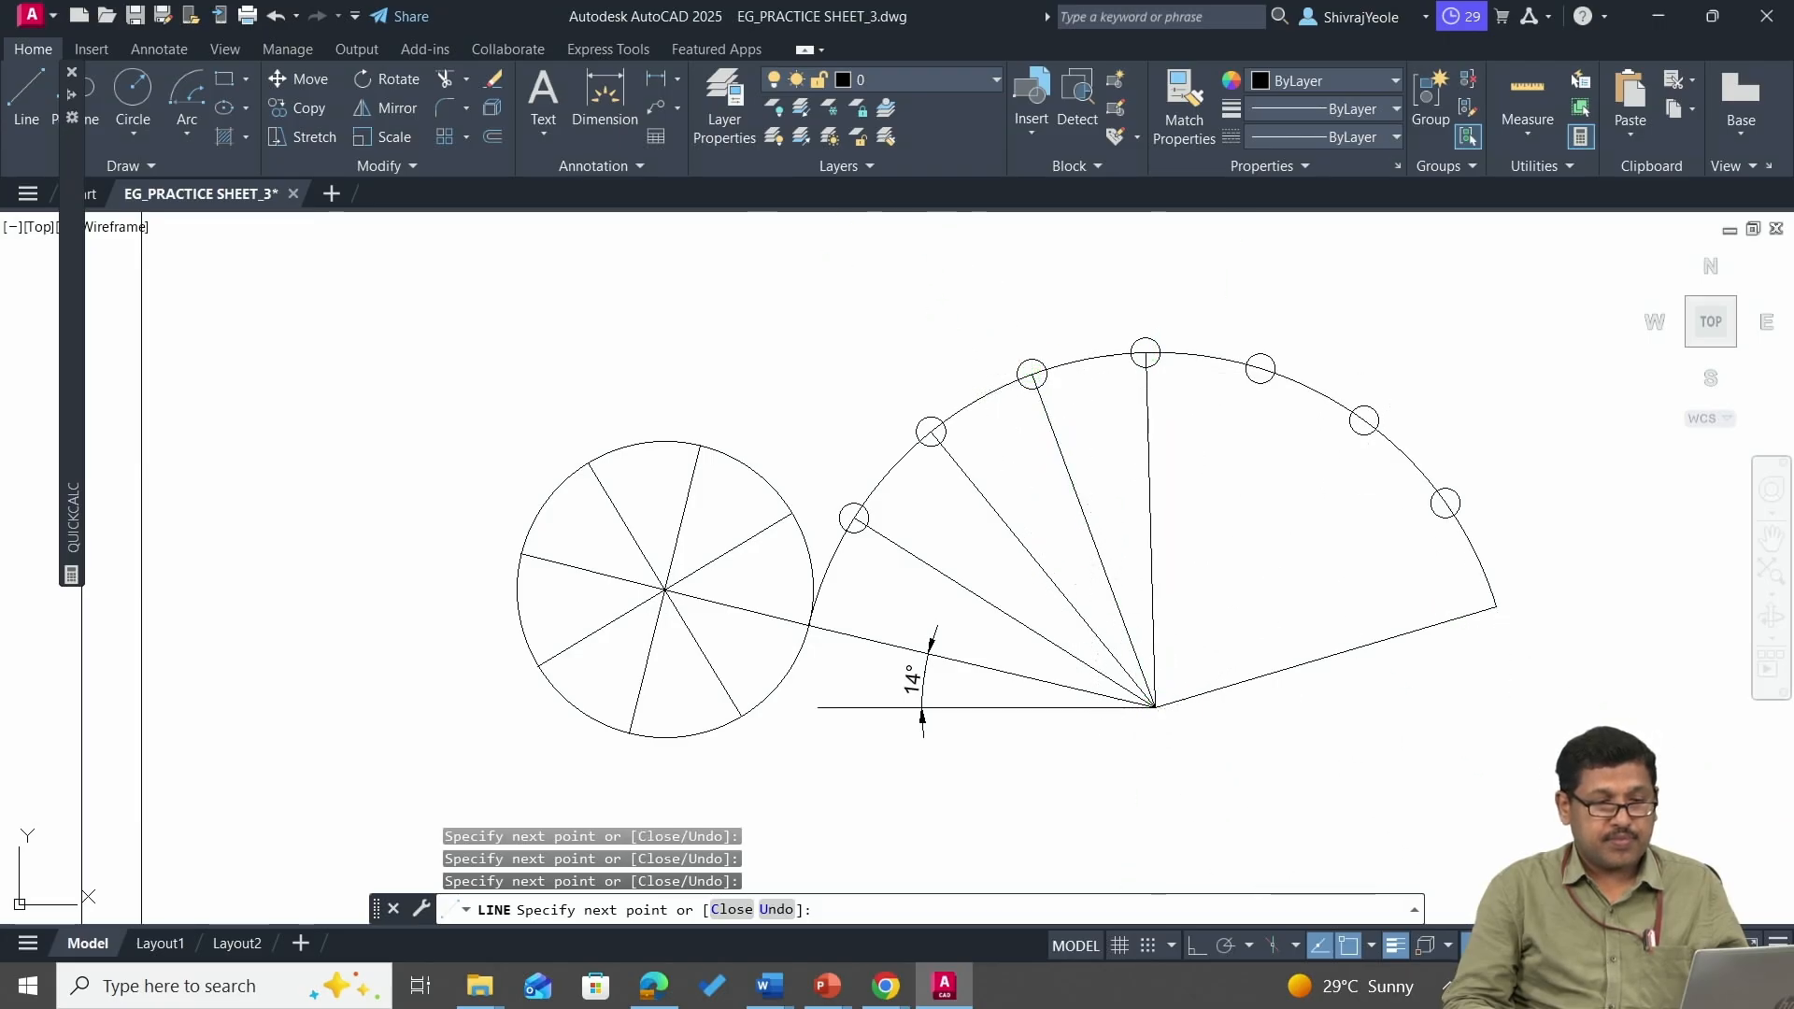
click(1155, 707)
click(1261, 369)
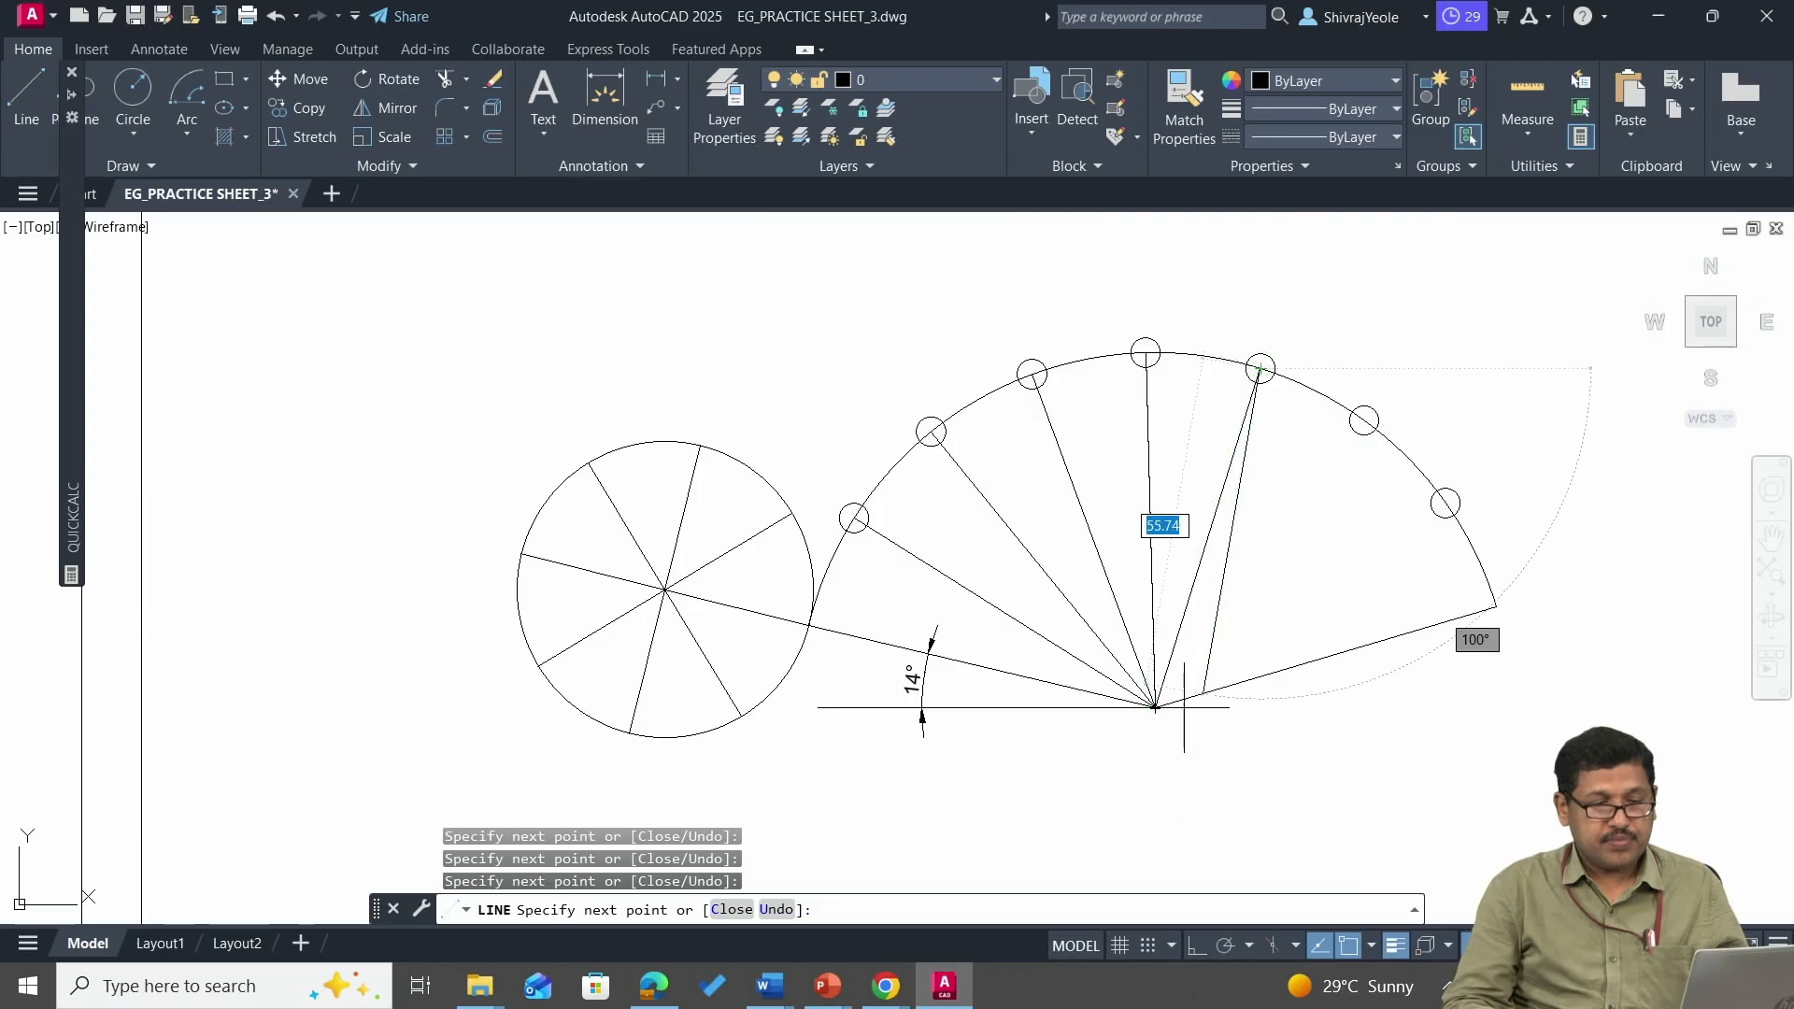
click(1155, 707)
click(1364, 420)
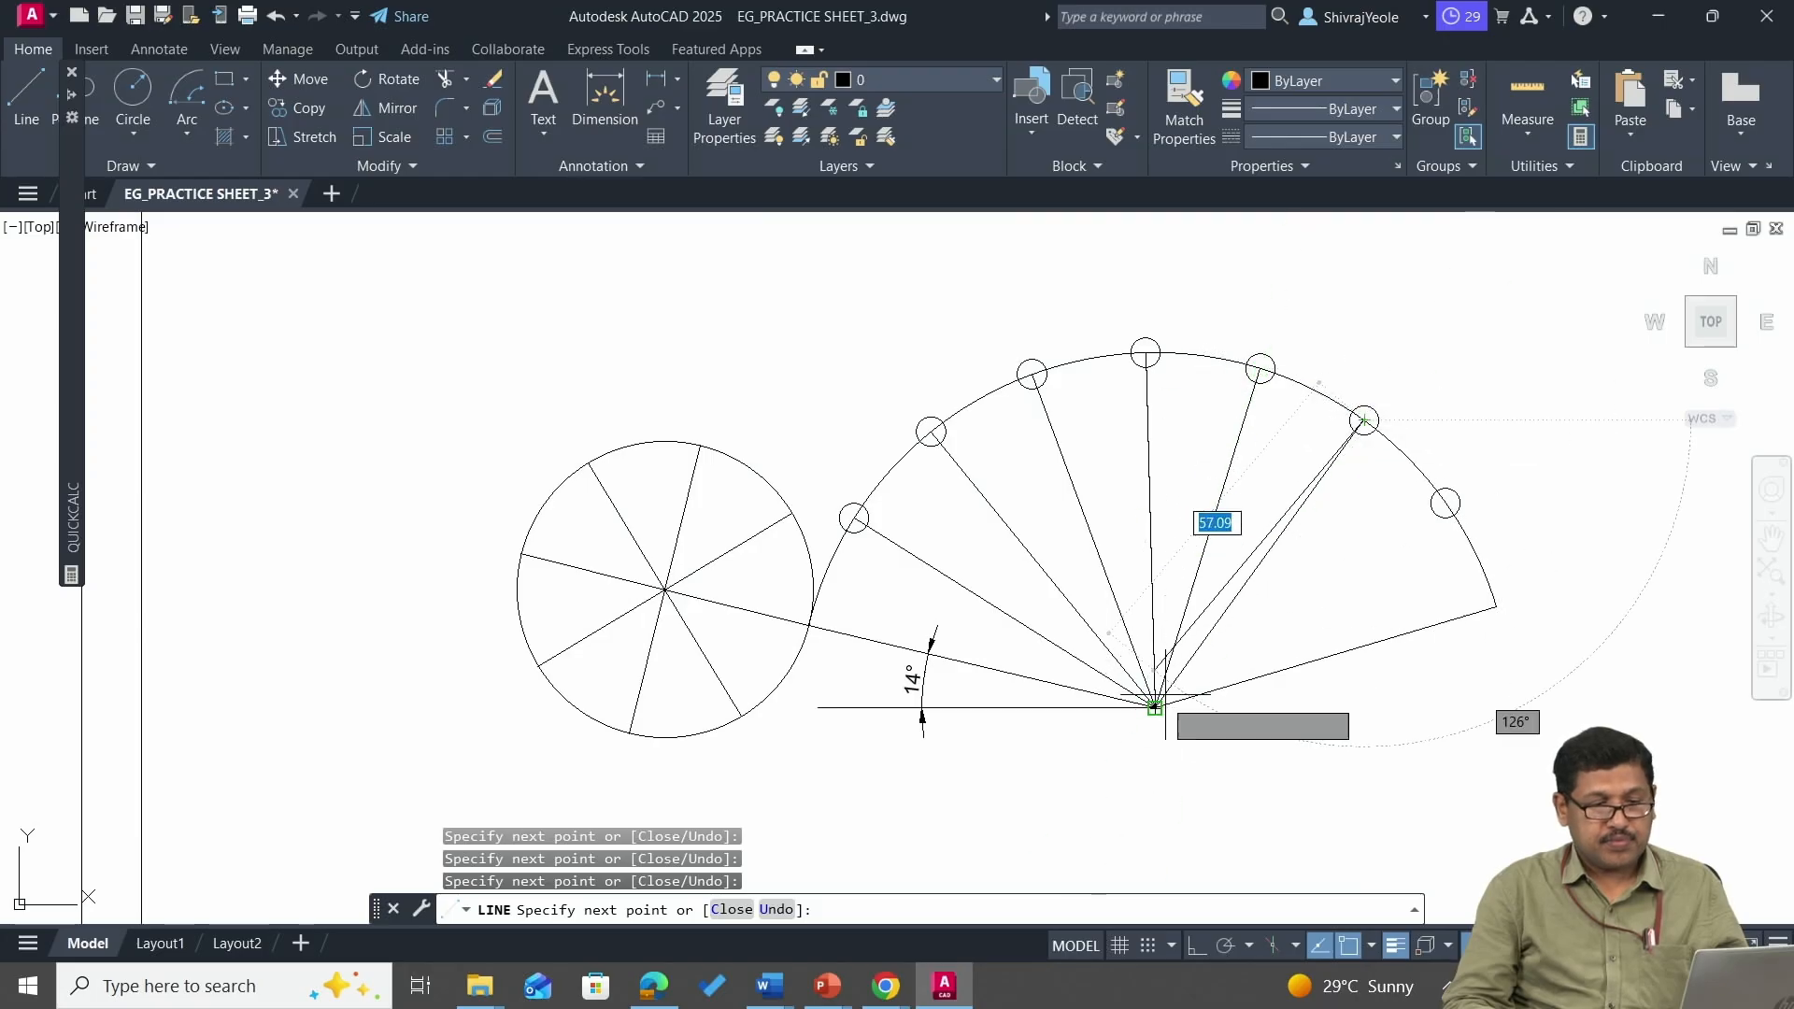
click(1155, 707)
click(1446, 502)
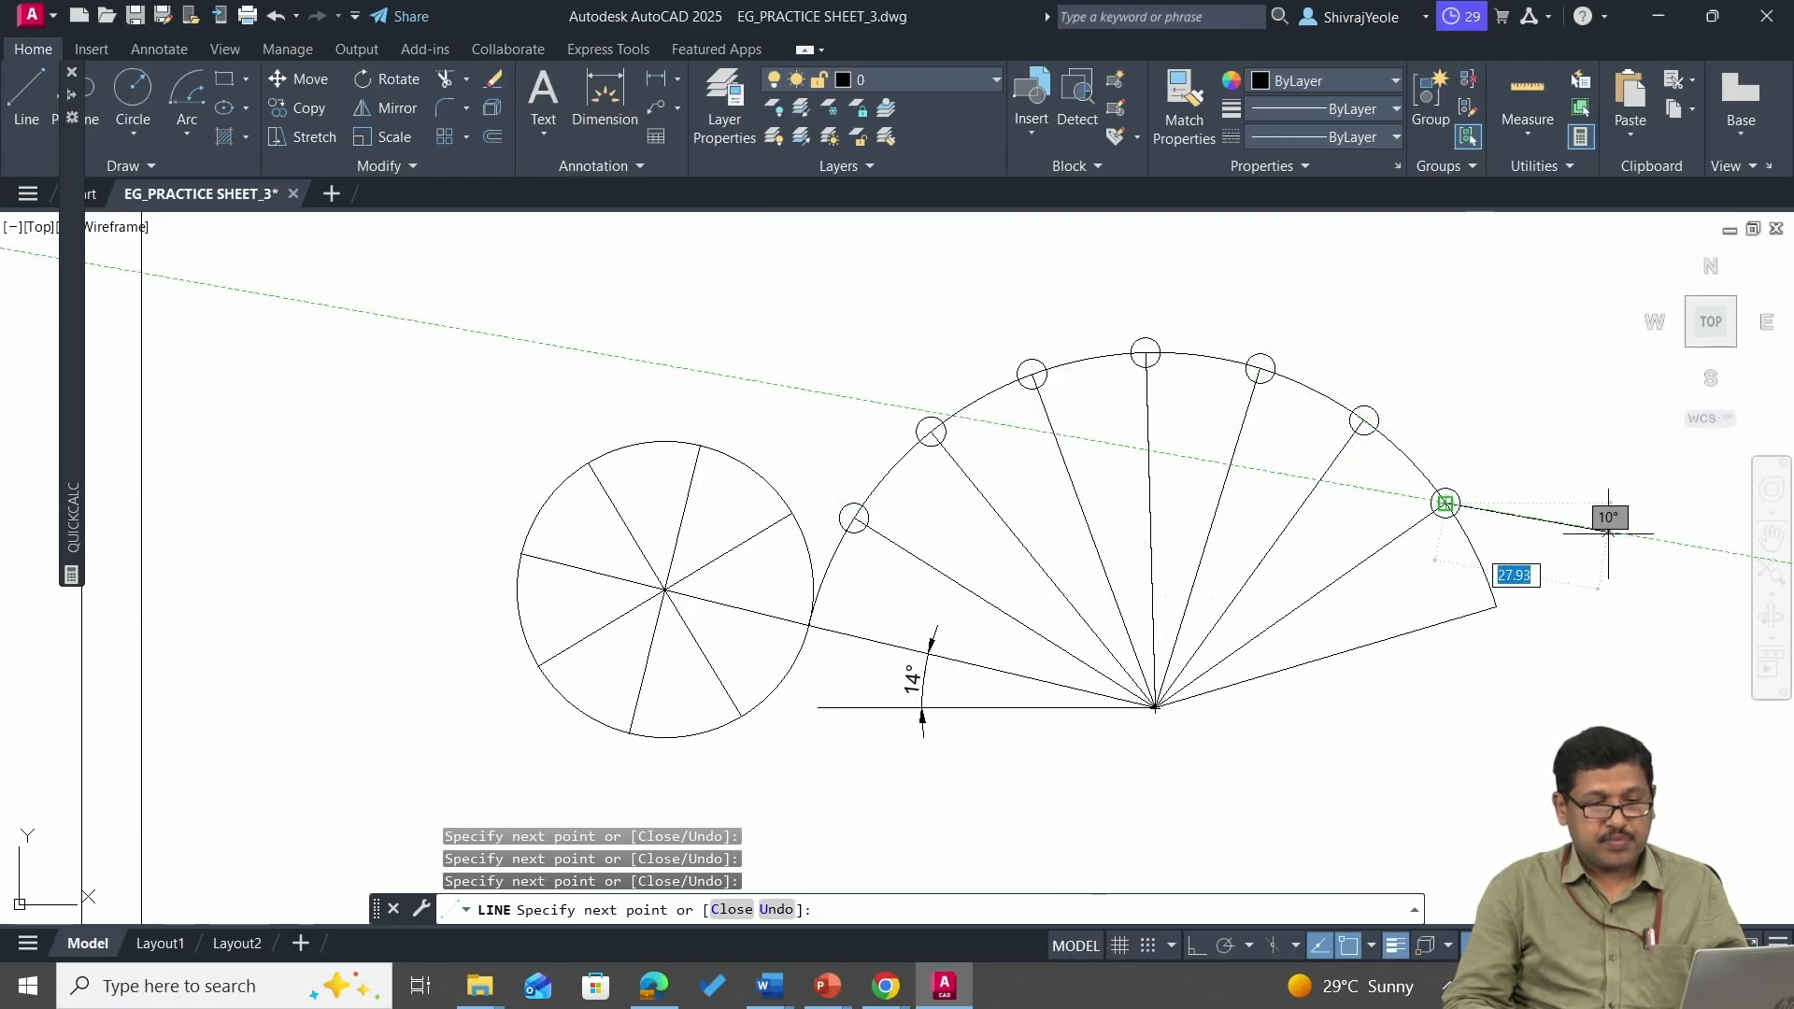
key(Escape)
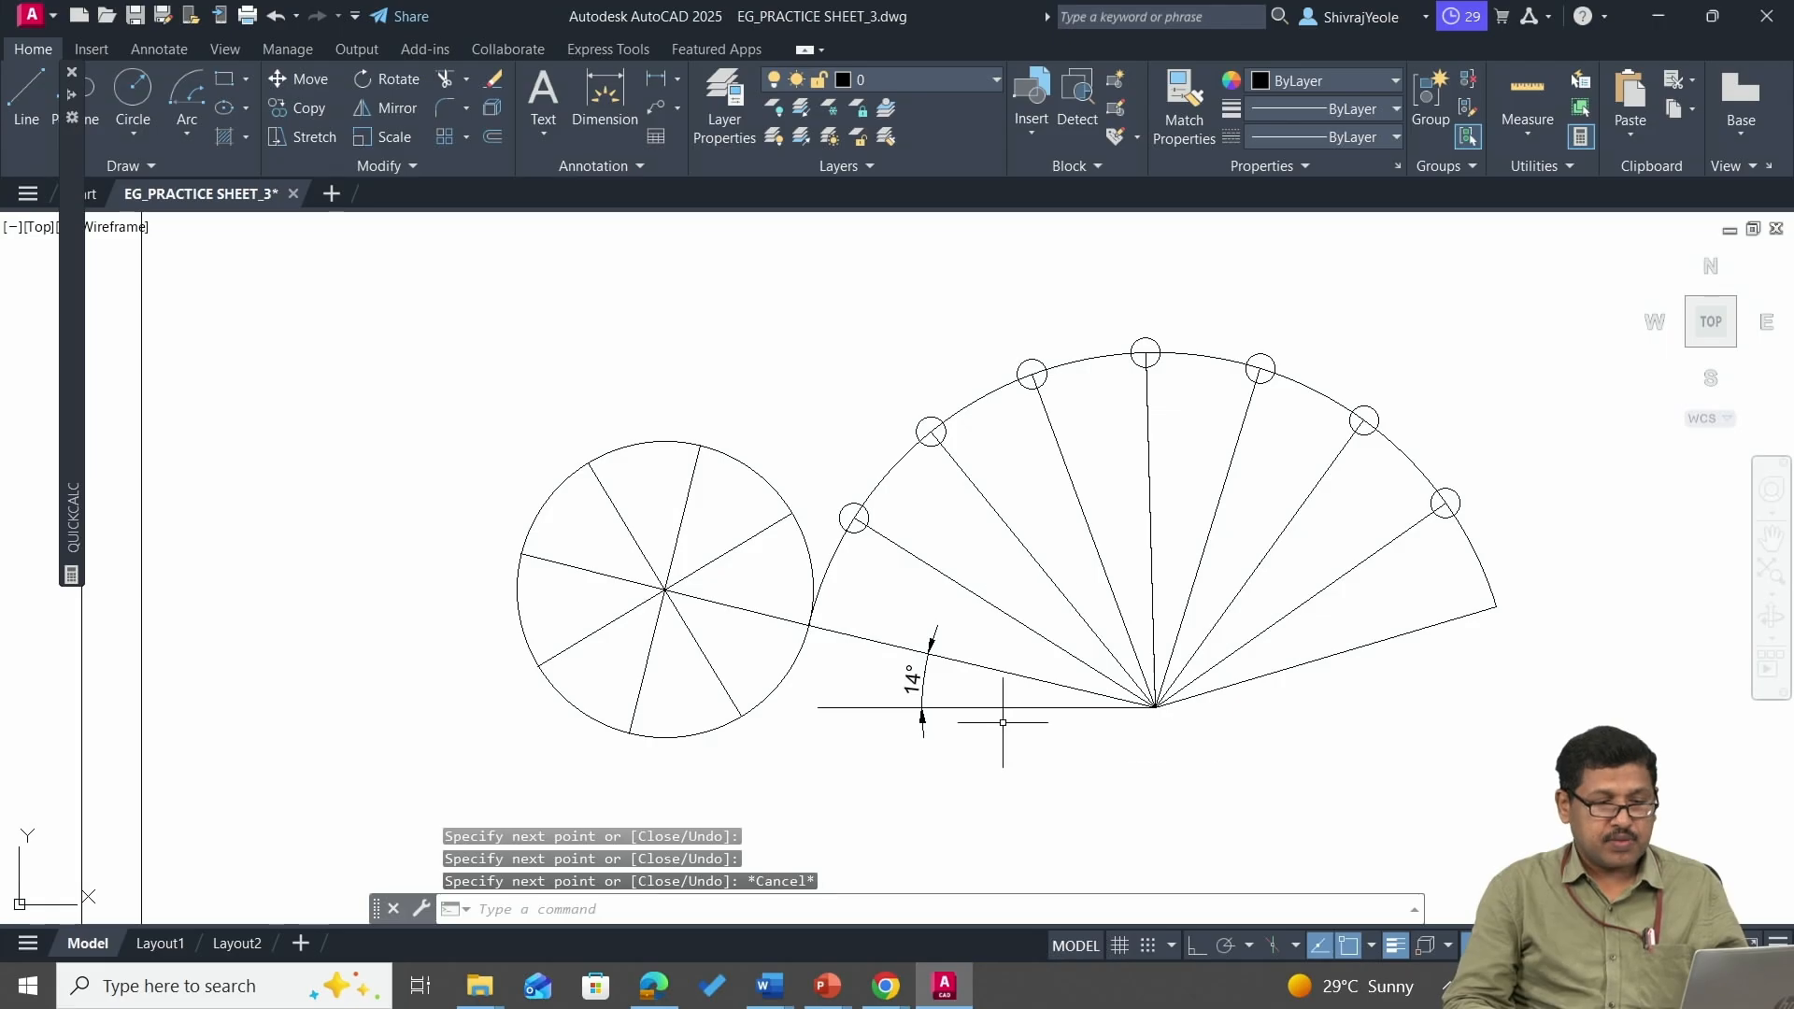
Delete the 14° angle dimension together with the horizontal reference line at the arc's center.
drag(1002, 722, 916, 682)
key(Delete)
middle_drag(907, 554, 808, 642)
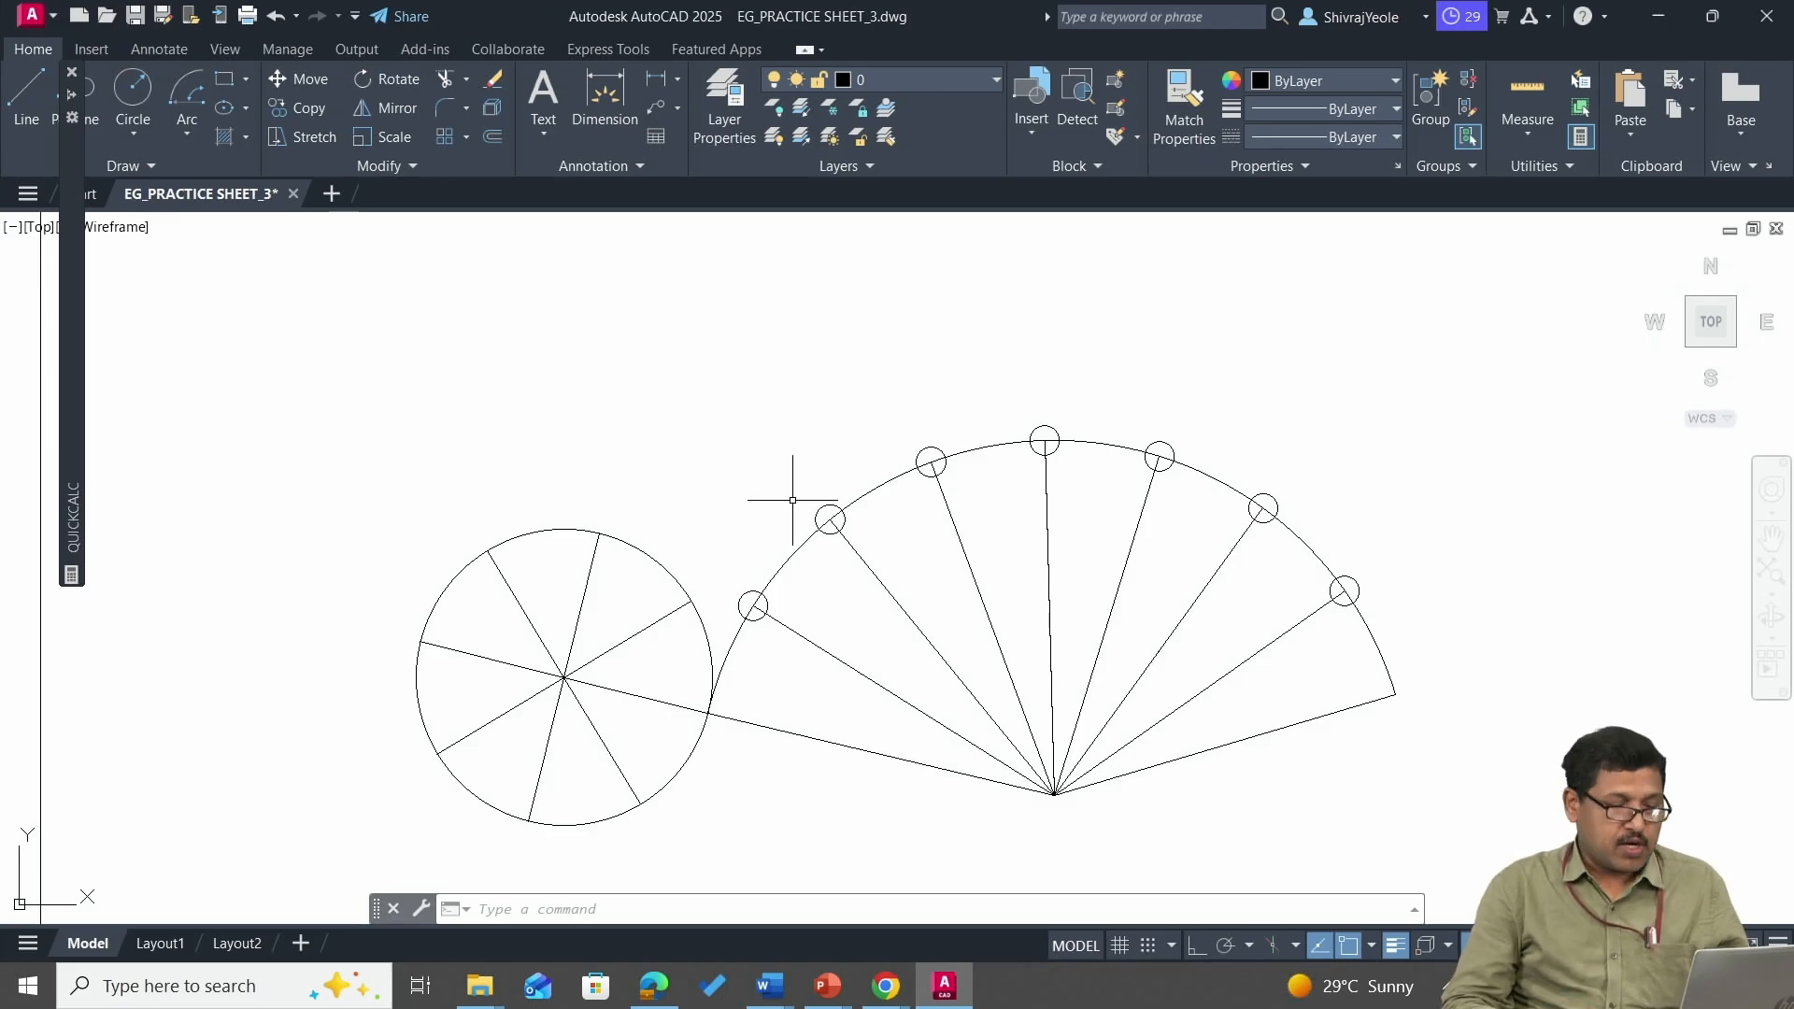
Offset the directing arc outward with the Through option, placing concentric arcs through the rolling circle's two upper-right, upper-left and far-left division points.
key(Return)
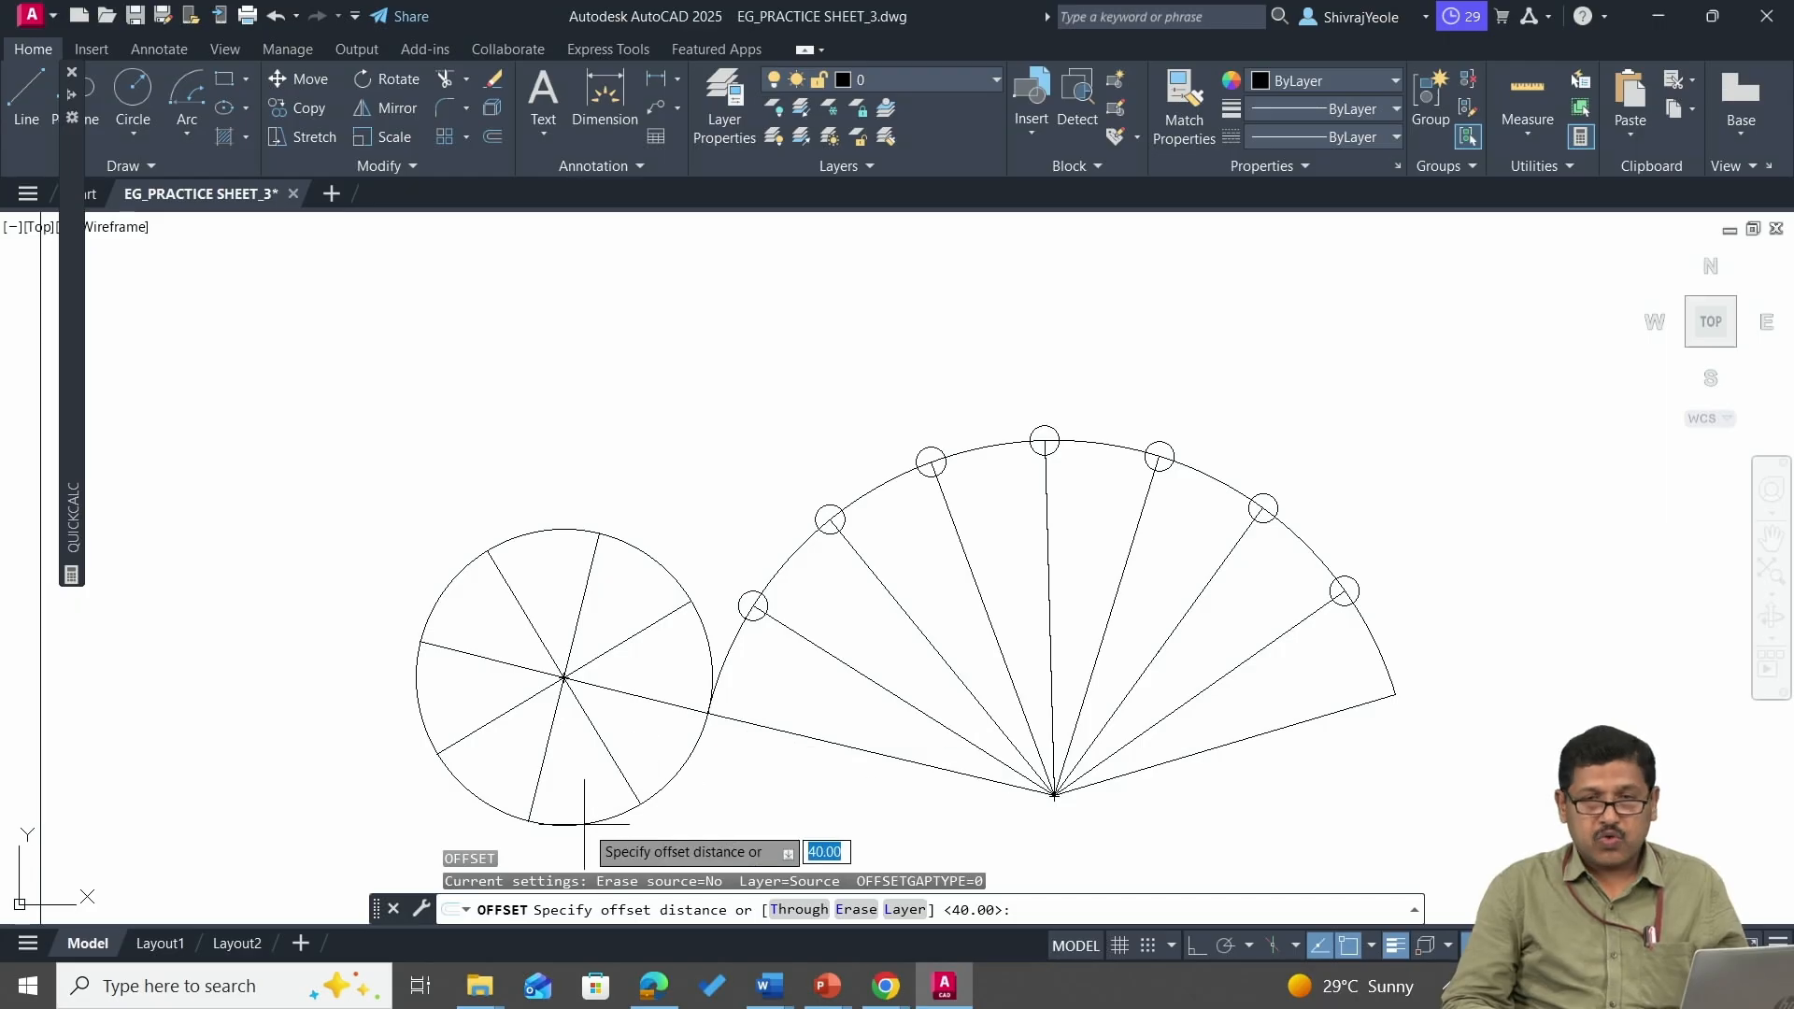
click(799, 911)
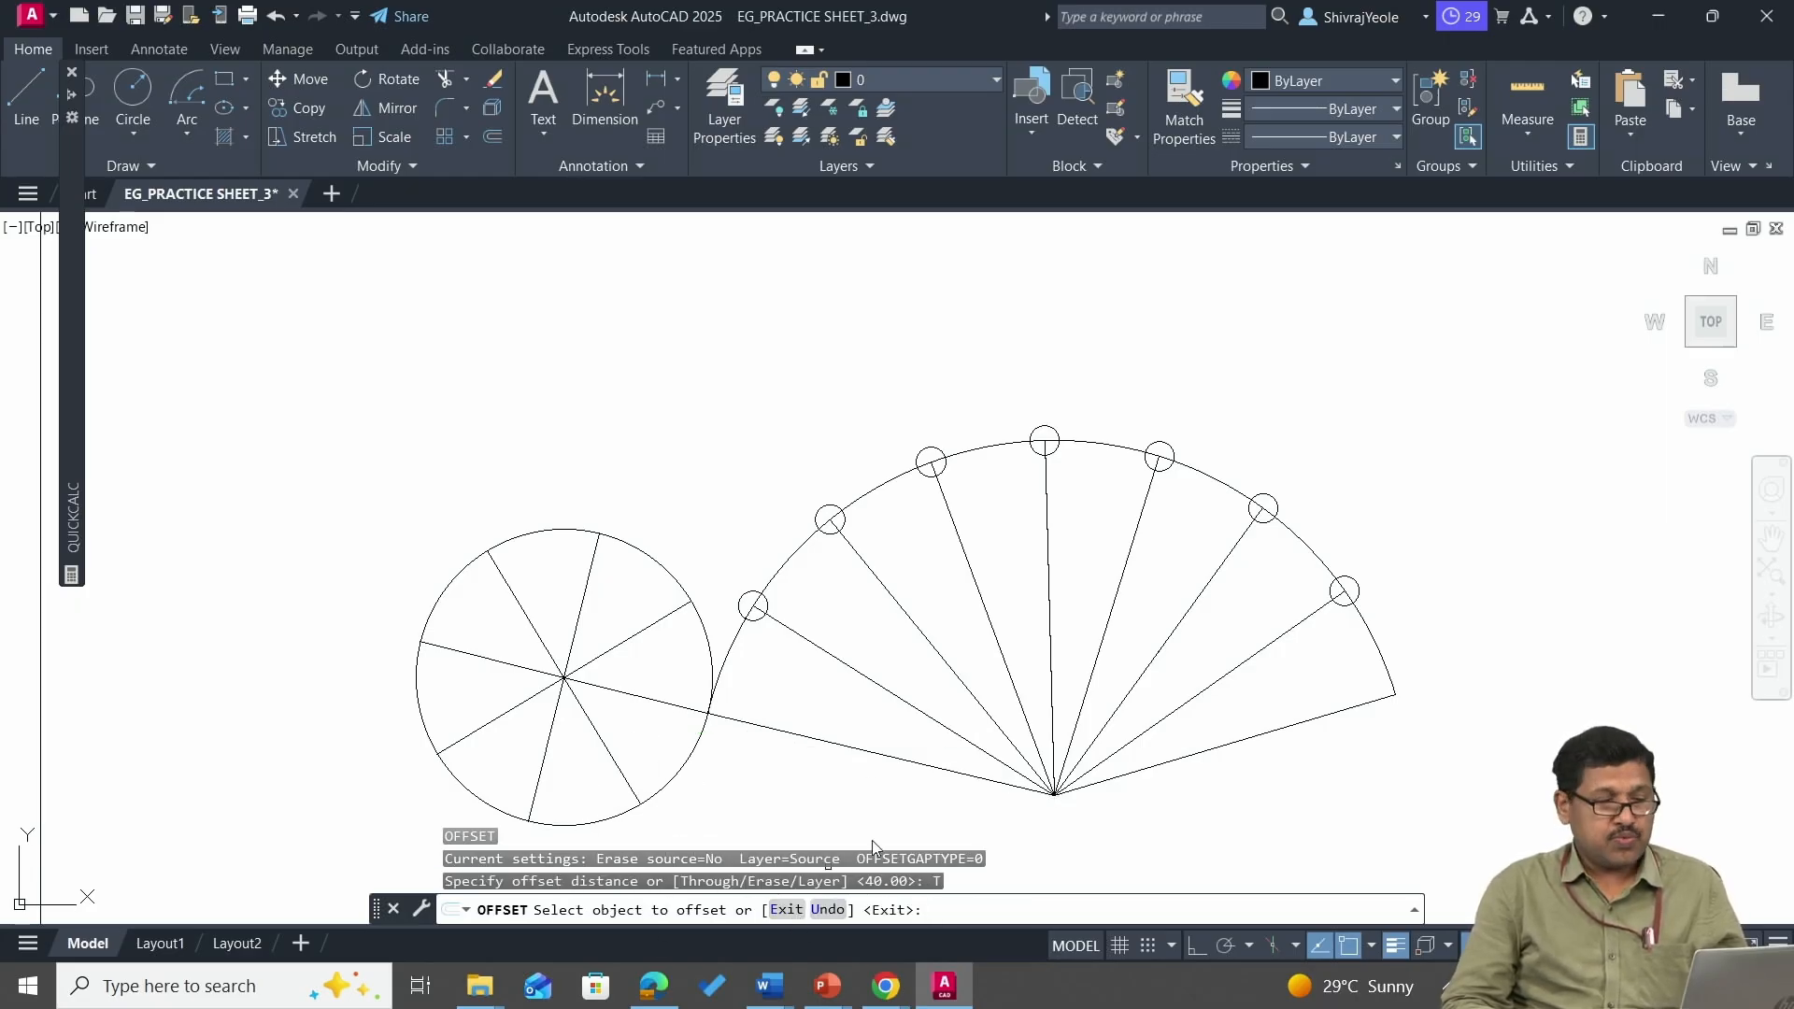
click(785, 565)
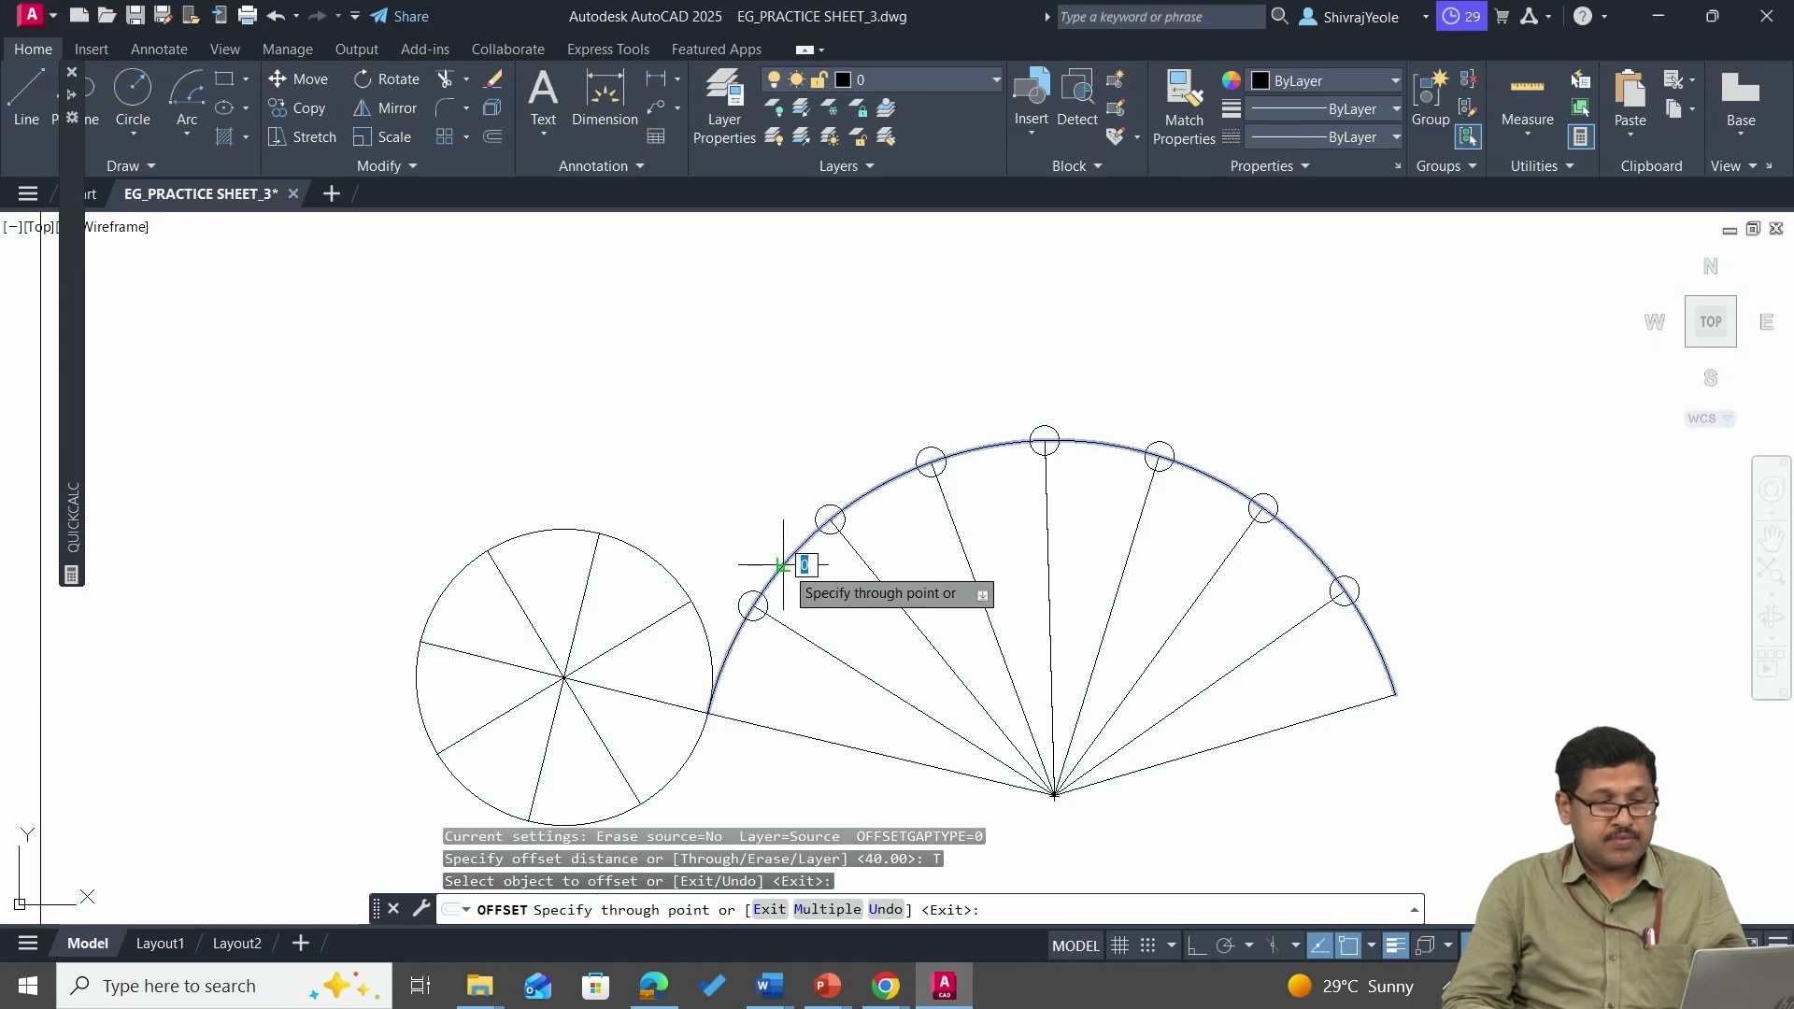
click(691, 601)
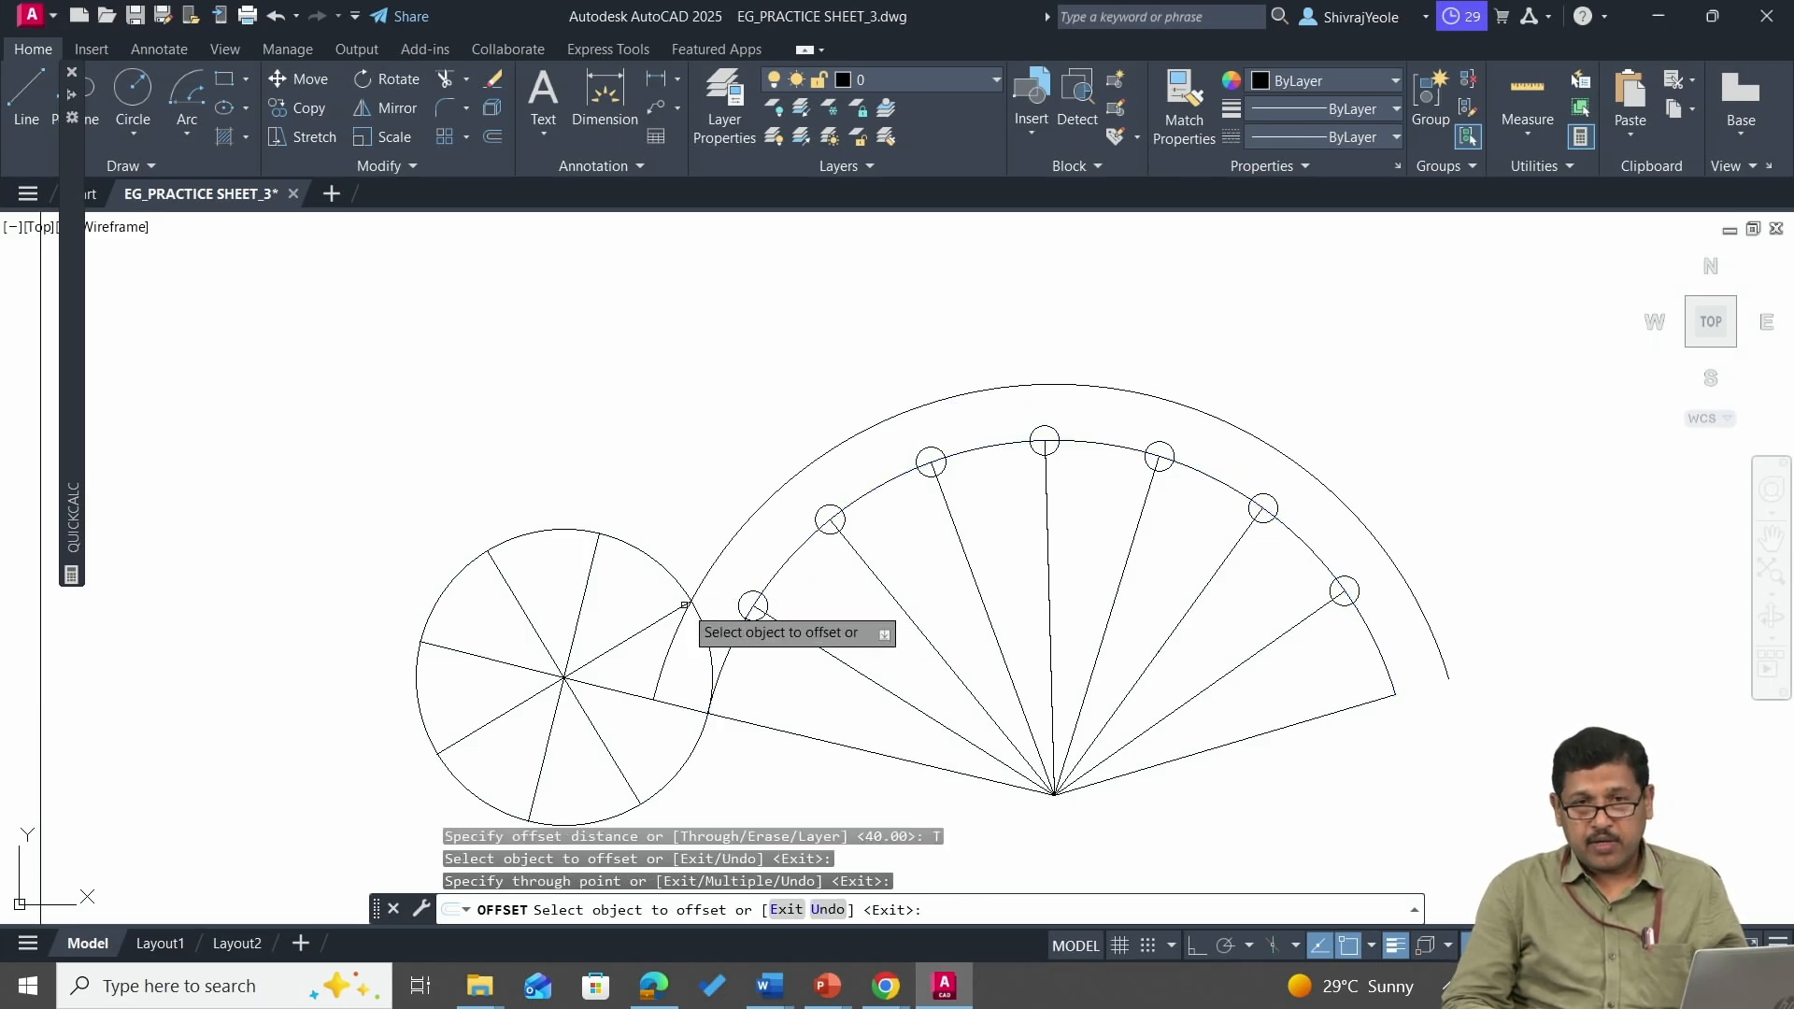
click(778, 489)
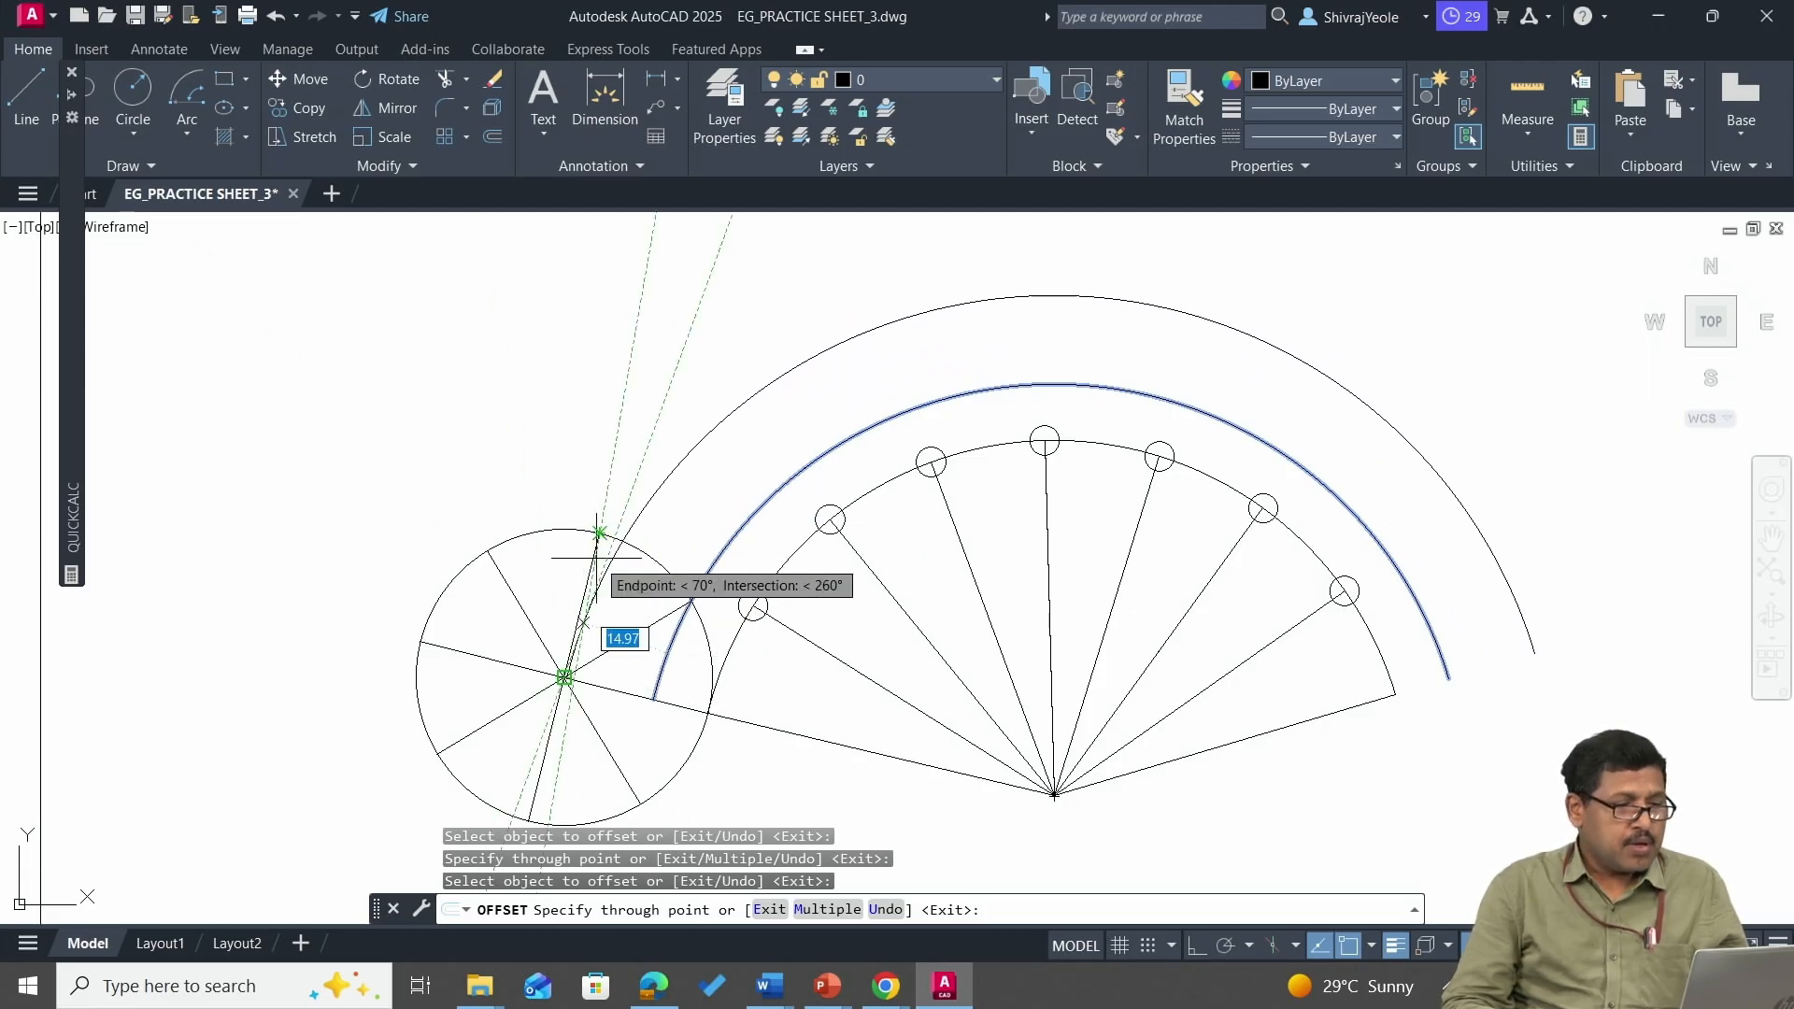
click(600, 529)
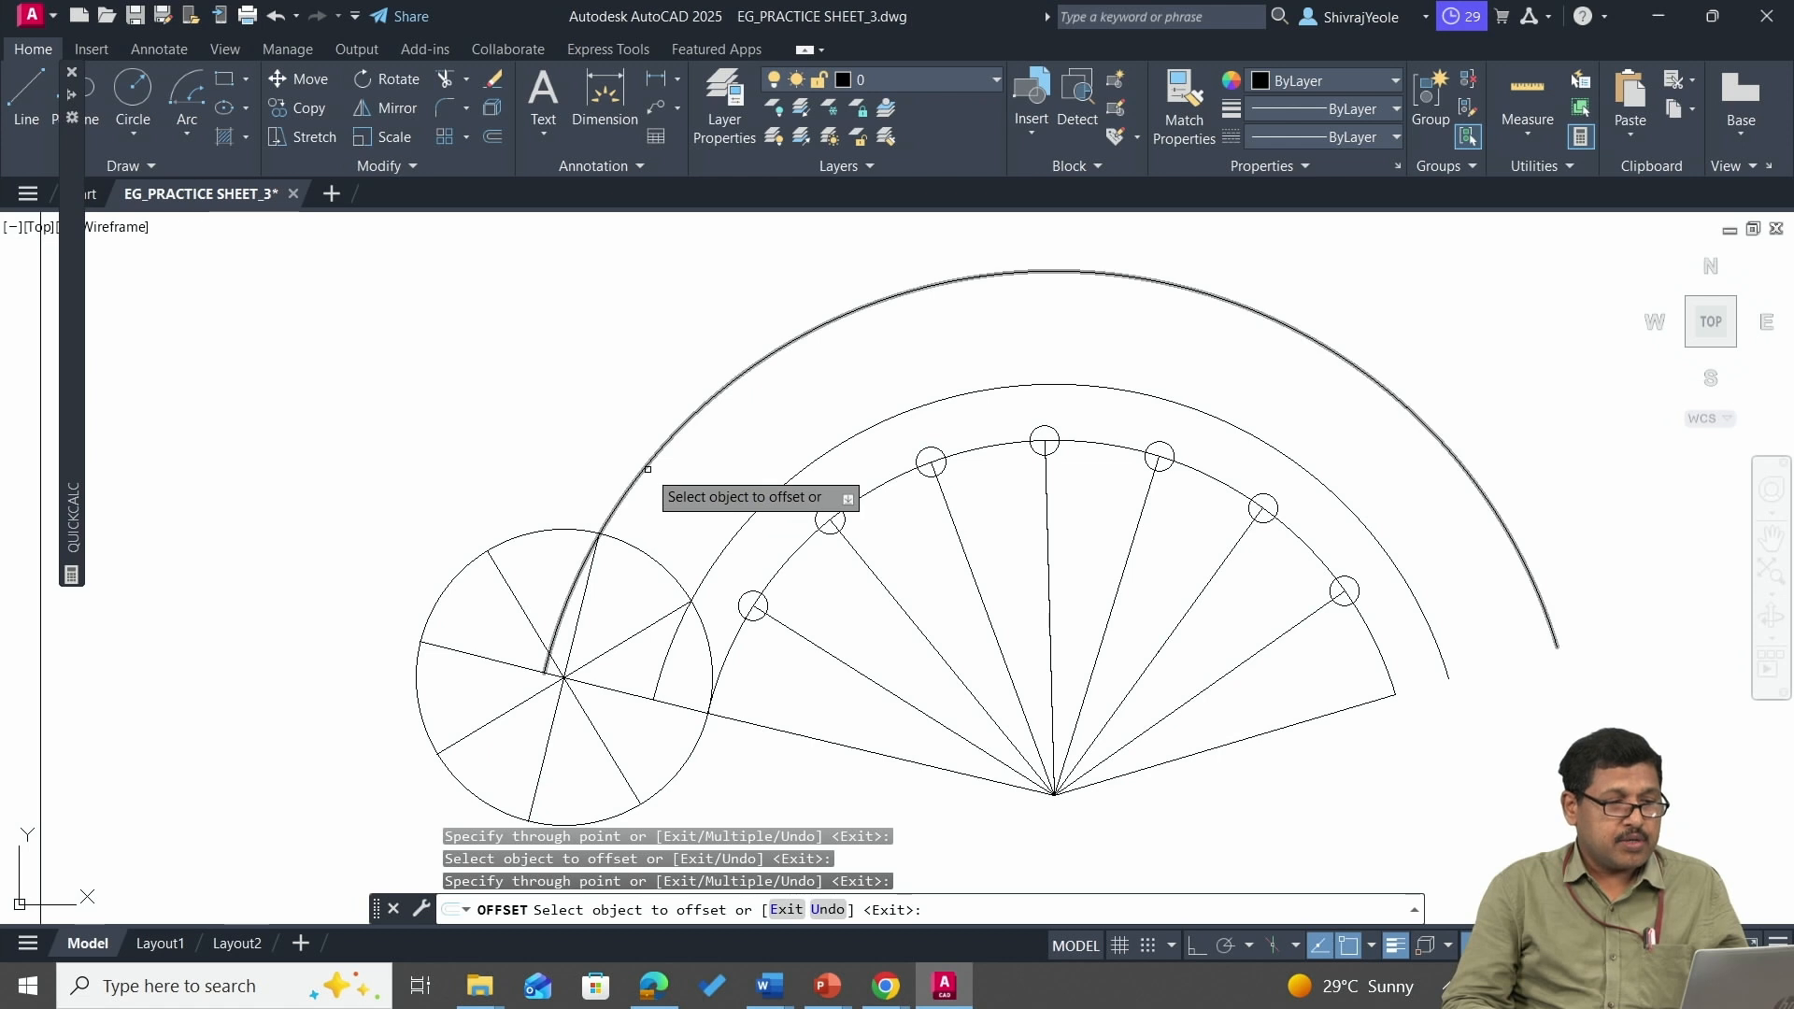
click(652, 467)
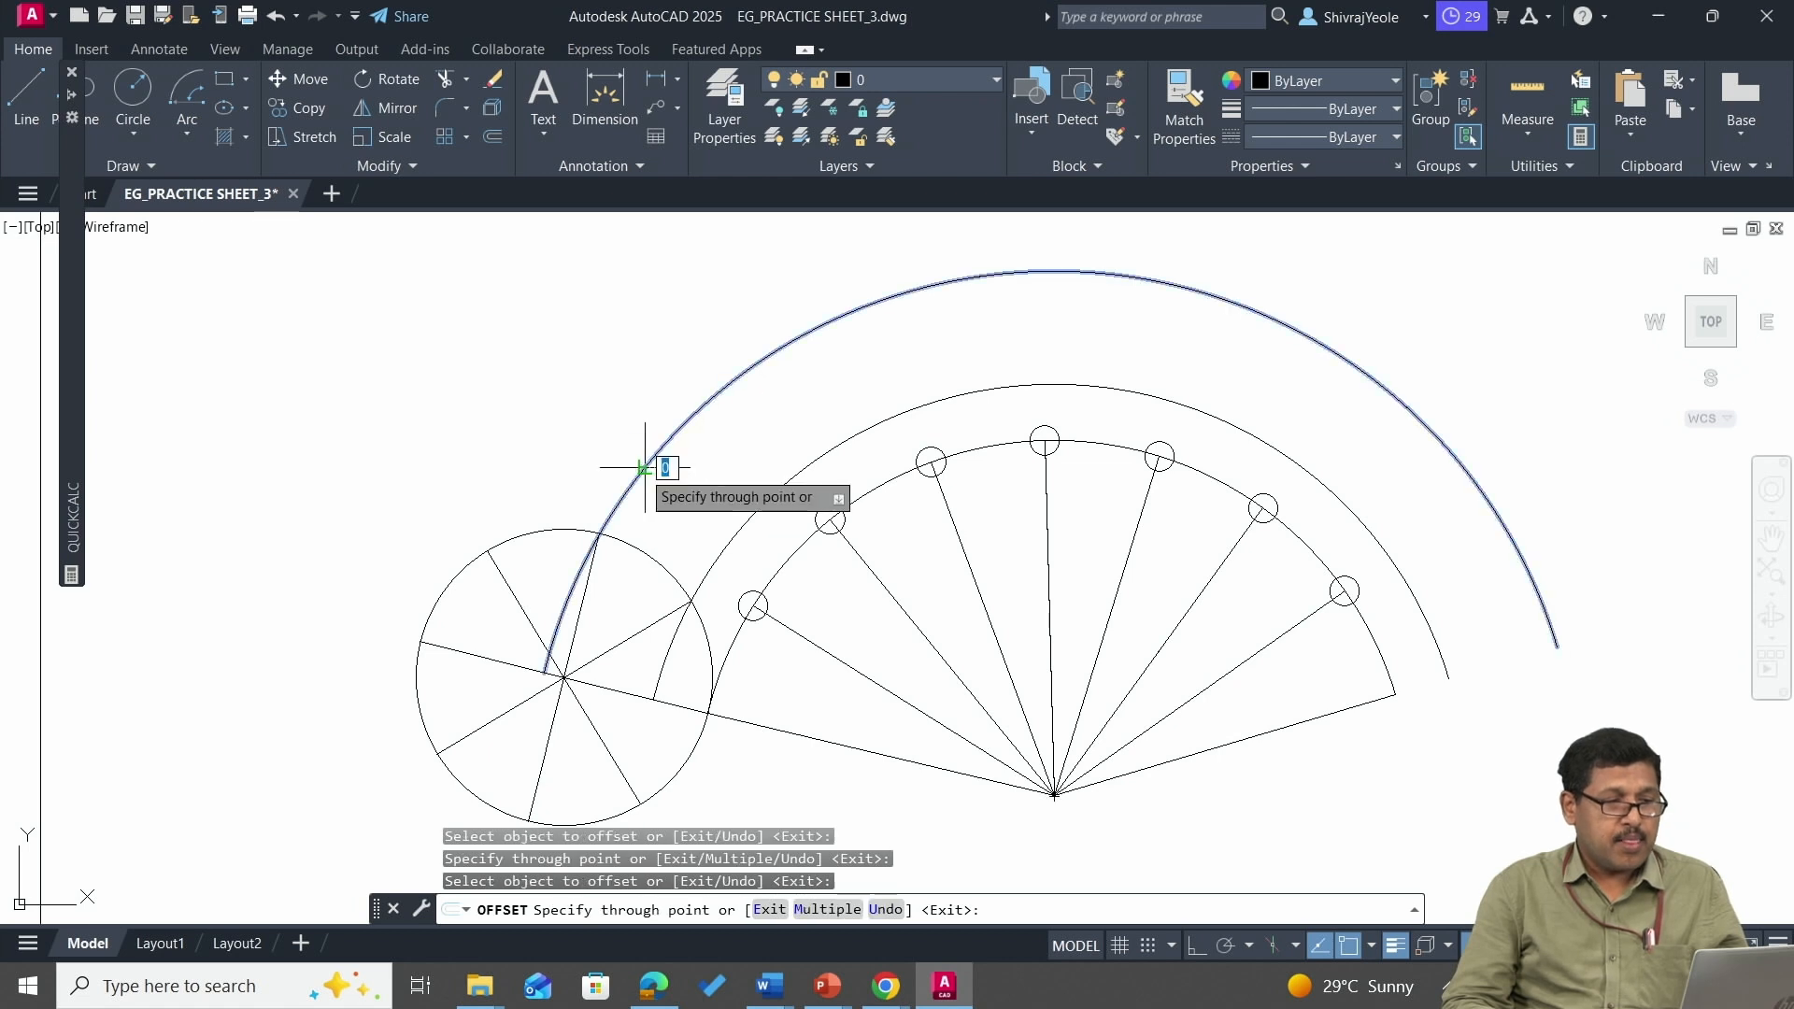
click(487, 552)
click(537, 458)
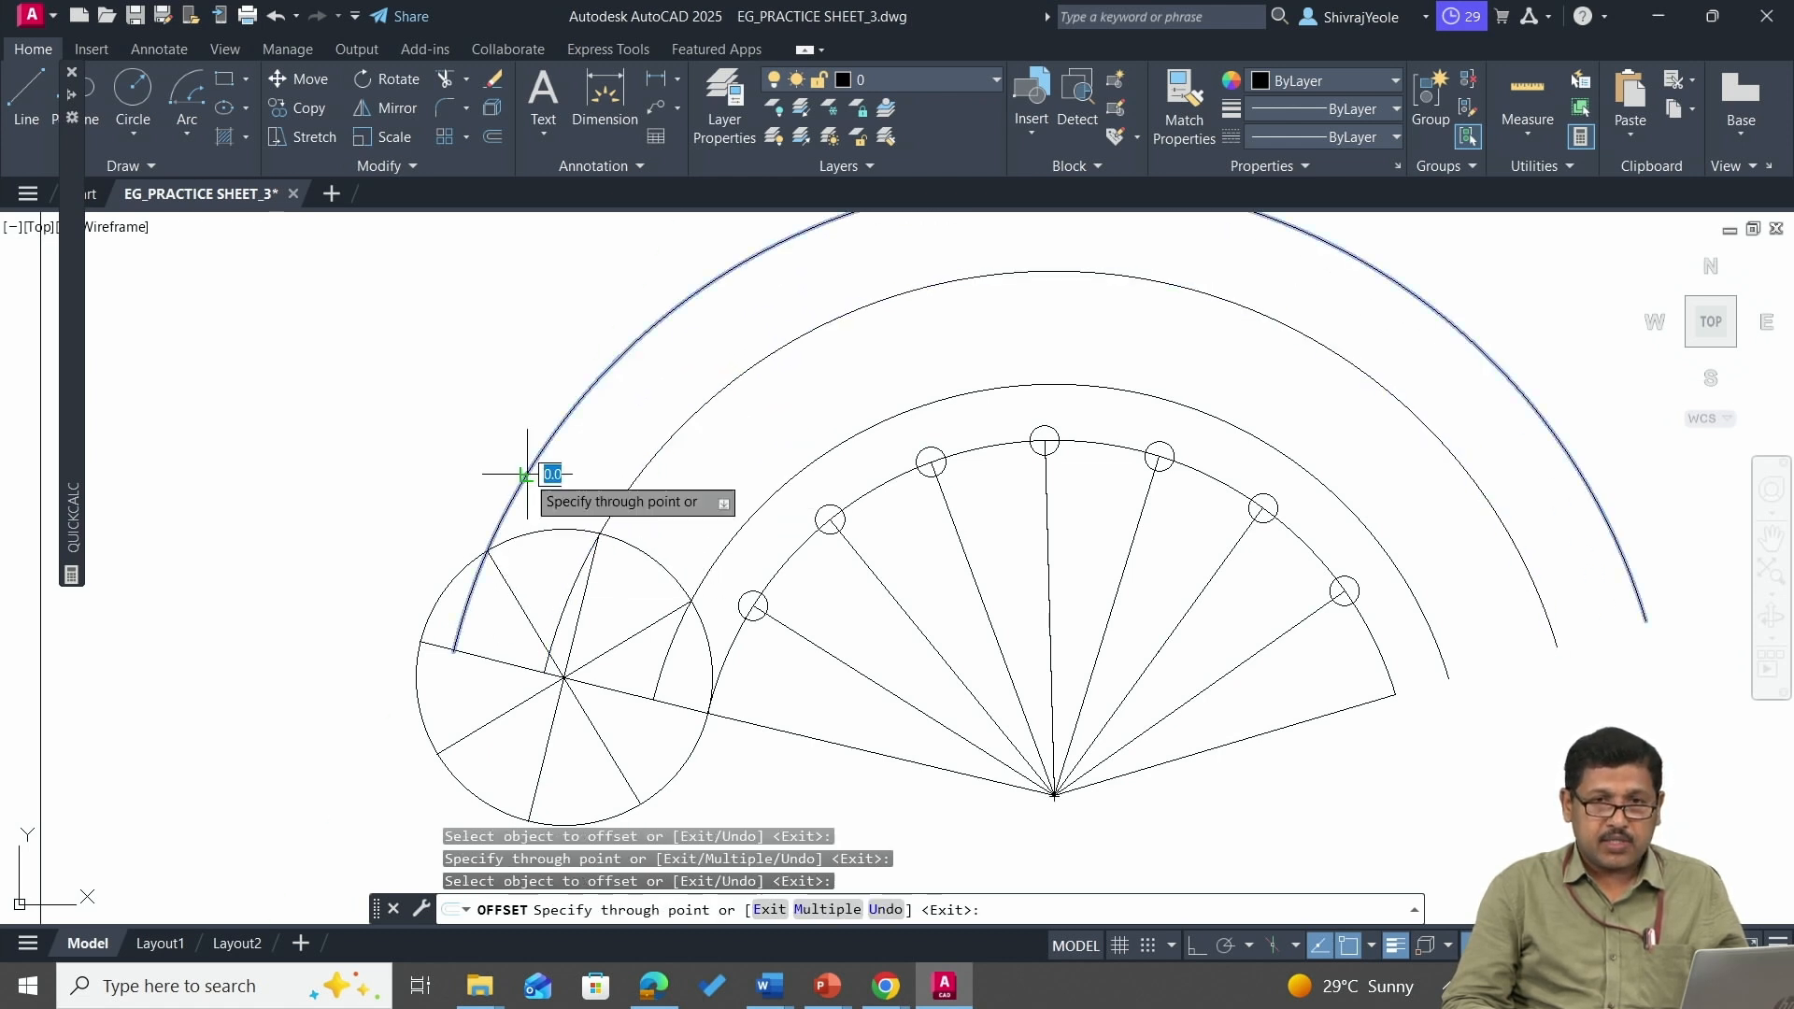
click(421, 641)
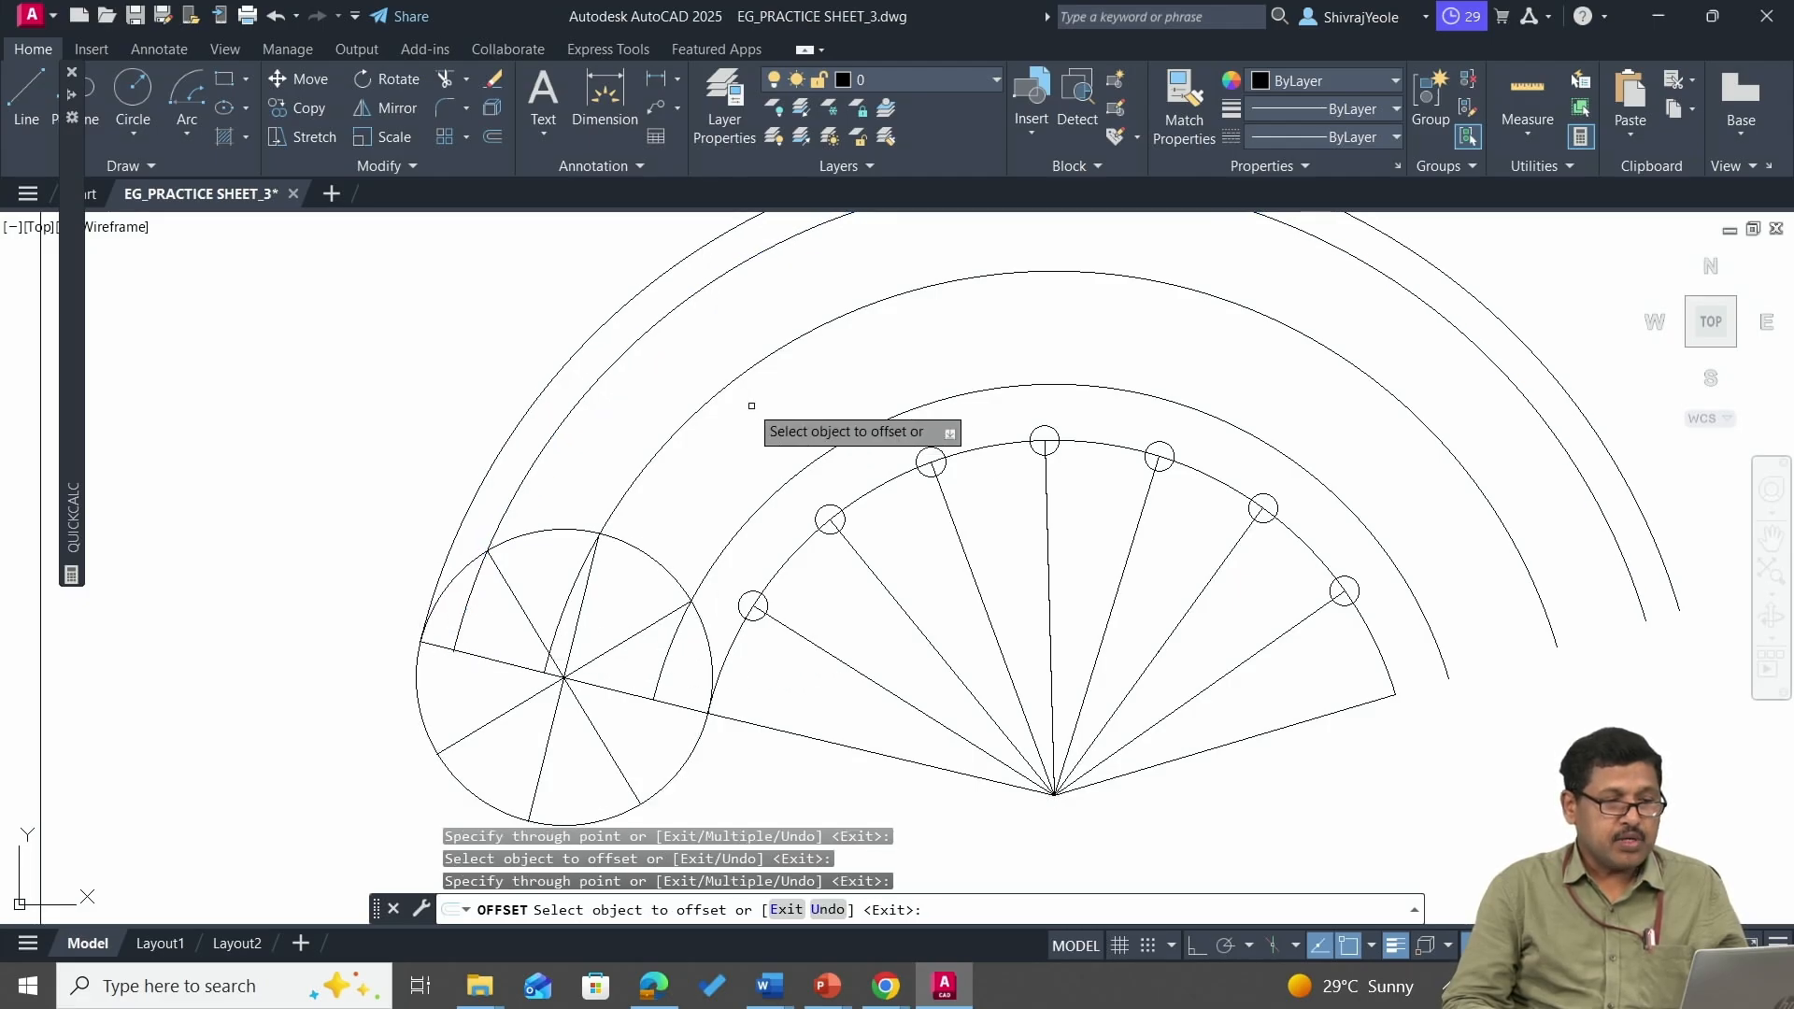
Offset the innermost offset arc through the rolling circle's center to create the center locus arc.
click(805, 467)
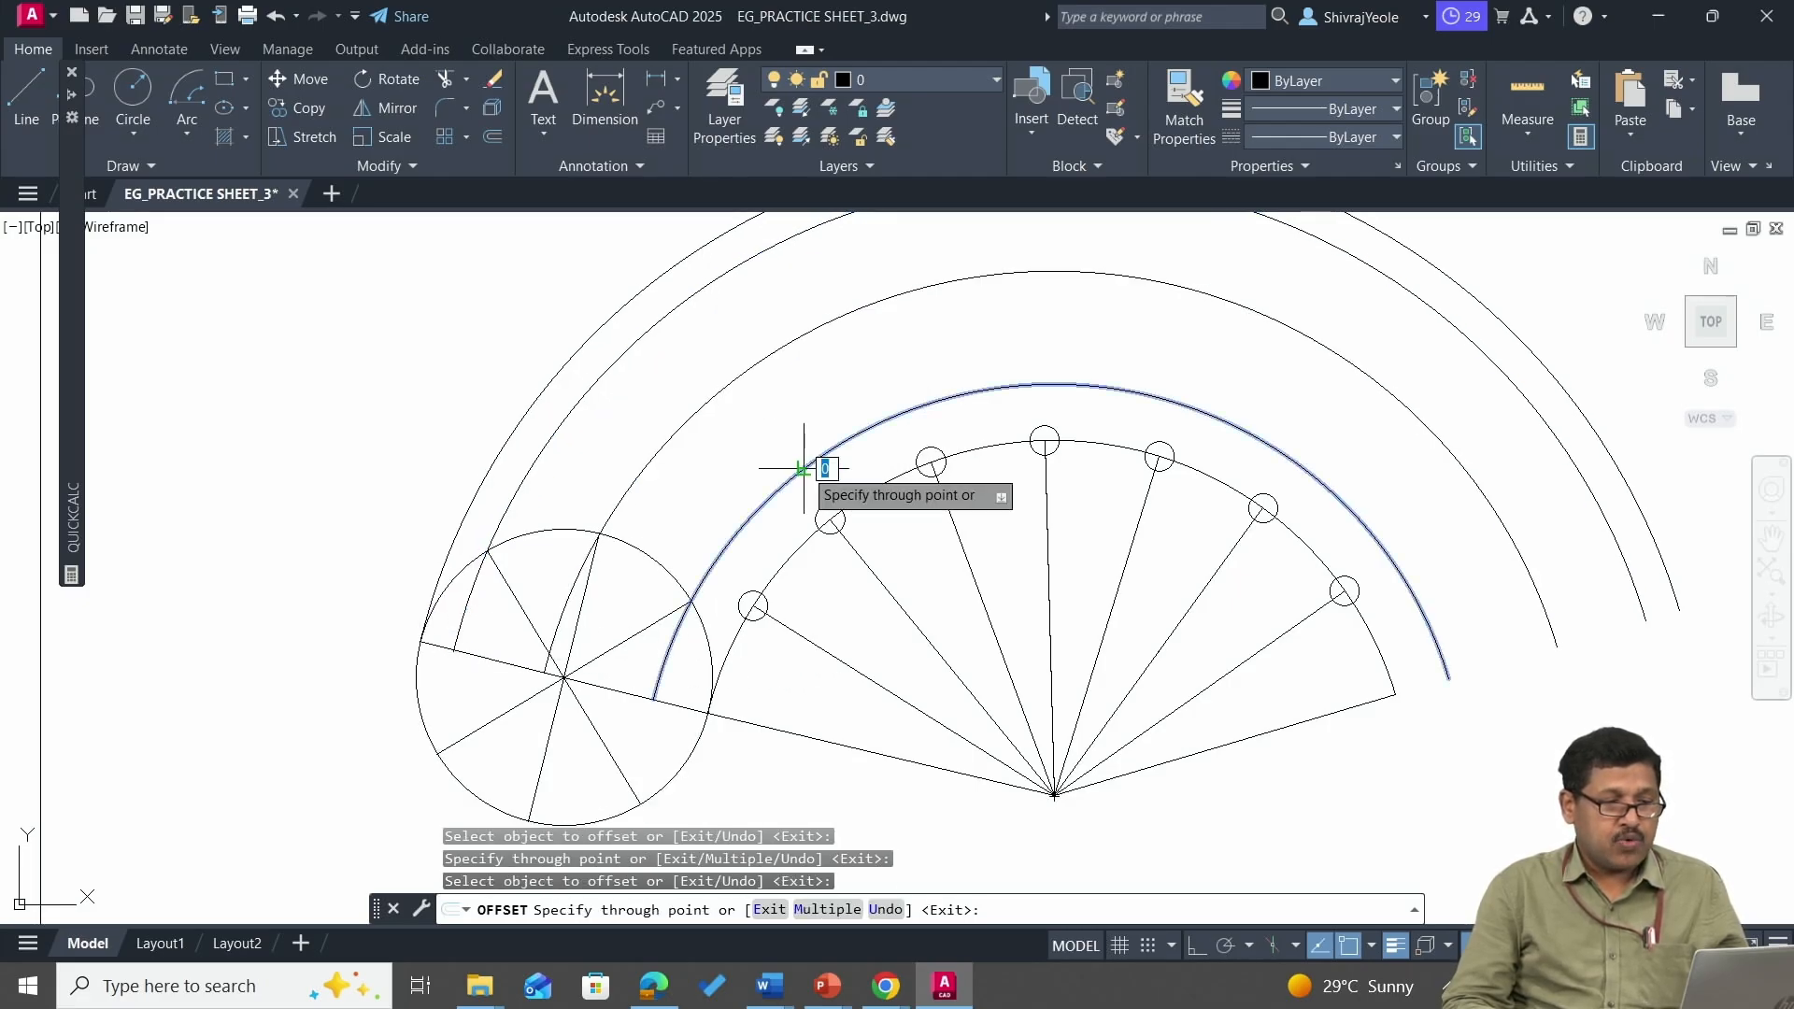
click(564, 677)
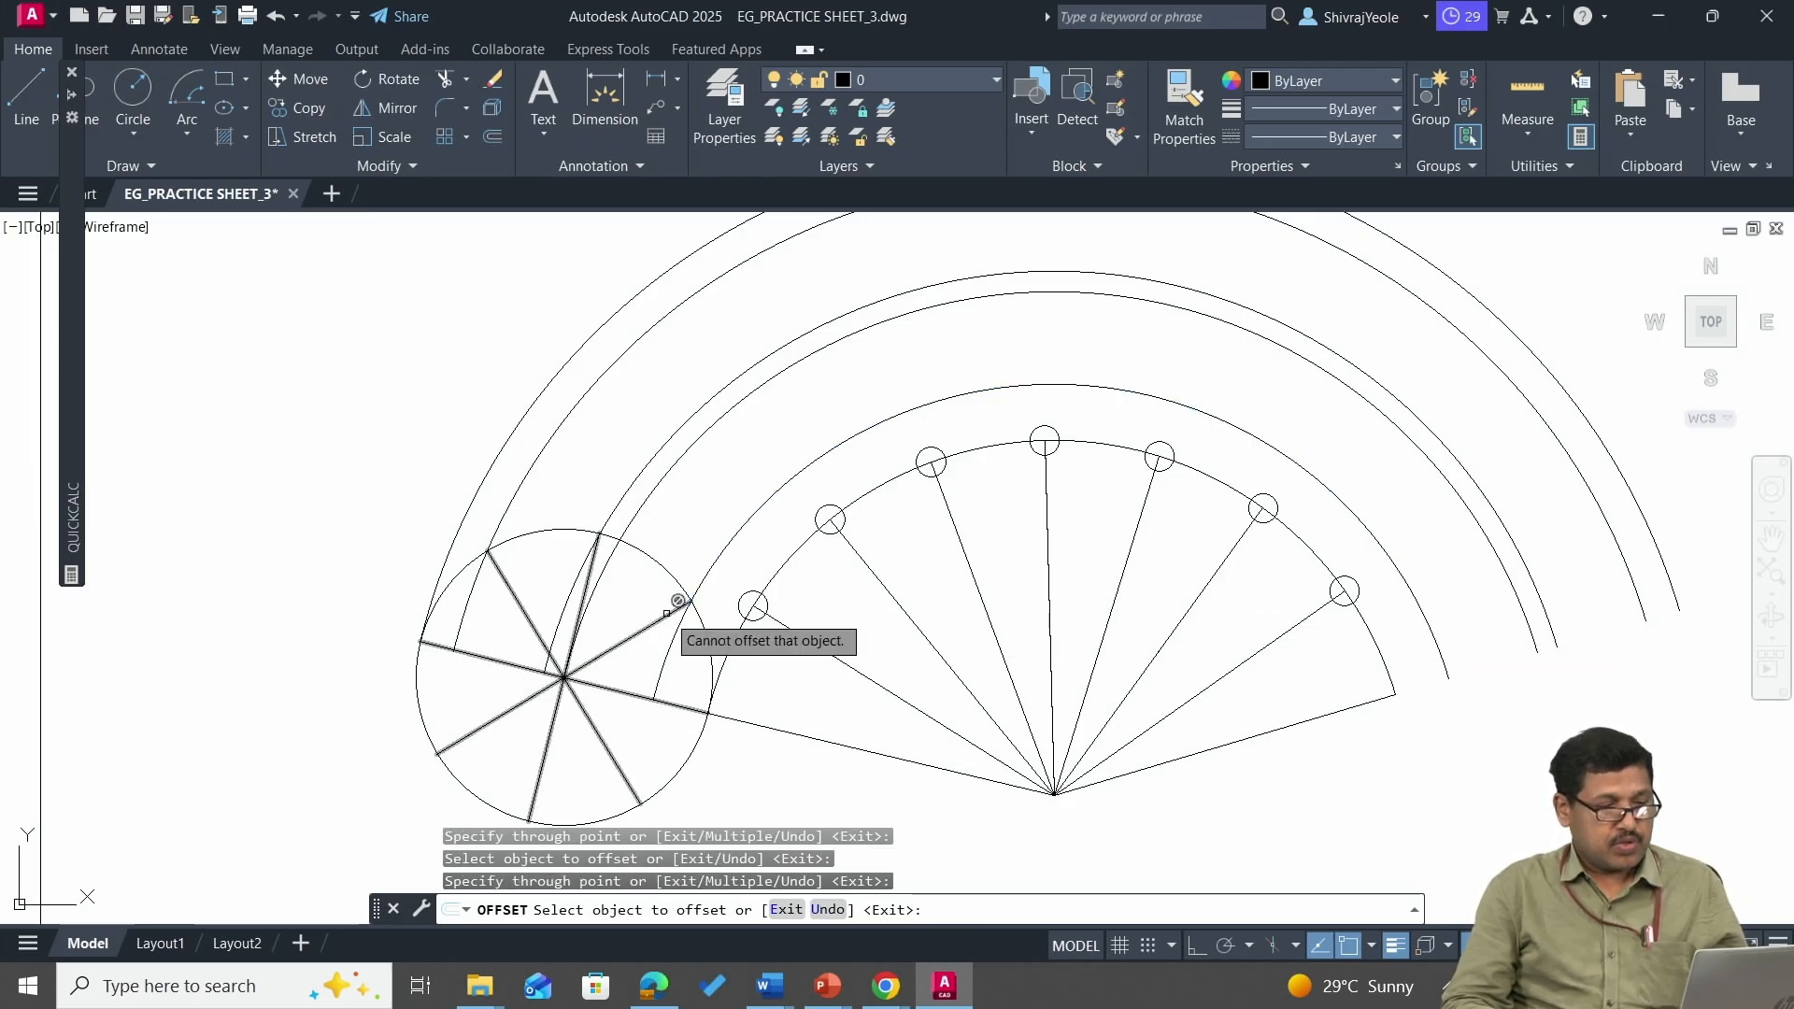
key(Escape)
Change the color of the arc passing through the rolling circle's center to orange 248,153,30.
click(706, 426)
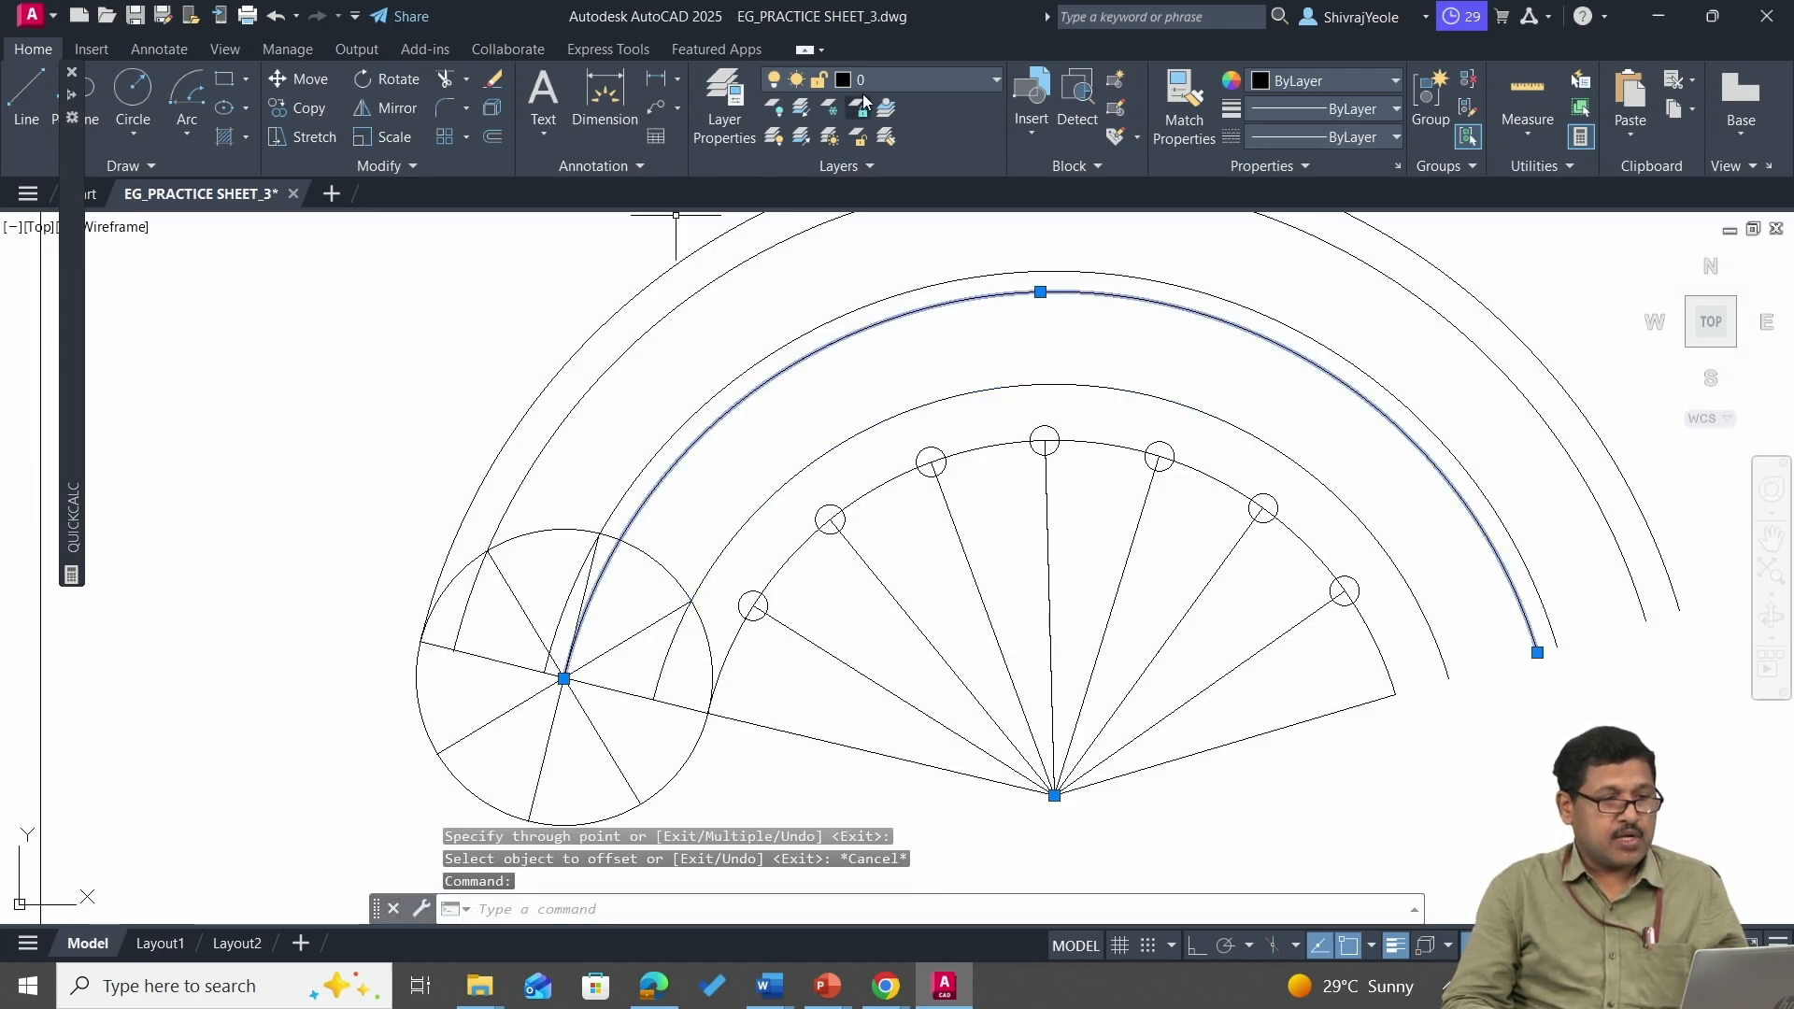
click(1321, 84)
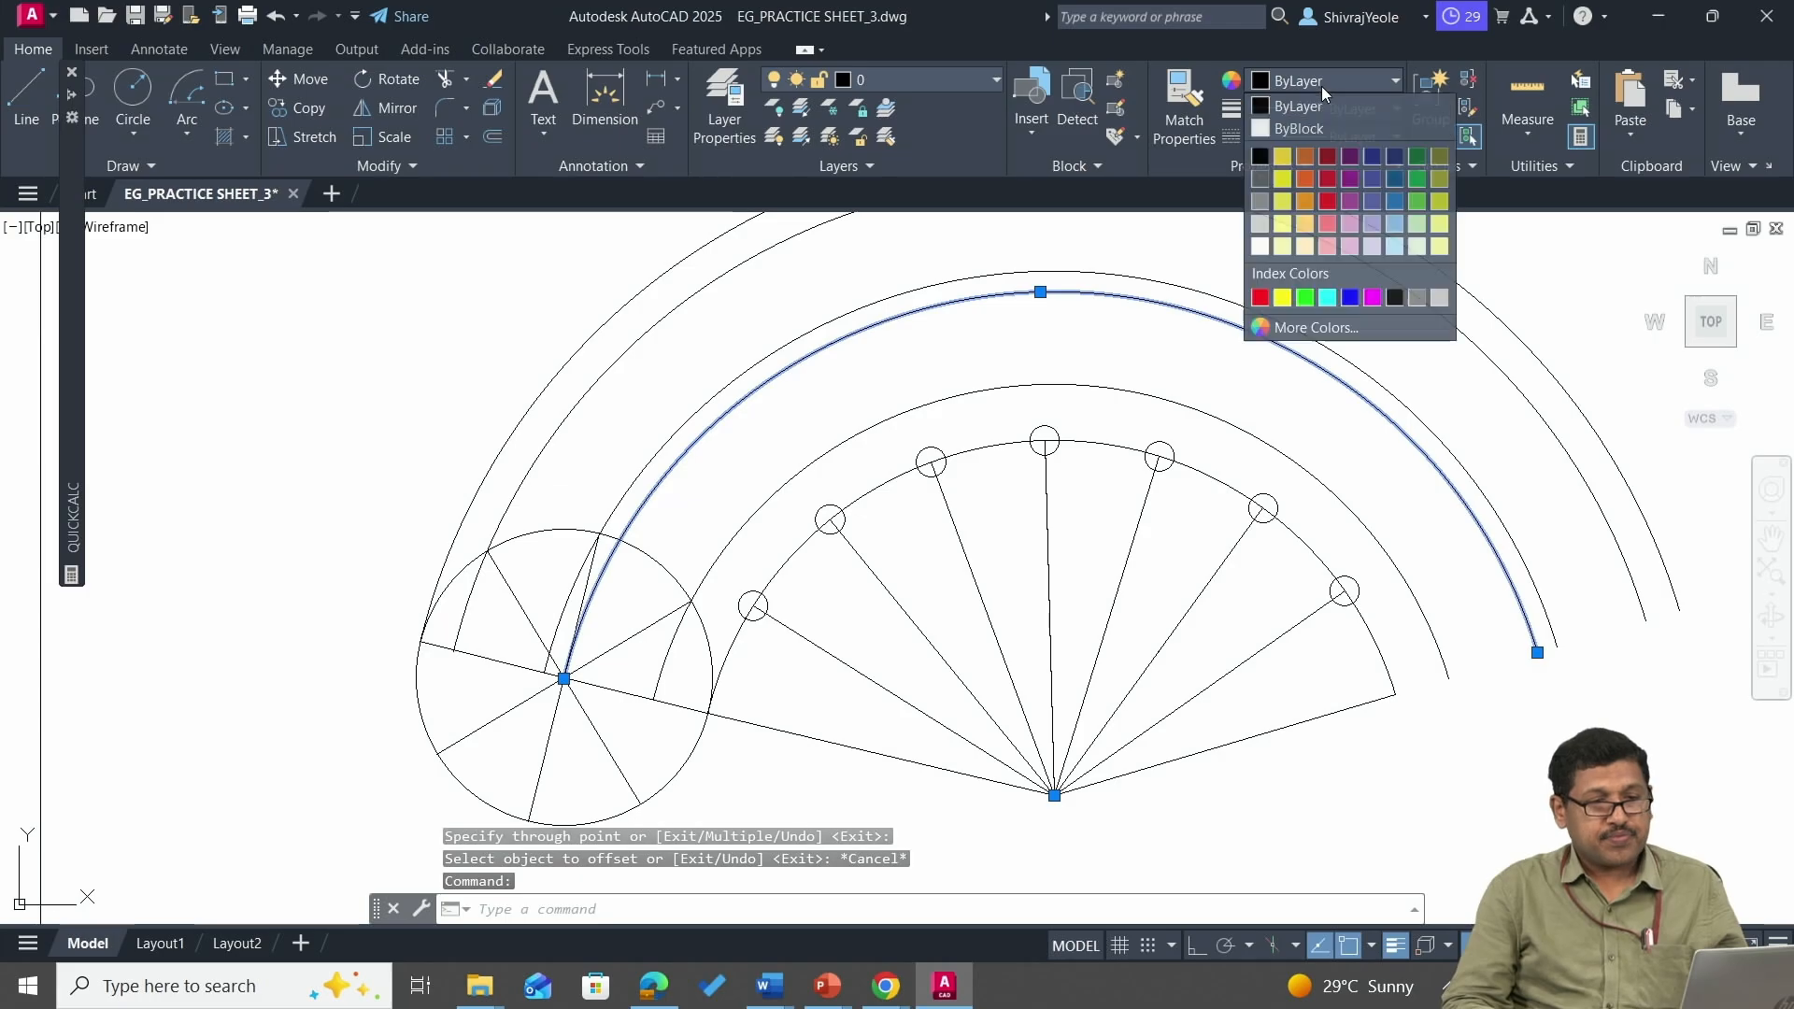
click(1323, 78)
click(1326, 75)
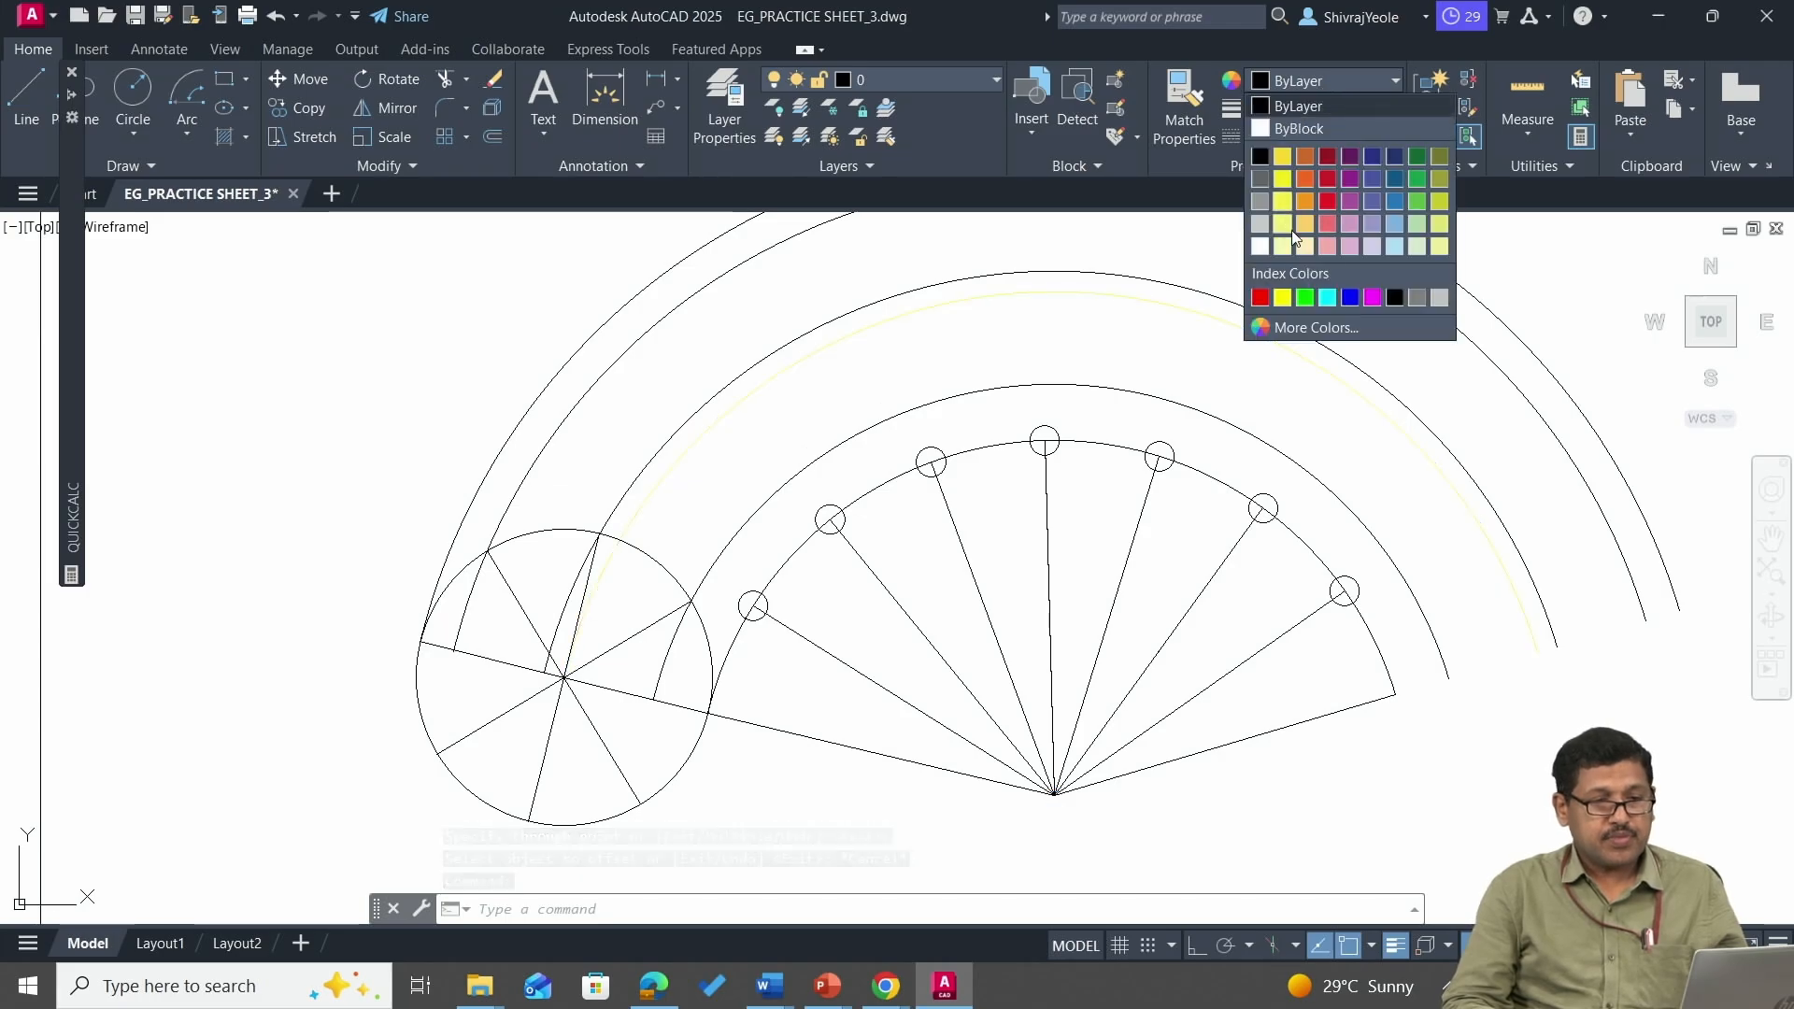
click(1307, 199)
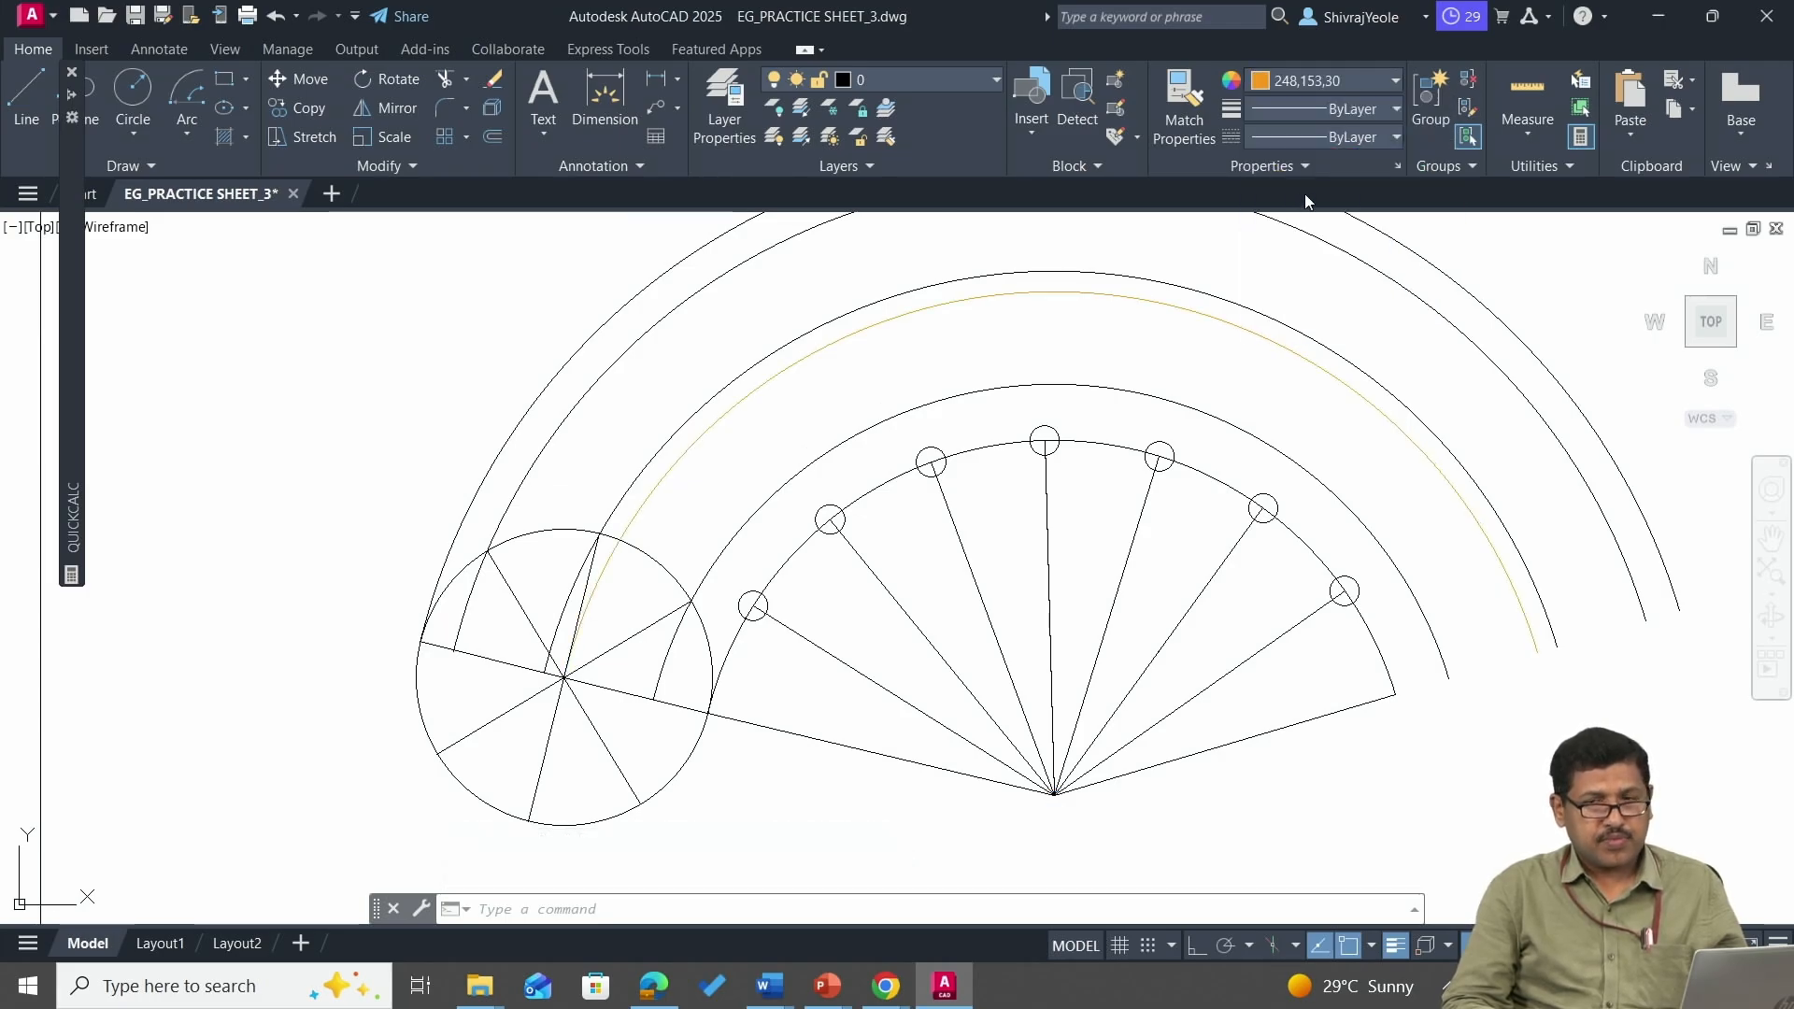
key(Escape)
Extend the radial line at the directing arc's right end across the concentric arcs to the outermost arc.
middle_drag(1281, 389, 1098, 454)
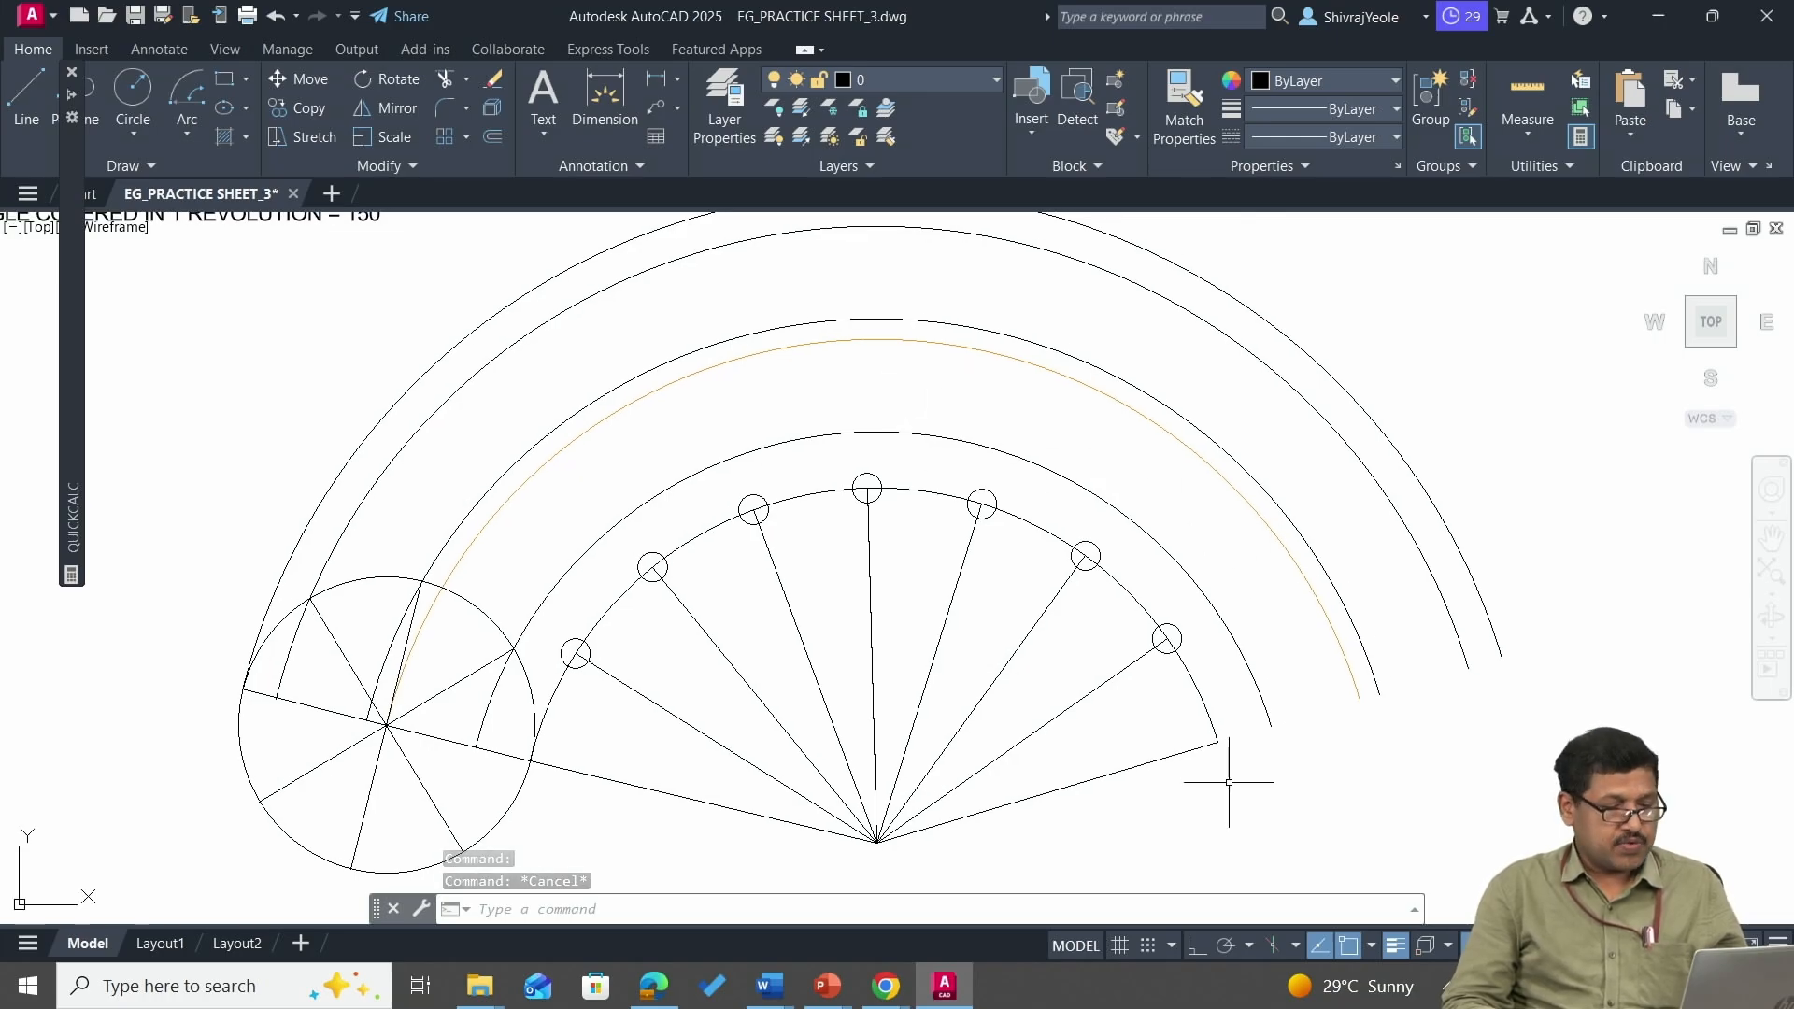
text(ex)
key(Return)
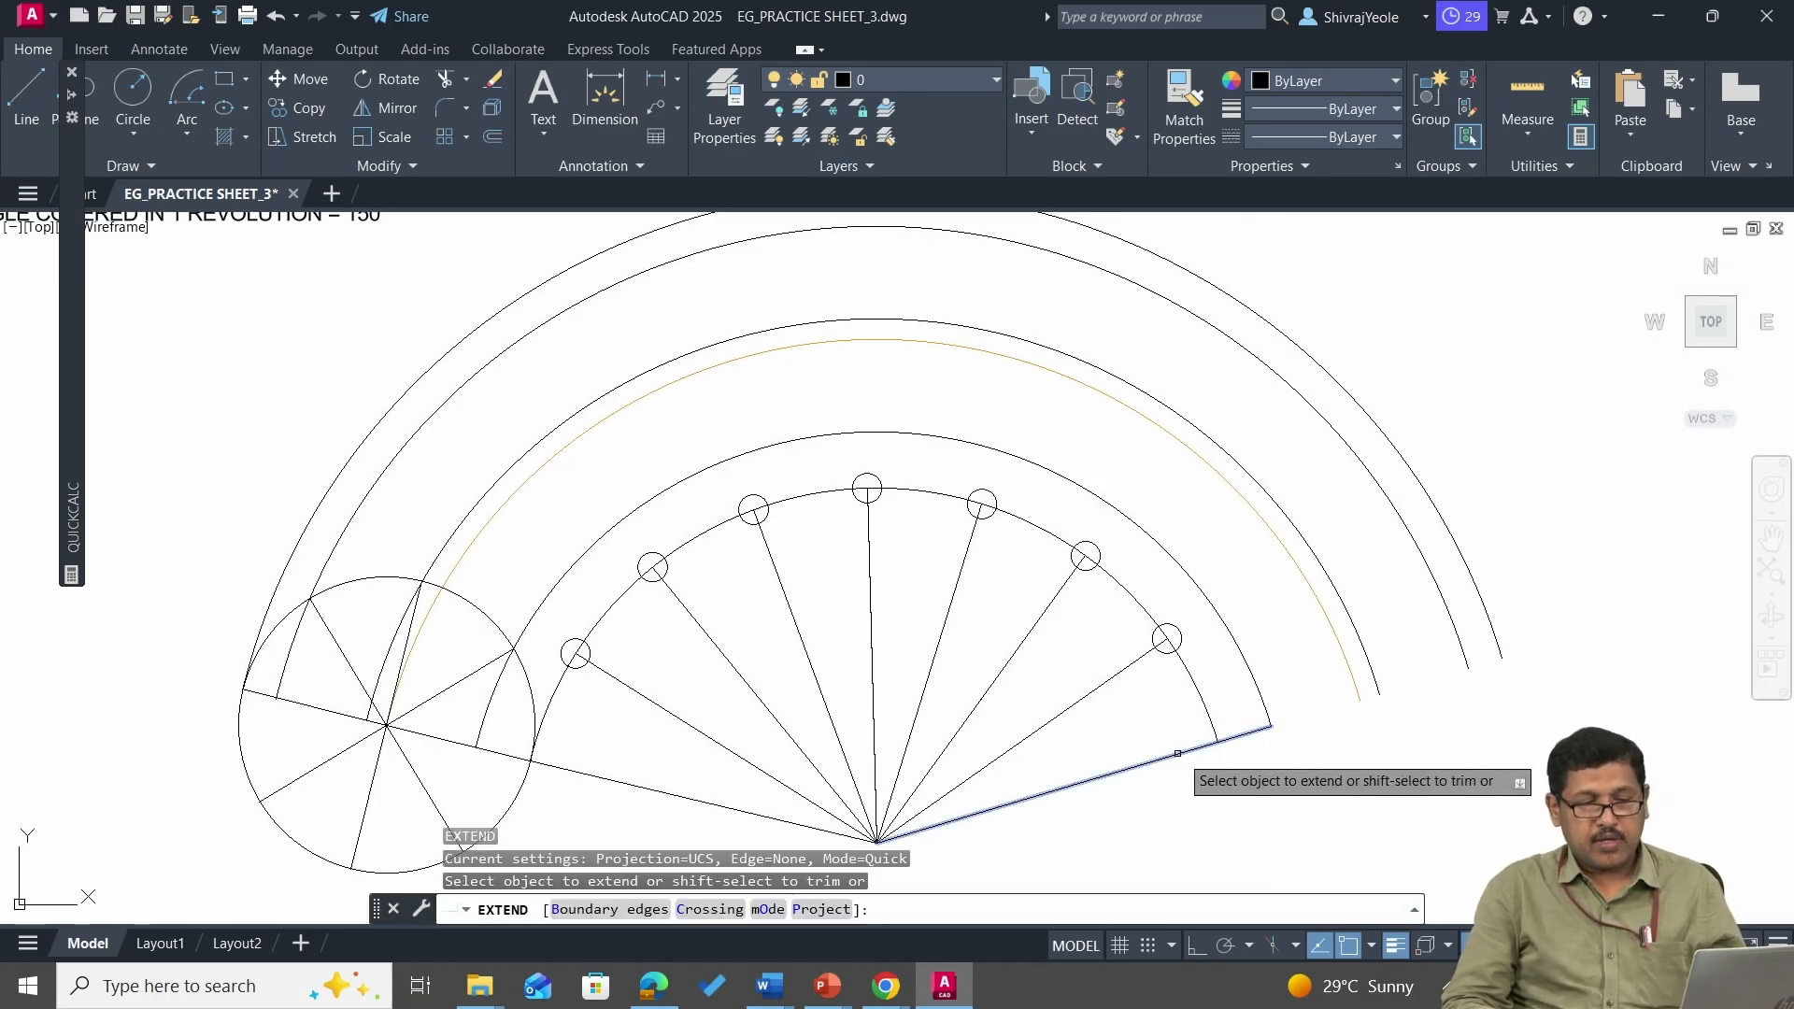
click(1179, 752)
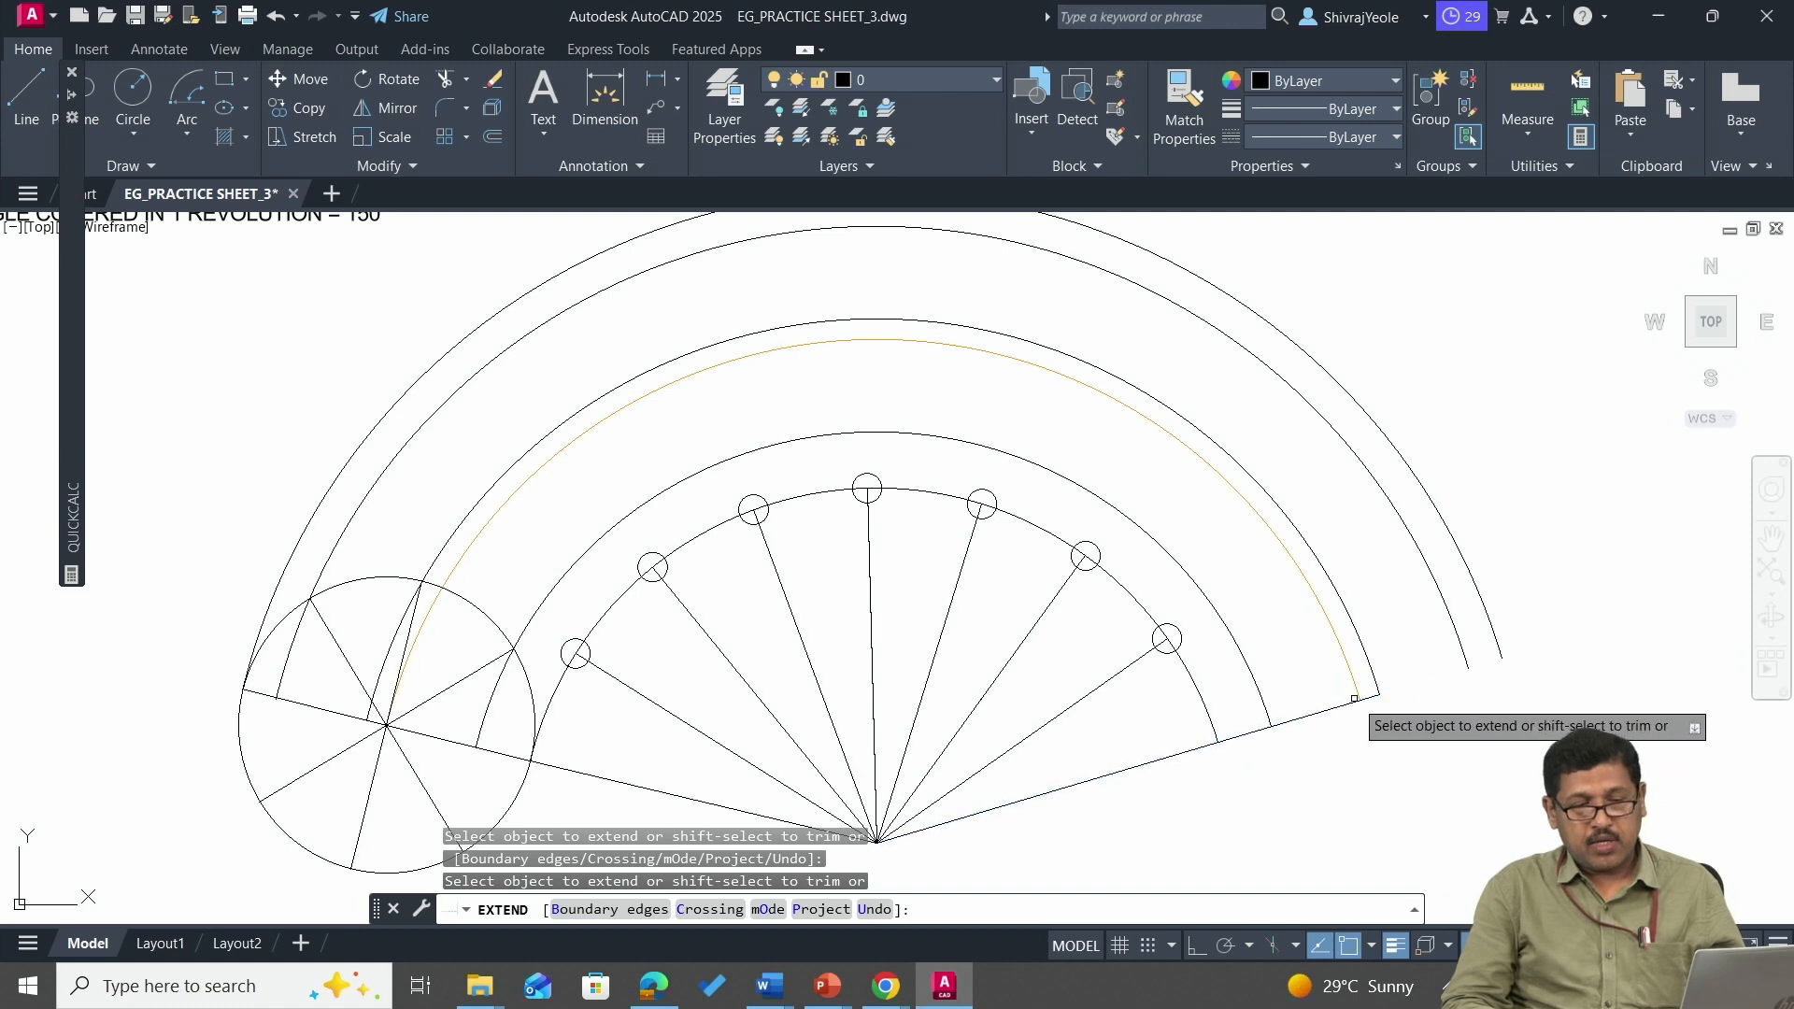
click(1353, 701)
click(1353, 701)
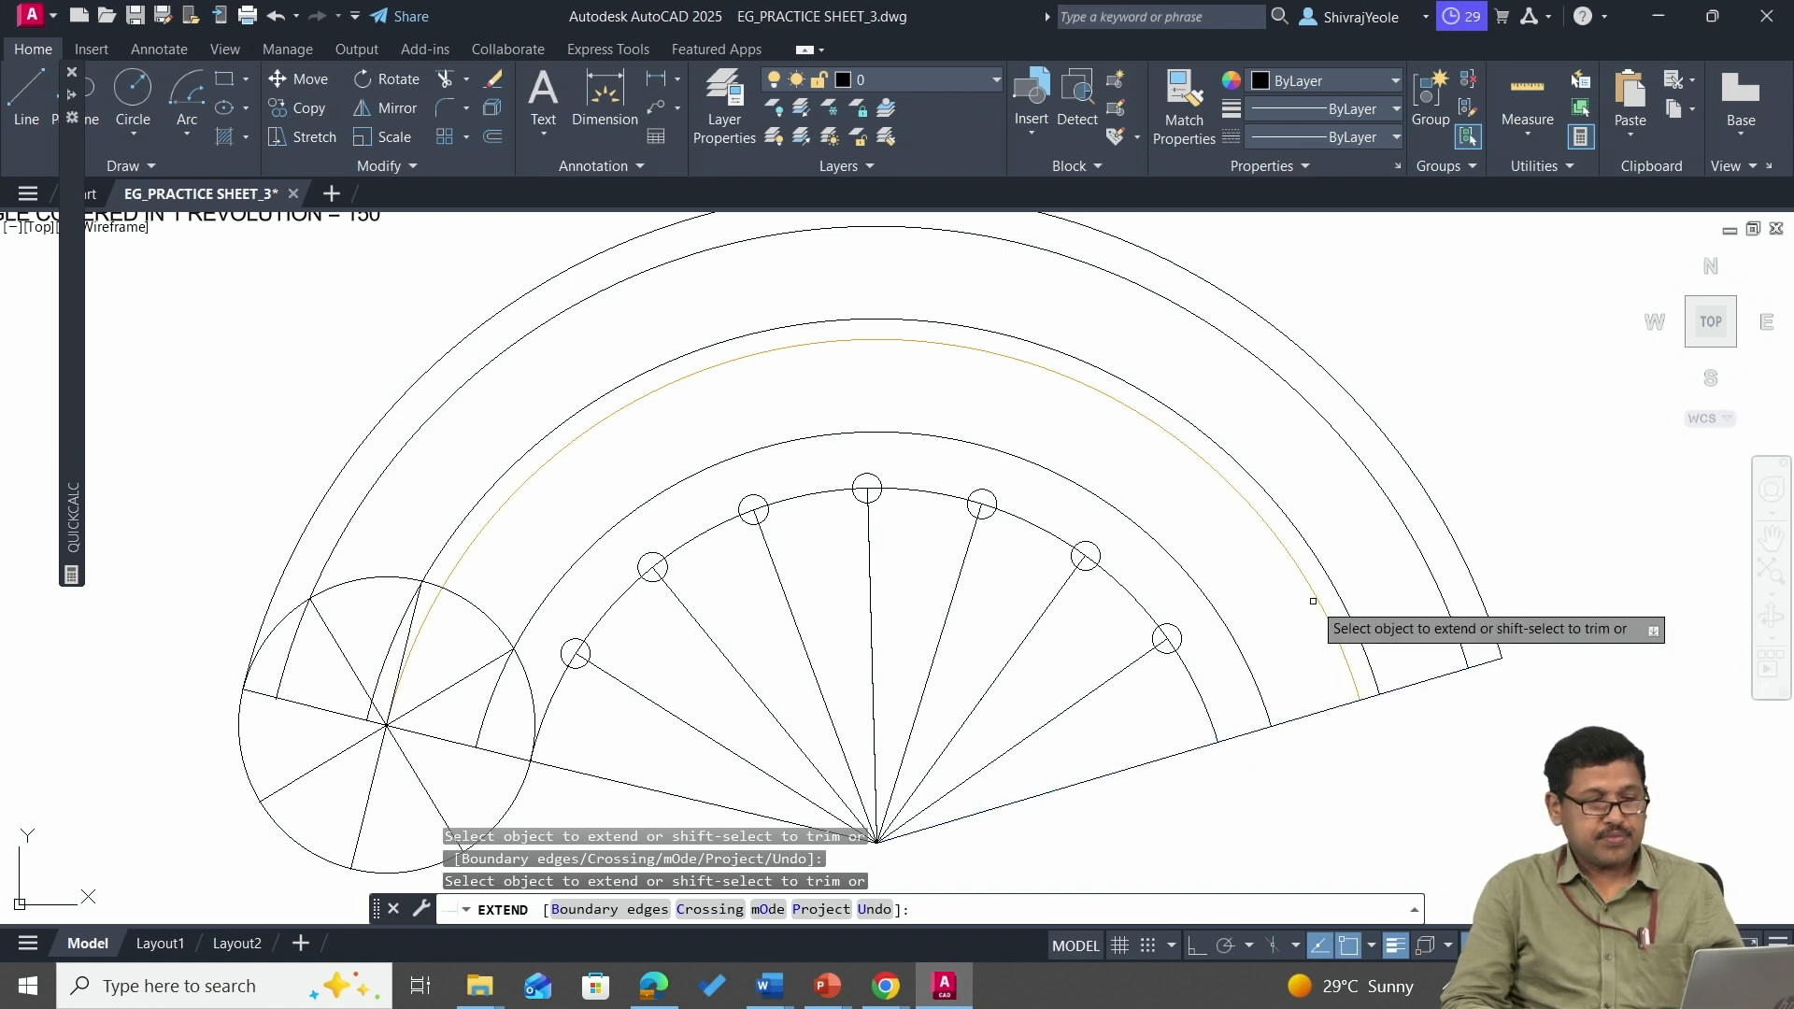
key(Escape)
mouse_move(965, 455)
middle_down()
mouse_move(1033, 401)
mouse_move(1202, 412)
middle_up()
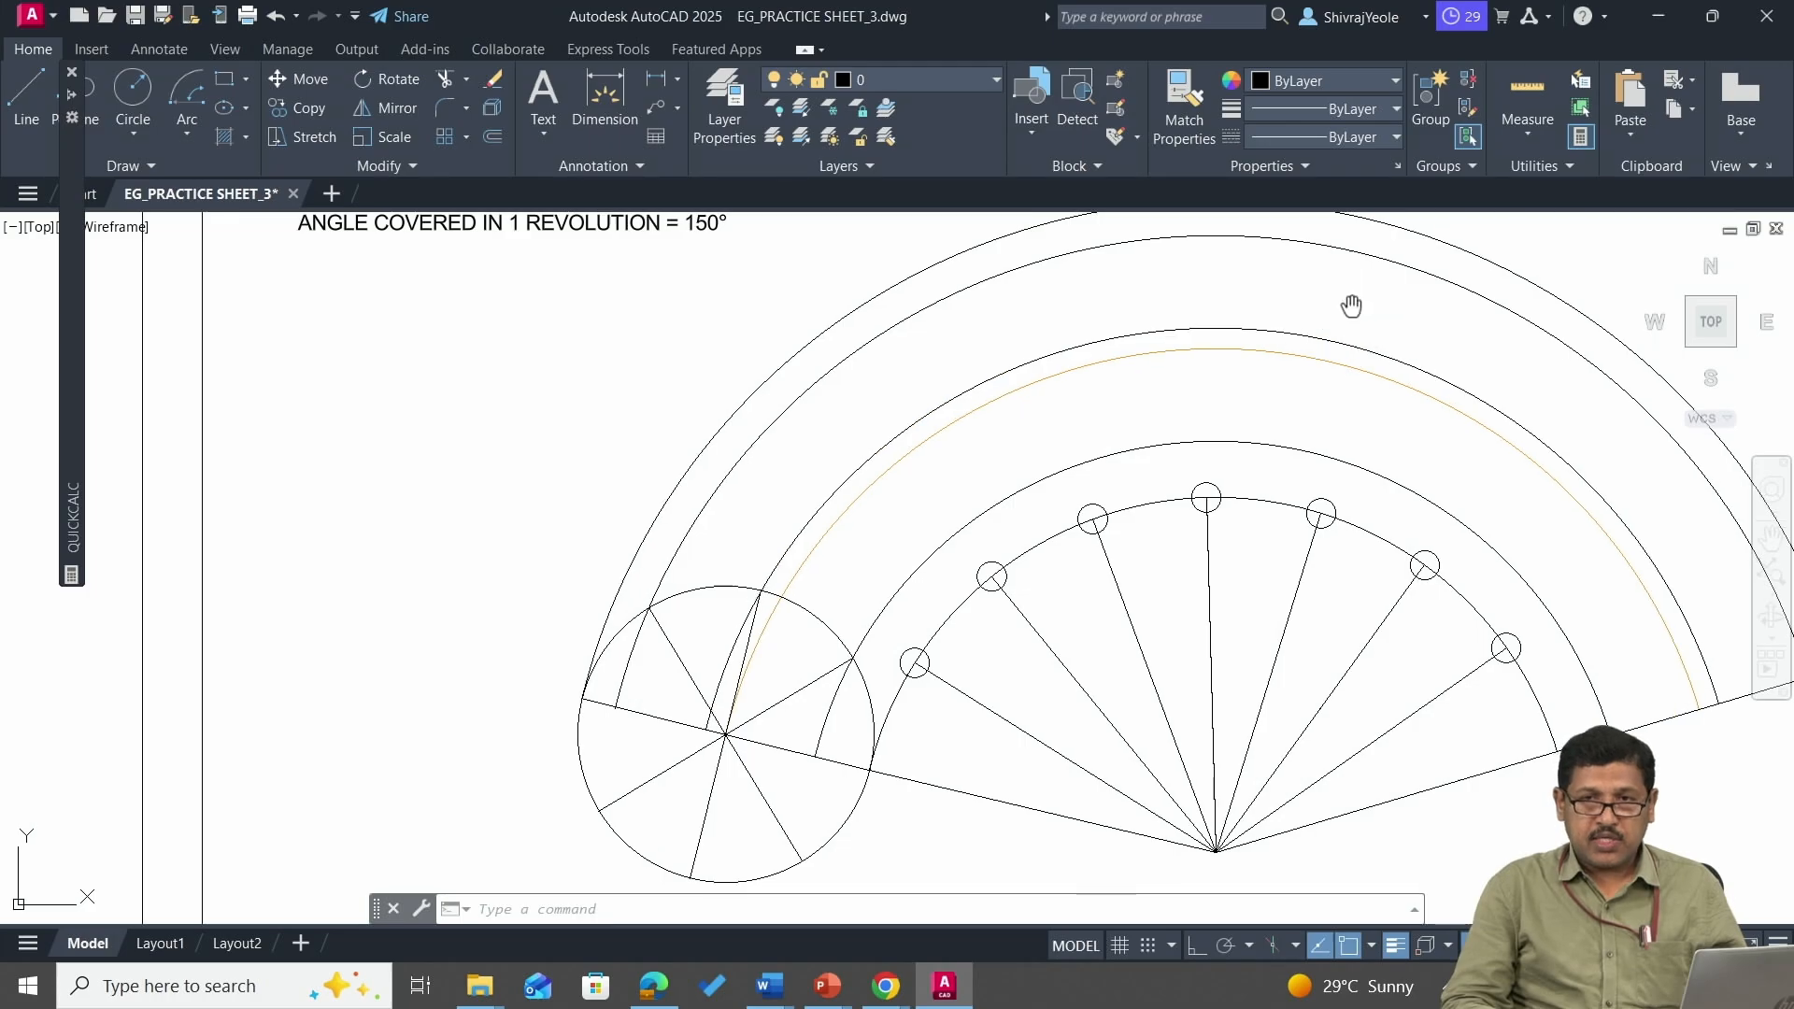
mouse_move(1354, 304)
middle_down()
mouse_move(1098, 308)
mouse_move(1055, 343)
middle_up()
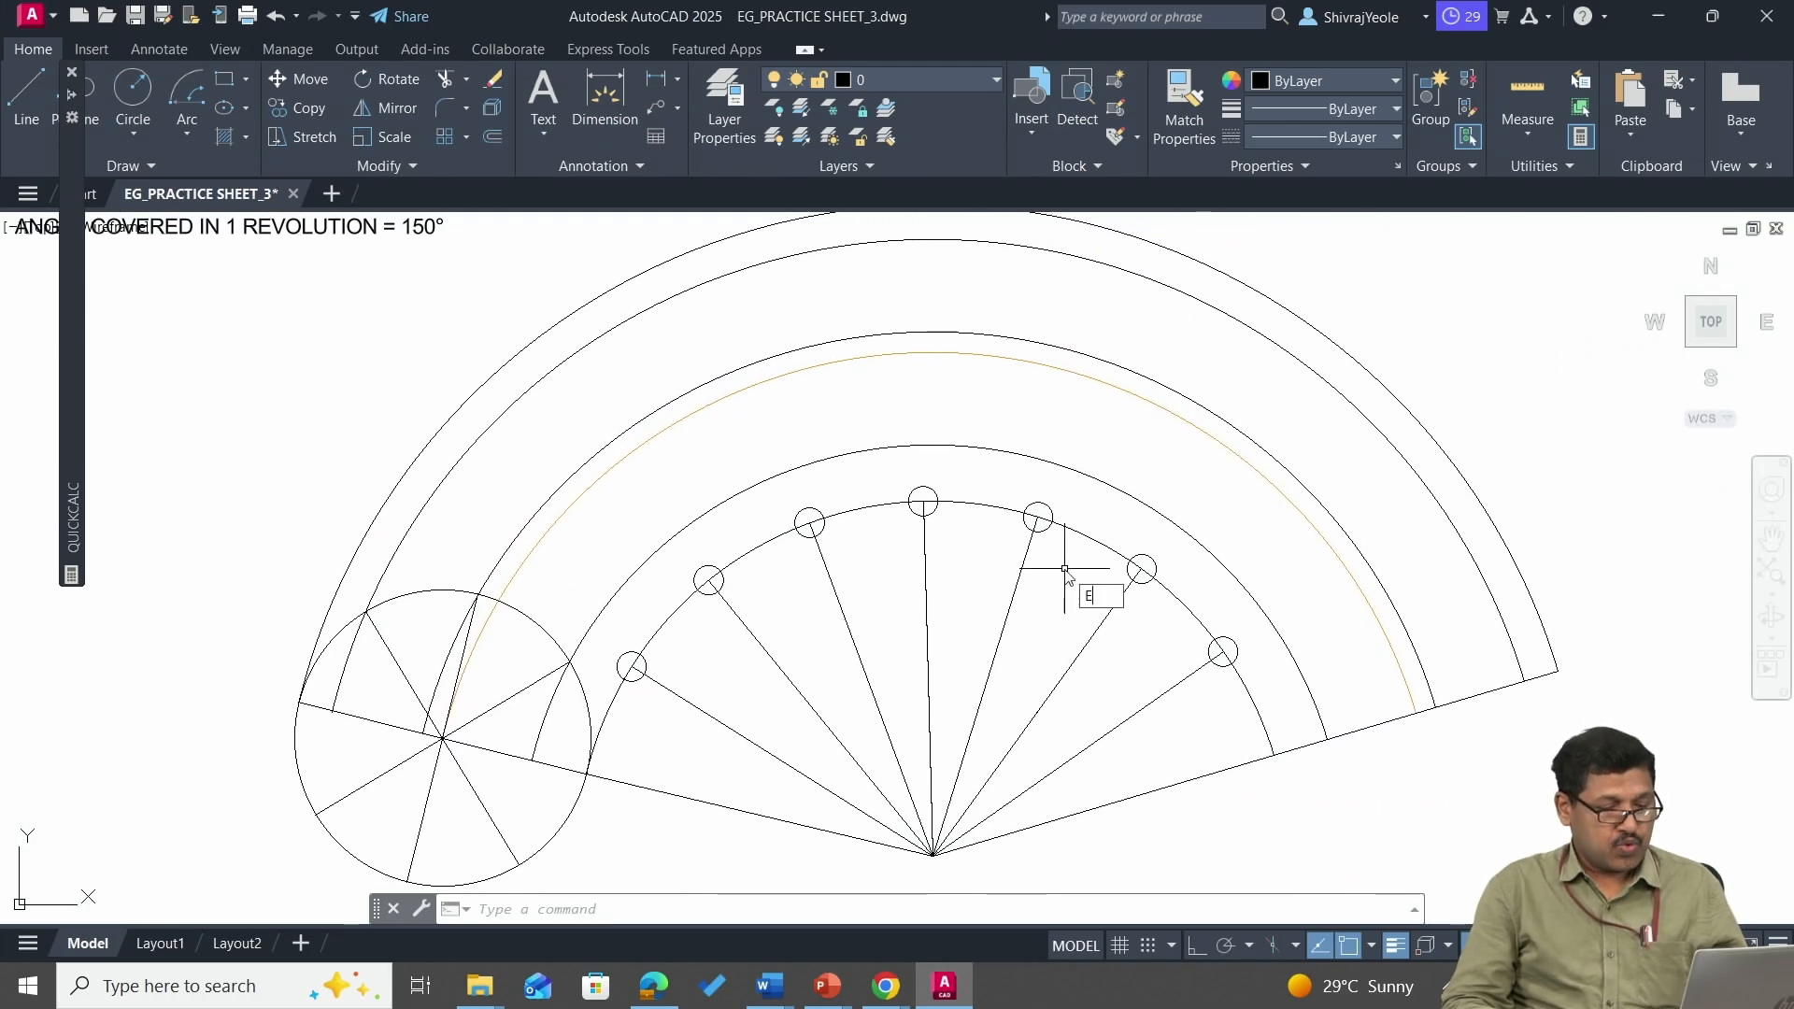
Extend the seven intermediate radial lines outward from the directing arc to the orange center locus arc.
text(X)
key(Return)
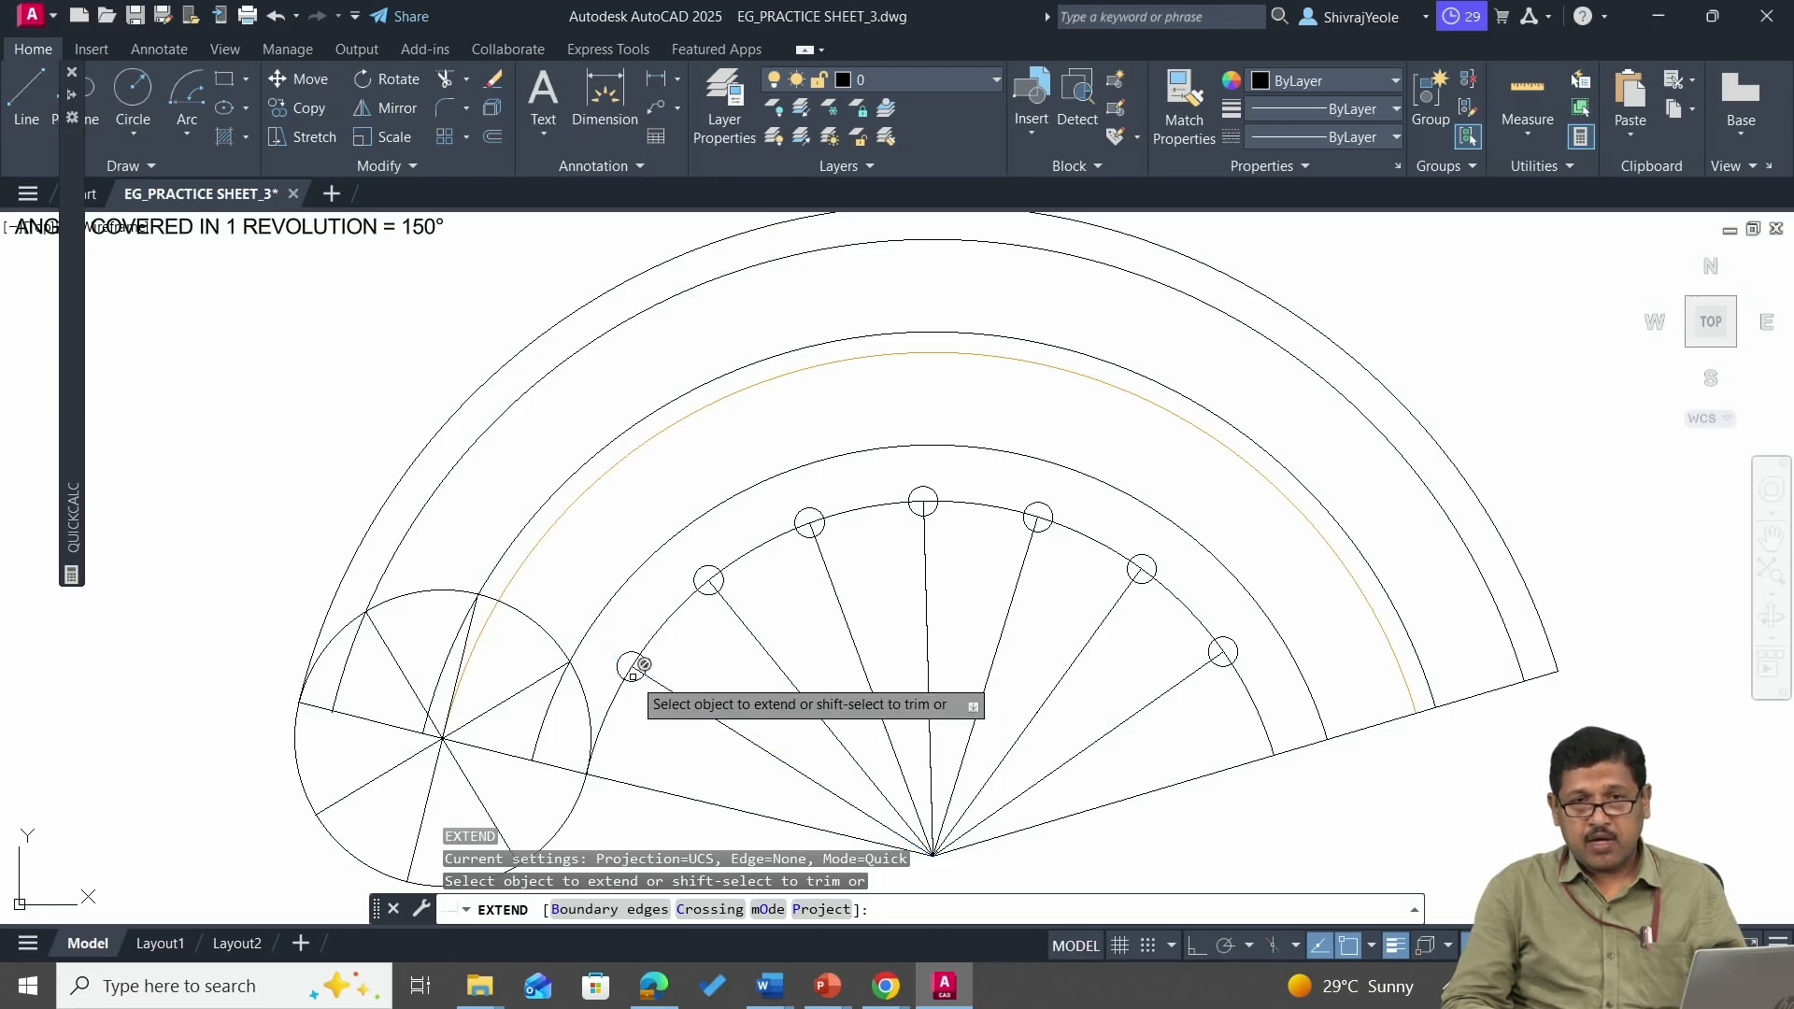
click(678, 692)
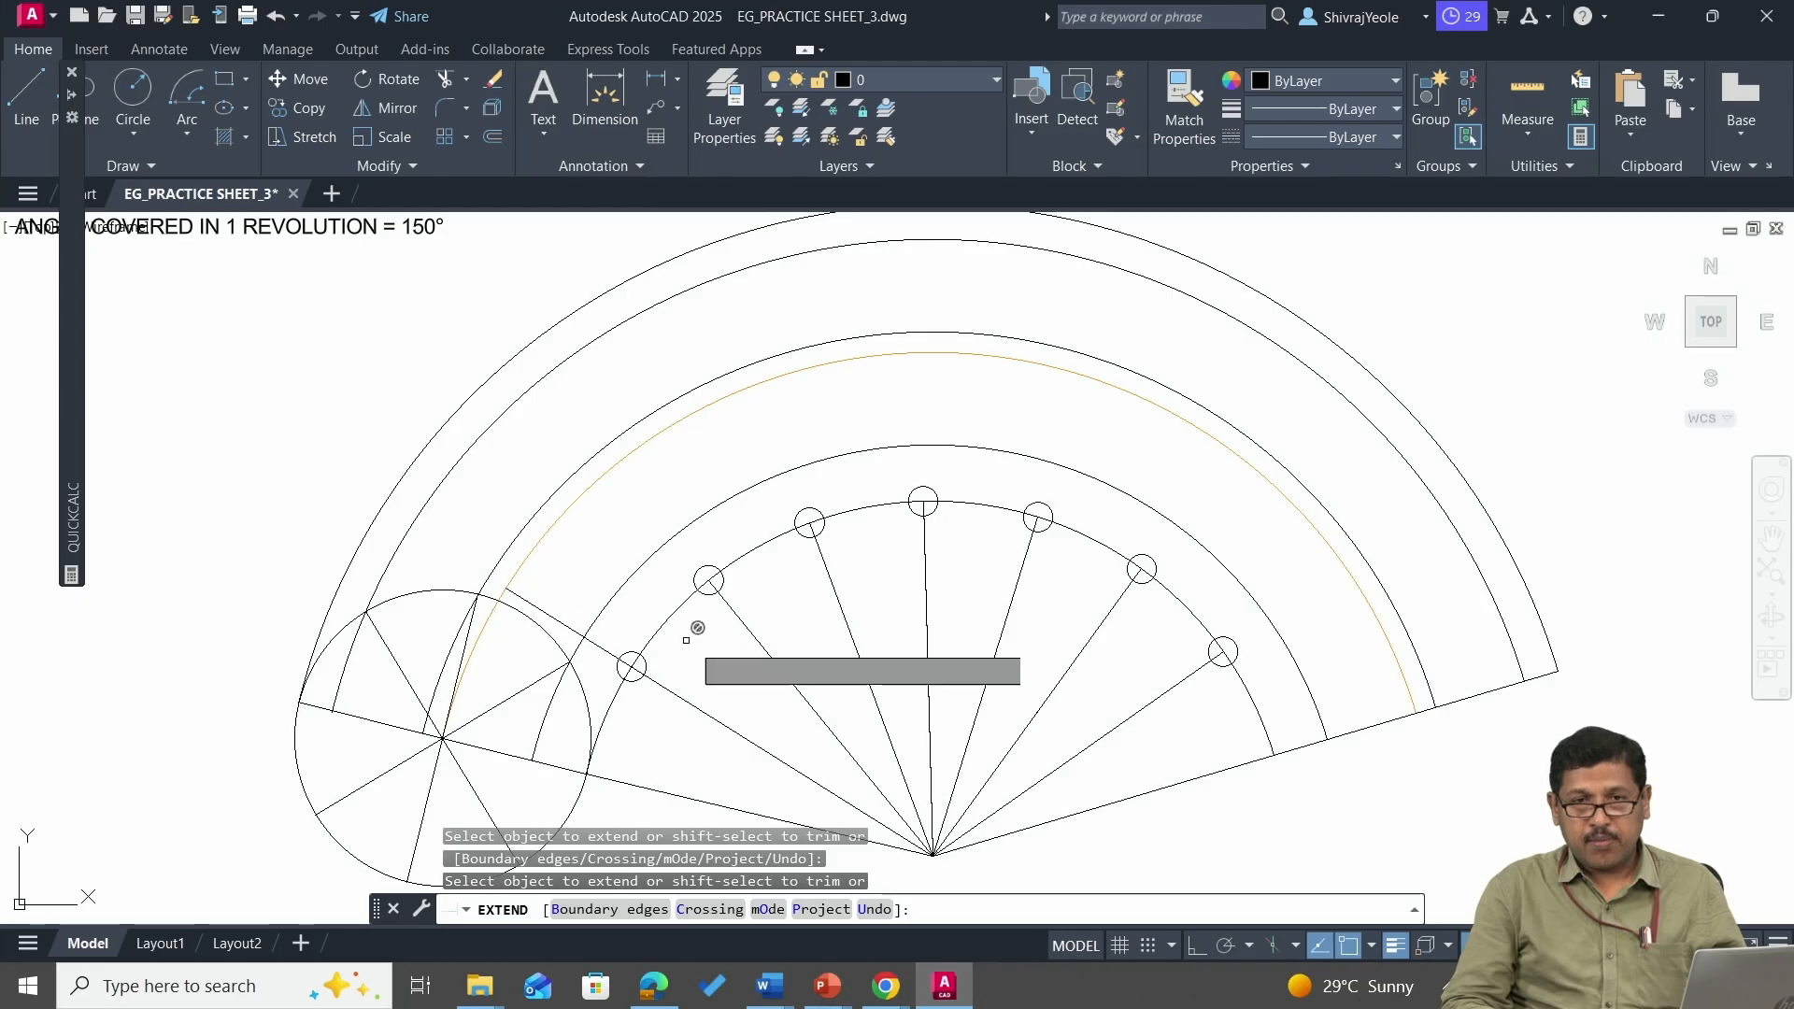
click(683, 549)
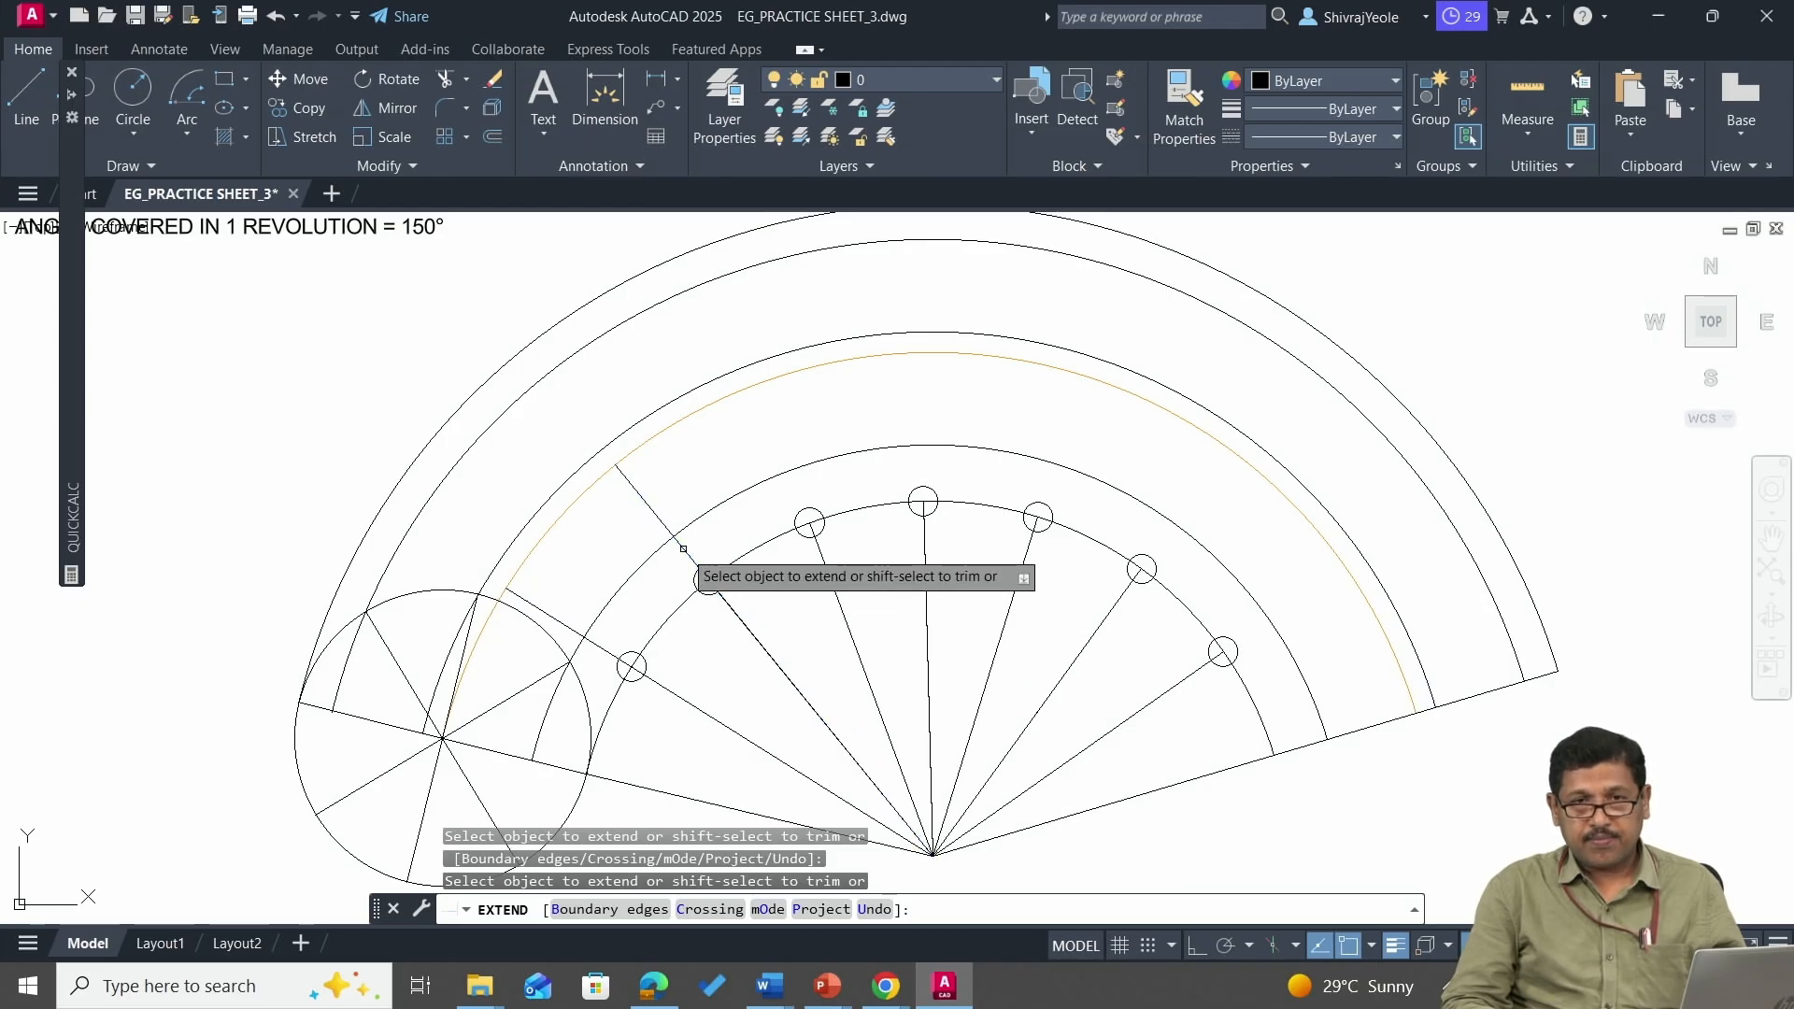
click(830, 570)
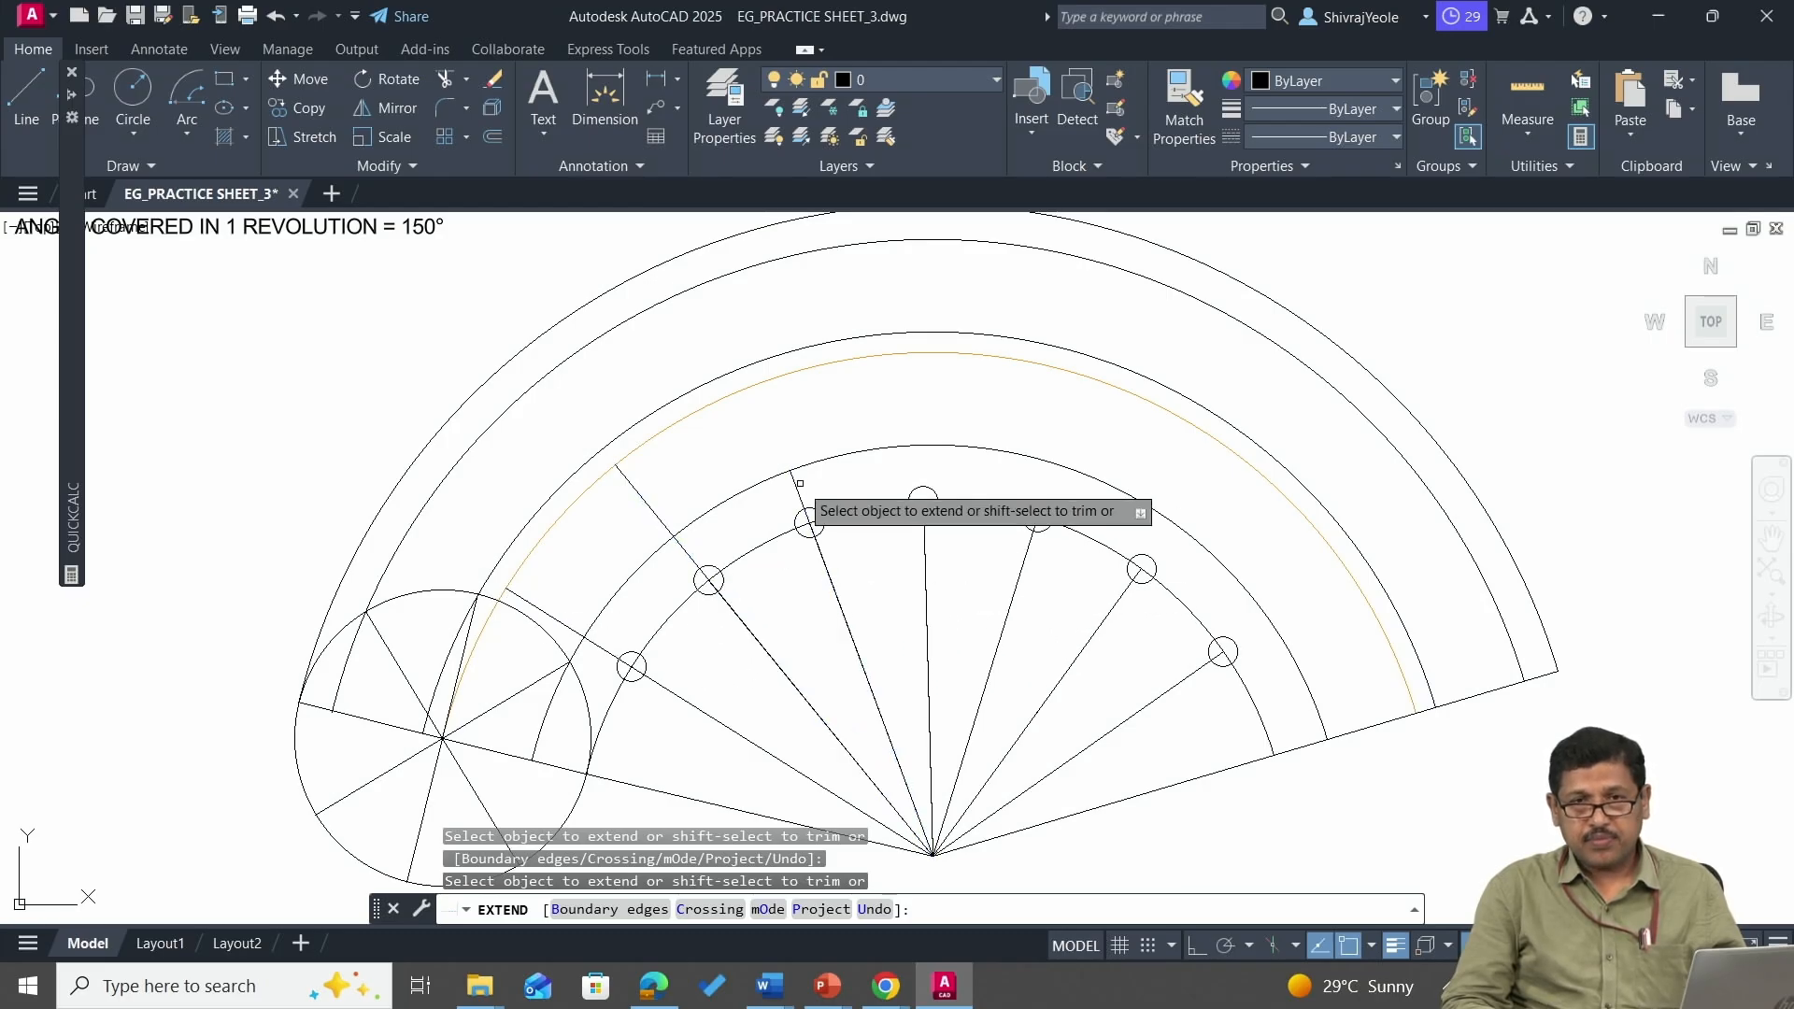
click(801, 483)
click(929, 569)
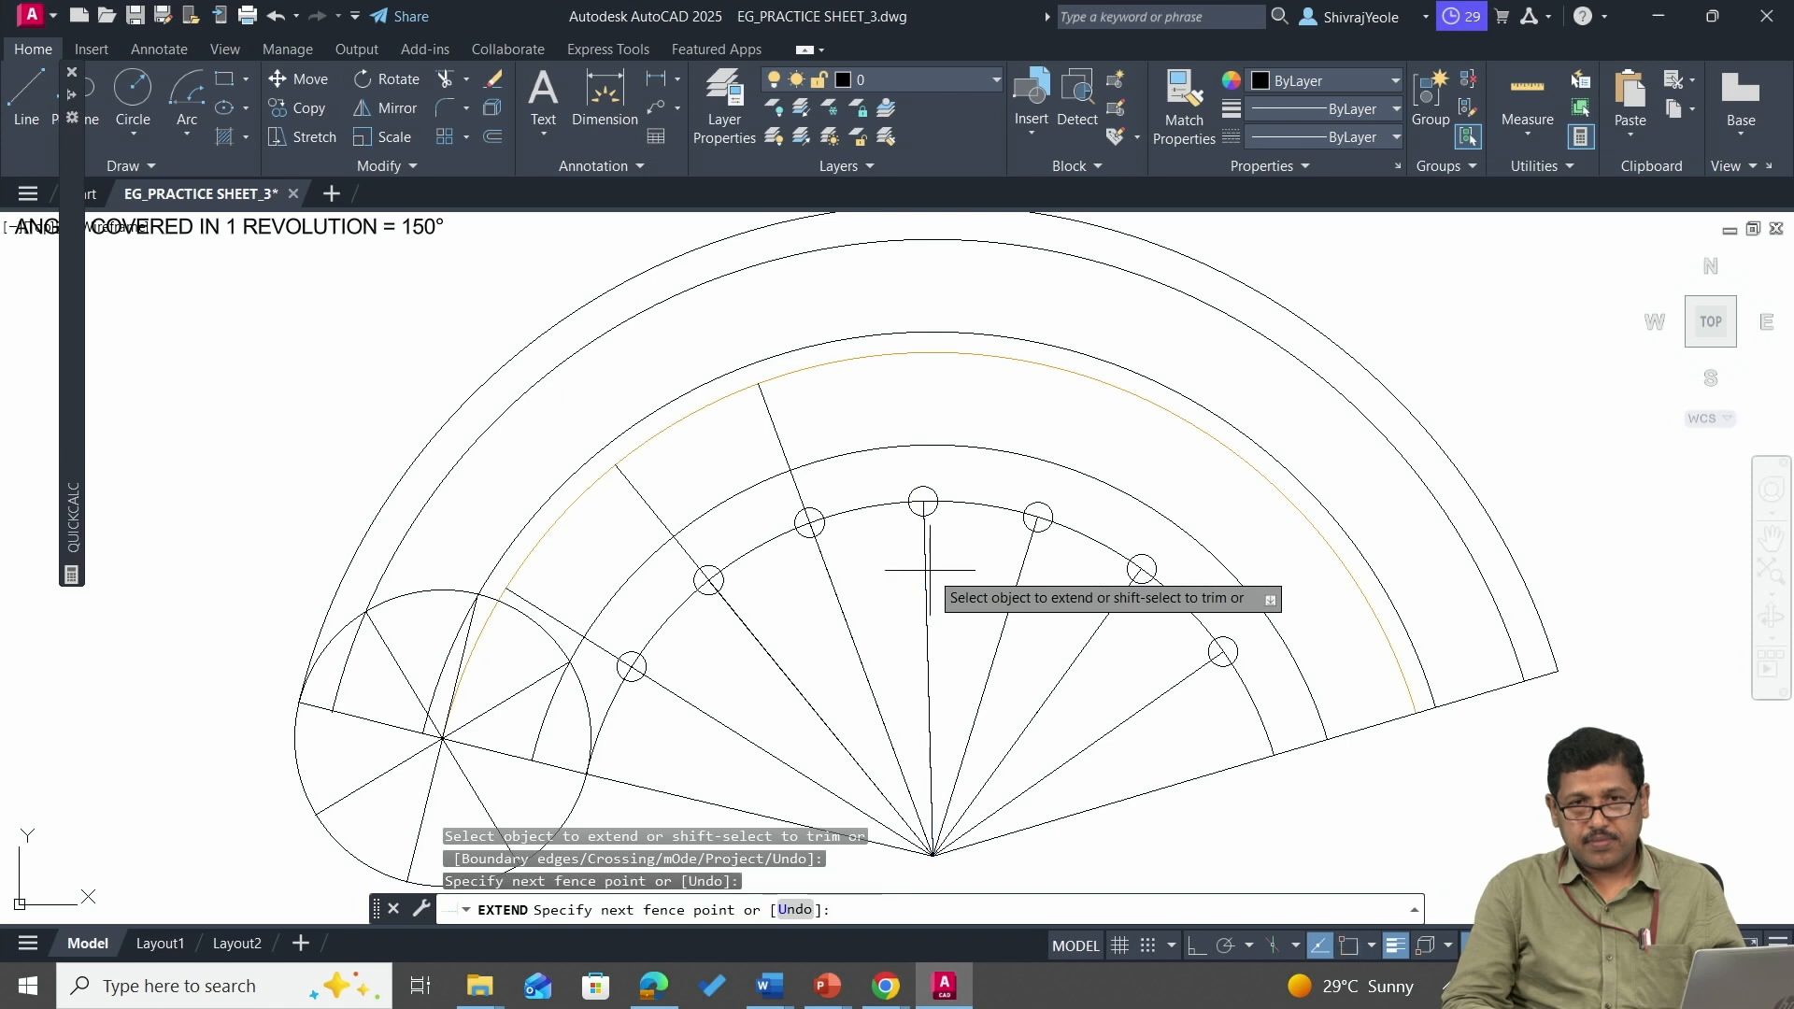
click(921, 553)
click(921, 468)
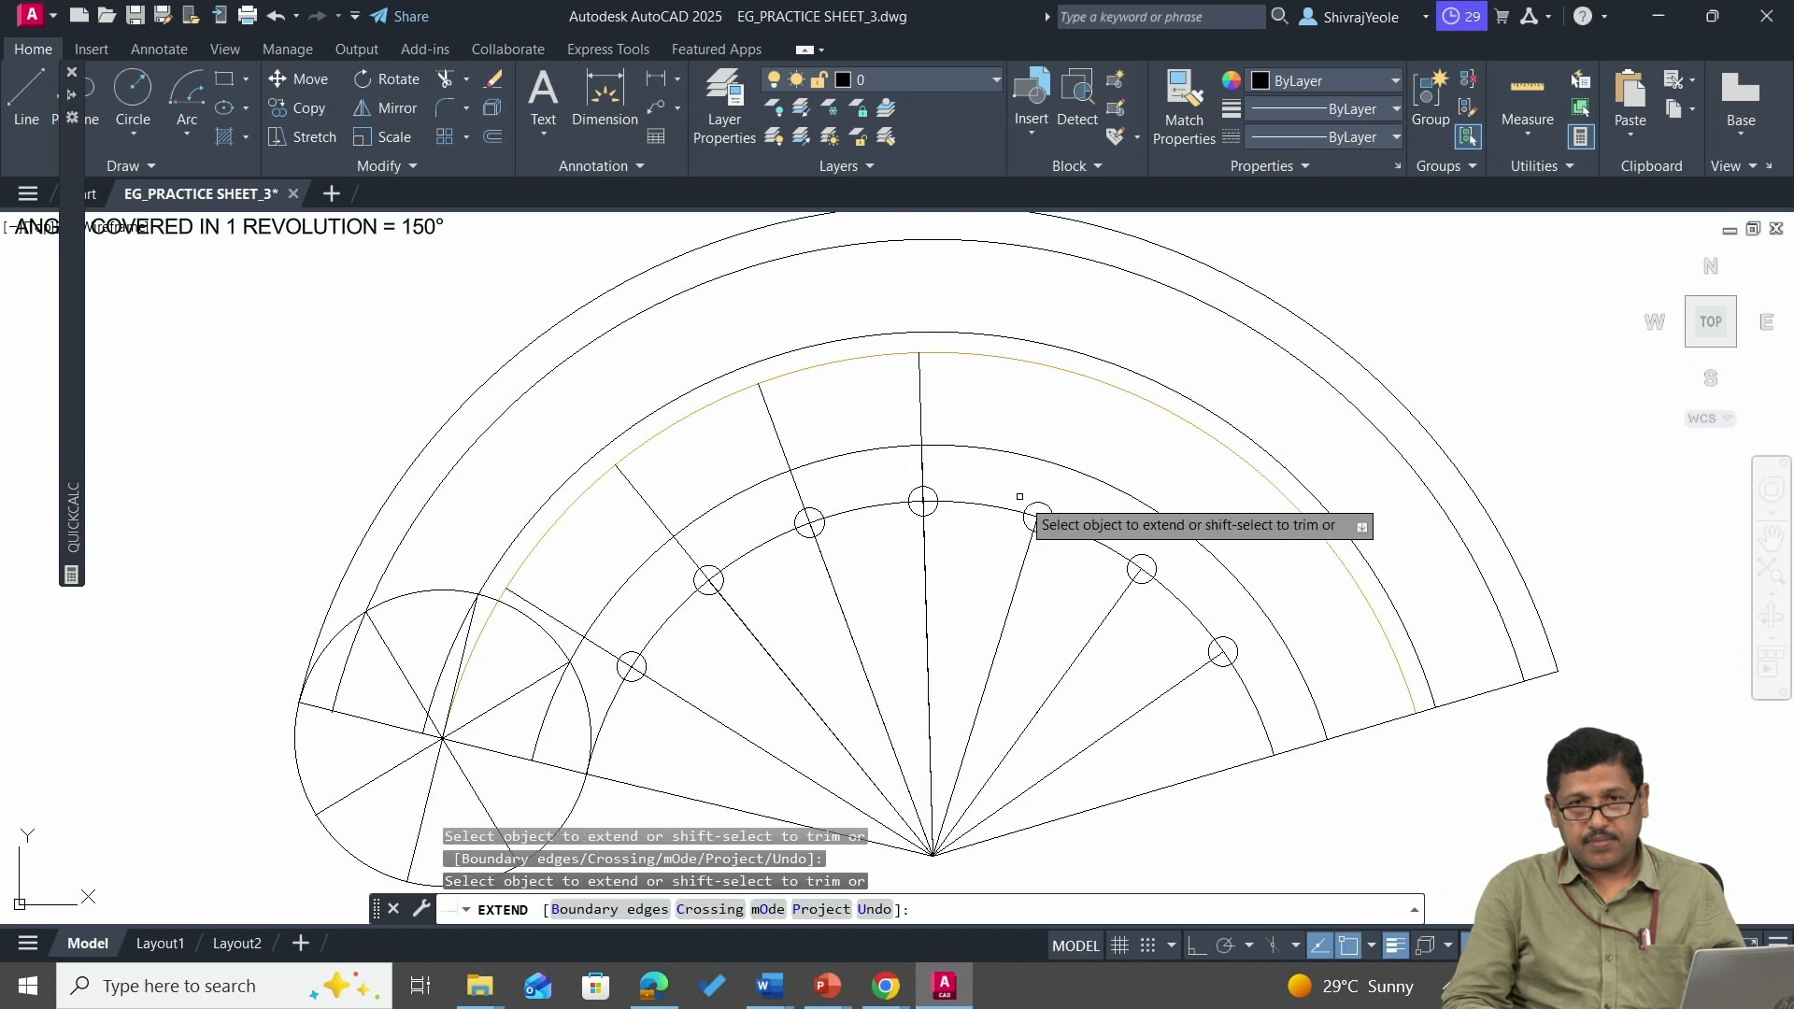
click(1031, 525)
click(1037, 502)
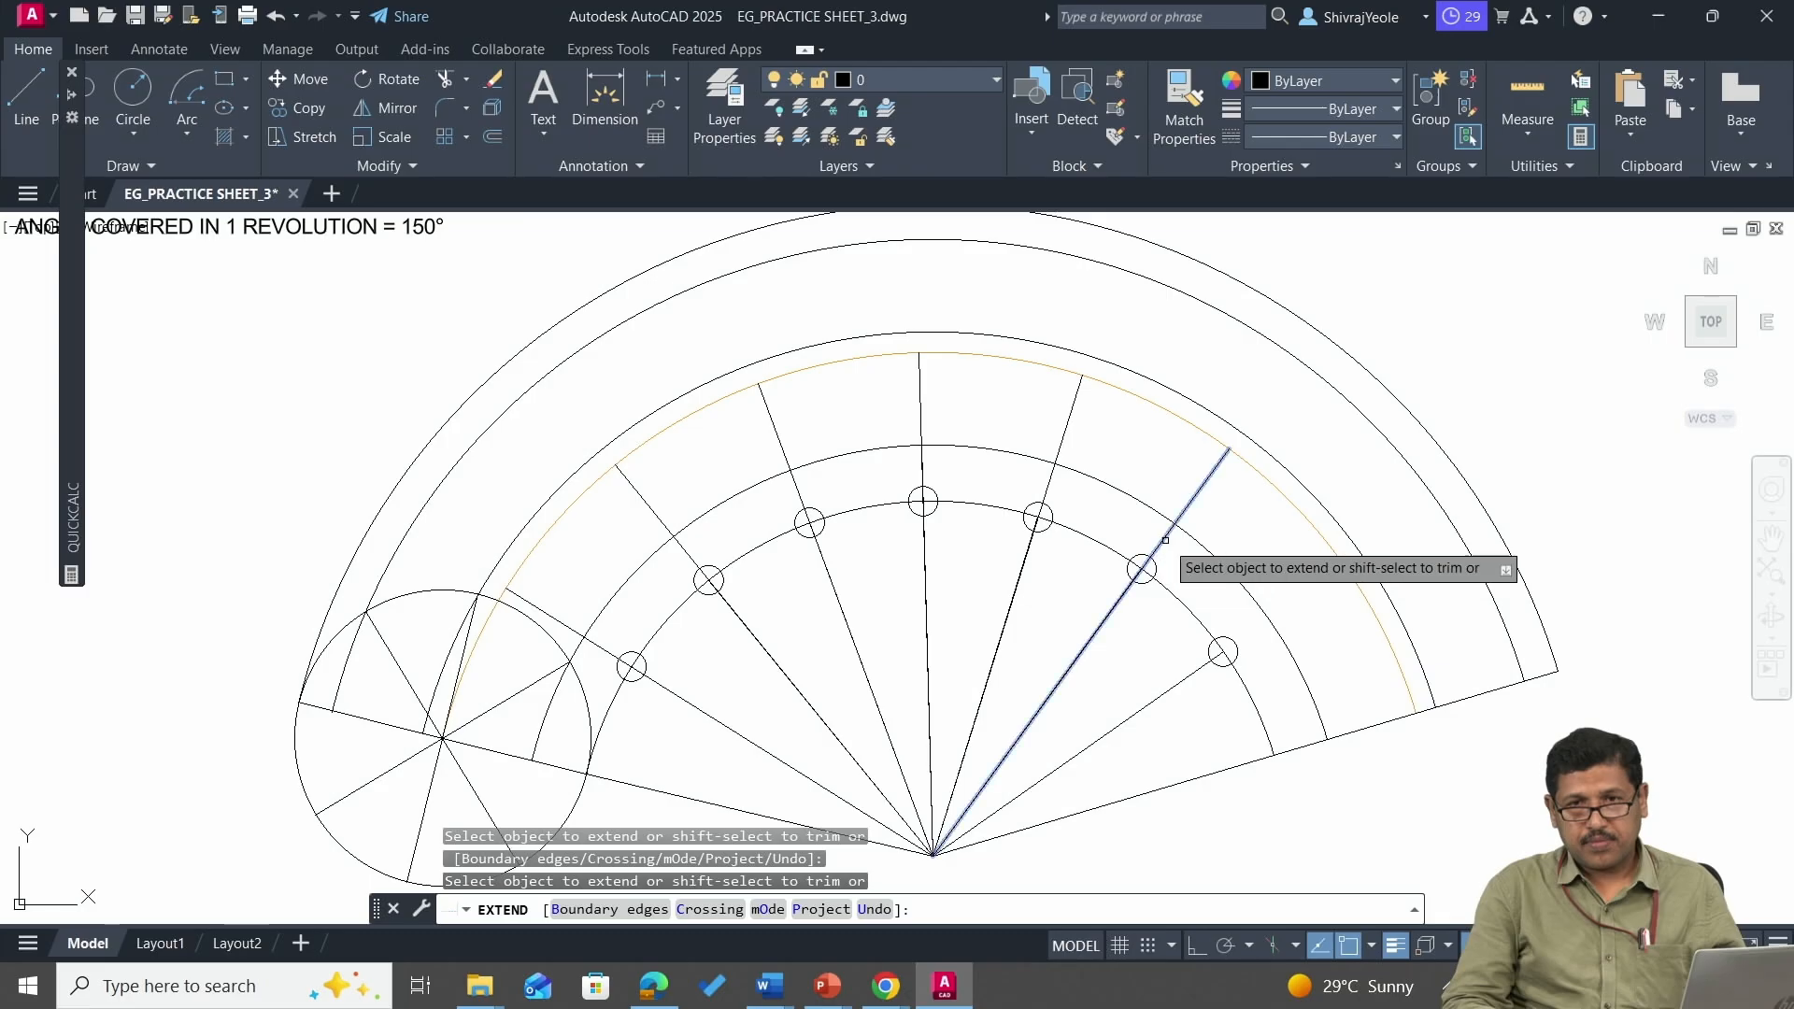
click(1165, 540)
click(1224, 665)
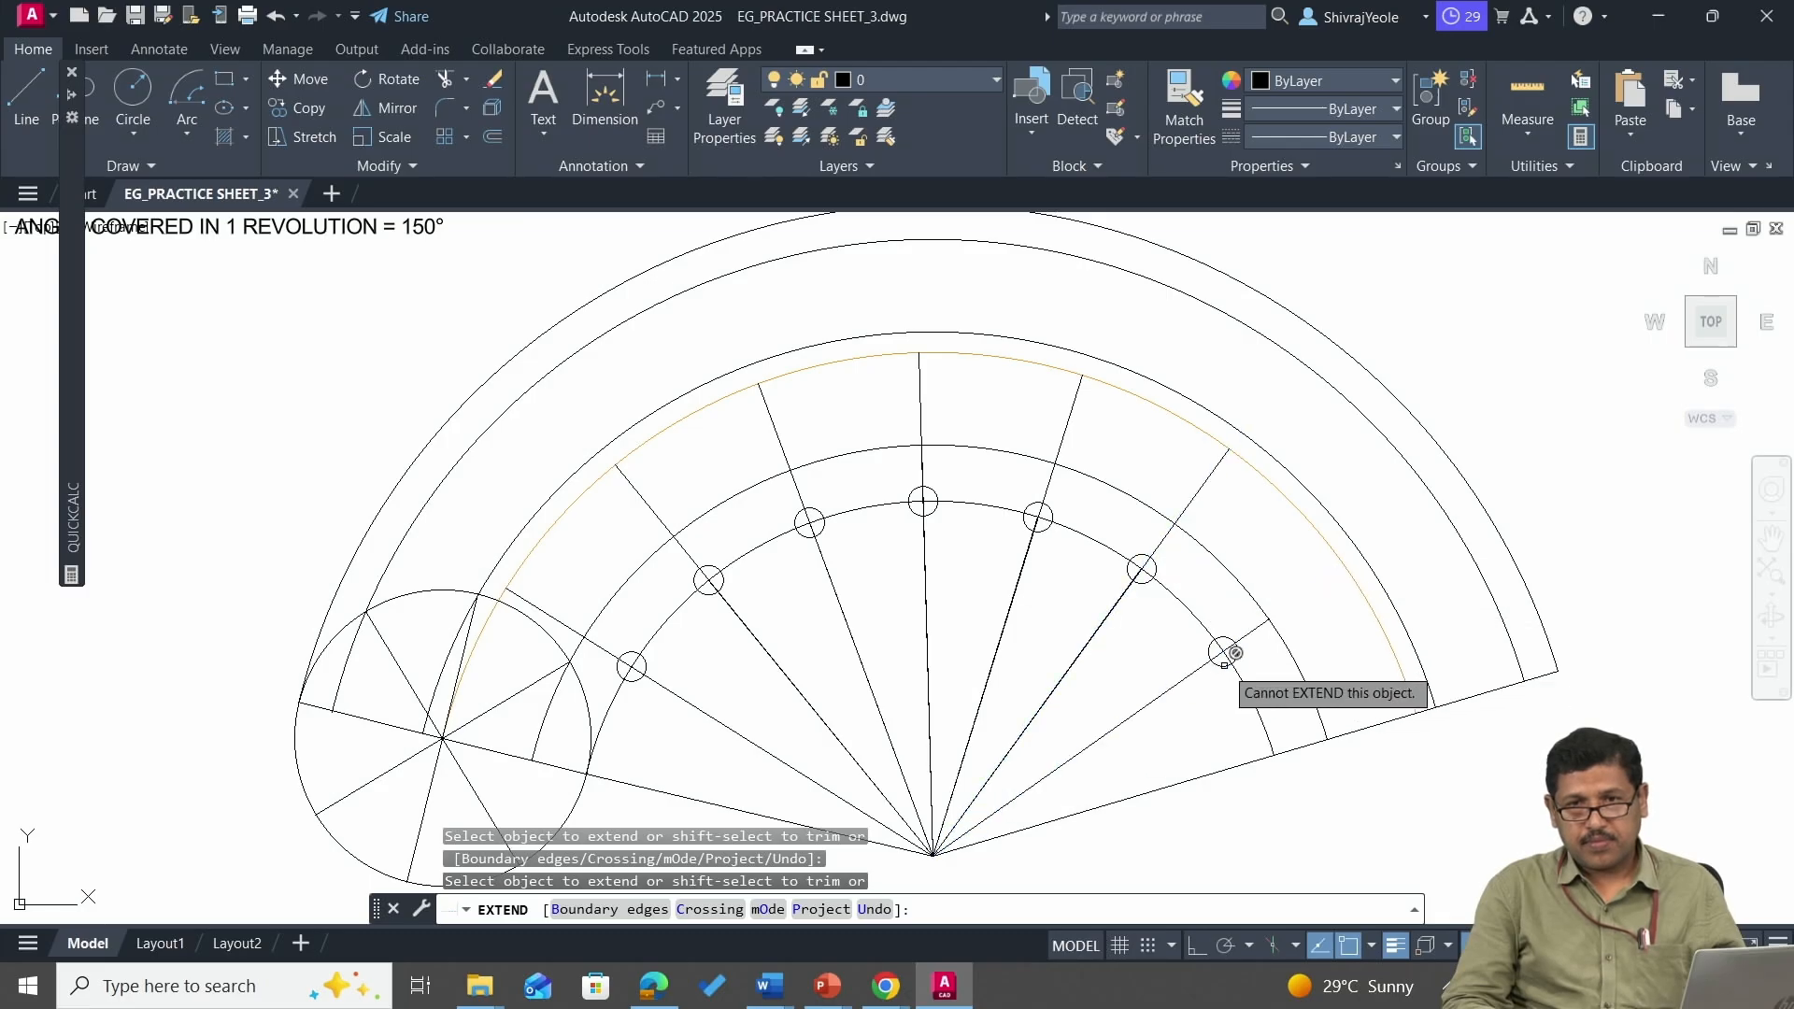
click(1257, 627)
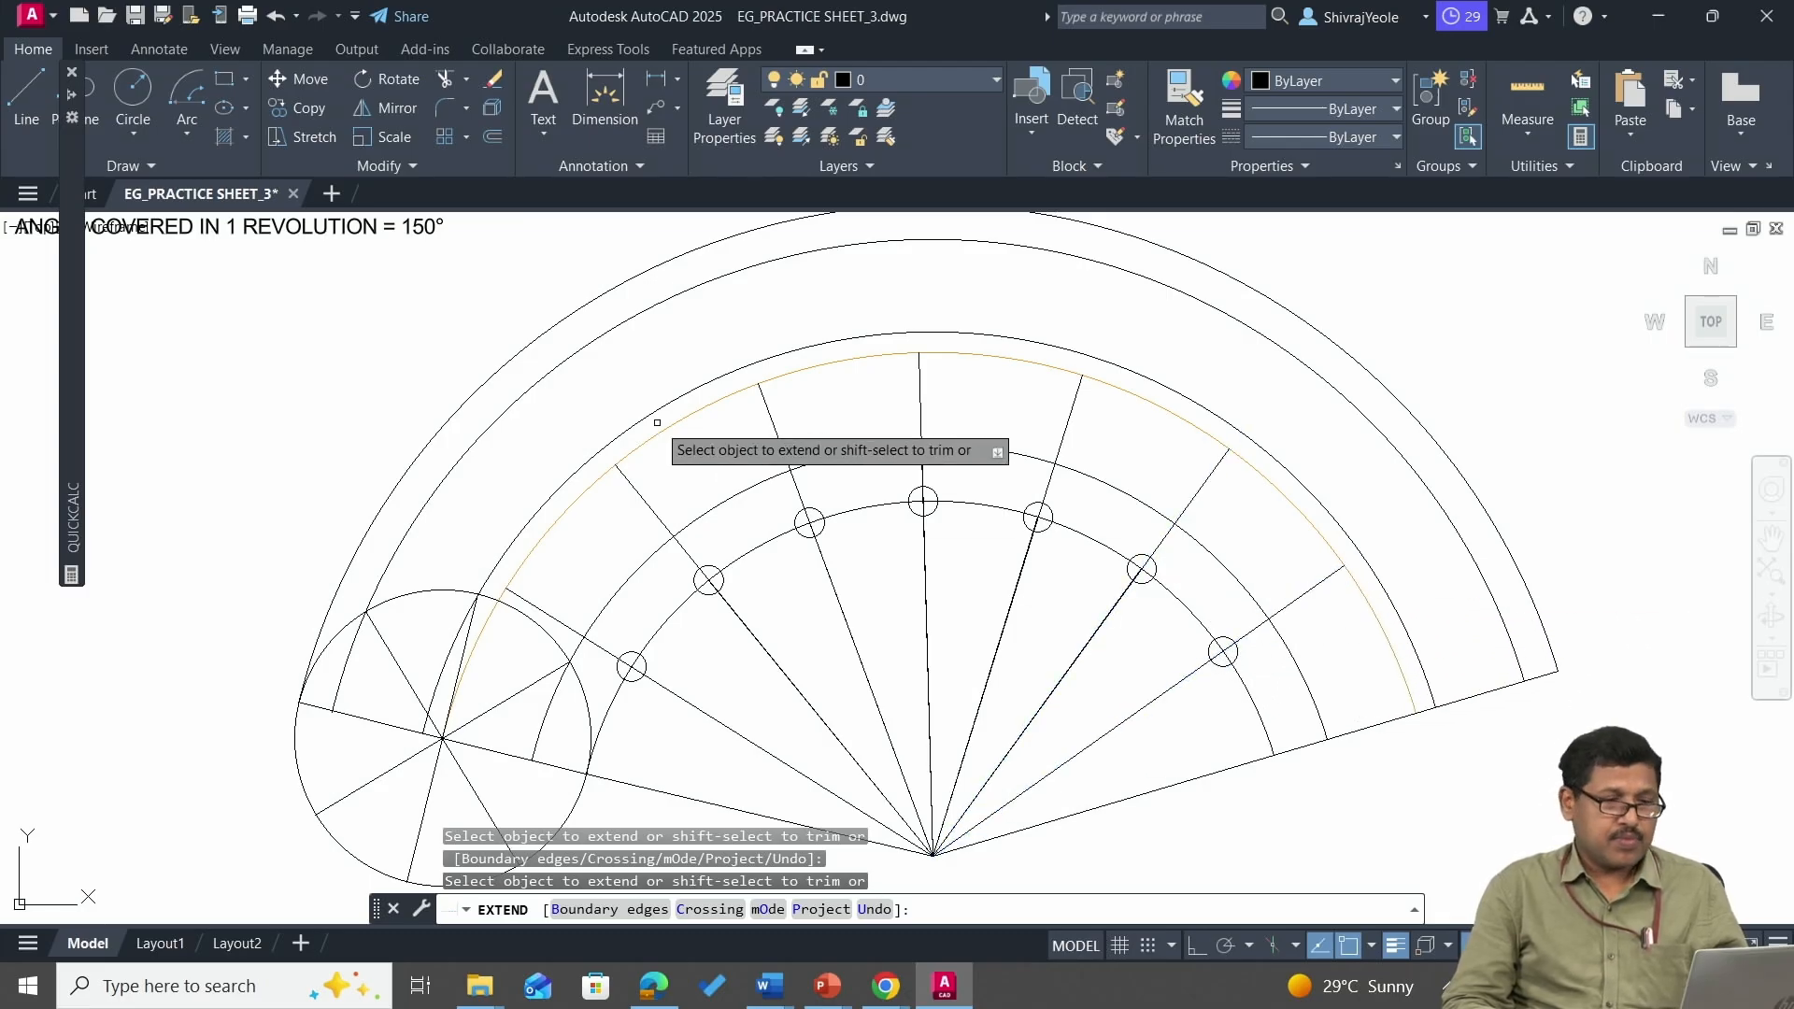
key(Escape)
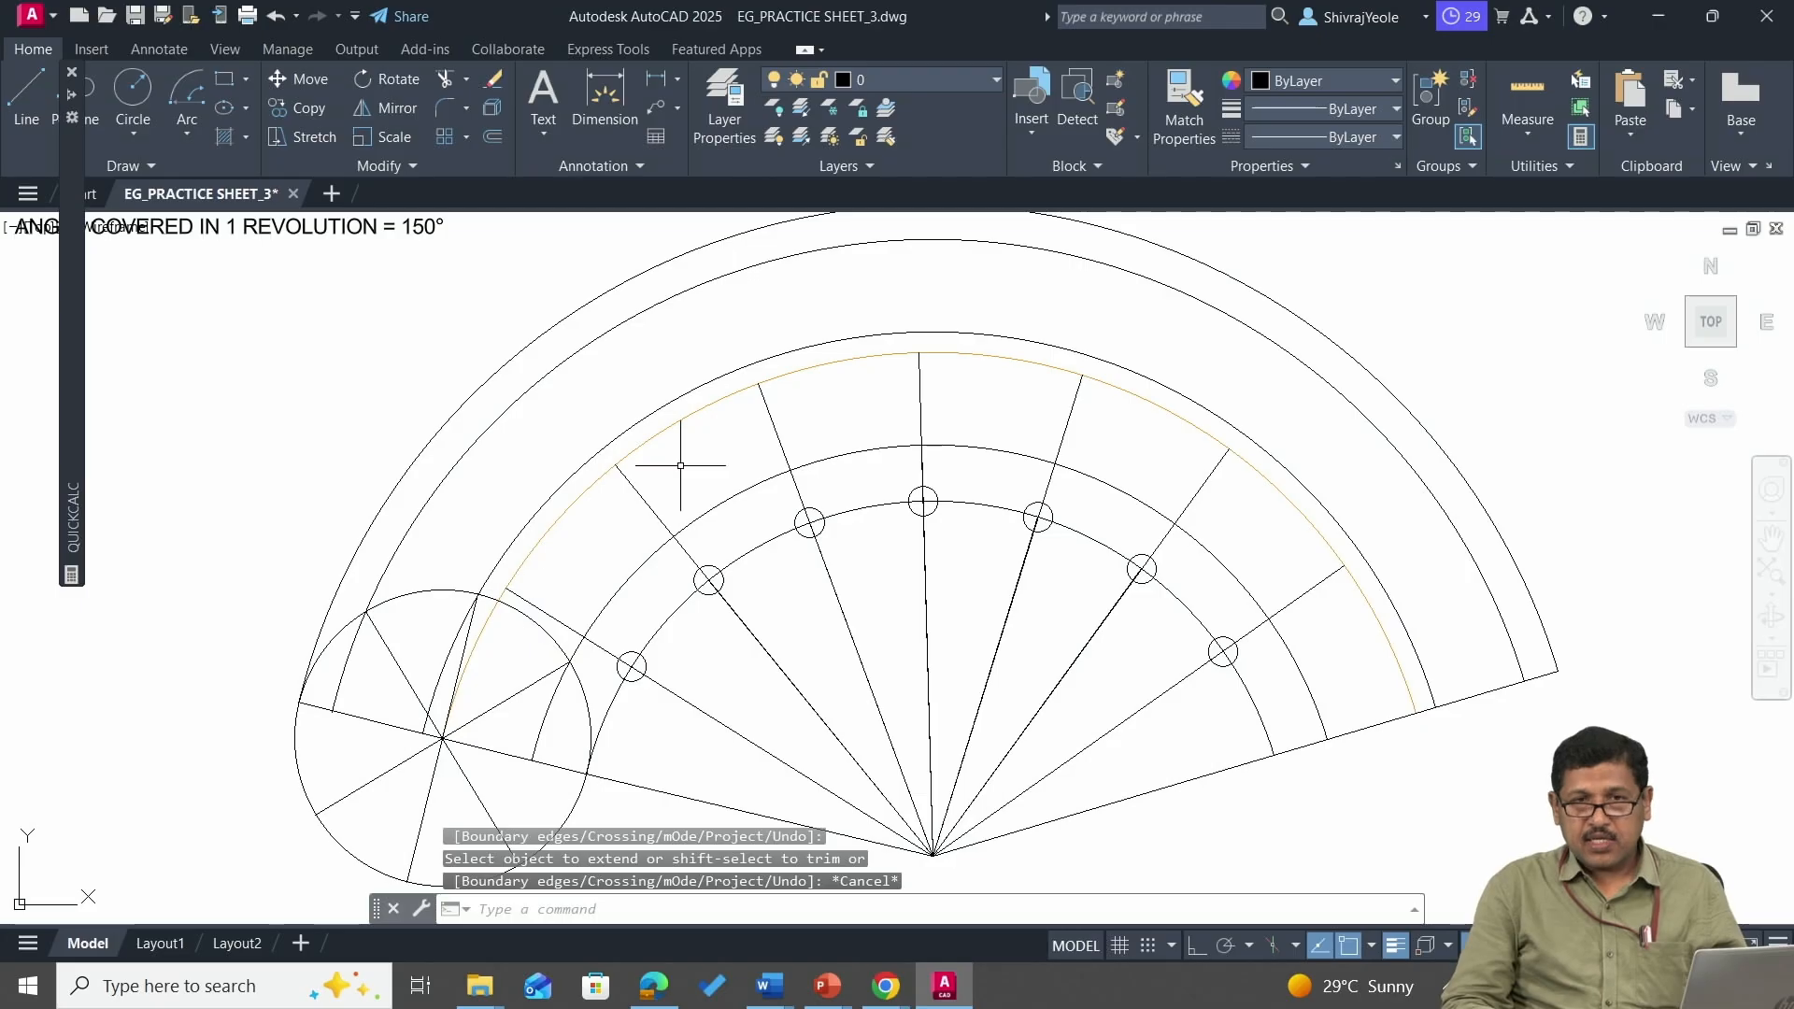
click(1378, 620)
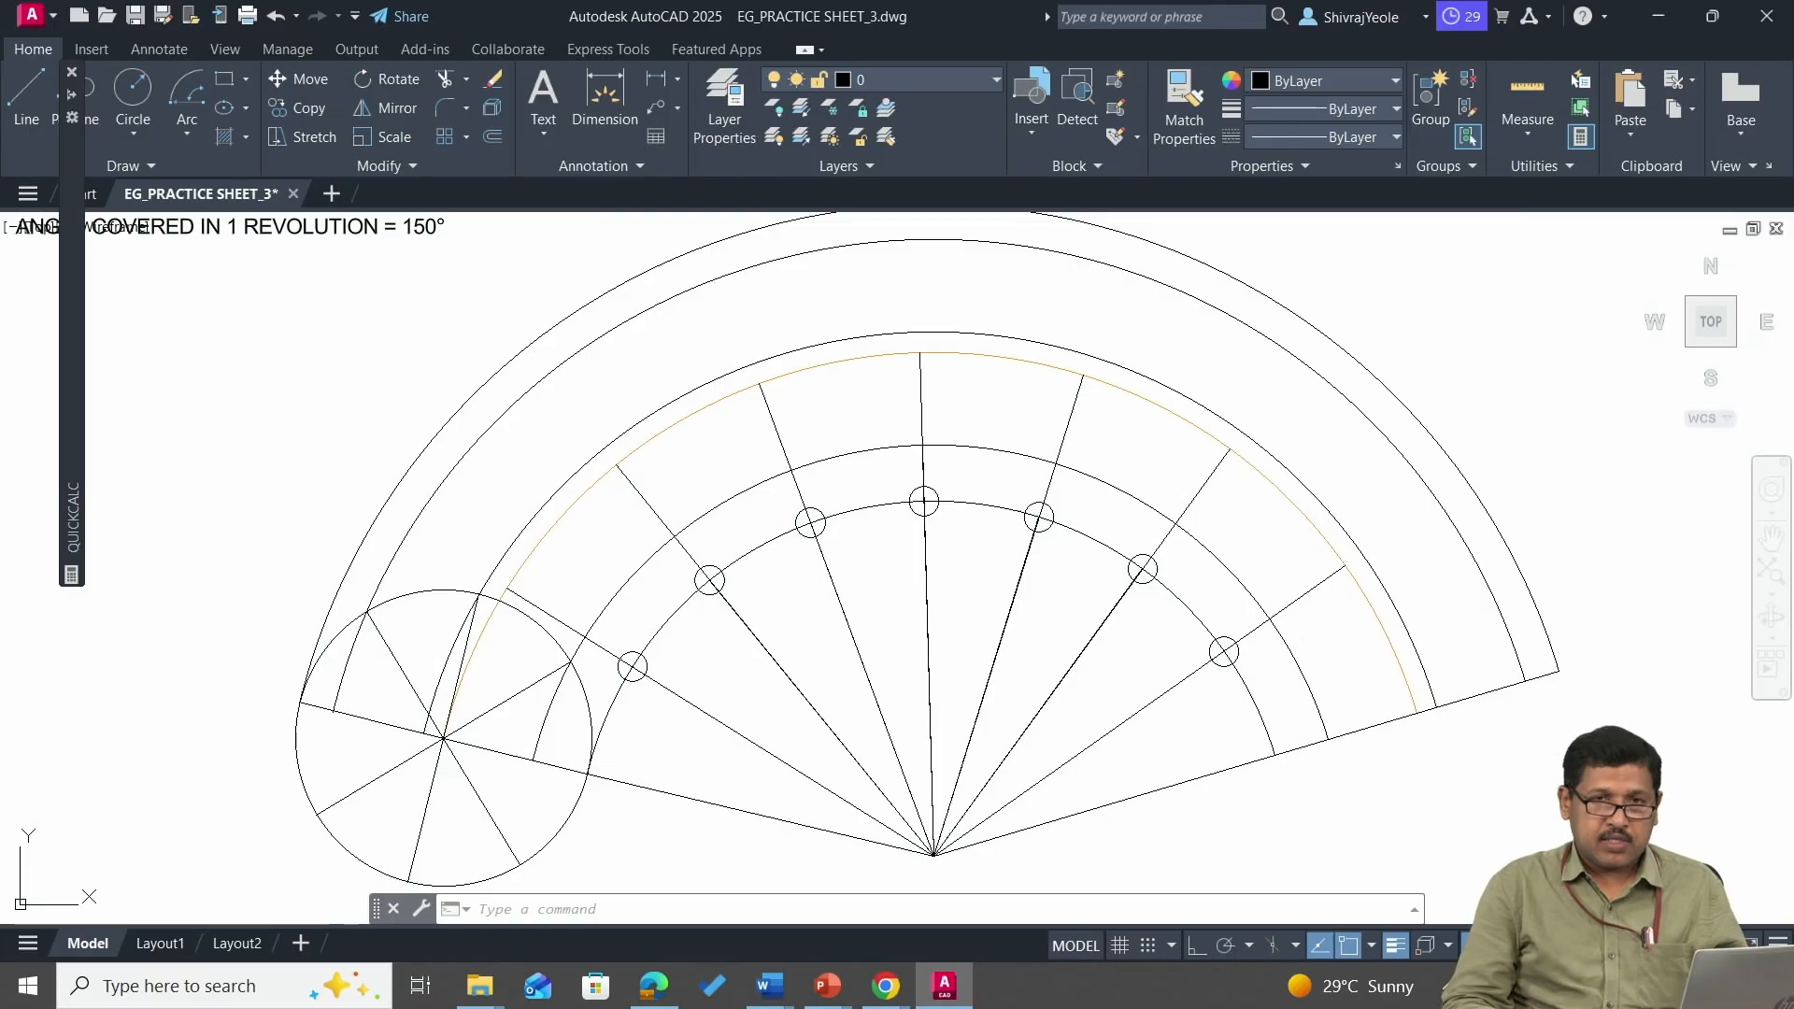
Copy the rolling circle from its center to the end of the first intermediate radial line on the center locus.
mouse_move(399, 430)
middle_down()
mouse_move(500, 372)
mouse_move(462, 401)
middle_up()
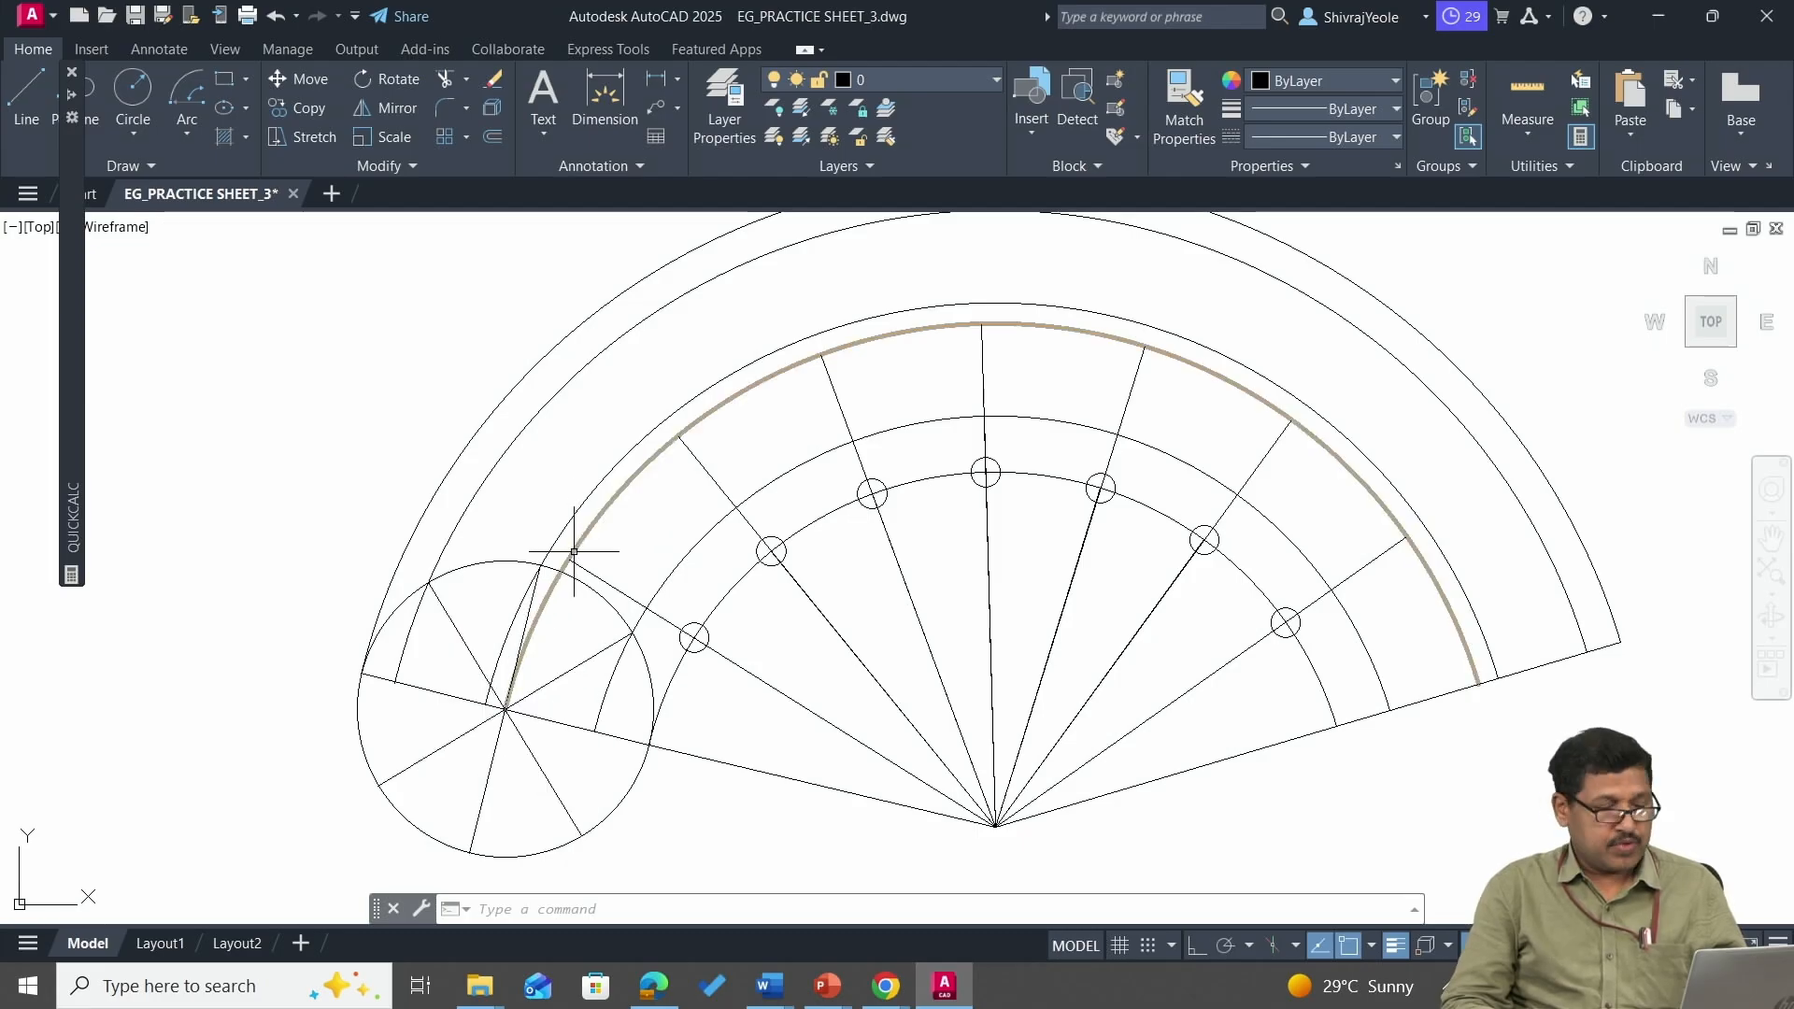
text(O)
key(Return)
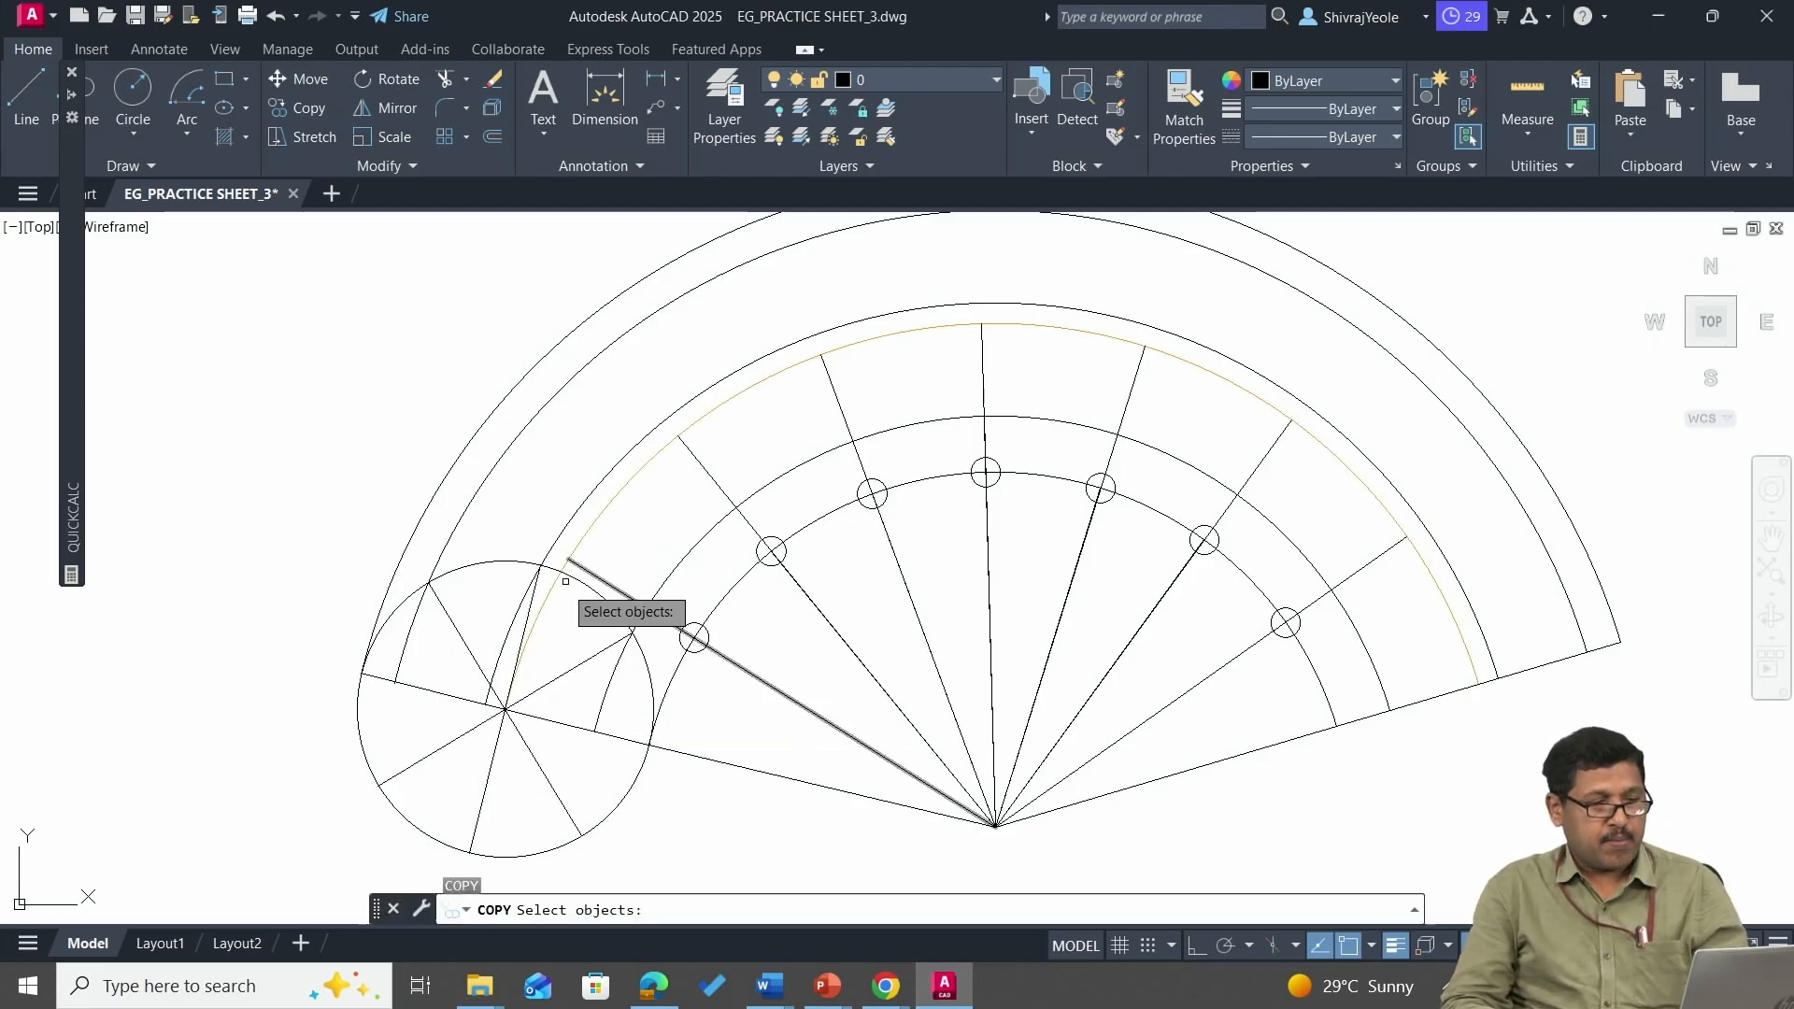
click(513, 560)
key(Return)
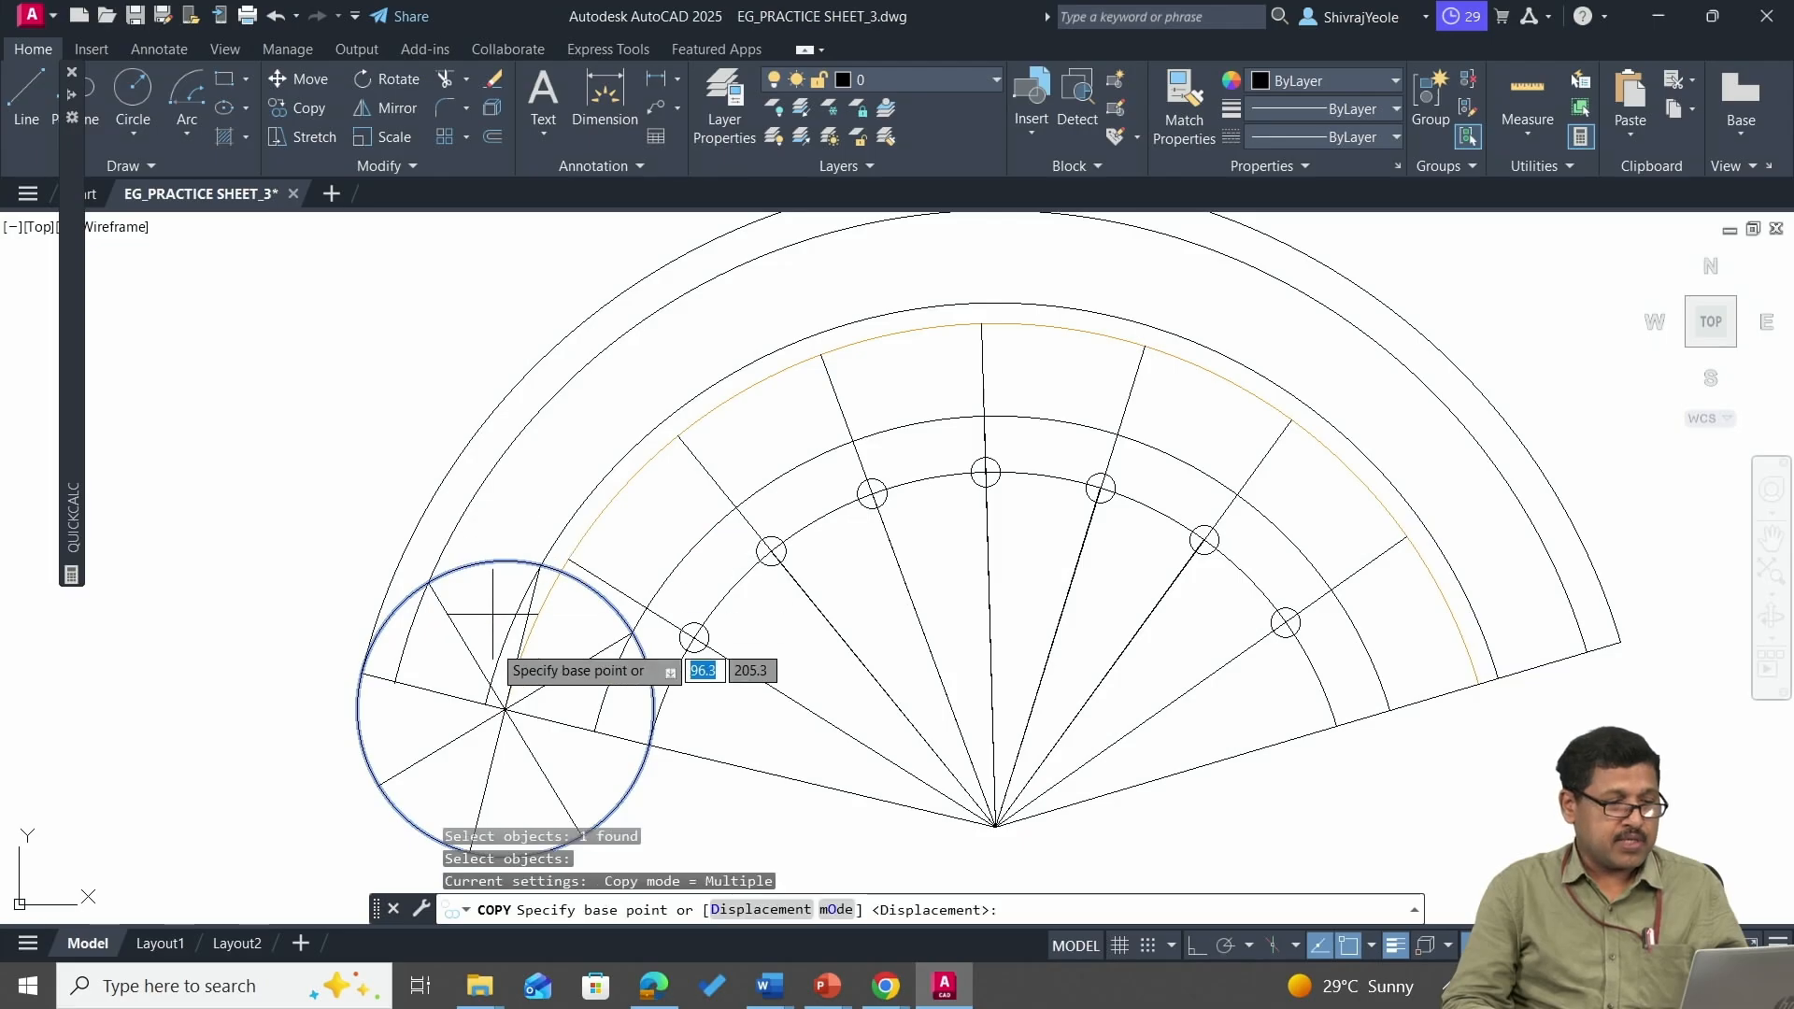
click(505, 711)
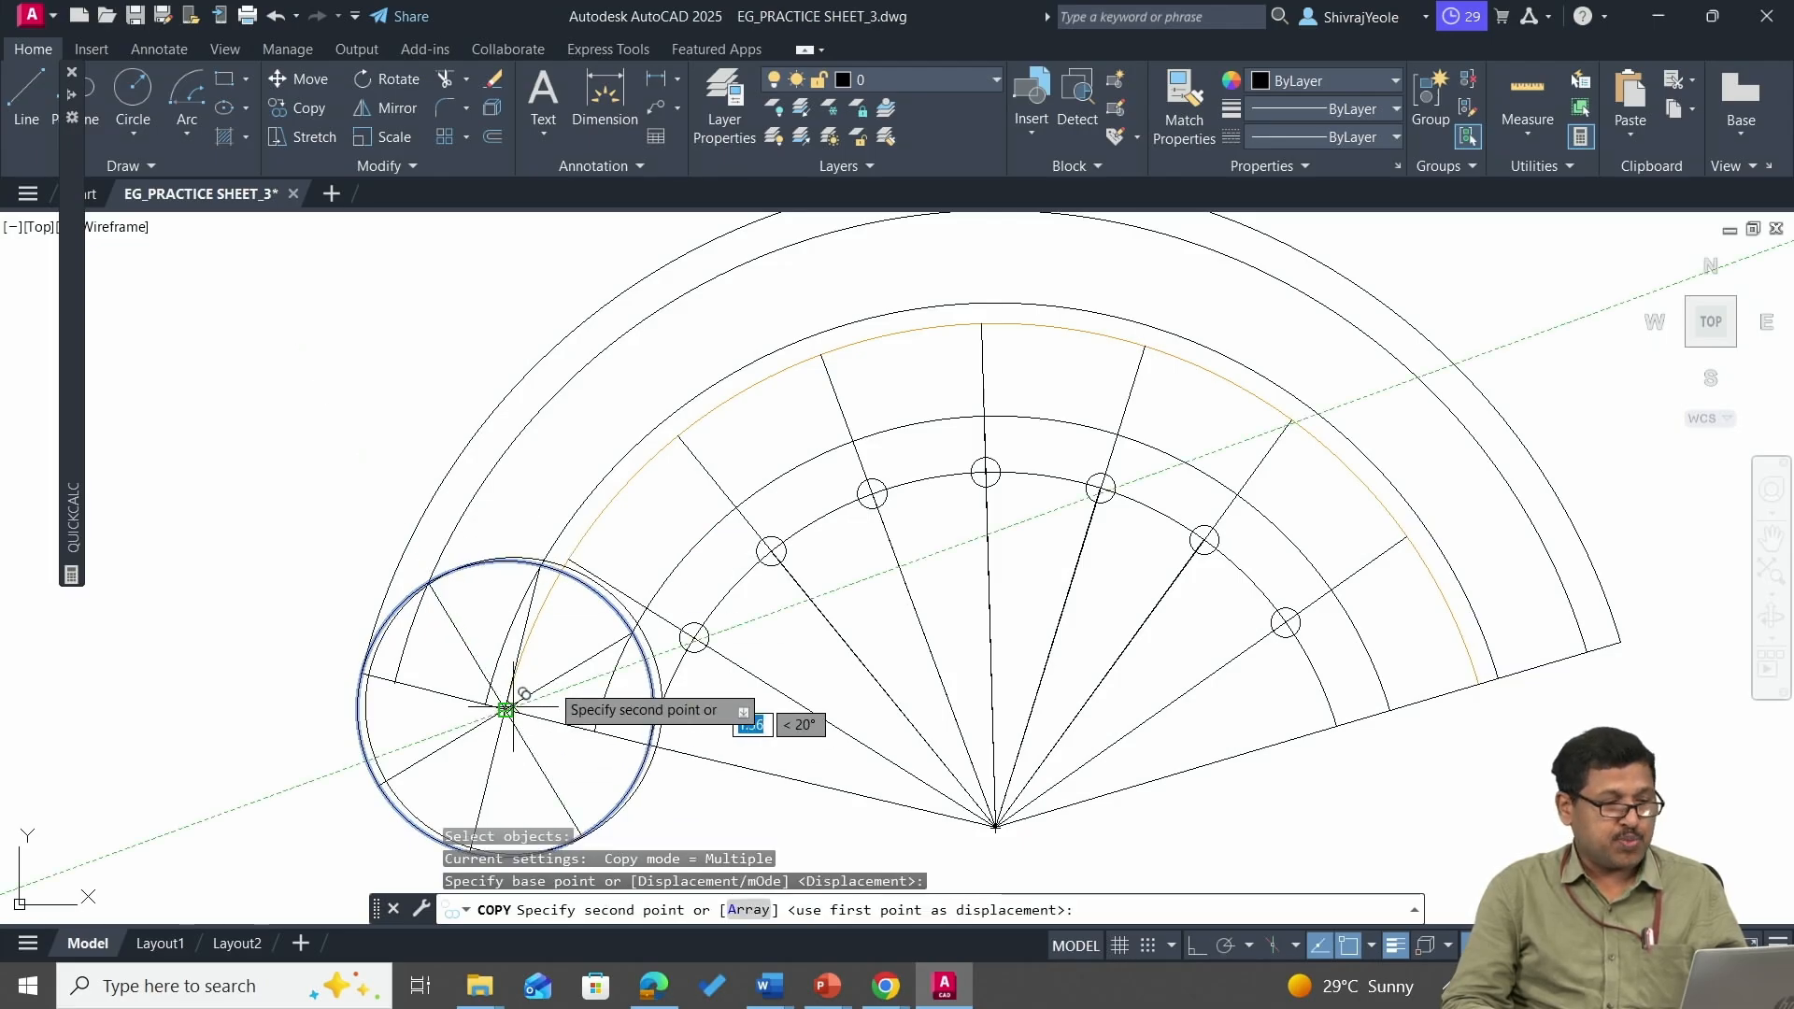
click(568, 559)
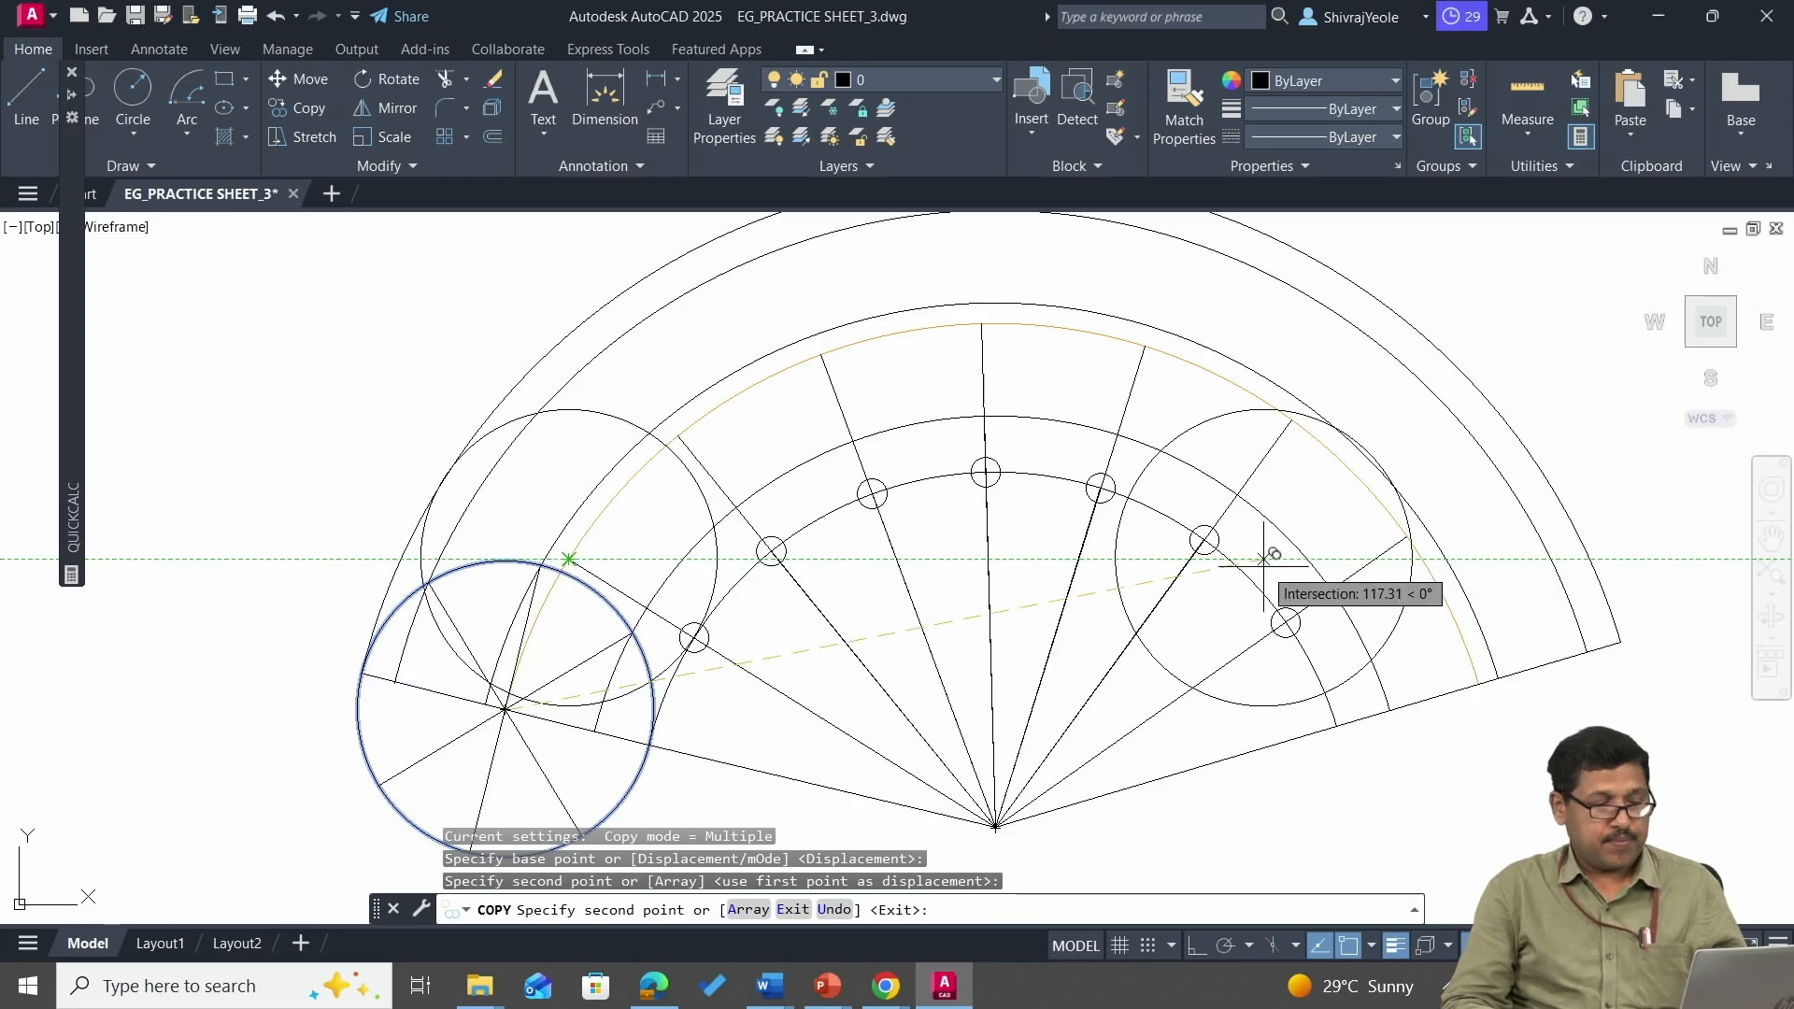
key(Escape)
Try to break the copied circle down to a short arc where it crosses the innermost offset arc.
scroll(788, 663, up, 2)
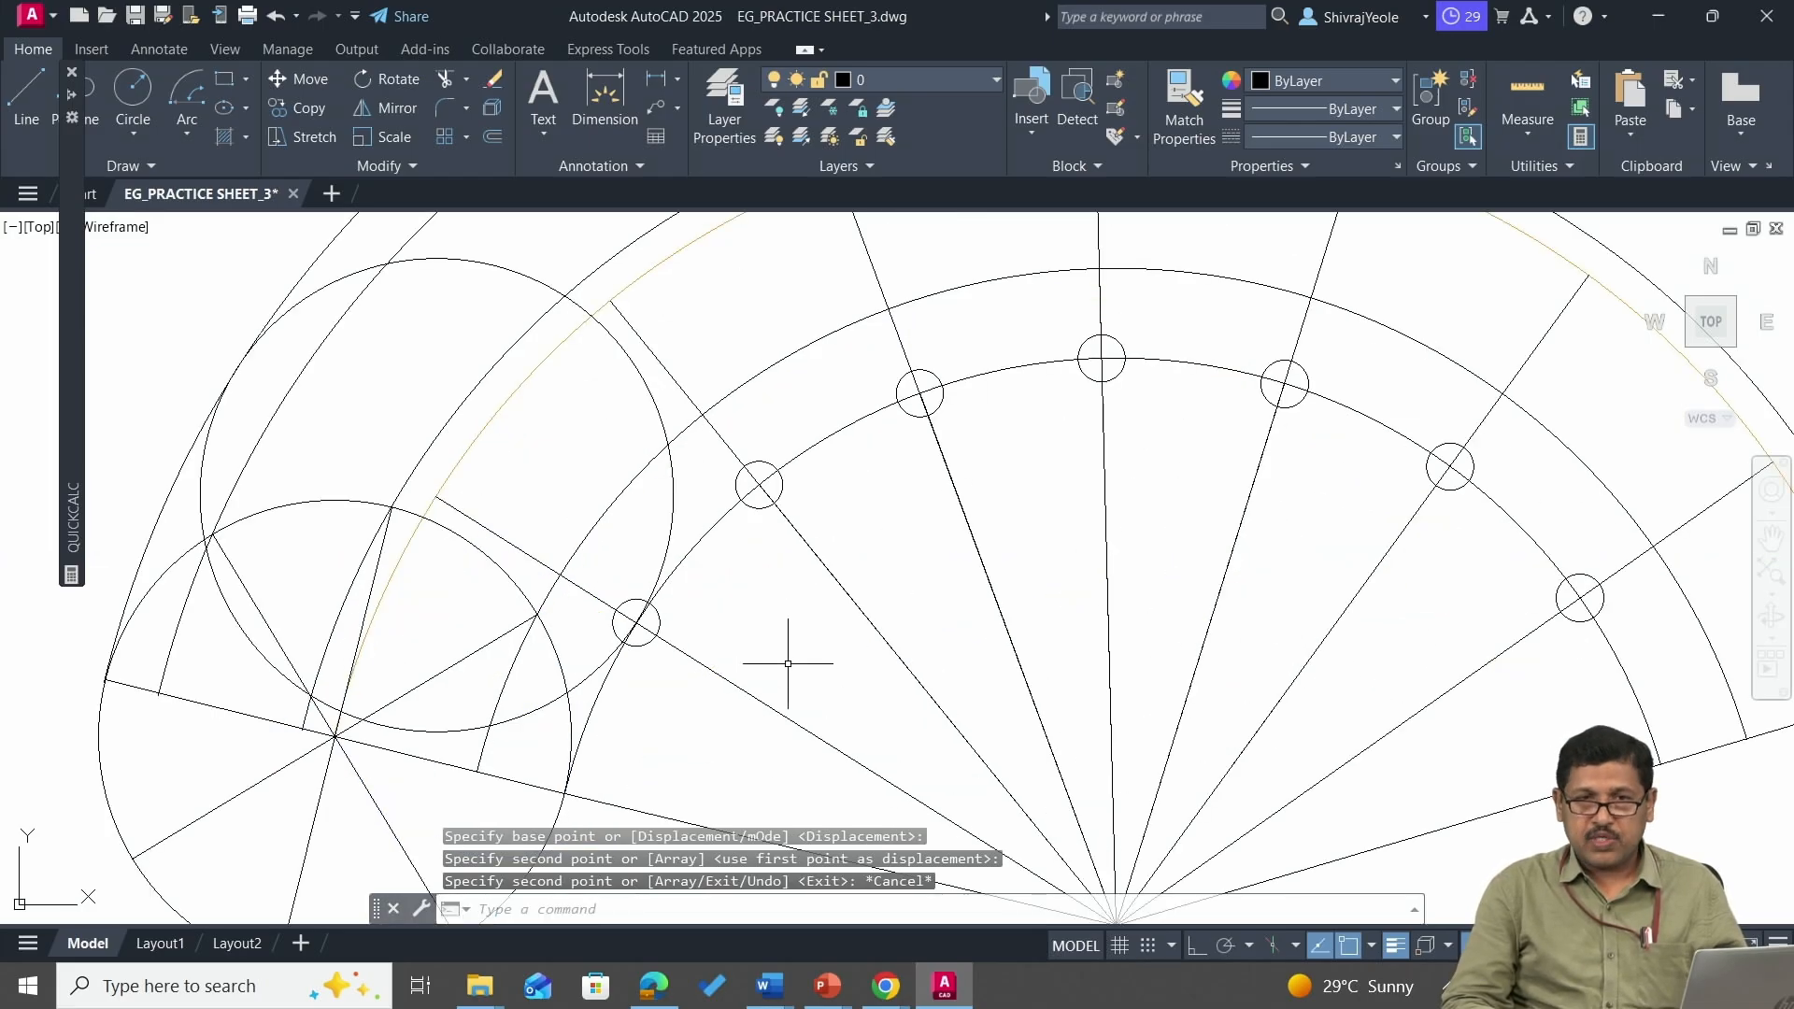
scroll(788, 645, down, 2)
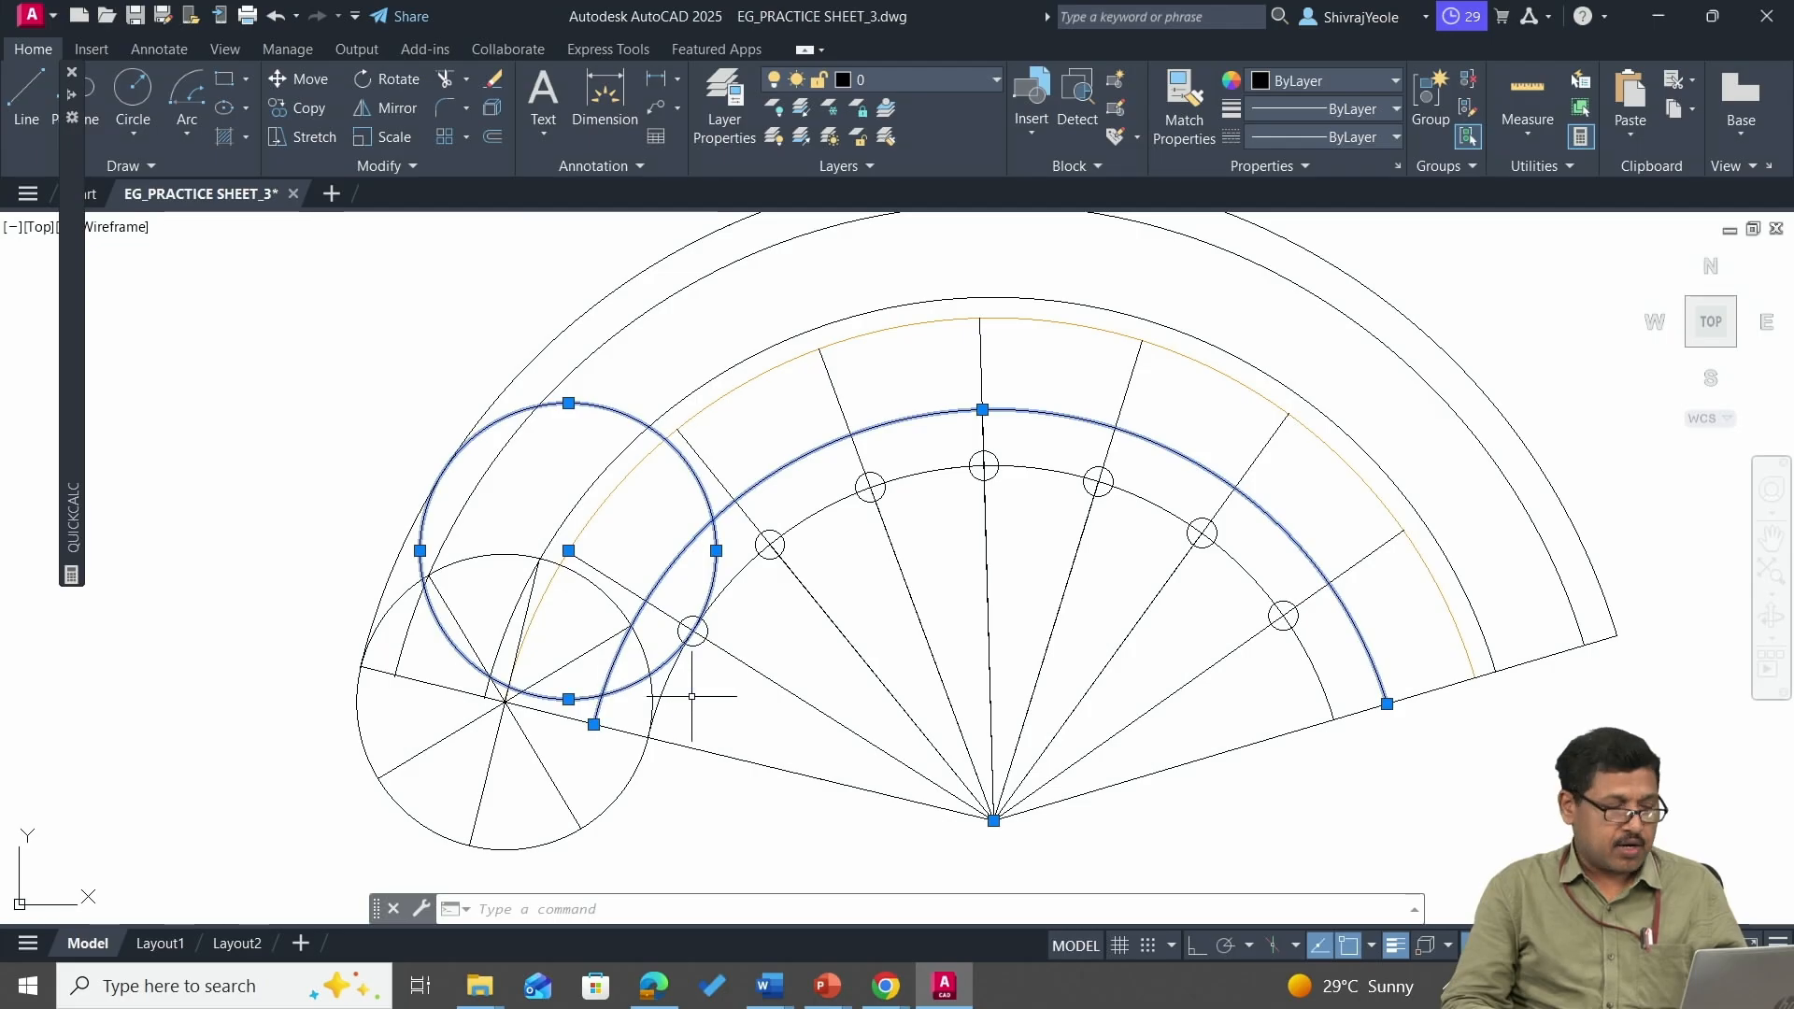
key(Escape)
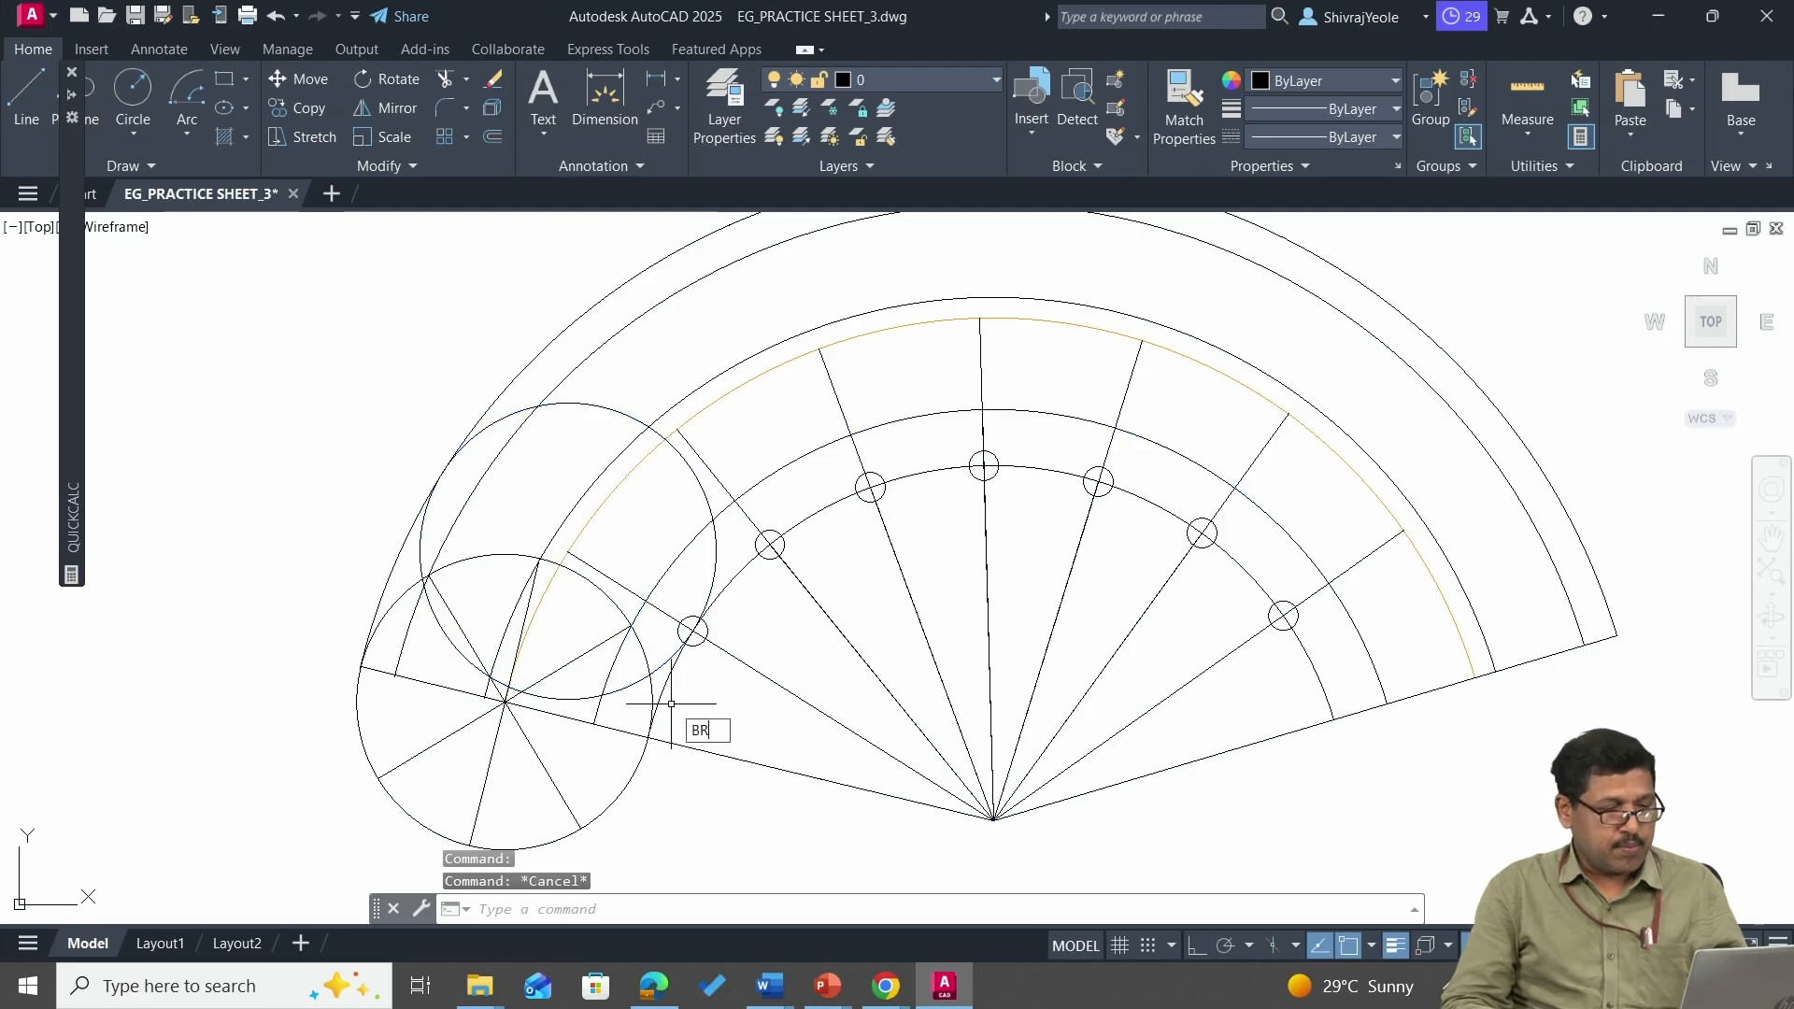
text(BR)
key(Return)
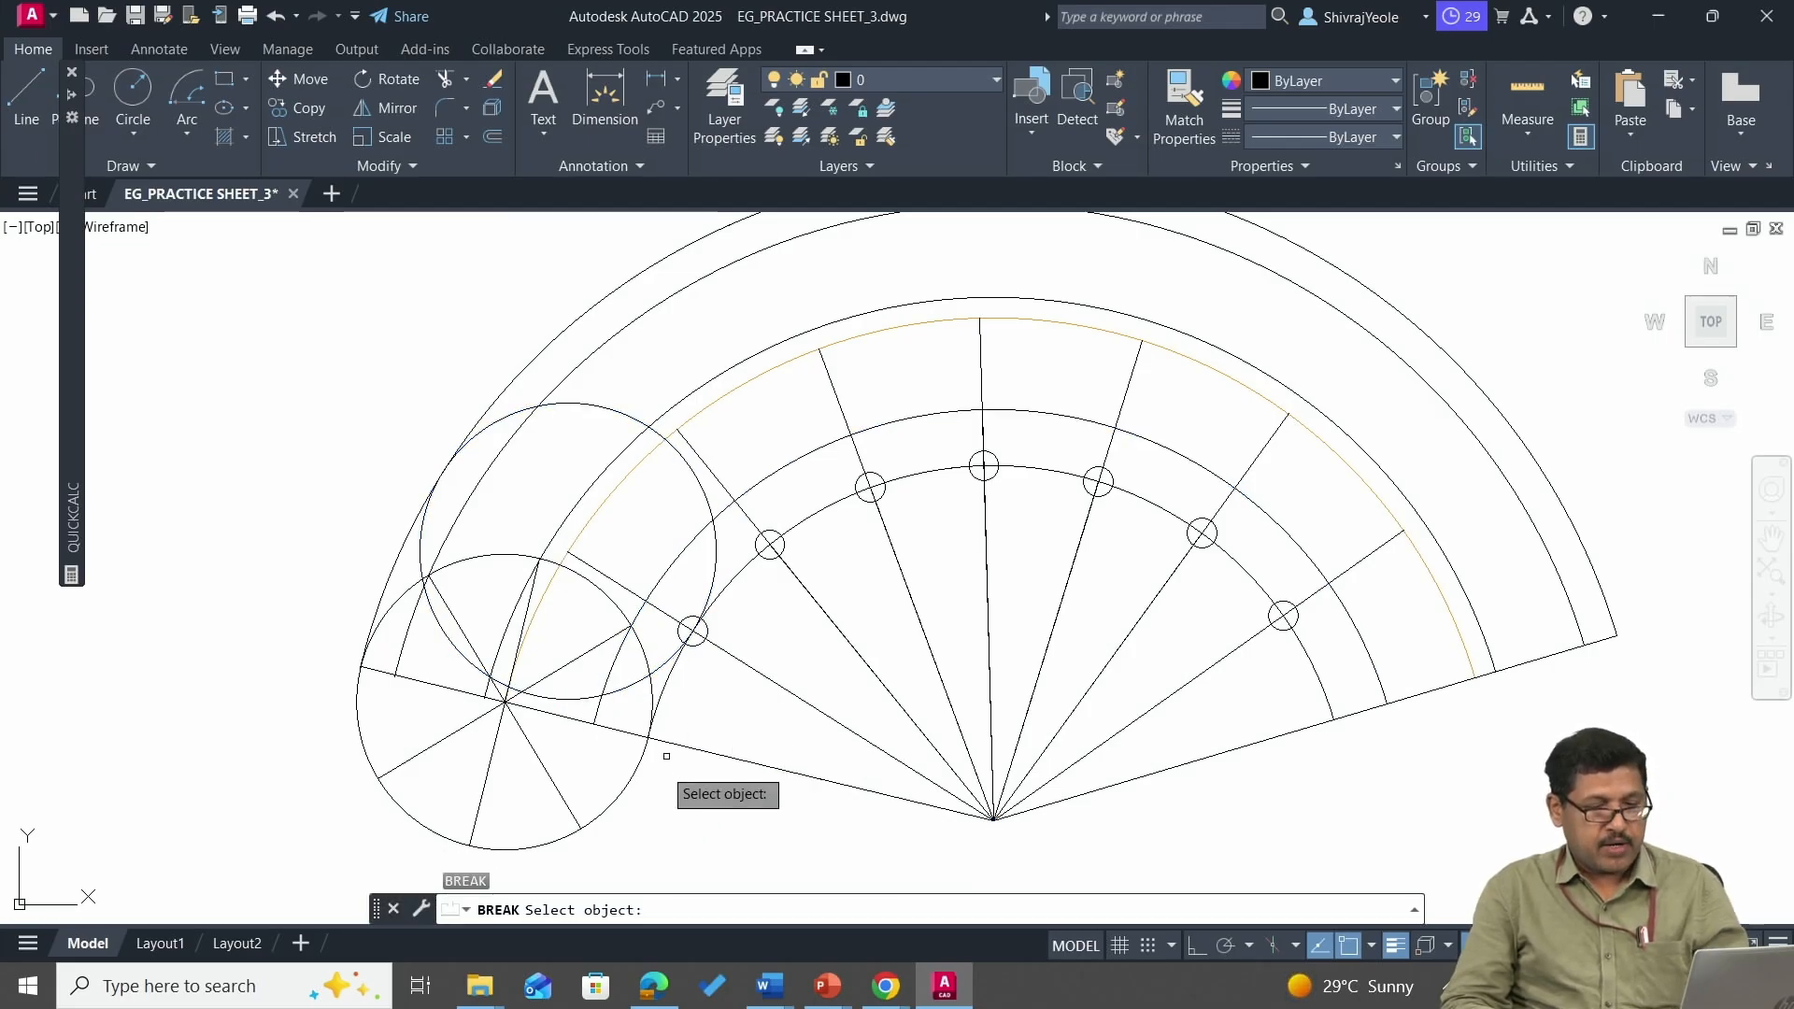
click(627, 687)
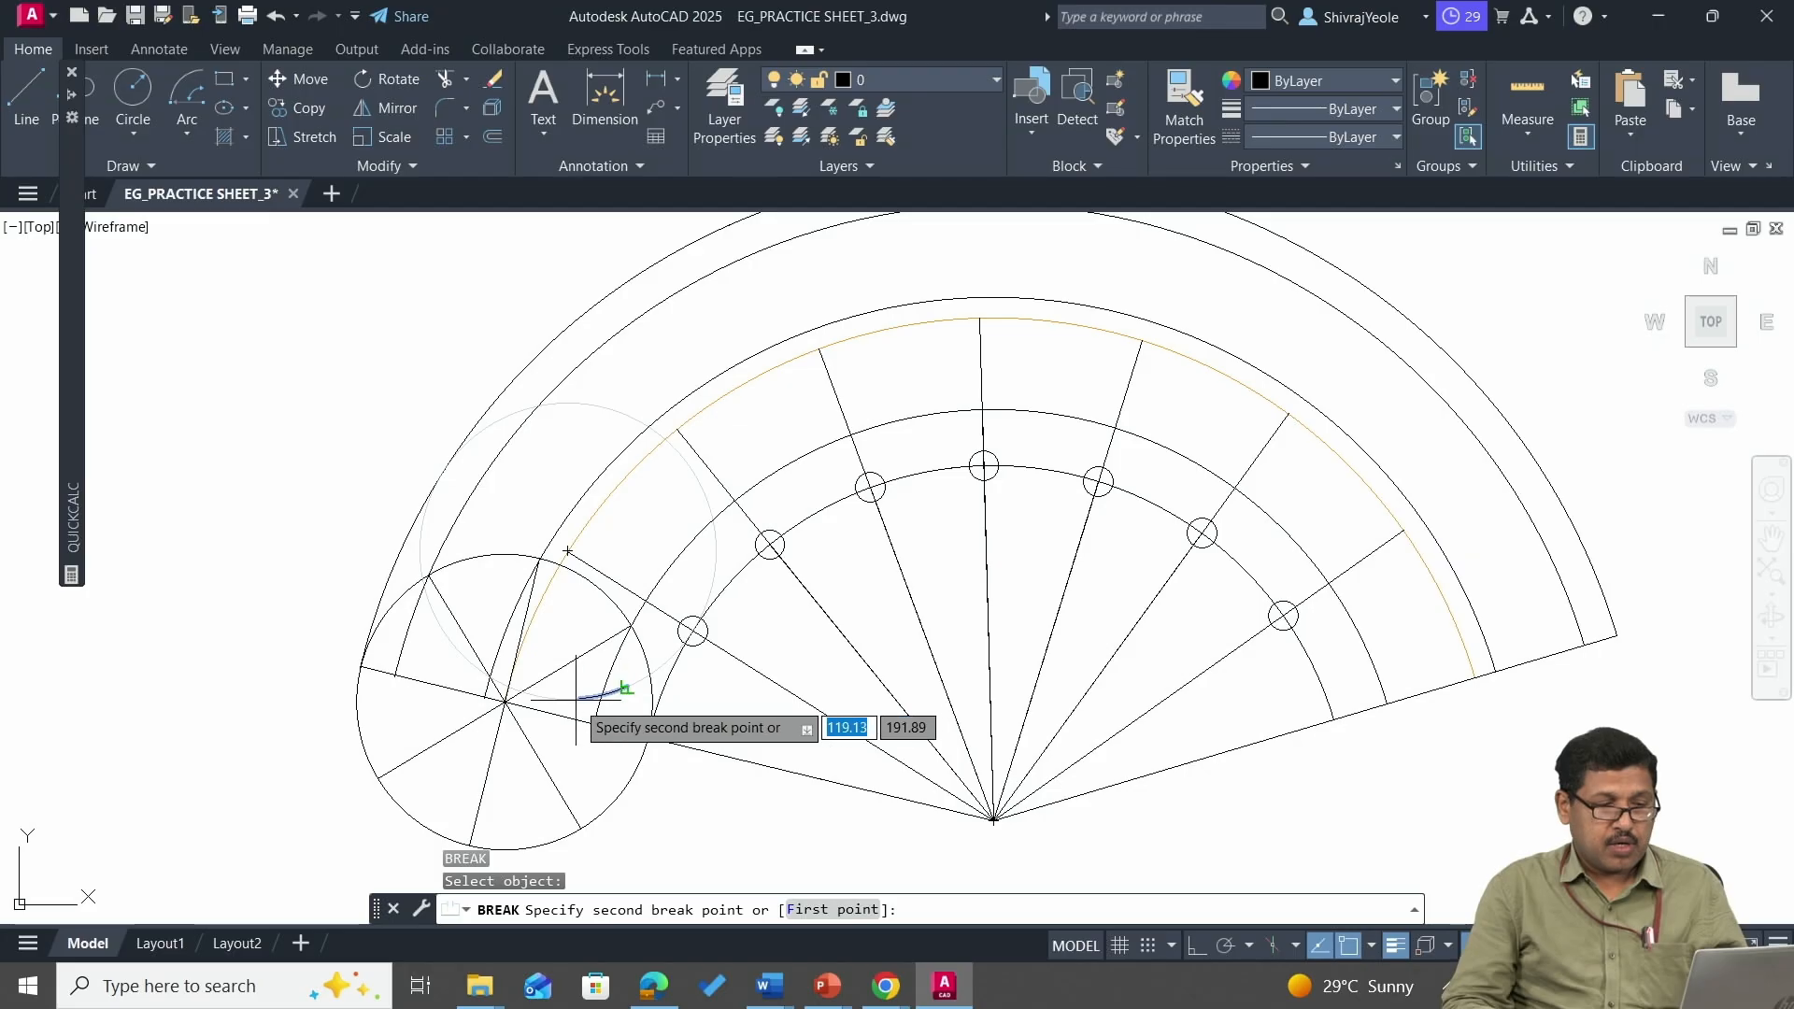
scroll(571, 697, up, 4)
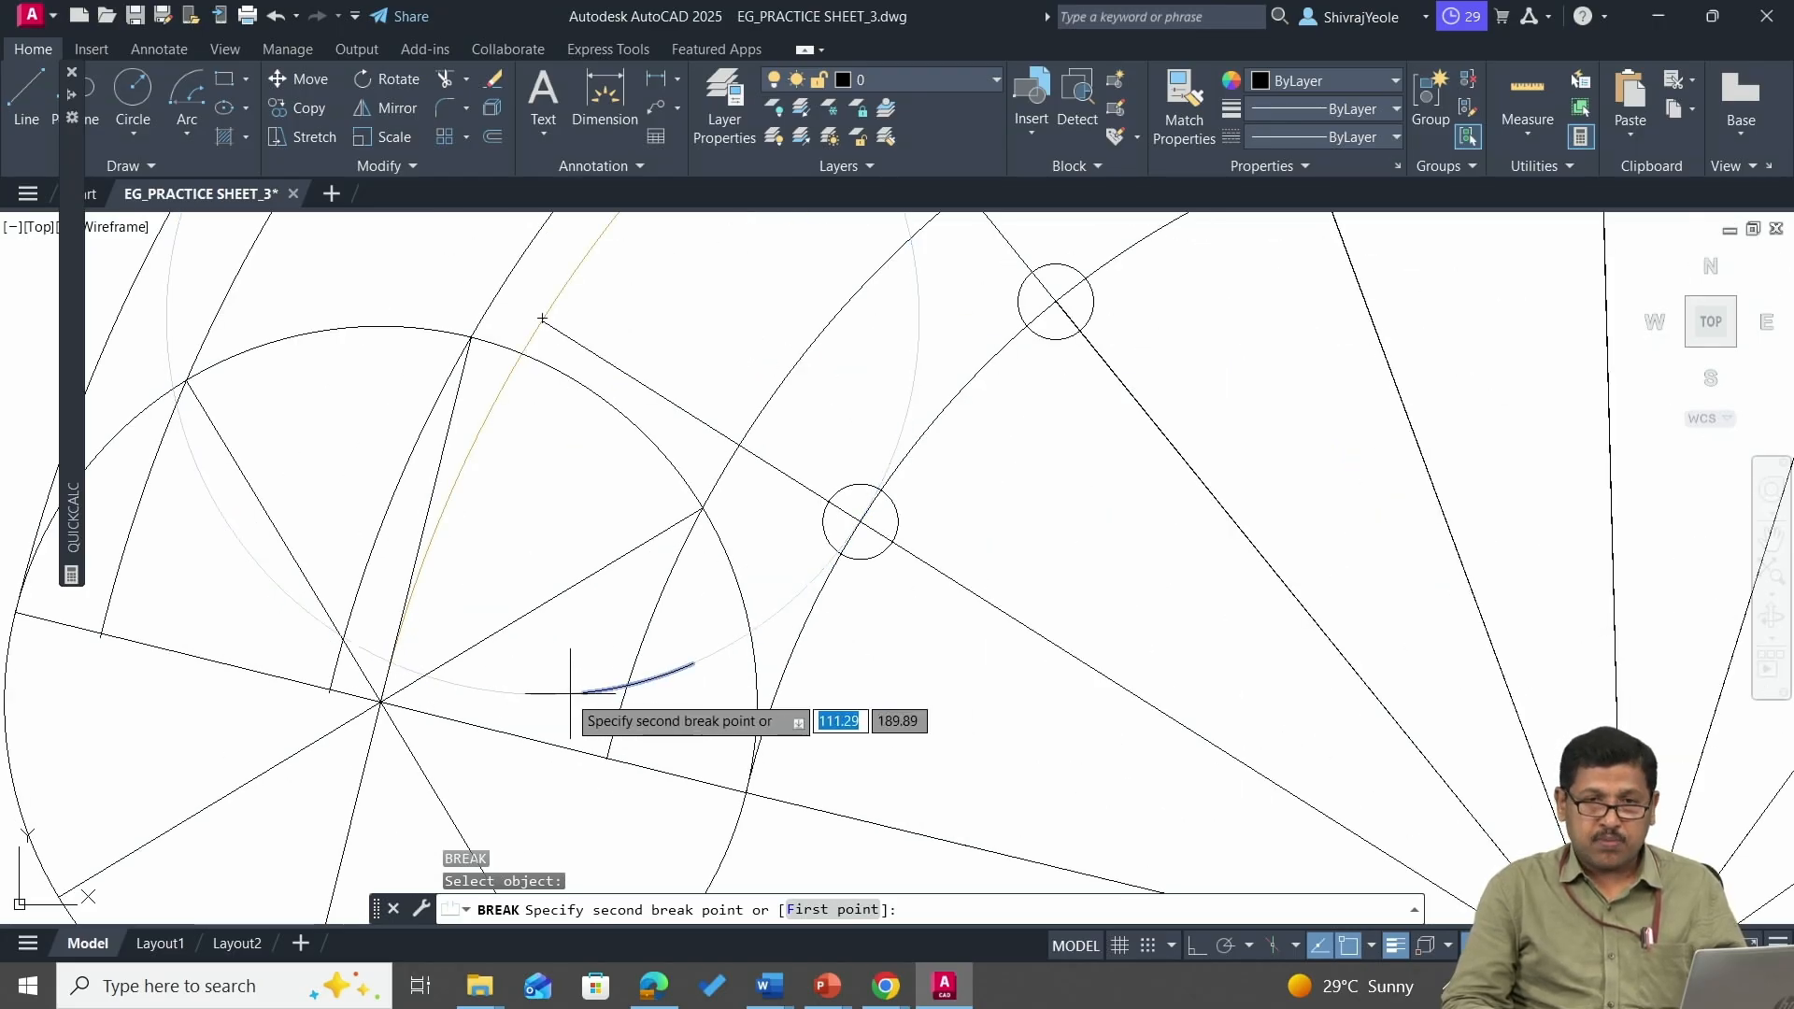
click(542, 693)
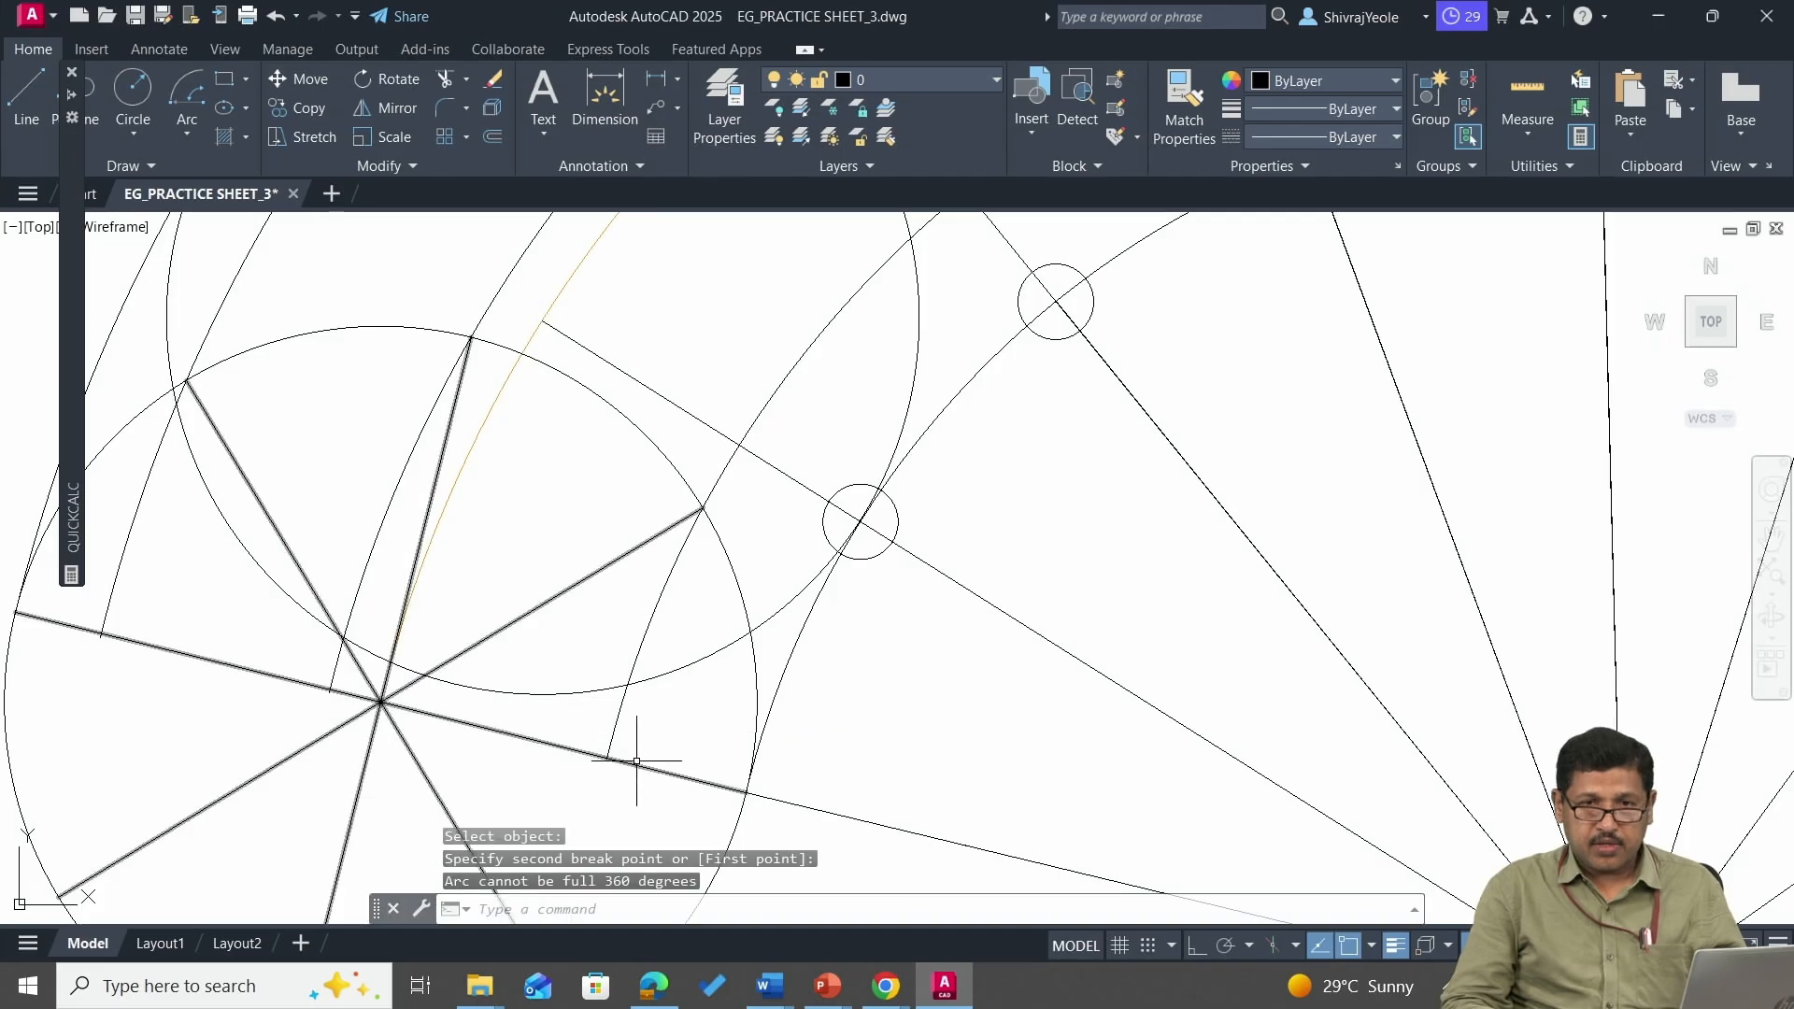
Break the copied circle on both sides of its crossing with the innermost offset arc, keeping only a short intersecting arc.
text(r)
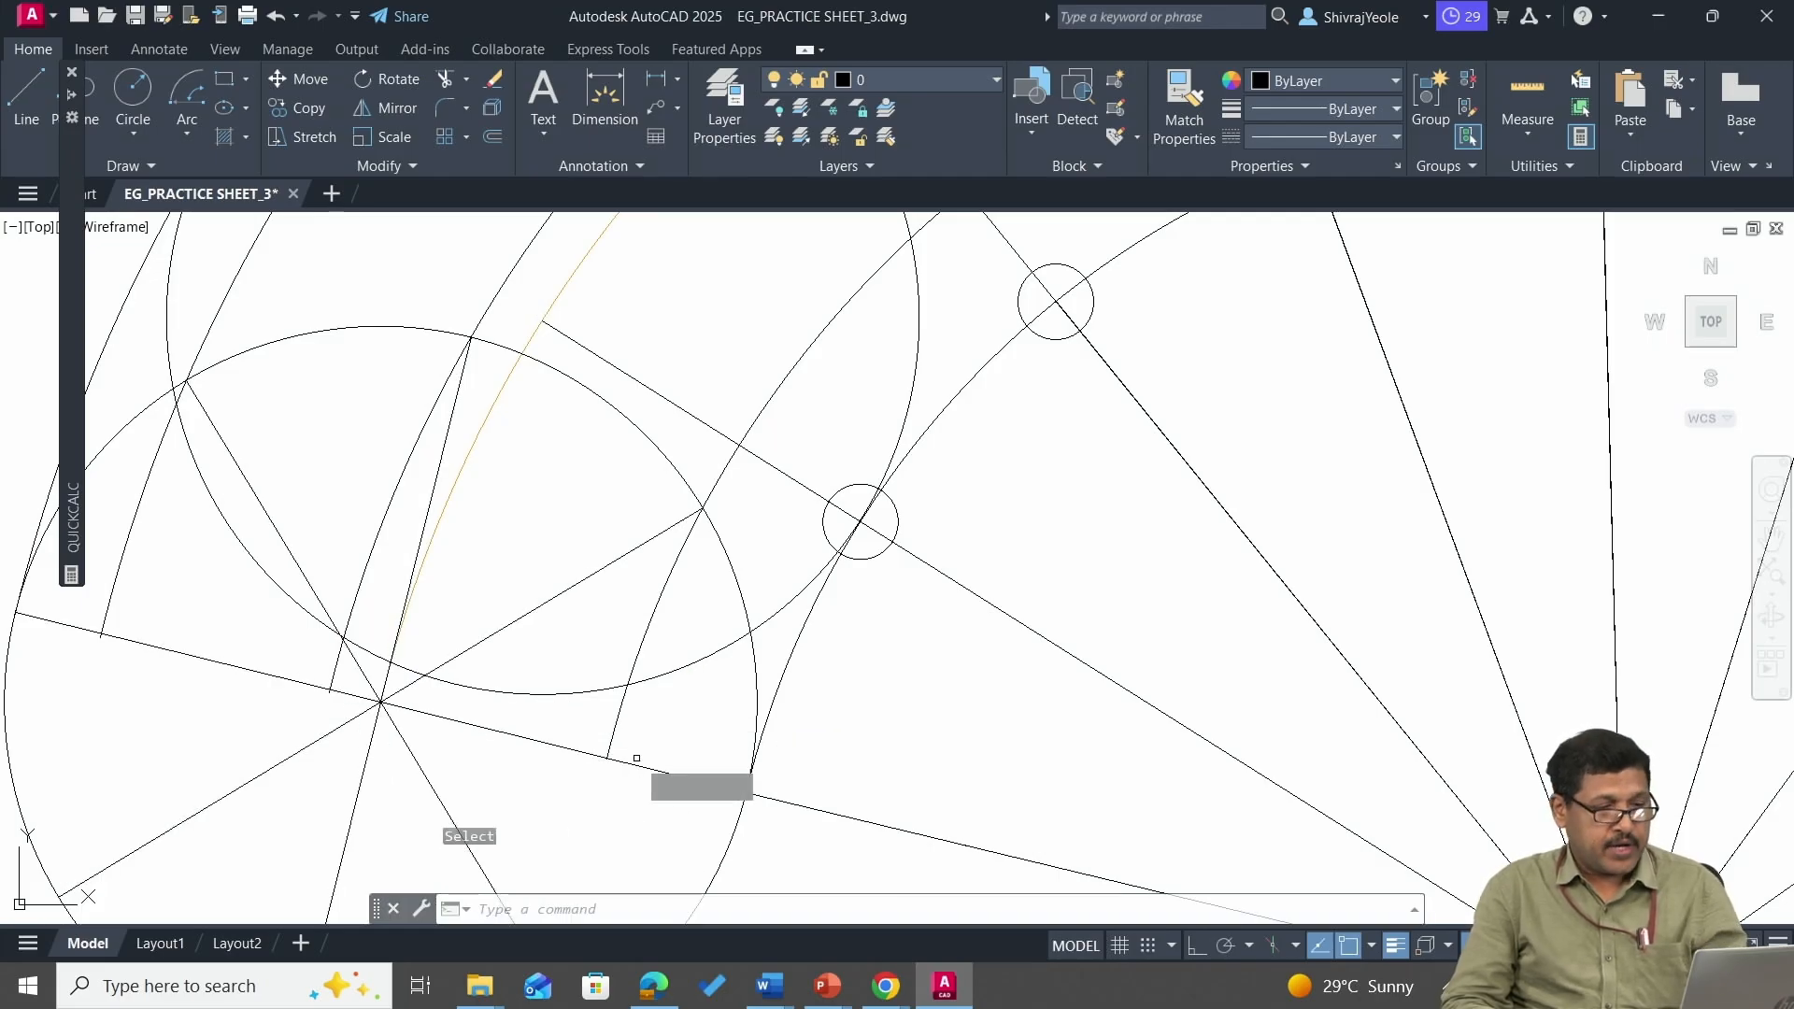
key(Return)
click(654, 679)
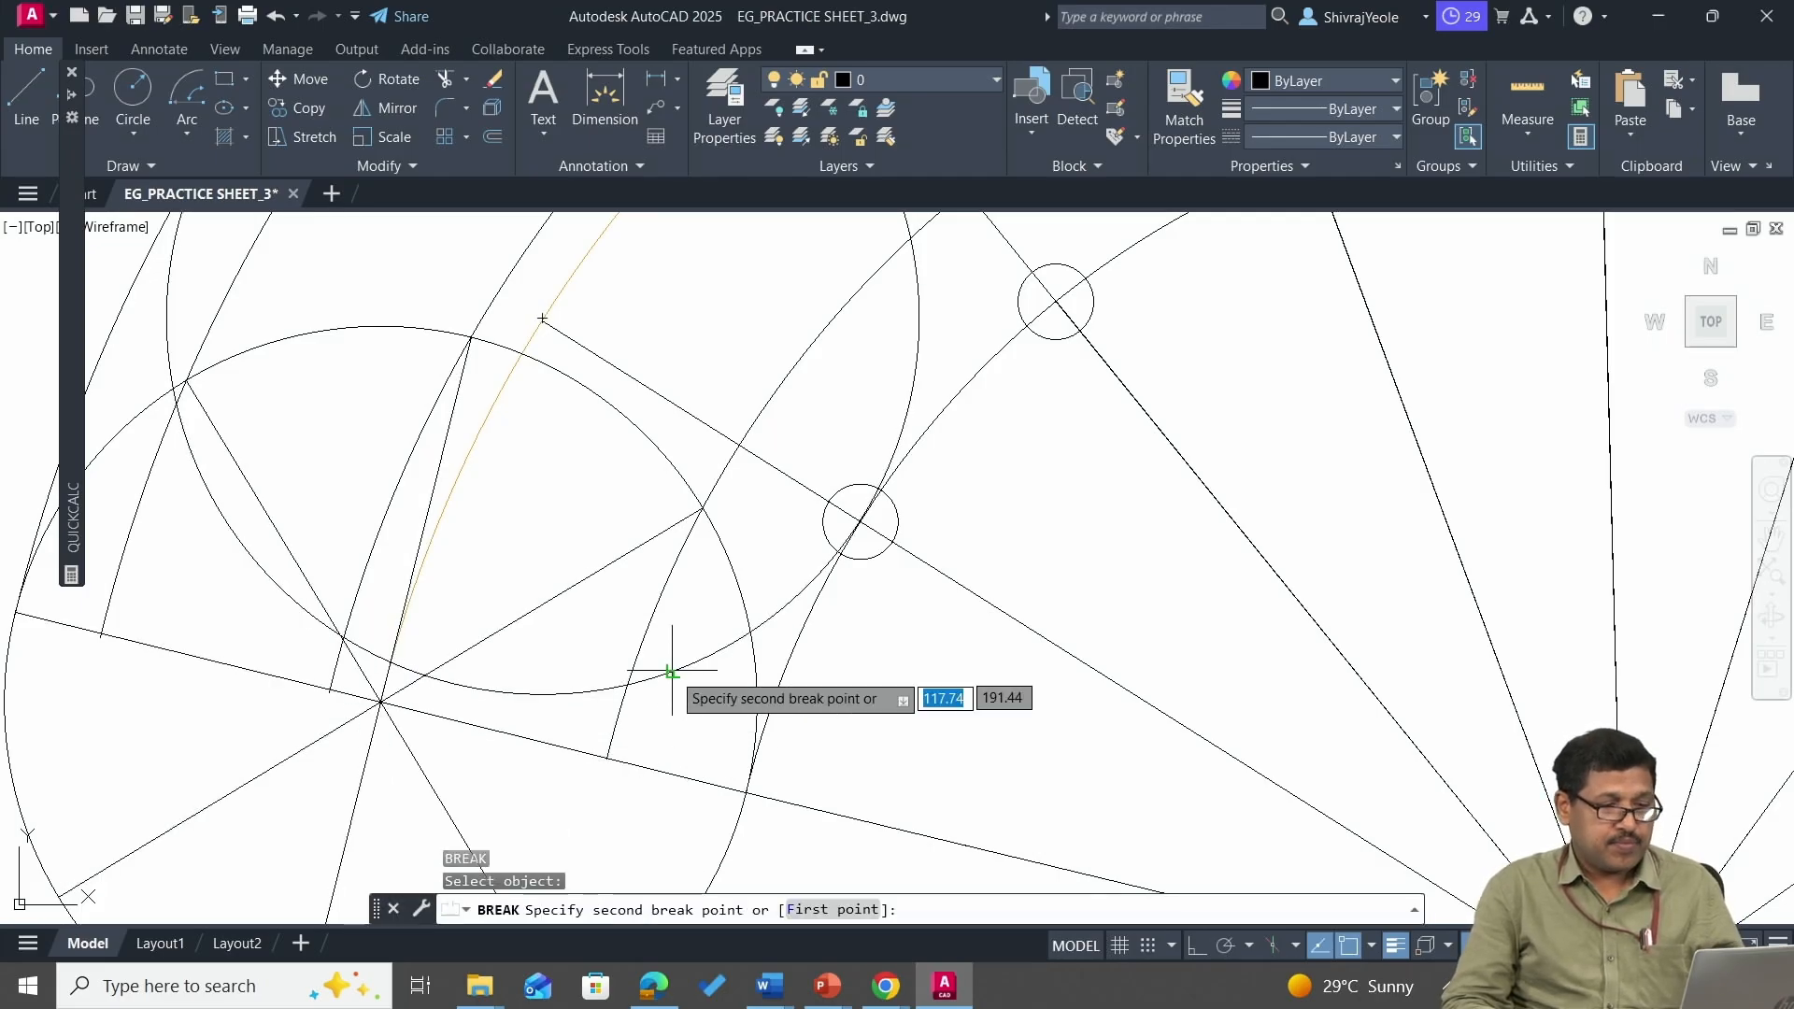
click(581, 693)
Copy the rolling circle from its center to the end of the second intermediate radial line on the center locus.
scroll(730, 679, down, 2)
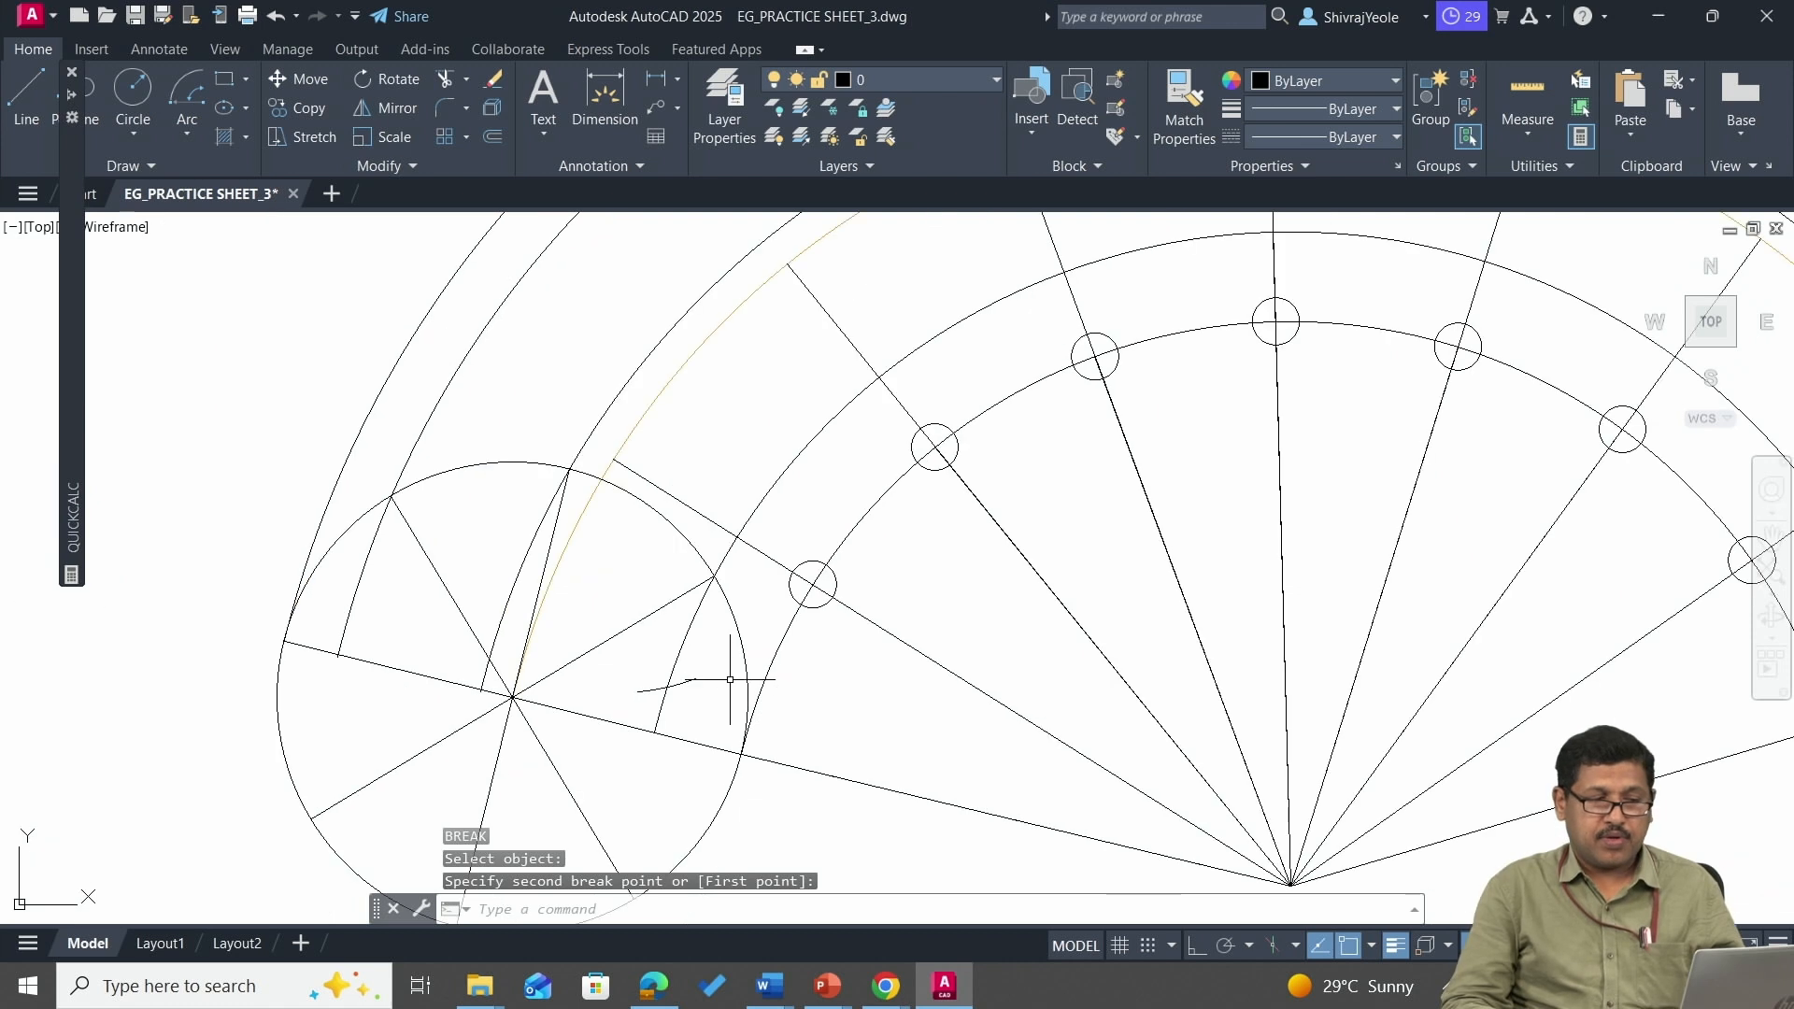
scroll(707, 642, down, 4)
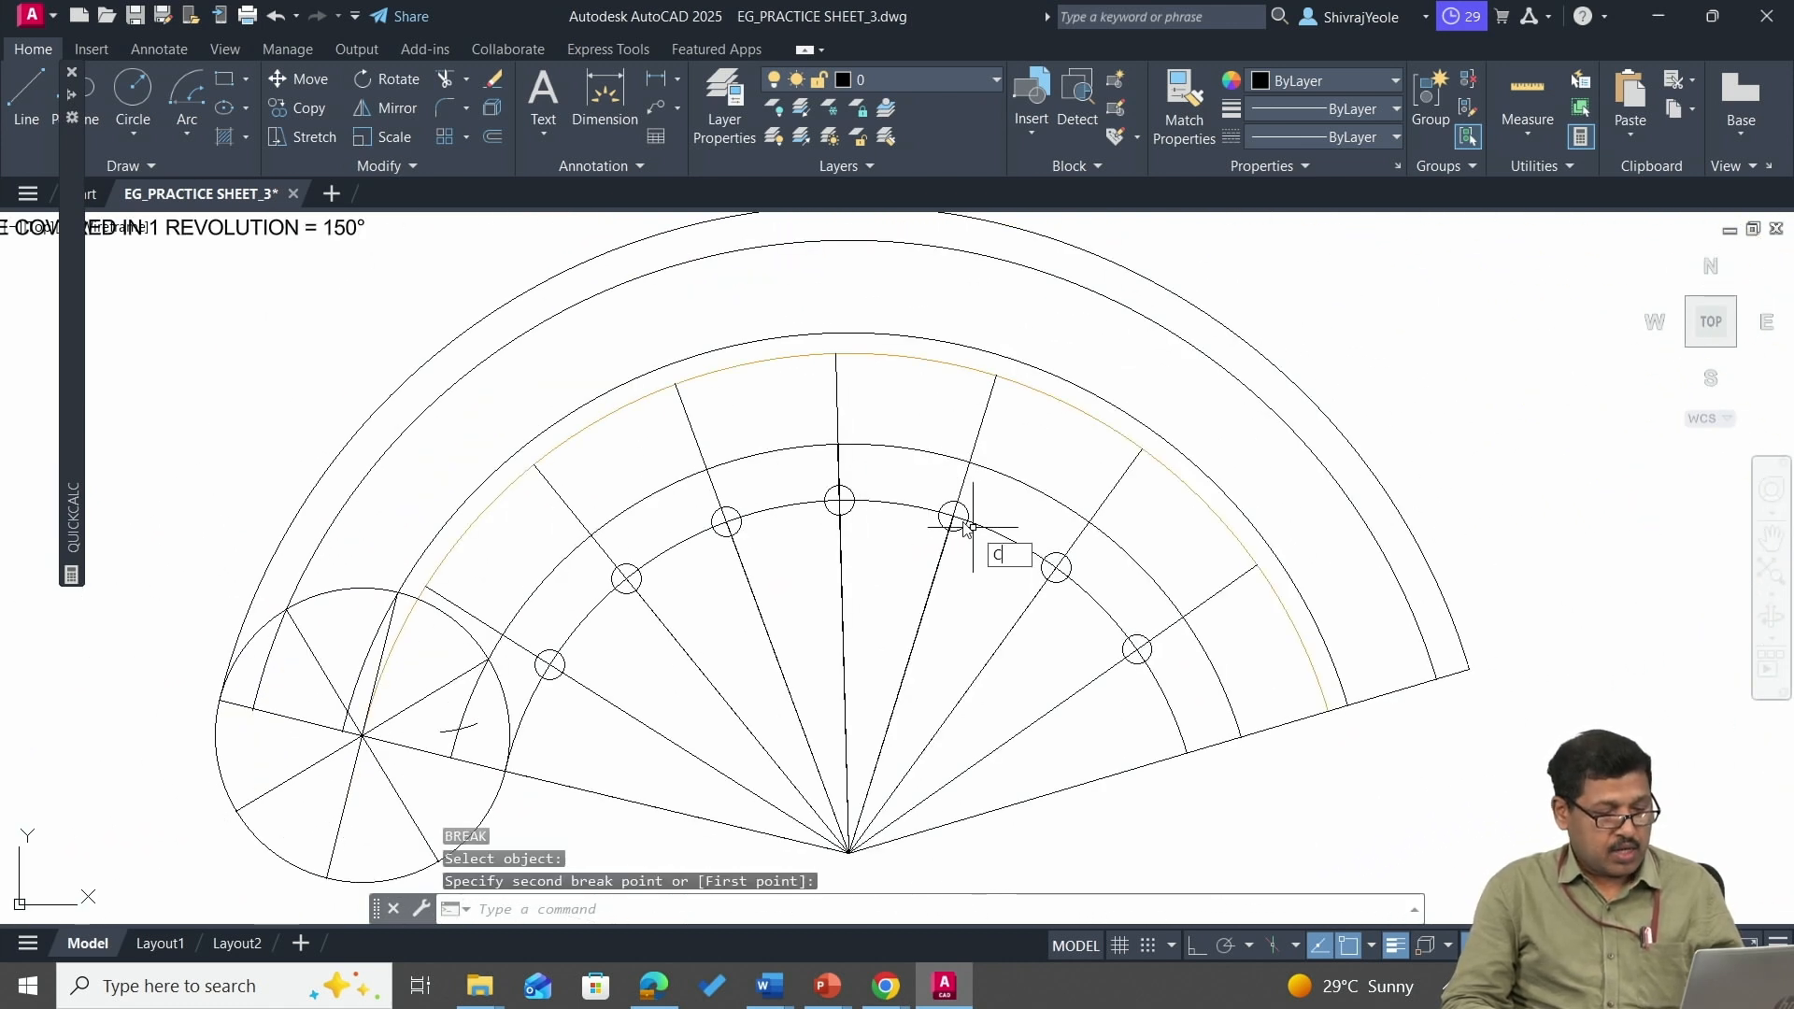
text(co)
key(Return)
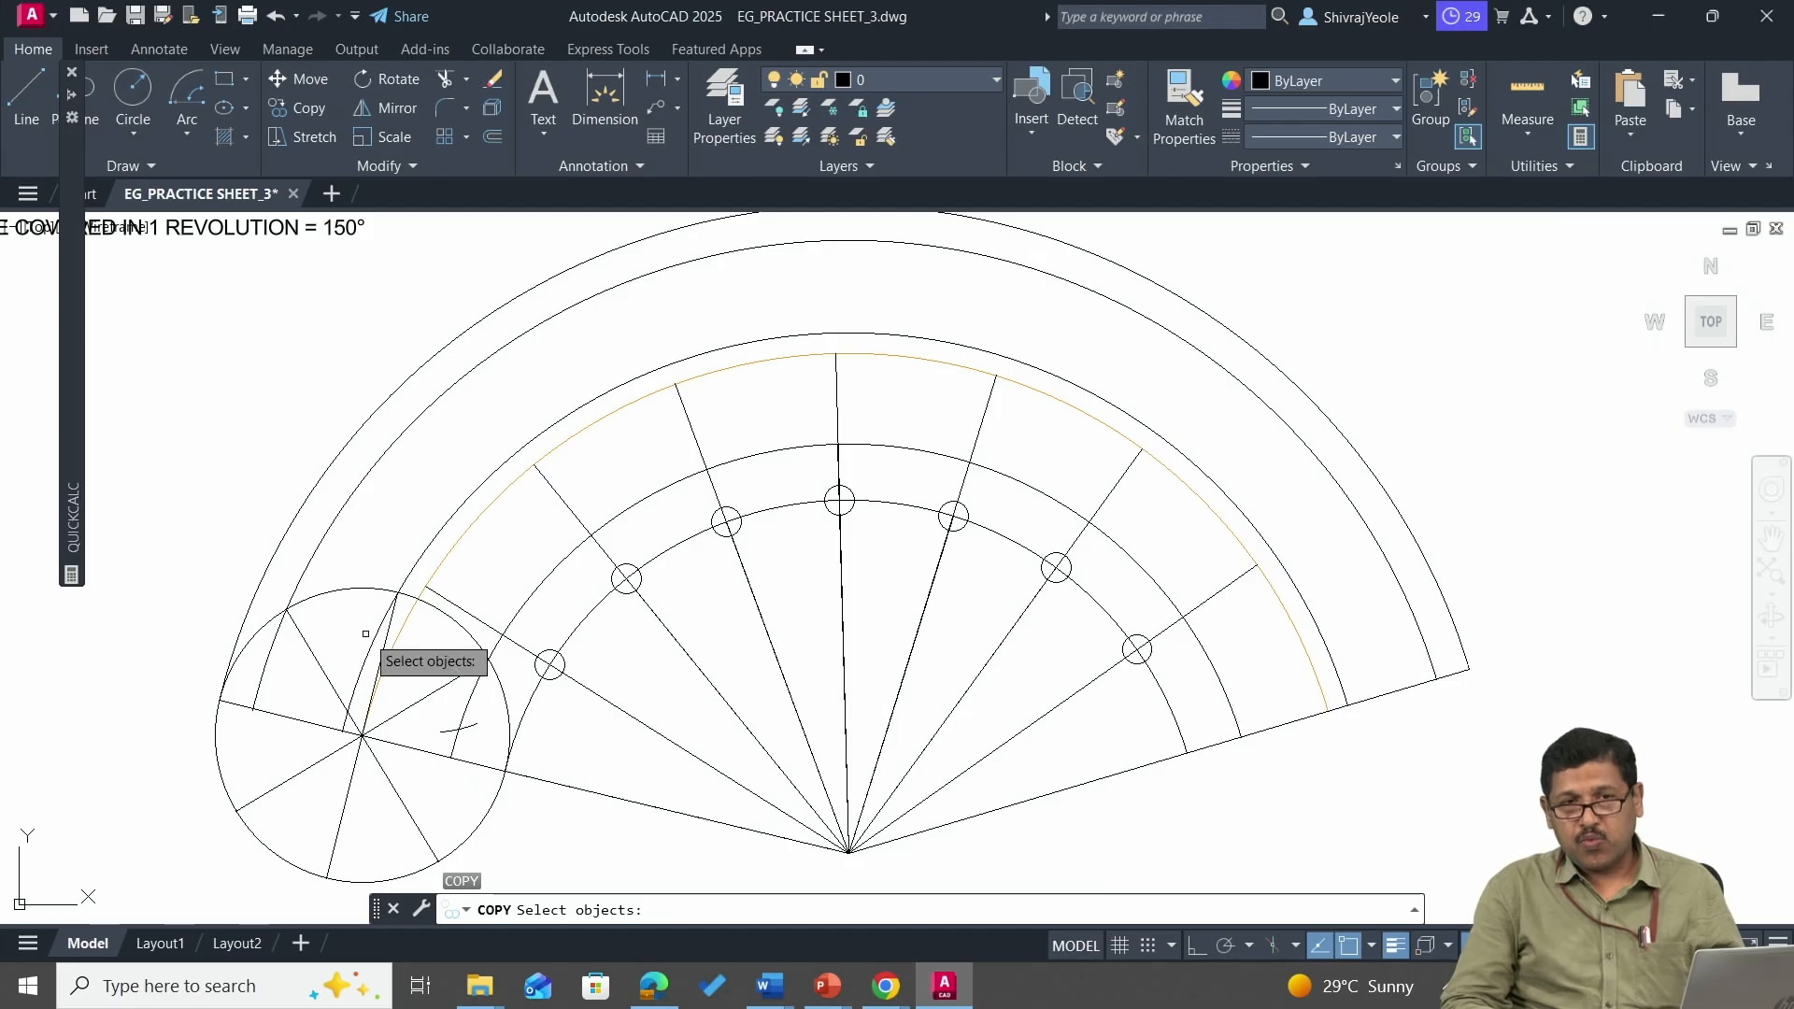
click(470, 636)
key(Return)
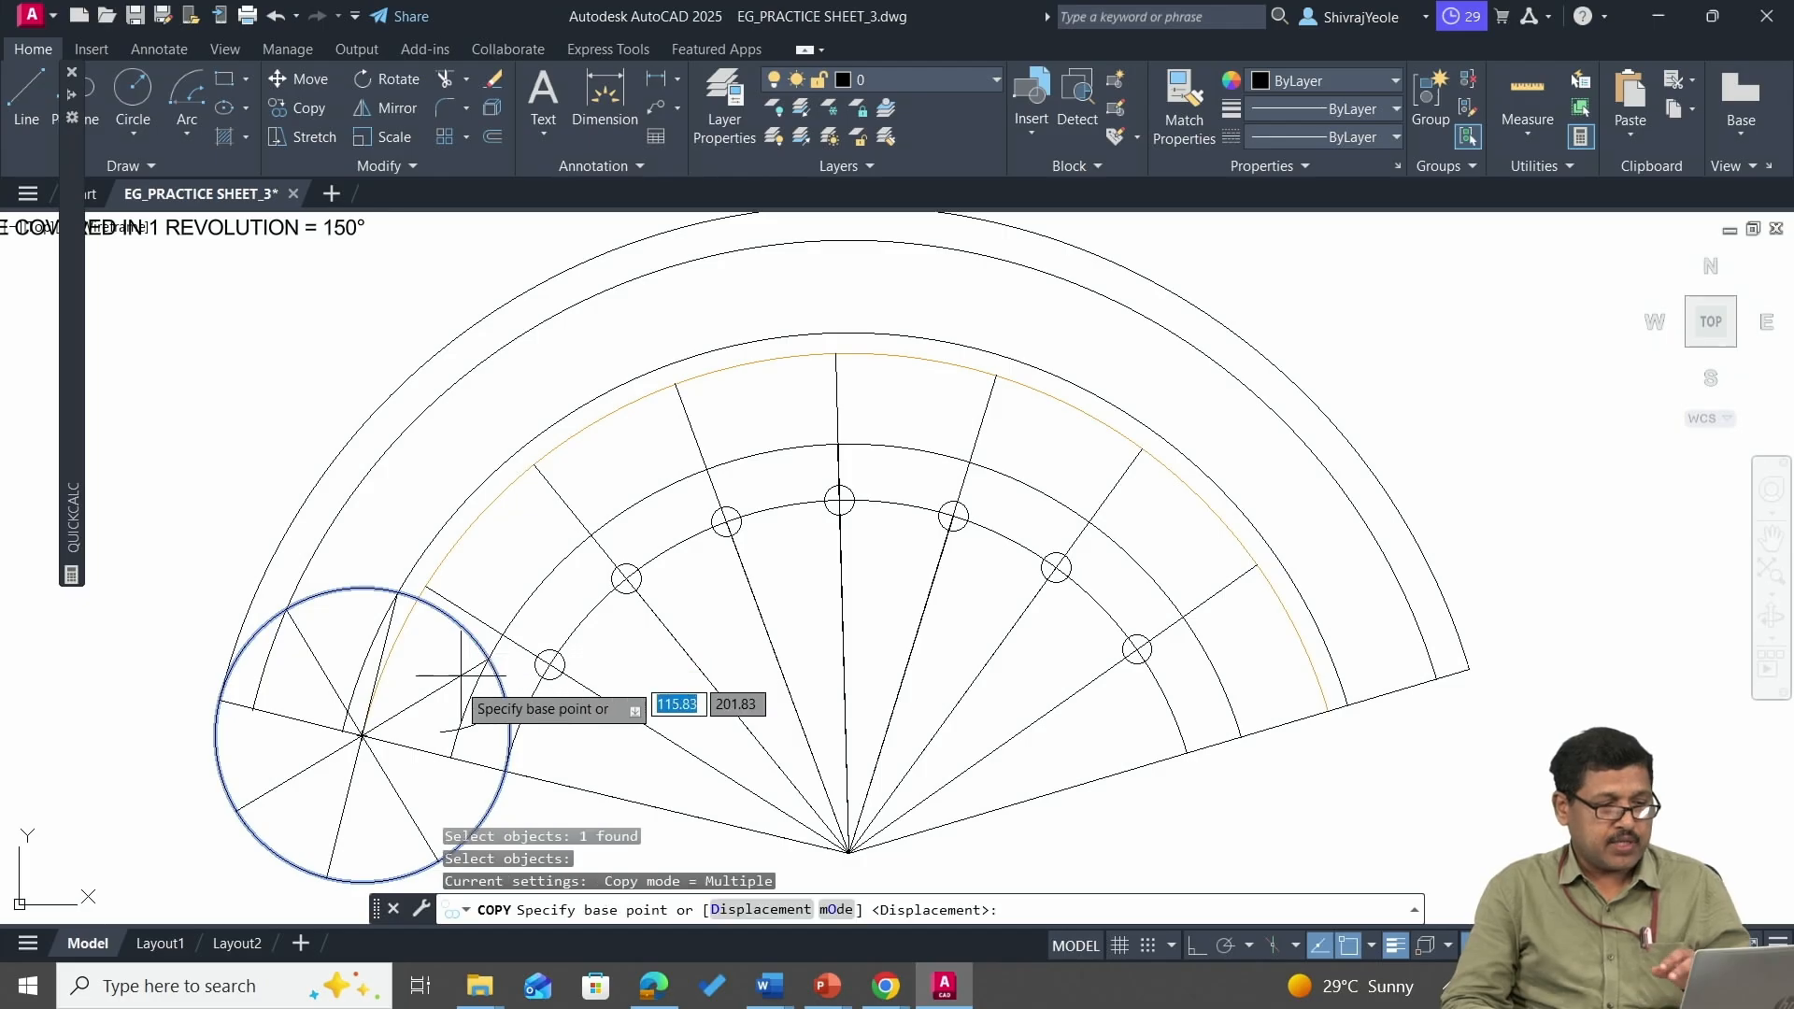
click(361, 736)
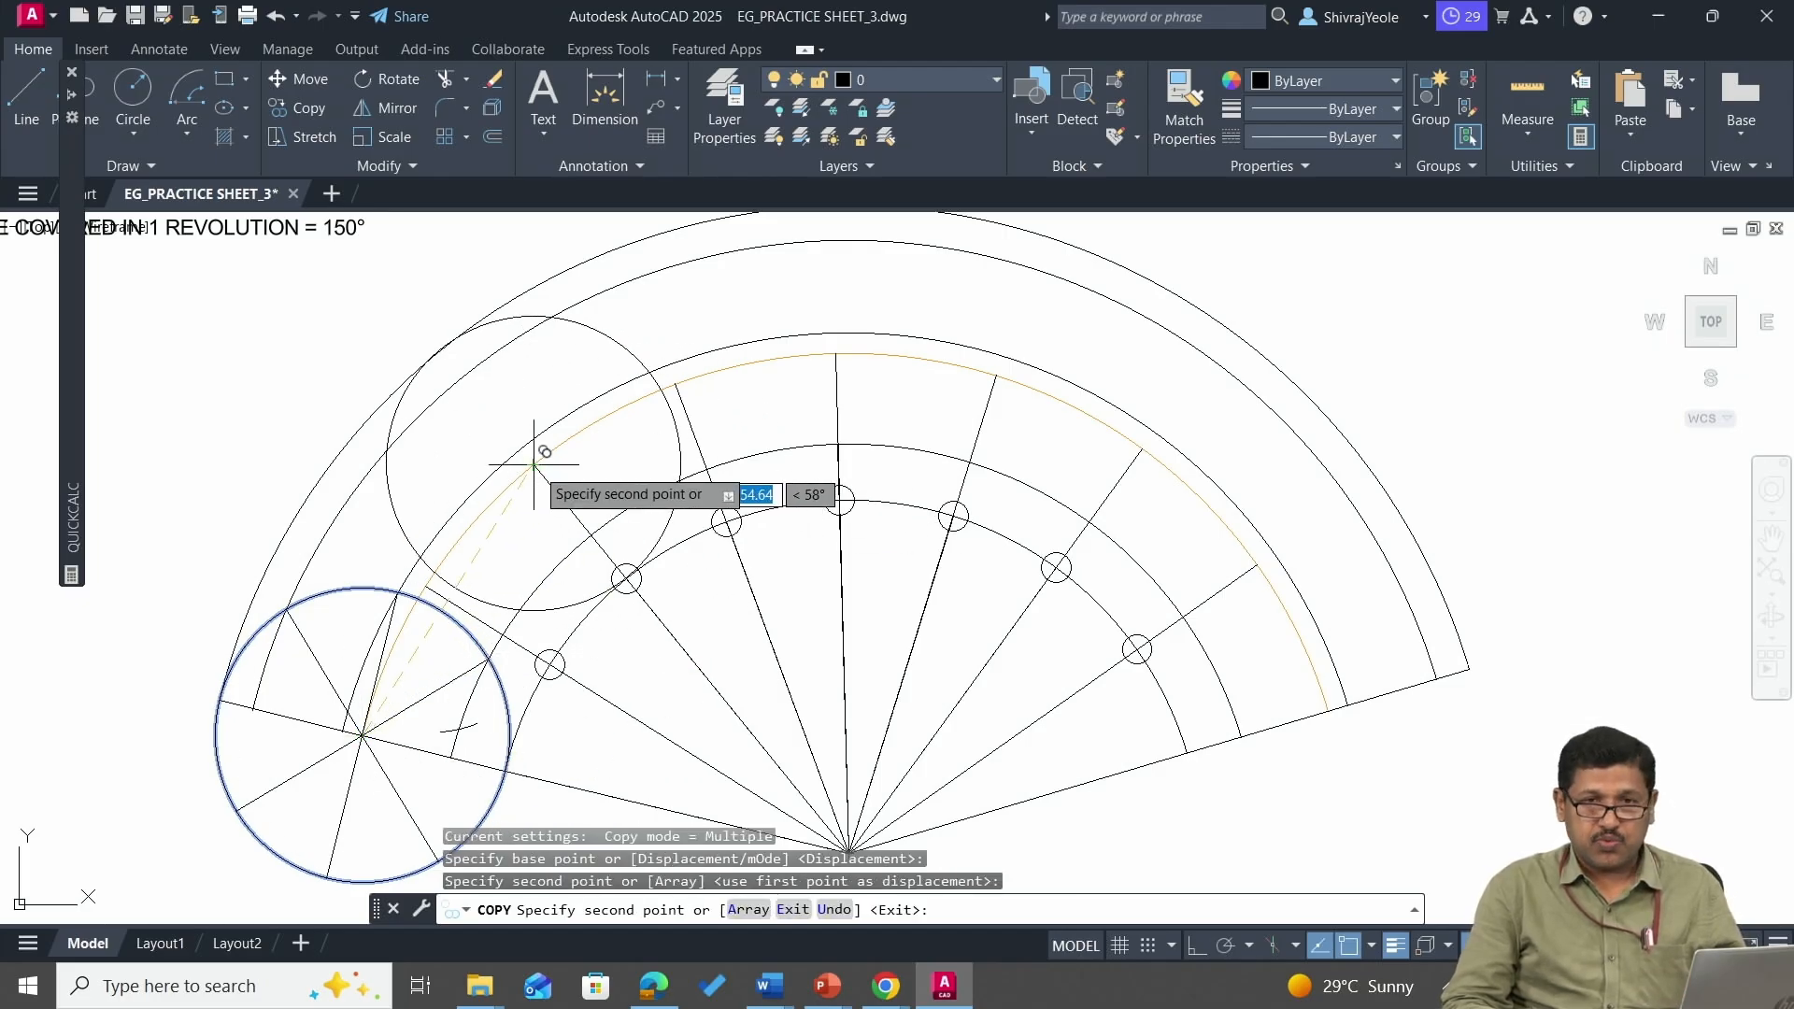
key(Escape)
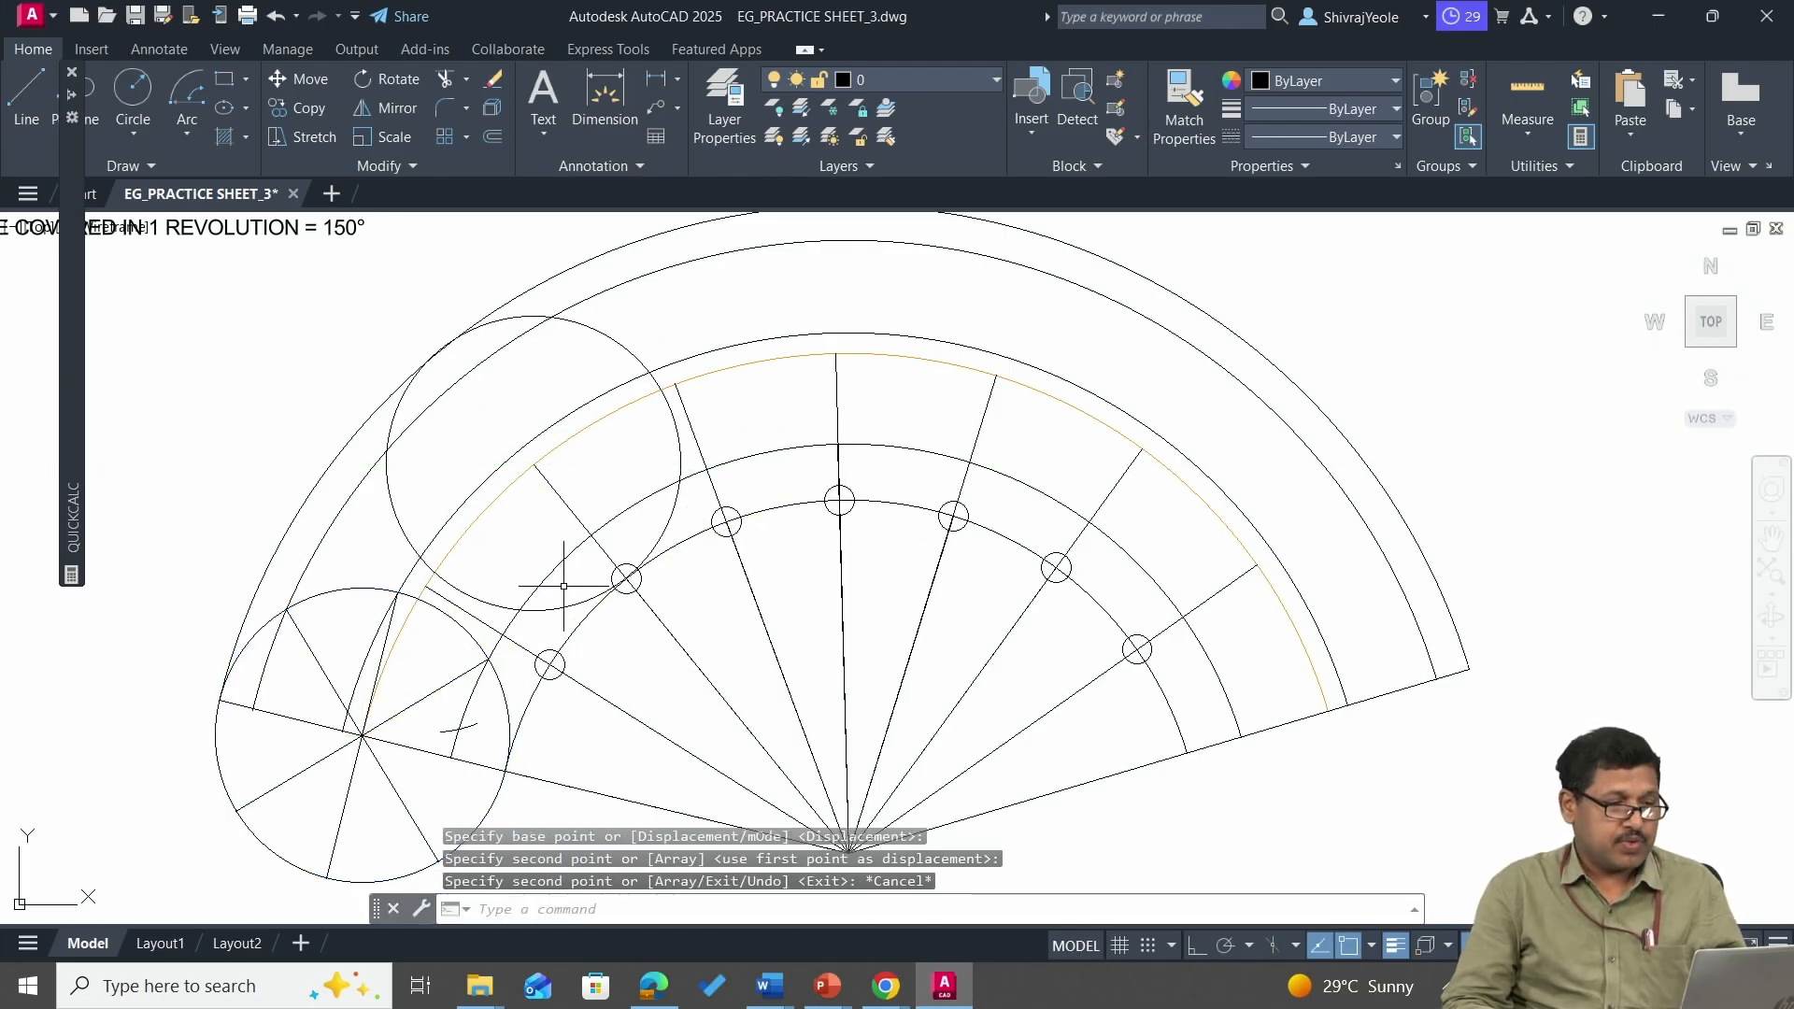
Break the copied circle on both sides of its crossing with the arc just outside the center locus, keeping only a short intersecting arc.
click(494, 609)
click(464, 501)
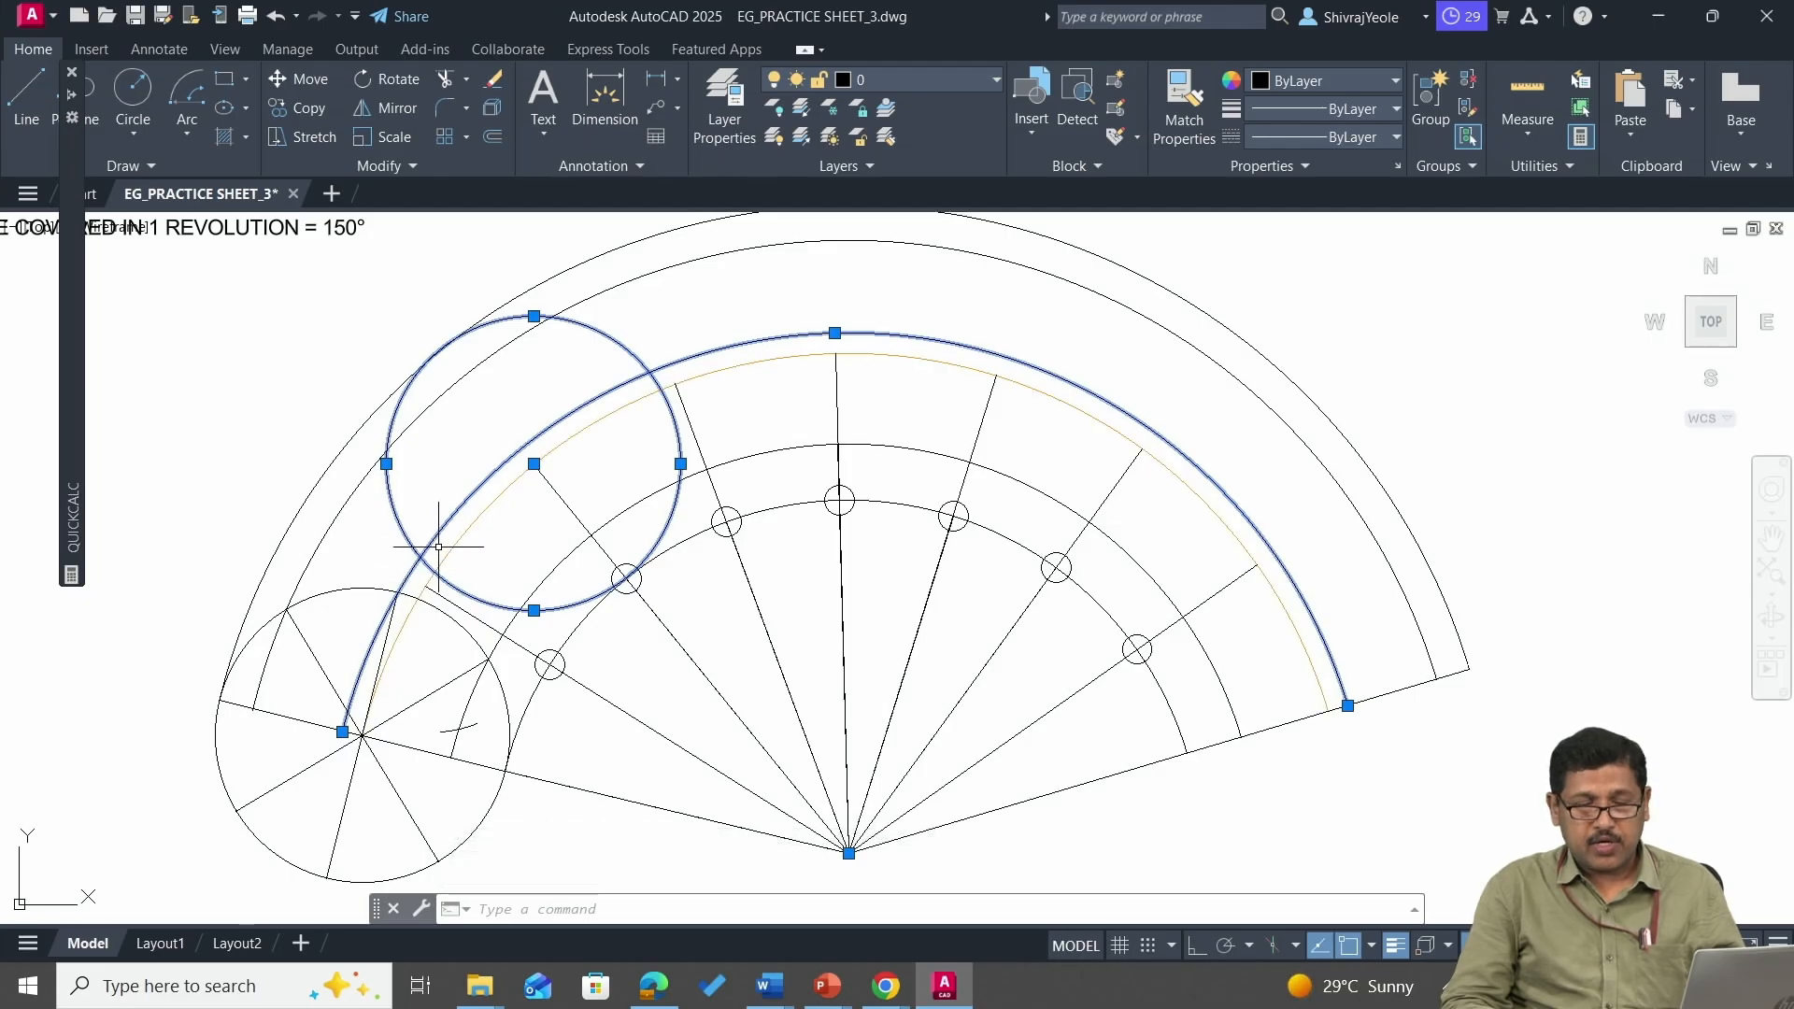
key(Escape)
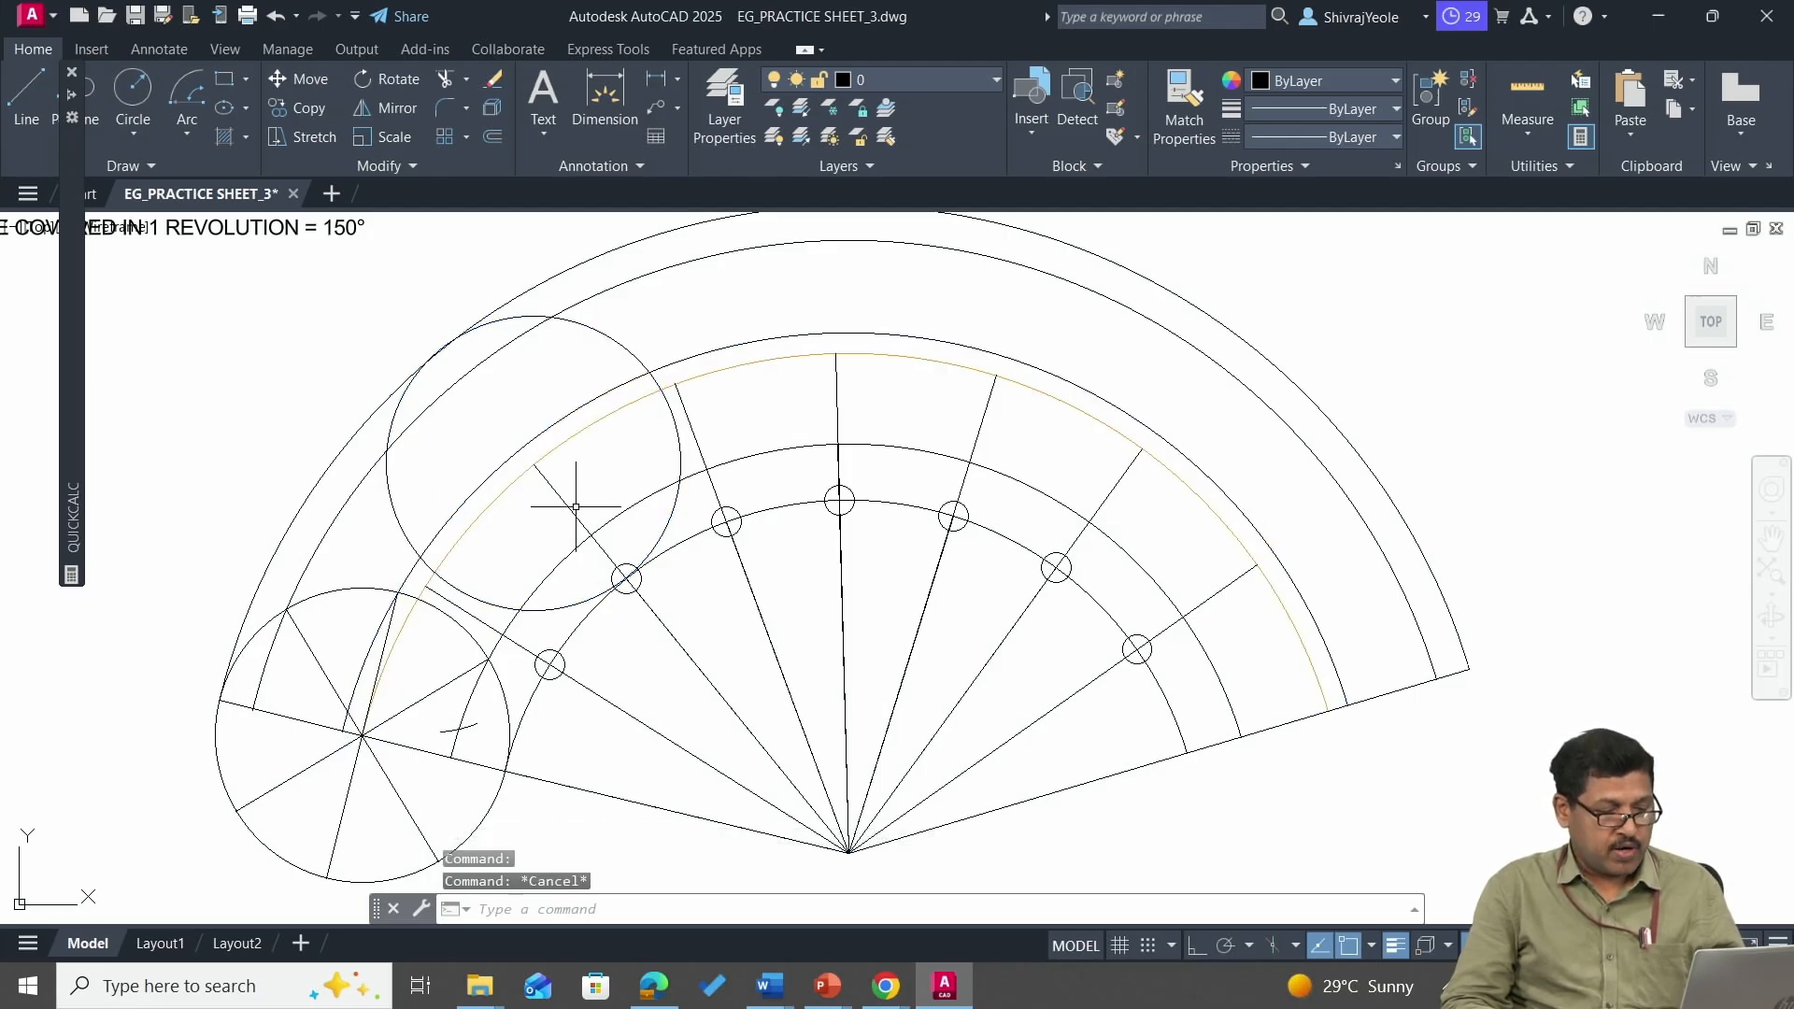
key(Return)
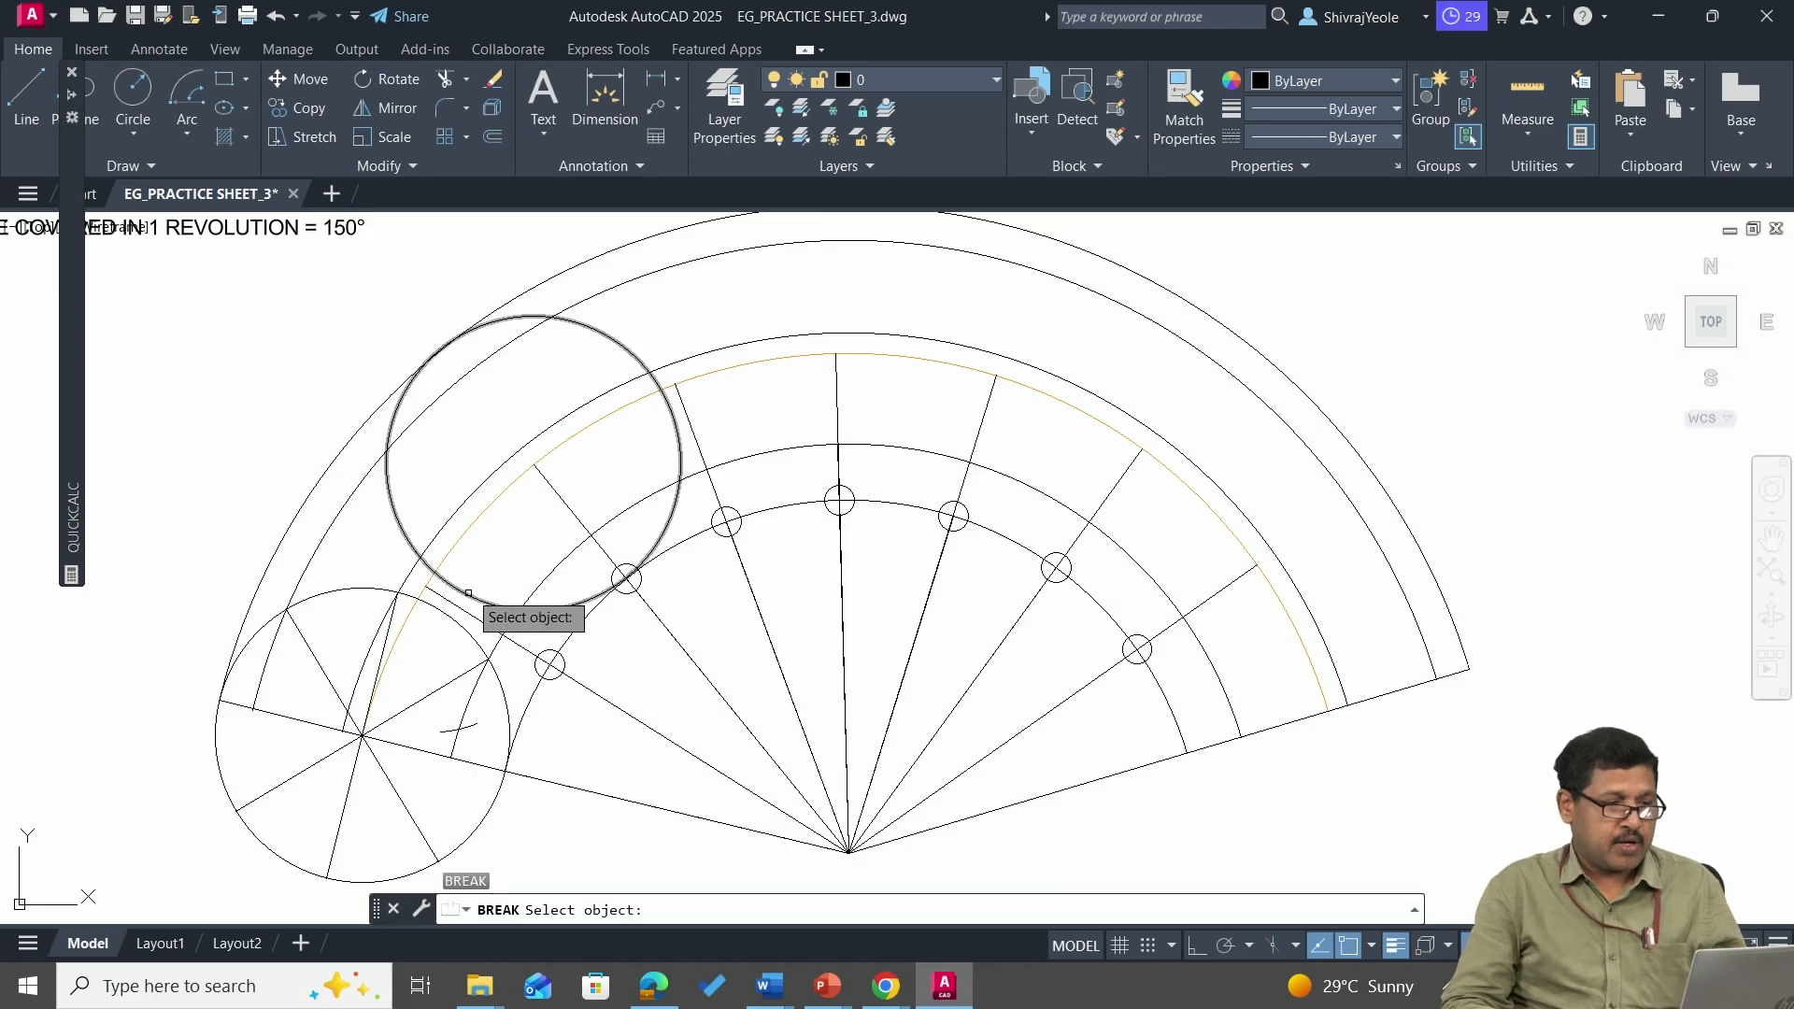
scroll(445, 576, up, 4)
click(443, 576)
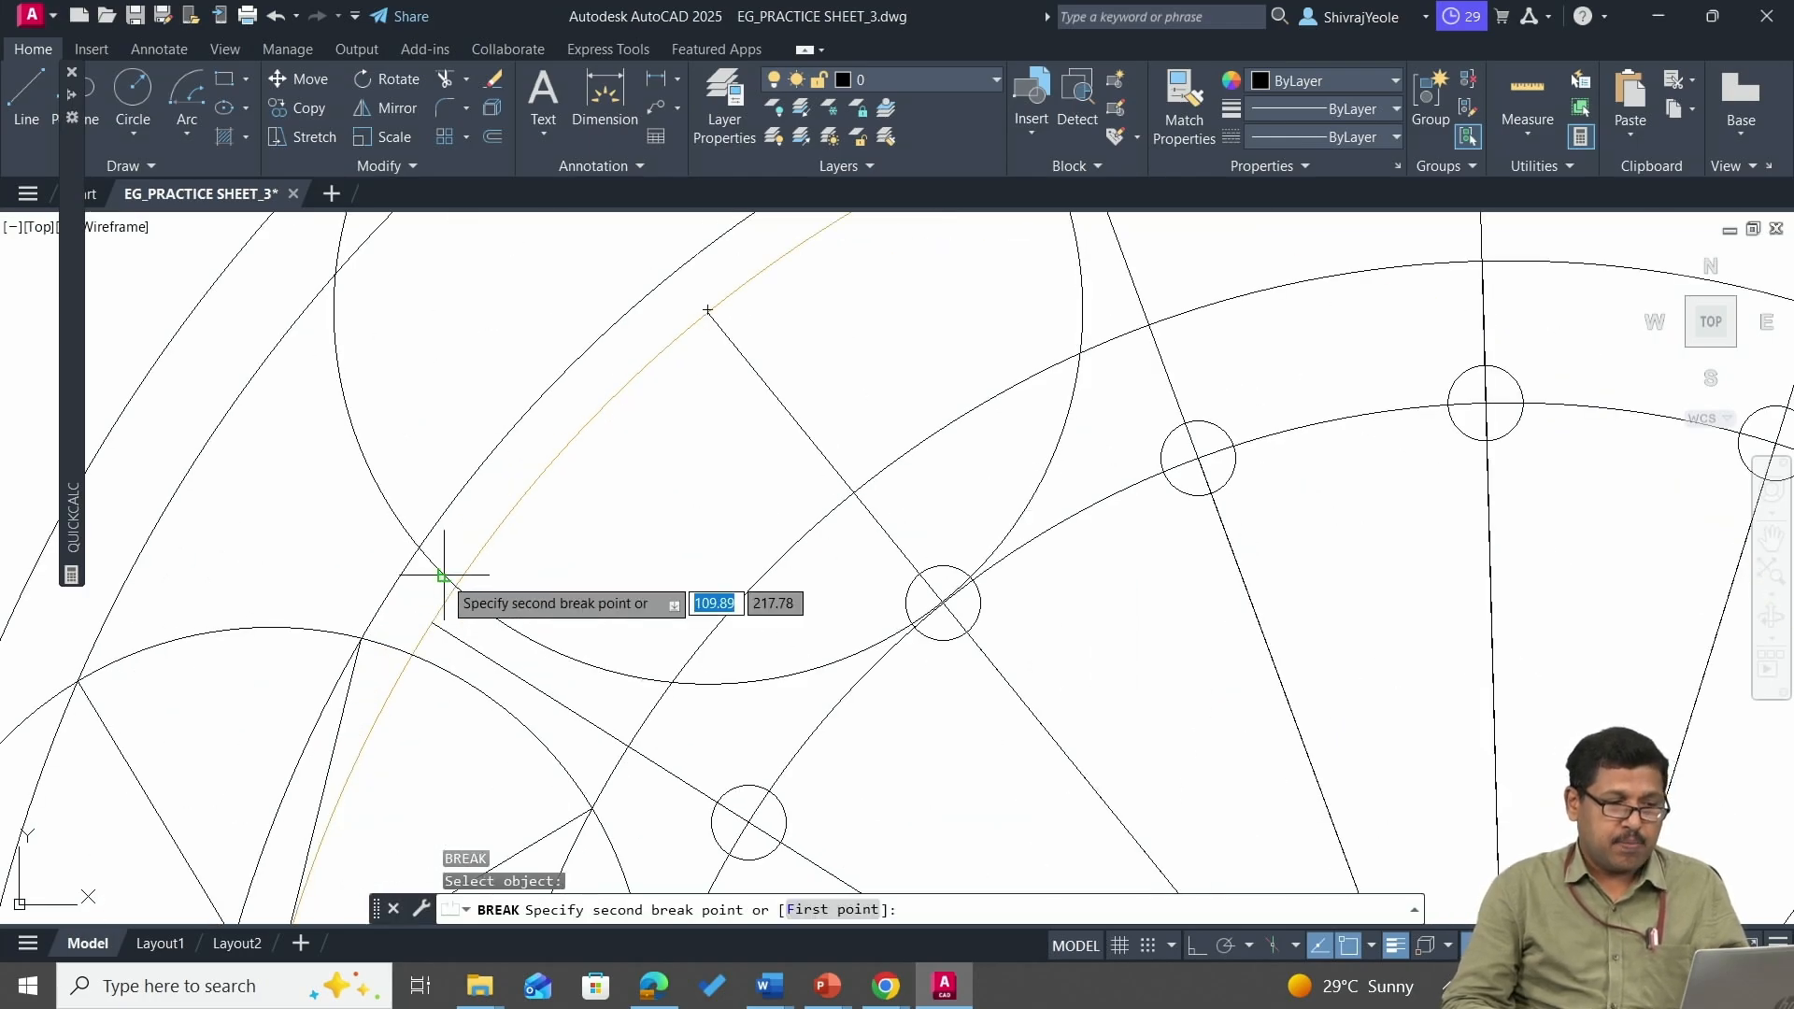
click(362, 519)
scroll(649, 496, down, 2)
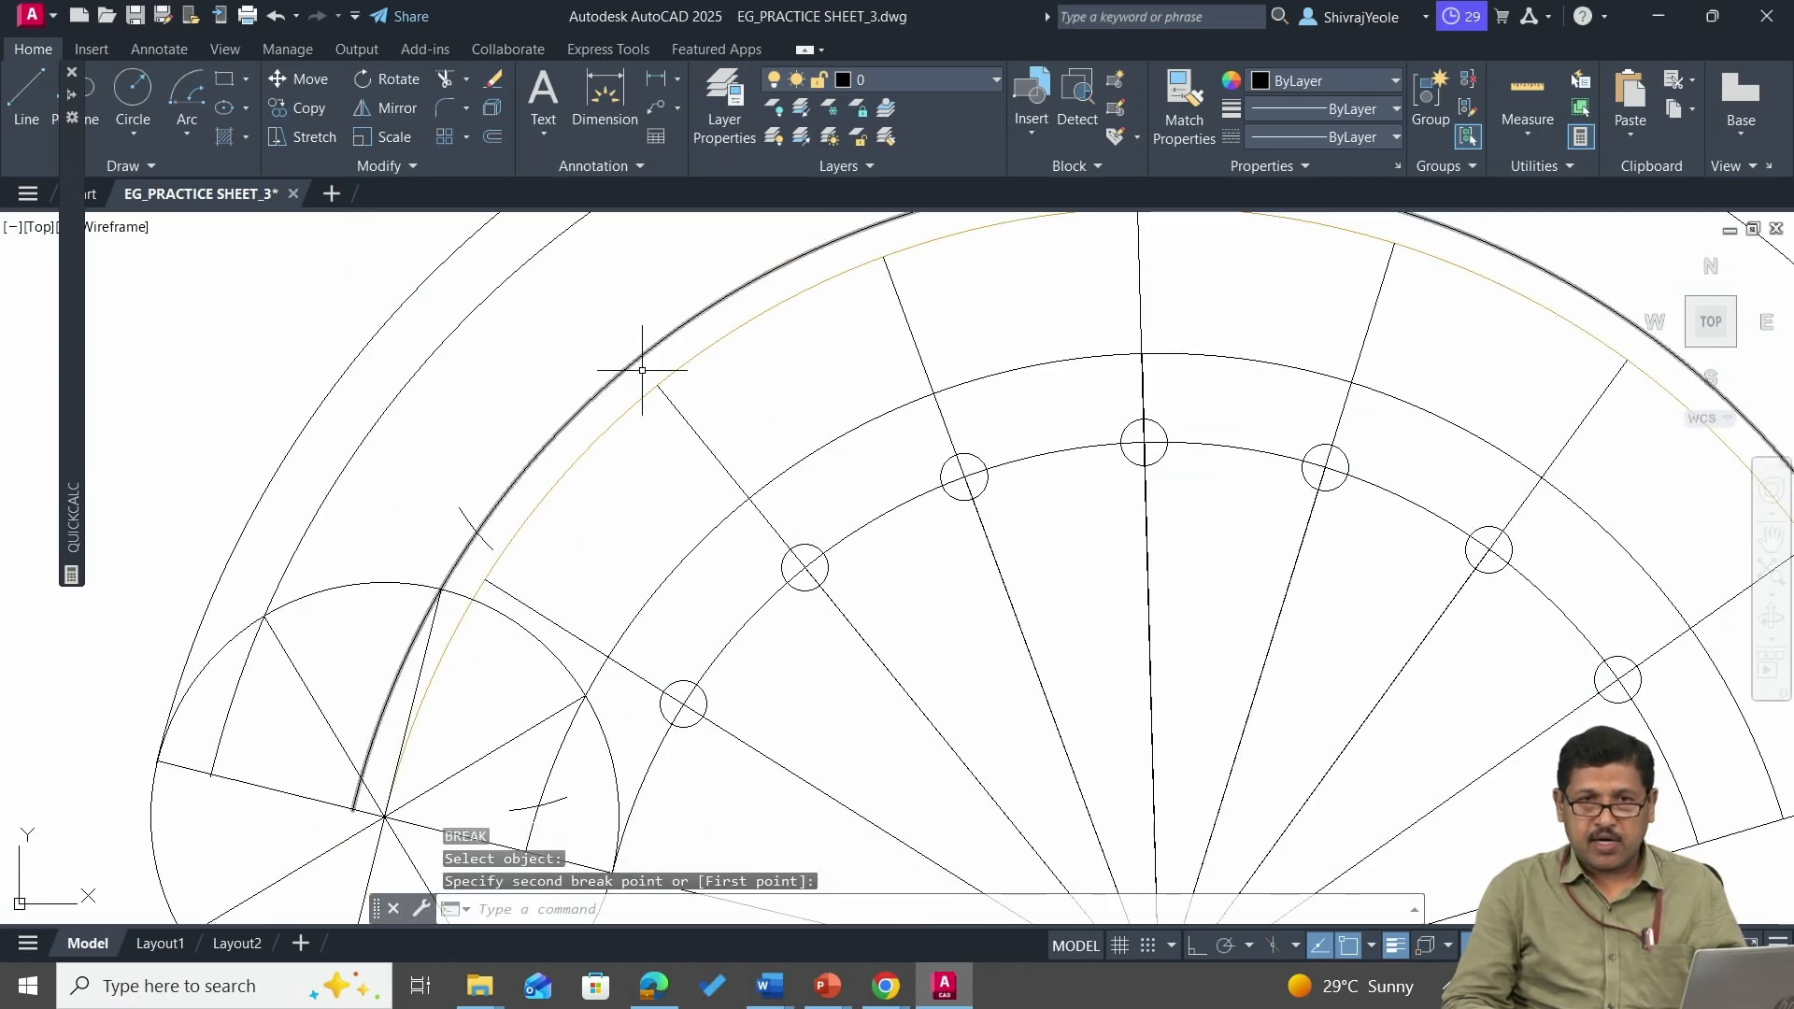
Copy the rolling circle from its center to the end of the third intermediate radial line on the center locus.
scroll(448, 520, down, 3)
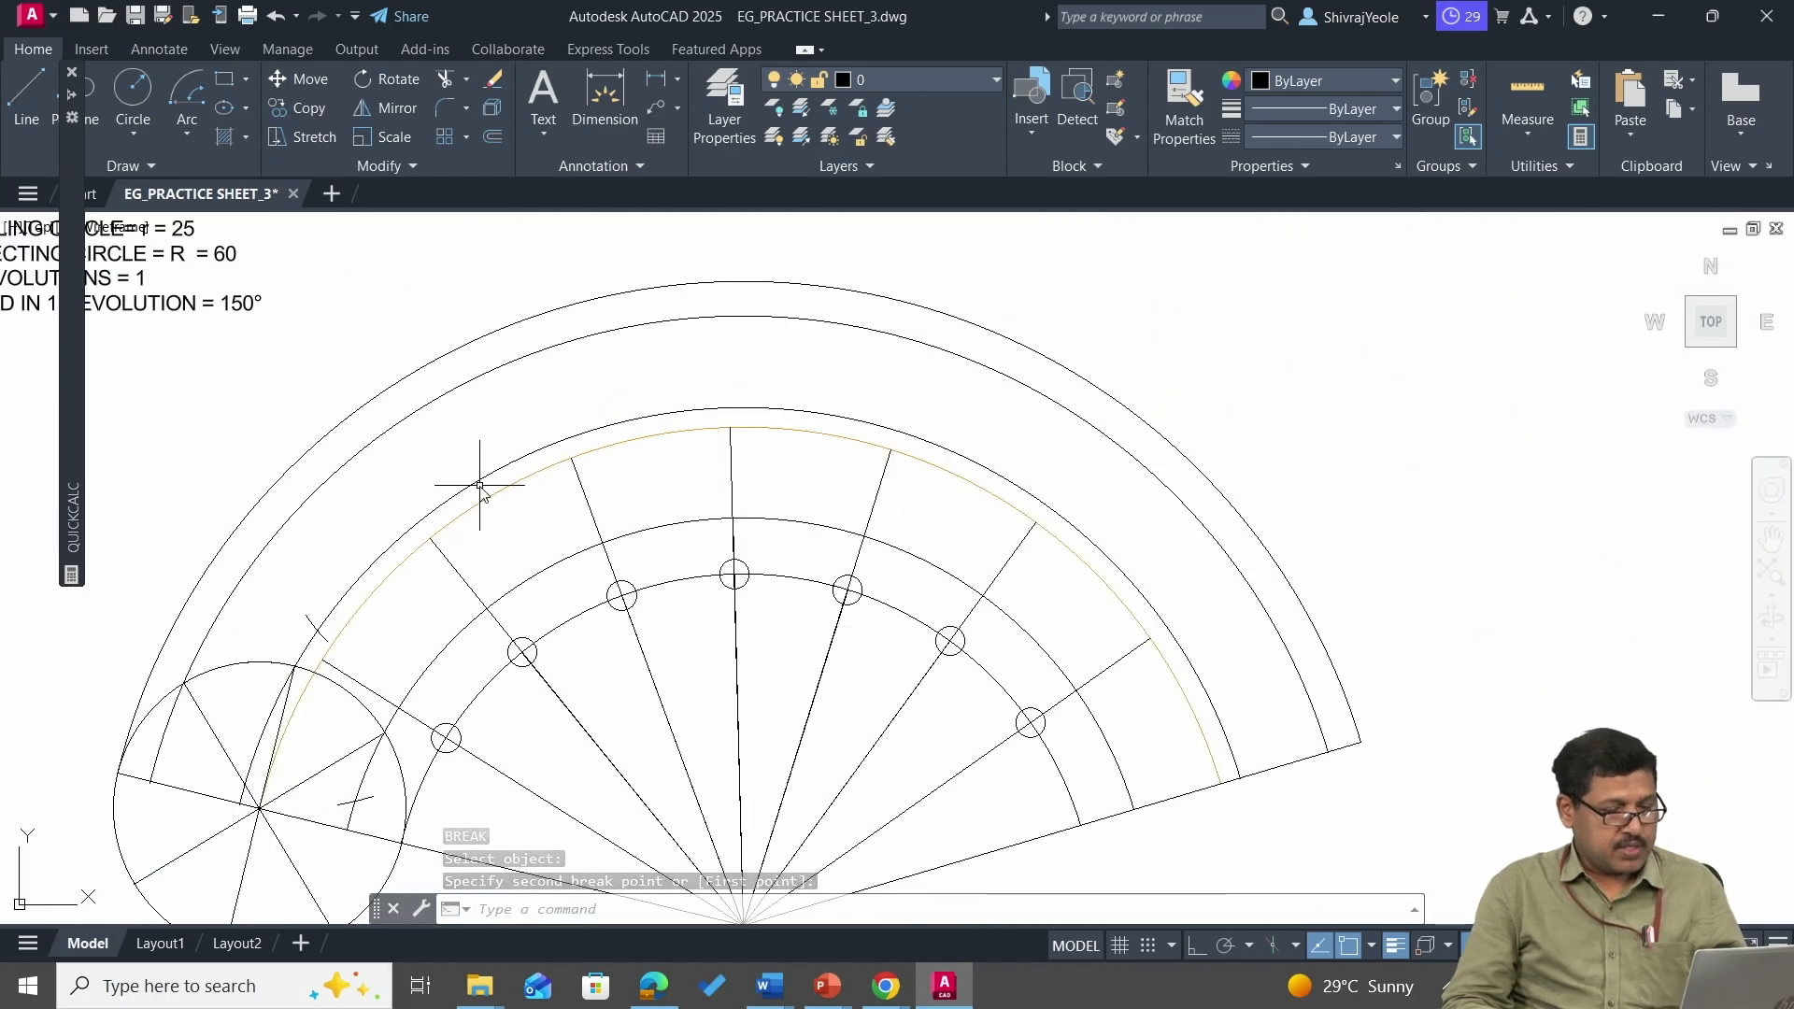
text(co)
key(Return)
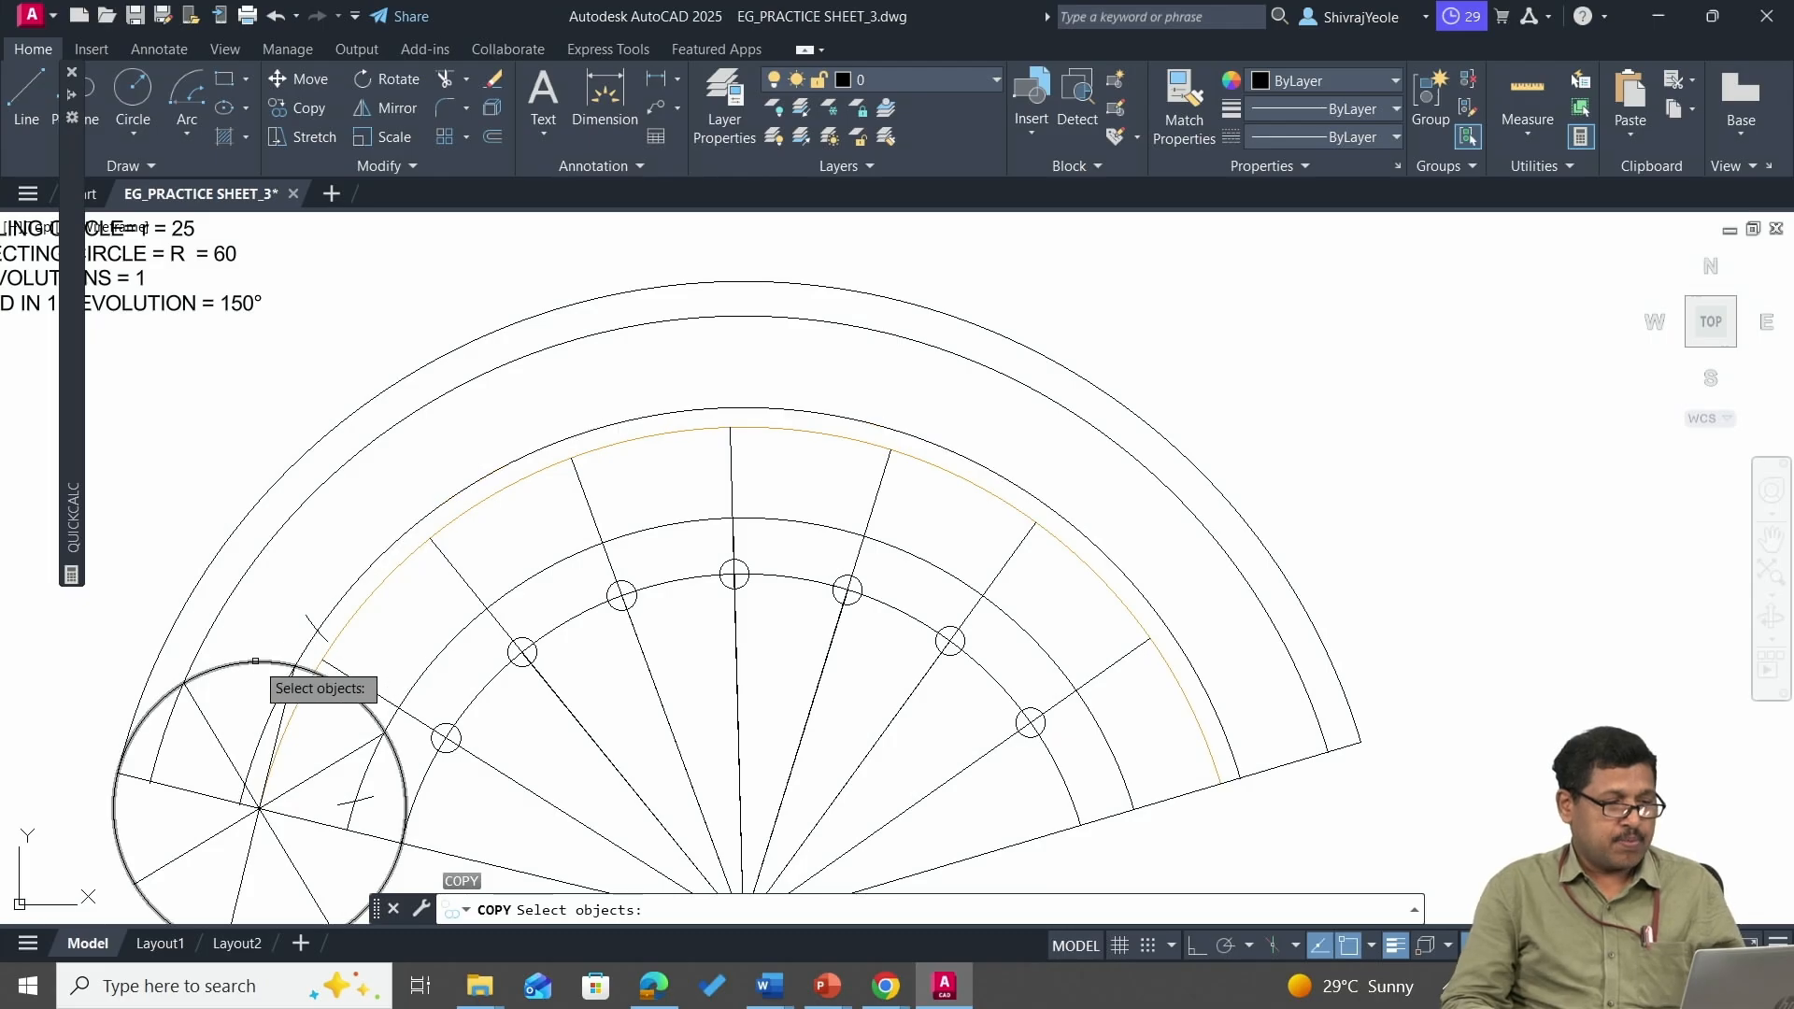
key(Return)
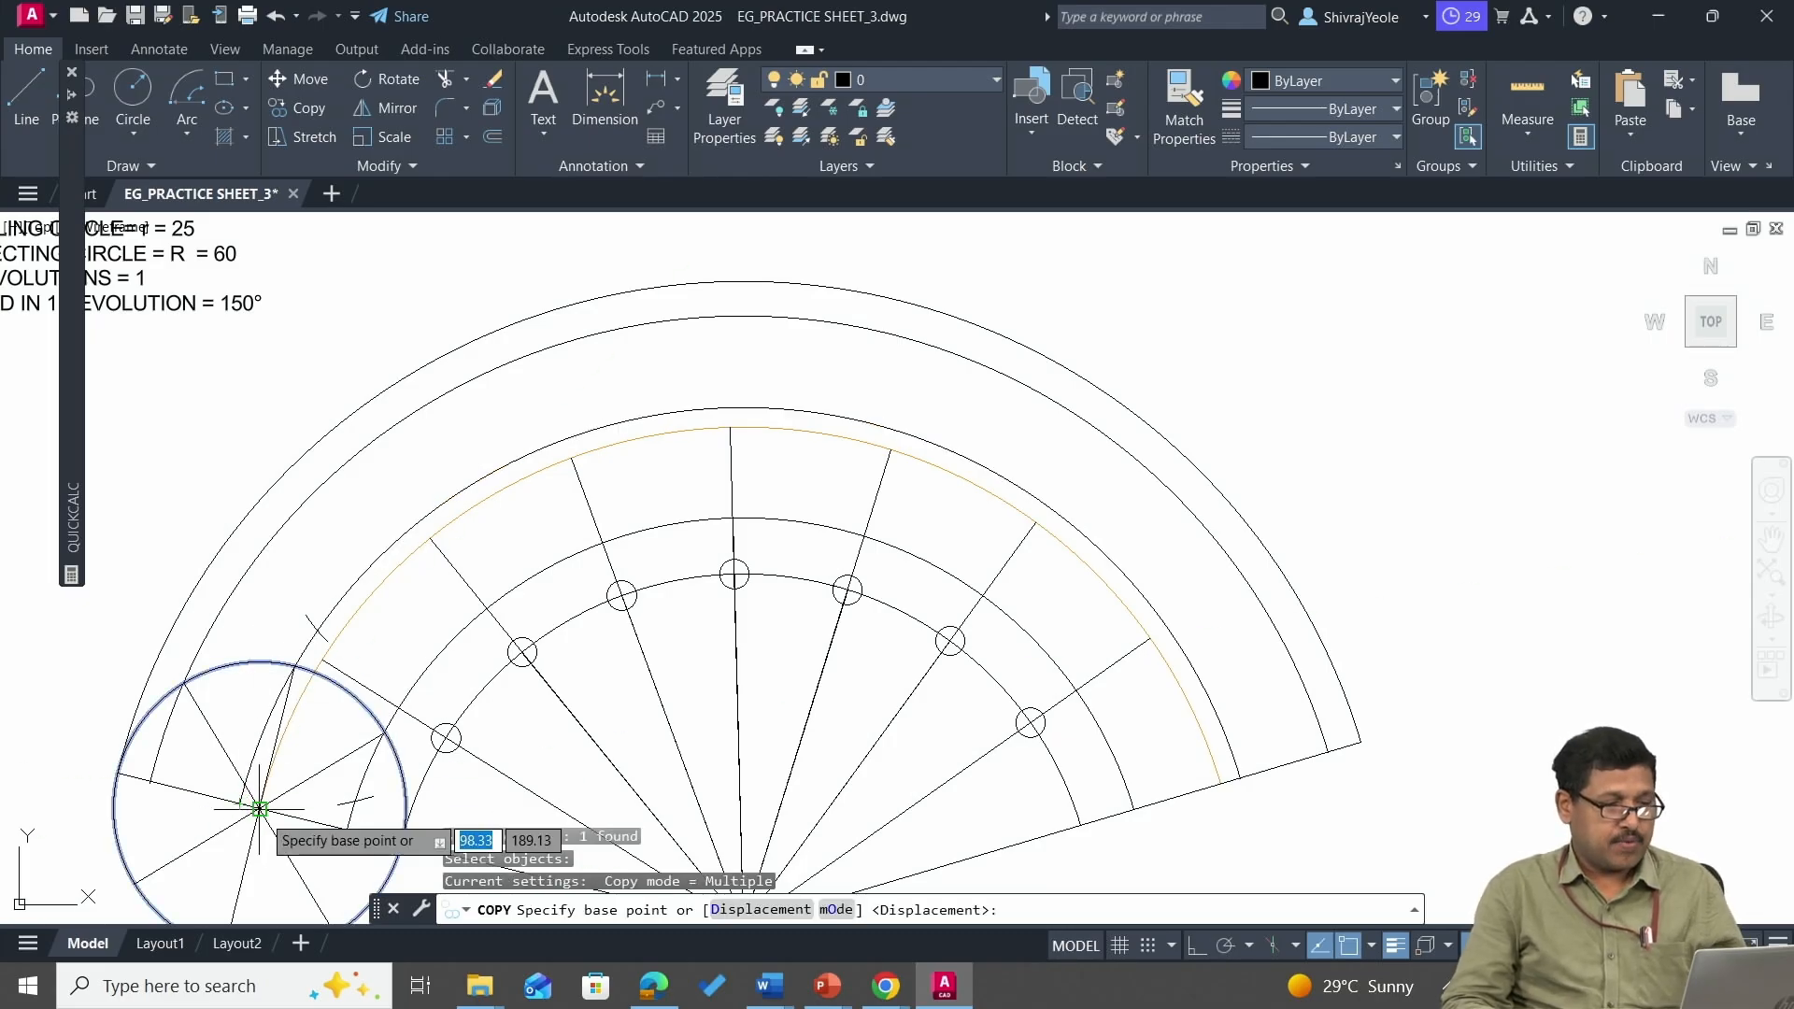
click(259, 810)
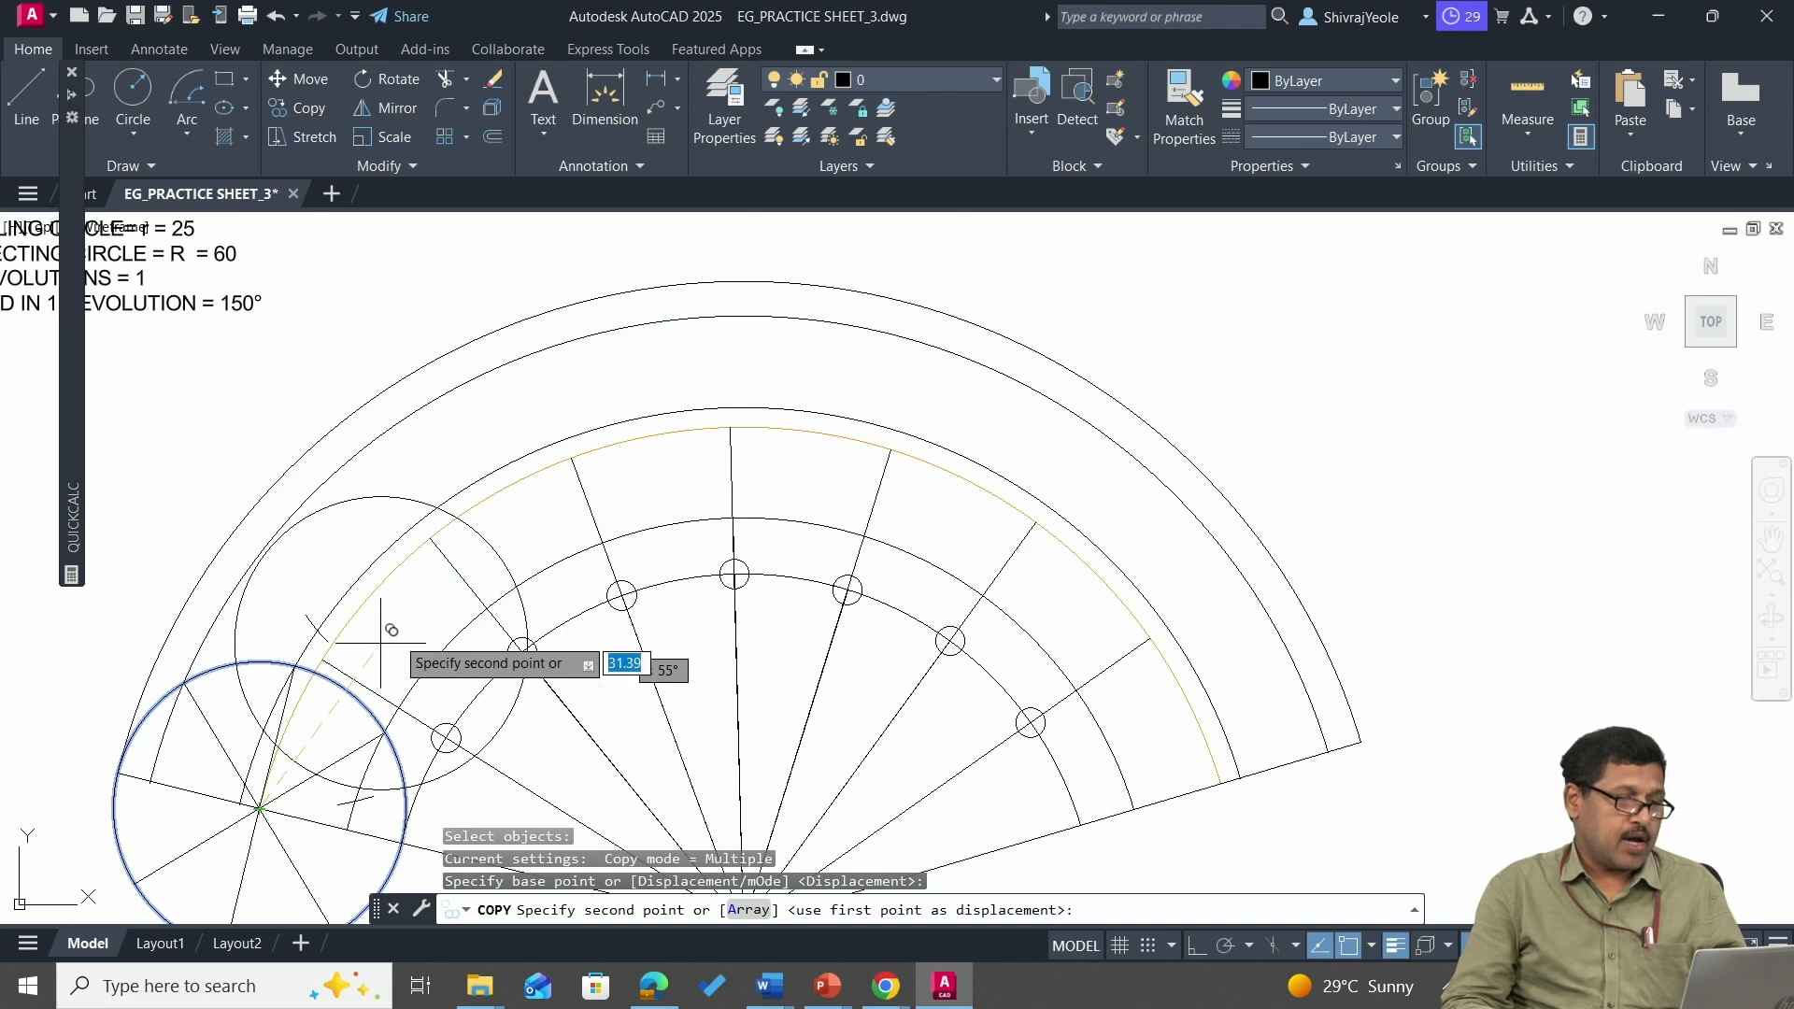
click(571, 458)
key(Escape)
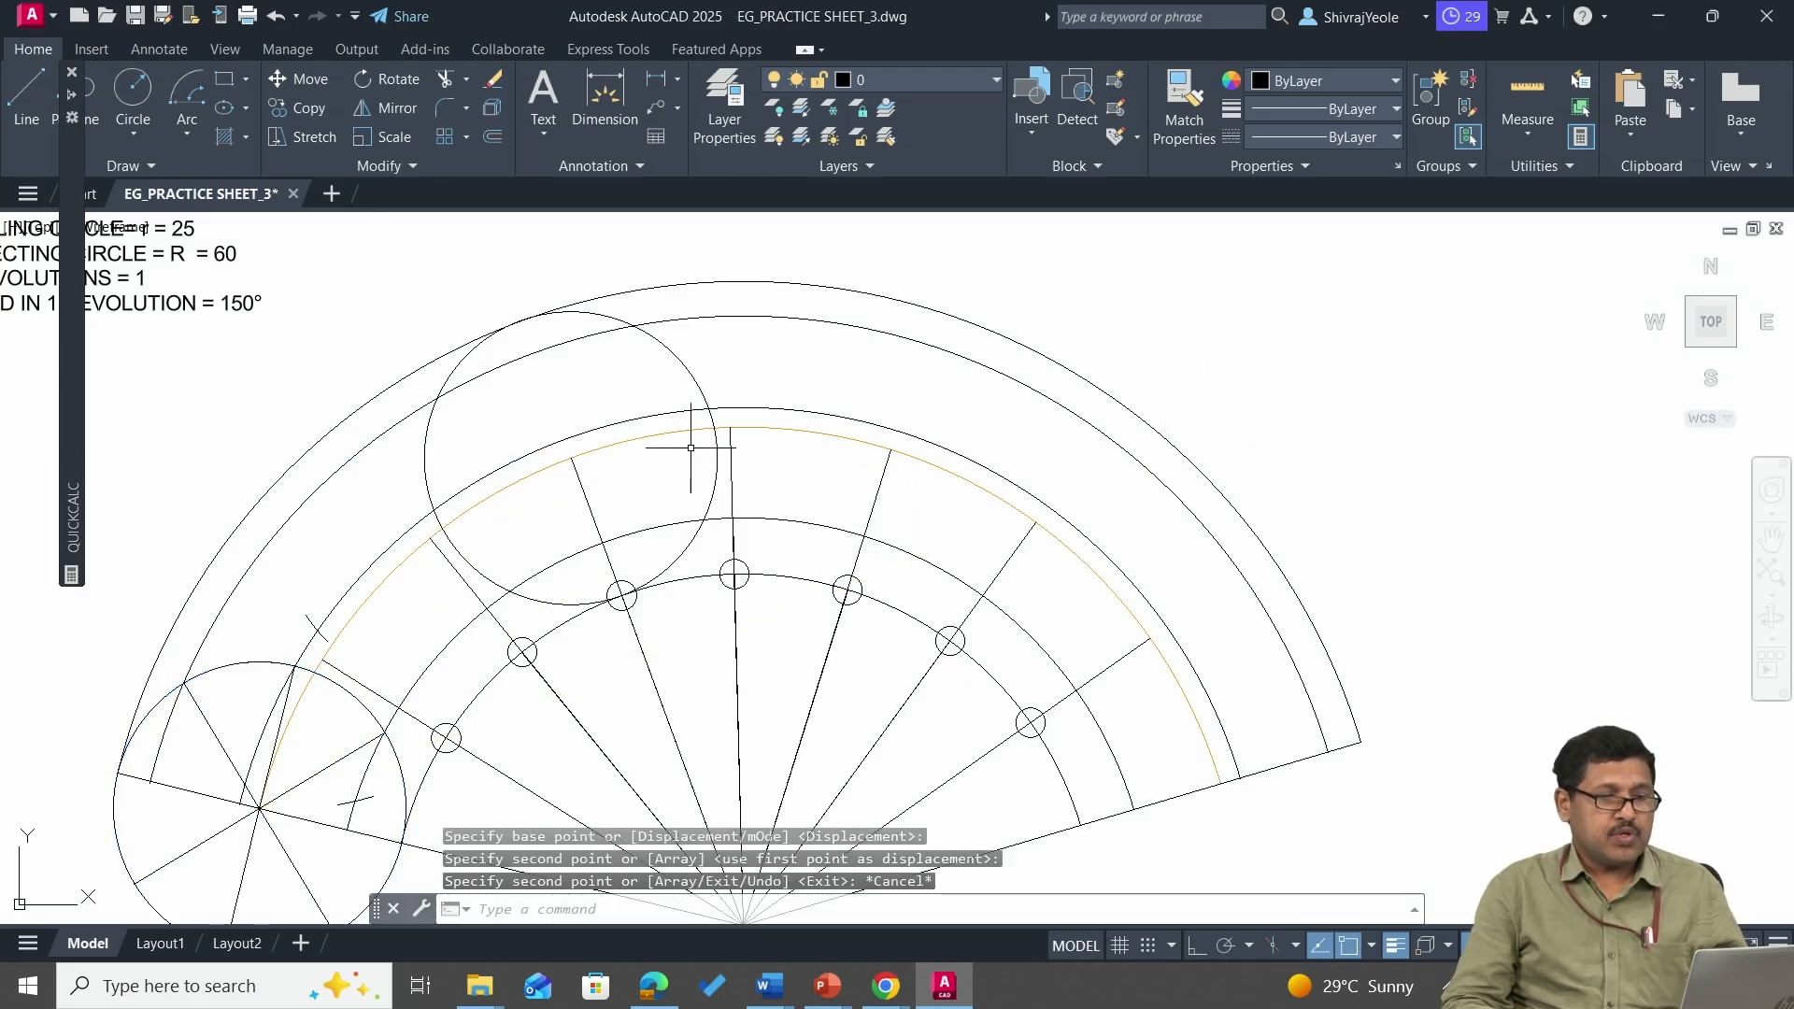
Break the copied circle around its crossing with the second-outermost arc, keeping only a short intersecting arc.
click(686, 379)
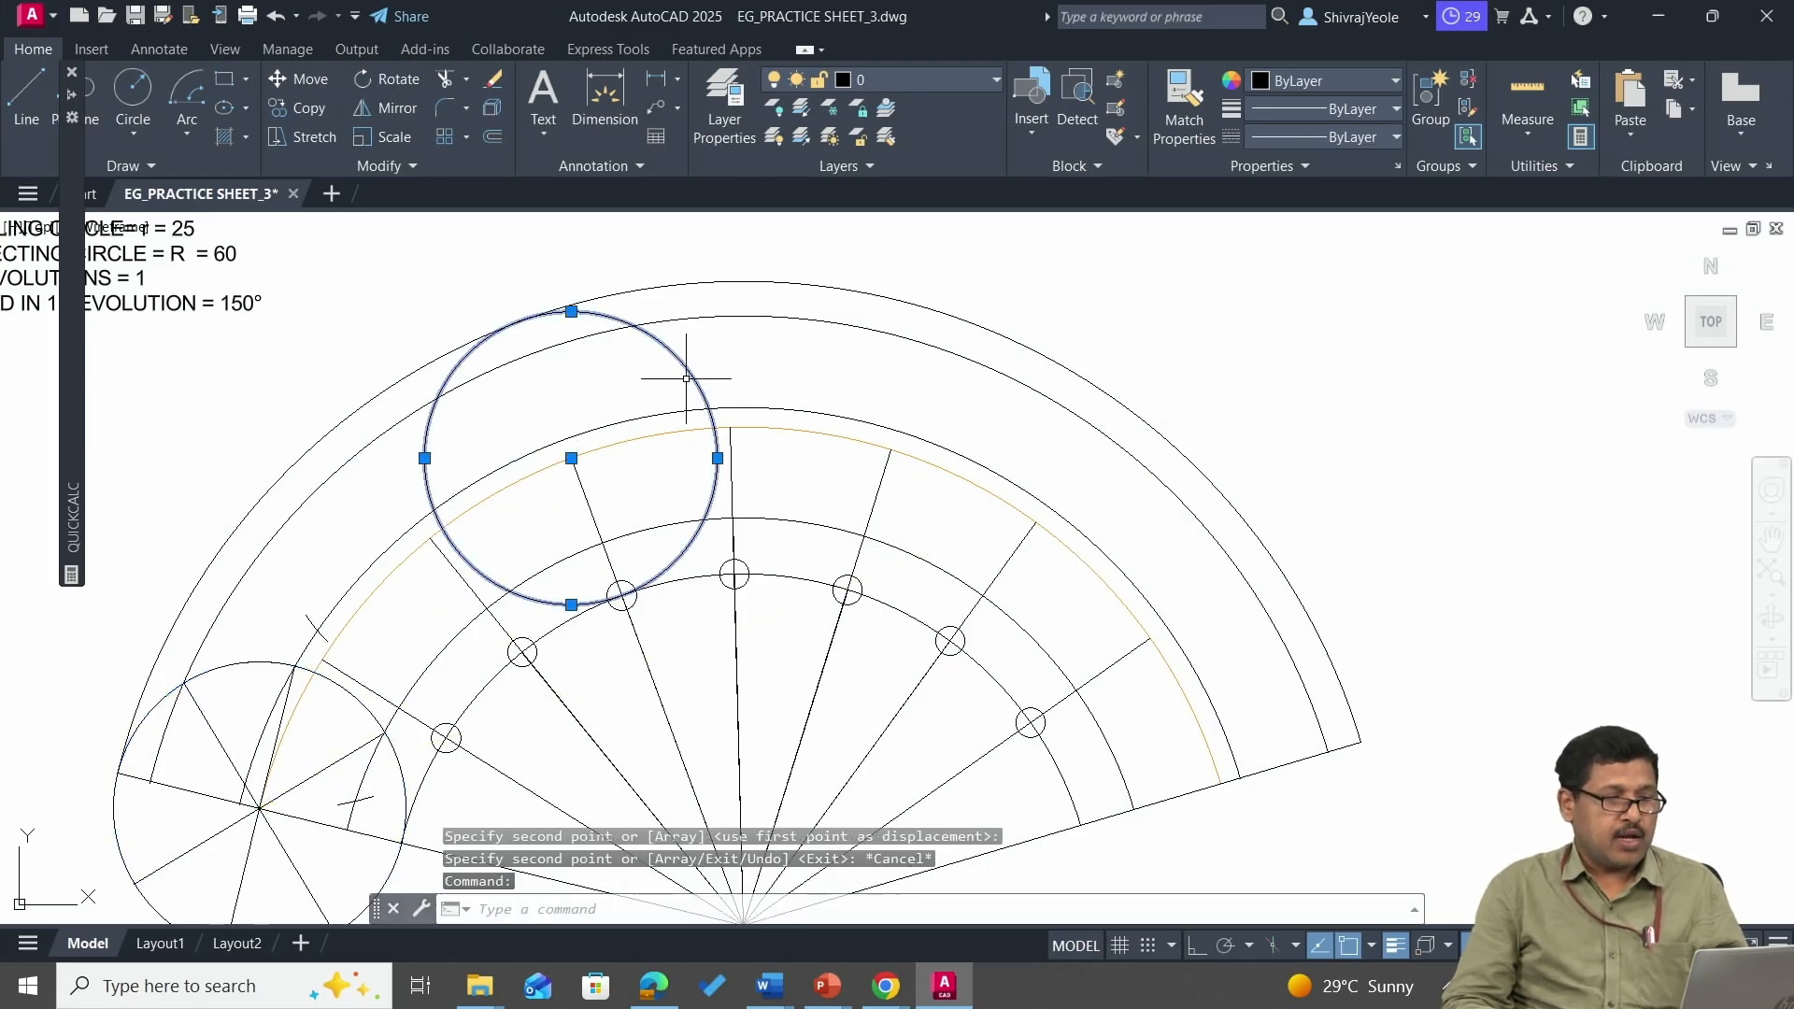
click(399, 421)
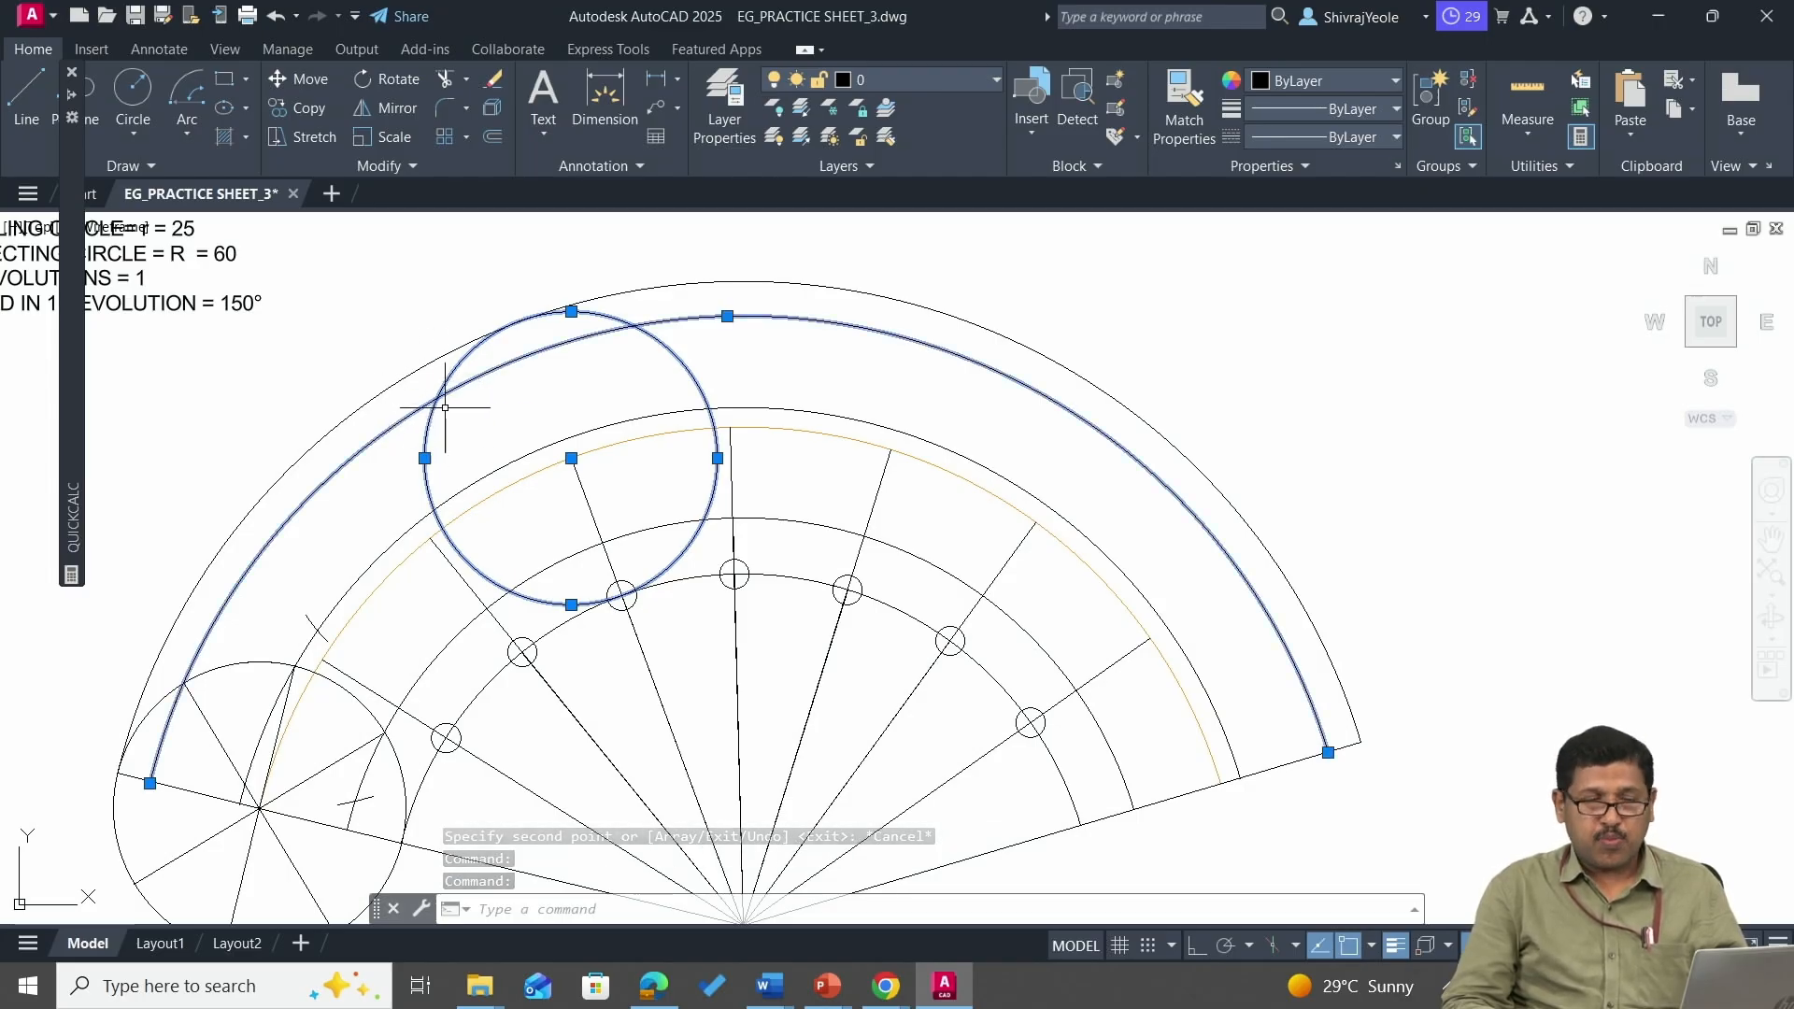
key(Escape)
text(B)
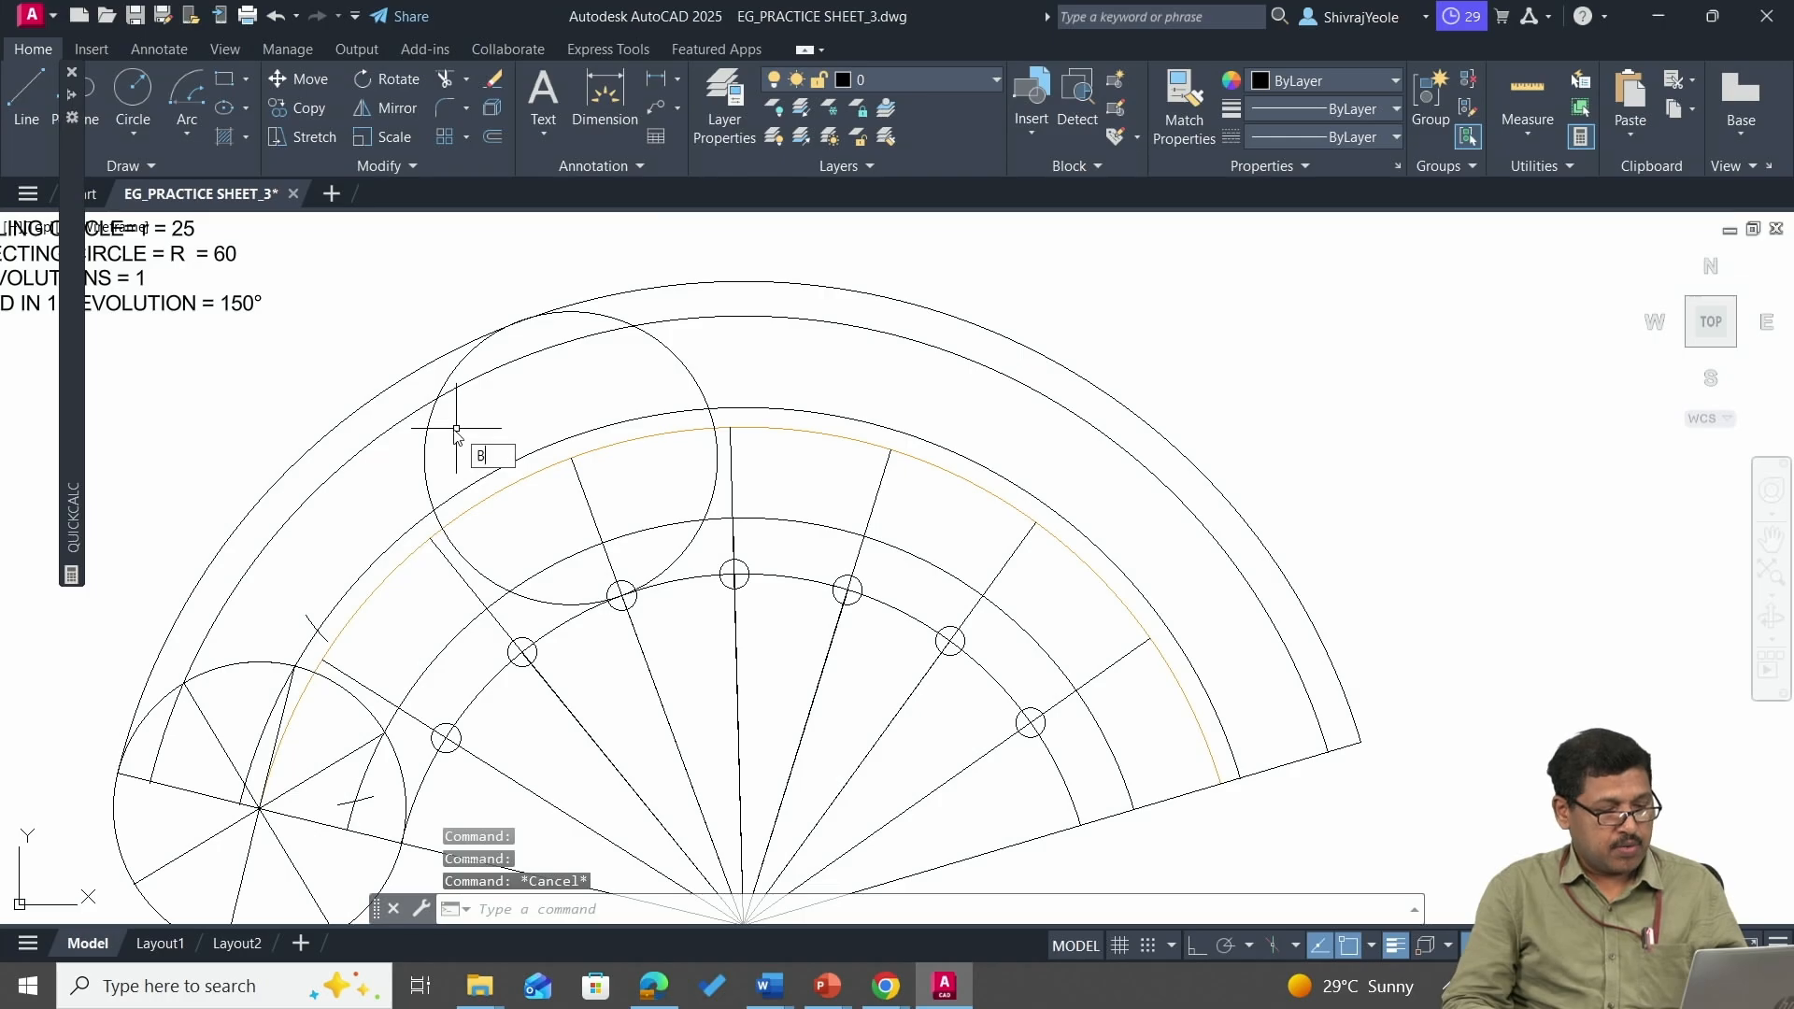
text(R)
key(Return)
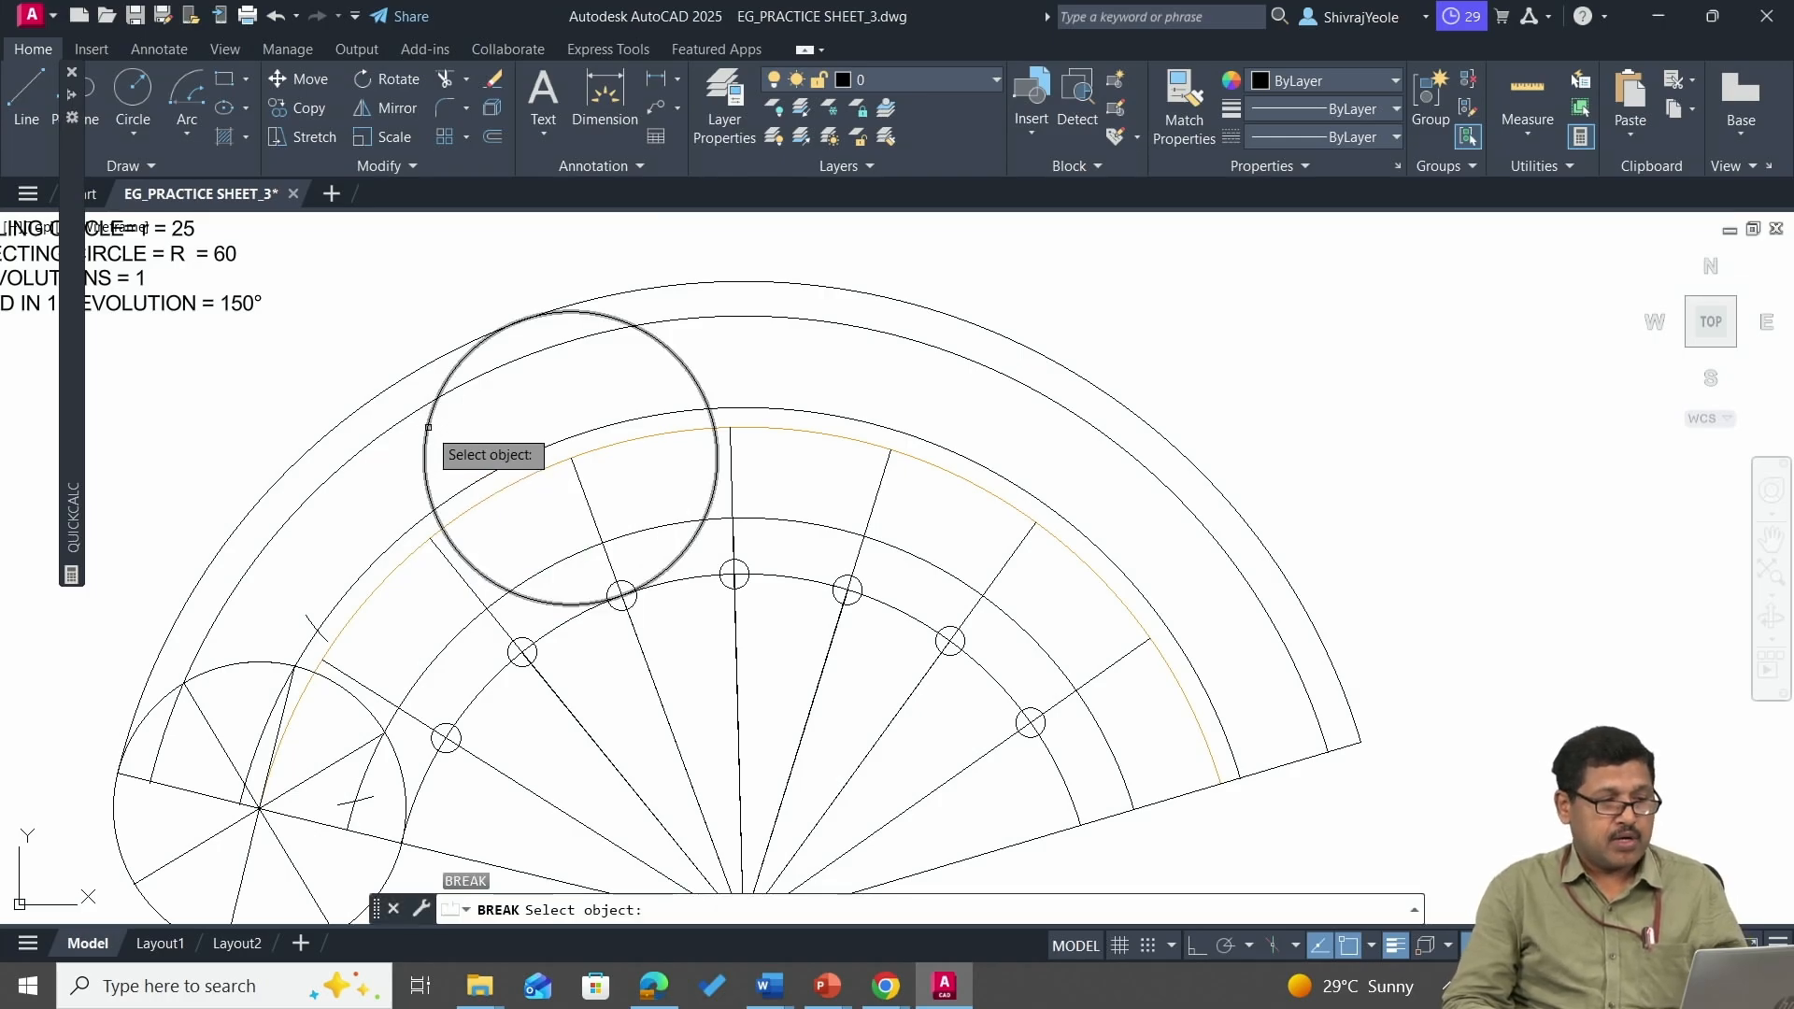
click(428, 427)
scroll(440, 378, up, 2)
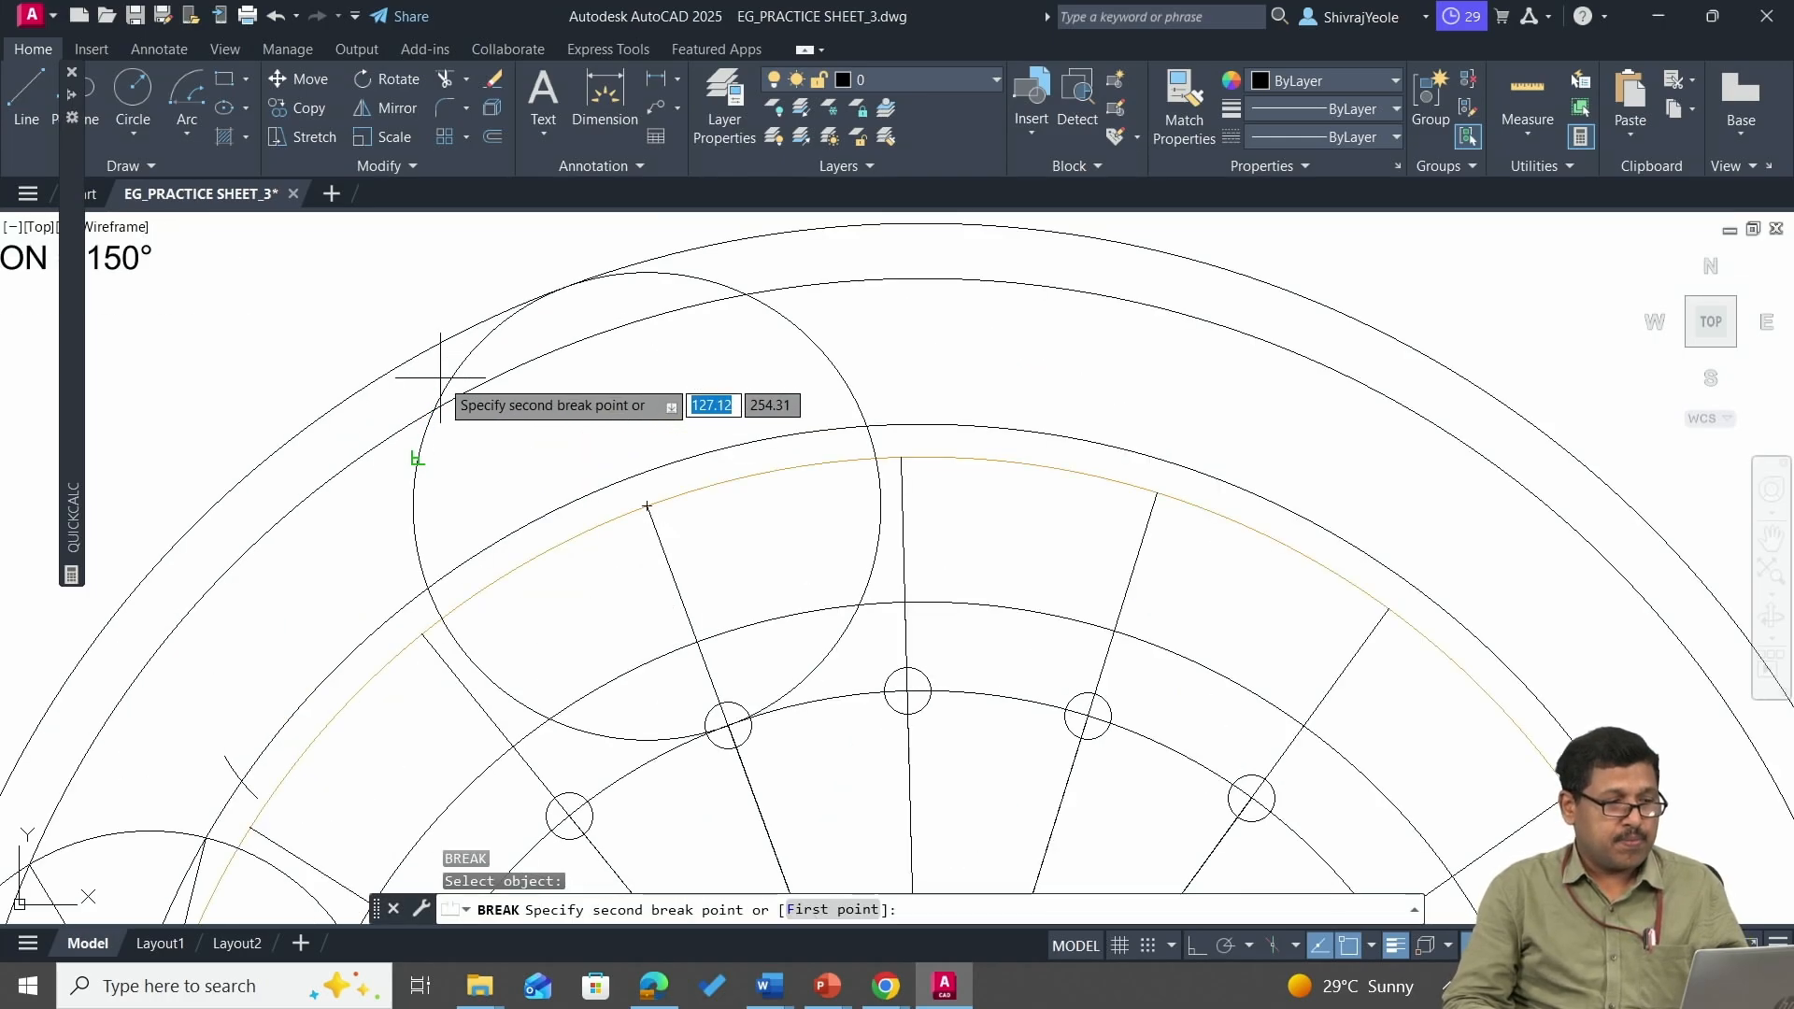
scroll(440, 378, up, 2)
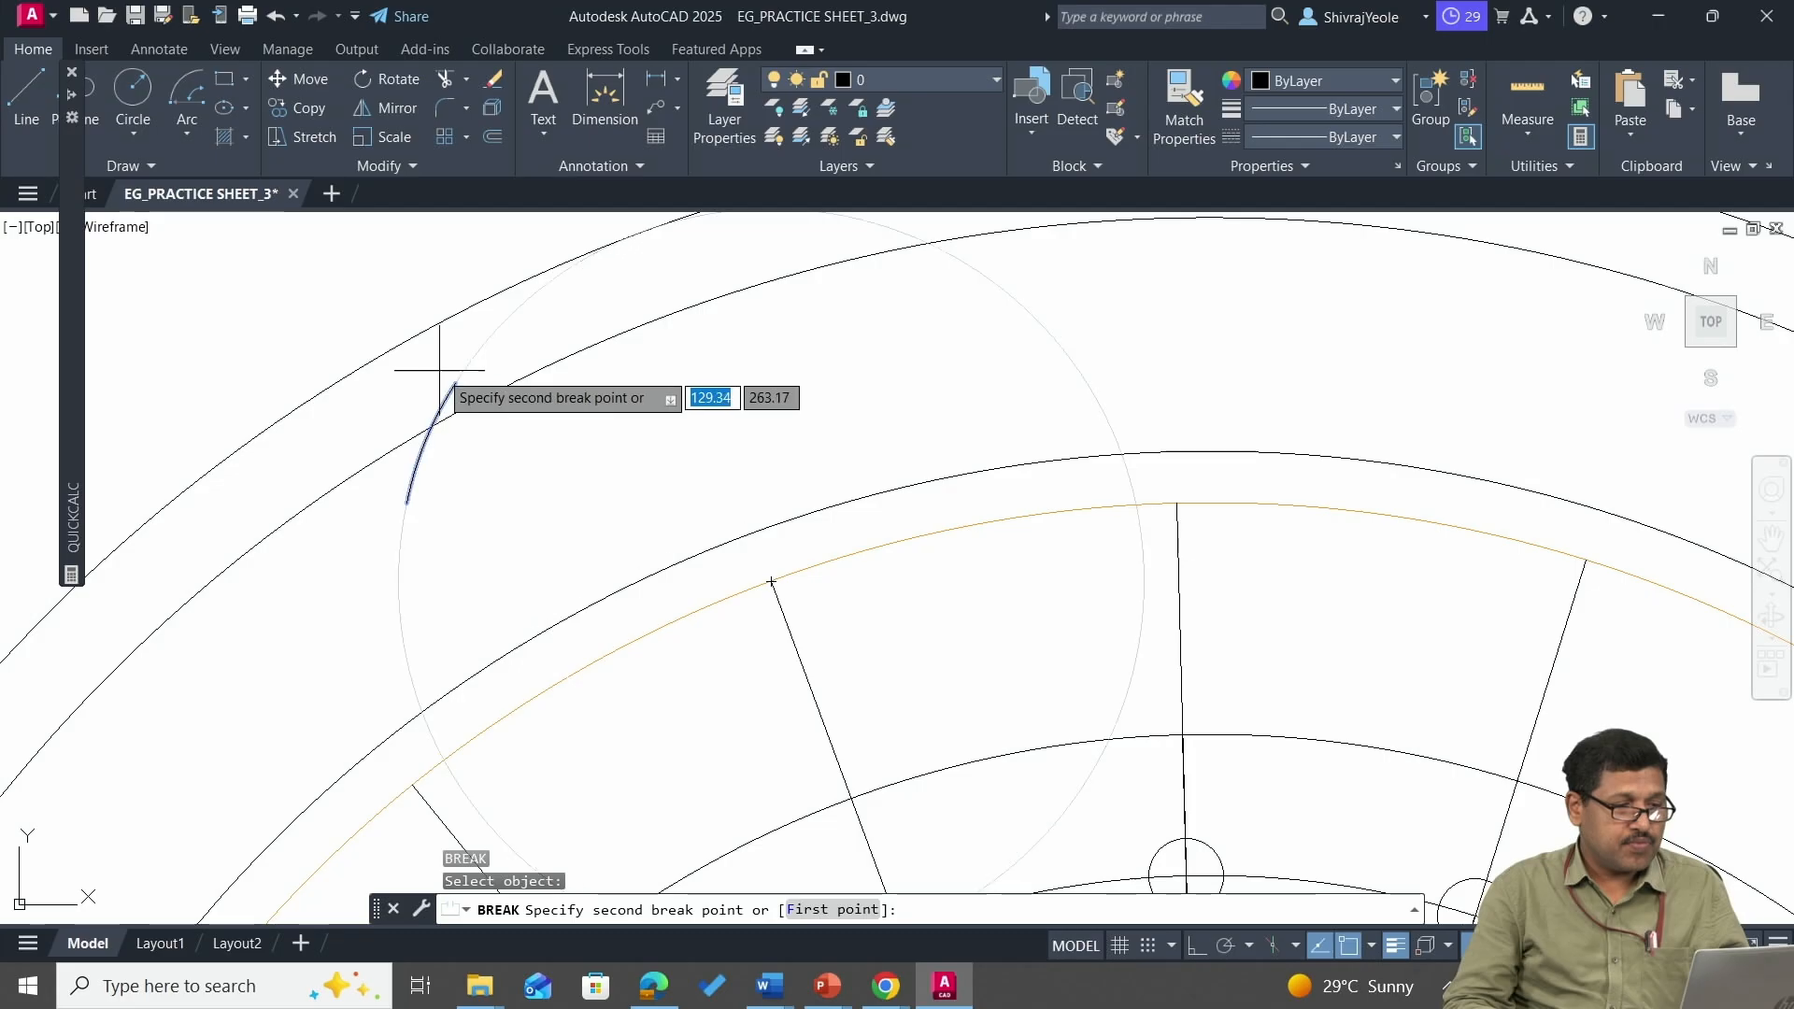
click(439, 370)
scroll(834, 450, down, 4)
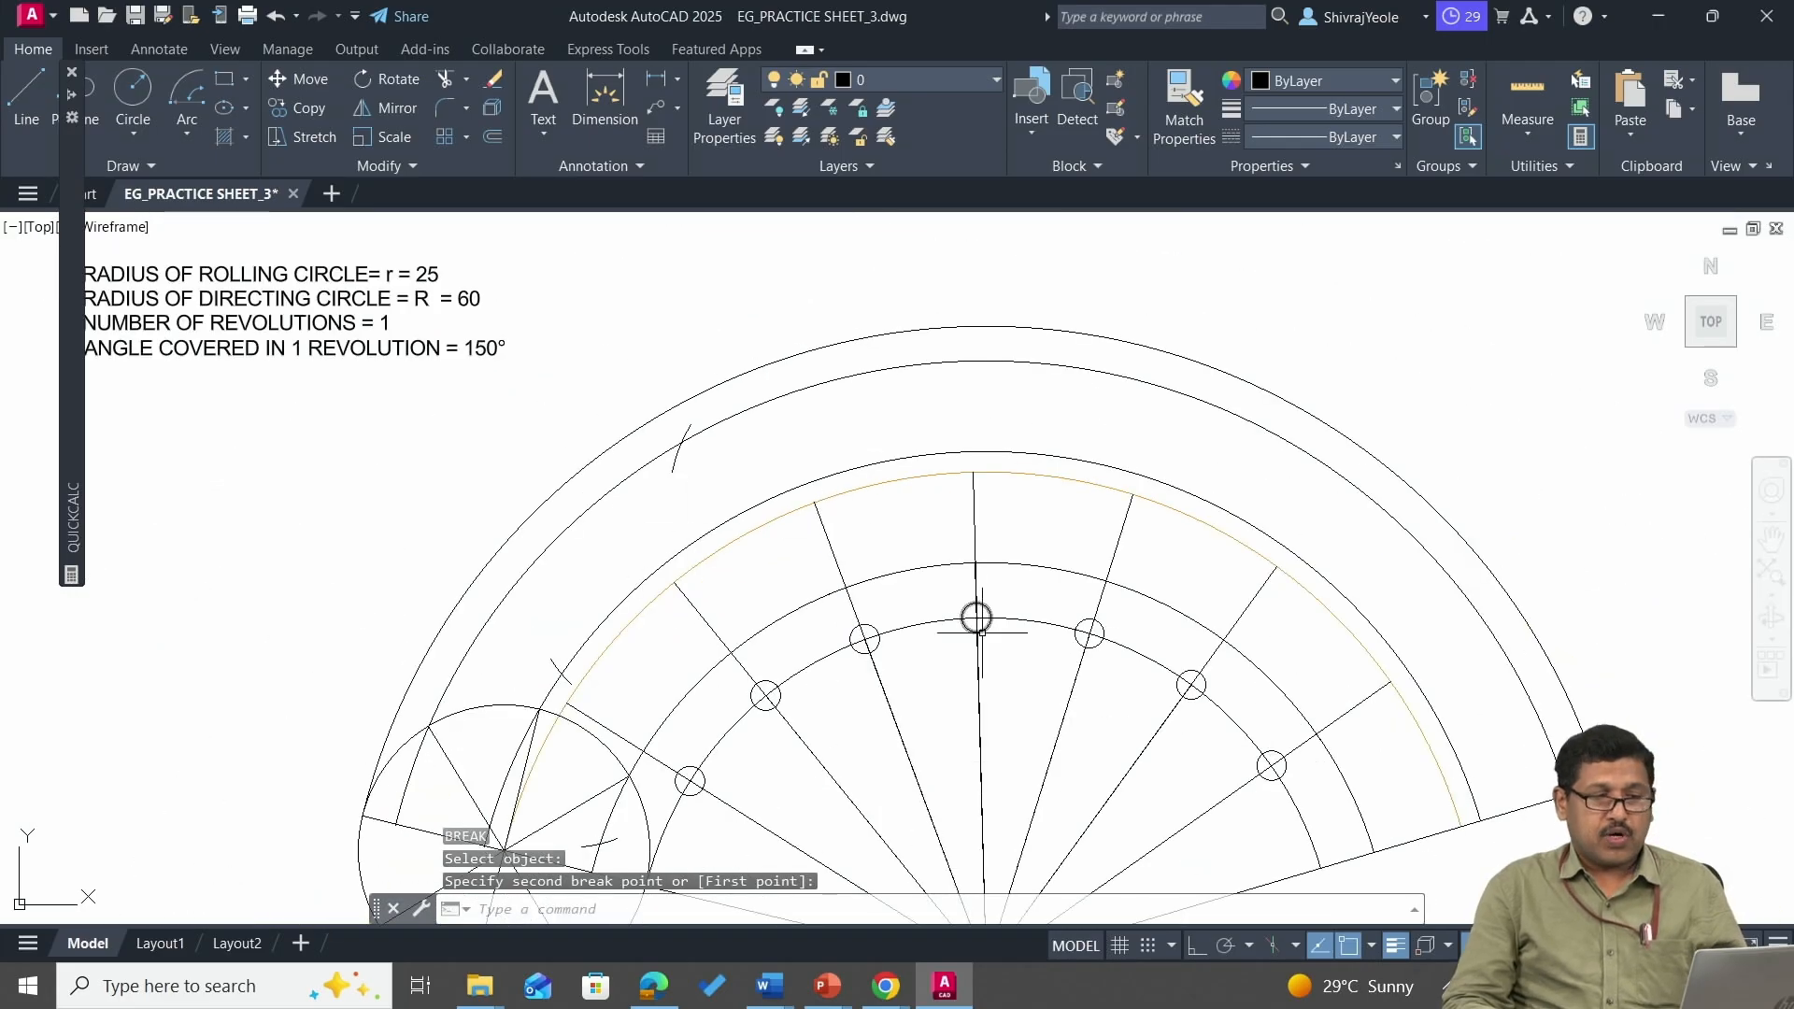
Extend the central radial line outward from the center locus to the outermost arc.
scroll(941, 528, down, 2)
click(1042, 577)
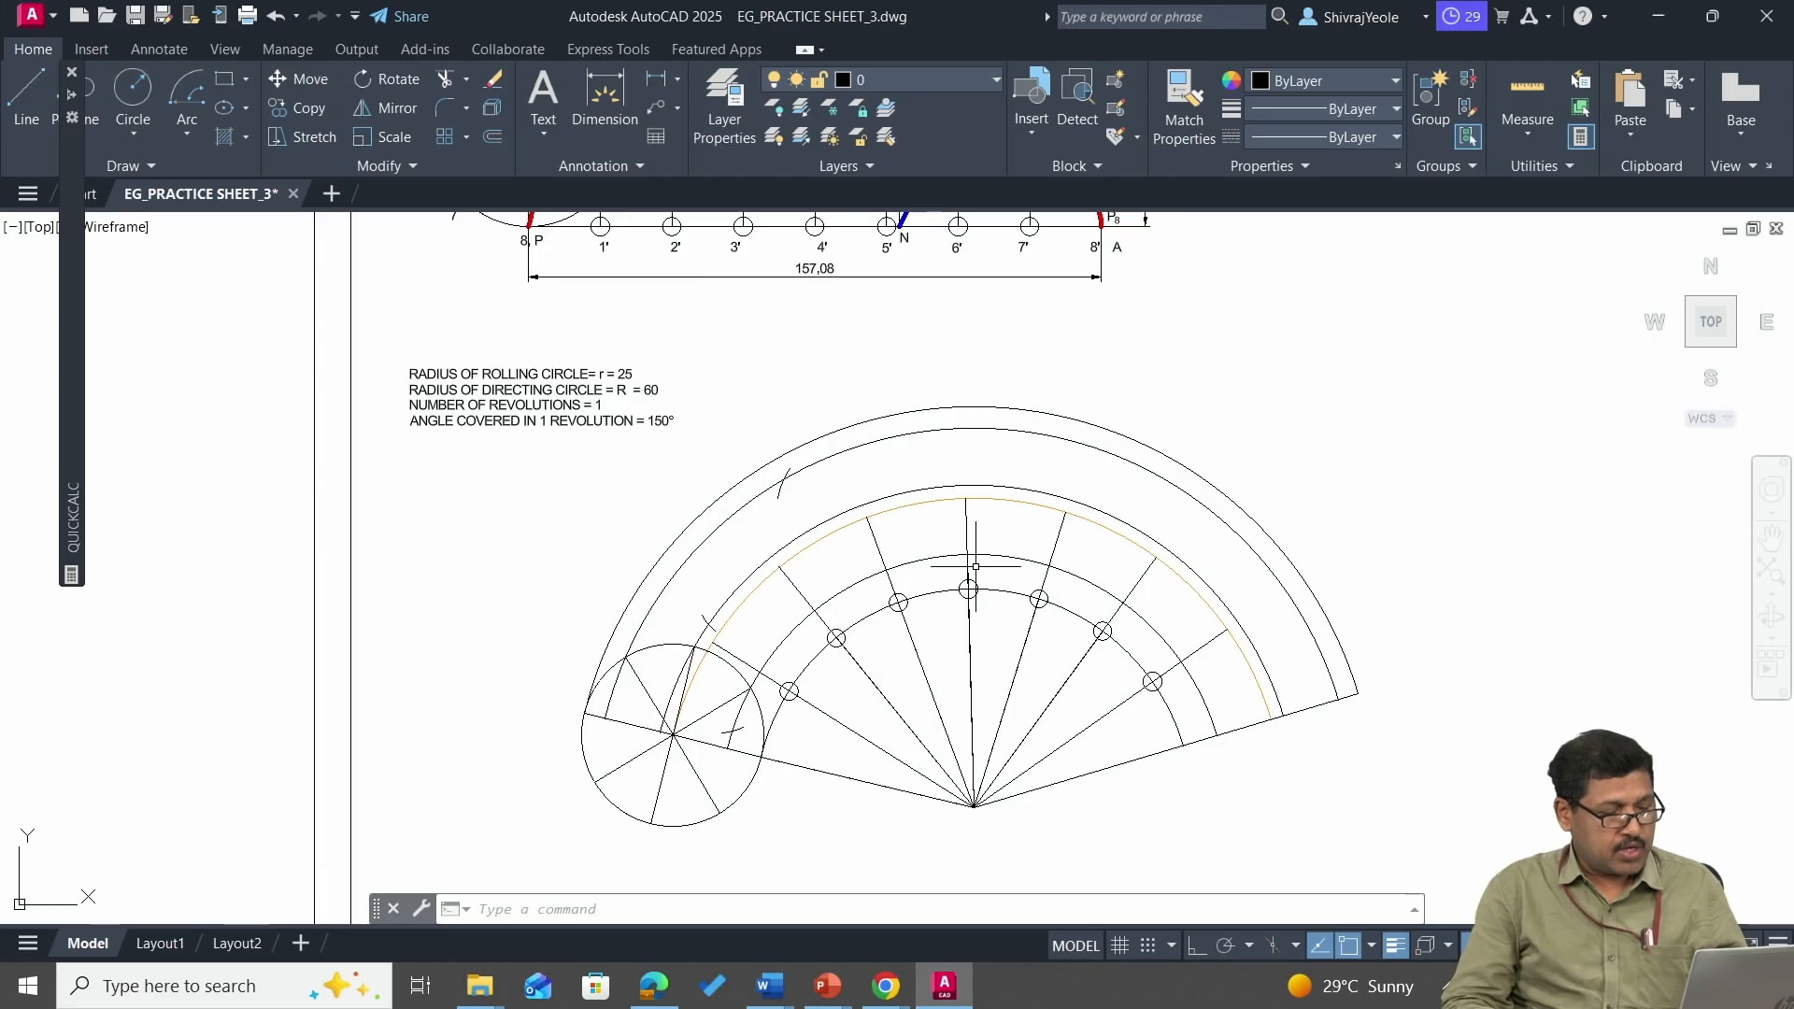
text(x)
key(Return)
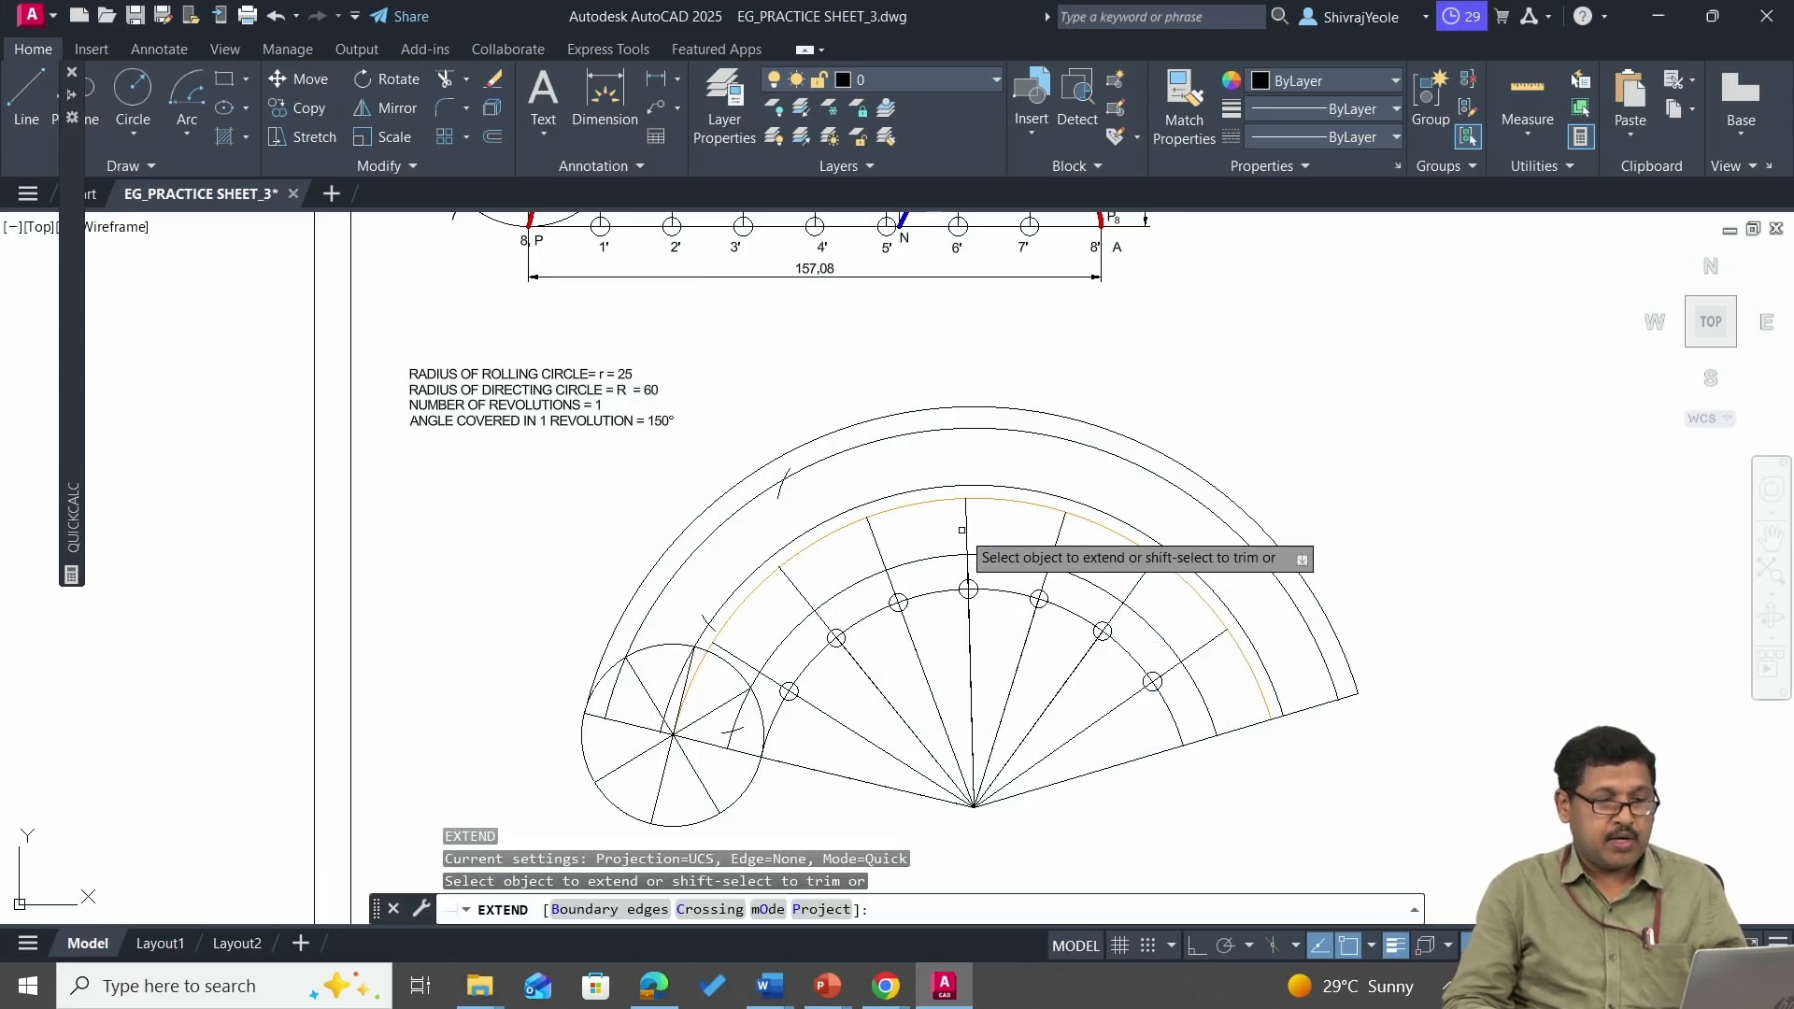
click(970, 536)
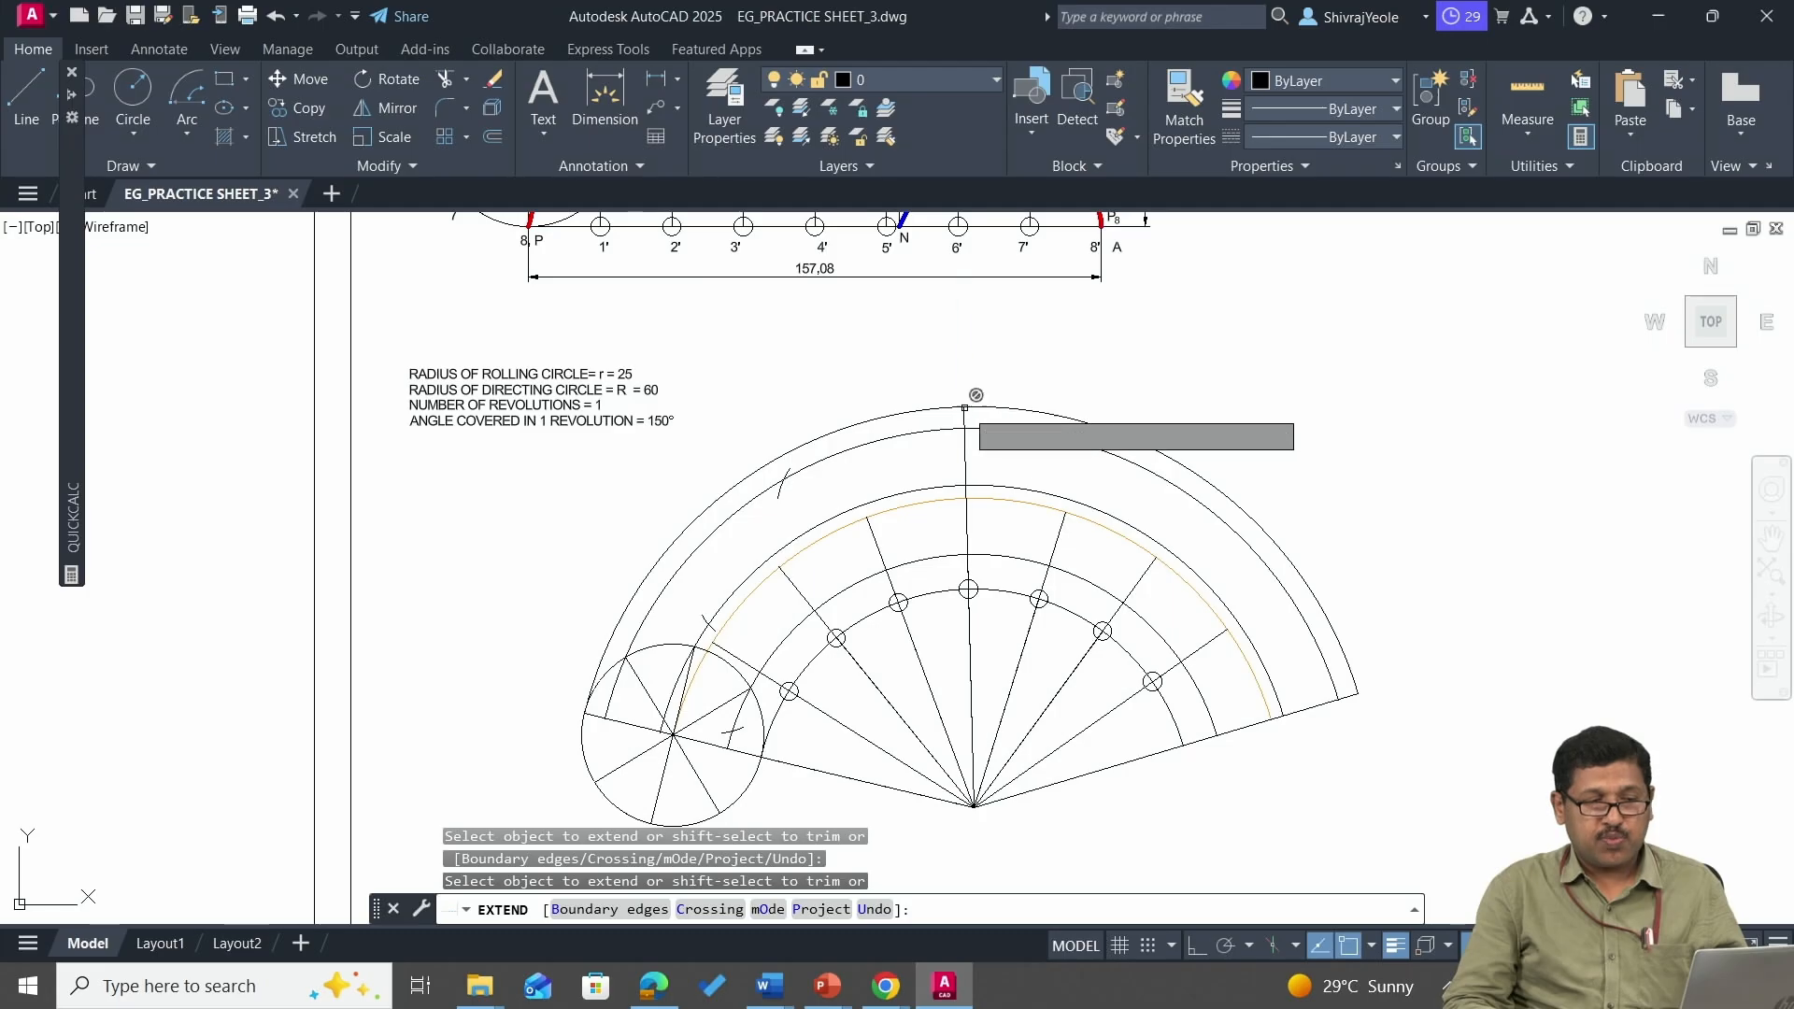
key(Escape)
scroll(966, 409, down, 2)
scroll(935, 403, up, 6)
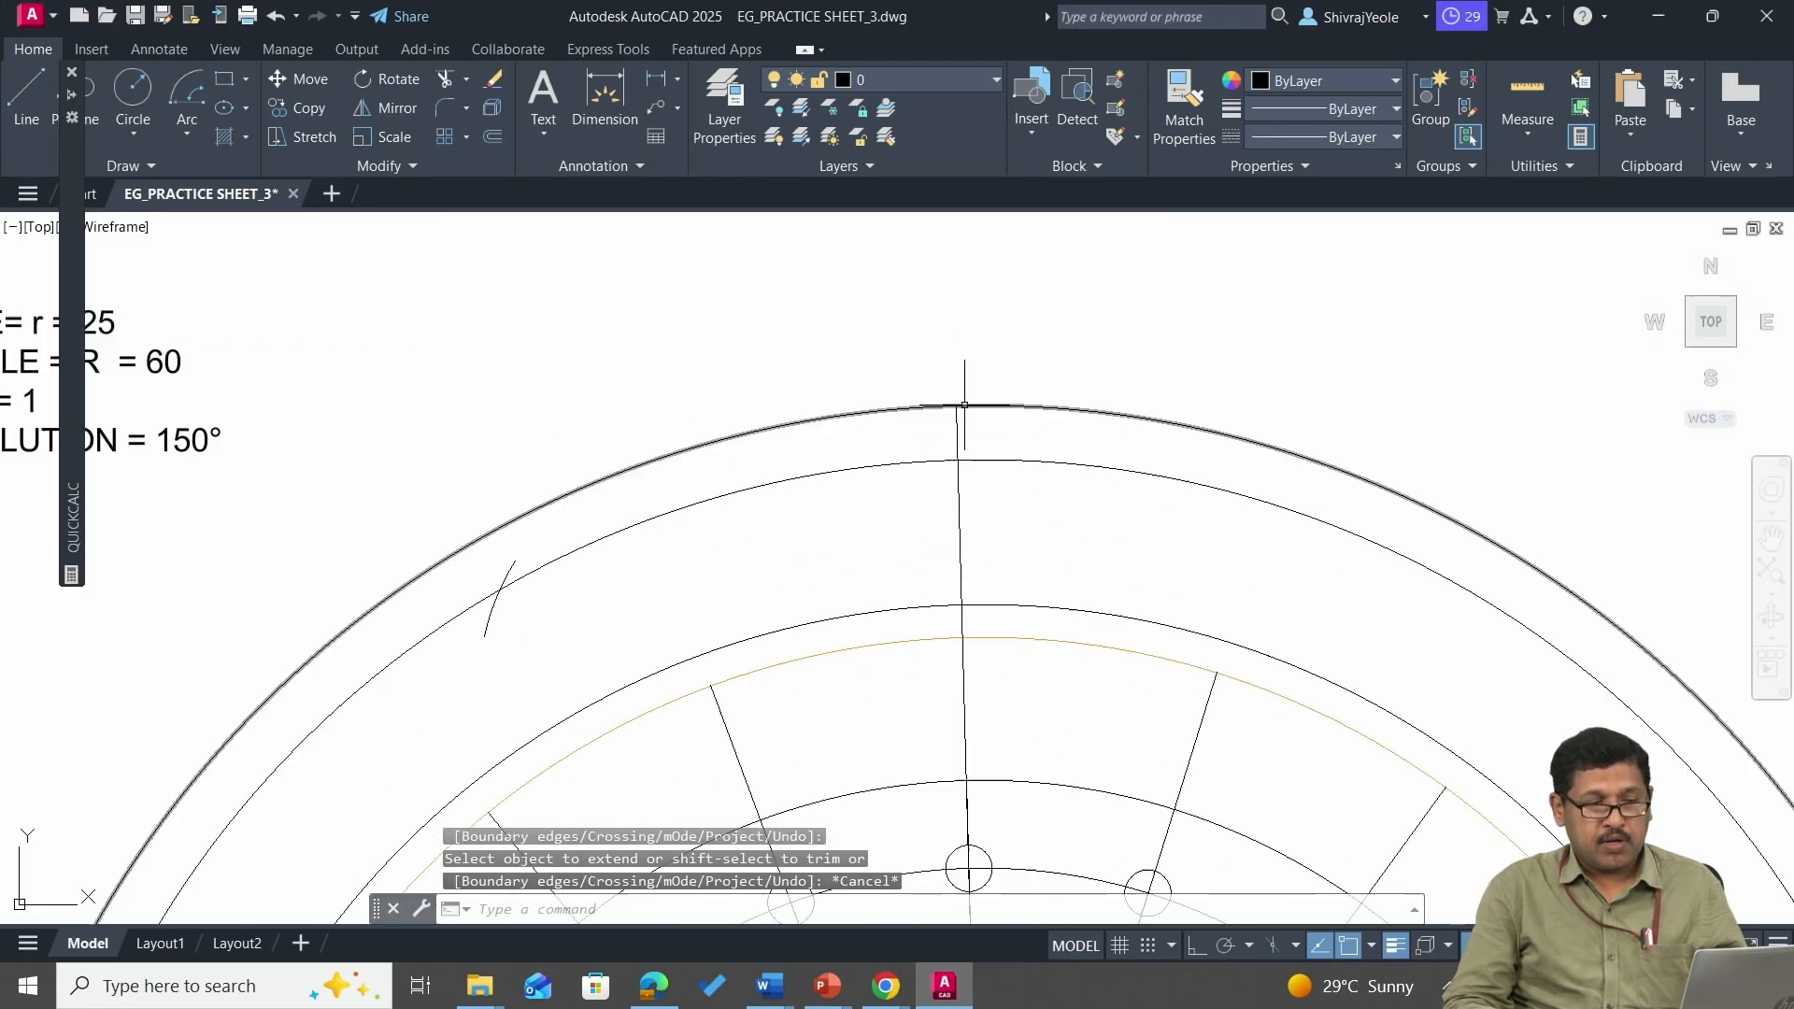
scroll(945, 399, down, 4)
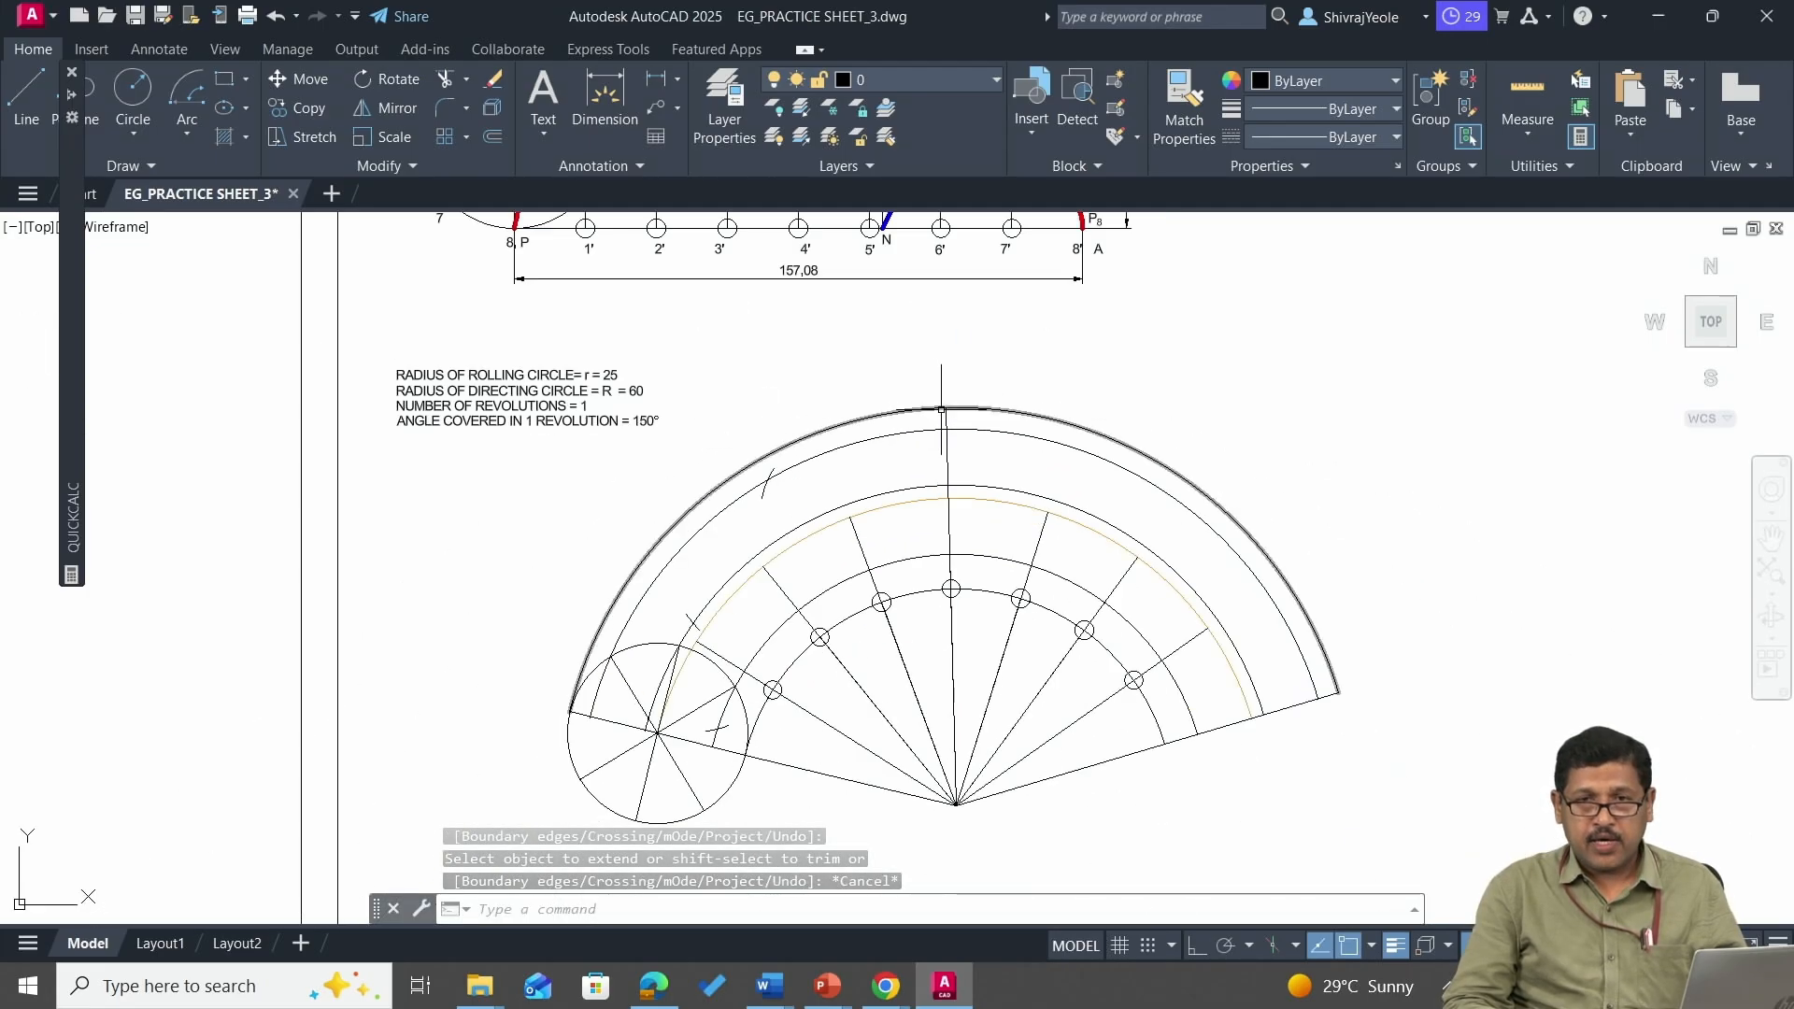
Mirror the three short intersecting arcs about the extended central radial line, from the directing arc's center to the outermost arc, keeping the originals.
scroll(889, 555, up, 2)
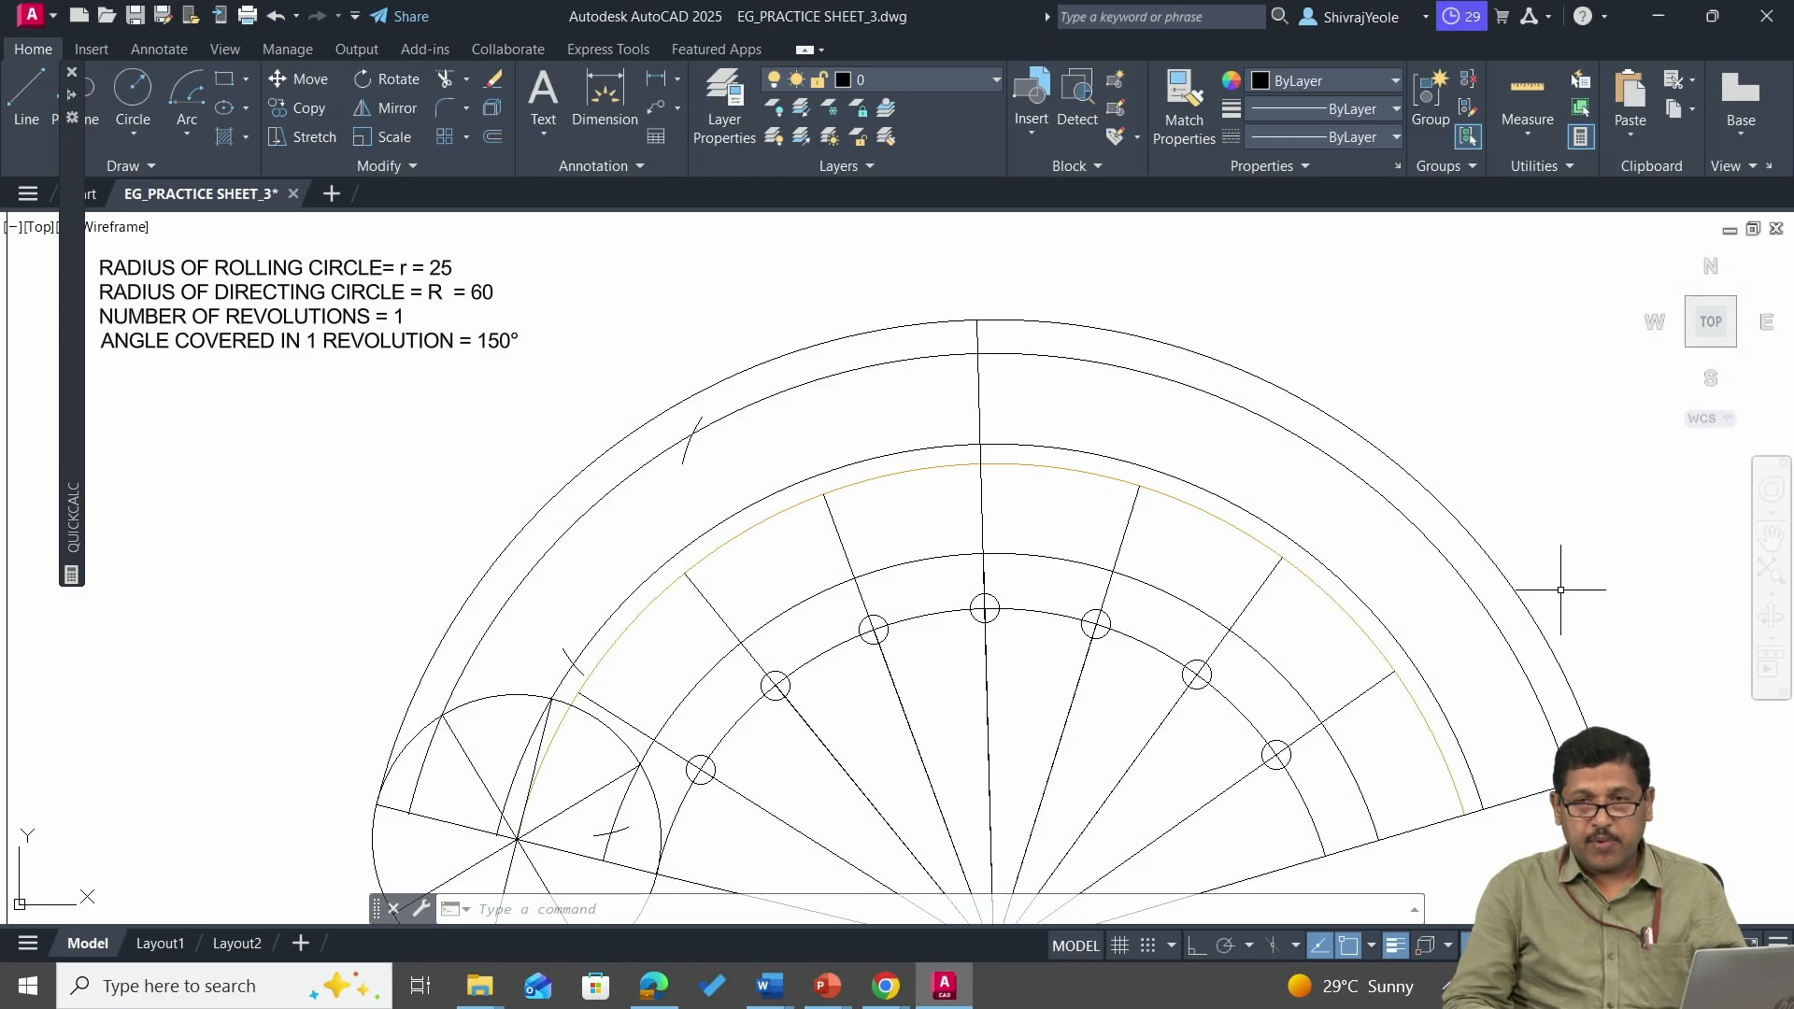
scroll(1561, 589, down, 2)
scroll(876, 568, up, 2)
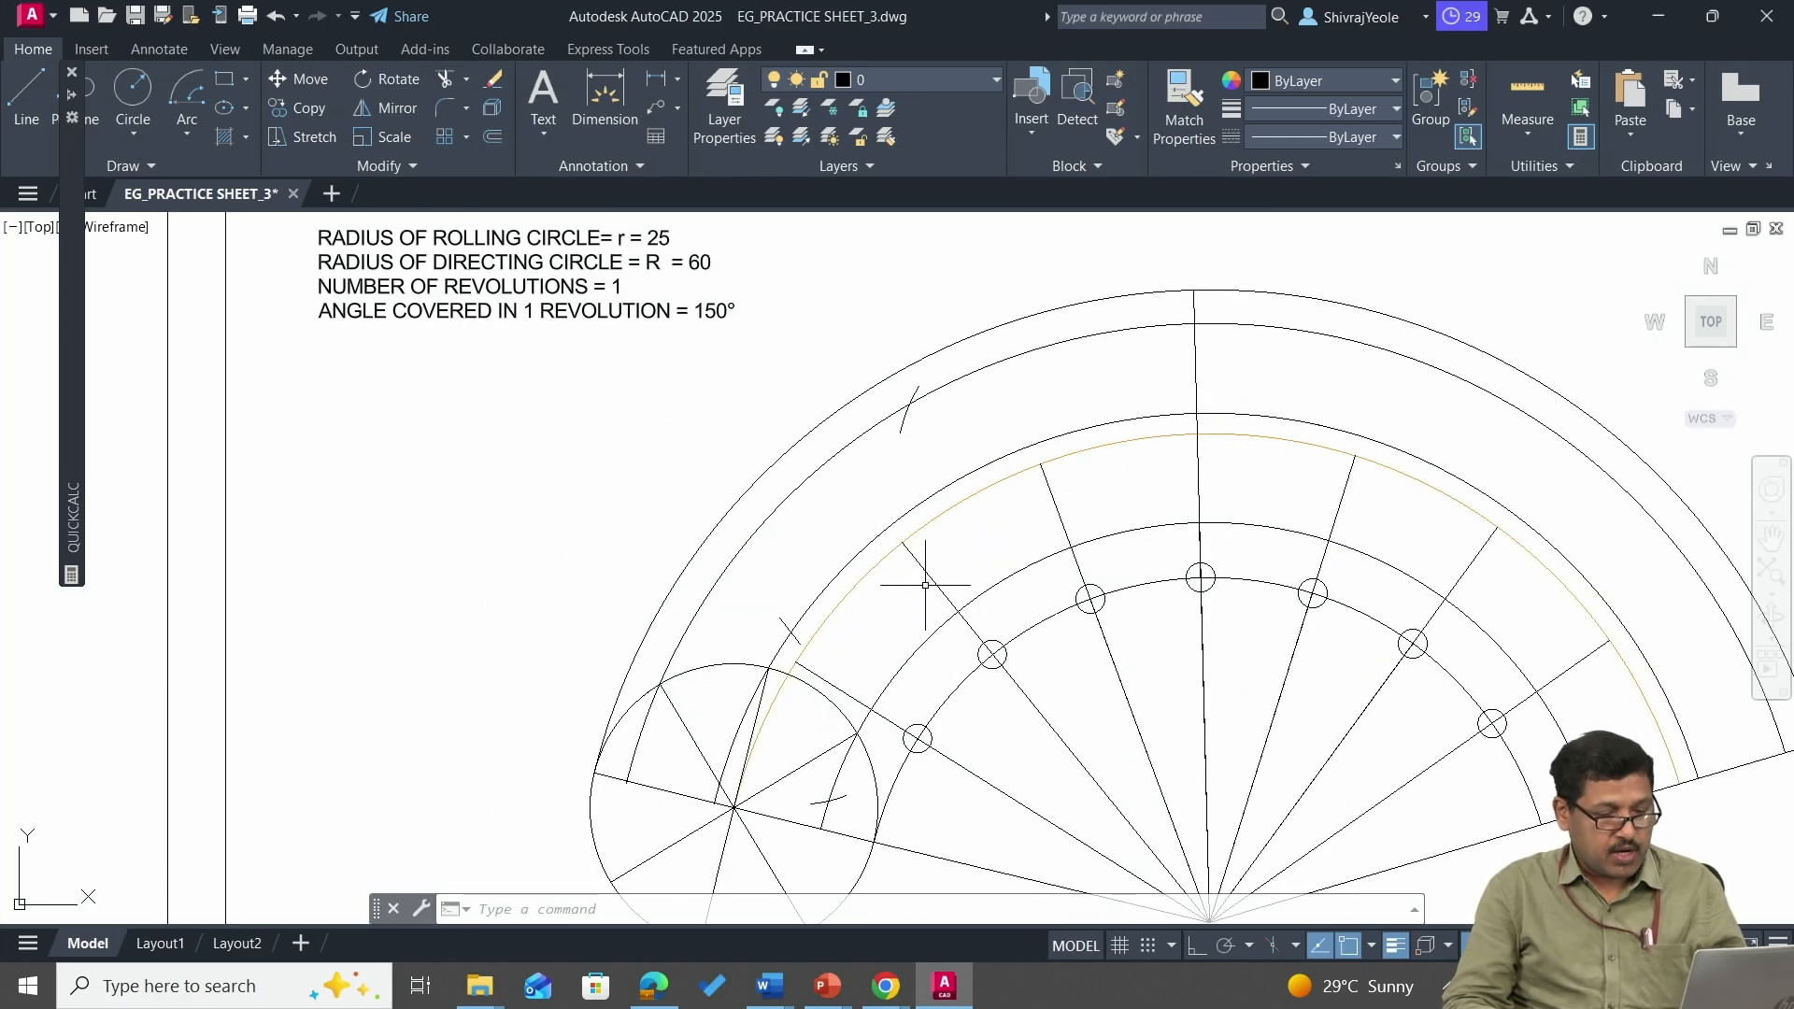
key(Return)
click(828, 800)
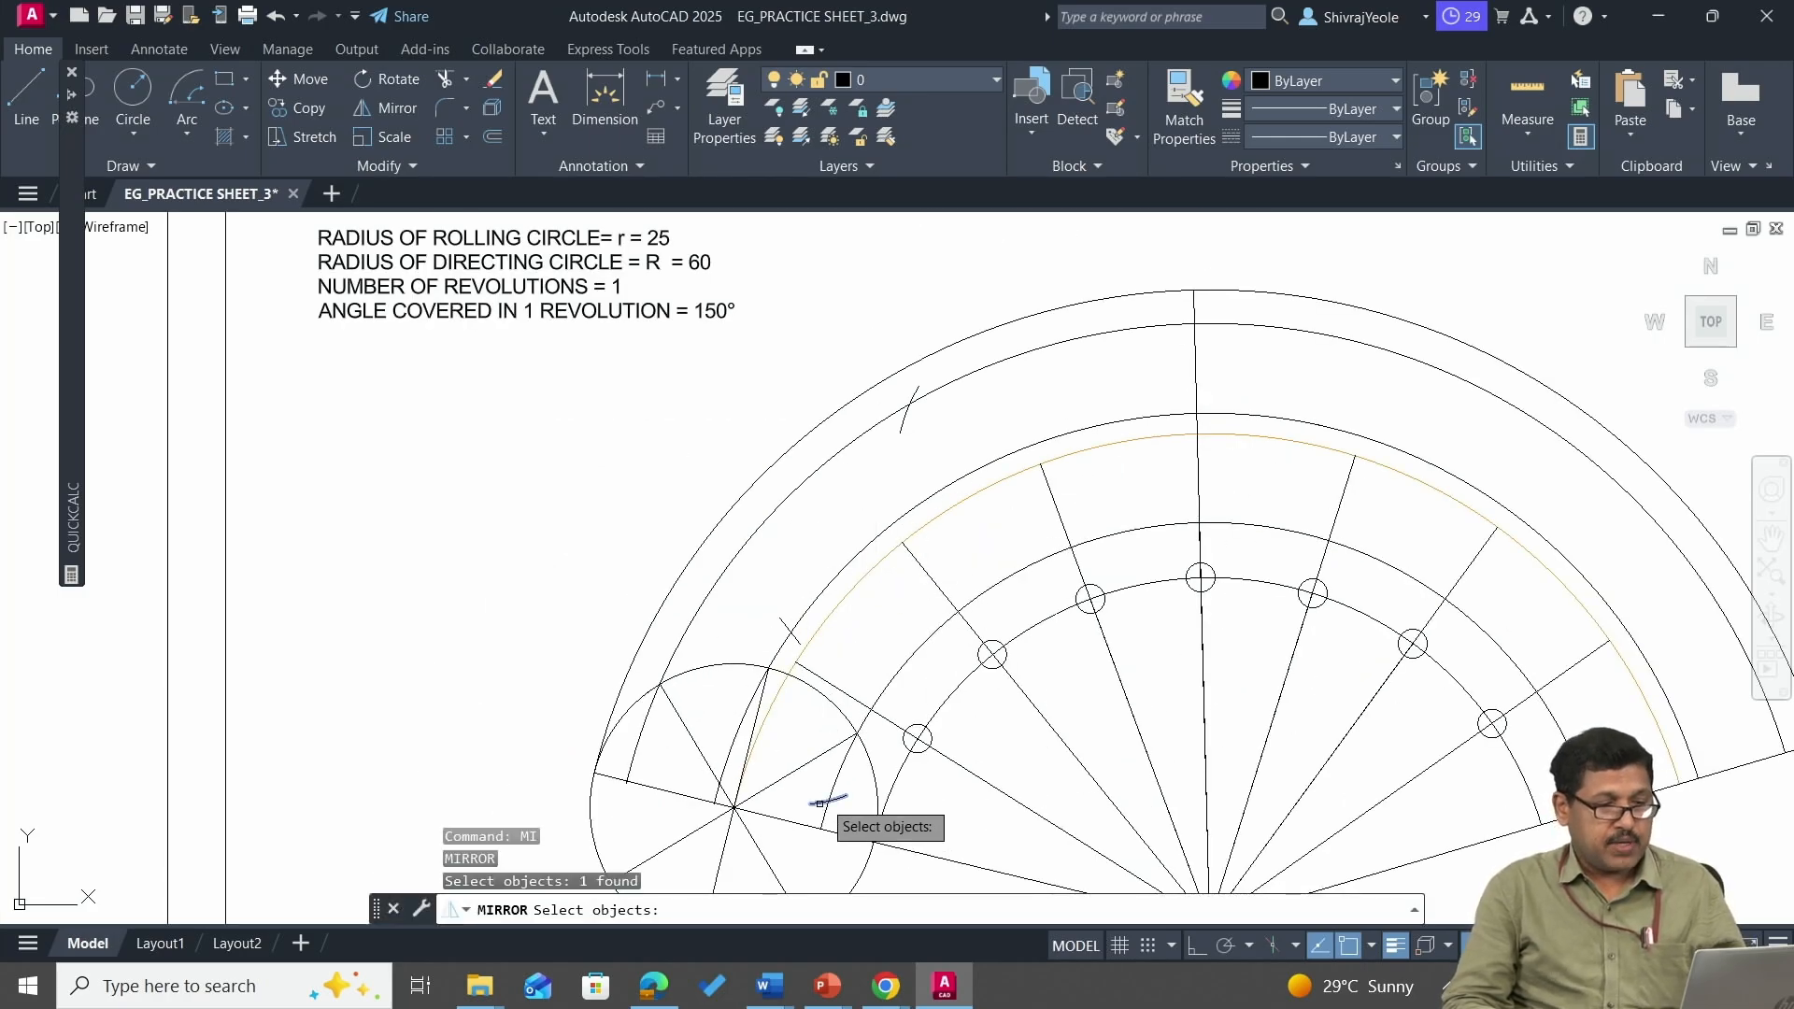
click(784, 621)
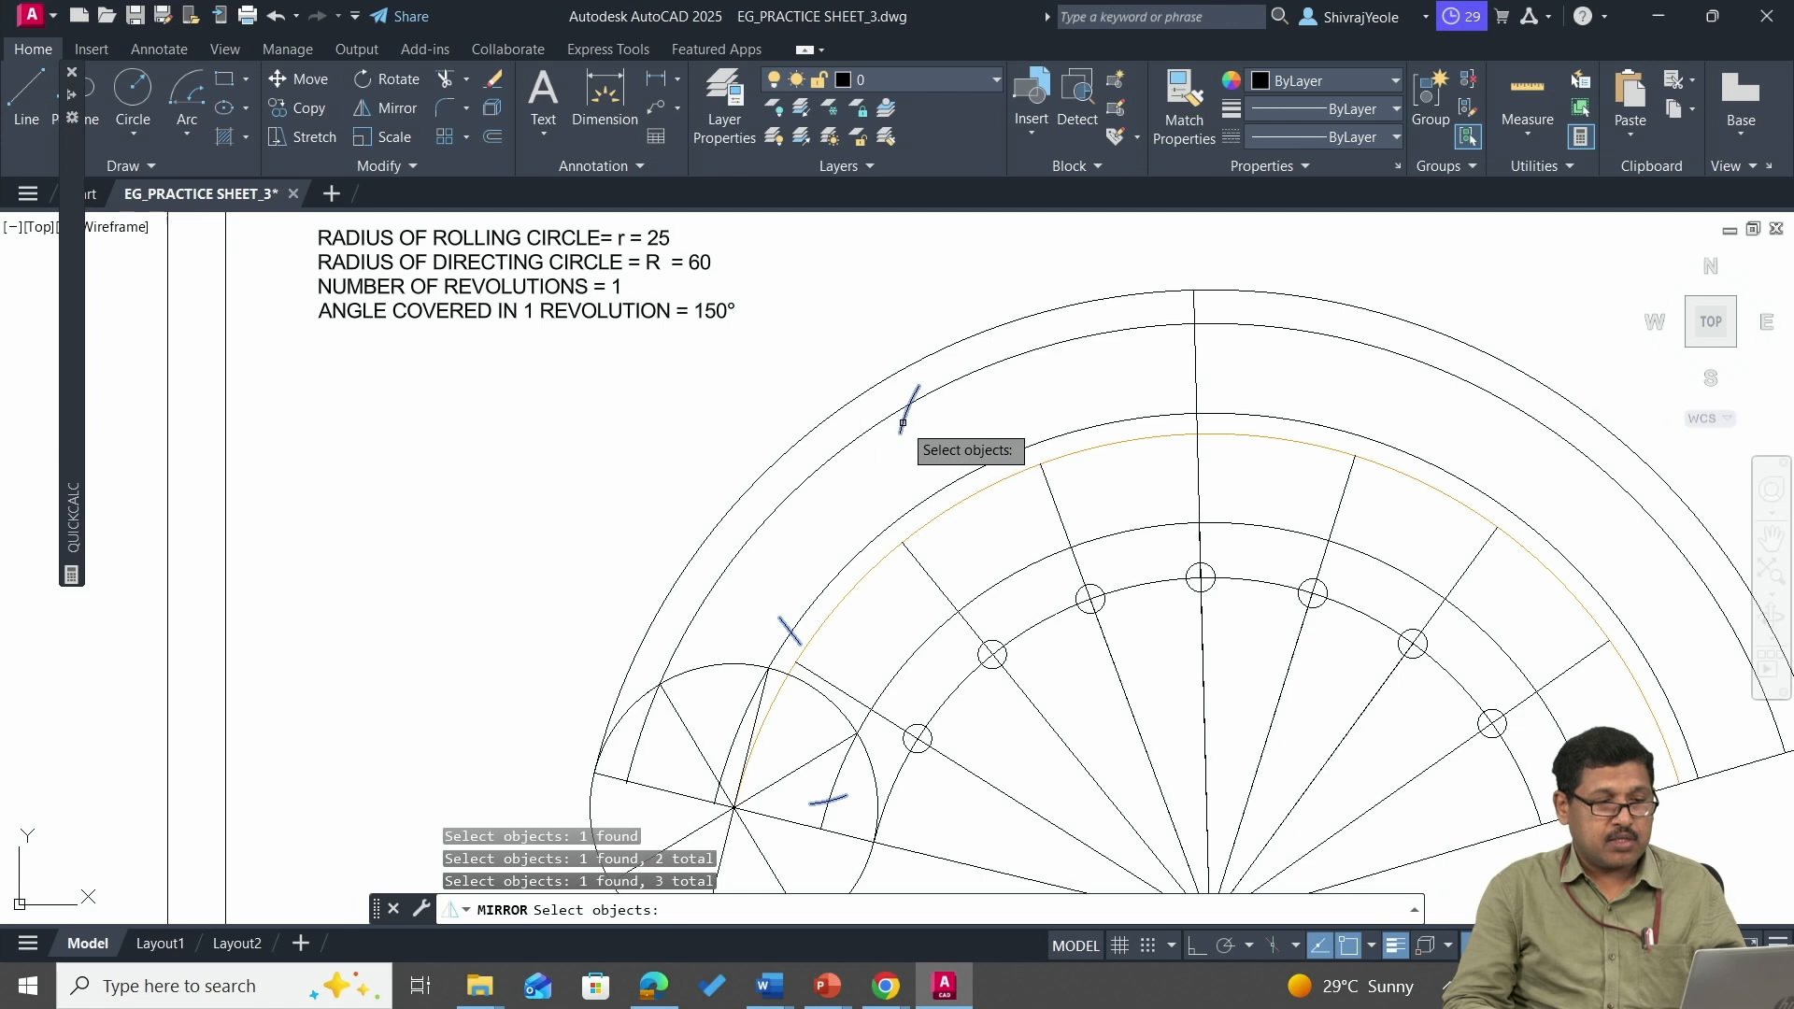
key(Return)
middle_drag(1102, 570, 1037, 413)
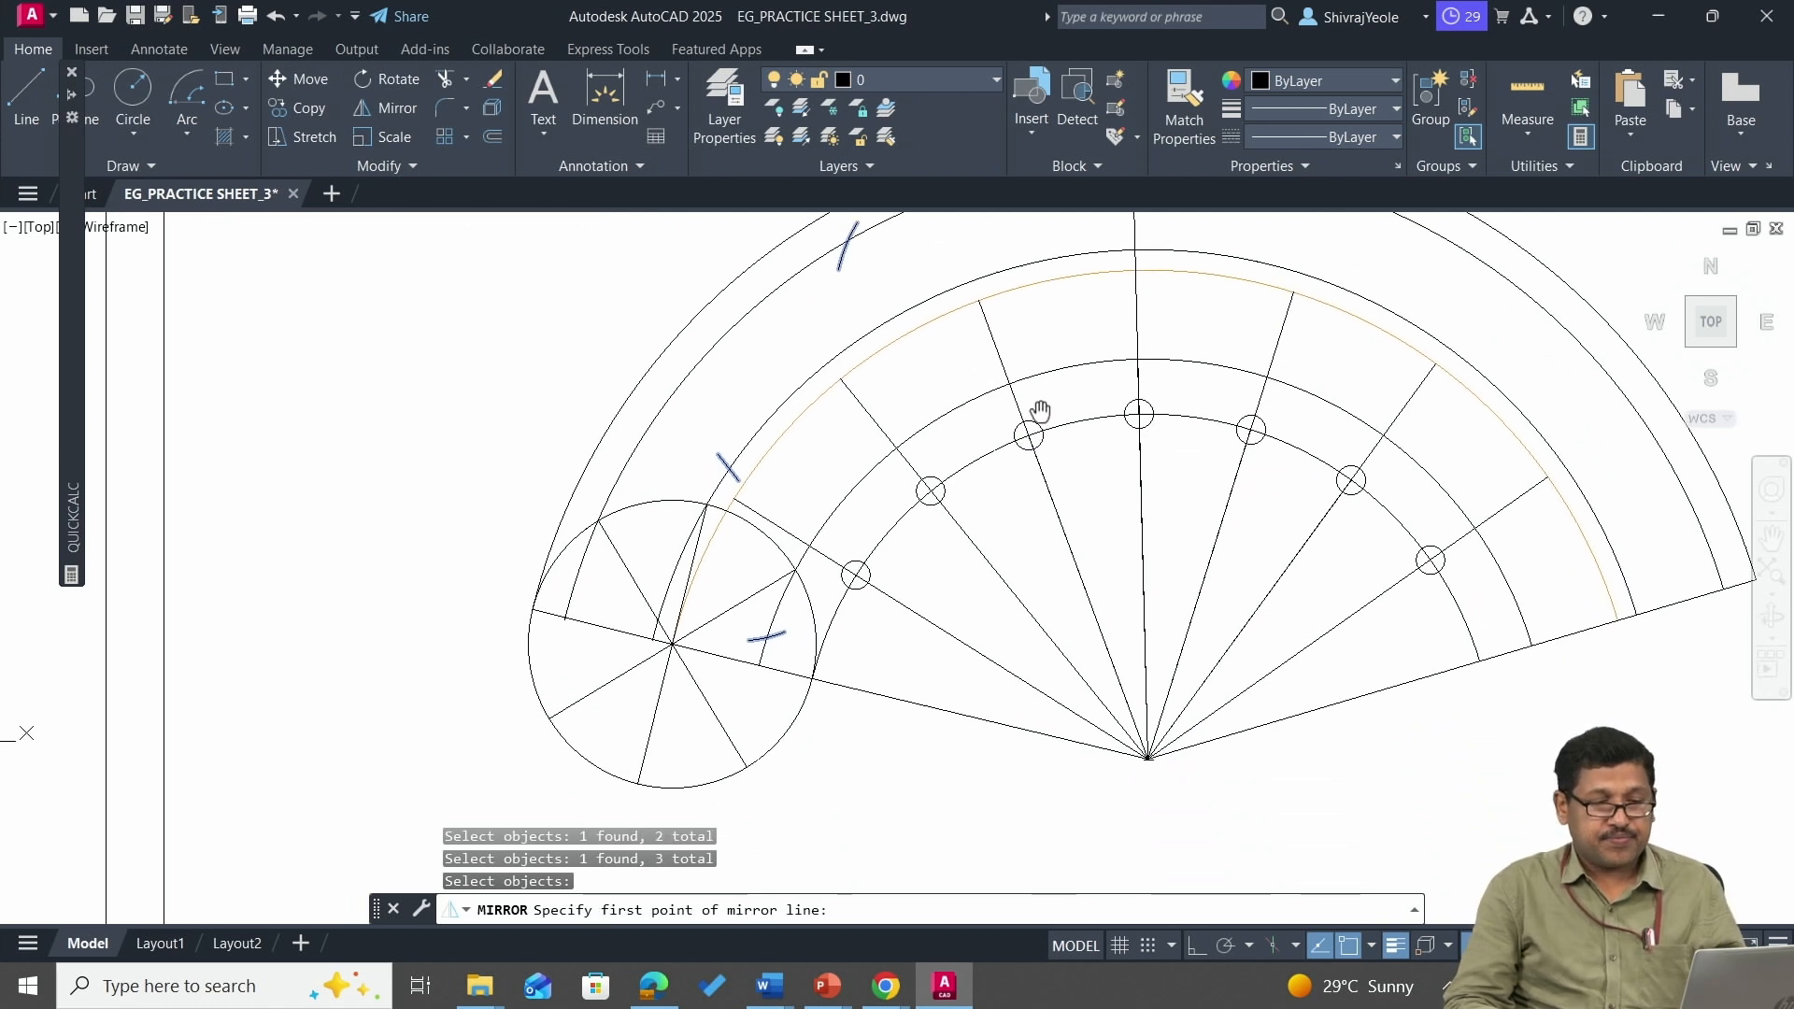
click(1149, 772)
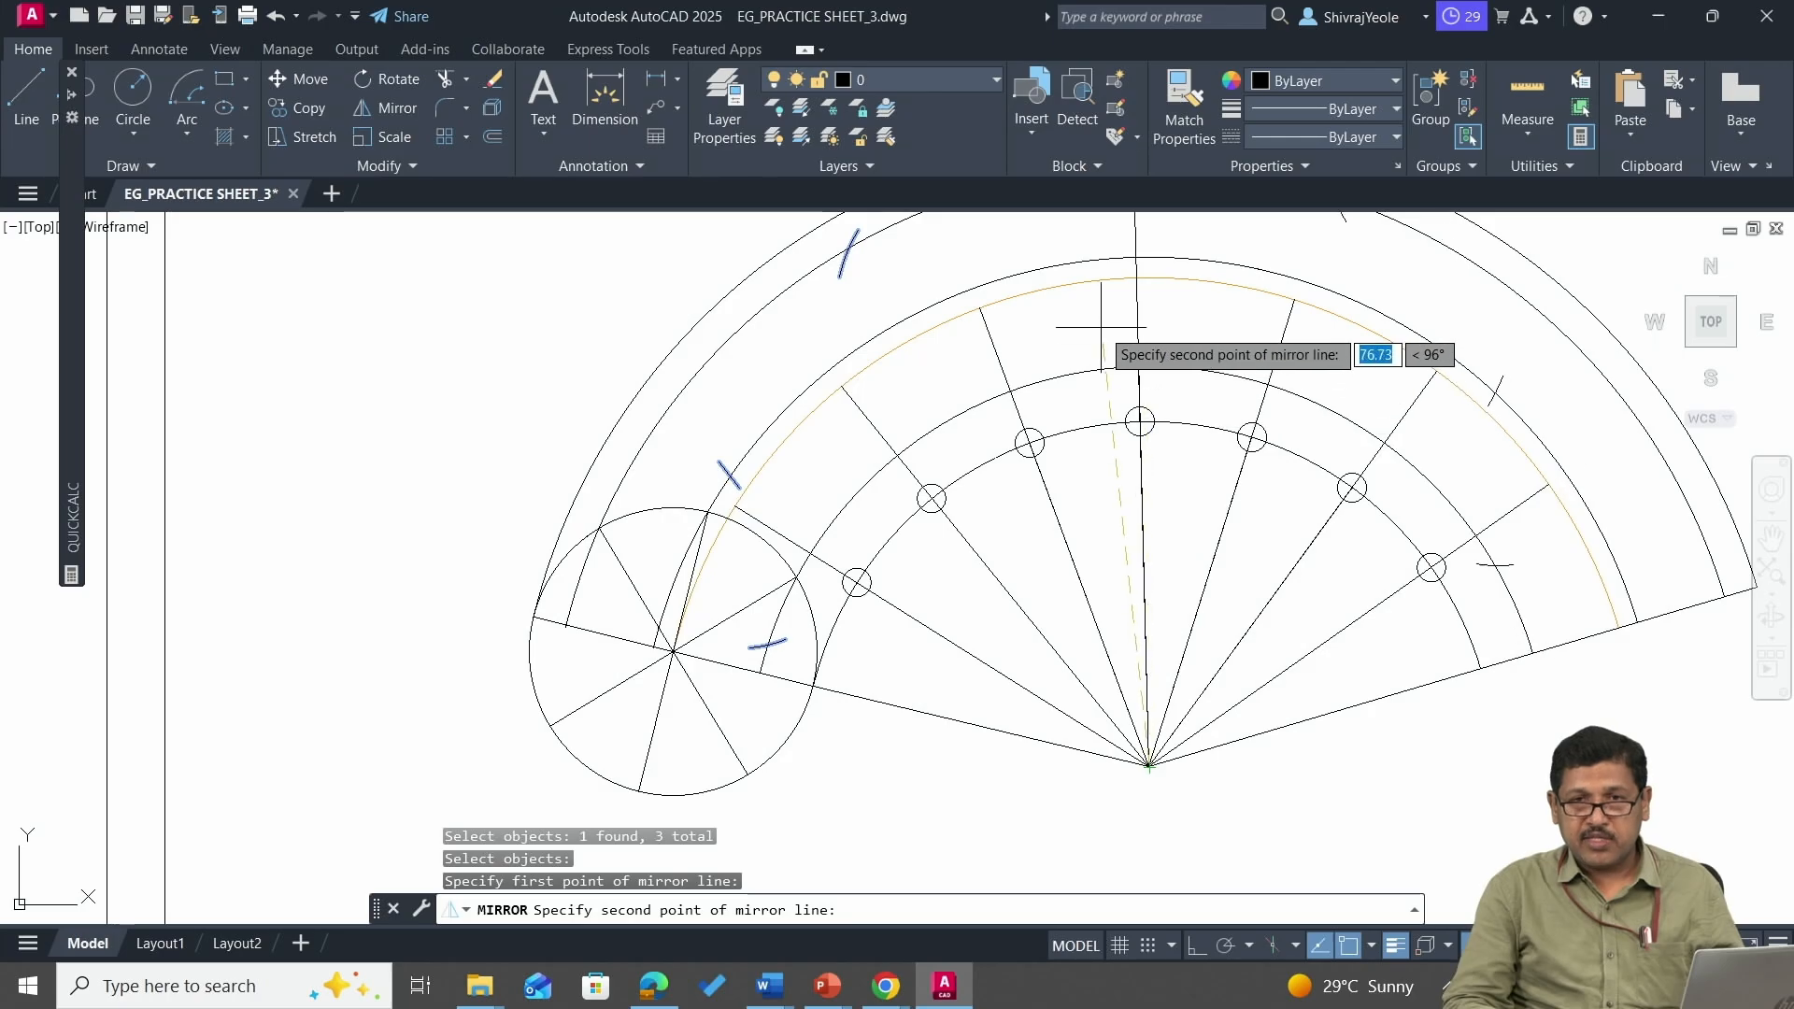
middle_drag(1102, 327, 1000, 617)
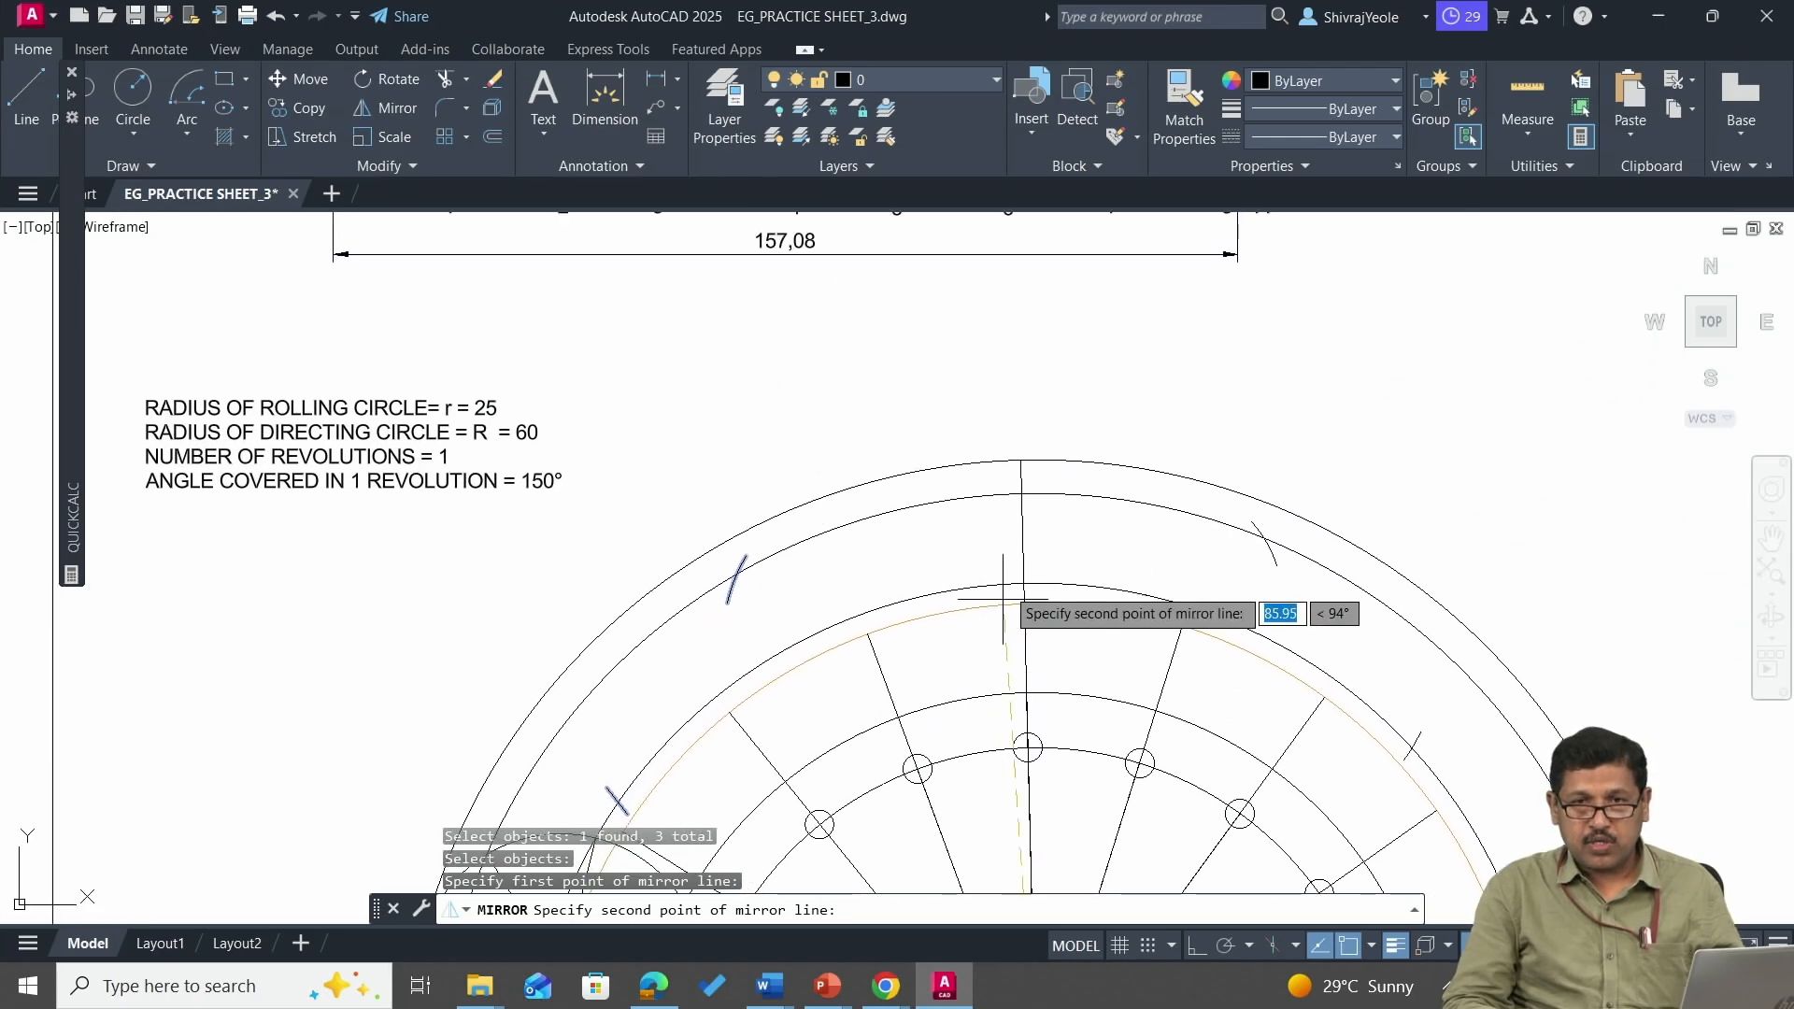
click(1020, 461)
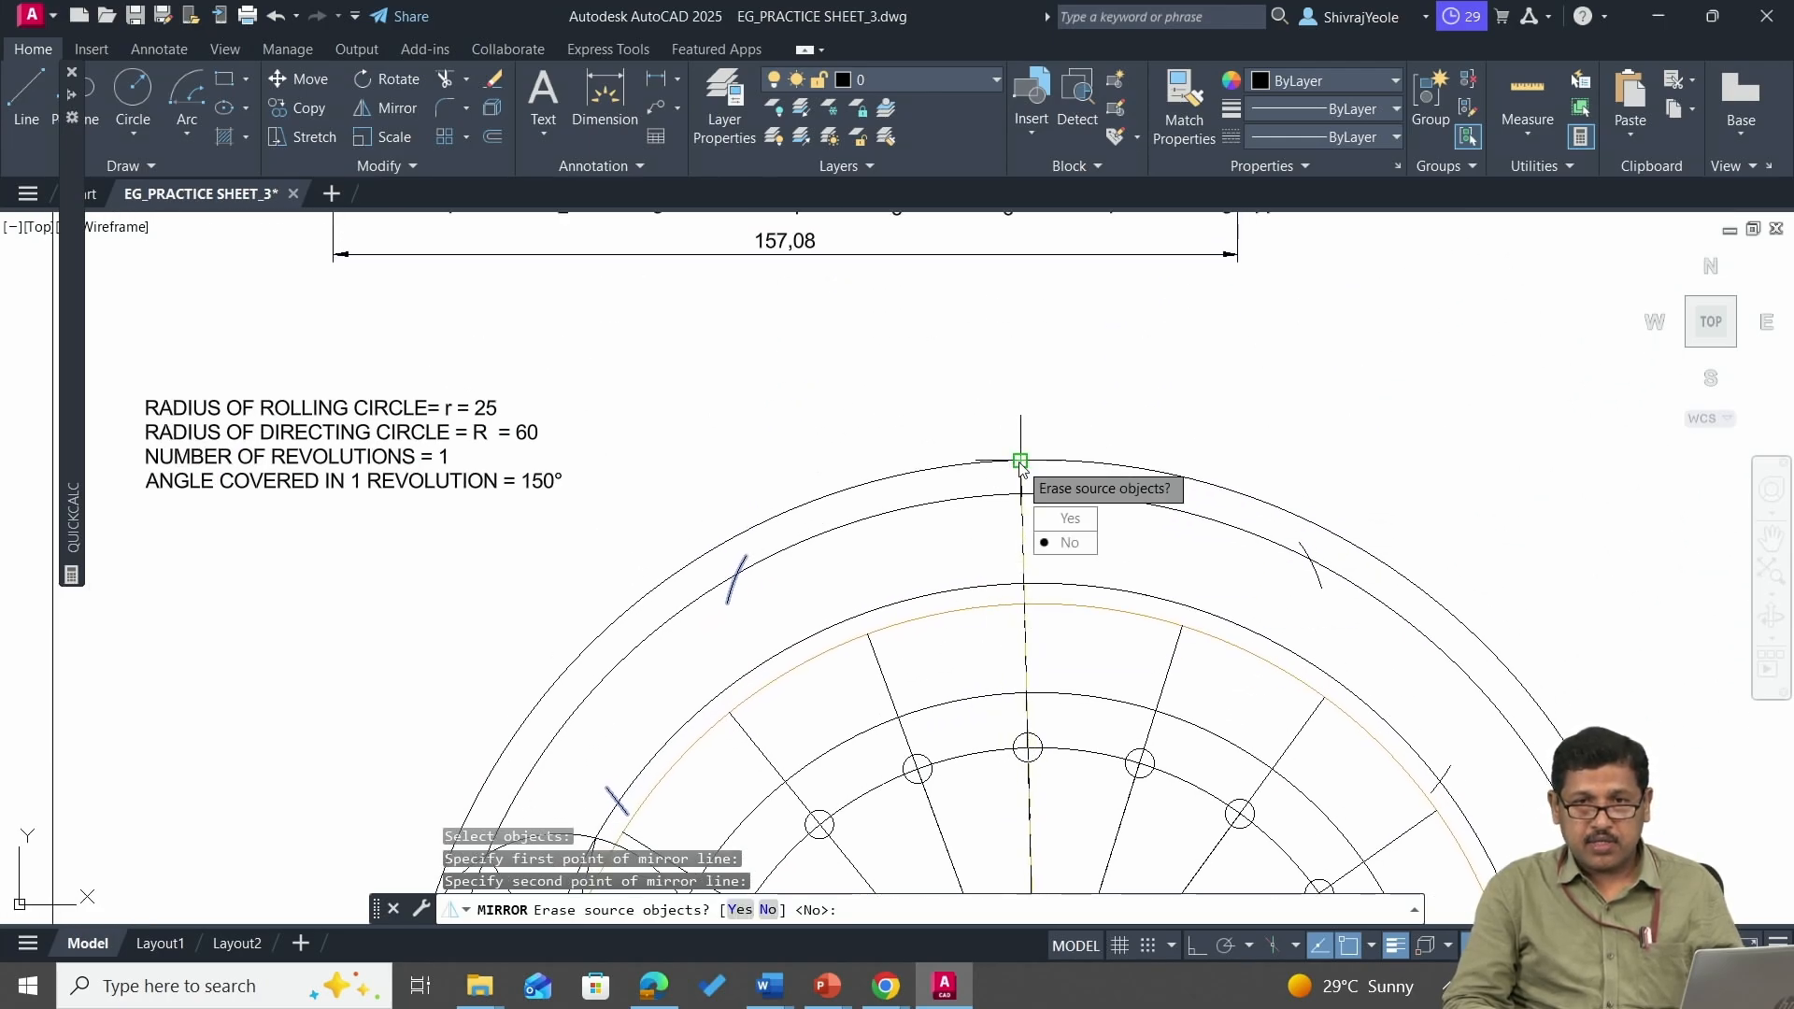
click(1065, 542)
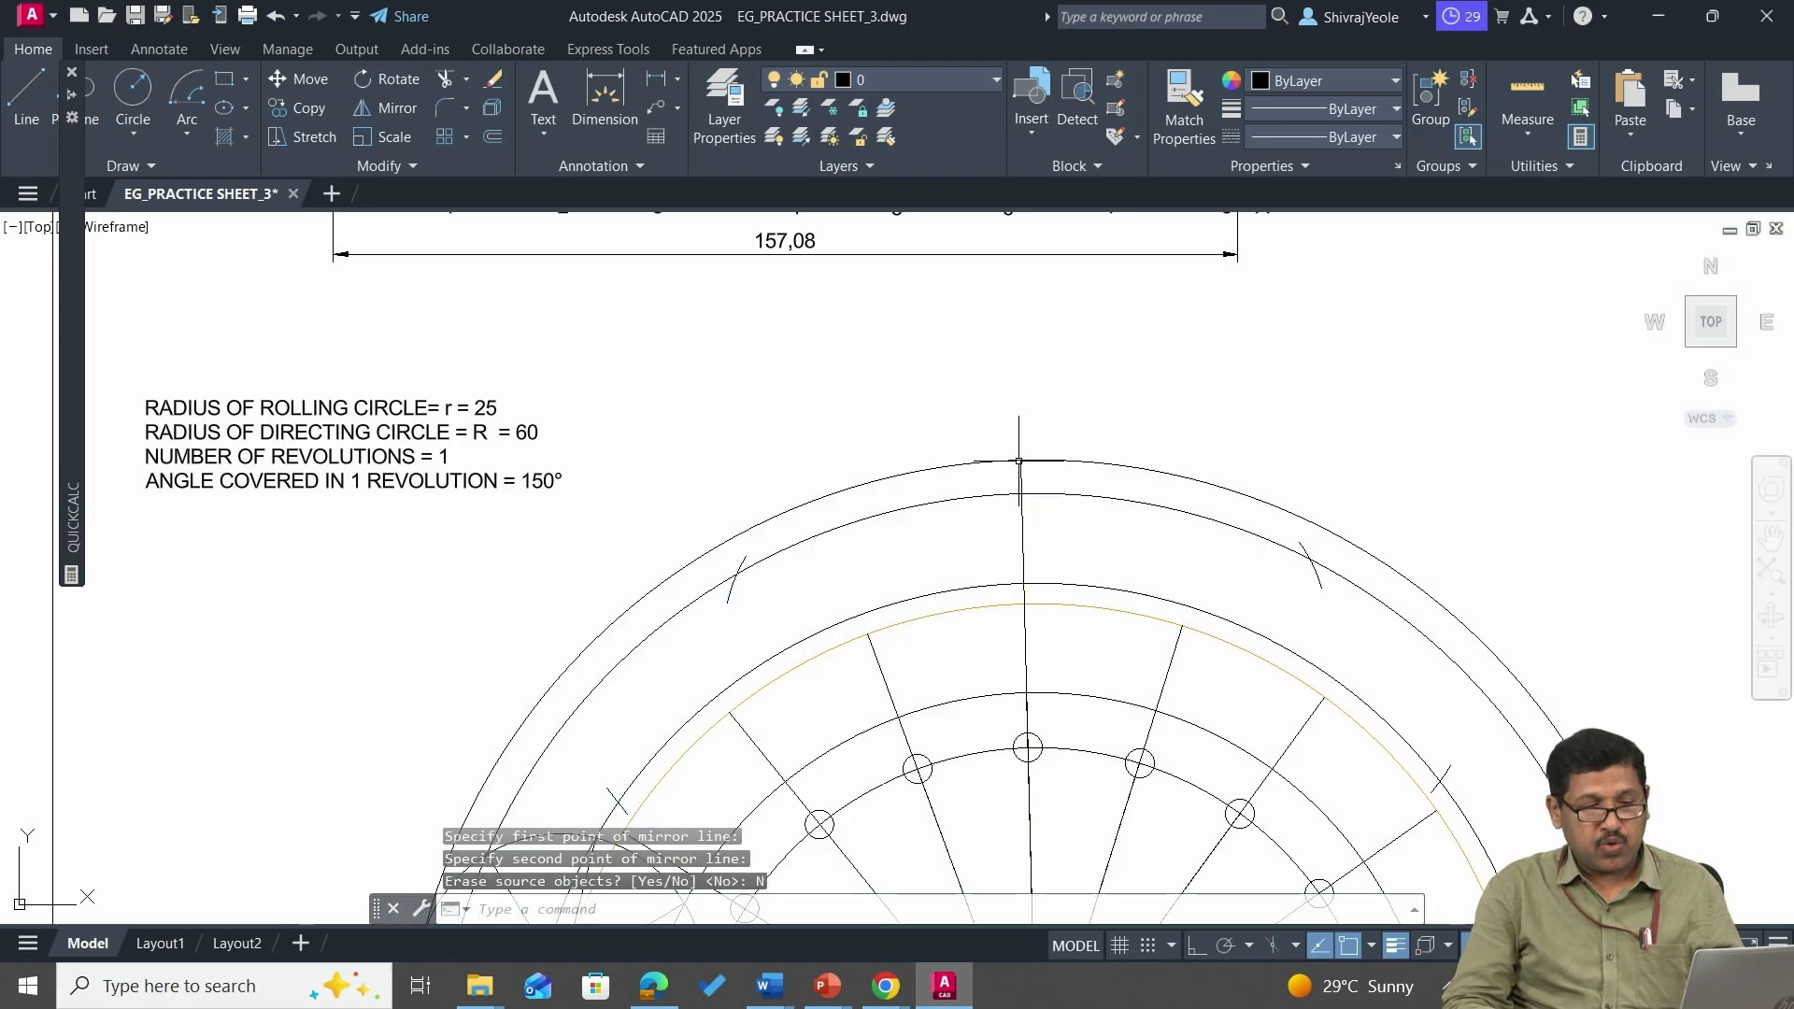
Draw a fit spline from the rolling circle's contact point on the directing arc through the three original arc intersections to the central line's outer end.
mouse_move(1212, 546)
middle_down()
mouse_move(1194, 248)
mouse_move(1182, 271)
middle_up()
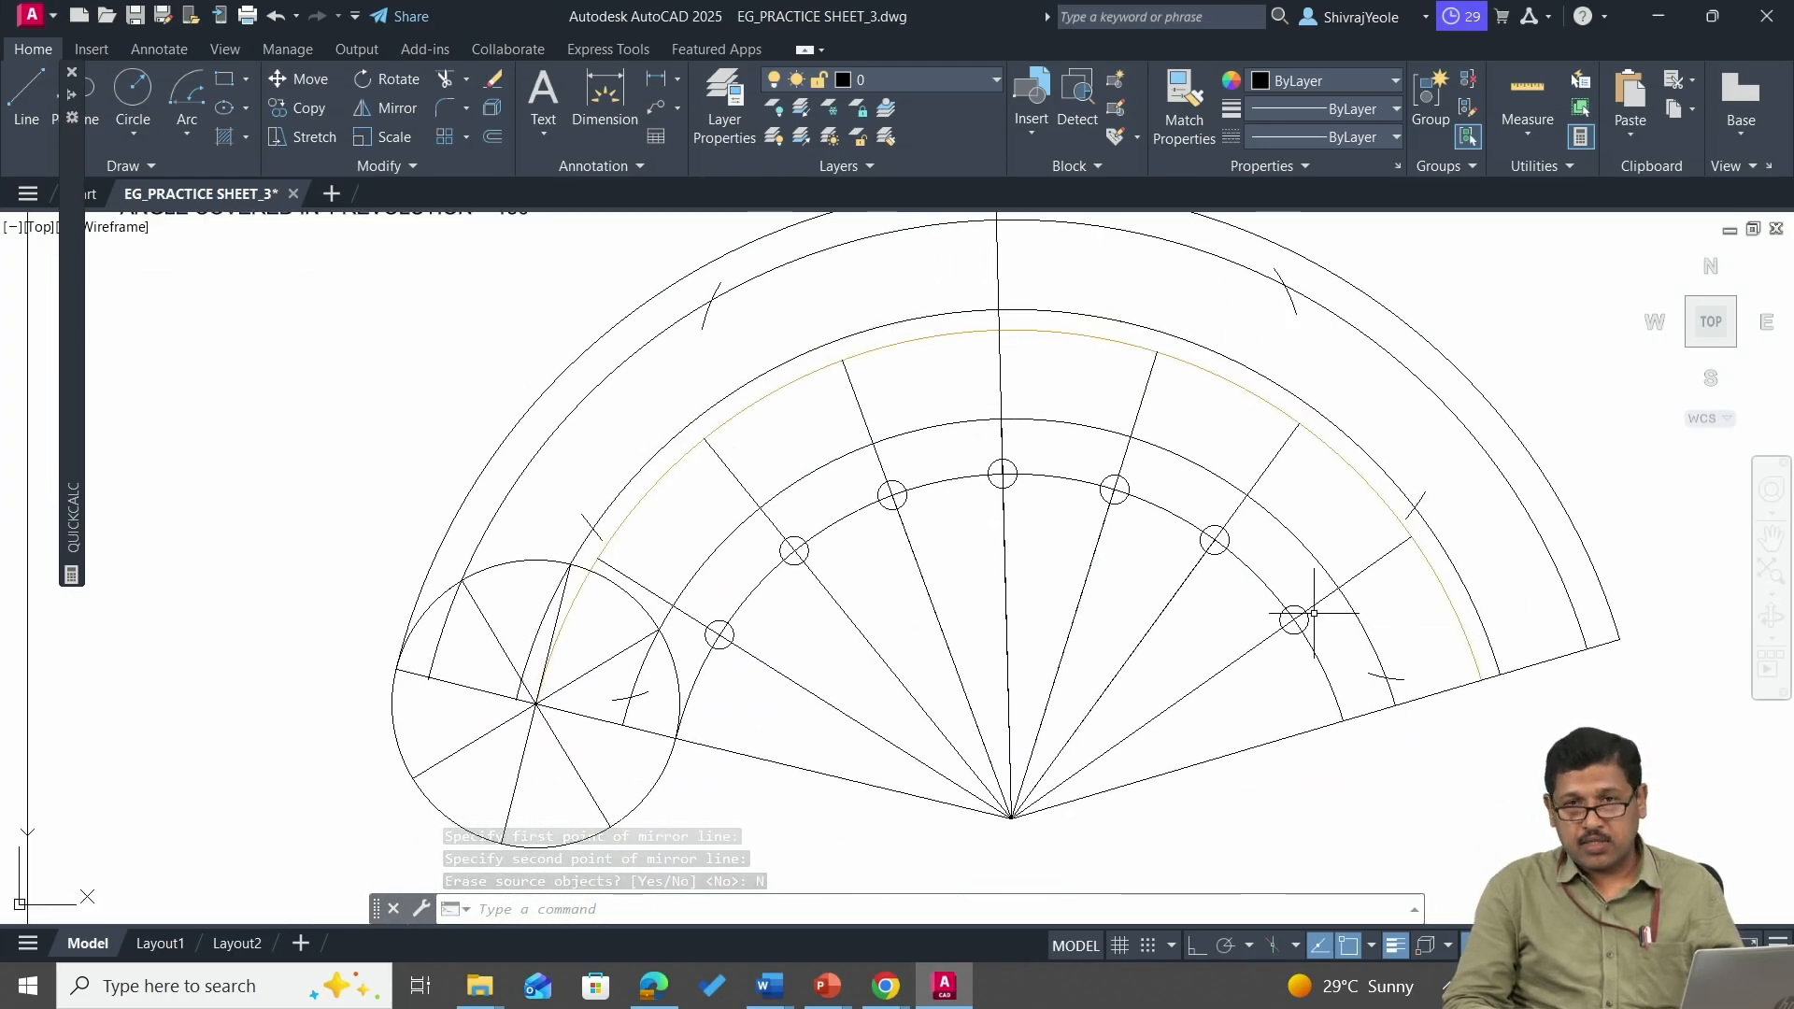
text(spl)
key(Return)
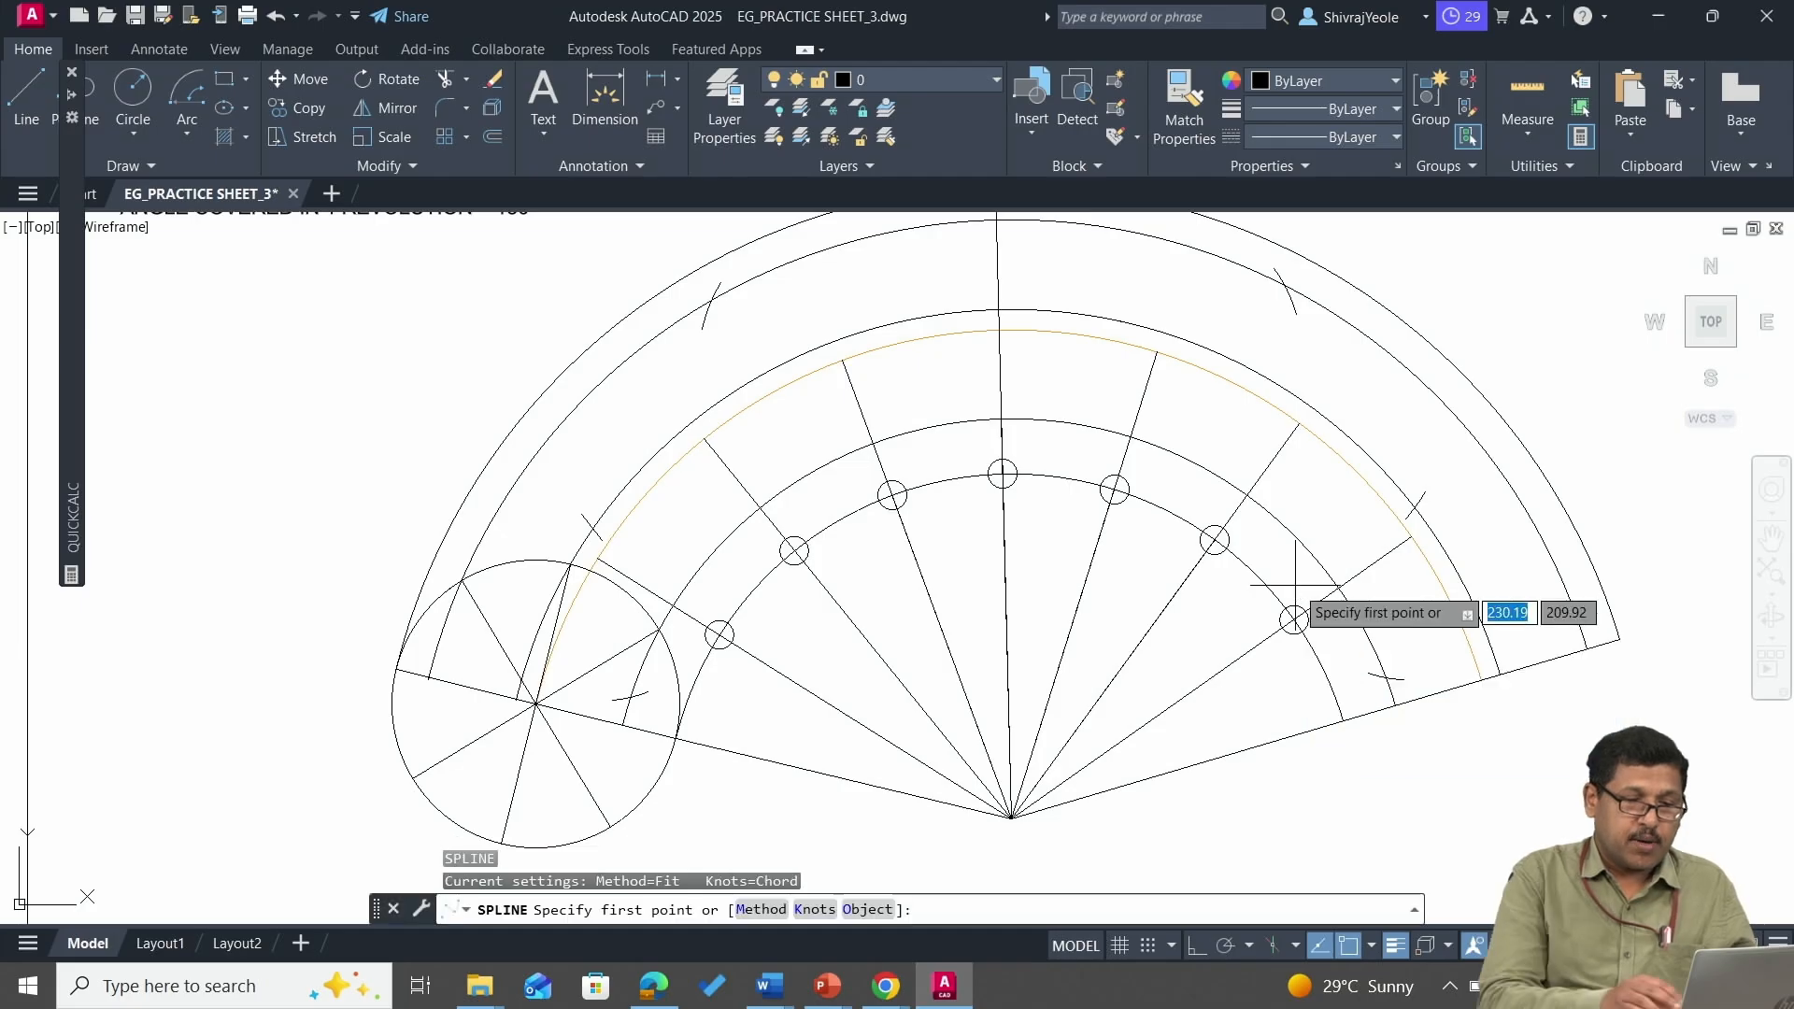
click(676, 737)
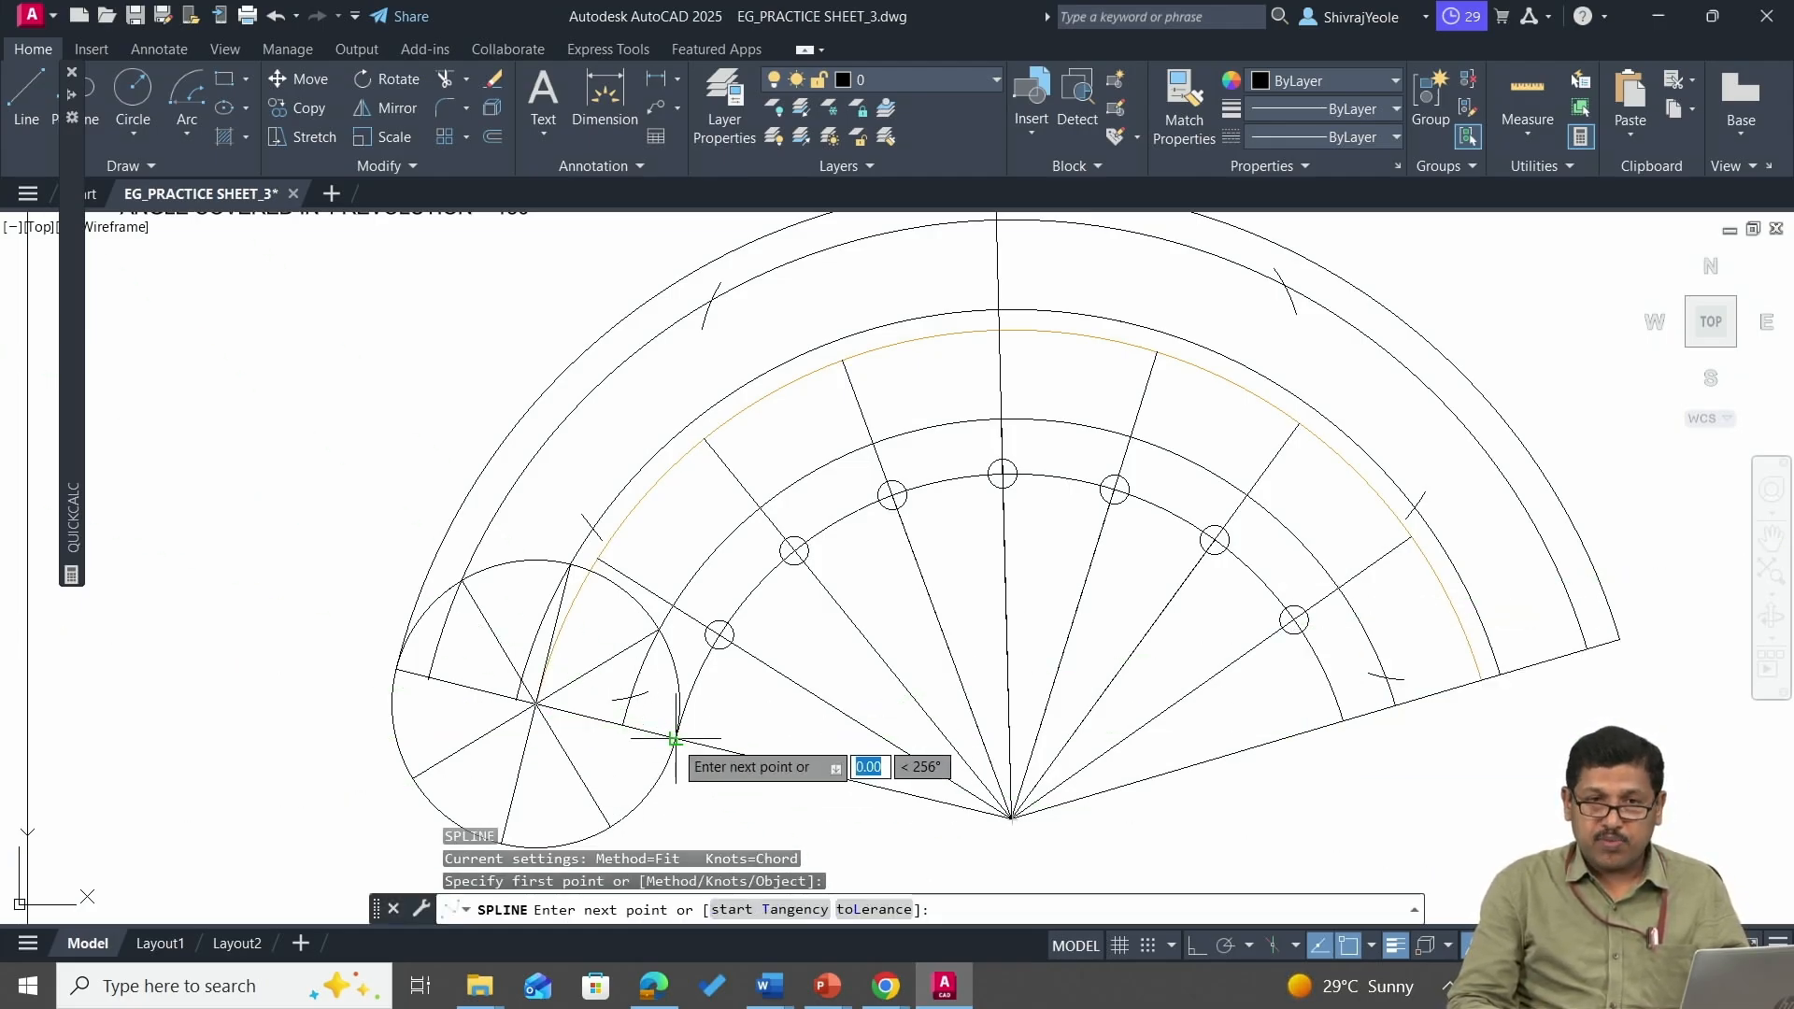
click(630, 696)
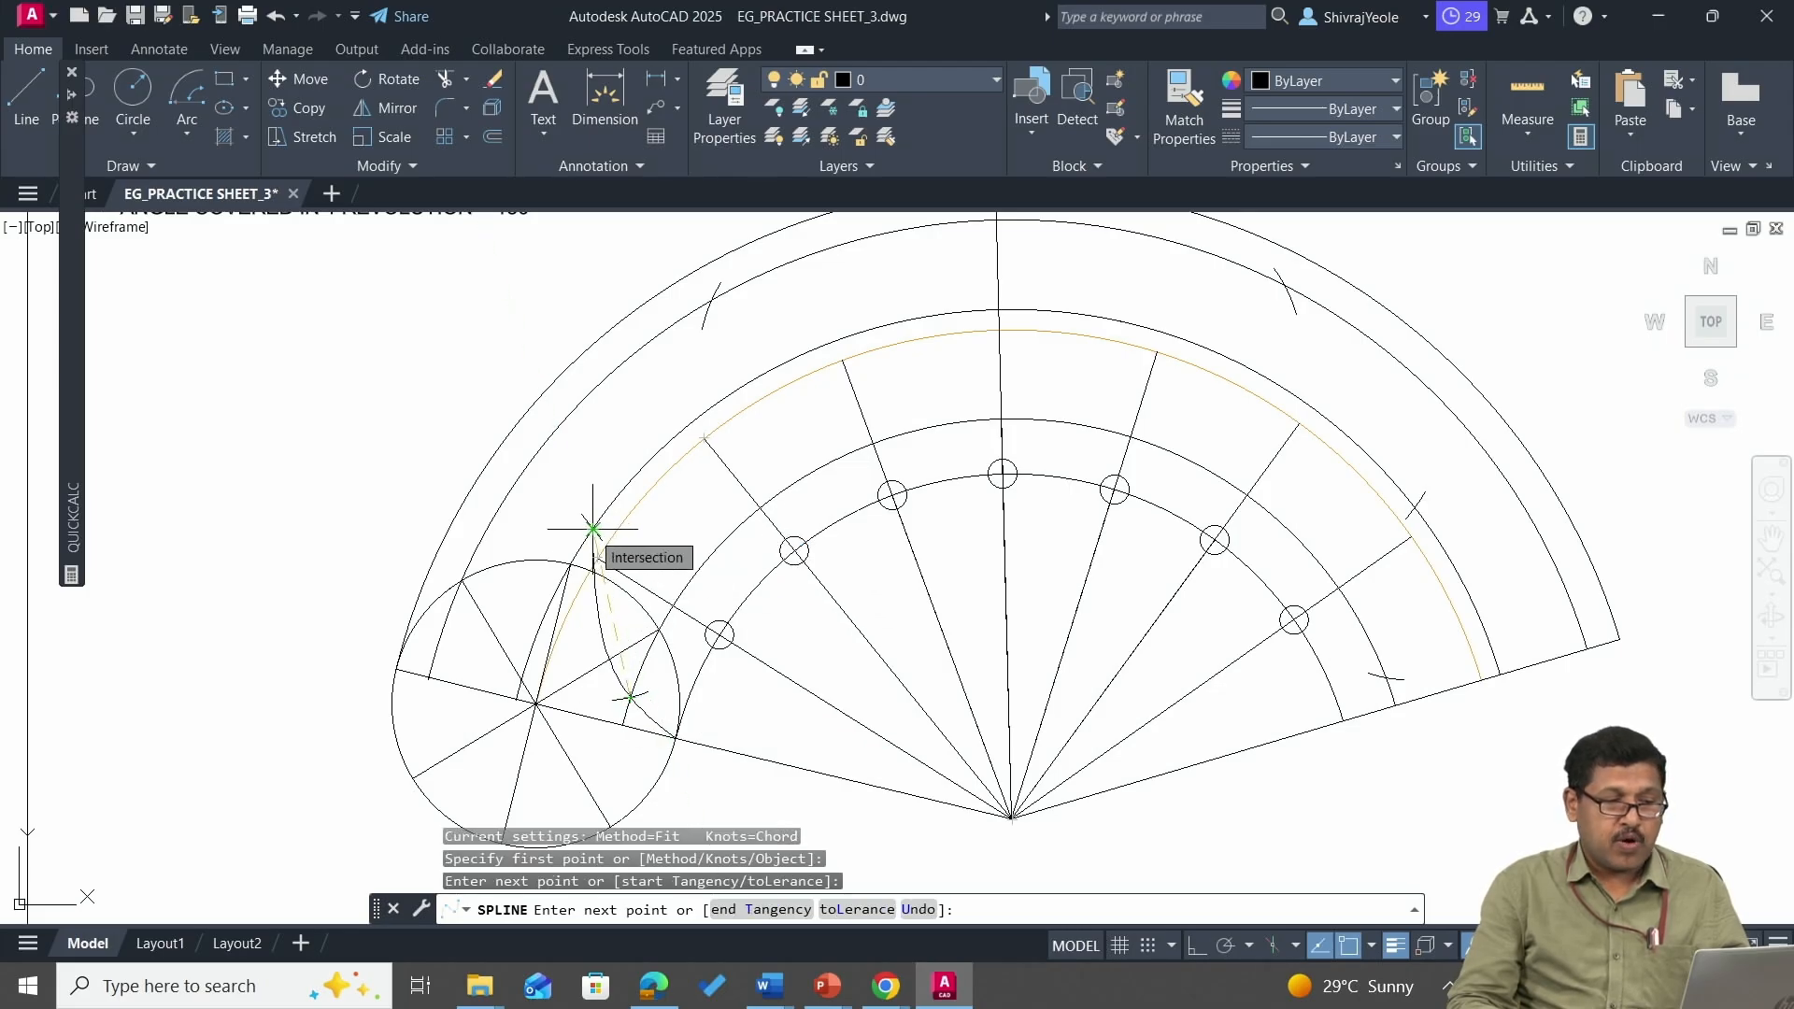
click(594, 529)
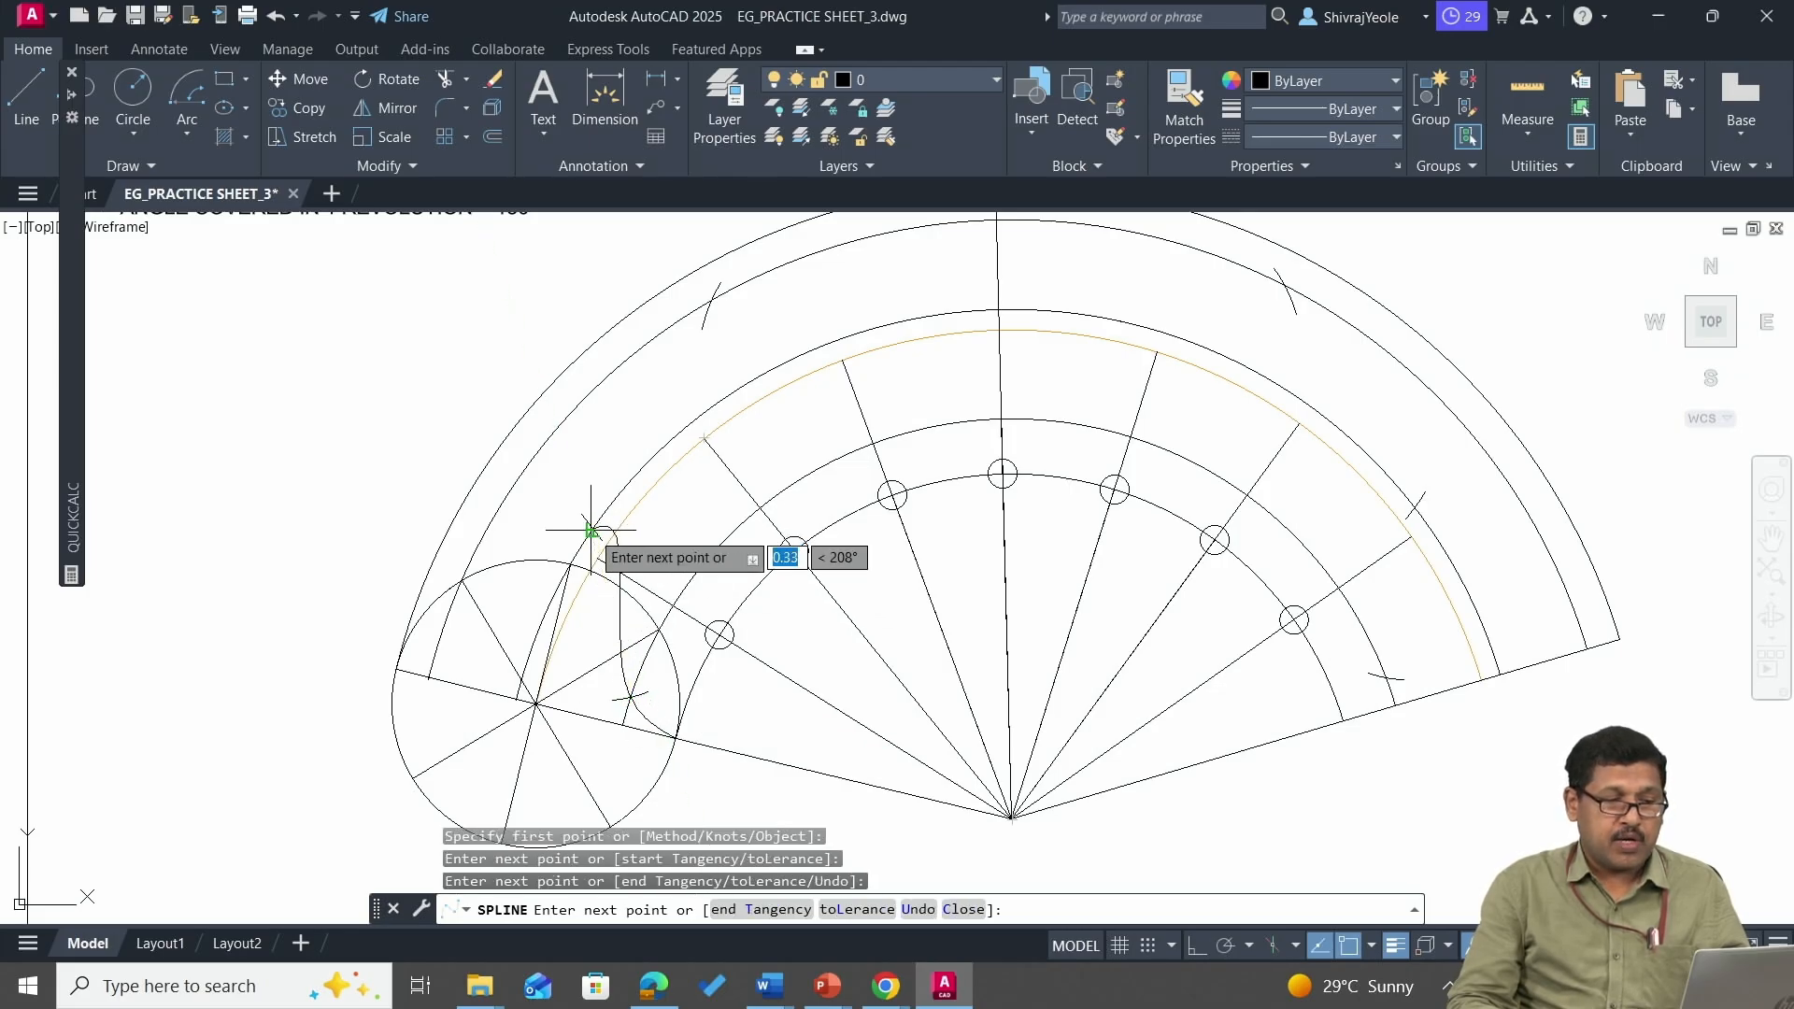
click(712, 301)
scroll(853, 404, up, 3)
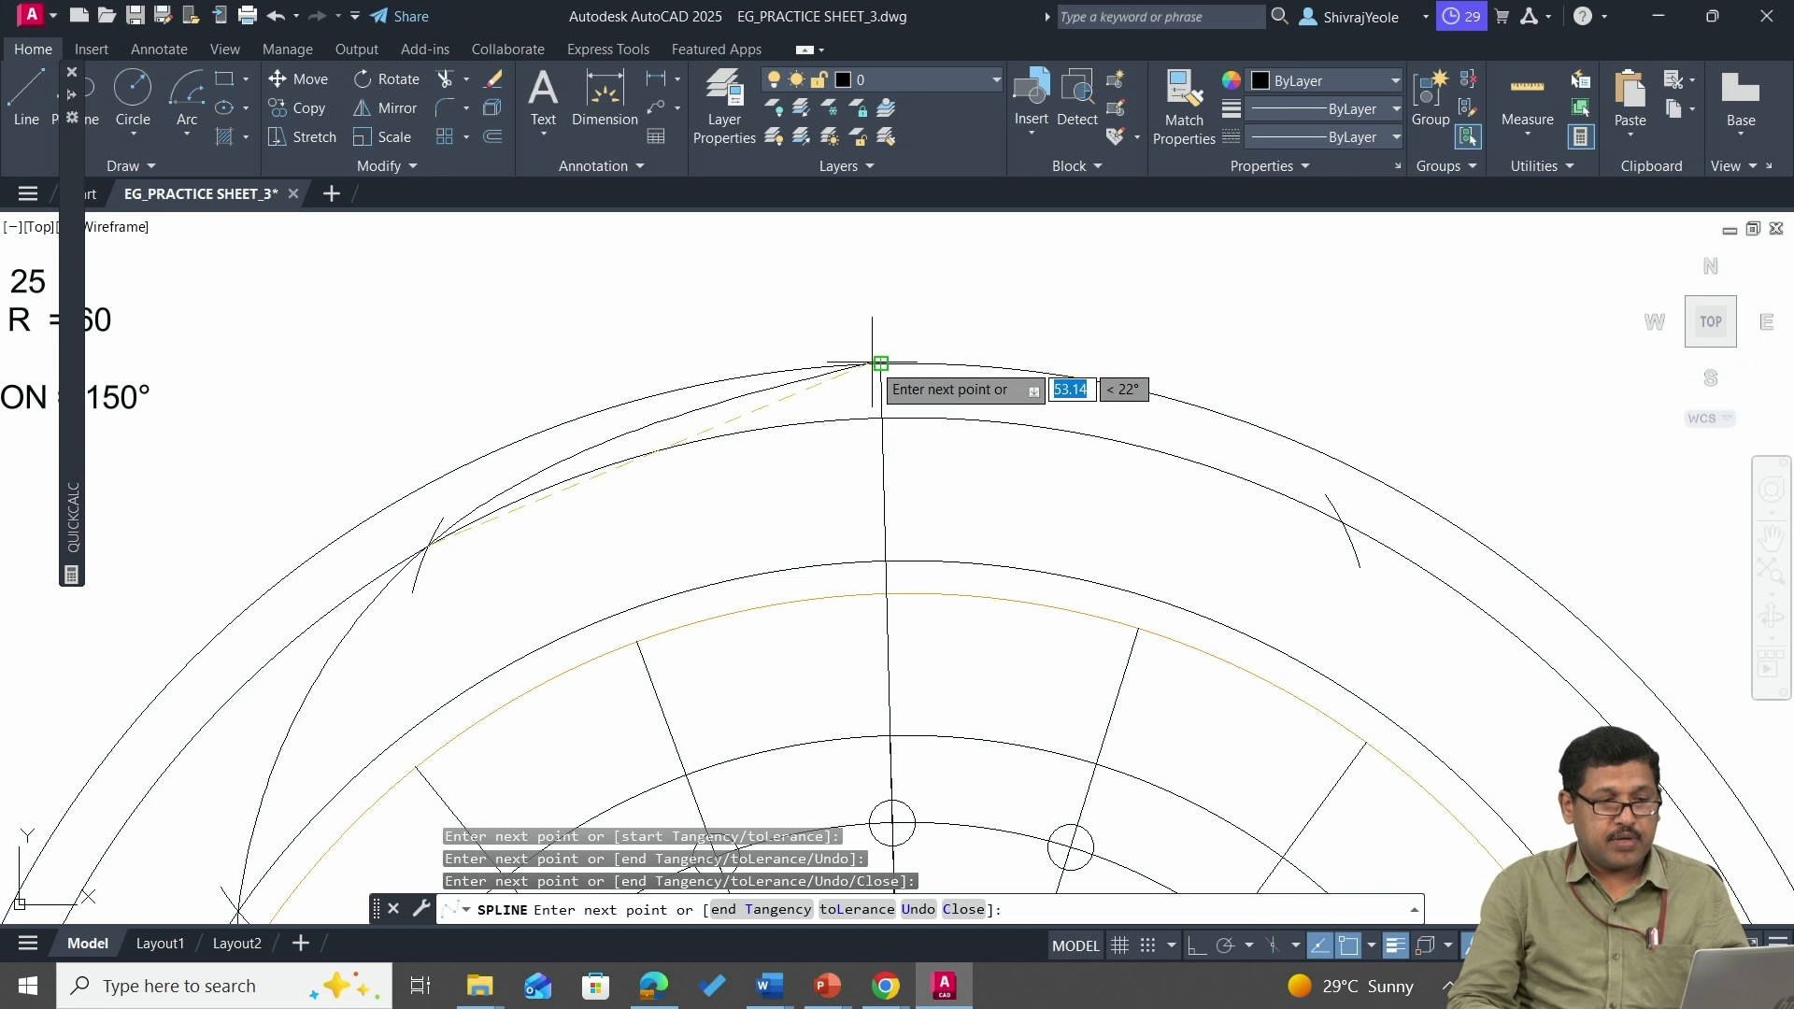
click(880, 363)
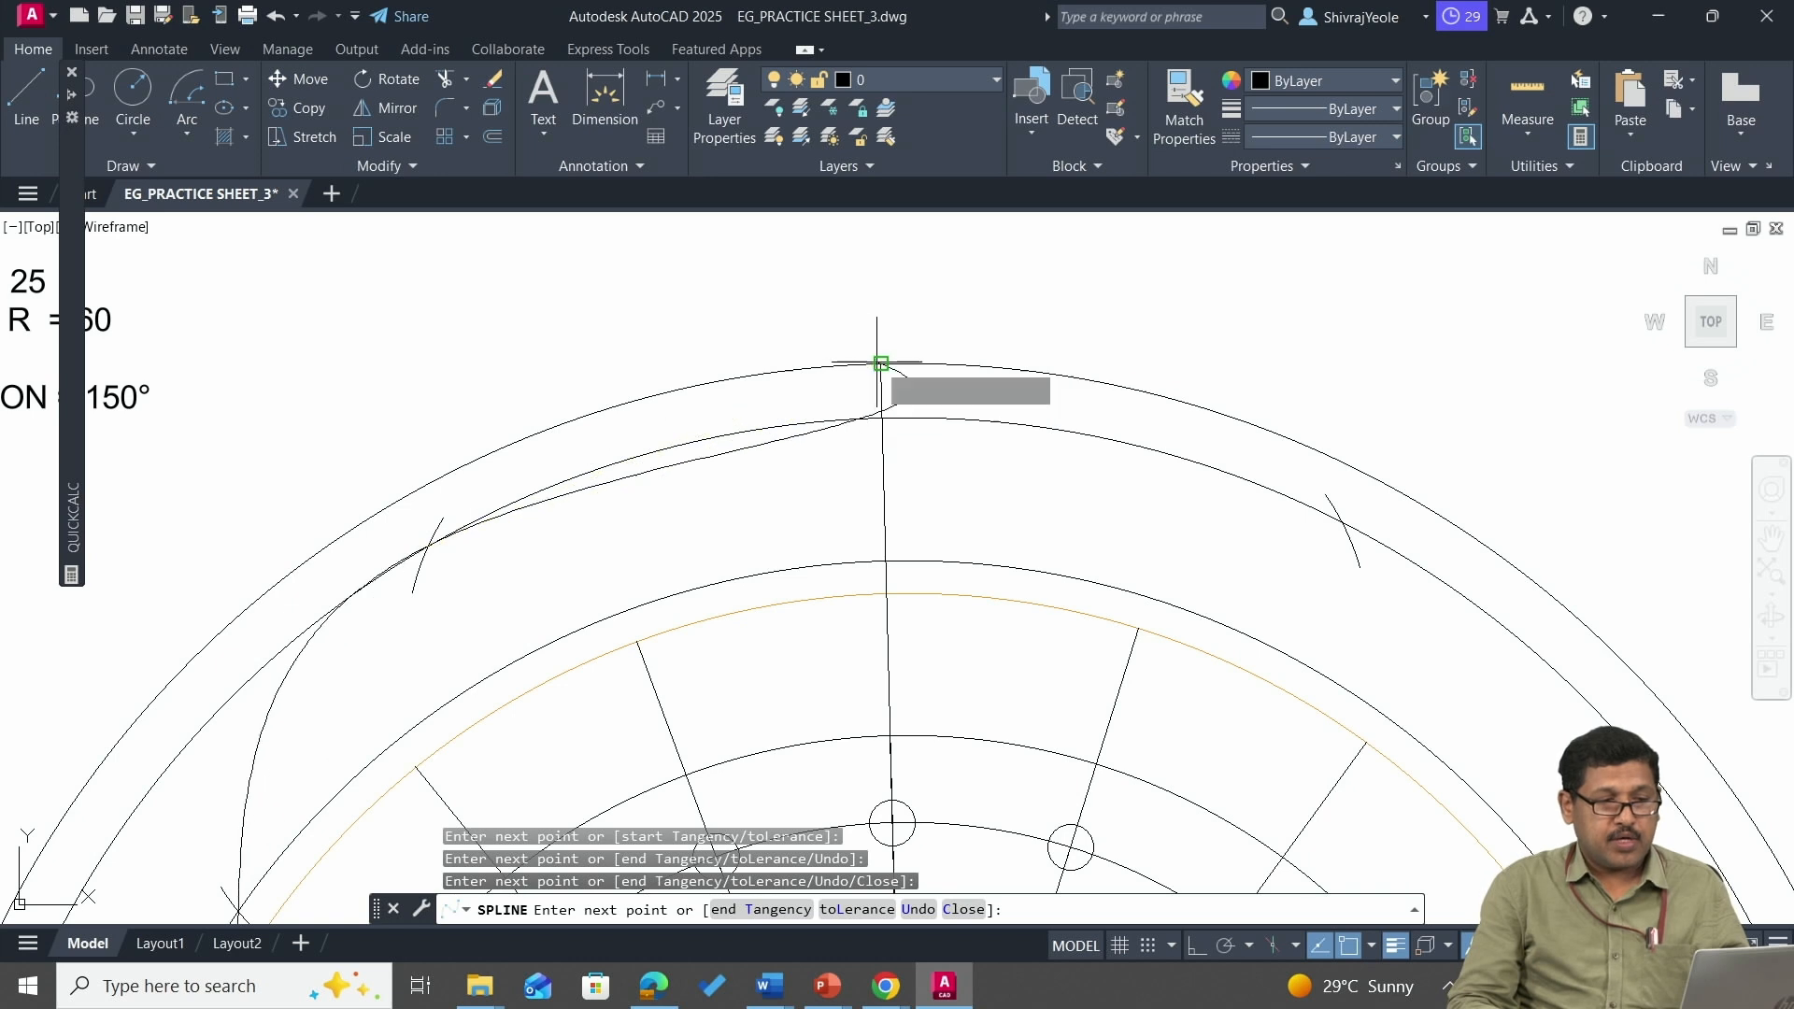
Continue the spline through the three mirrored intersections to the directing arc's far end and finish it with an end tangent directed below the arc's center.
click(1342, 521)
middle_drag(1423, 636, 1142, 308)
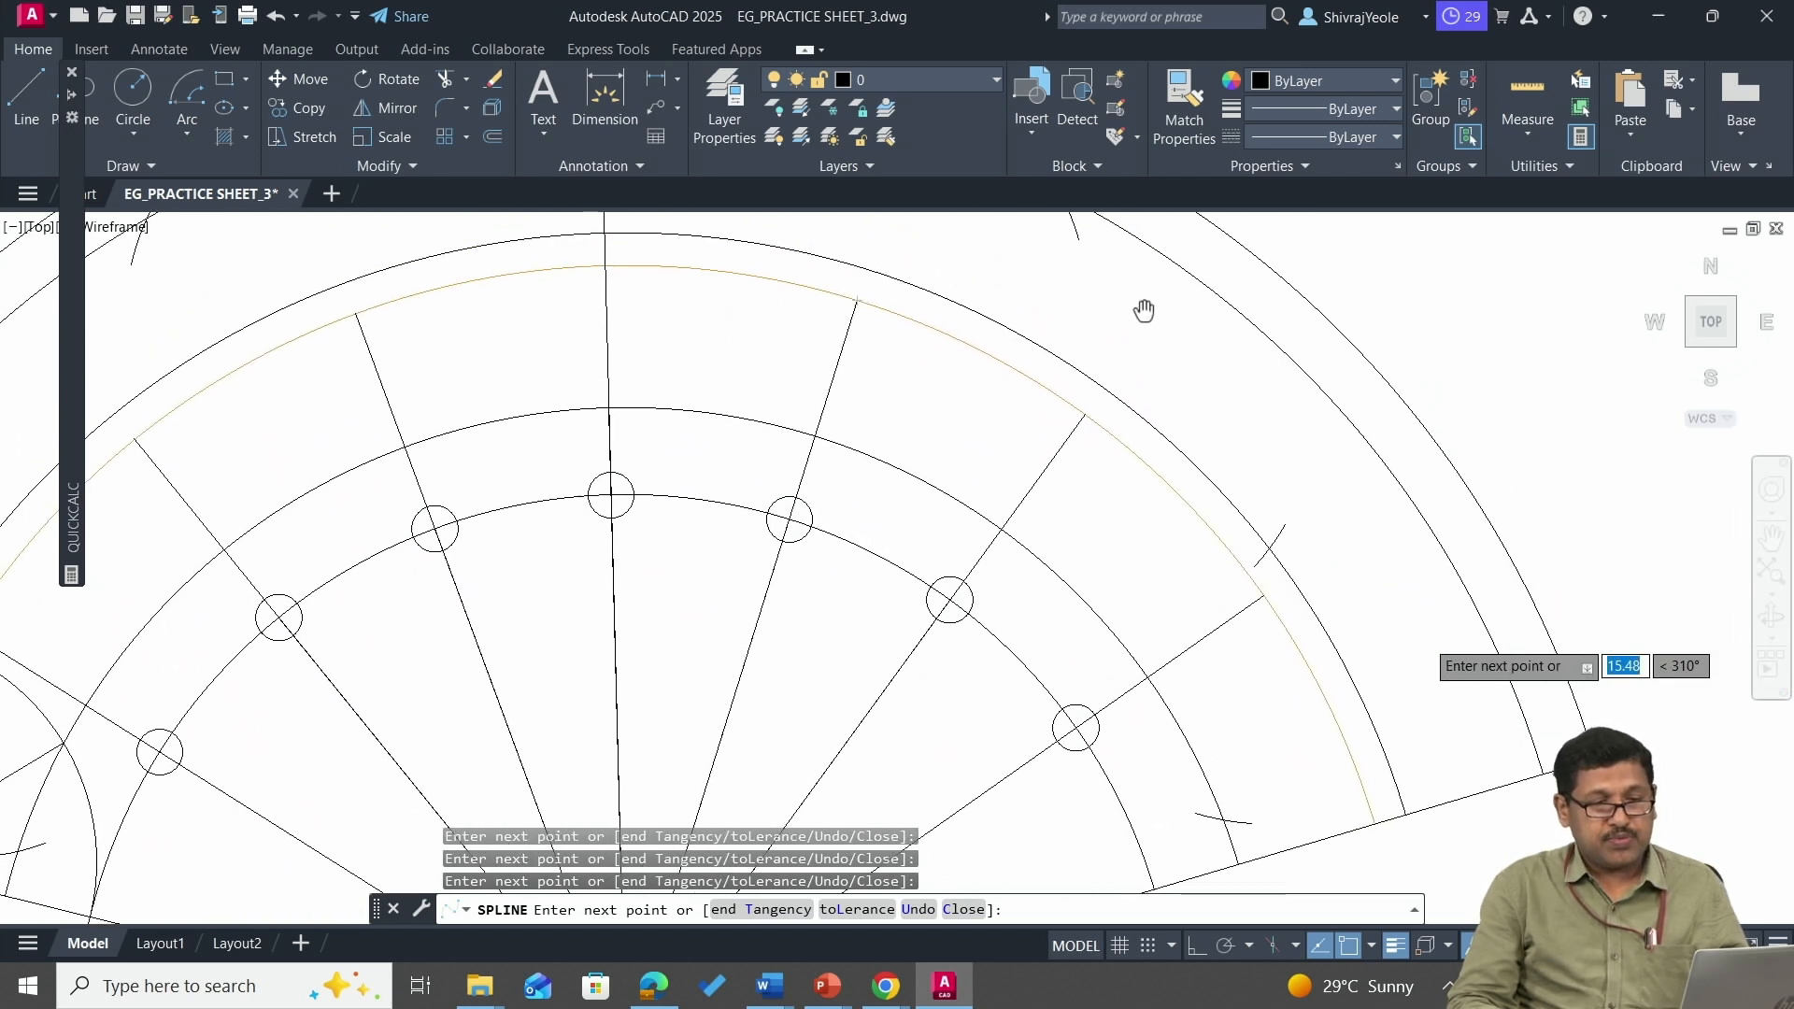
click(1269, 551)
click(1222, 821)
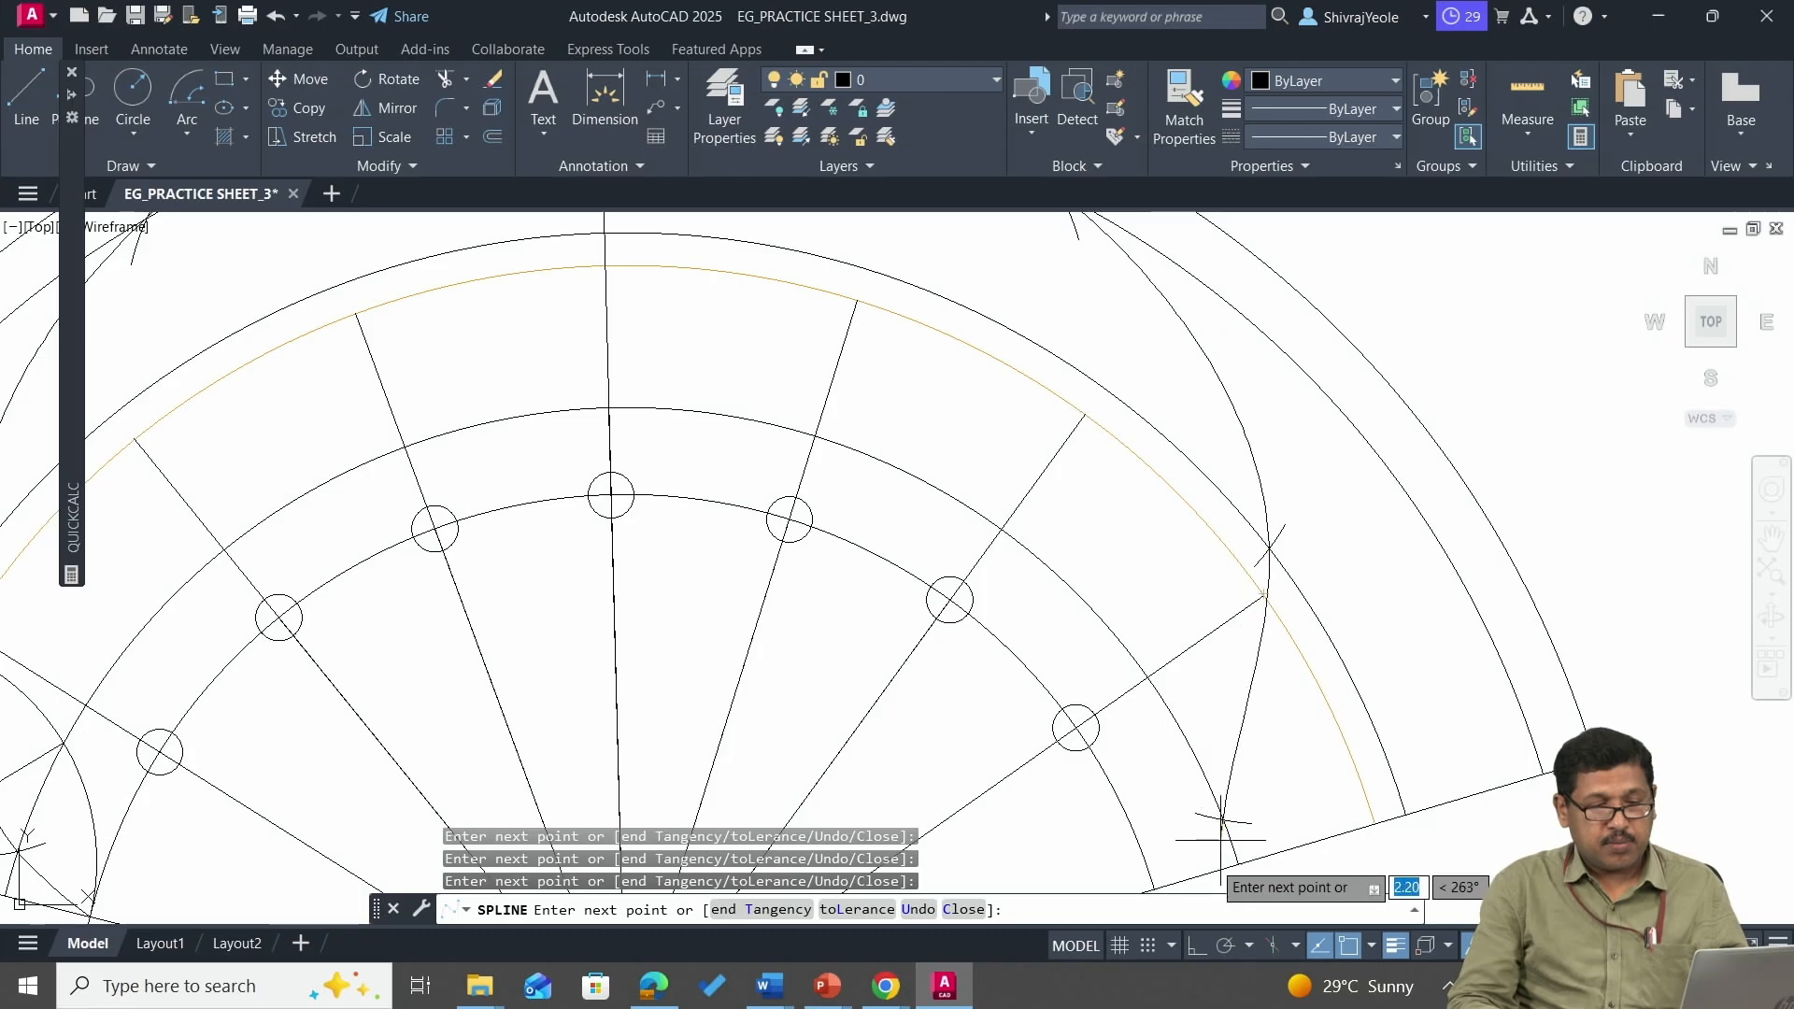
middle_drag(1043, 724, 1092, 585)
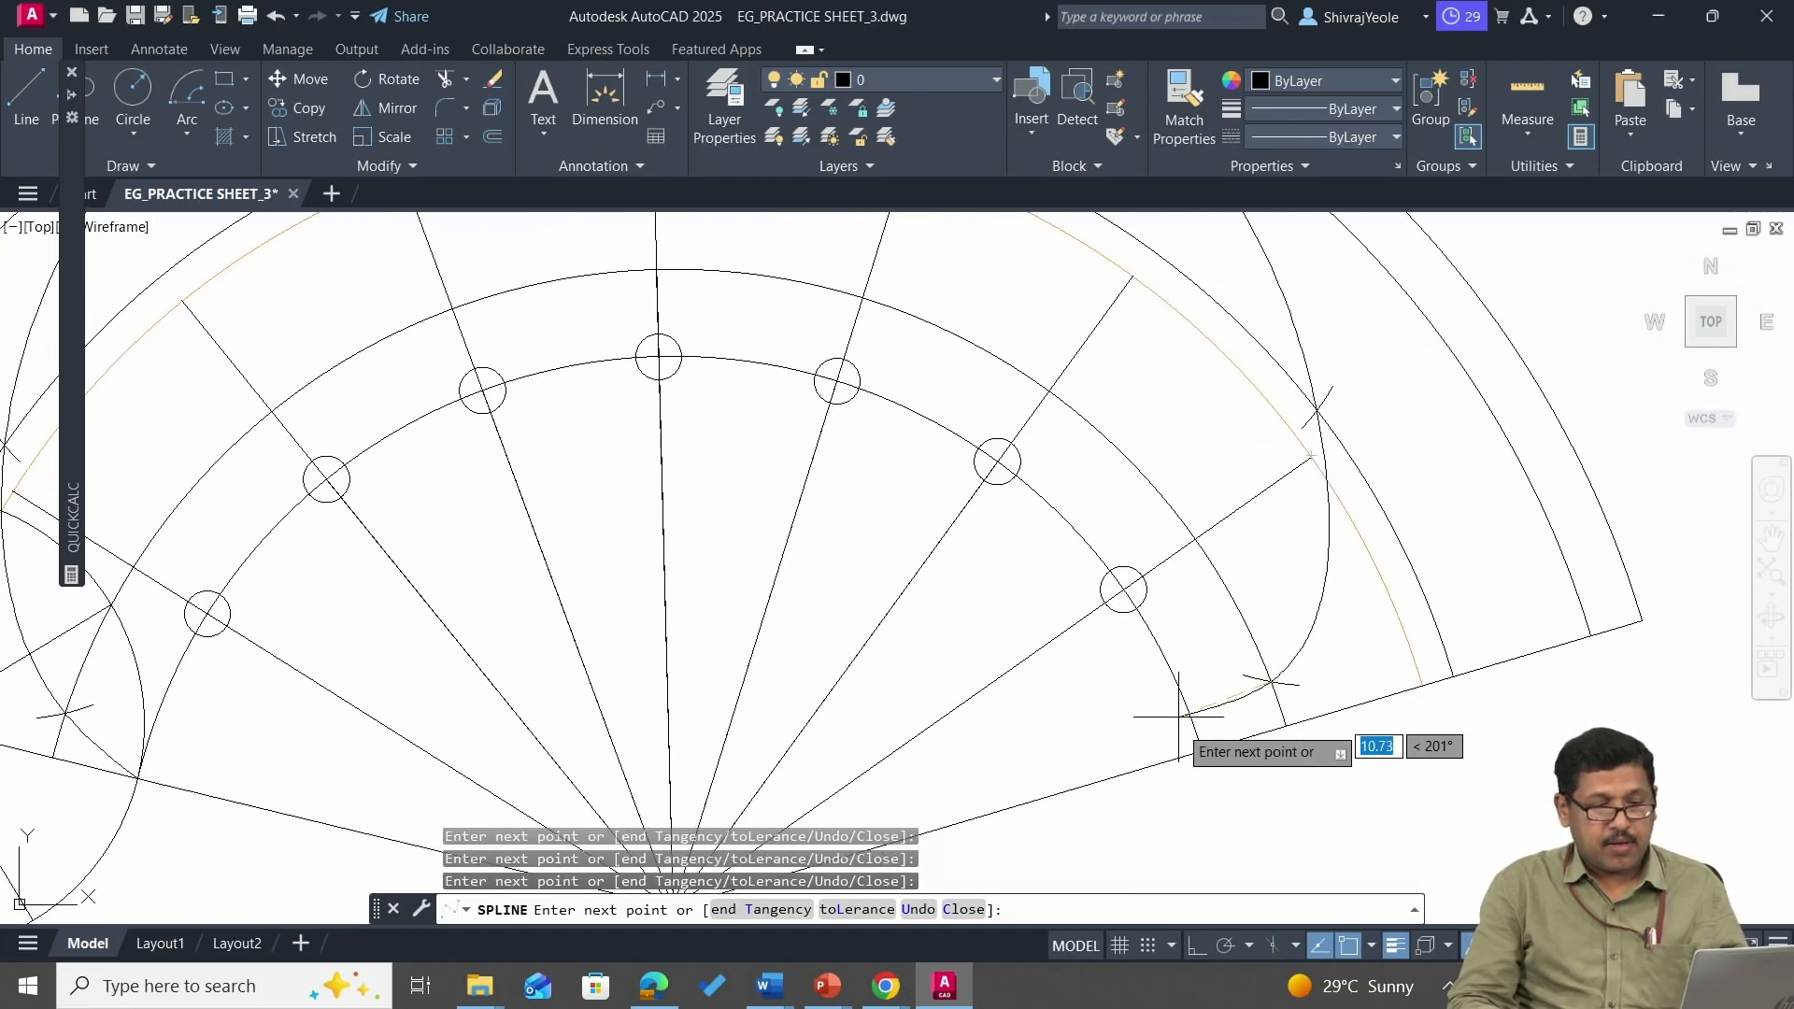
click(1202, 750)
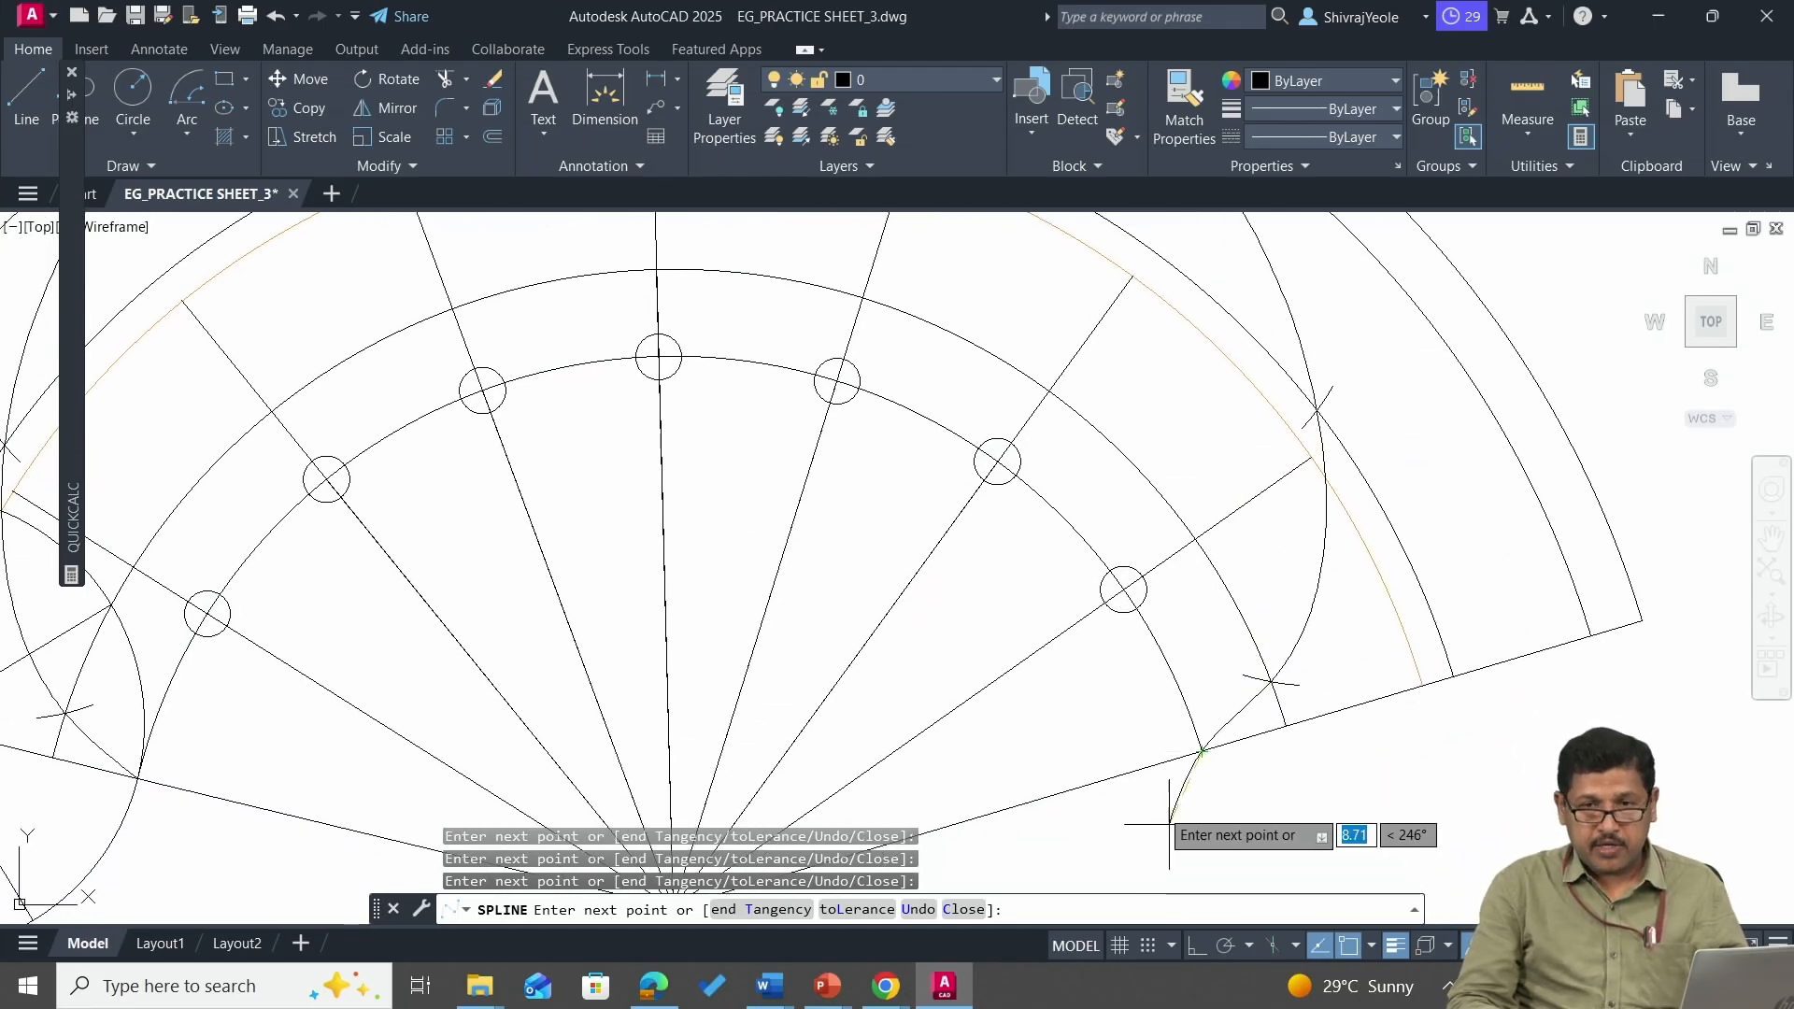
middle_drag(1196, 766, 1190, 539)
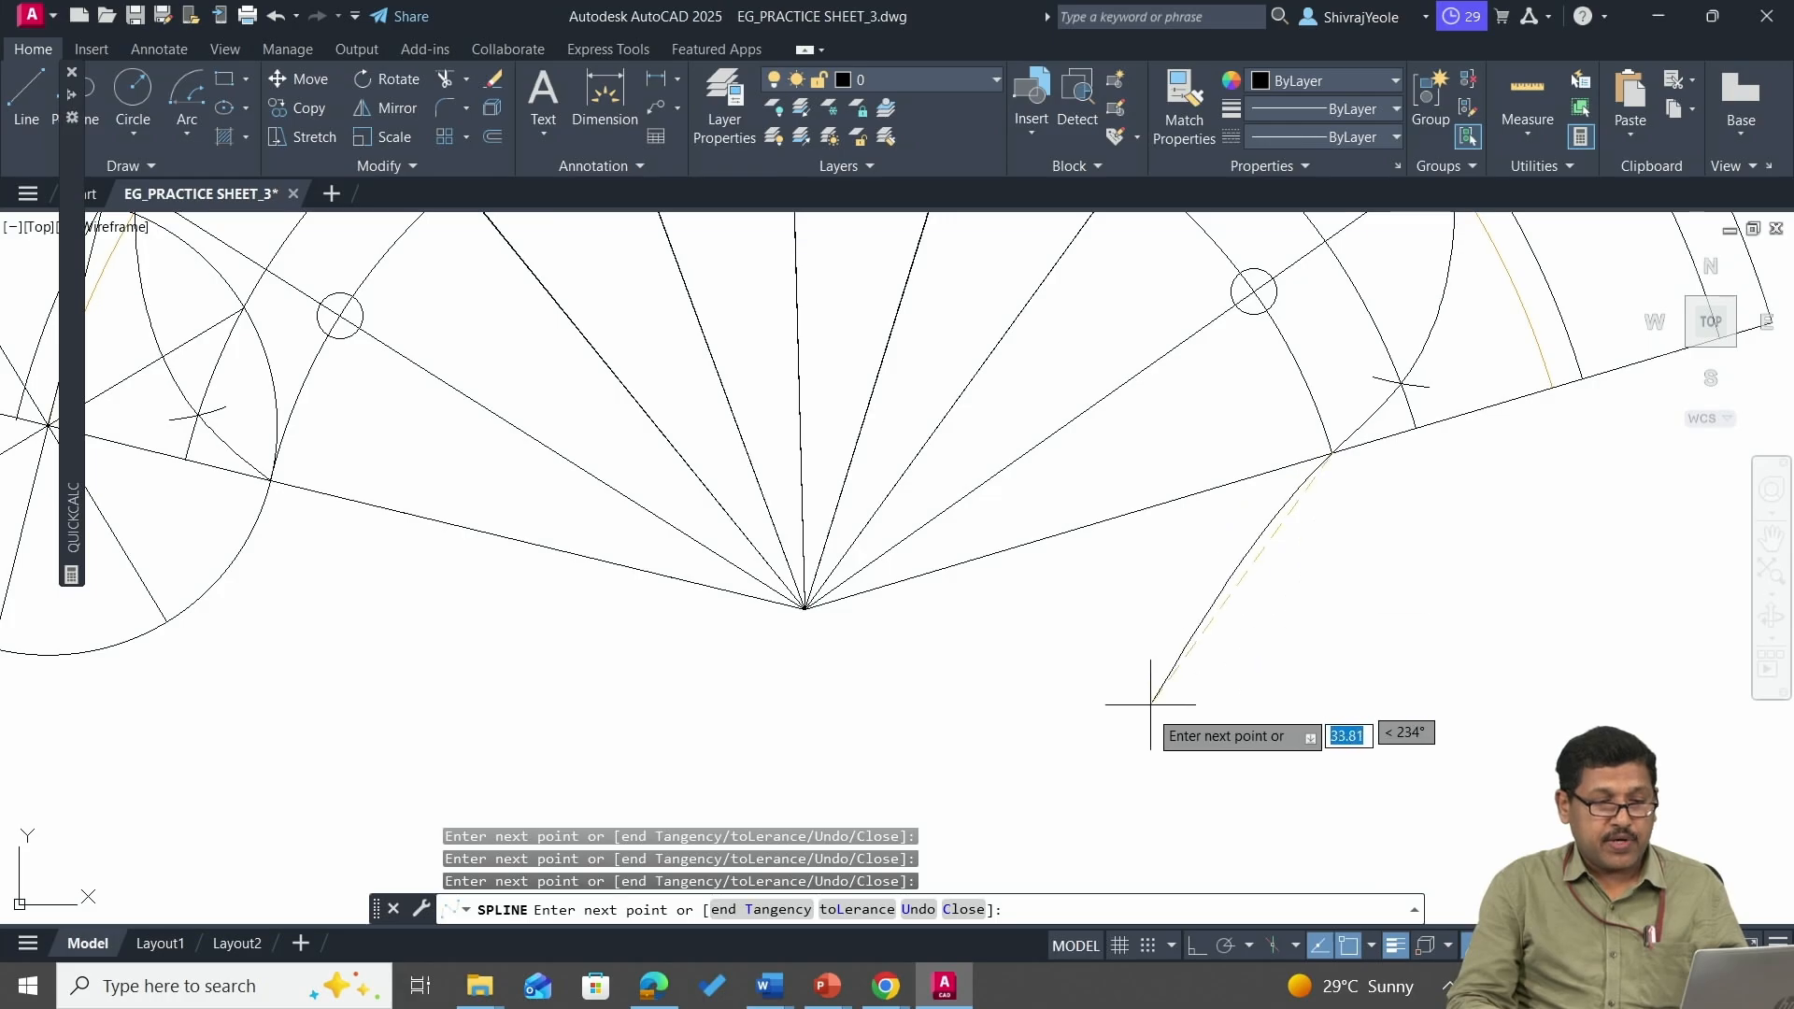
scroll(1000, 714, down, 4)
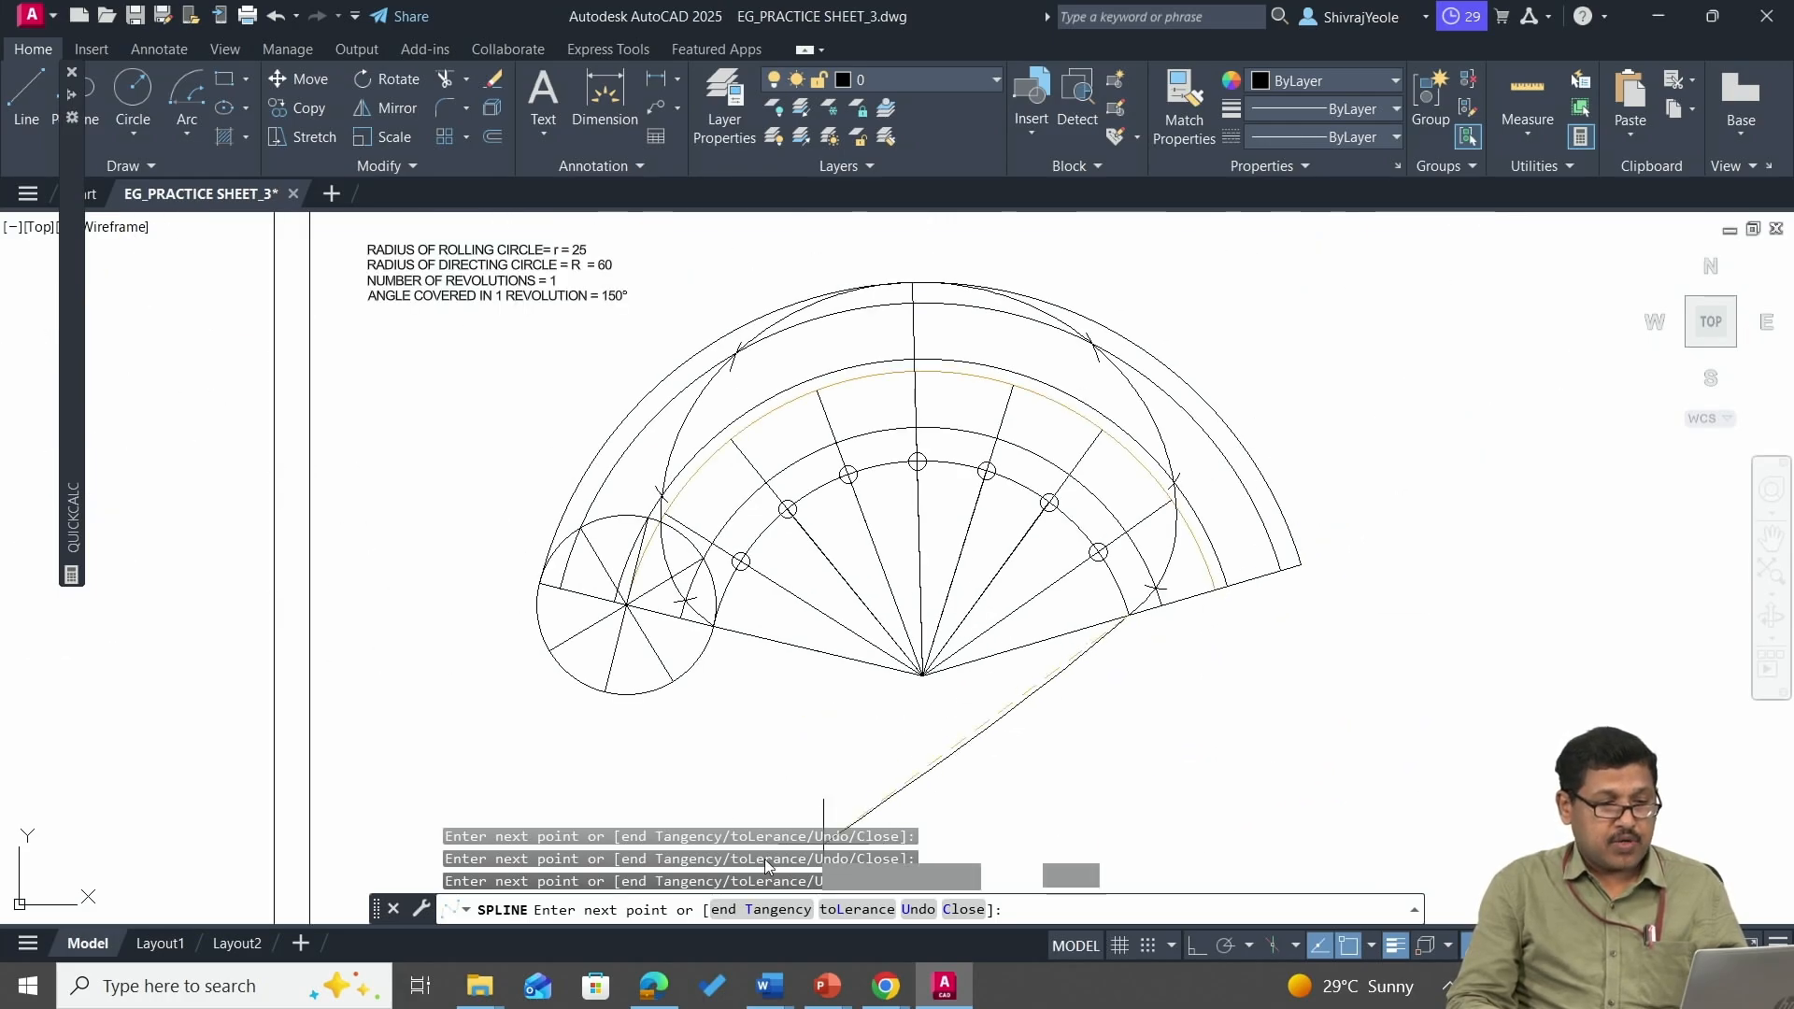
click(773, 911)
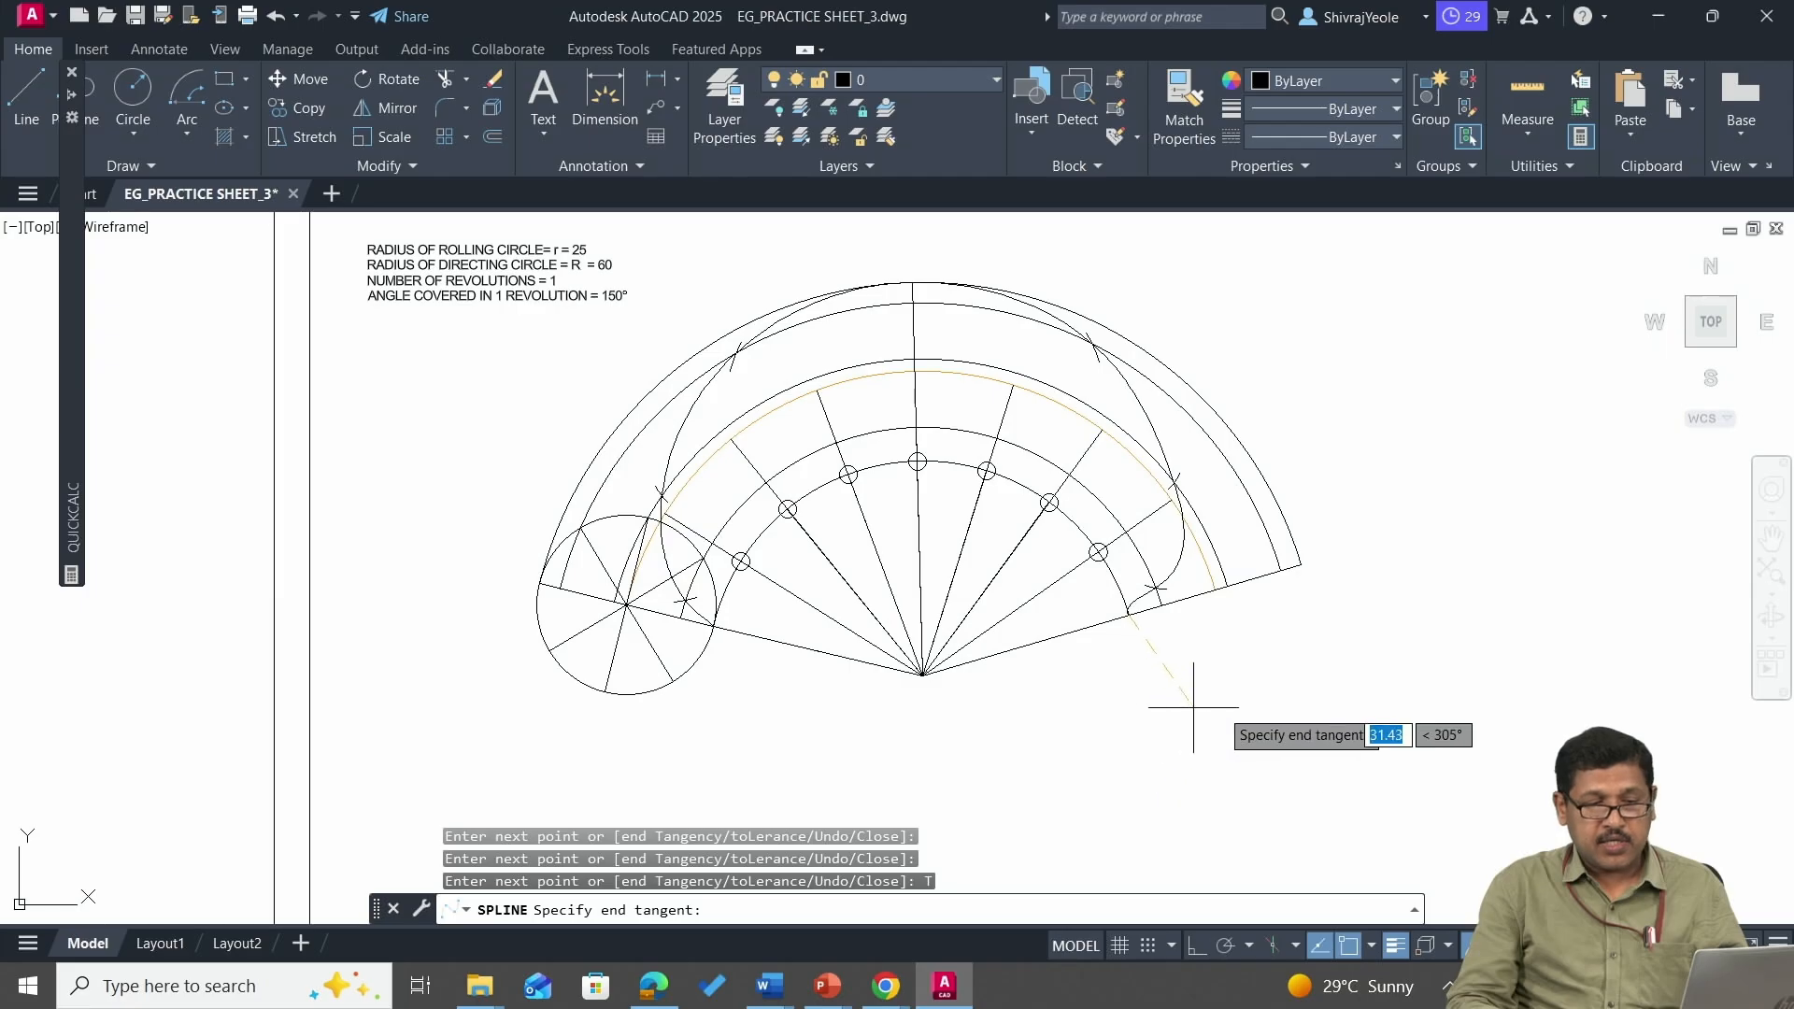
click(948, 749)
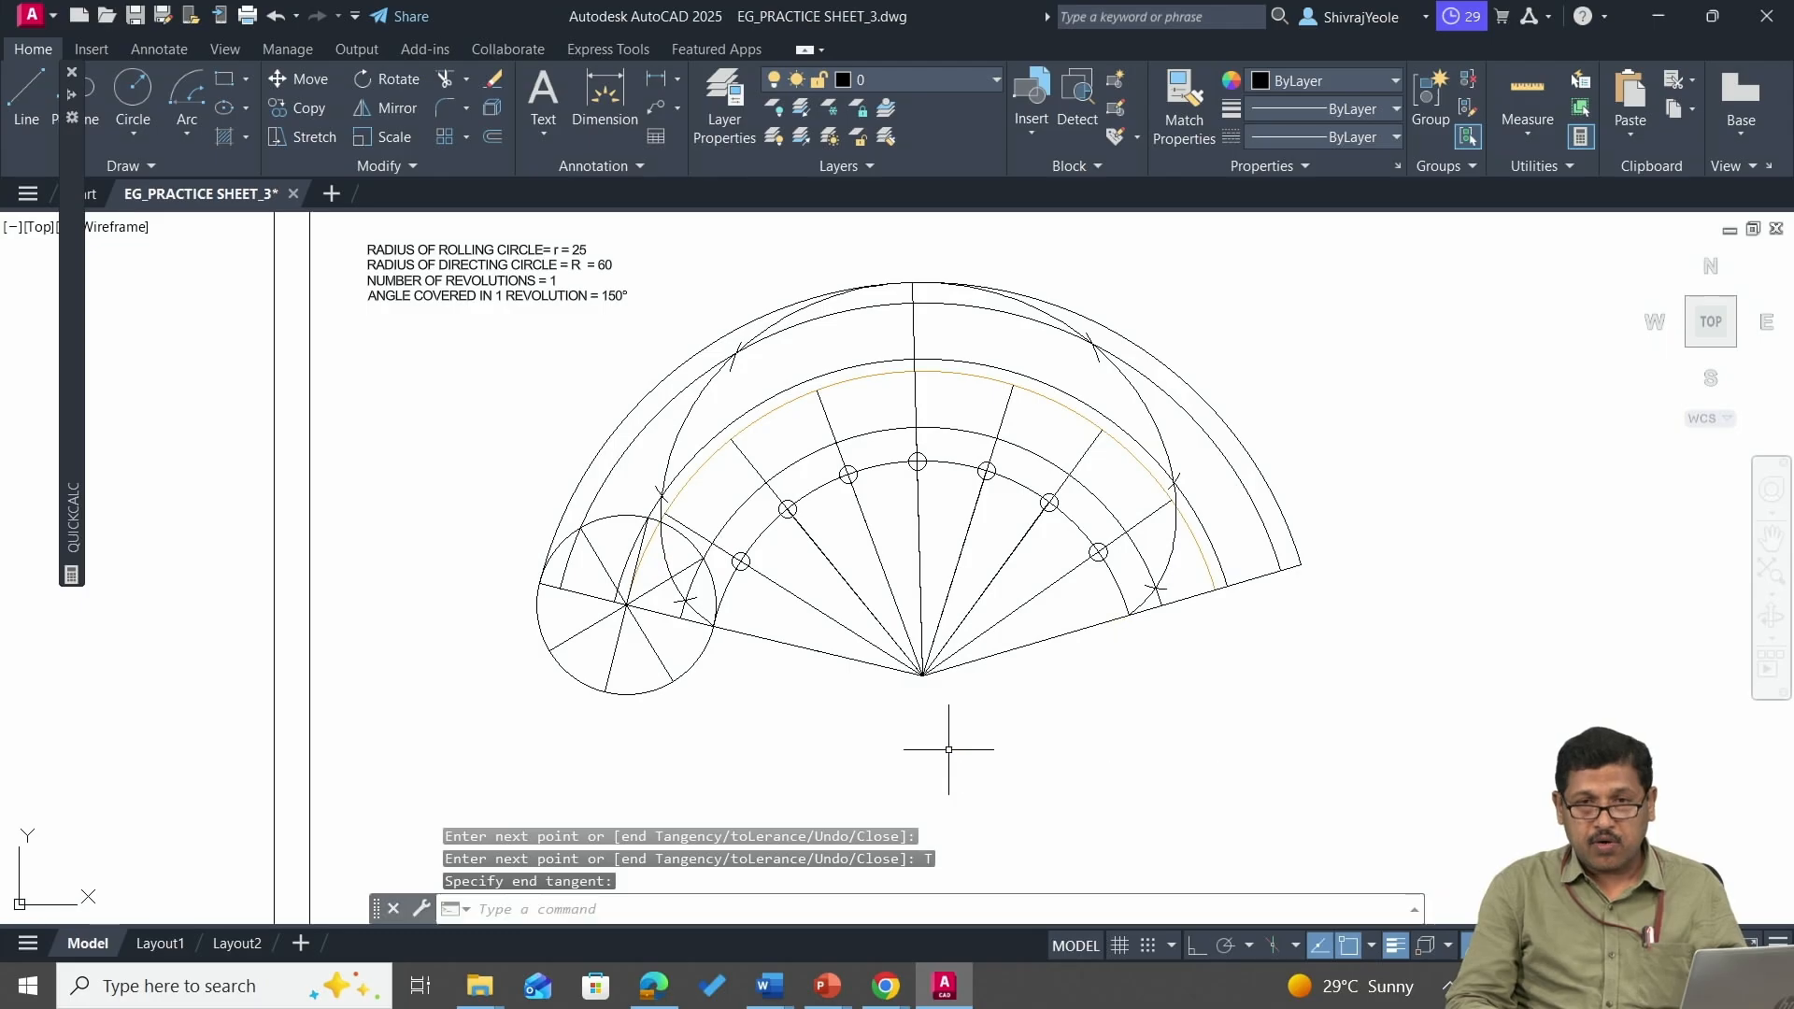
Set the spline's color to Red and its lineweight to 0.40 mm, and clear the selection.
click(1145, 414)
right_click(1145, 414)
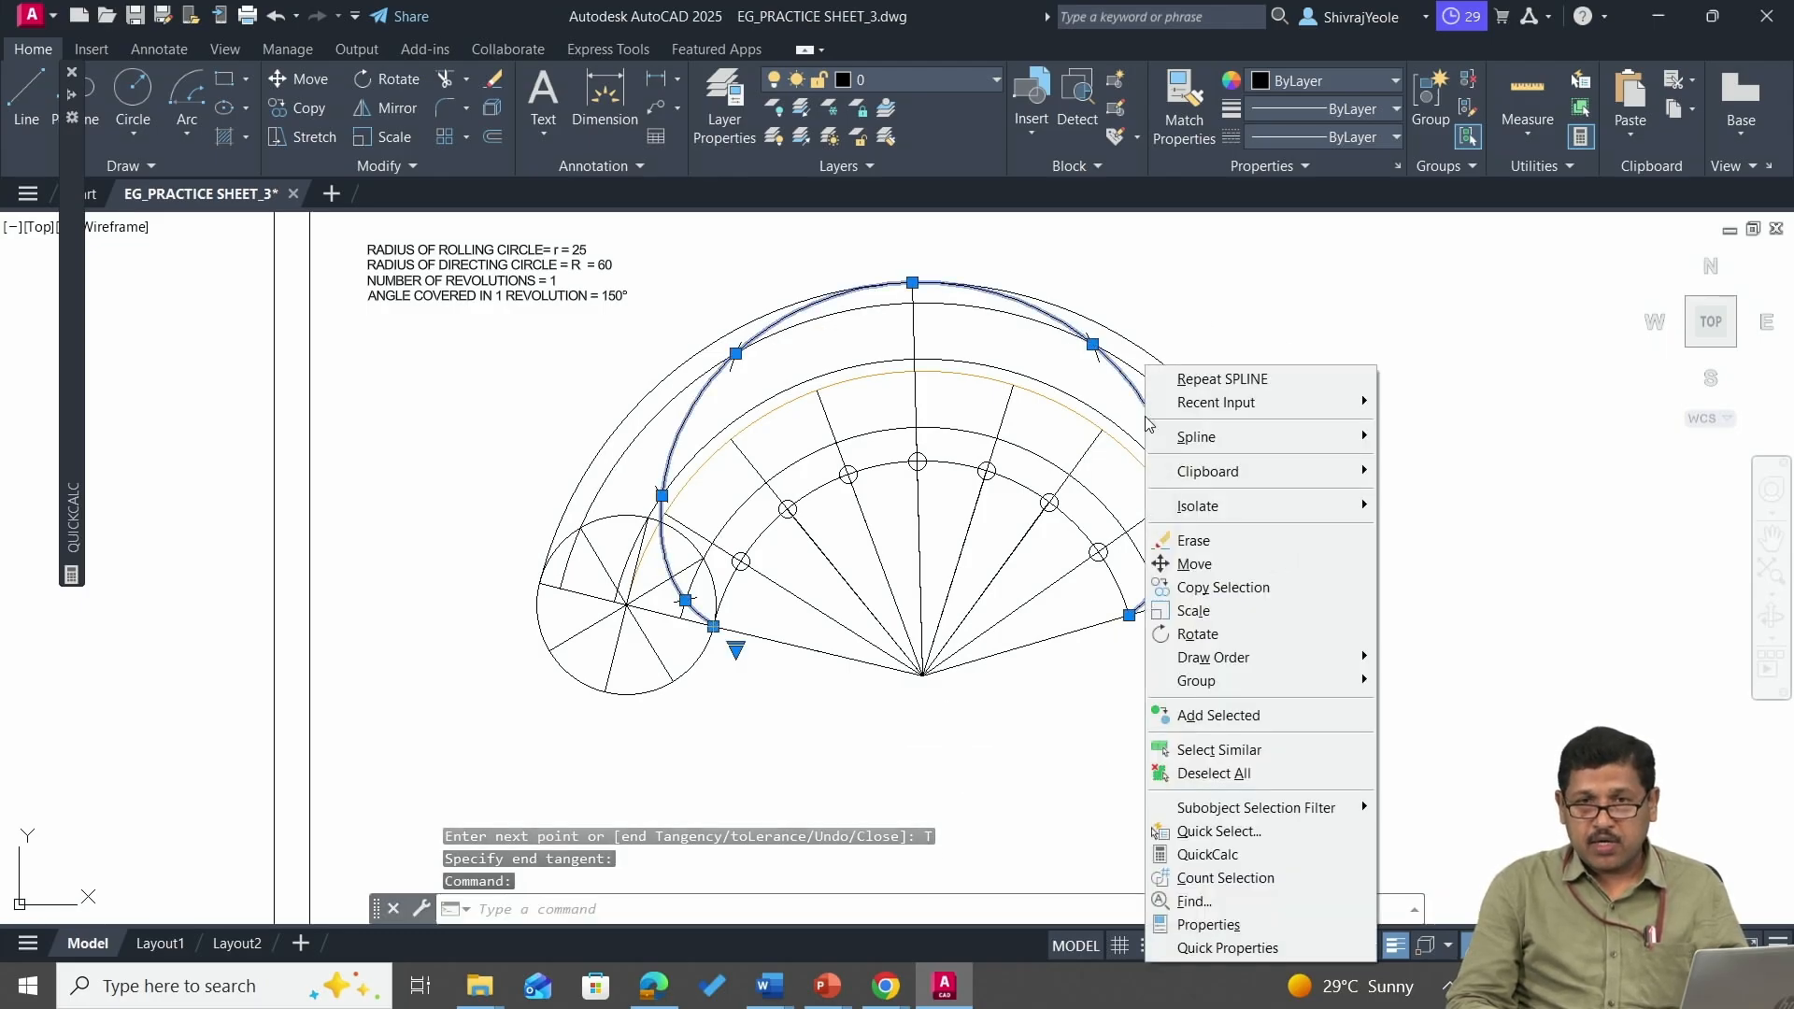
click(1227, 922)
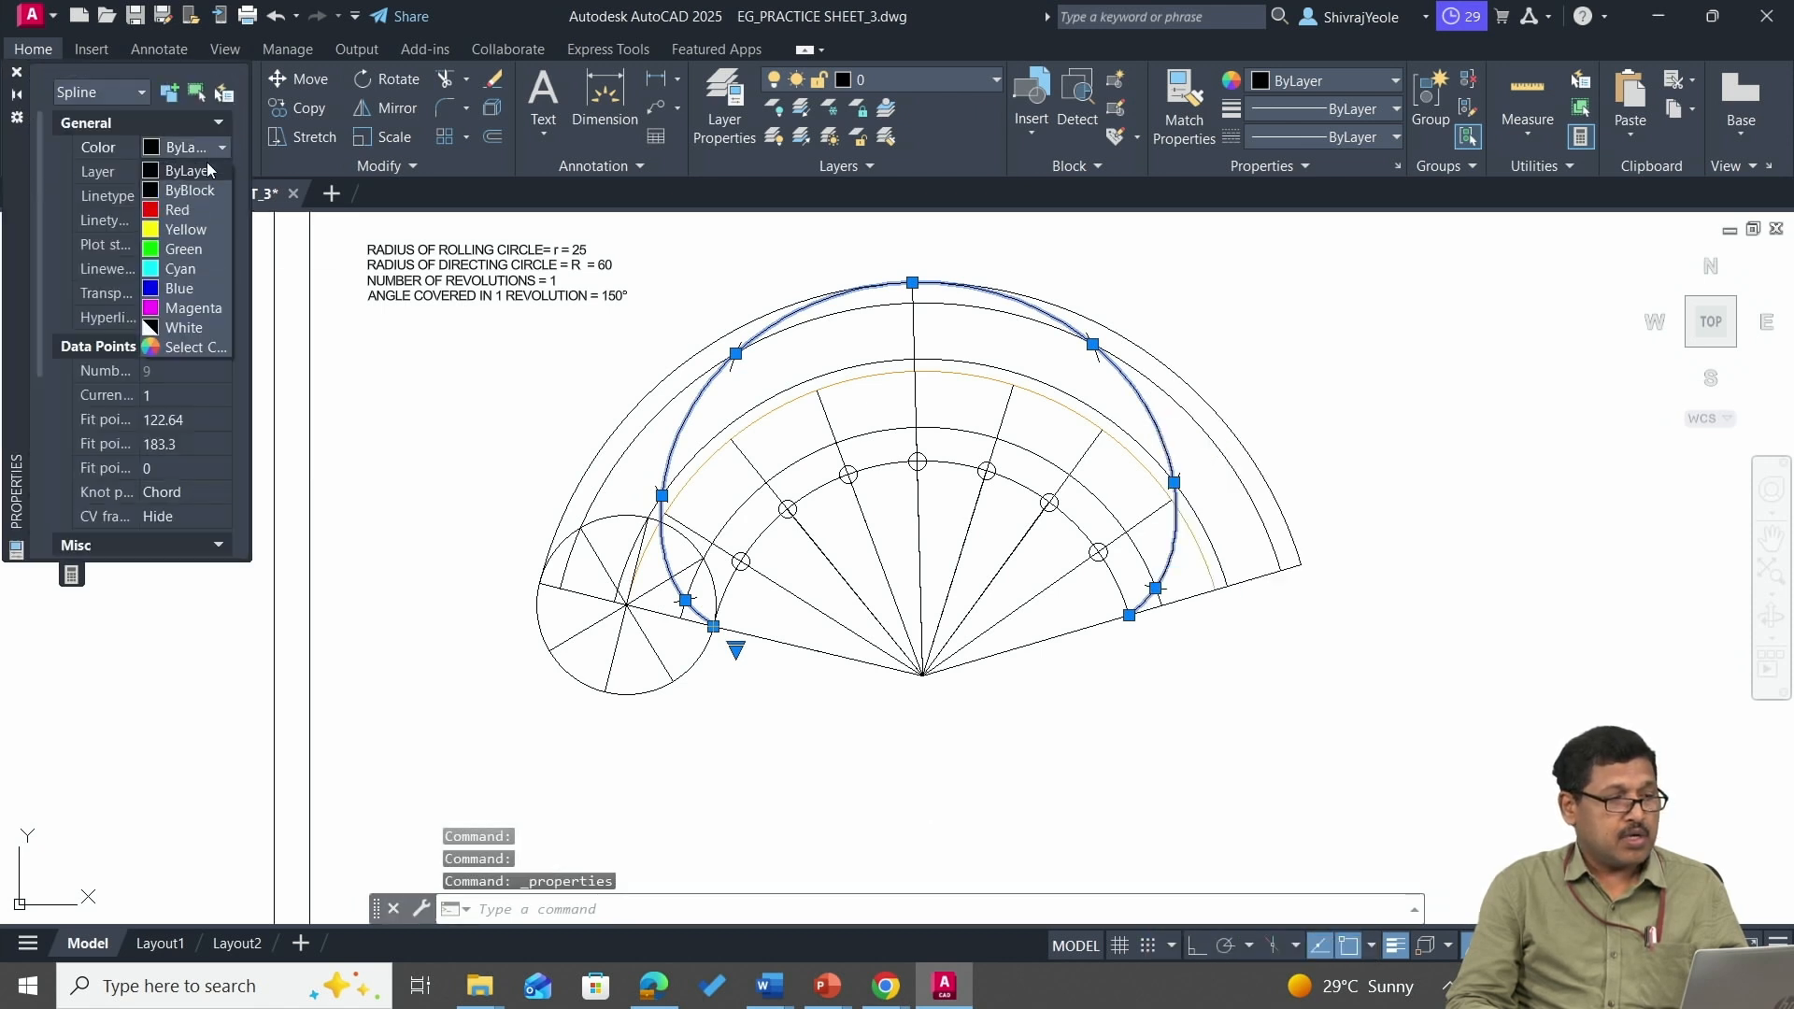
click(178, 209)
click(189, 271)
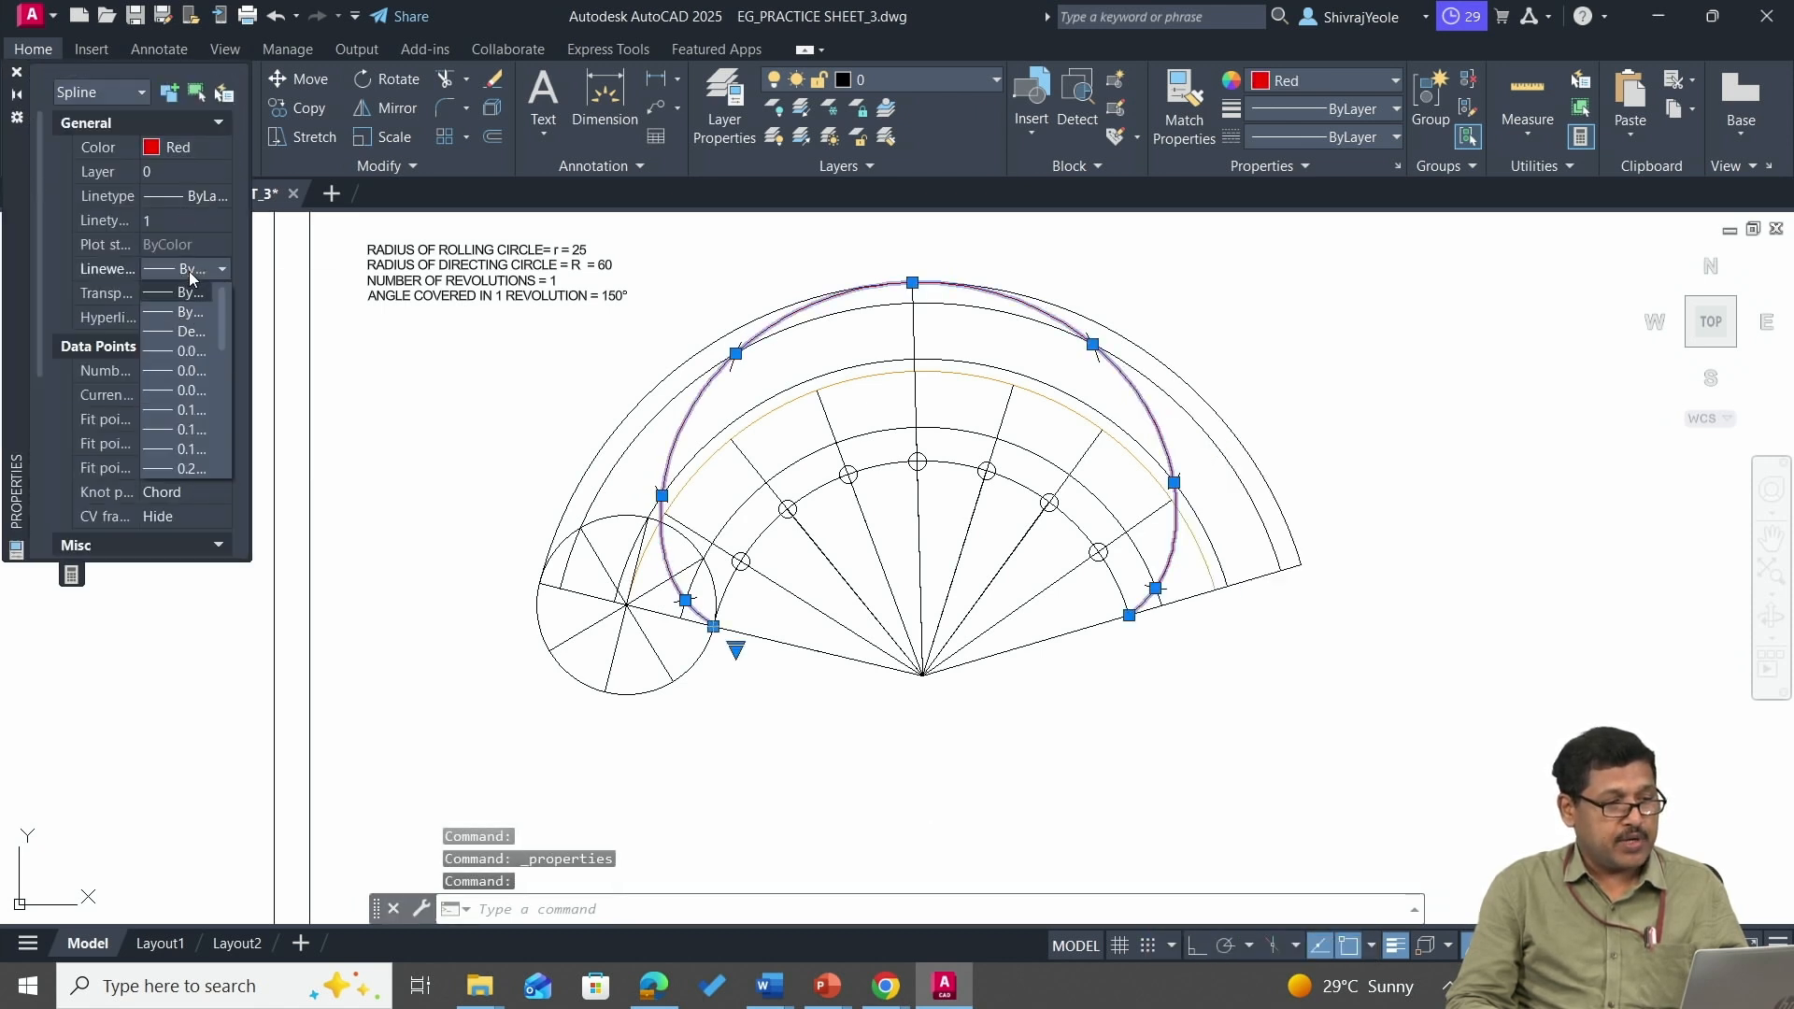
click(188, 368)
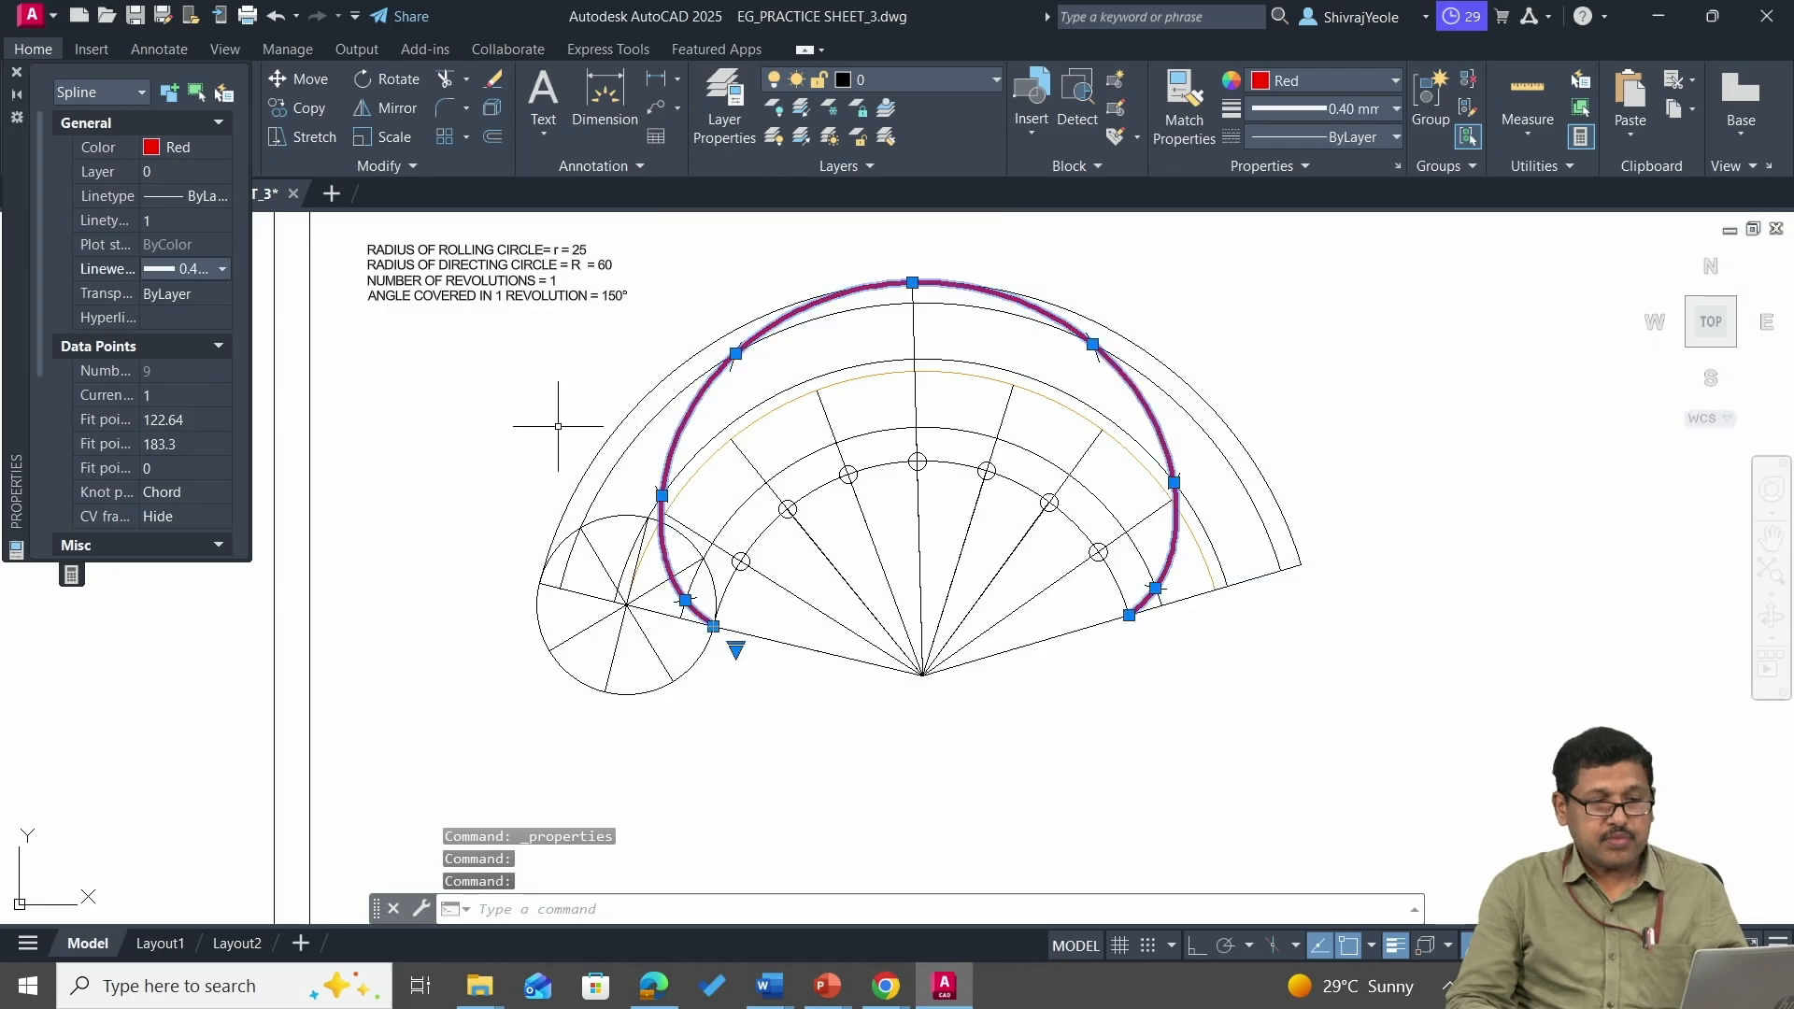
key(Escape)
scroll(1019, 398, up, 2)
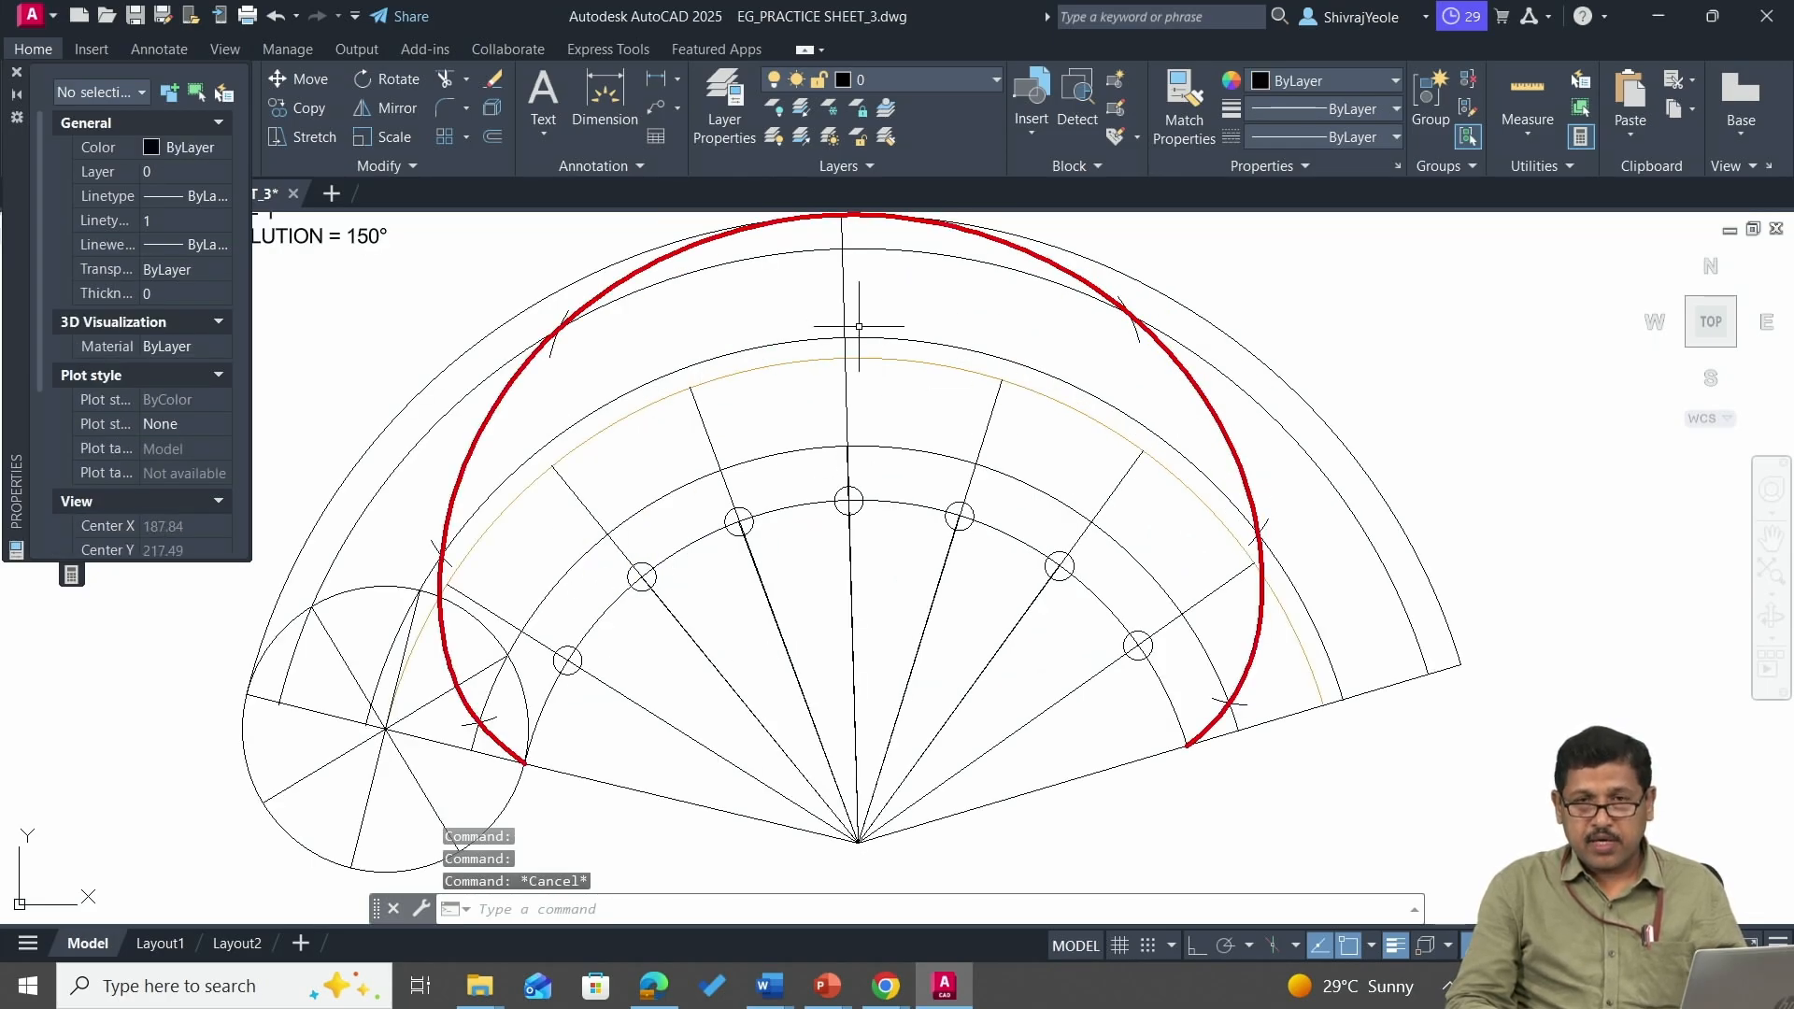
scroll(858, 326, down, 2)
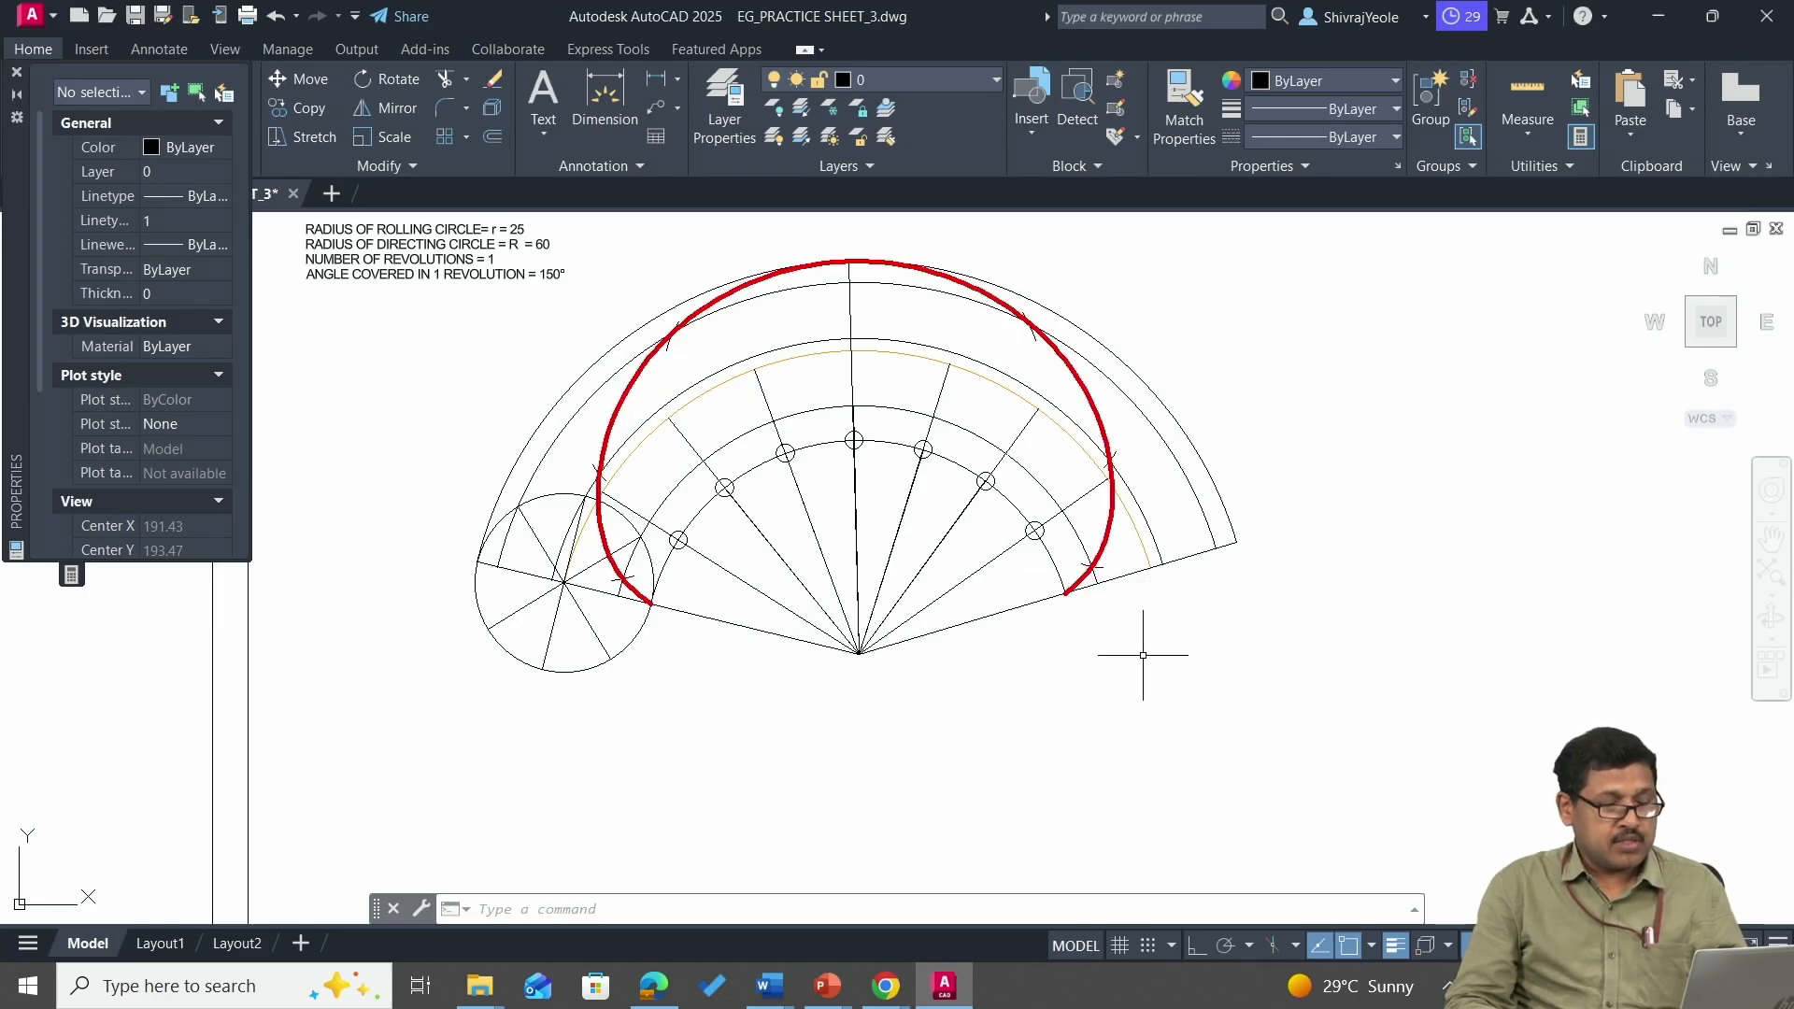
Check the tangent-point distances in the PowerPoint problem statement, then return to the AutoCAD drawing and examine the finished curve.
click(972, 904)
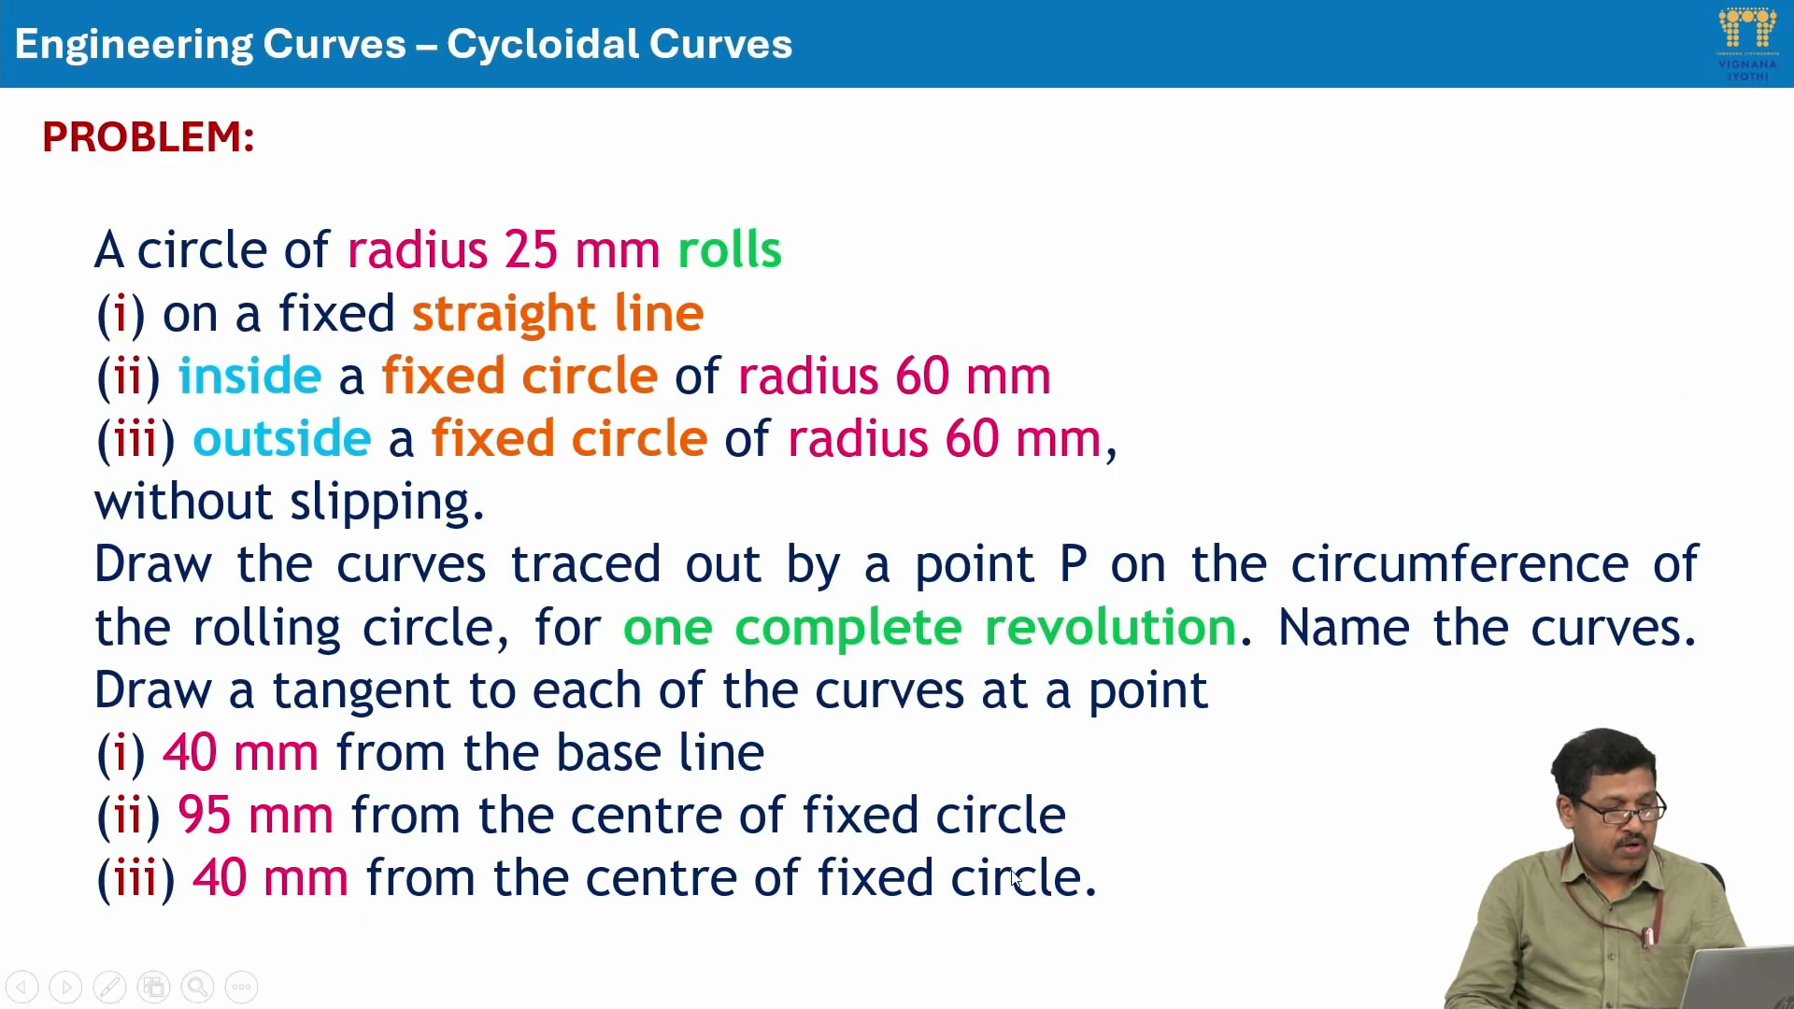
key(alt+Tab)
key(Tab)
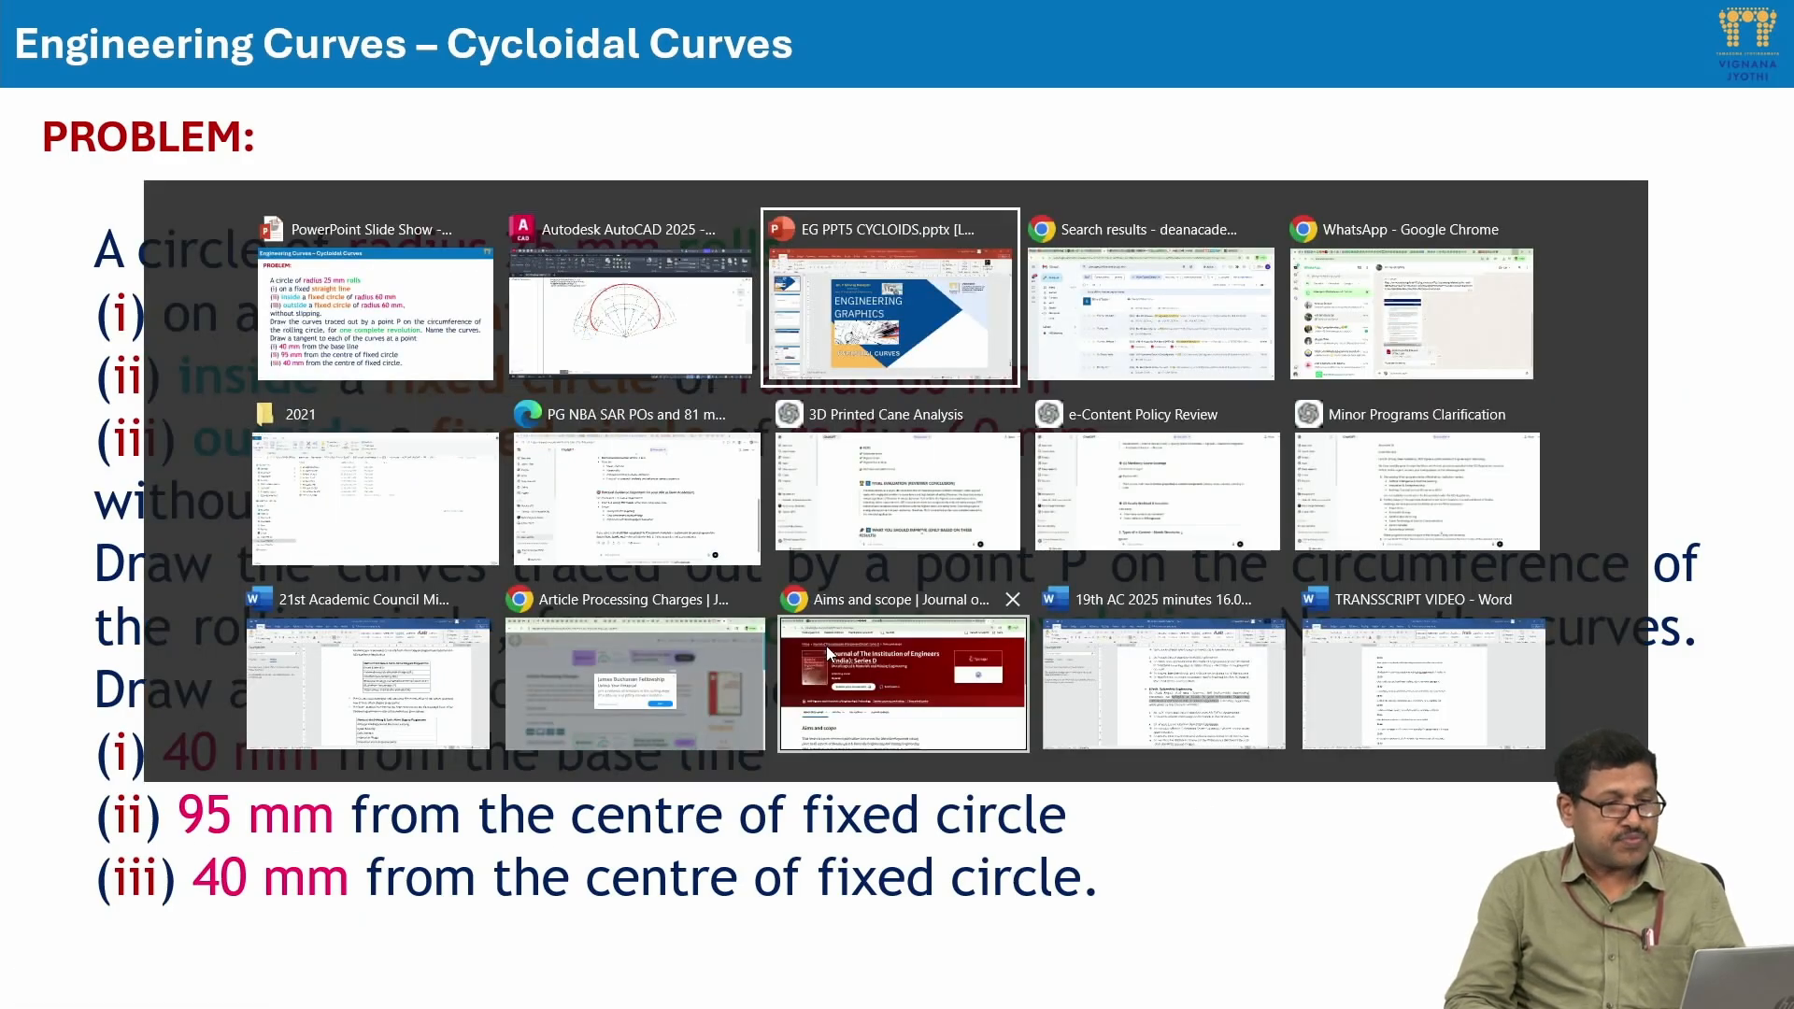
click(601, 304)
scroll(734, 560, up, 3)
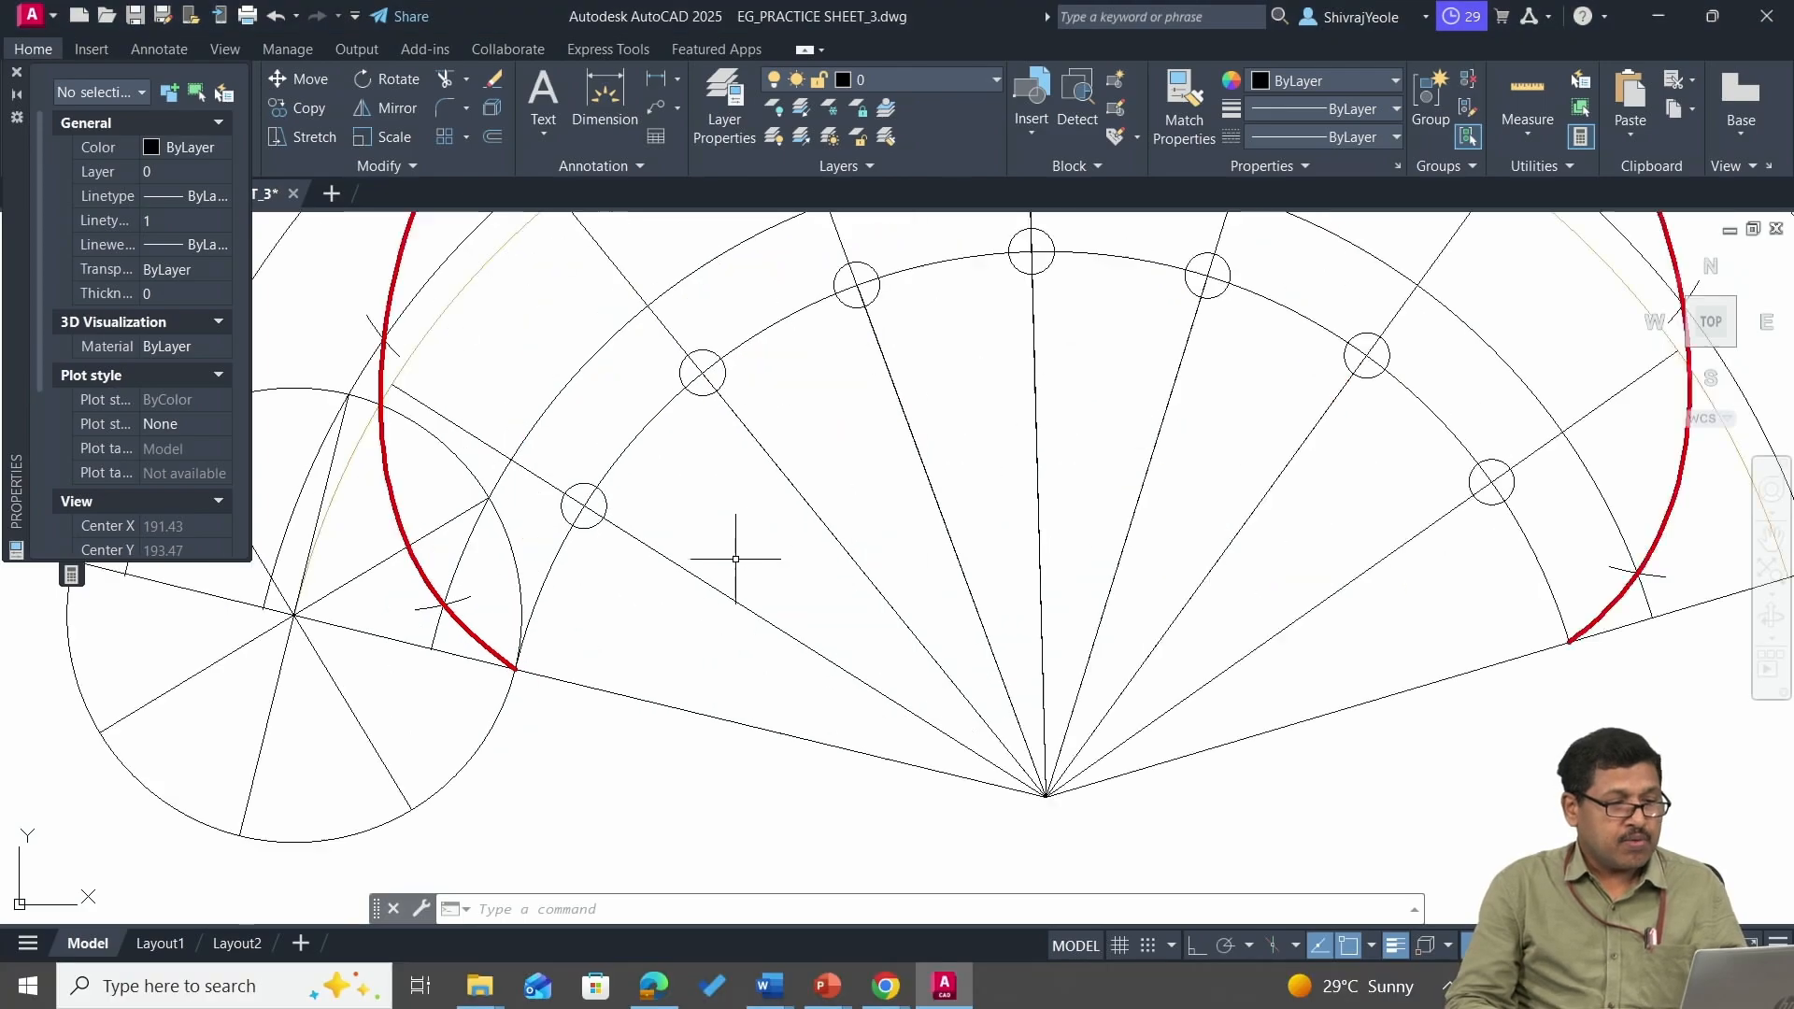
scroll(801, 507, down, 2)
scroll(1012, 430, down, 2)
scroll(1065, 594, up, 2)
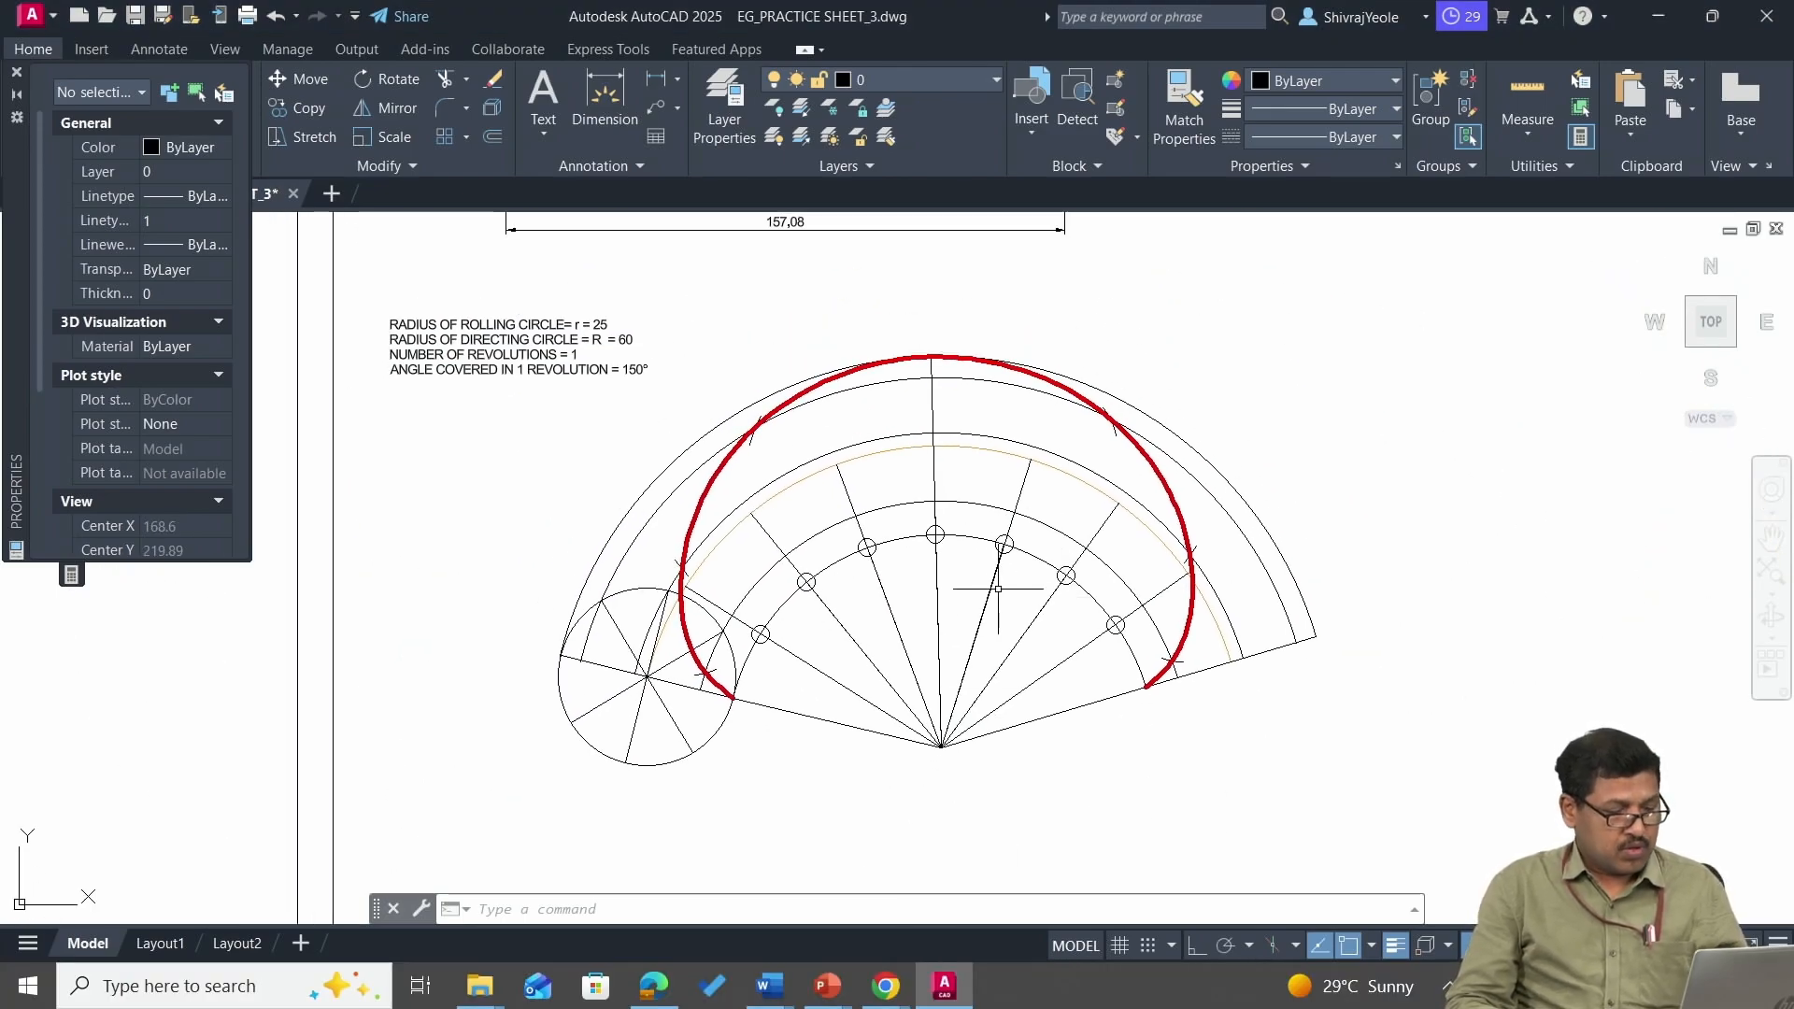
scroll(1031, 425, up, 2)
scroll(1028, 437, down, 2)
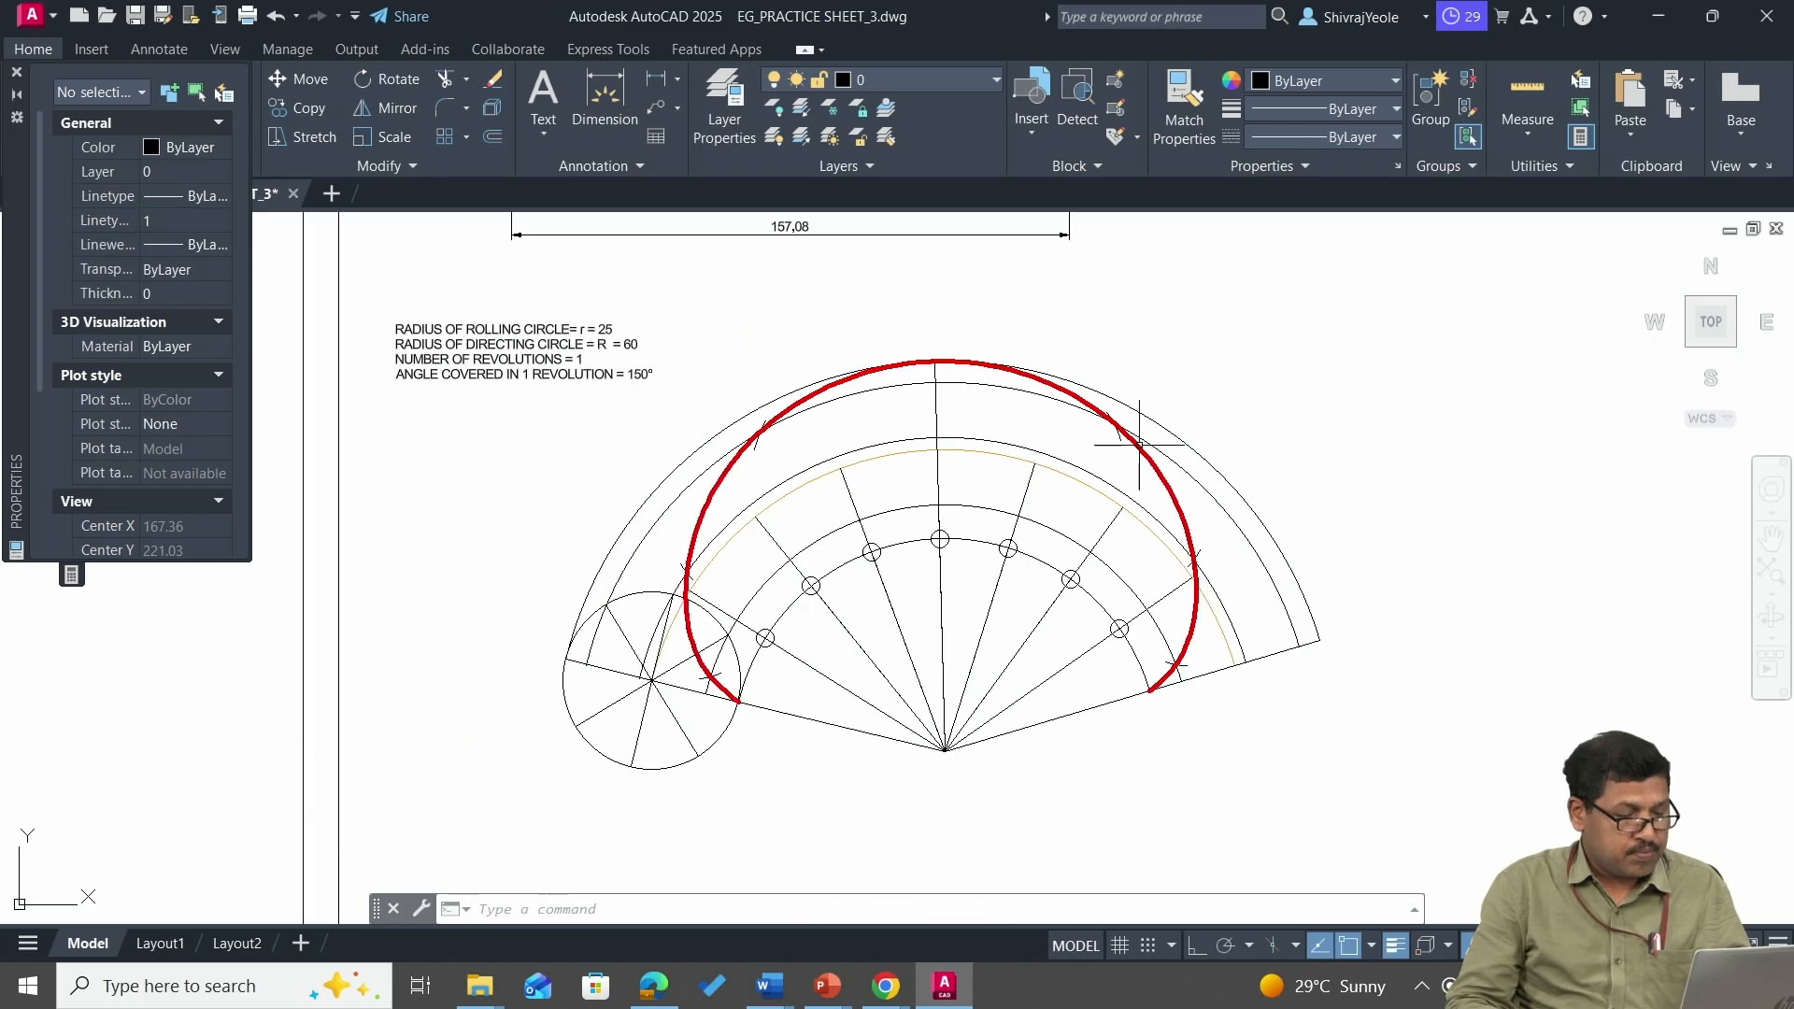
text(A)
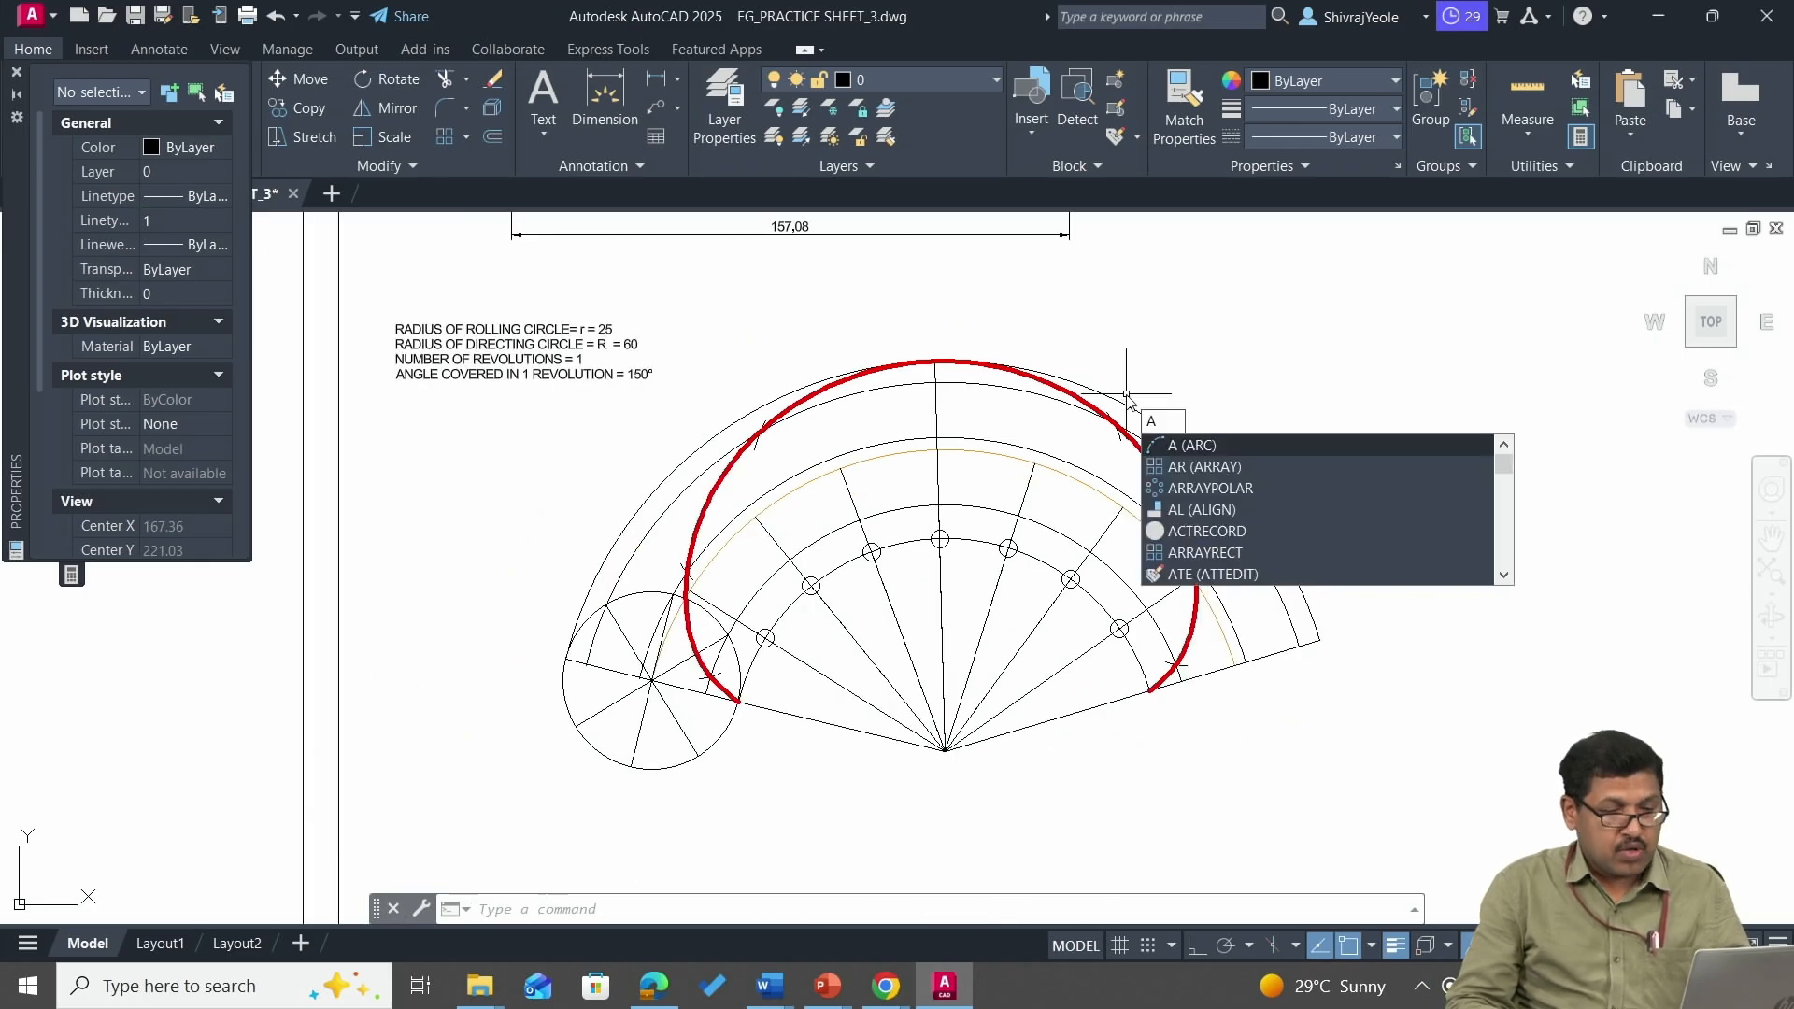
key(Return)
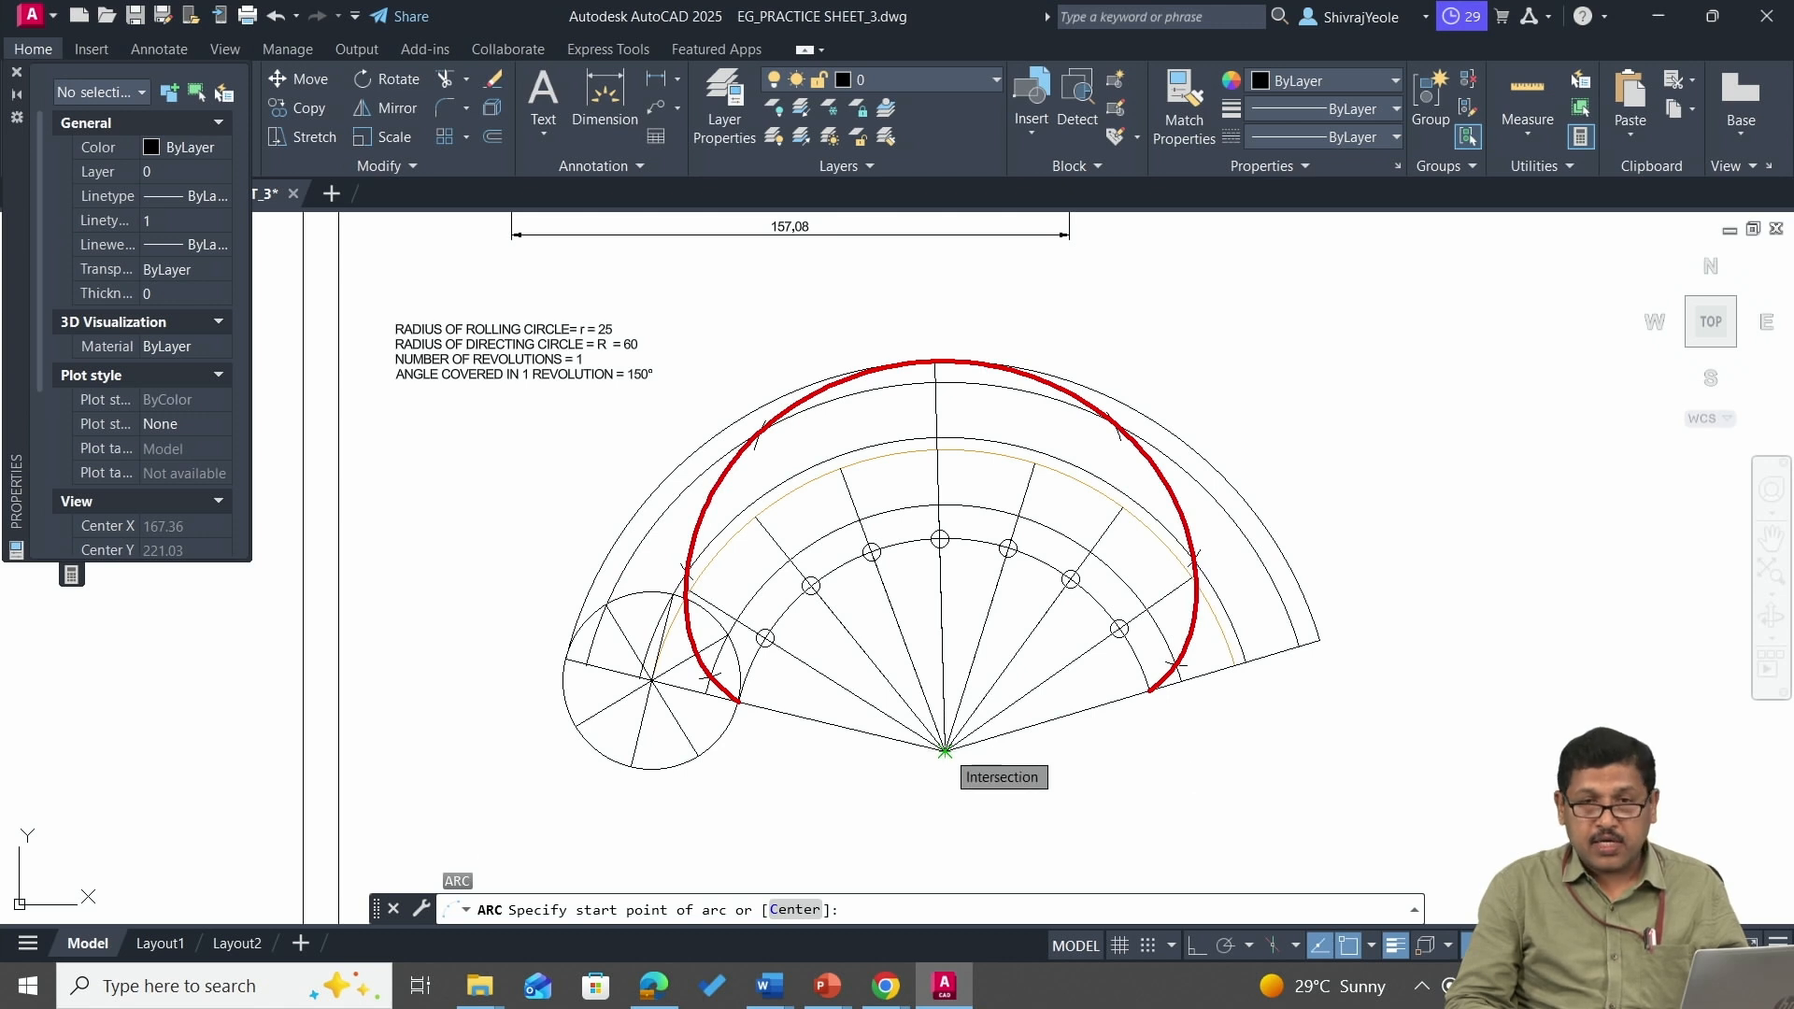
click(944, 750)
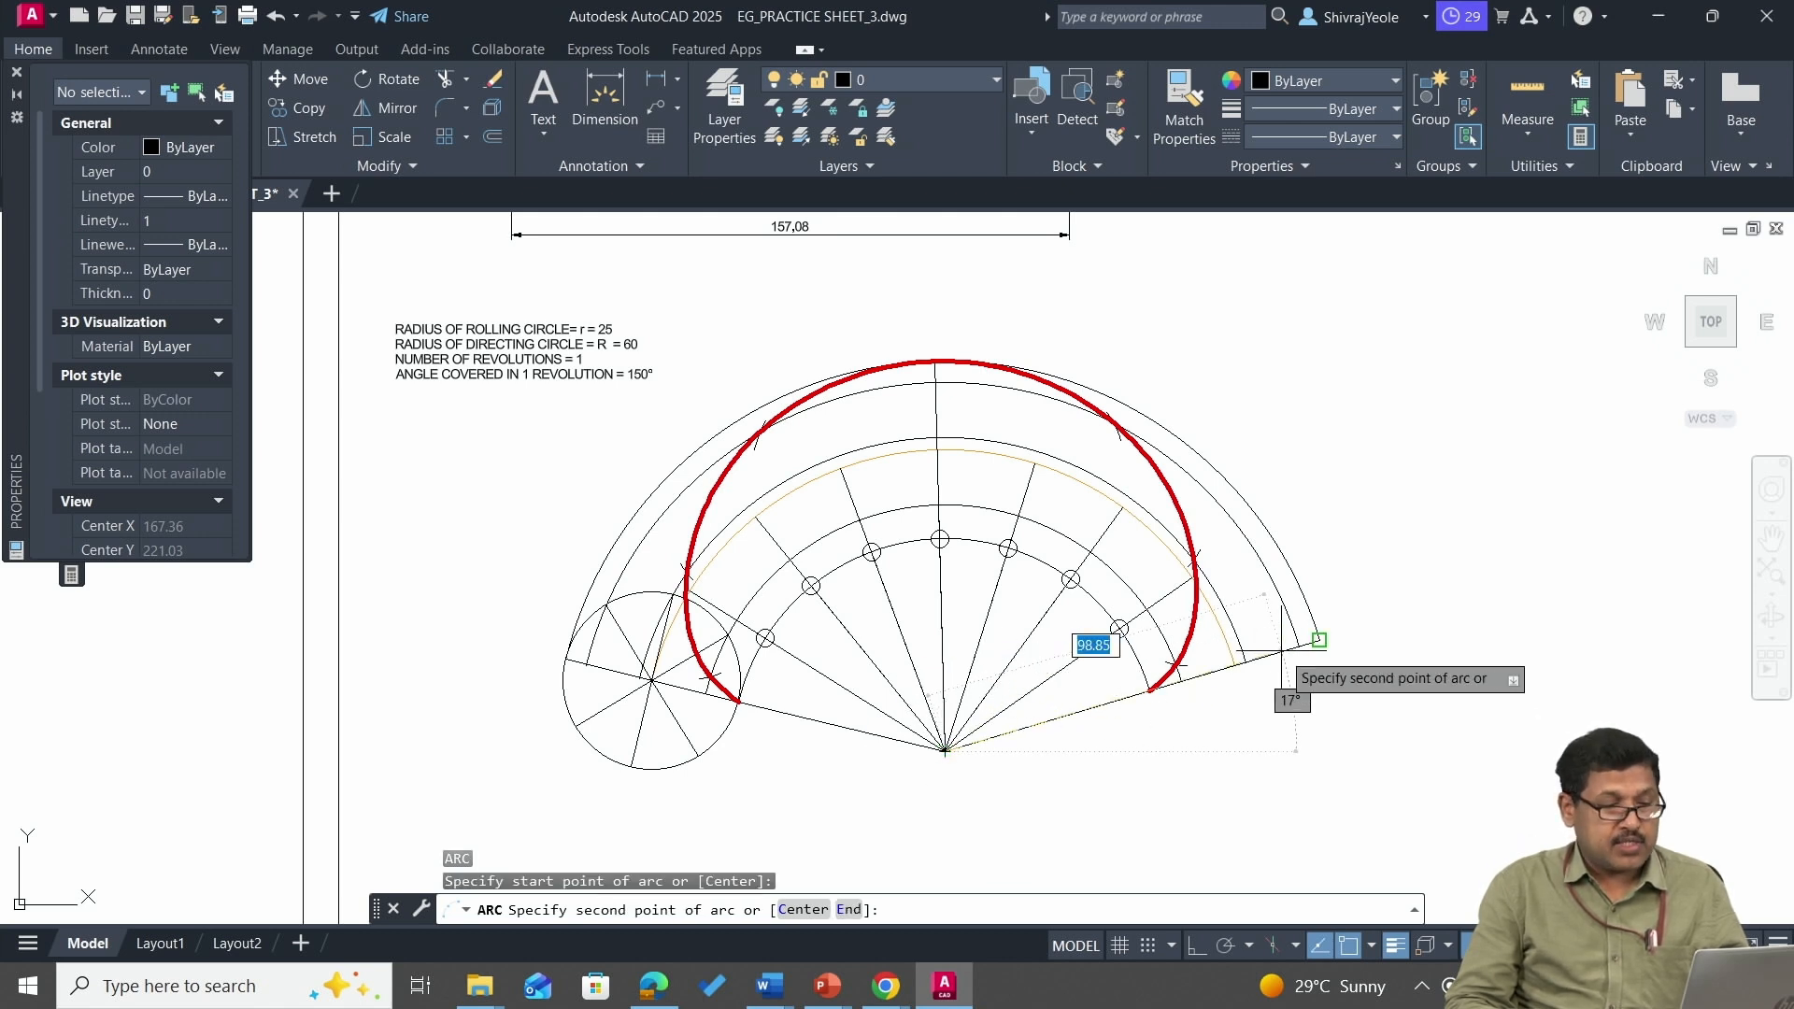
key(Escape)
Draw a 95 mm radius arc centered on the directing arc's center, sweeping across both sides of the red curve.
text(A)
key(Return)
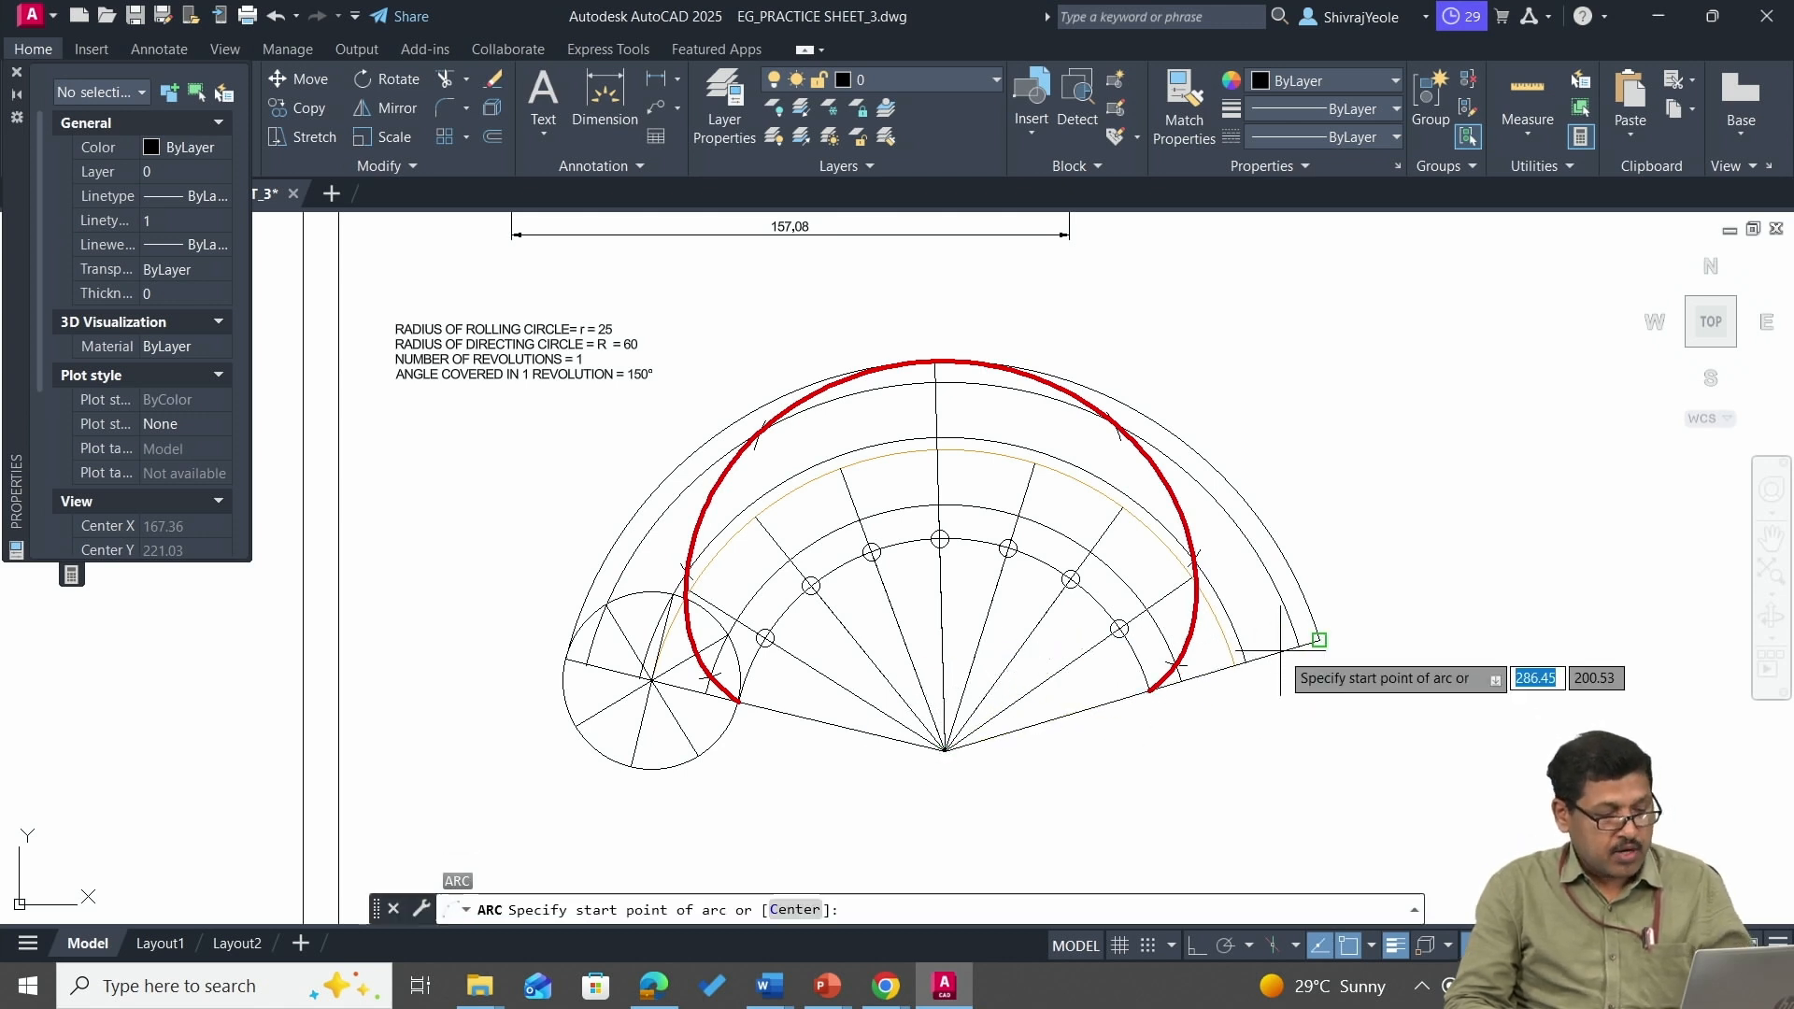
text(C)
key(Return)
click(944, 750)
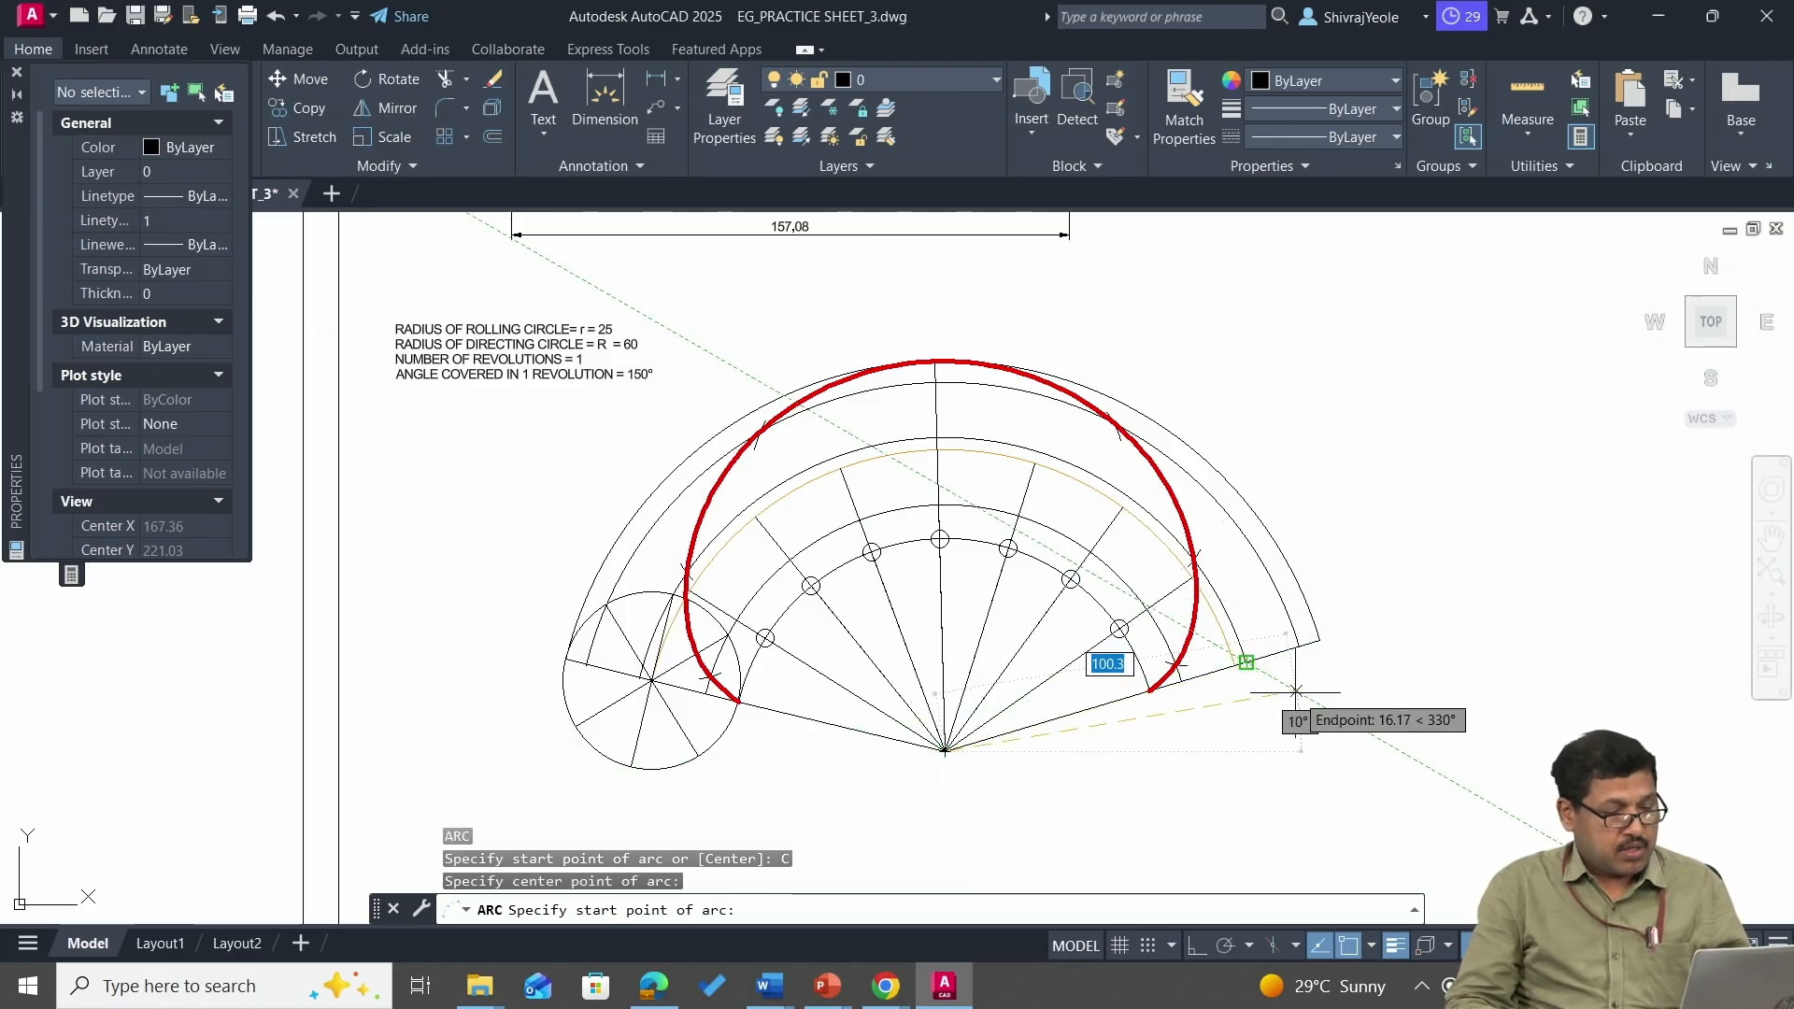
click(960, 1001)
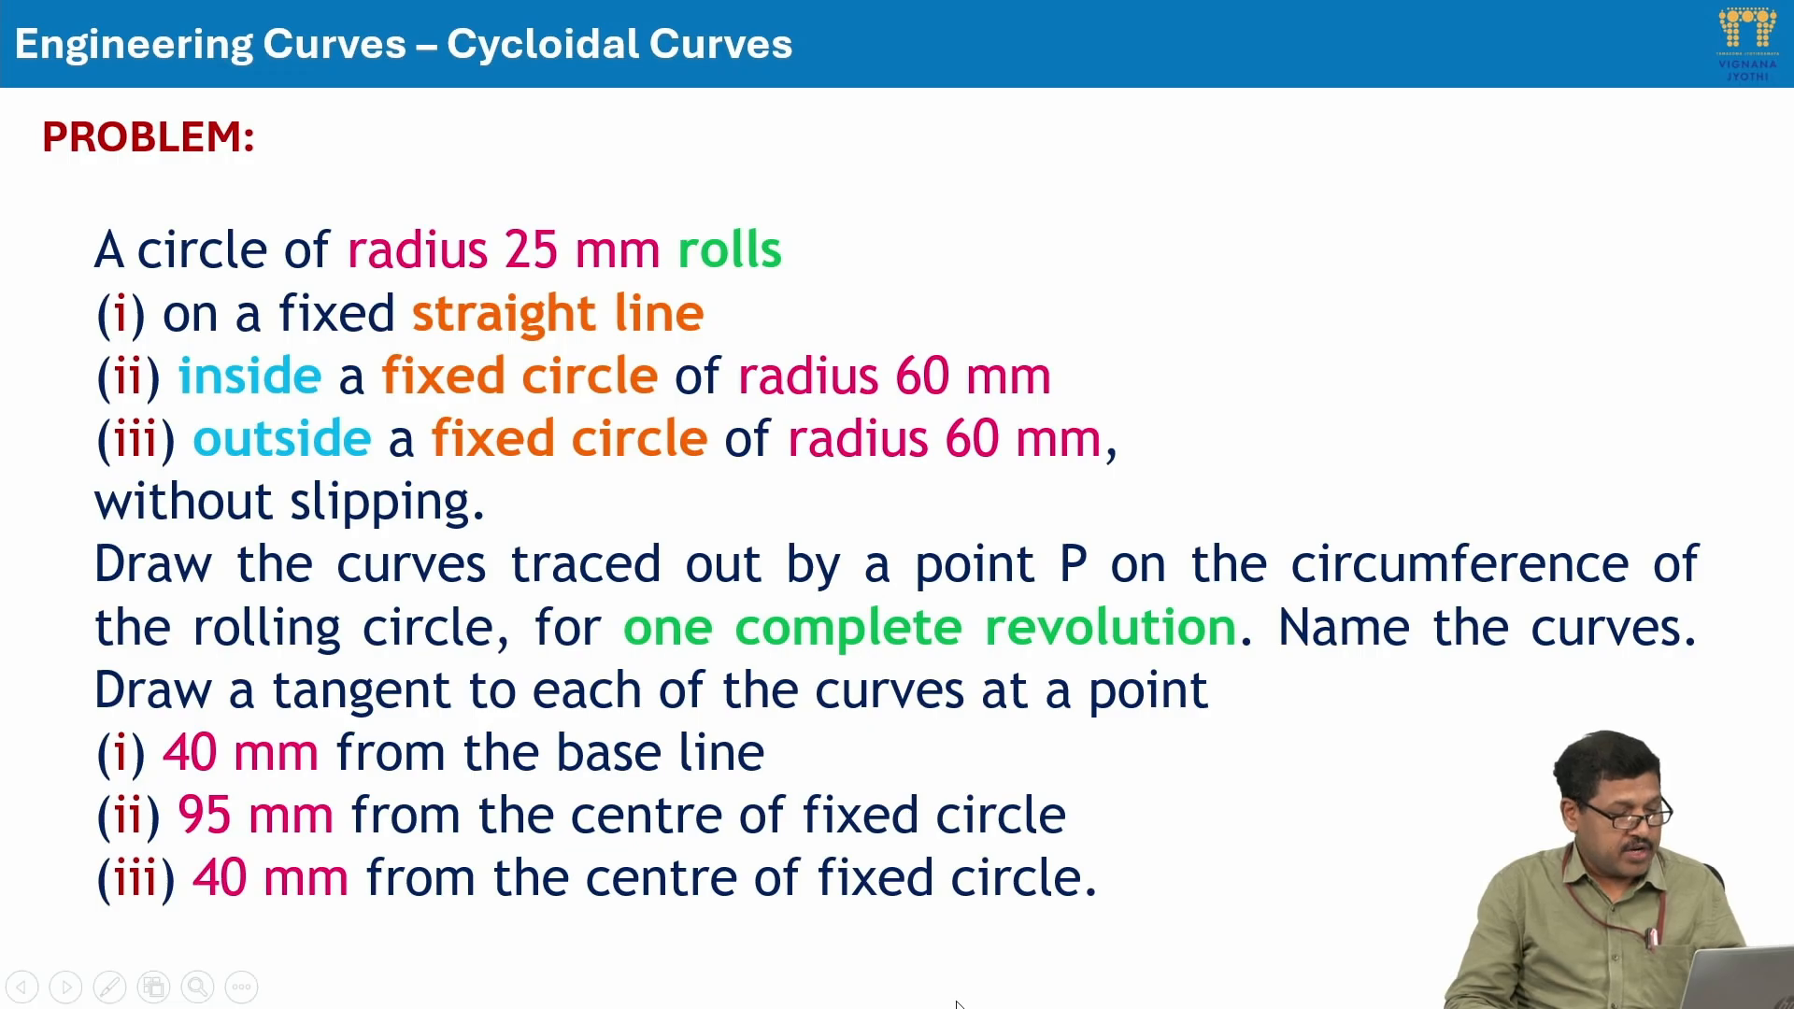
key(alt+Tab)
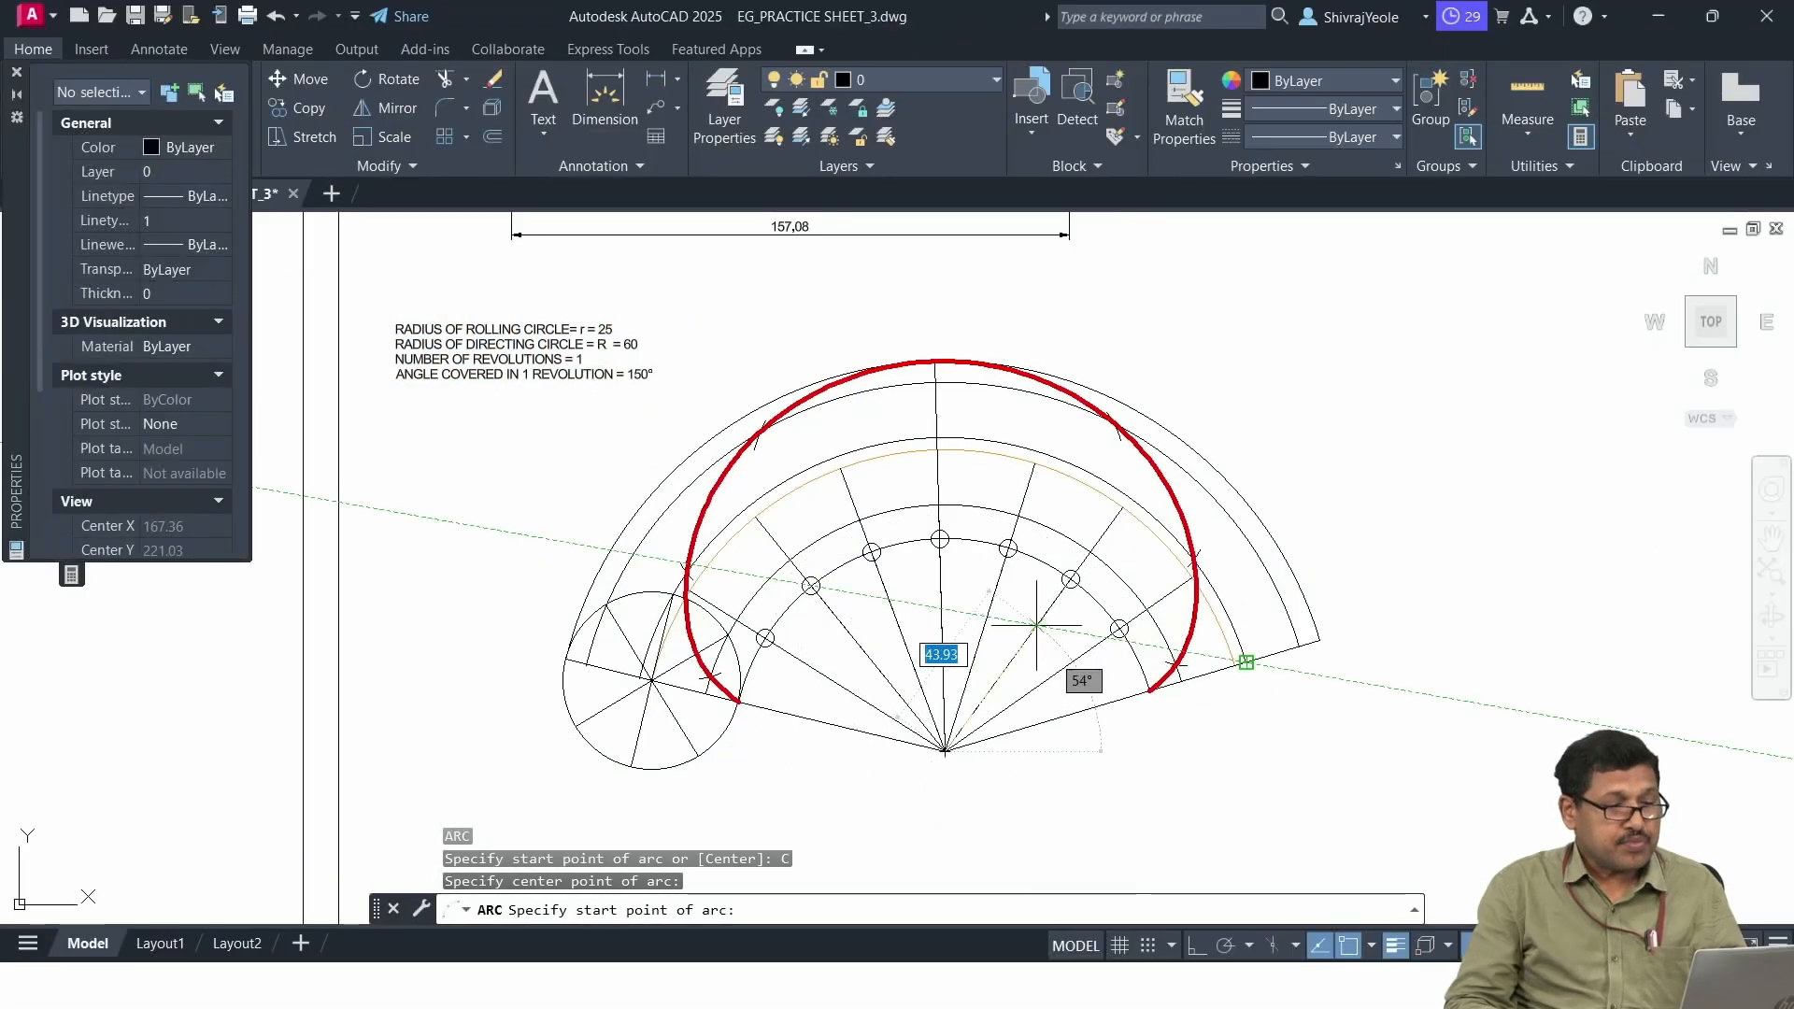
text(9)
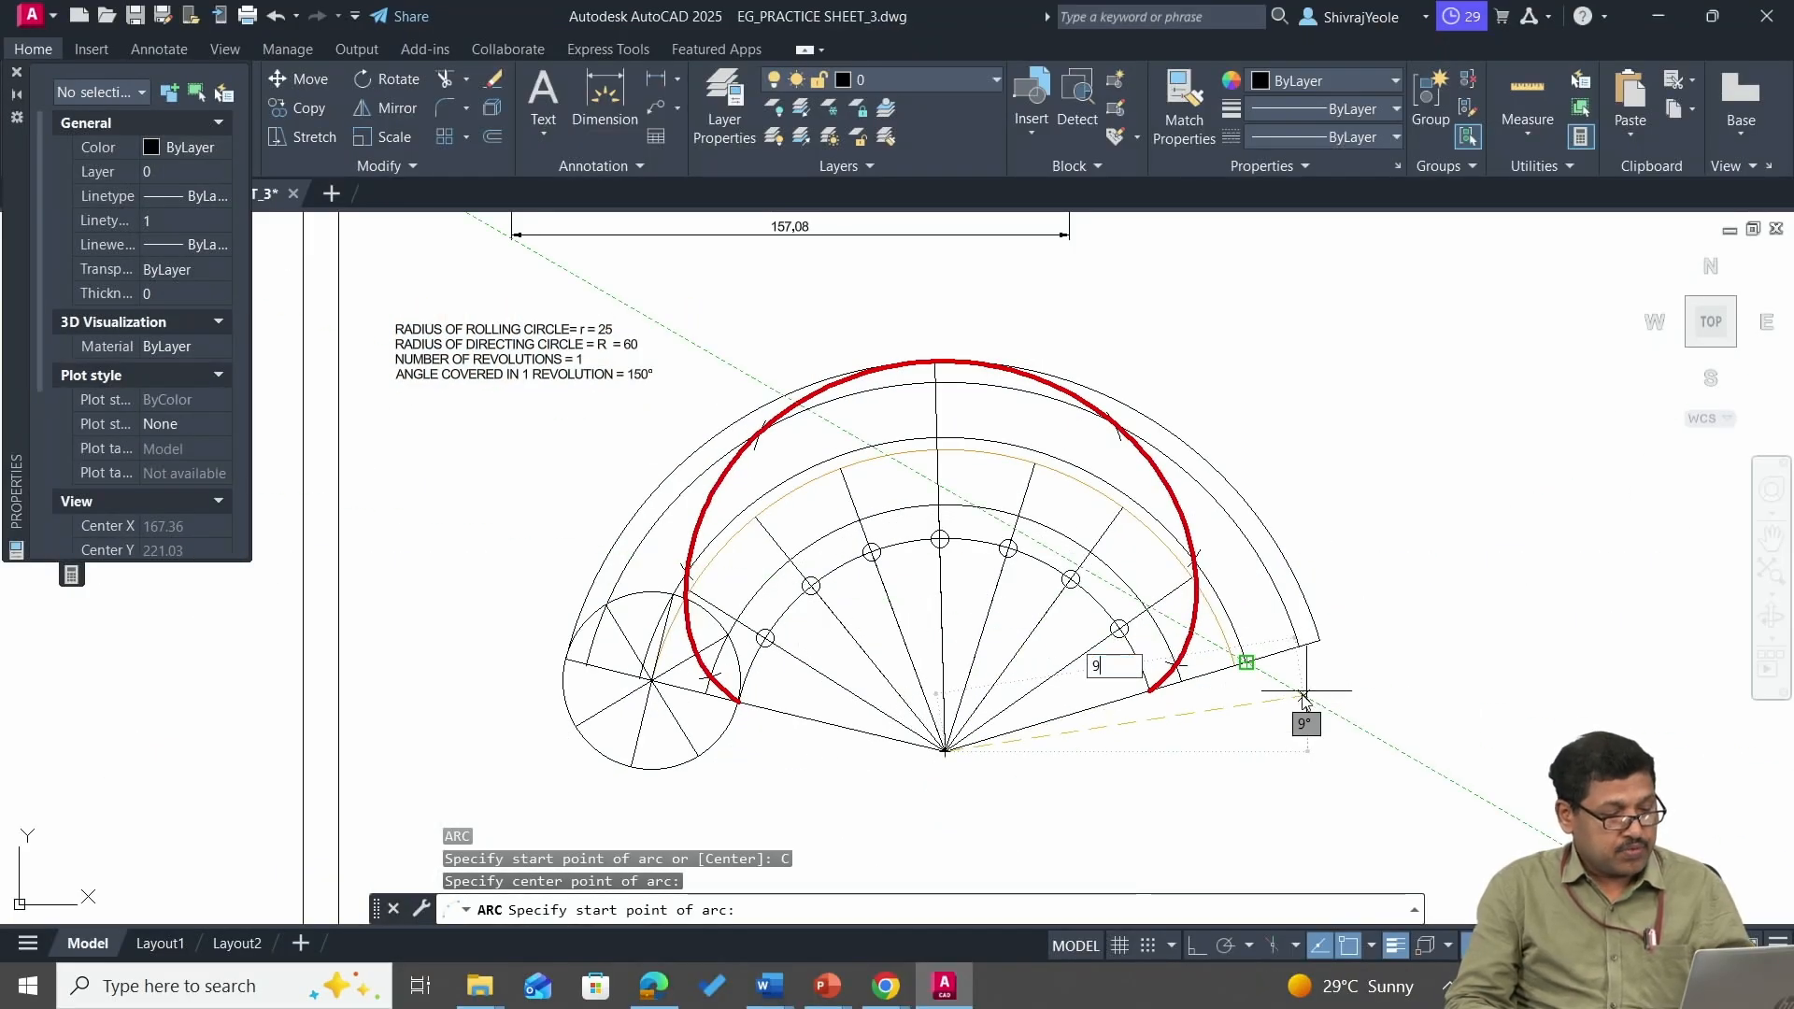
text(5)
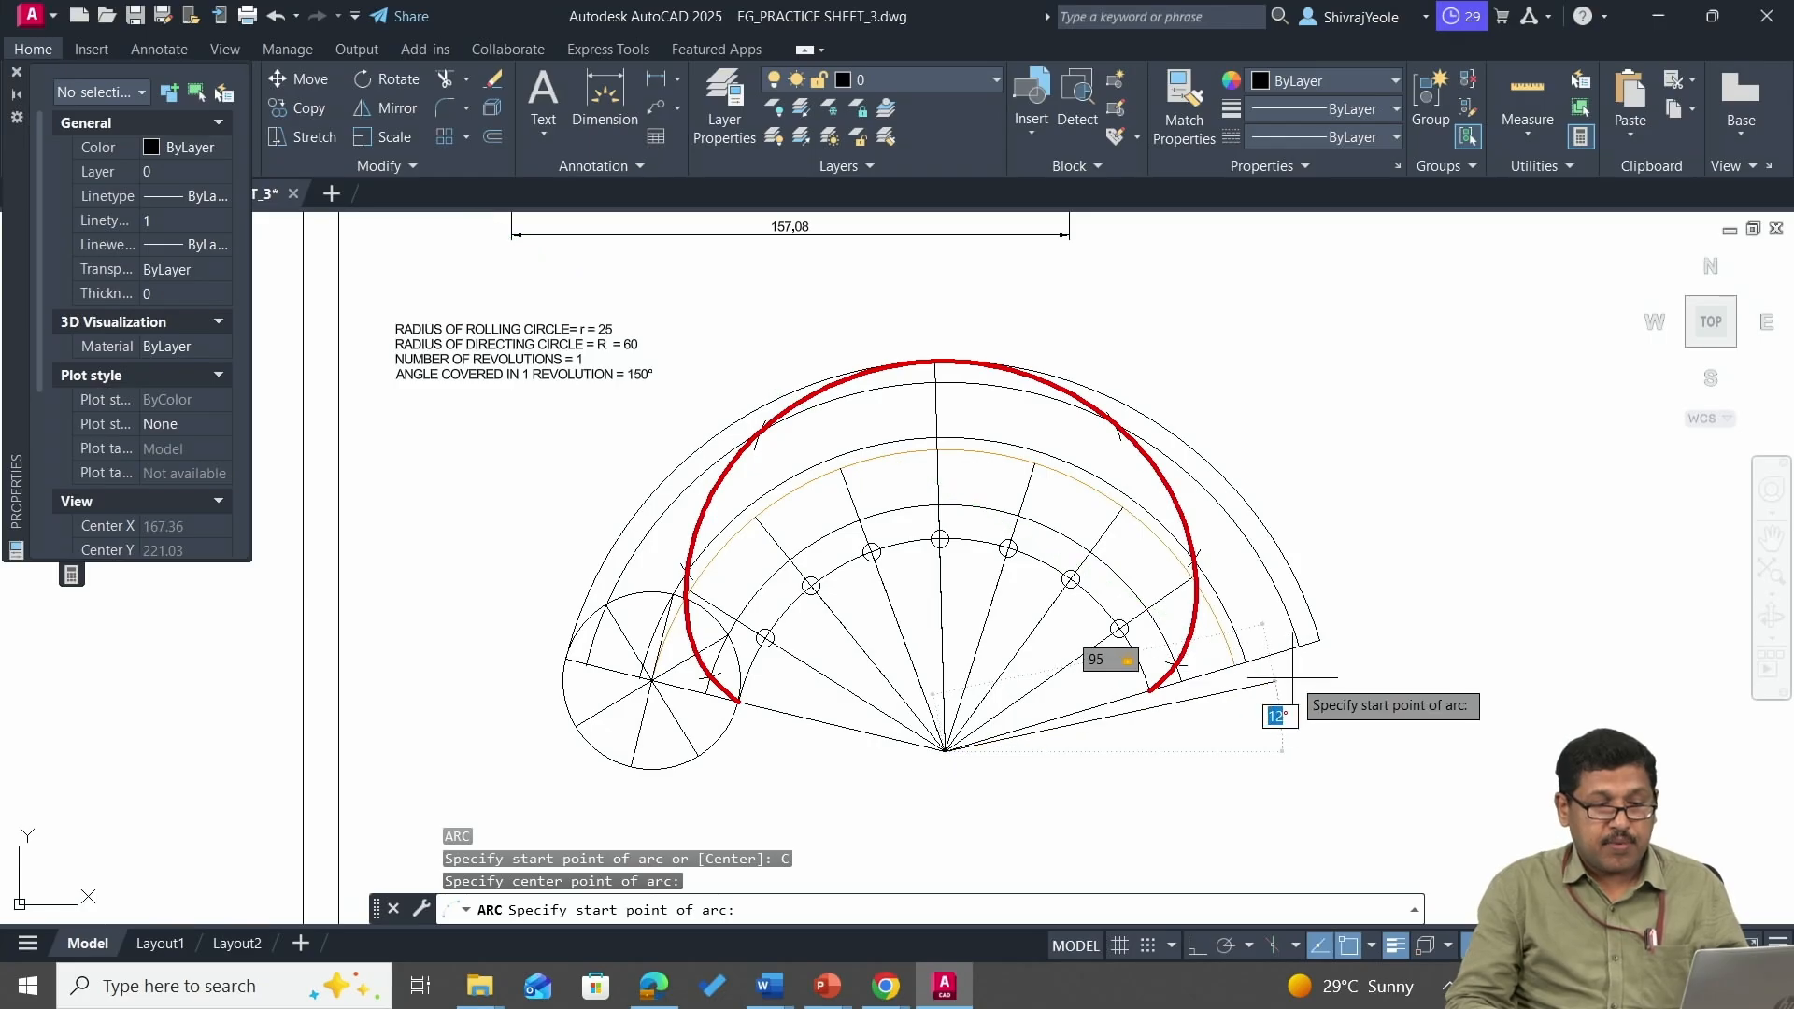
key(Return)
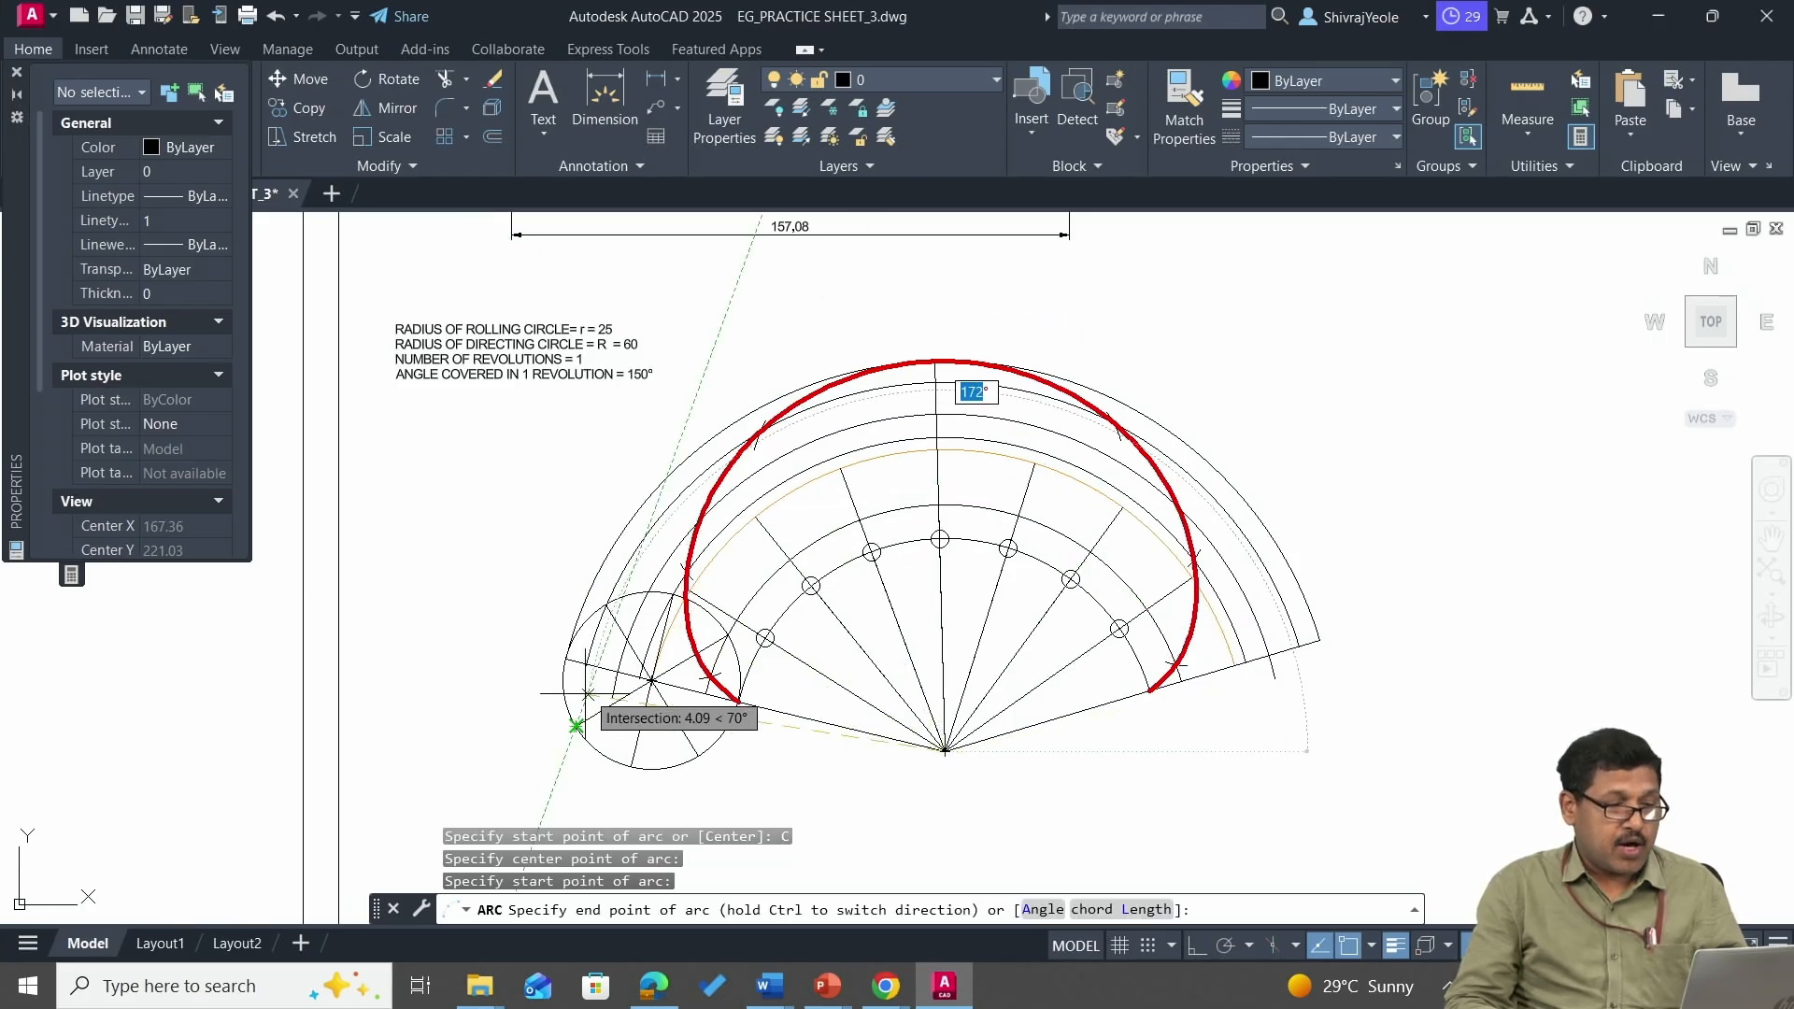
scroll(617, 645, up, 4)
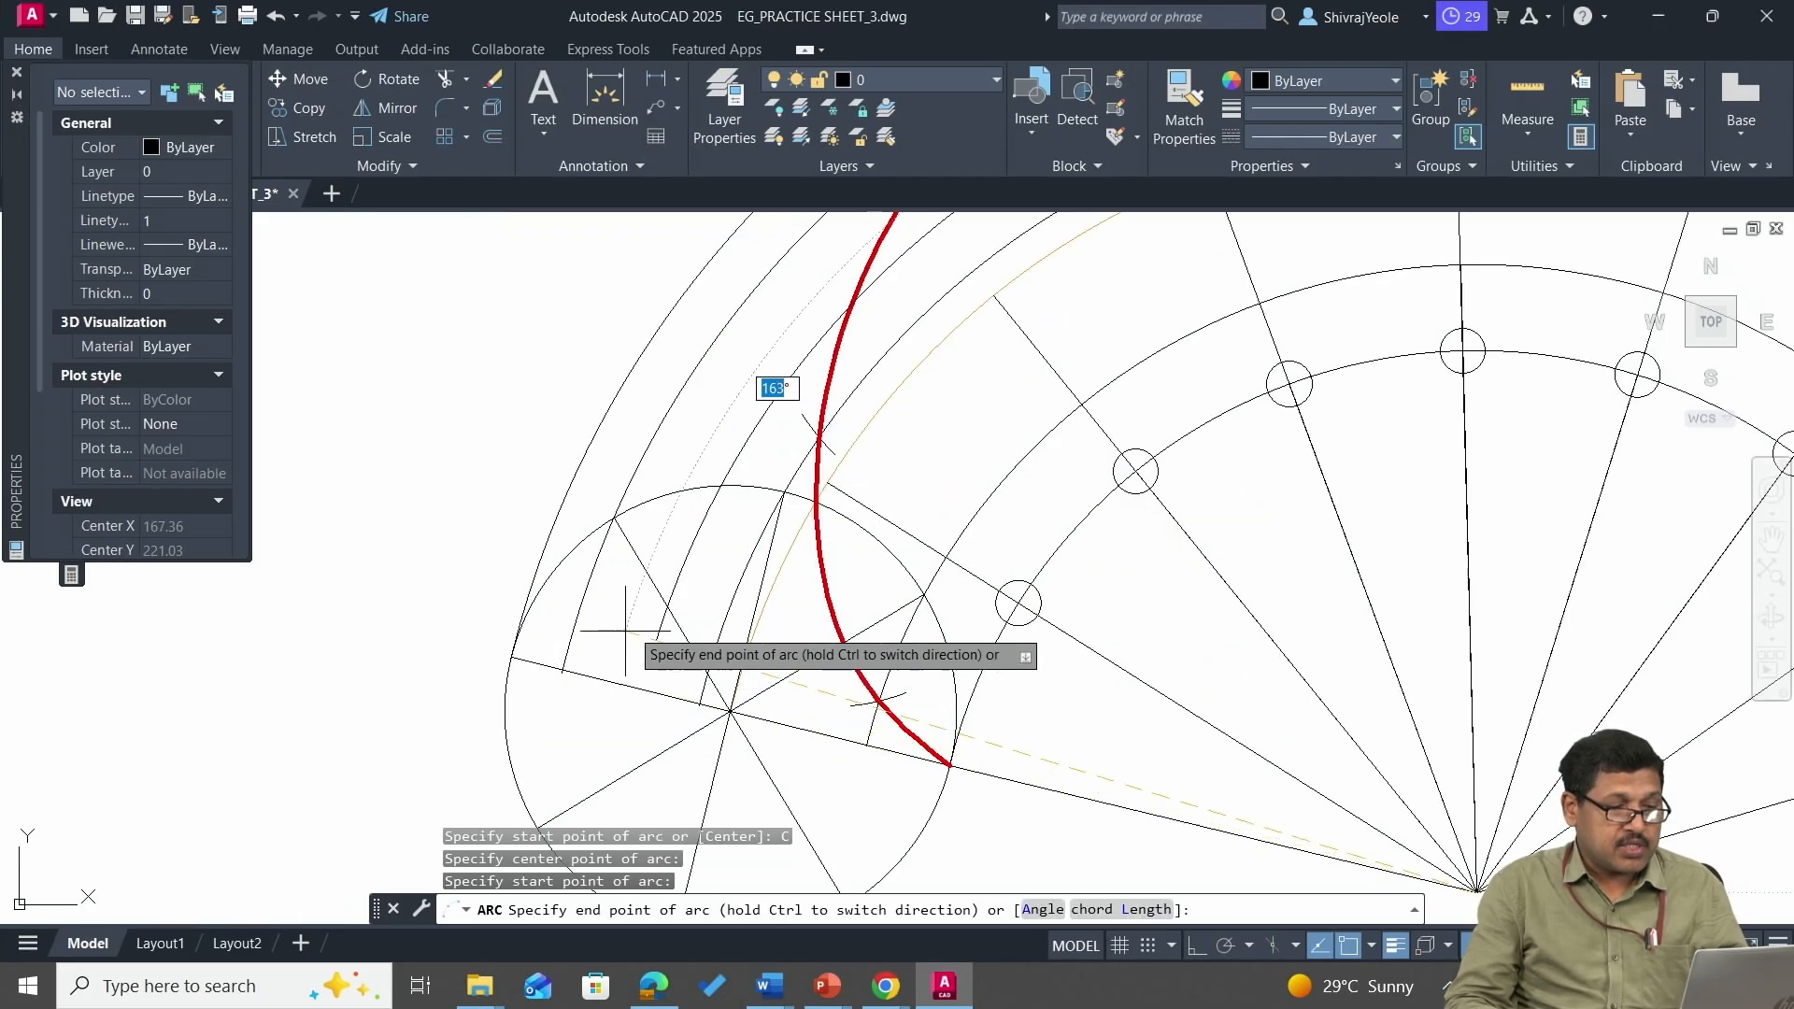
click(733, 409)
Set the color of the 95 mm radius arc to Green and clear the selection.
scroll(961, 431, down, 5)
mouse_move(1096, 392)
middle_down()
mouse_move(1096, 421)
mouse_move(773, 594)
middle_up()
scroll(773, 594, up, 2)
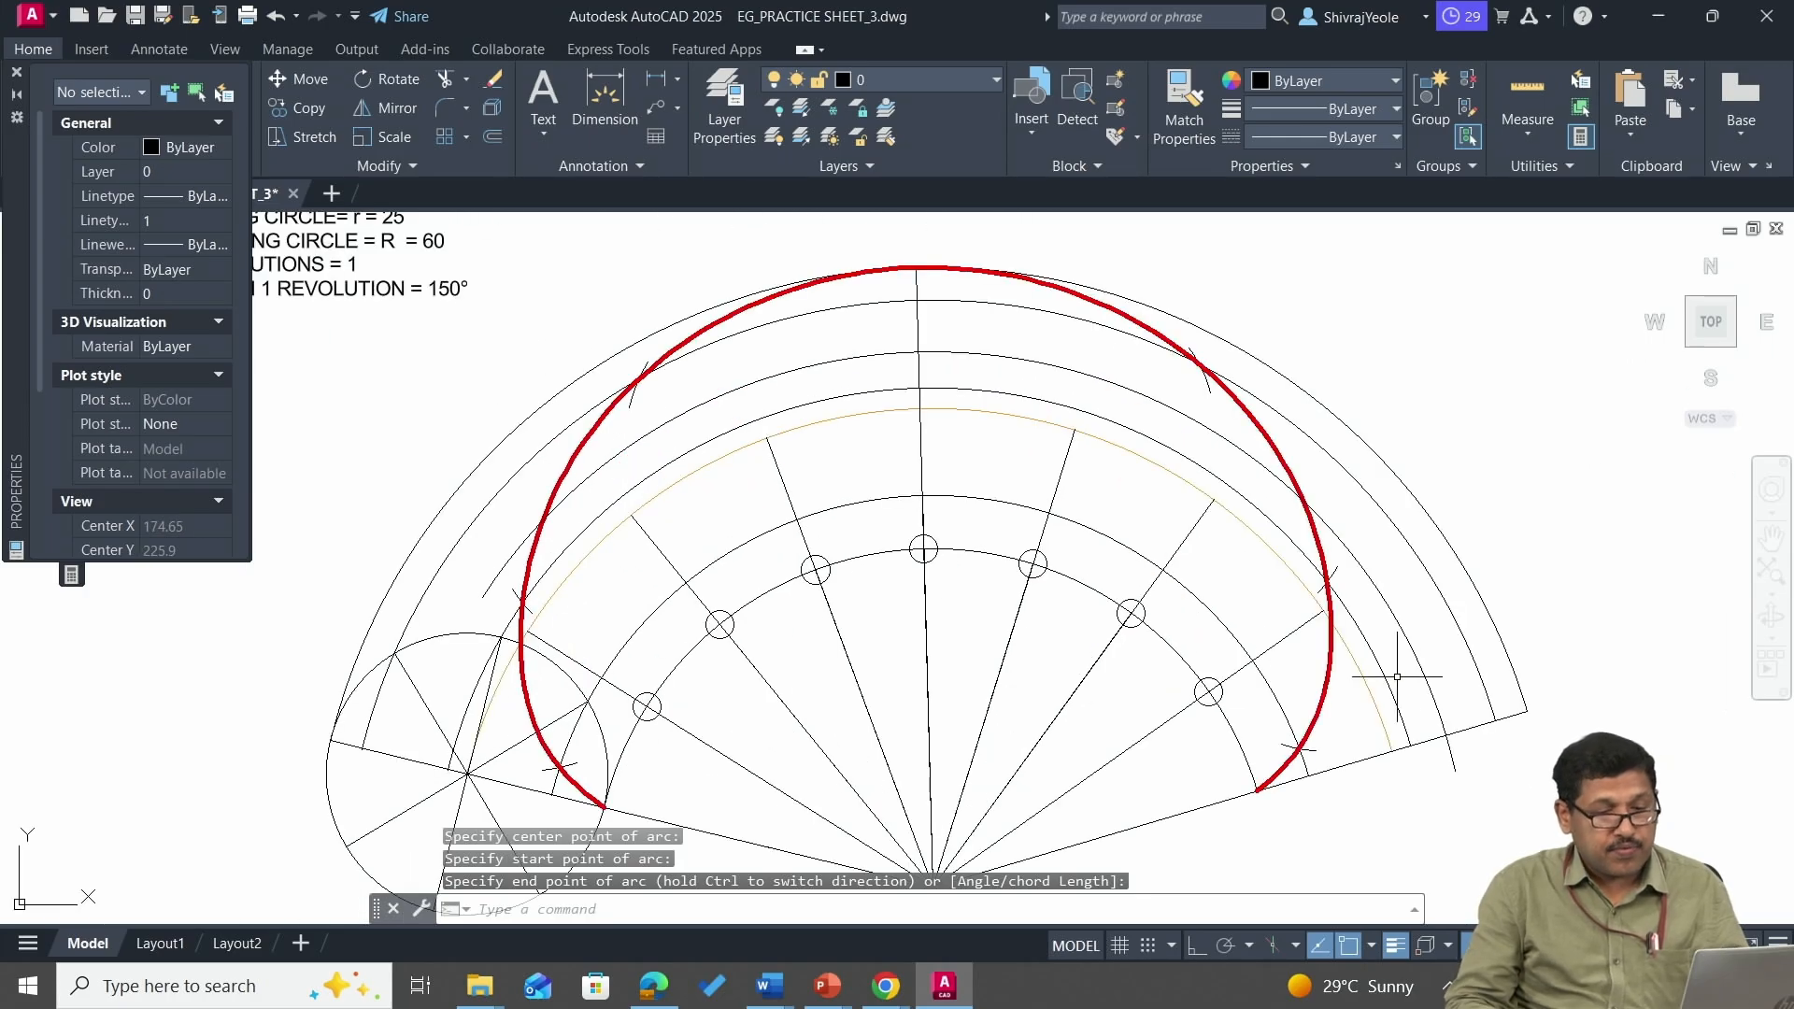
click(1407, 641)
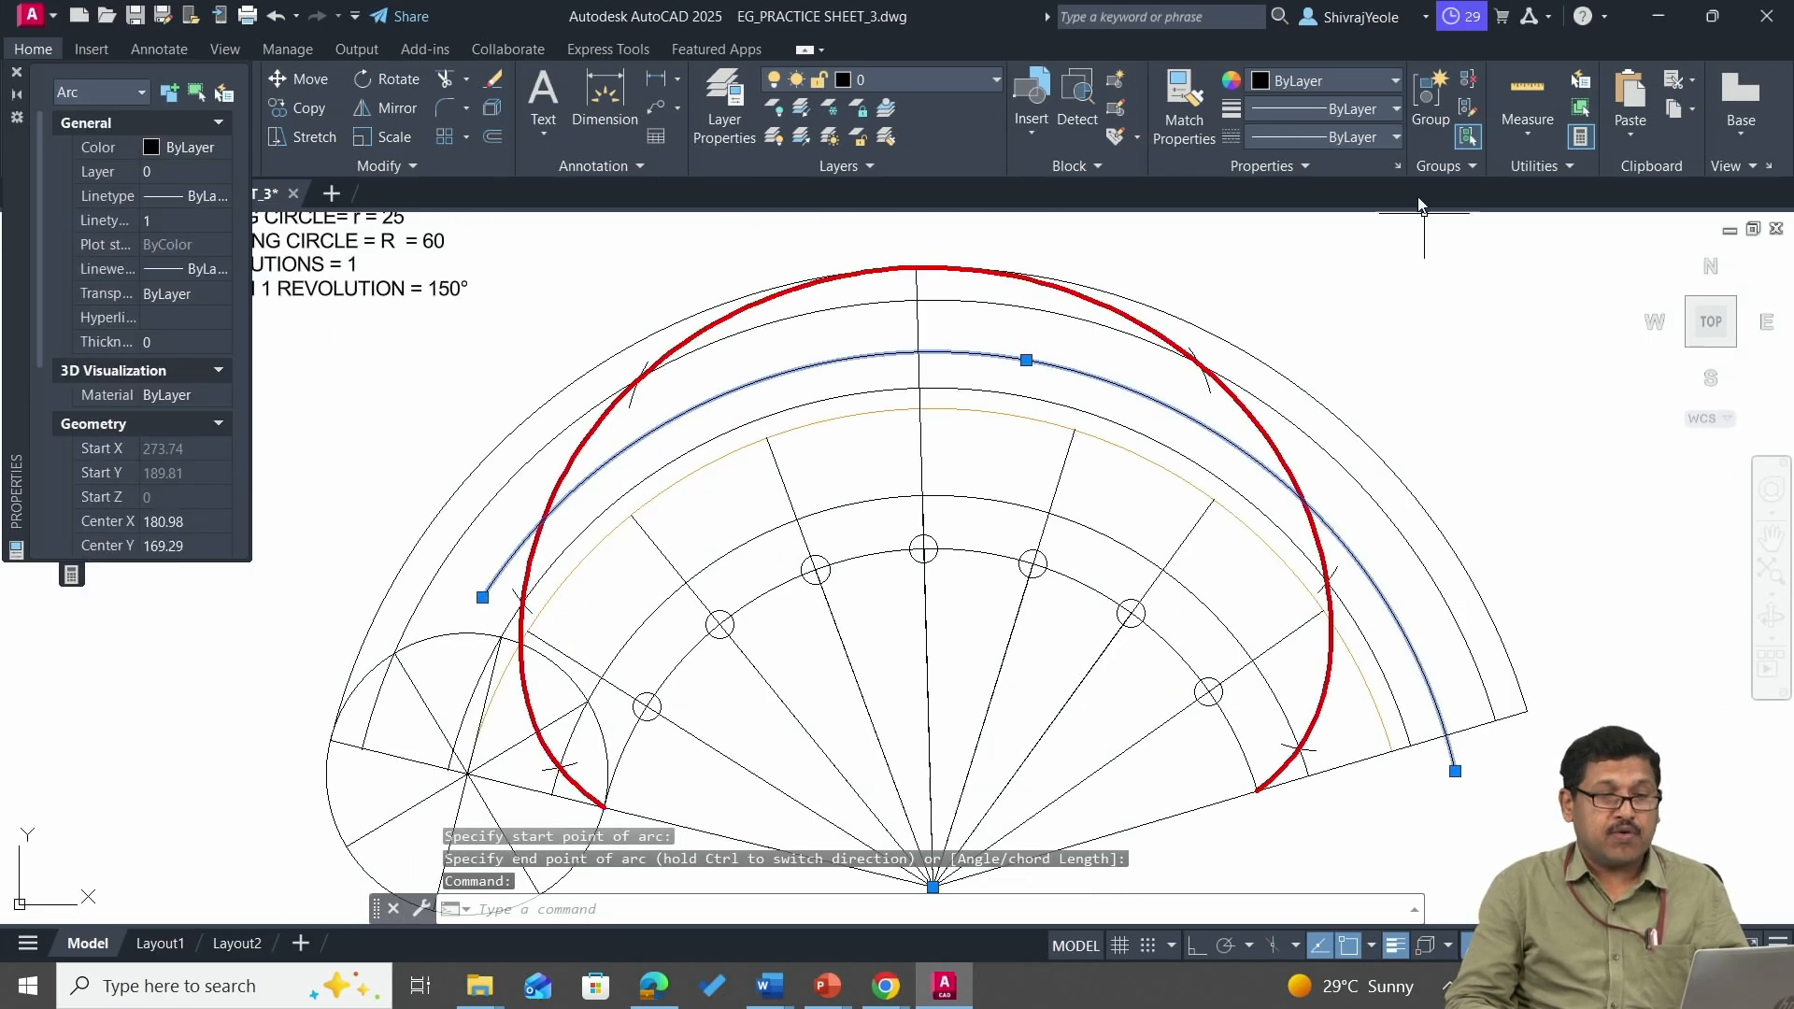
click(1351, 80)
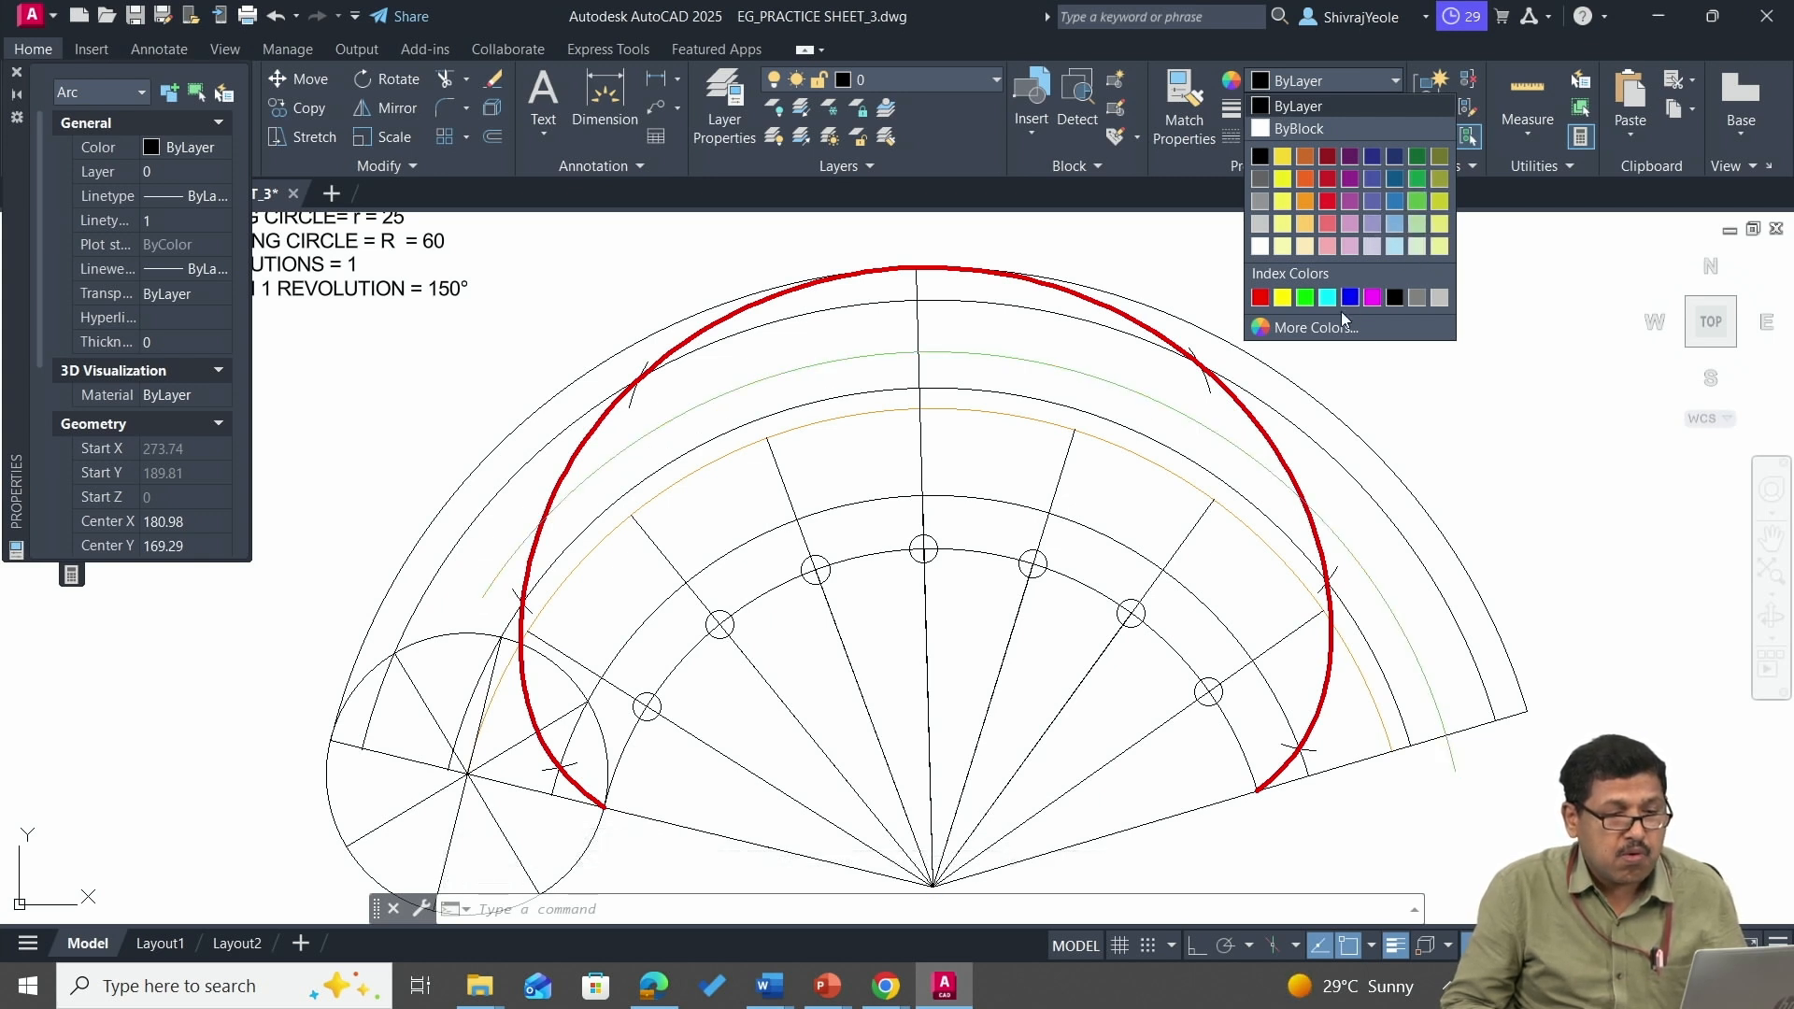
click(1304, 297)
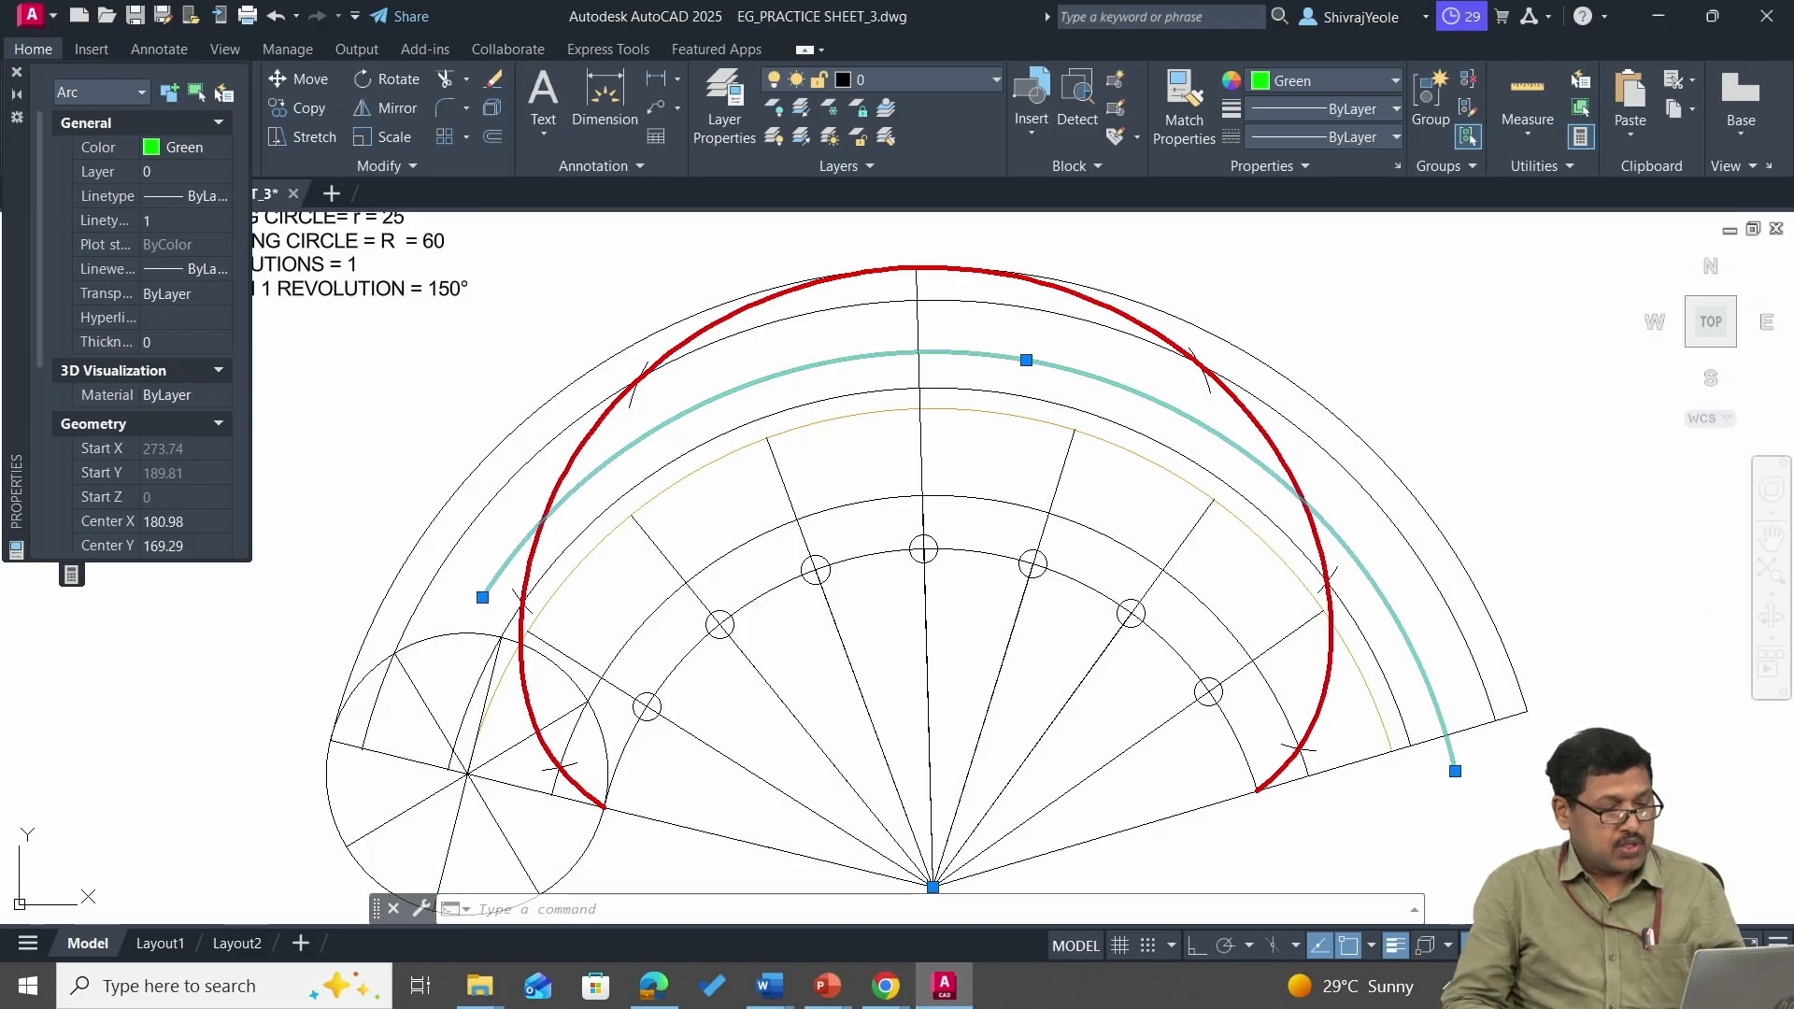
key(Escape)
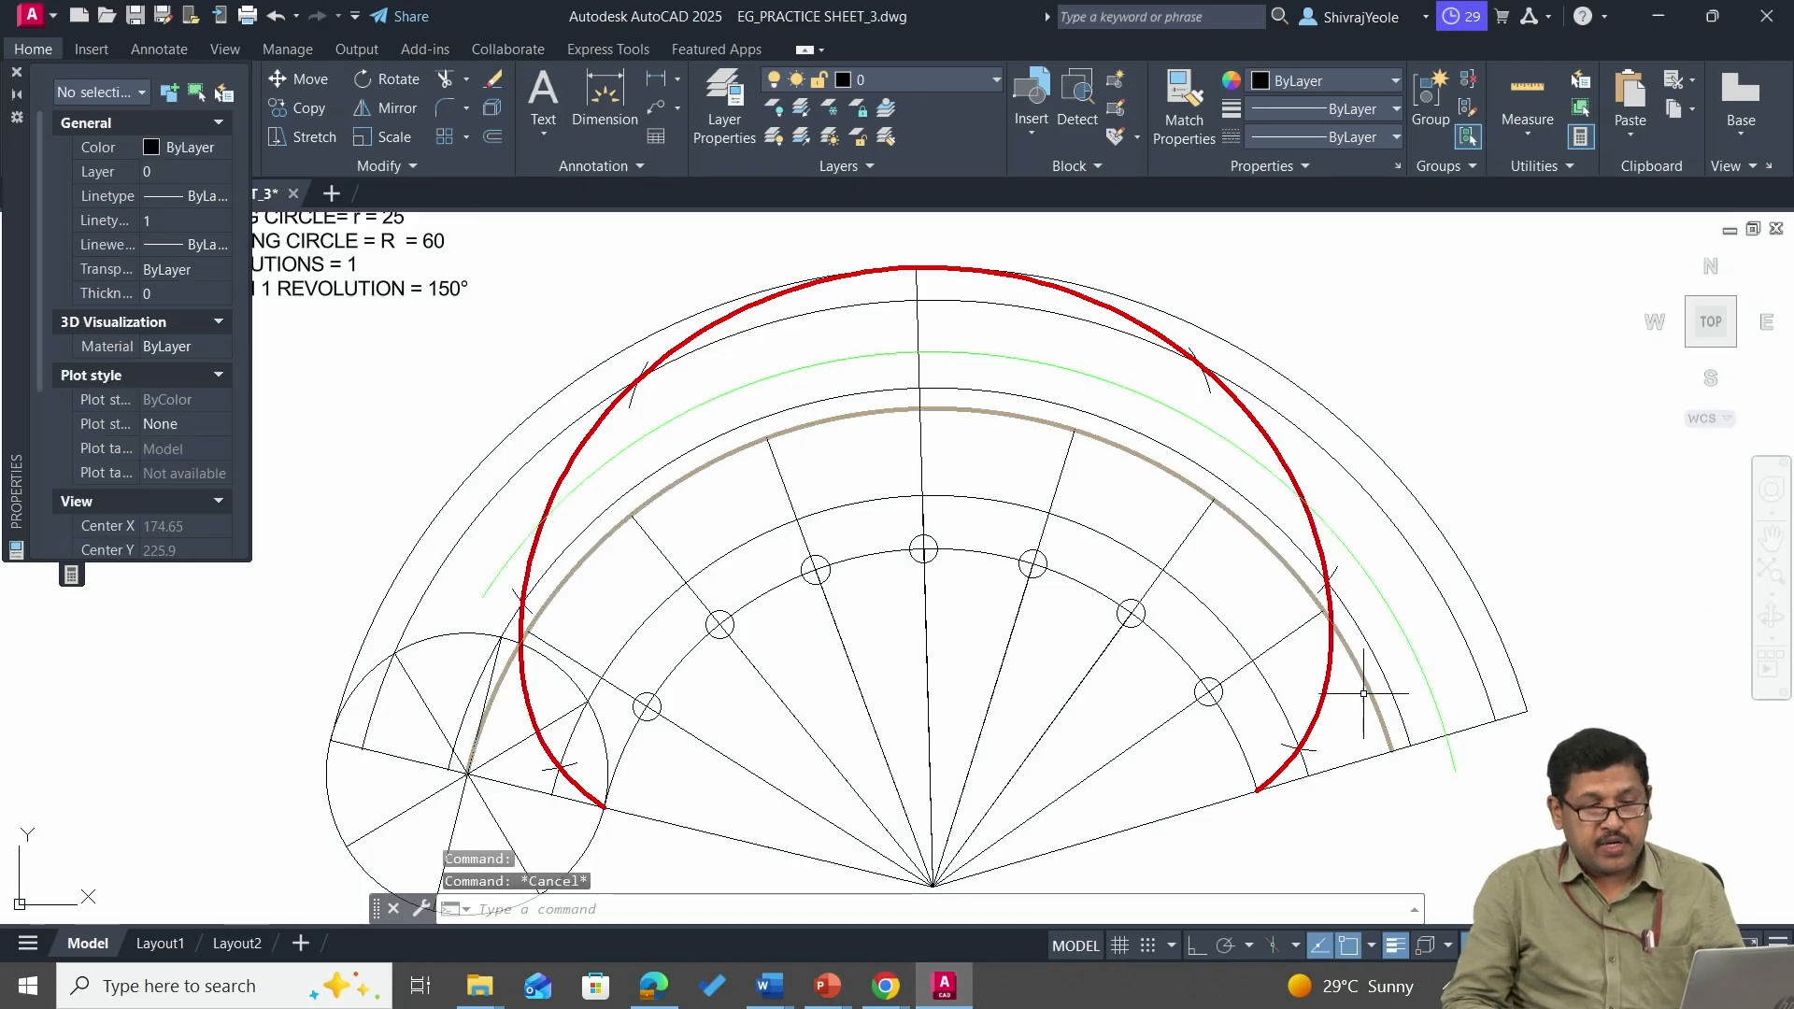
click(1351, 568)
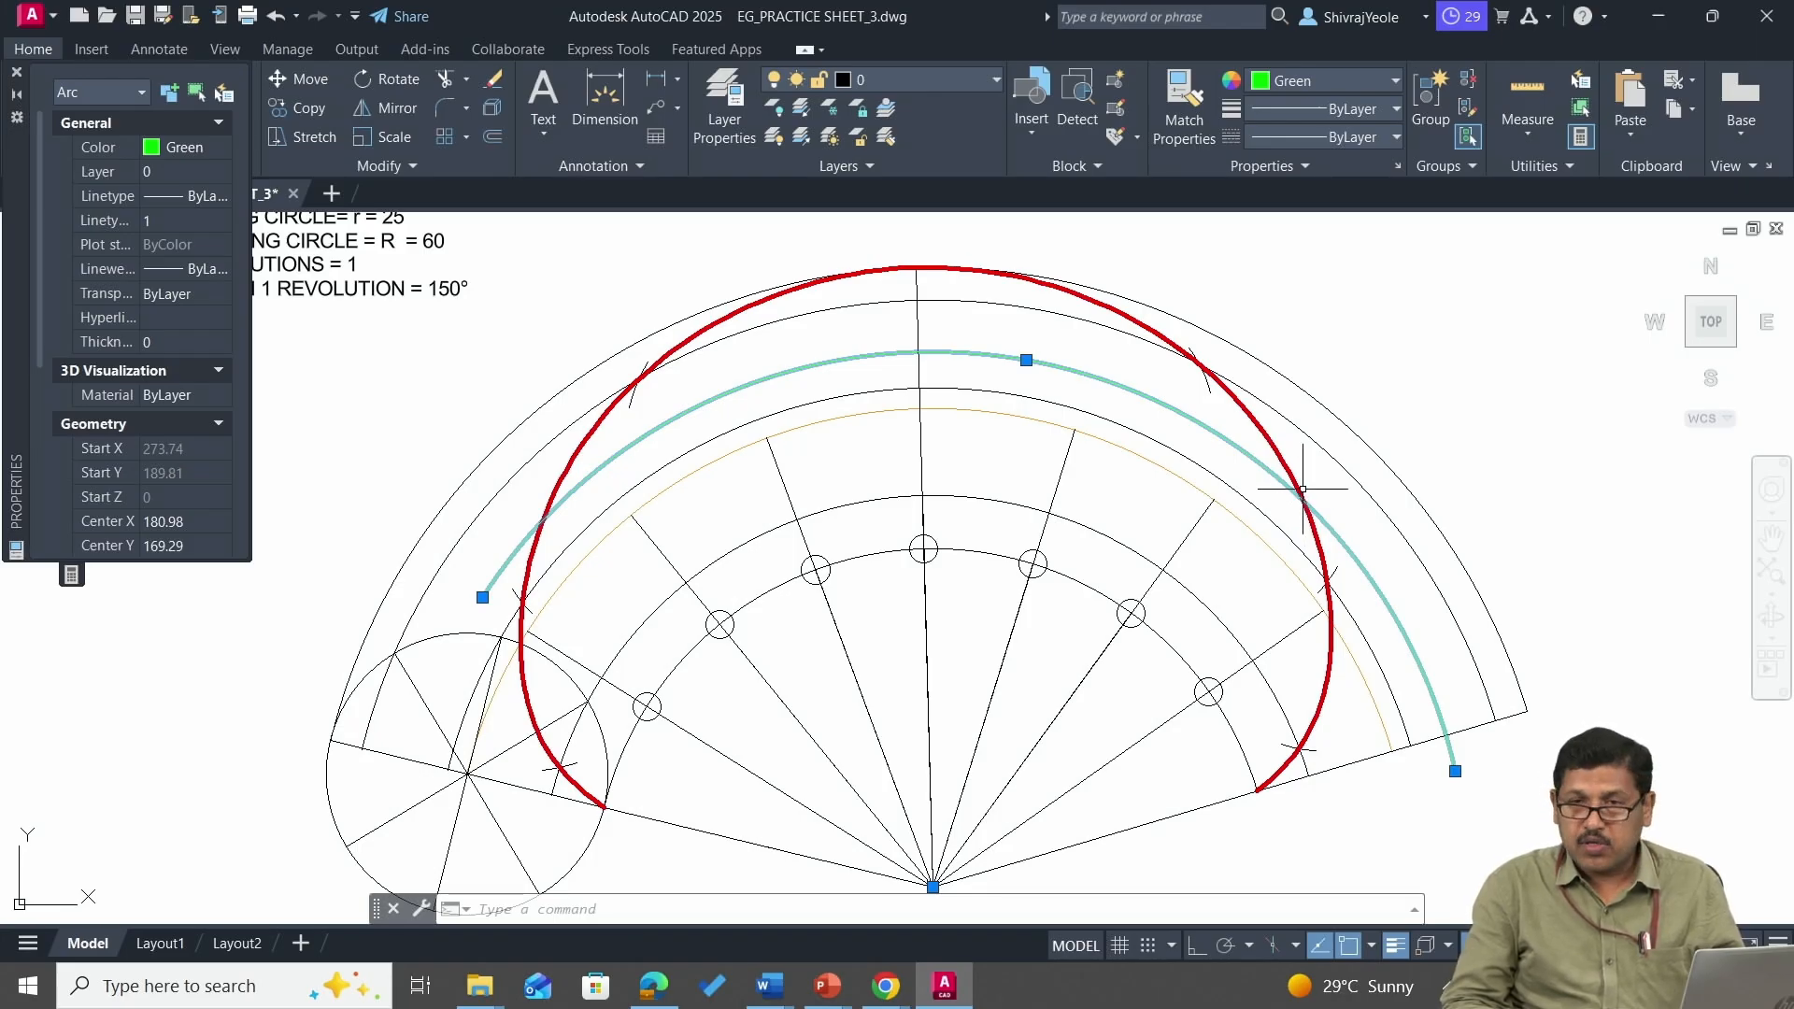
key(Escape)
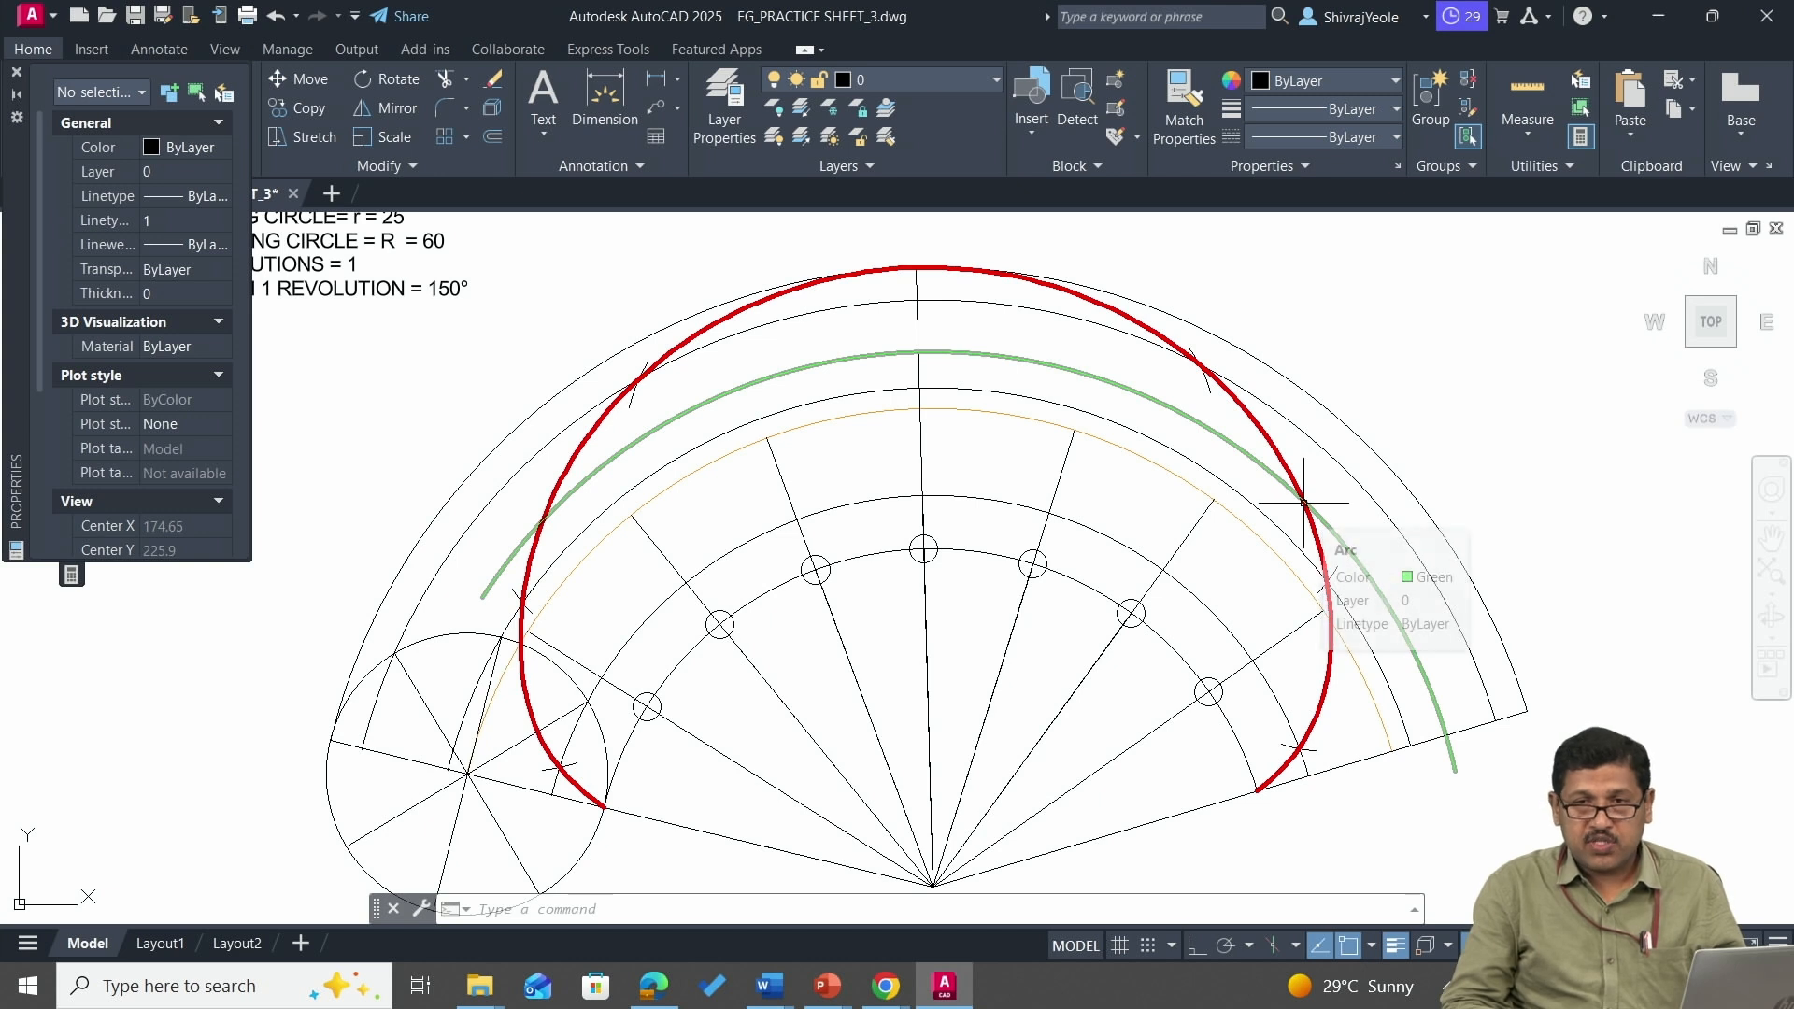
From the right-hand intersection of the red curve and green arc, cut the yellow center-locus arc with a short 25 mm radius arc.
key(Return)
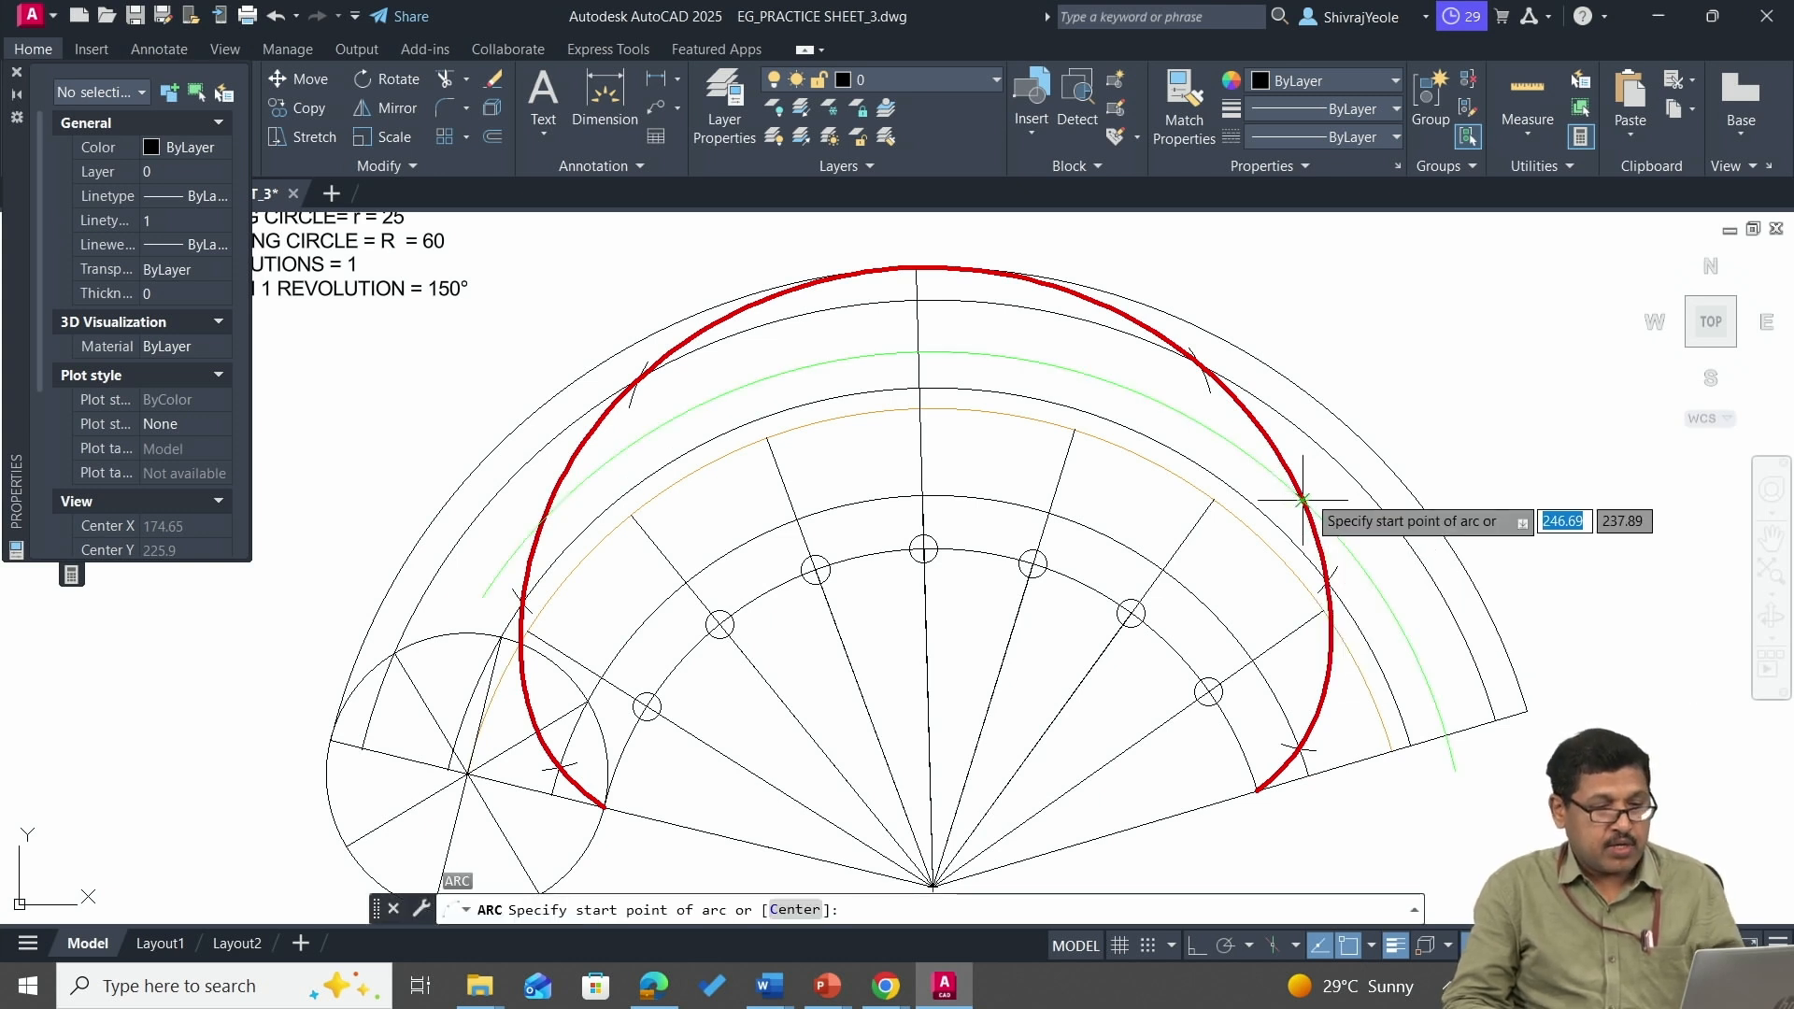
click(800, 910)
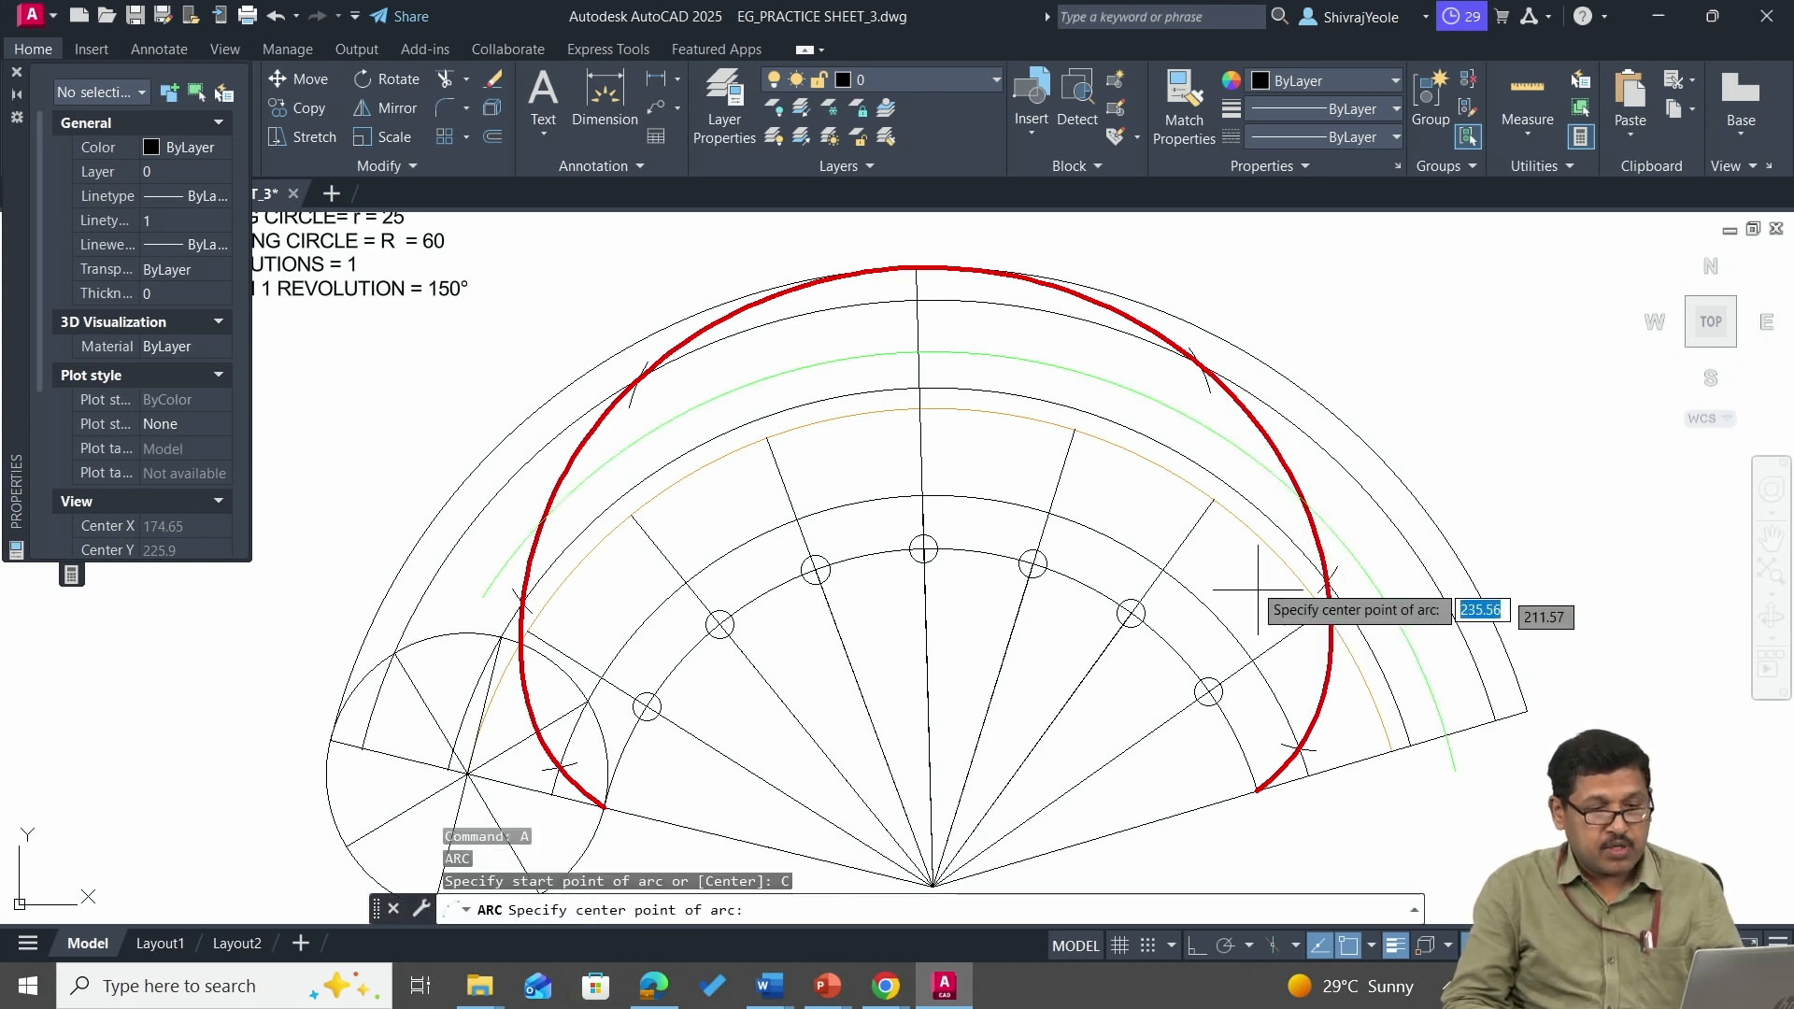
click(1302, 500)
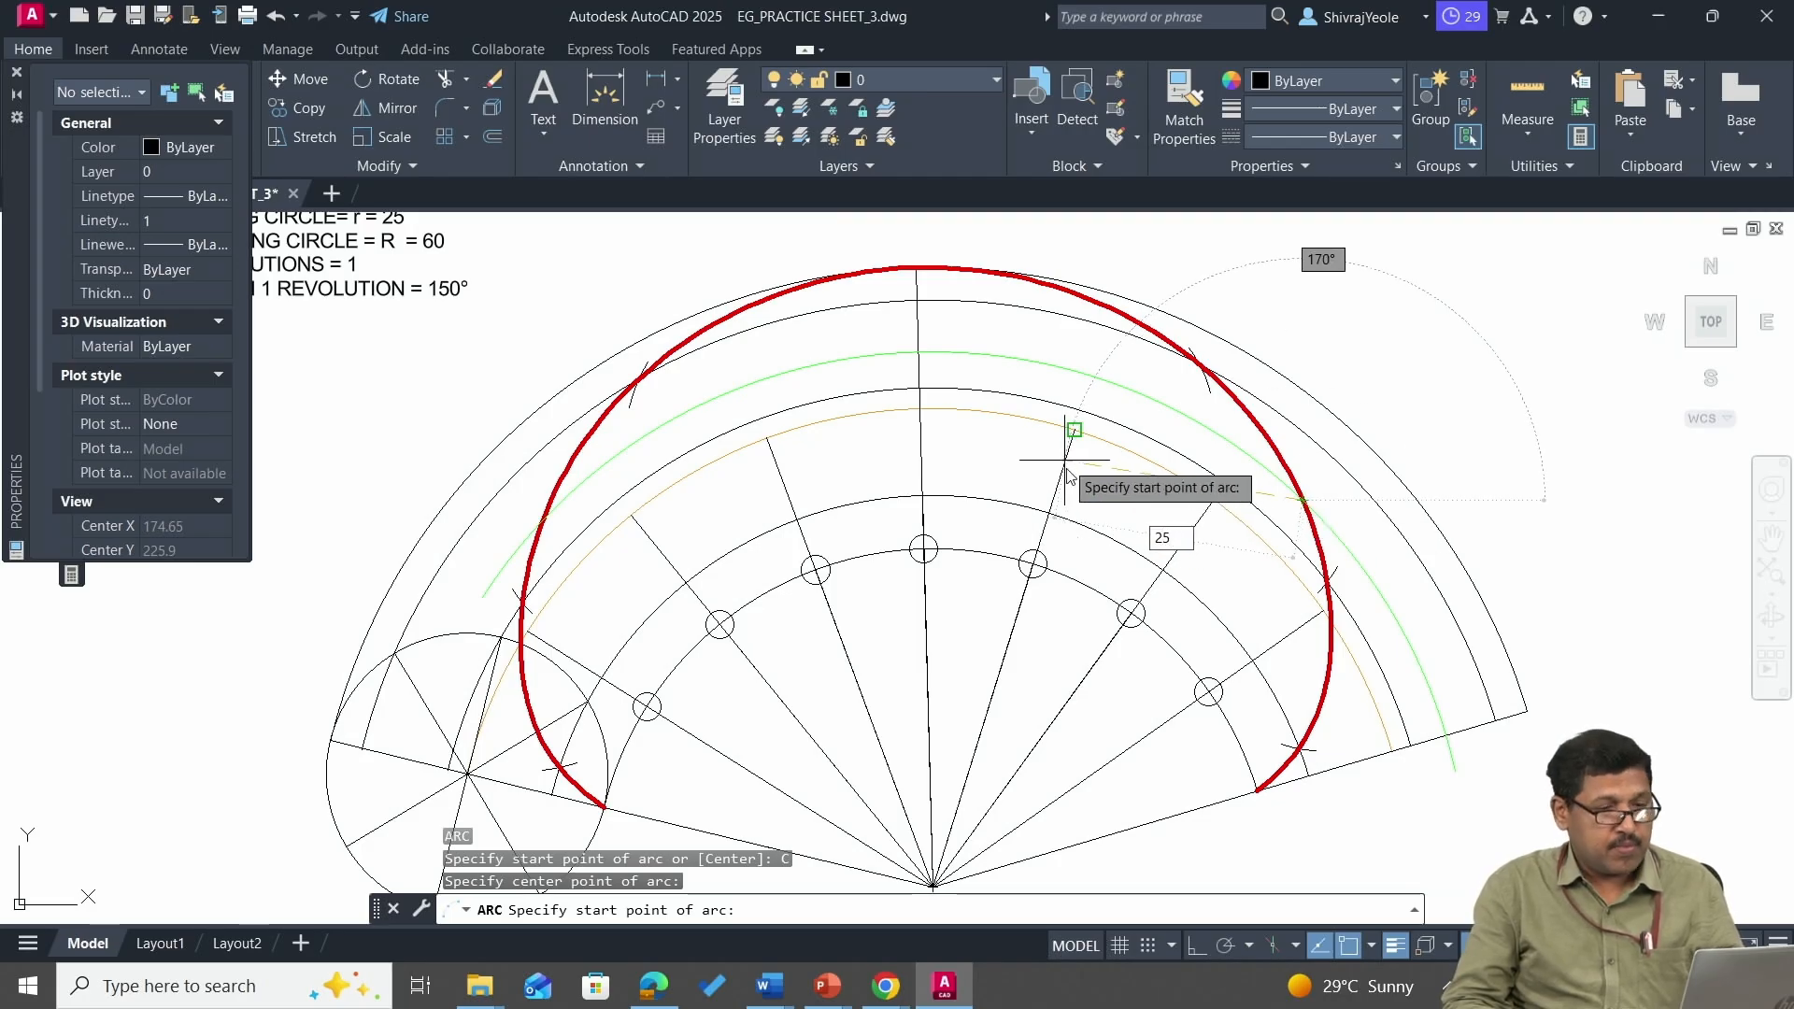
scroll(1124, 434, up, 4)
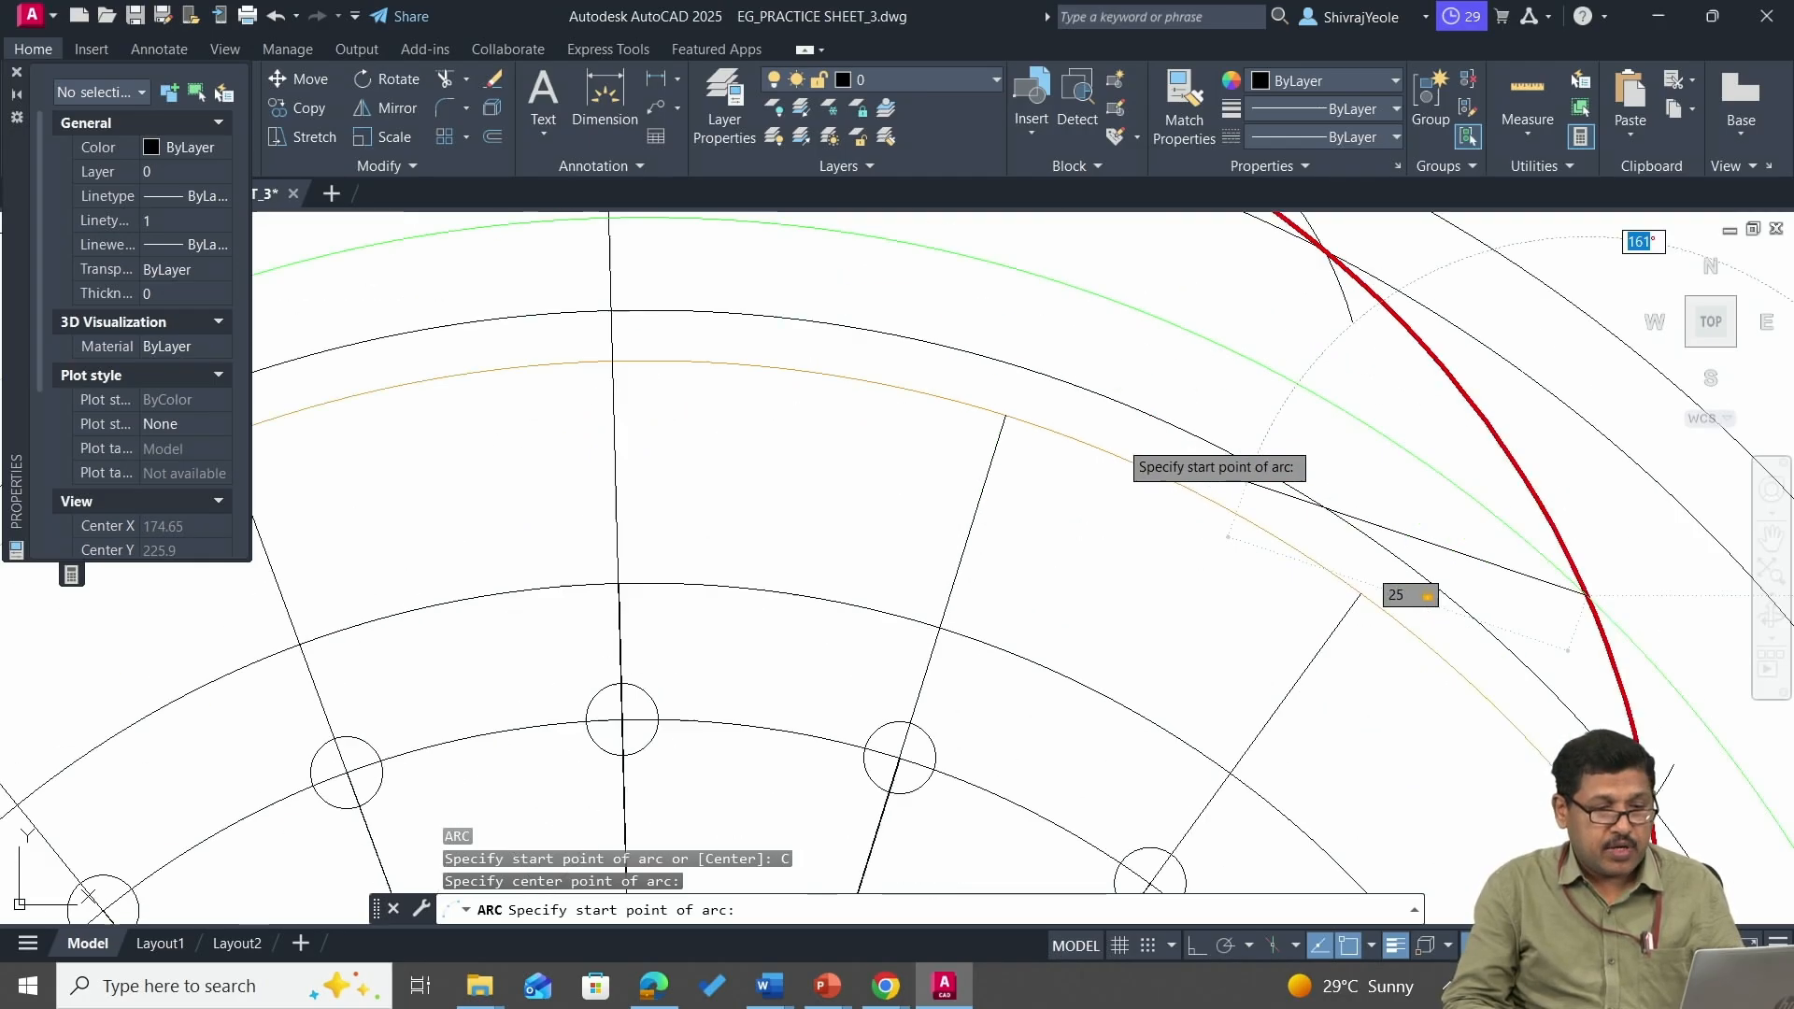
scroll(1240, 537, up, 2)
click(1238, 577)
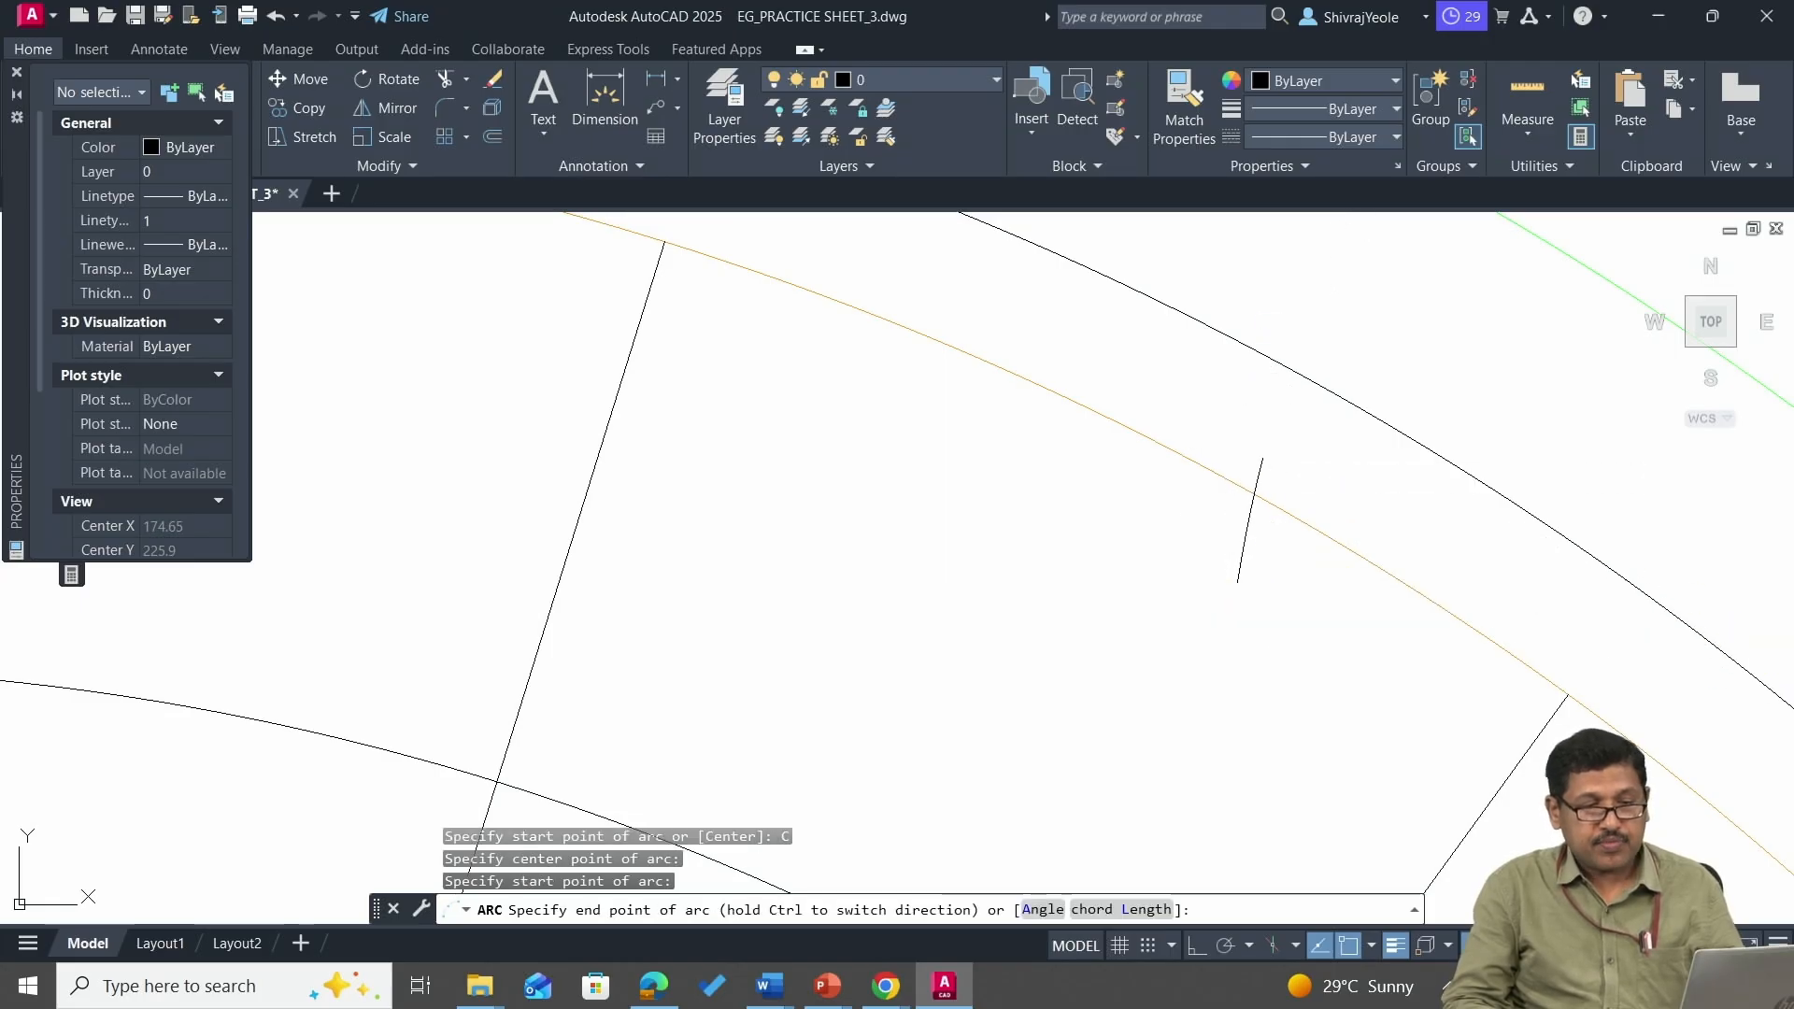
scroll(1283, 559, down, 2)
middle_drag(1169, 596, 990, 329)
scroll(991, 405, down, 6)
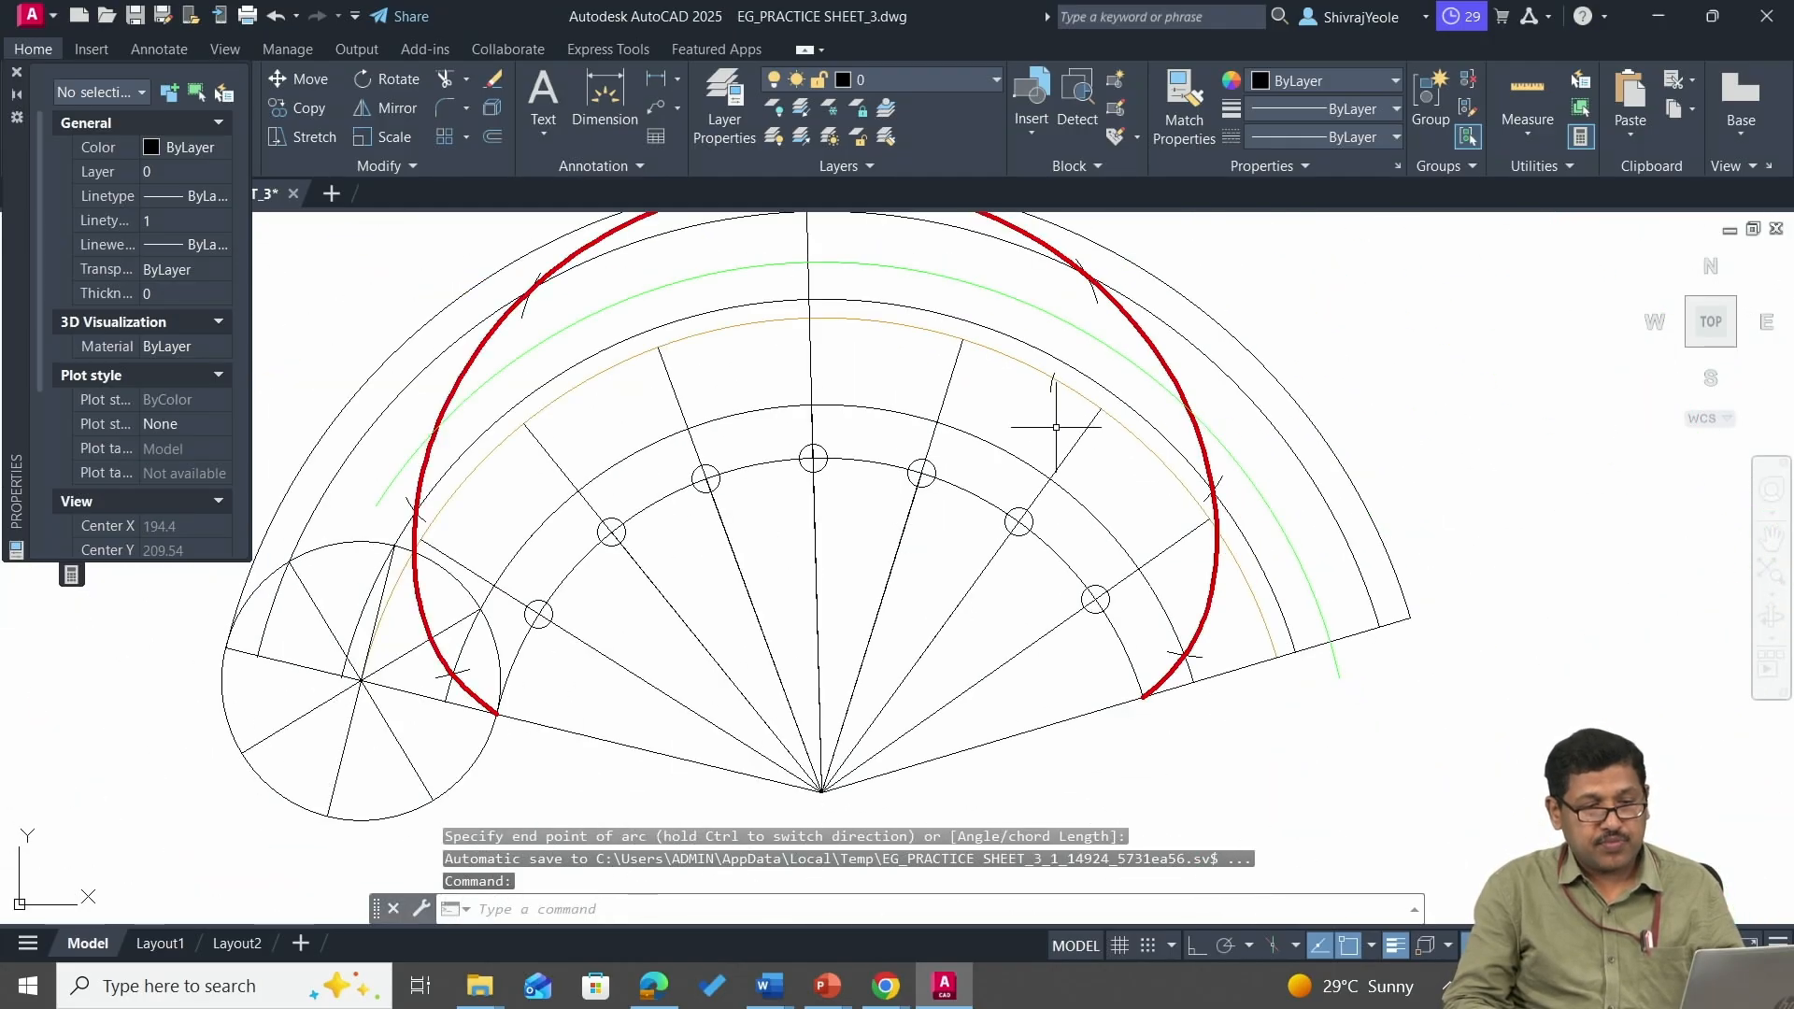
Draw a line from the short arc's intersection with the yellow center-locus arc to the directing arc's center.
scroll(1056, 427, up, 2)
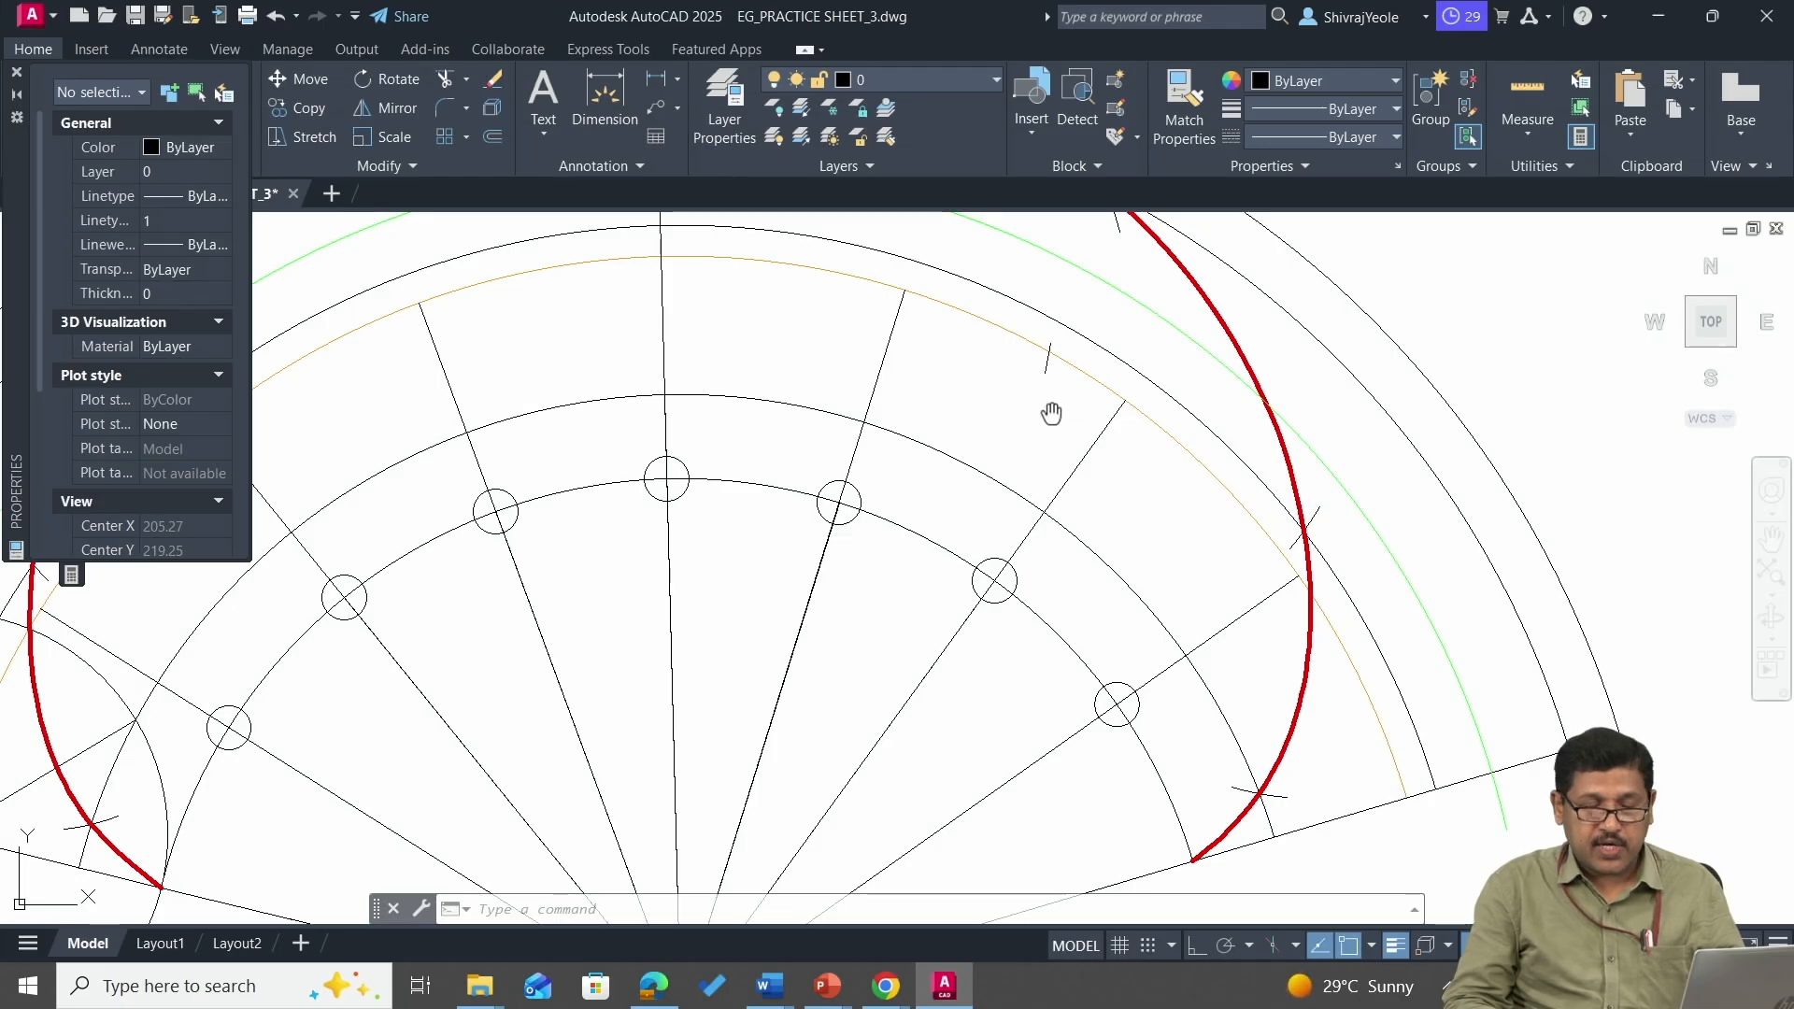
middle_drag(1052, 413, 1158, 293)
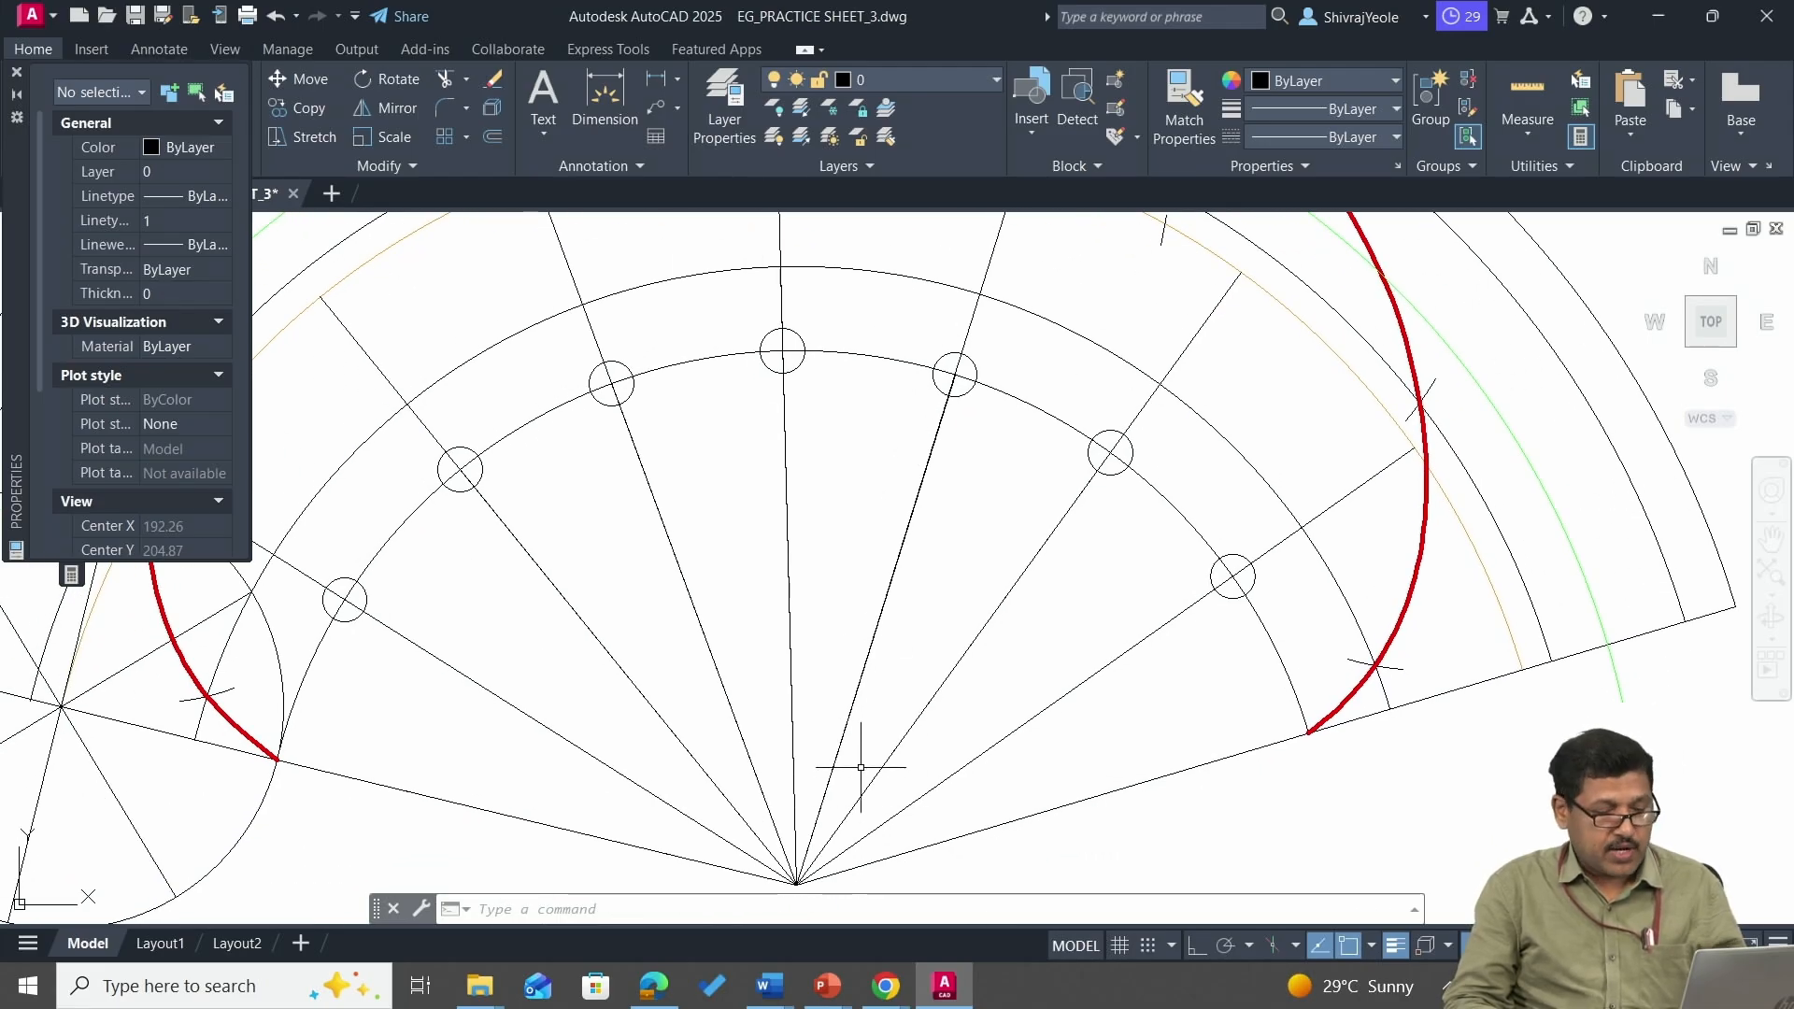
text(l)
key(Return)
scroll(1093, 299, up, 2)
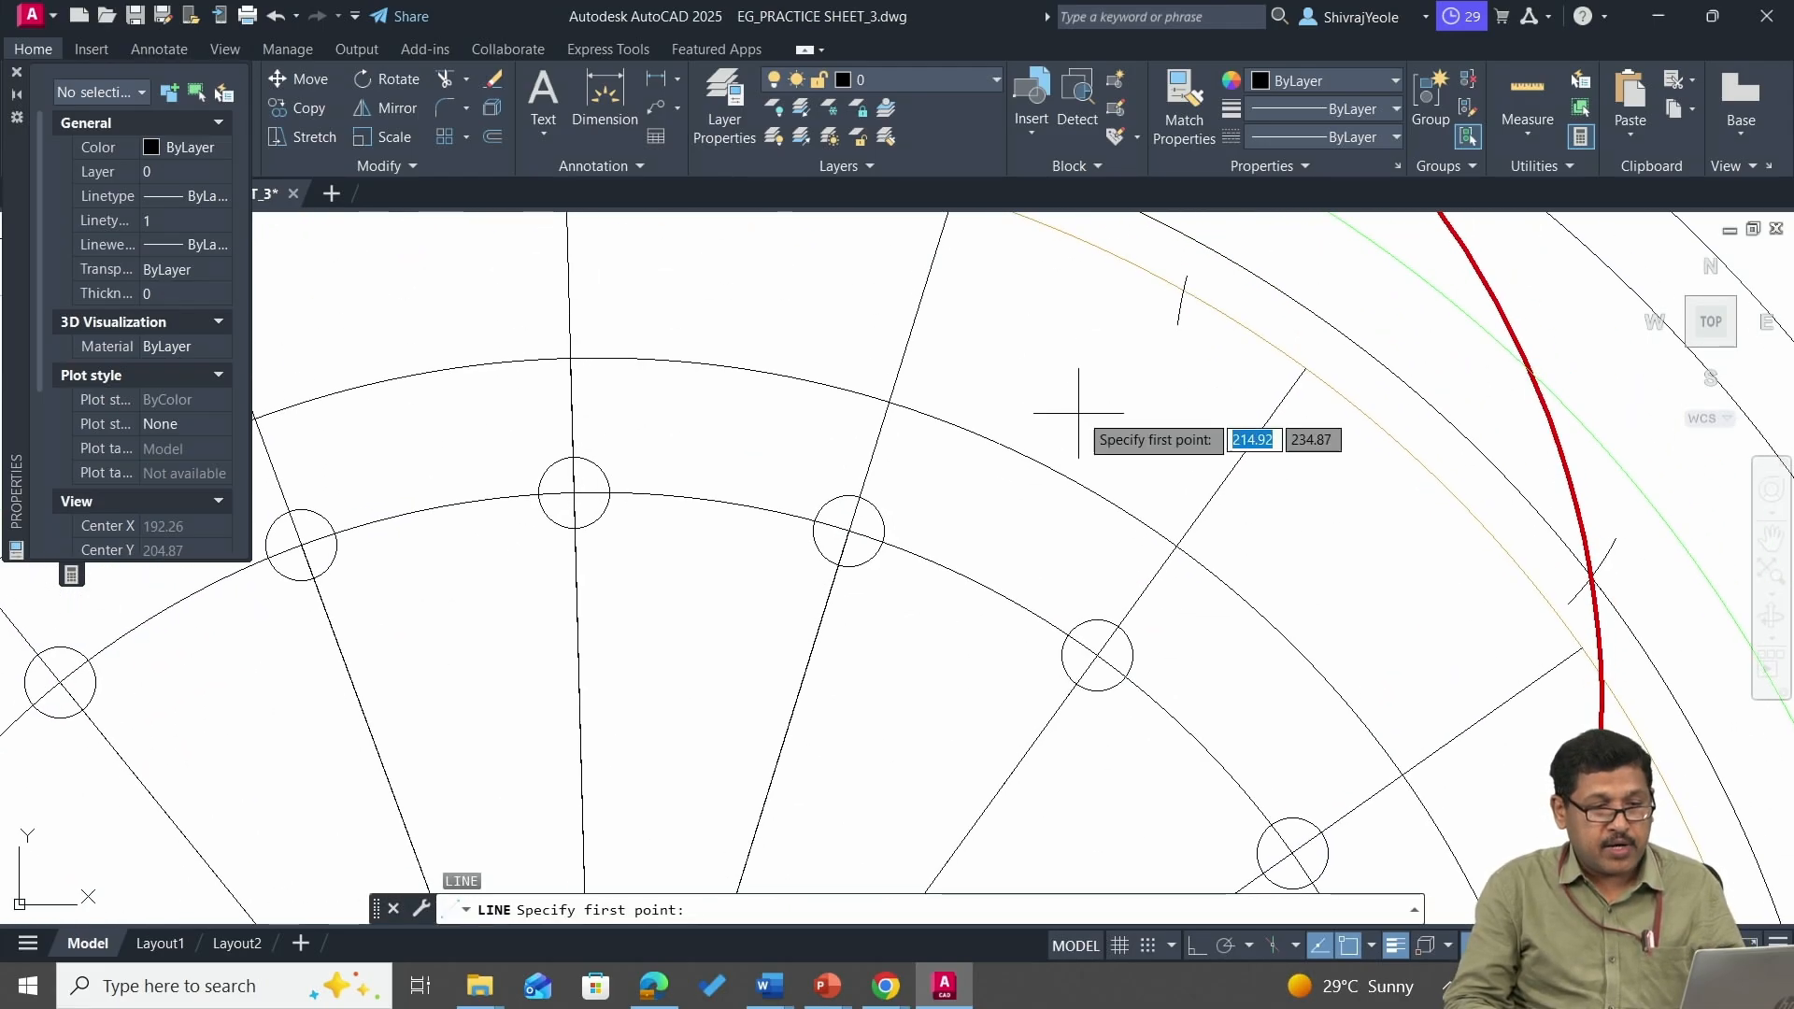
click(1183, 291)
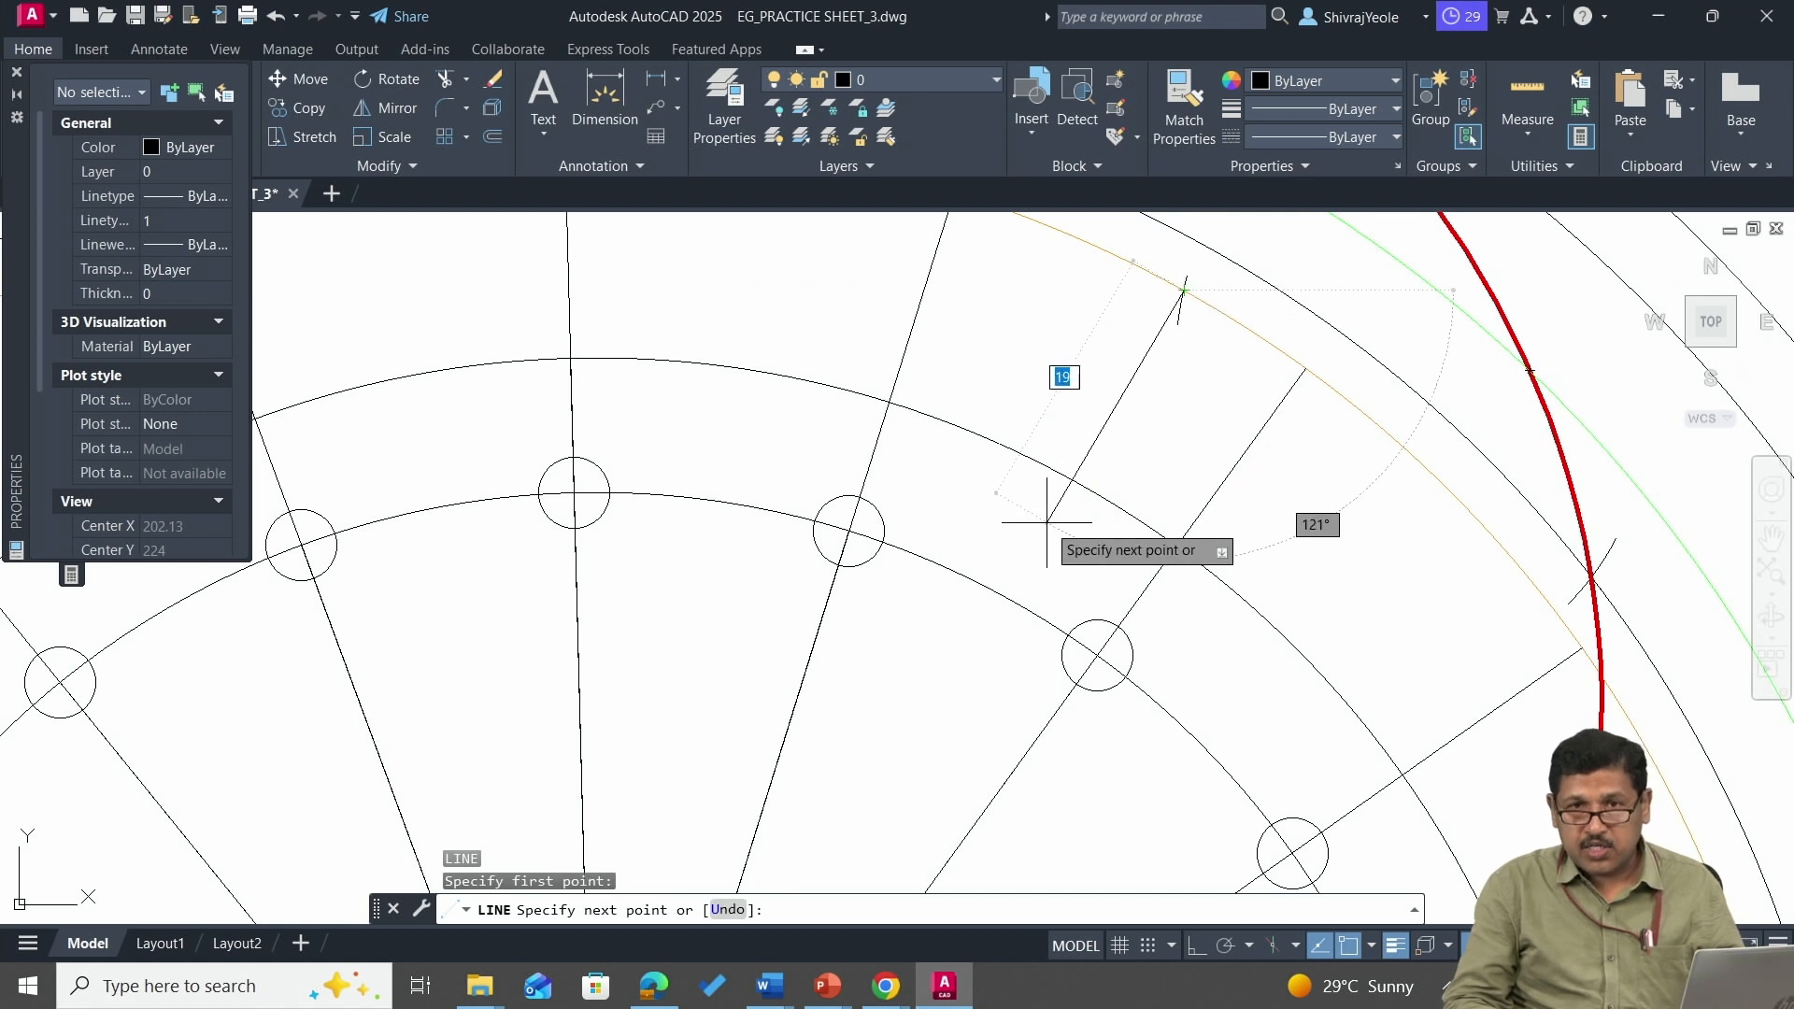
mouse_move(825, 862)
middle_down()
mouse_move(1169, 325)
mouse_move(1169, 221)
middle_up()
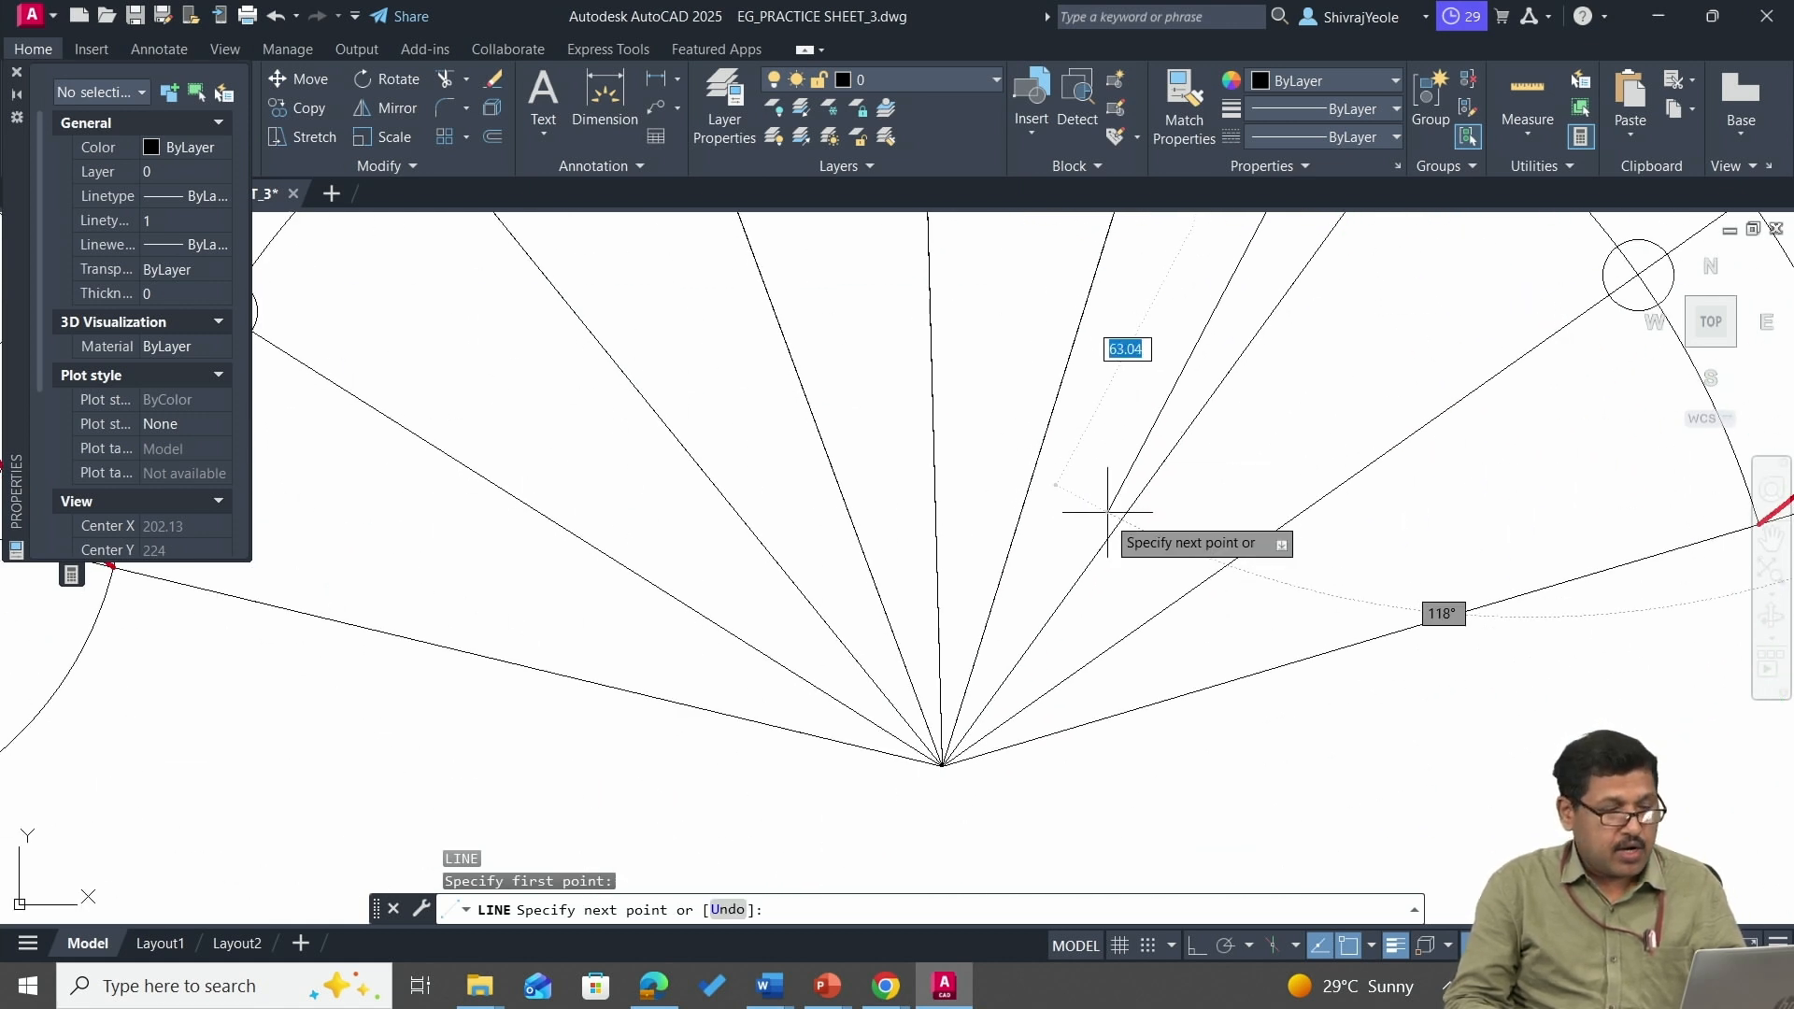
click(944, 768)
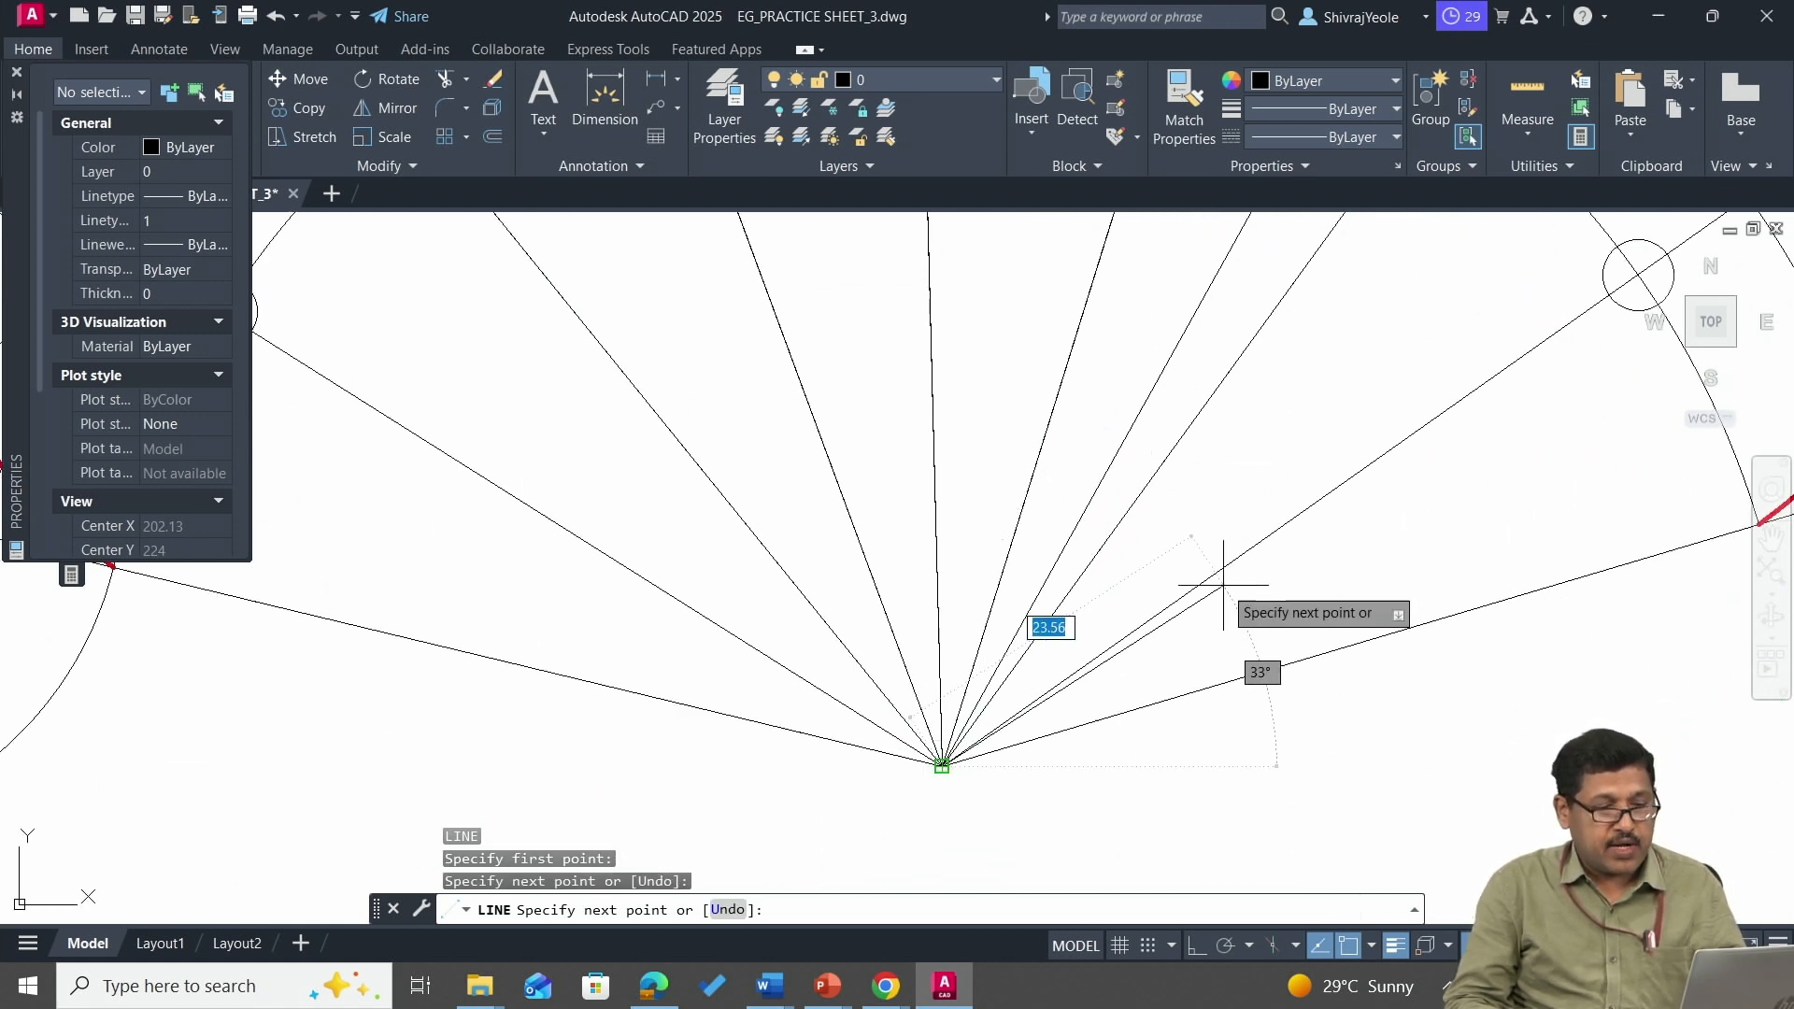
key(Escape)
mouse_move(1222, 567)
middle_down()
mouse_move(1158, 688)
mouse_move(1007, 848)
middle_up()
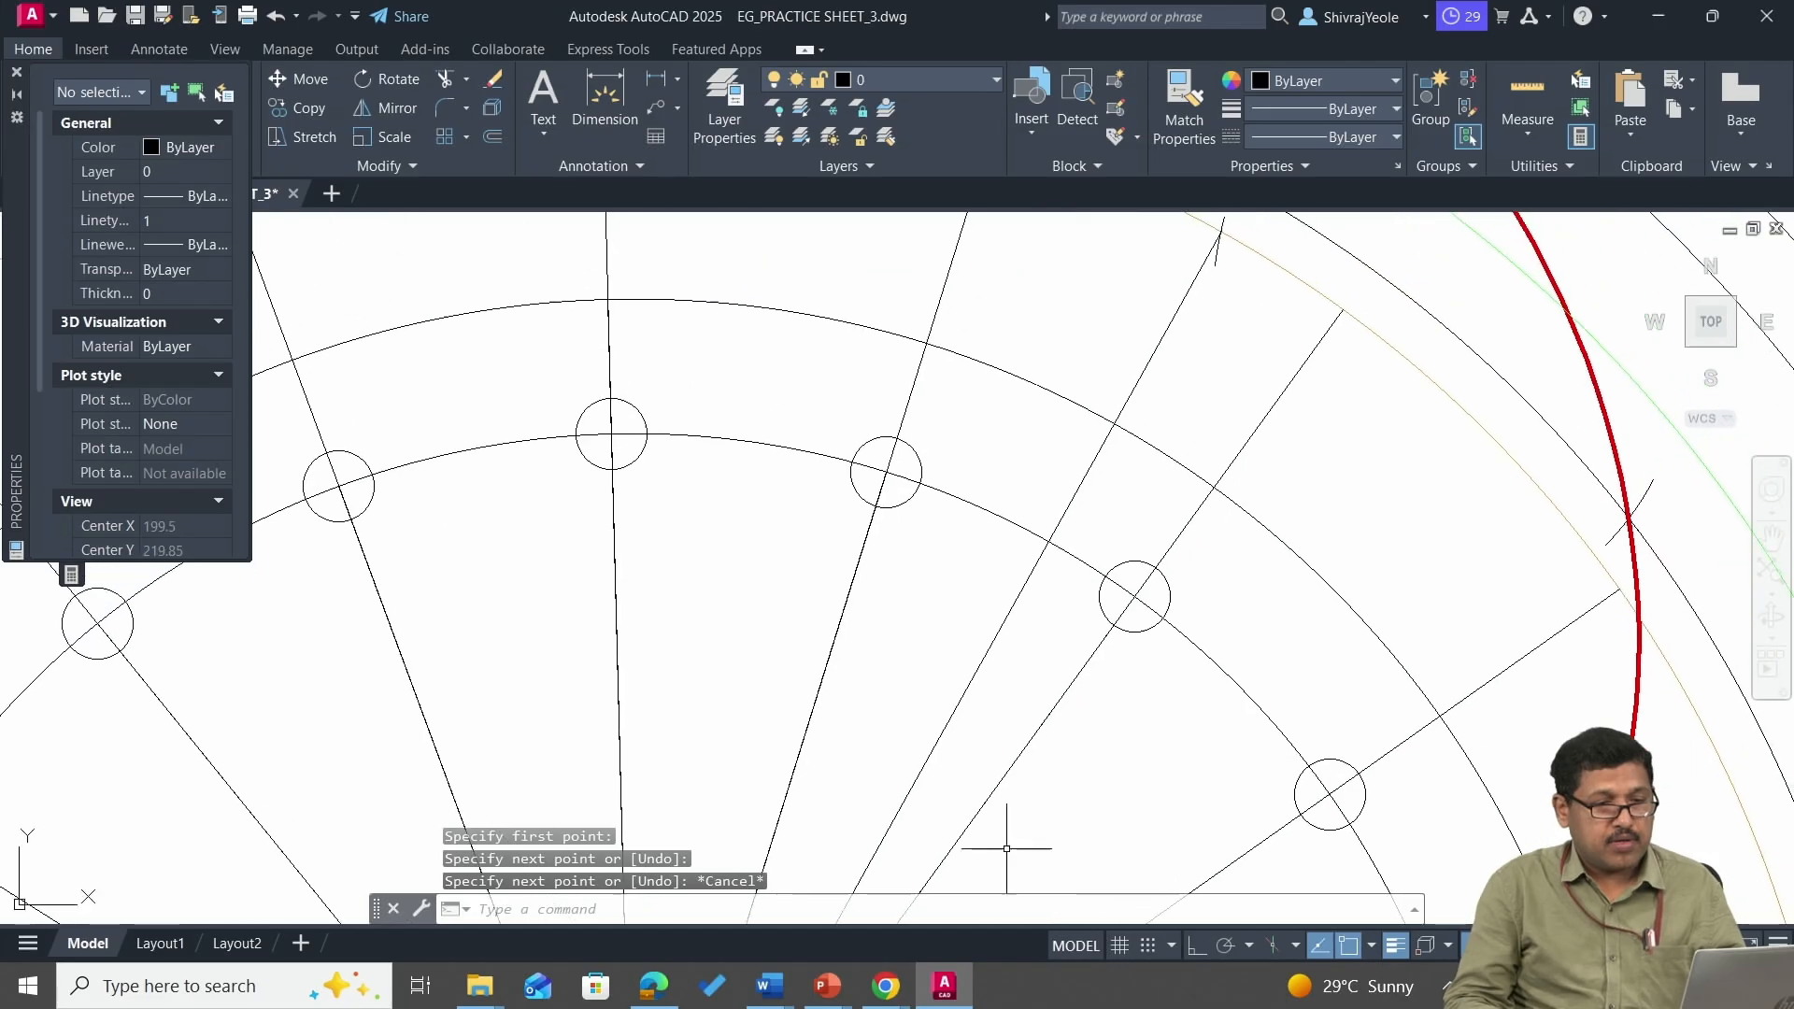
Draw a line from the intersection of the directing arc and the new center line to the right-hand point on the red curve.
click(1064, 537)
scroll(1075, 497, down, 4)
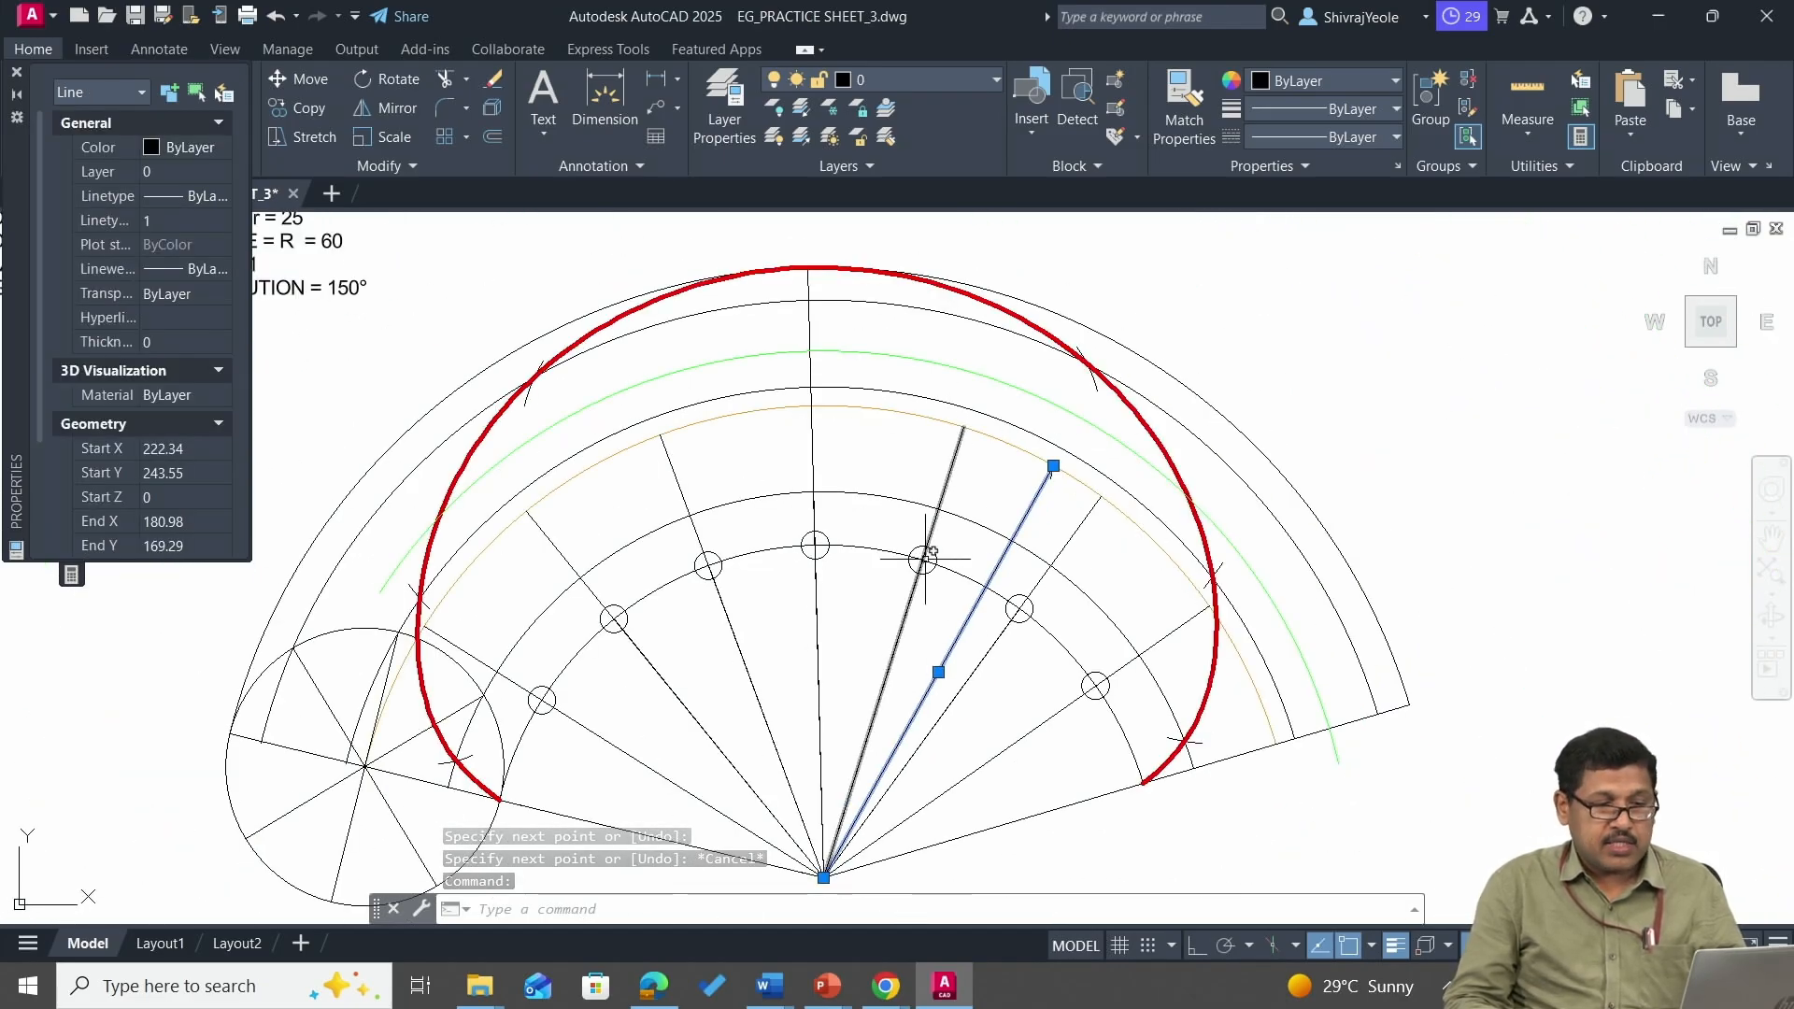
click(957, 573)
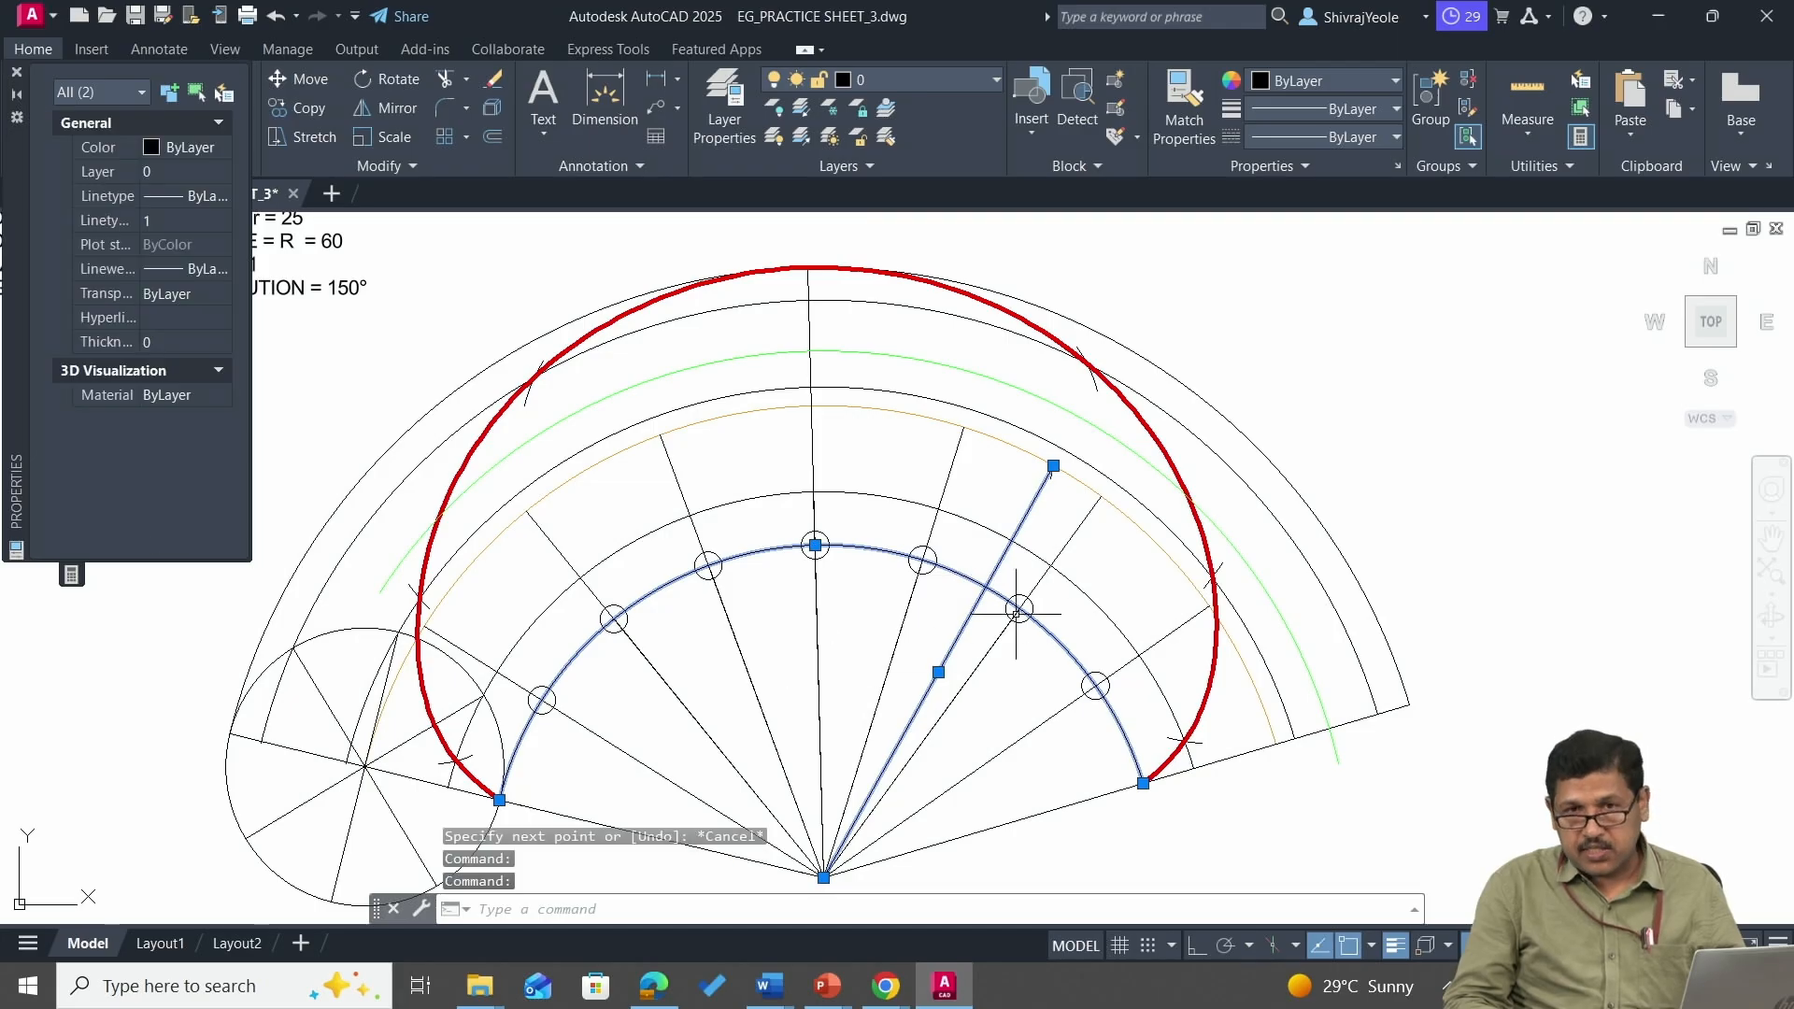
scroll(1019, 609, up, 4)
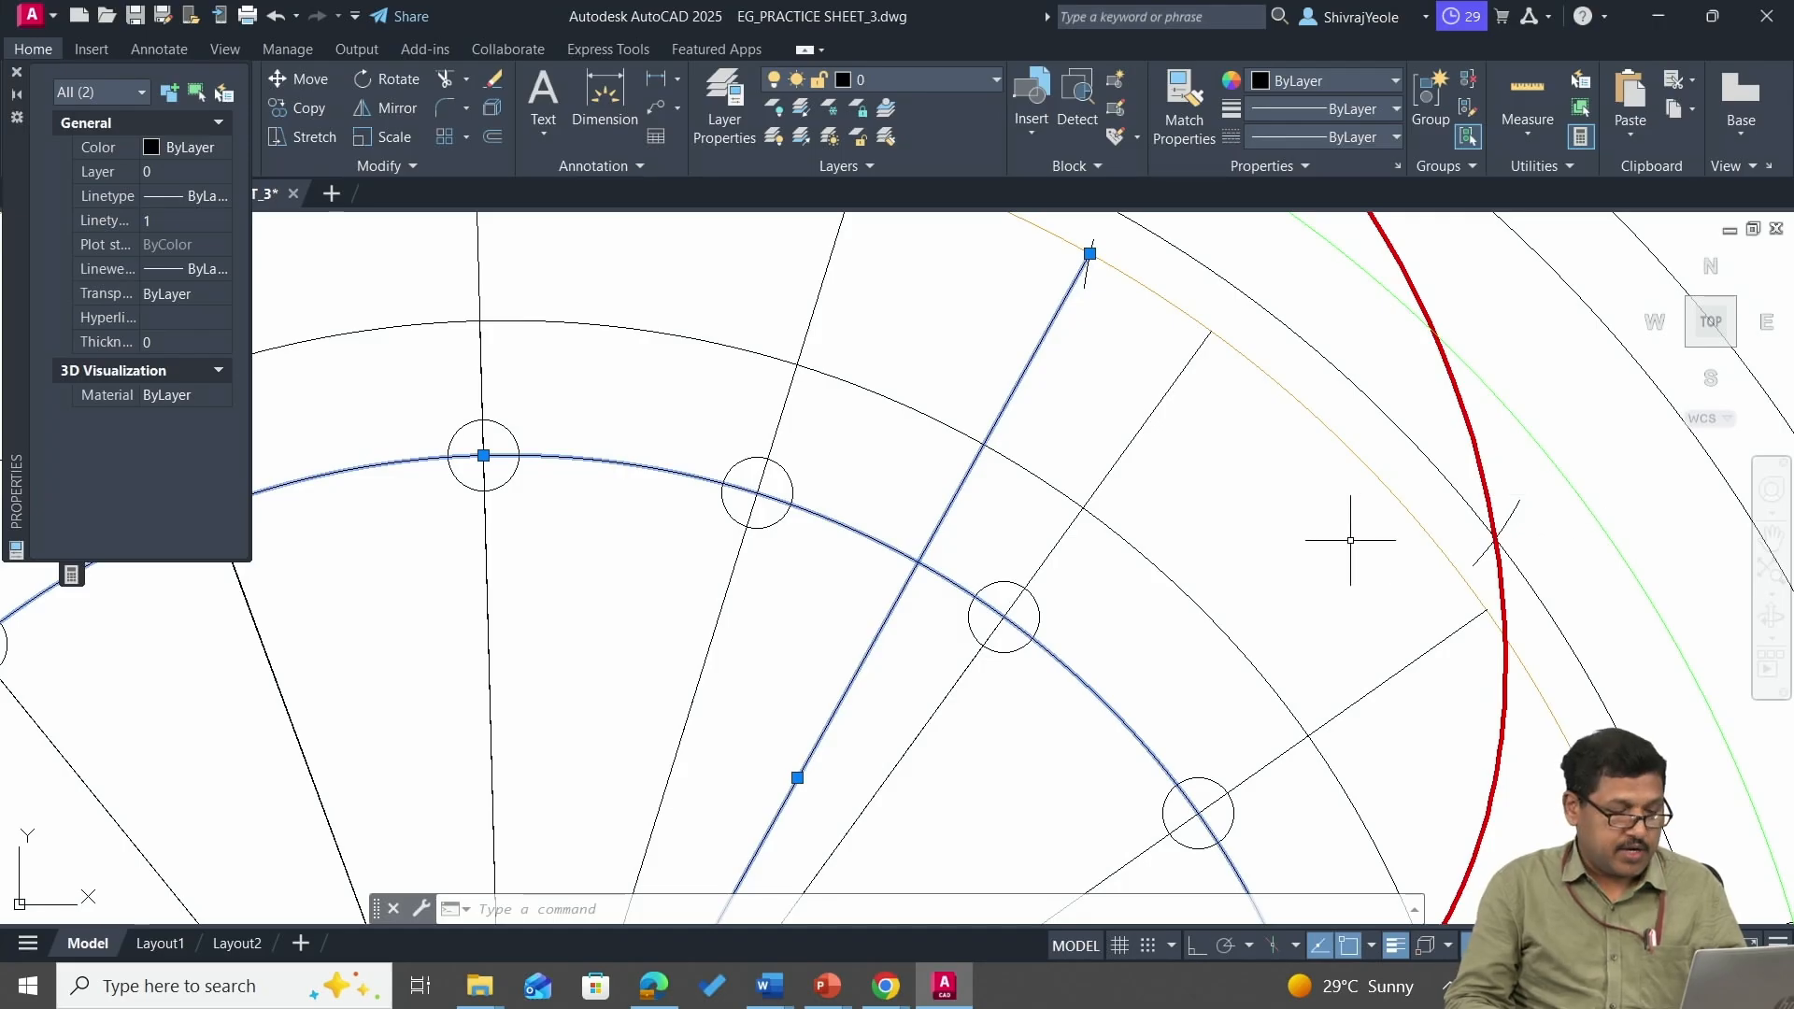
key(Return)
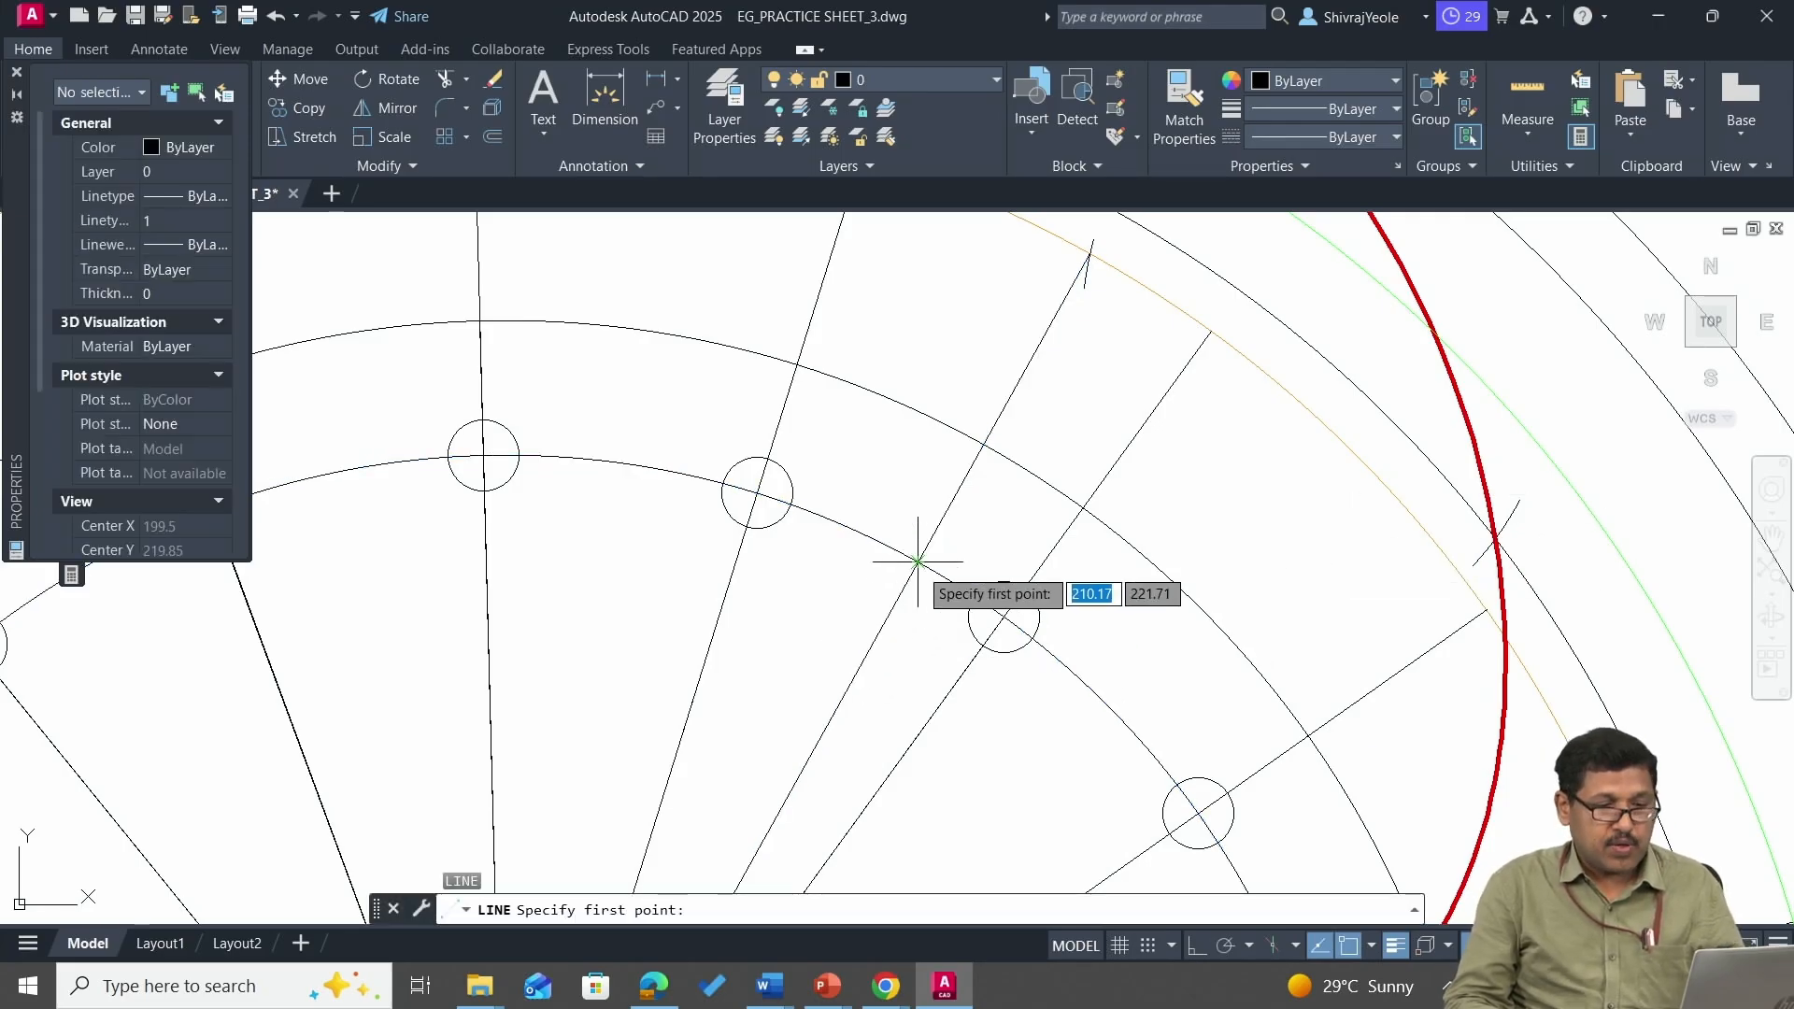
click(918, 562)
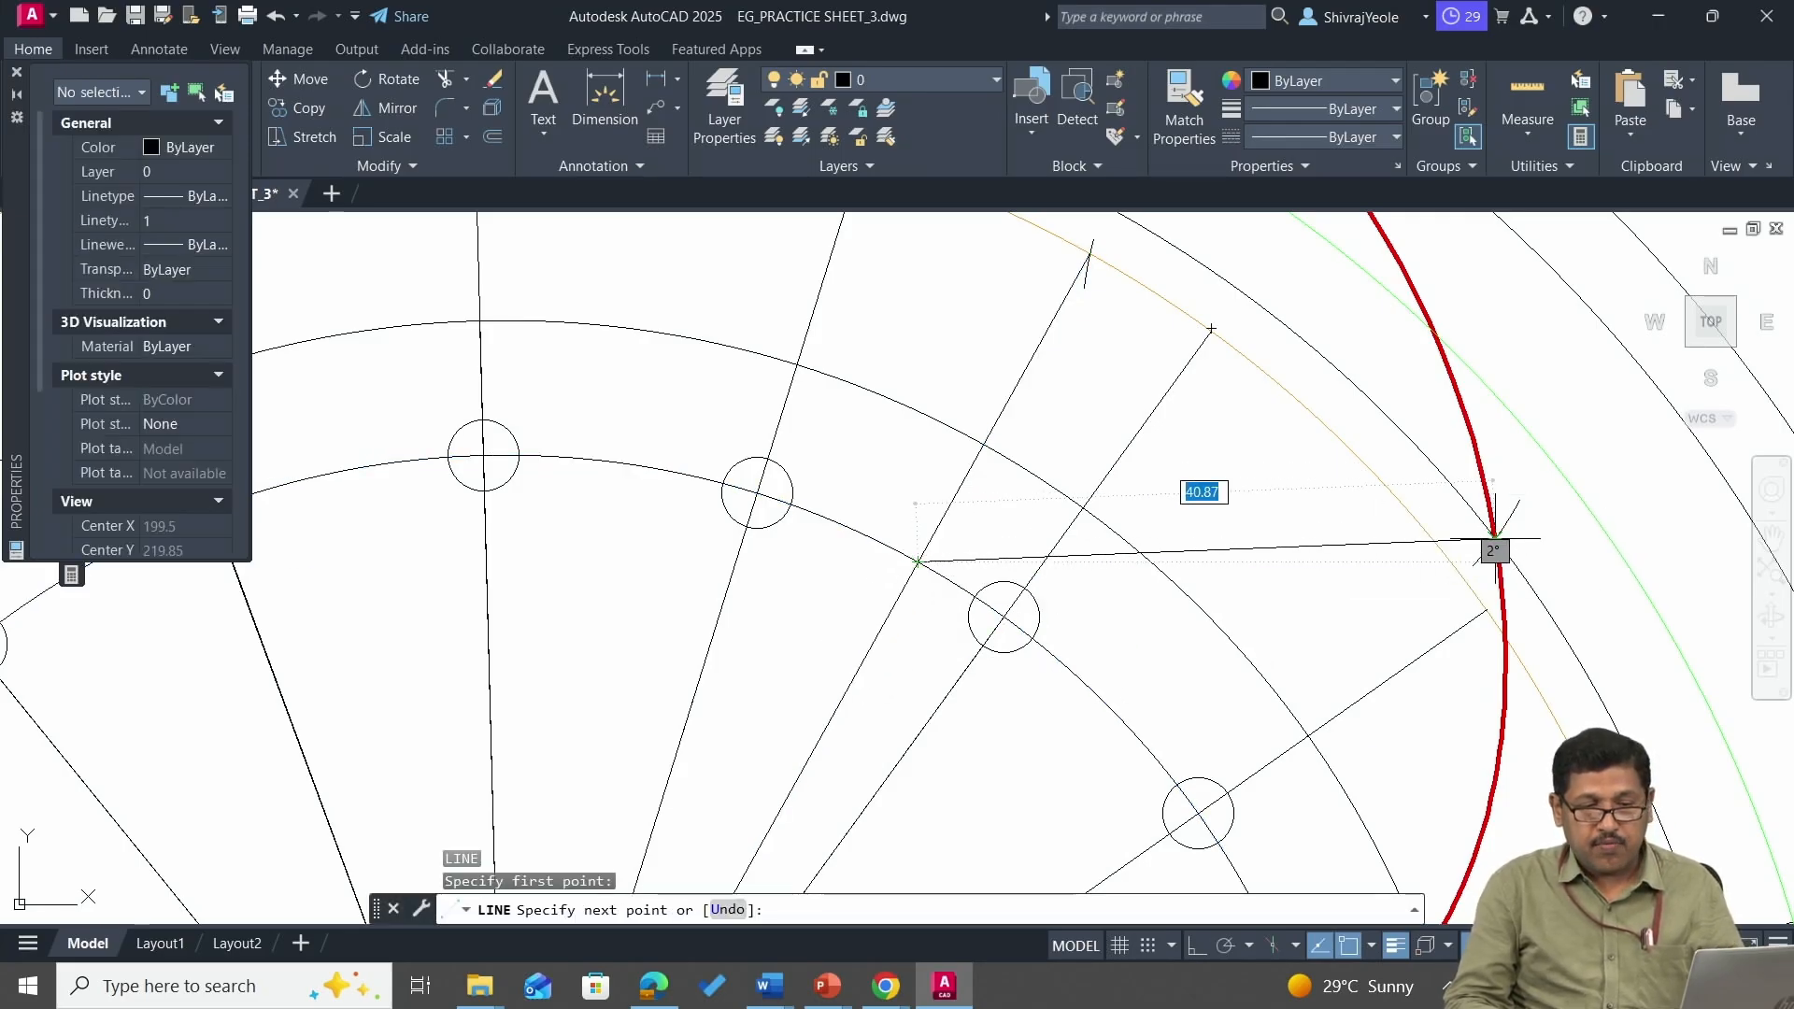
click(1496, 539)
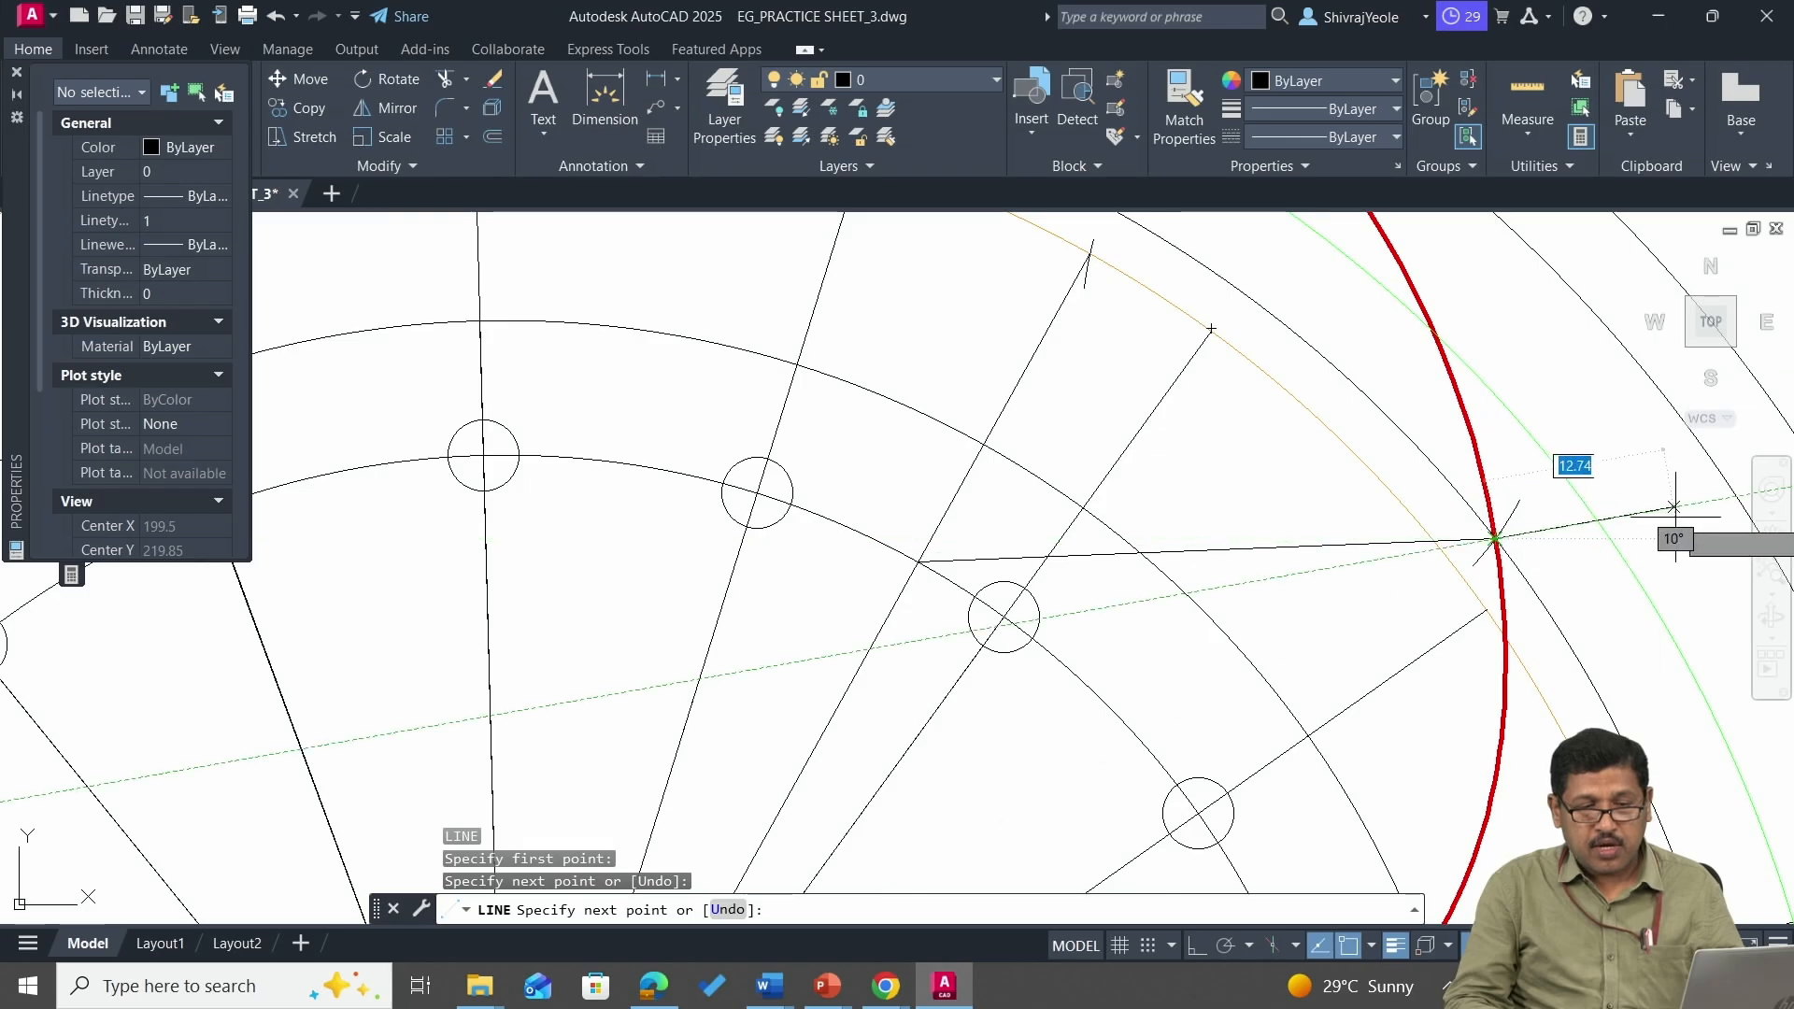
Continue the normal line about 31 mm outward beyond the red curve's point, keeping its direction, and finish the line.
scroll(1708, 539, up, 2)
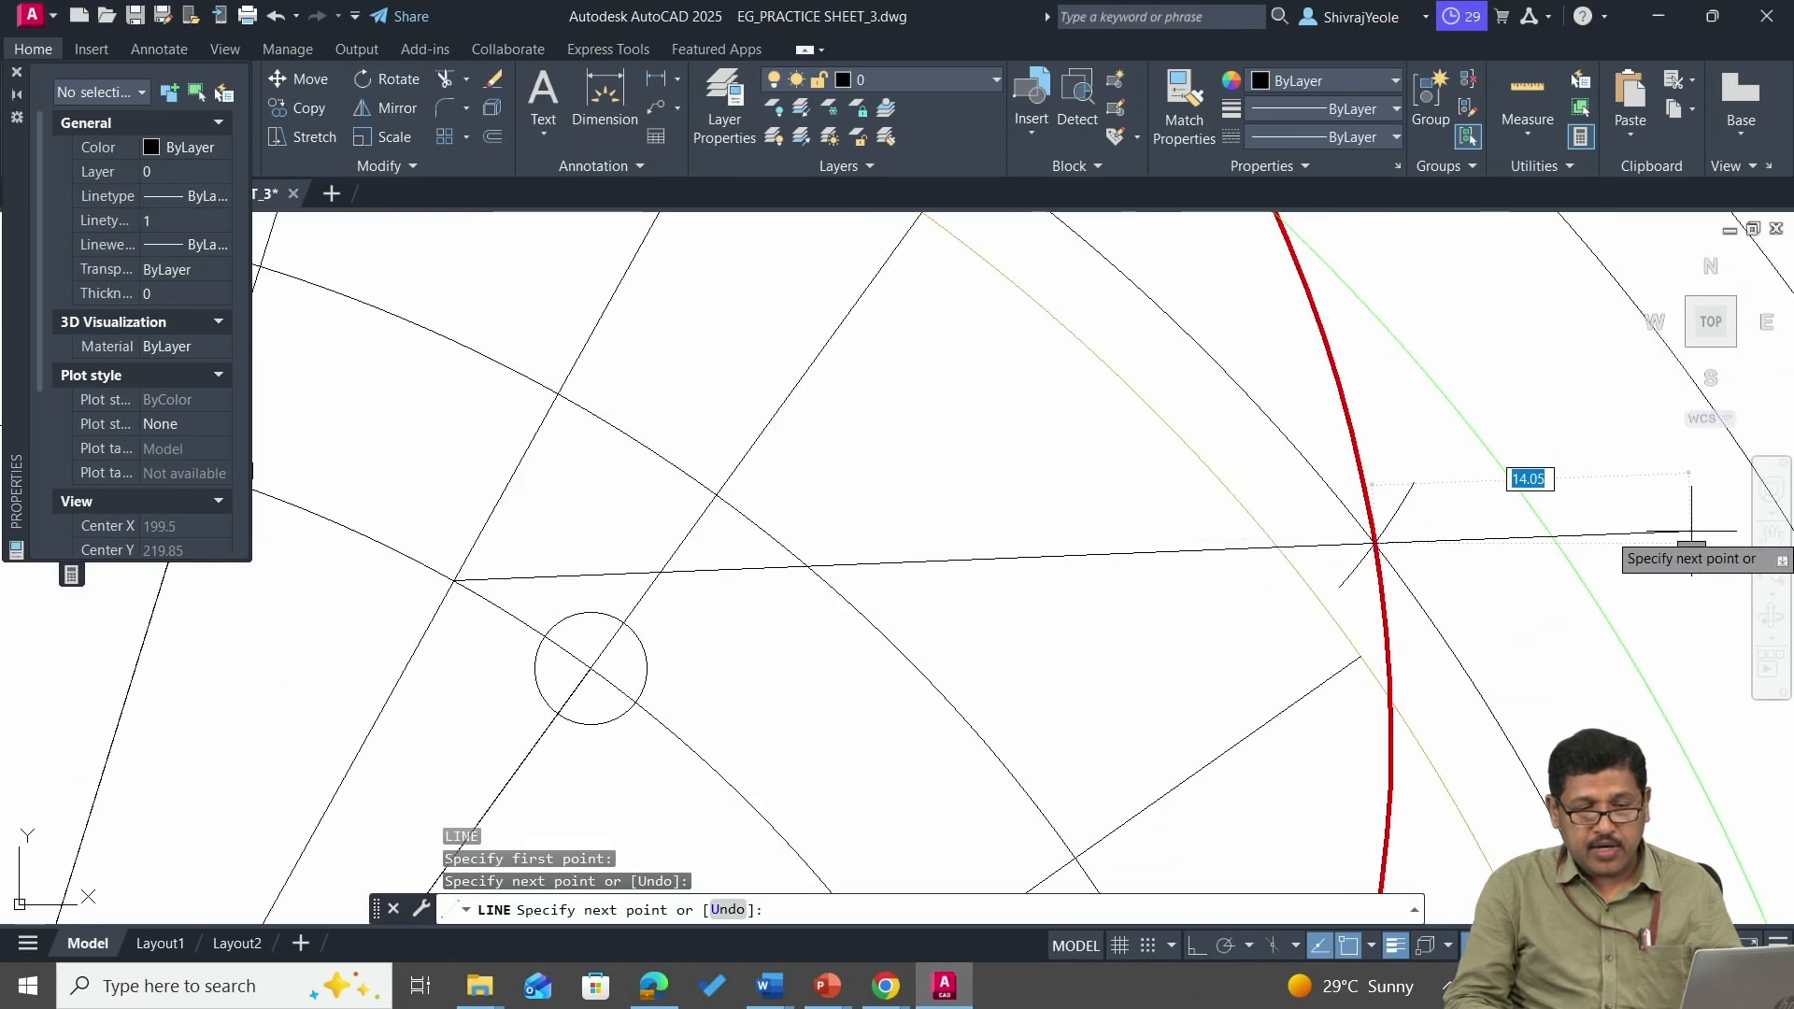
middle_drag(1692, 539, 909, 621)
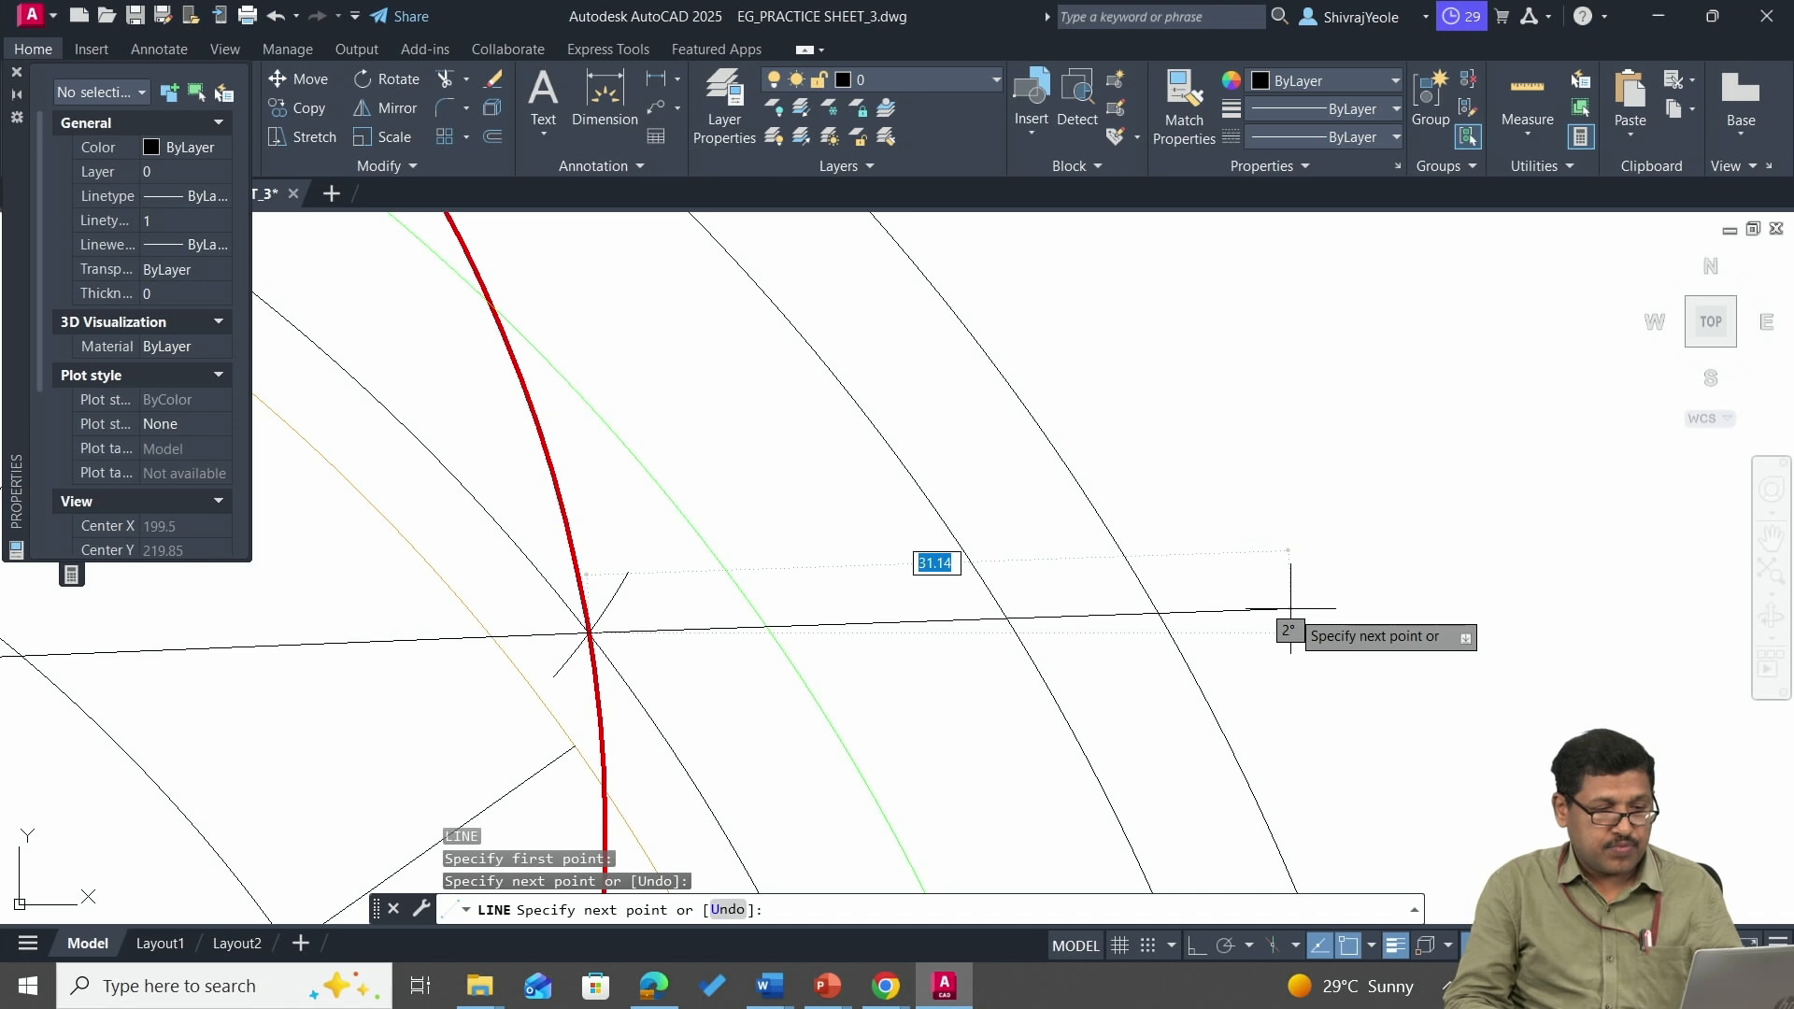
click(1290, 610)
key(Escape)
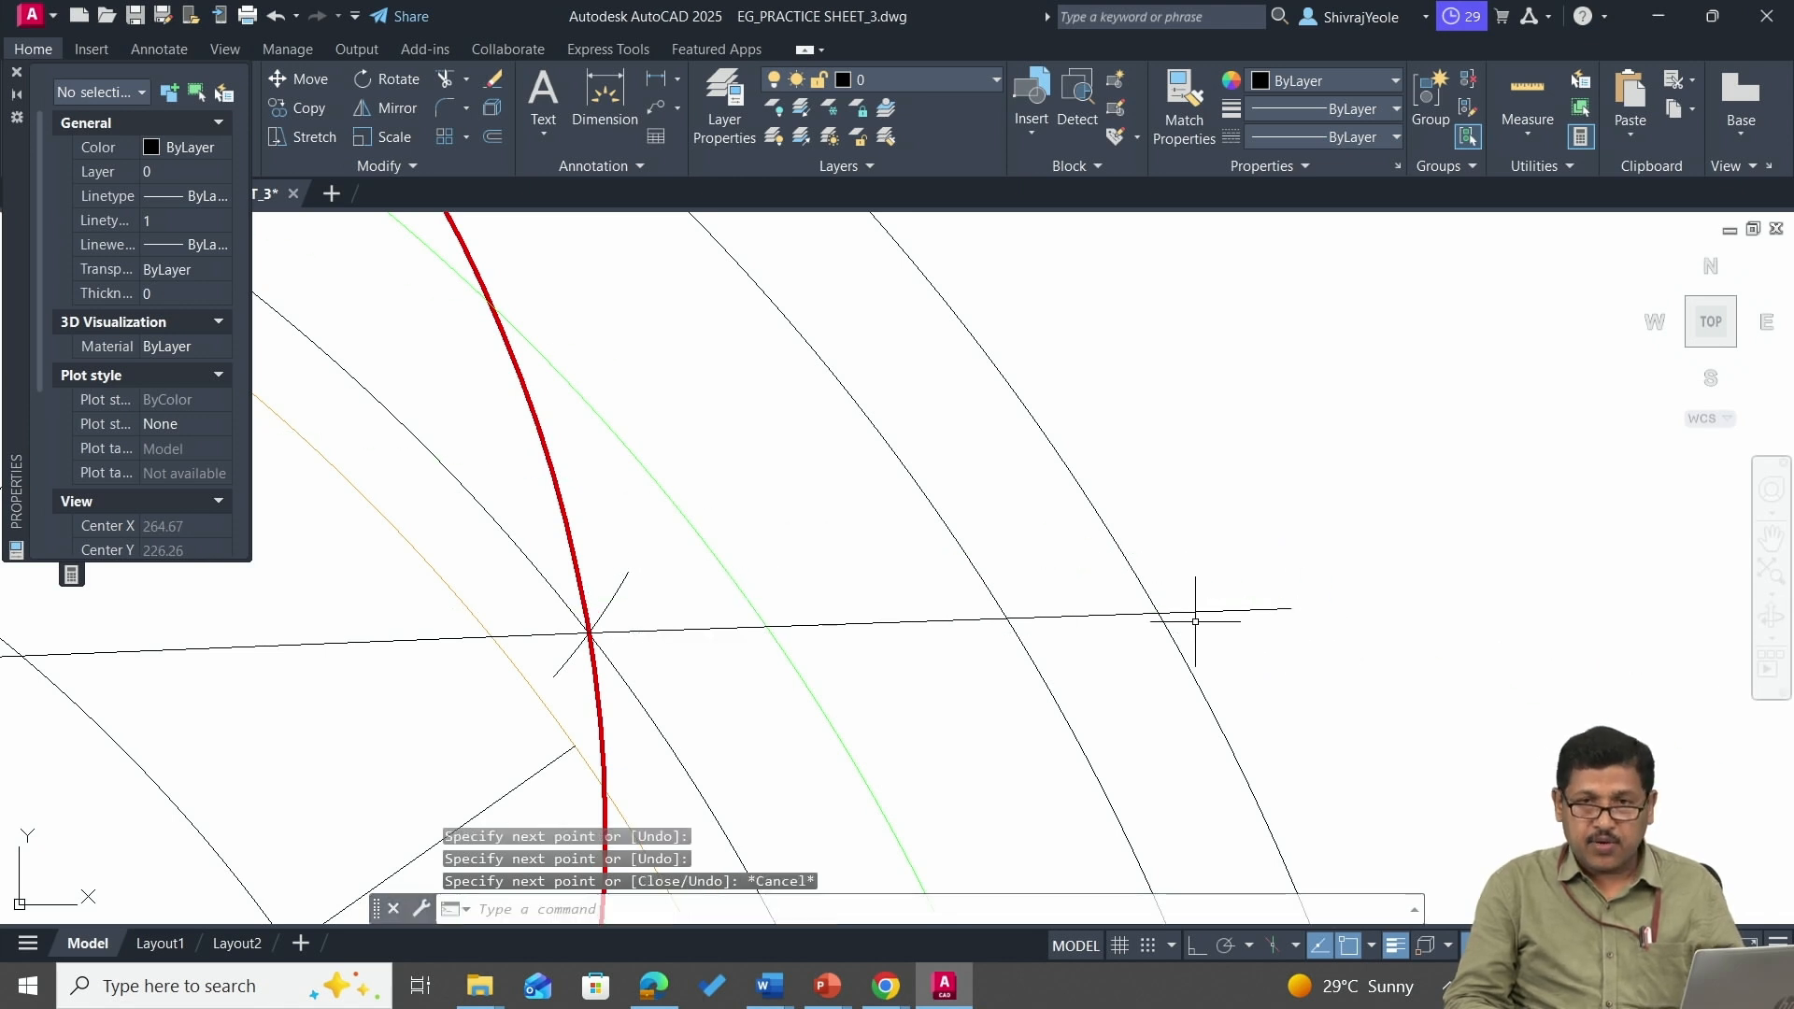
scroll(1193, 609, down, 2)
middle_drag(928, 706, 1276, 607)
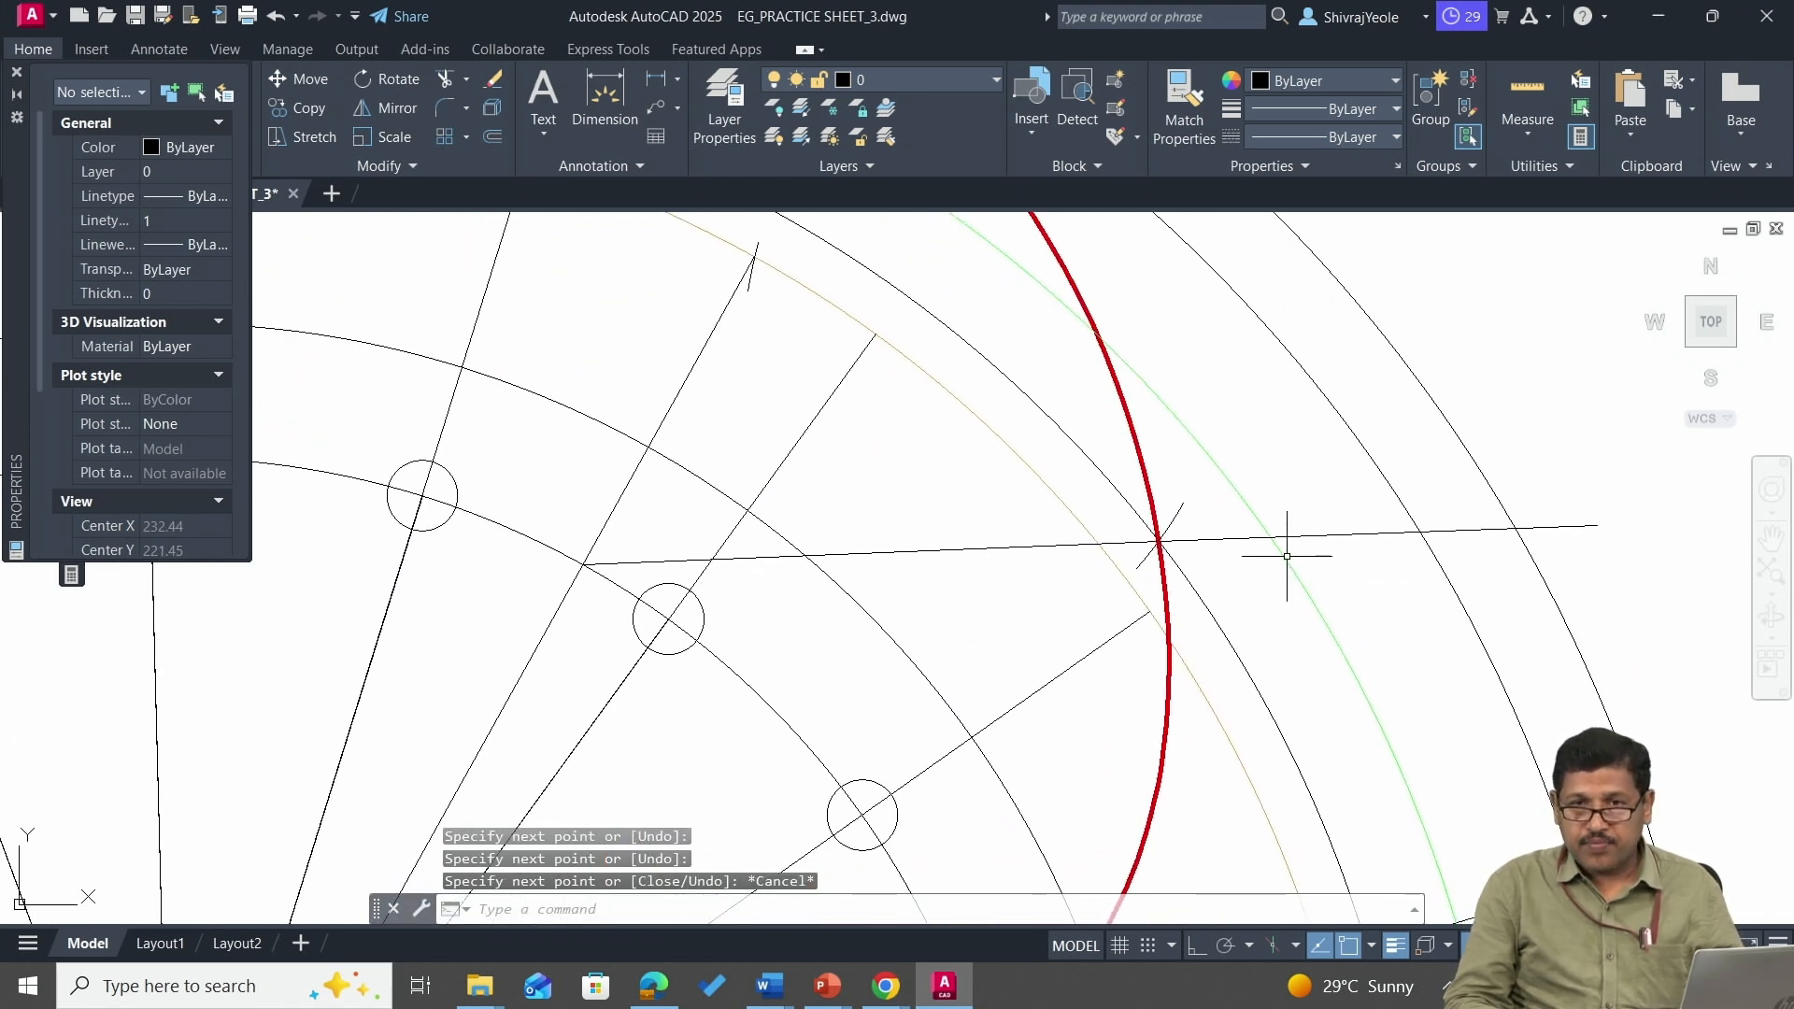
click(1327, 522)
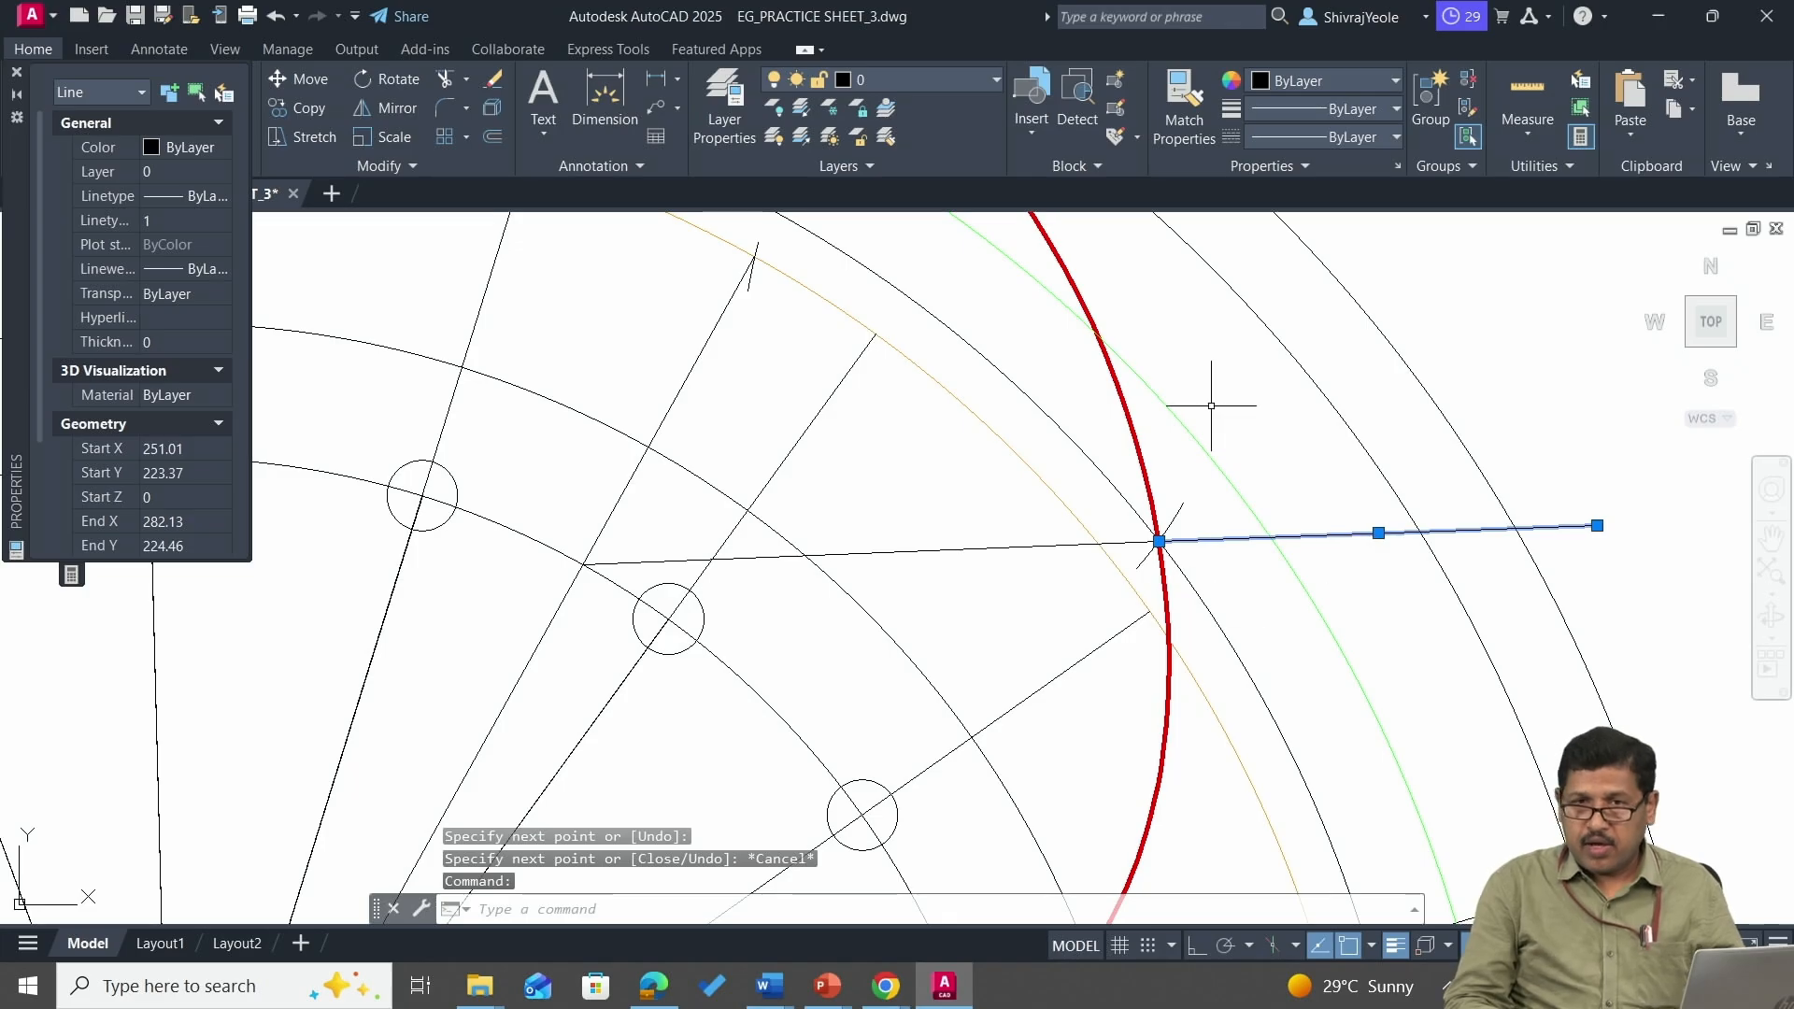
key(Escape)
scroll(1266, 505, down, 3)
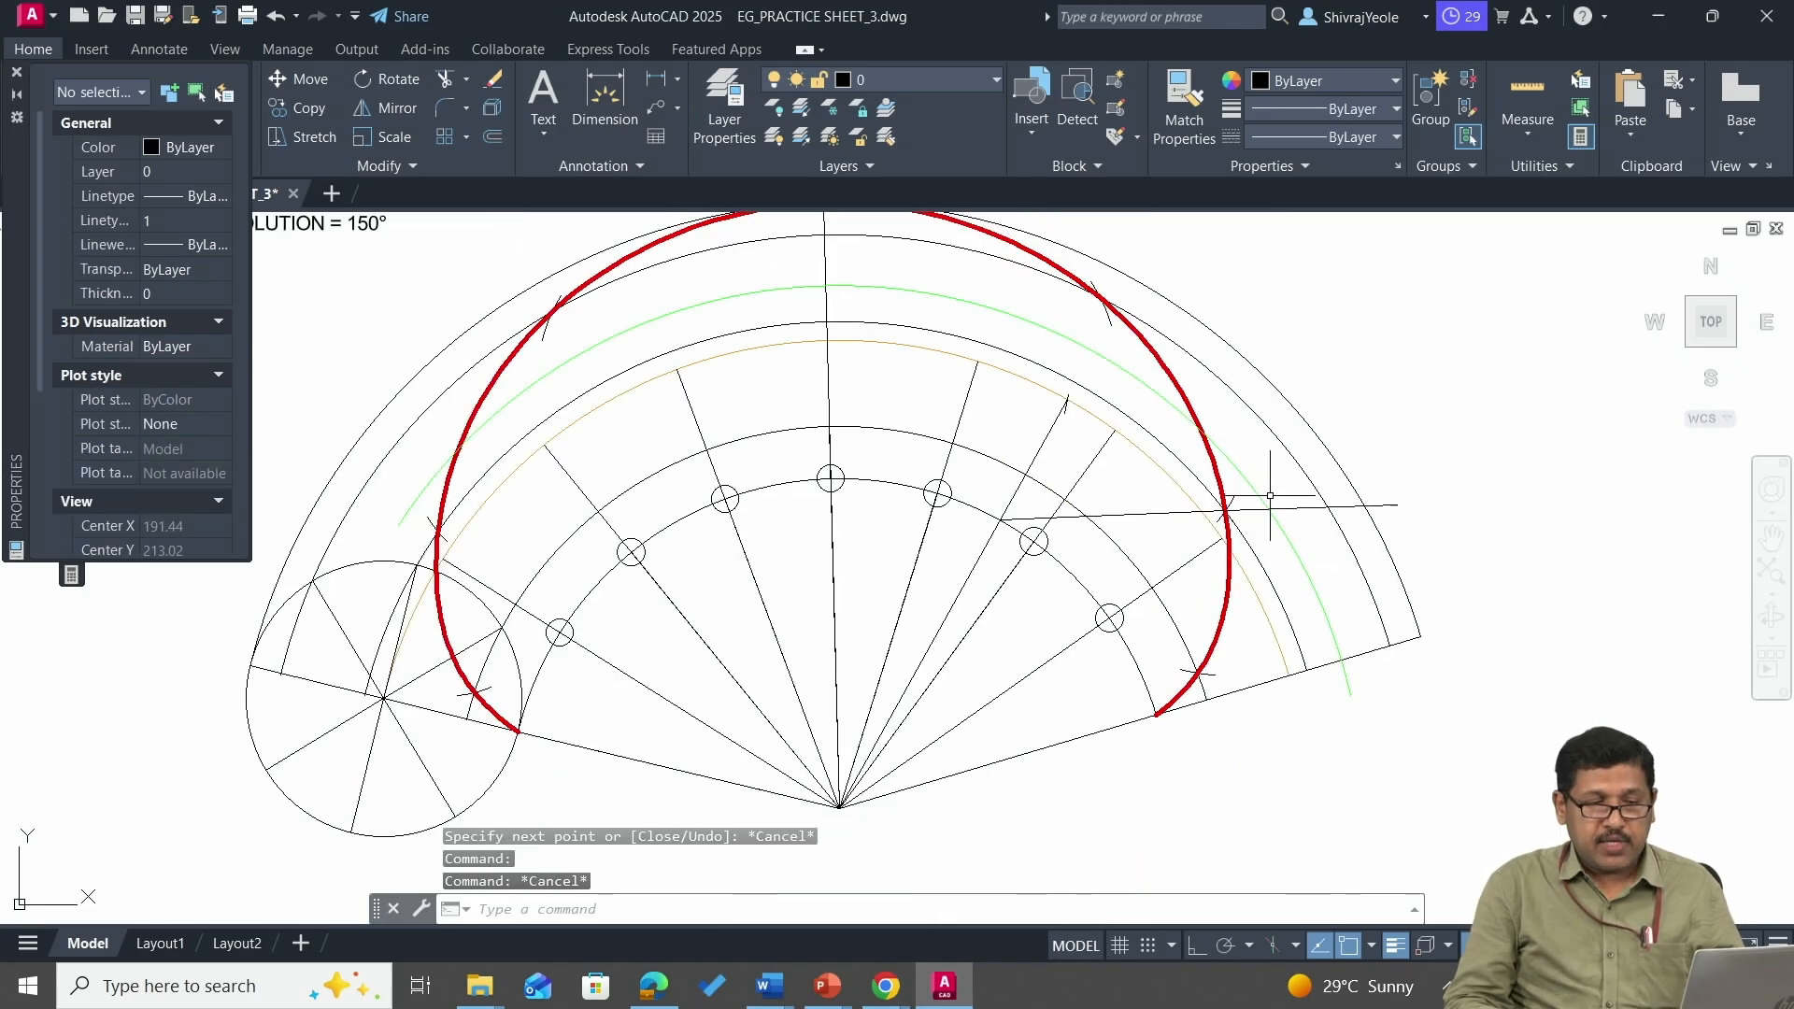
Turn off the Endpoint, Center, Node and Intersection object snaps, leaving only Perpendicular active.
scroll(1276, 537, up, 2)
click(1373, 947)
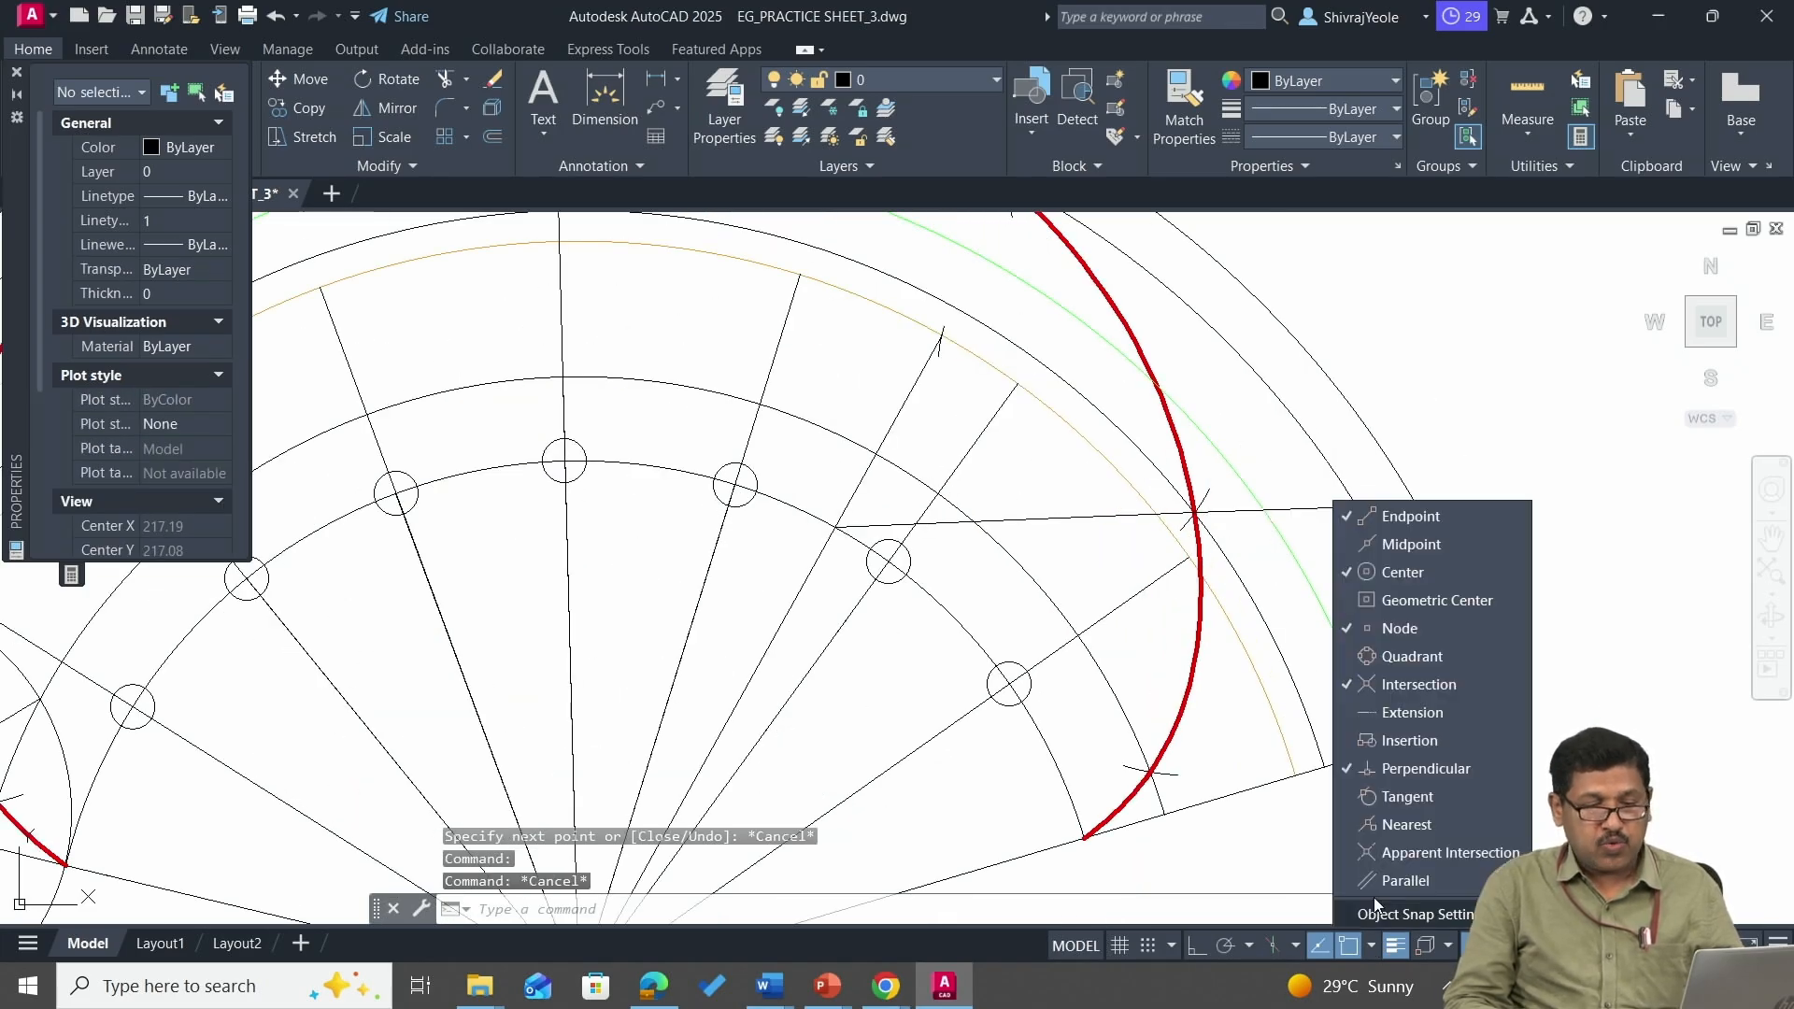
click(1402, 516)
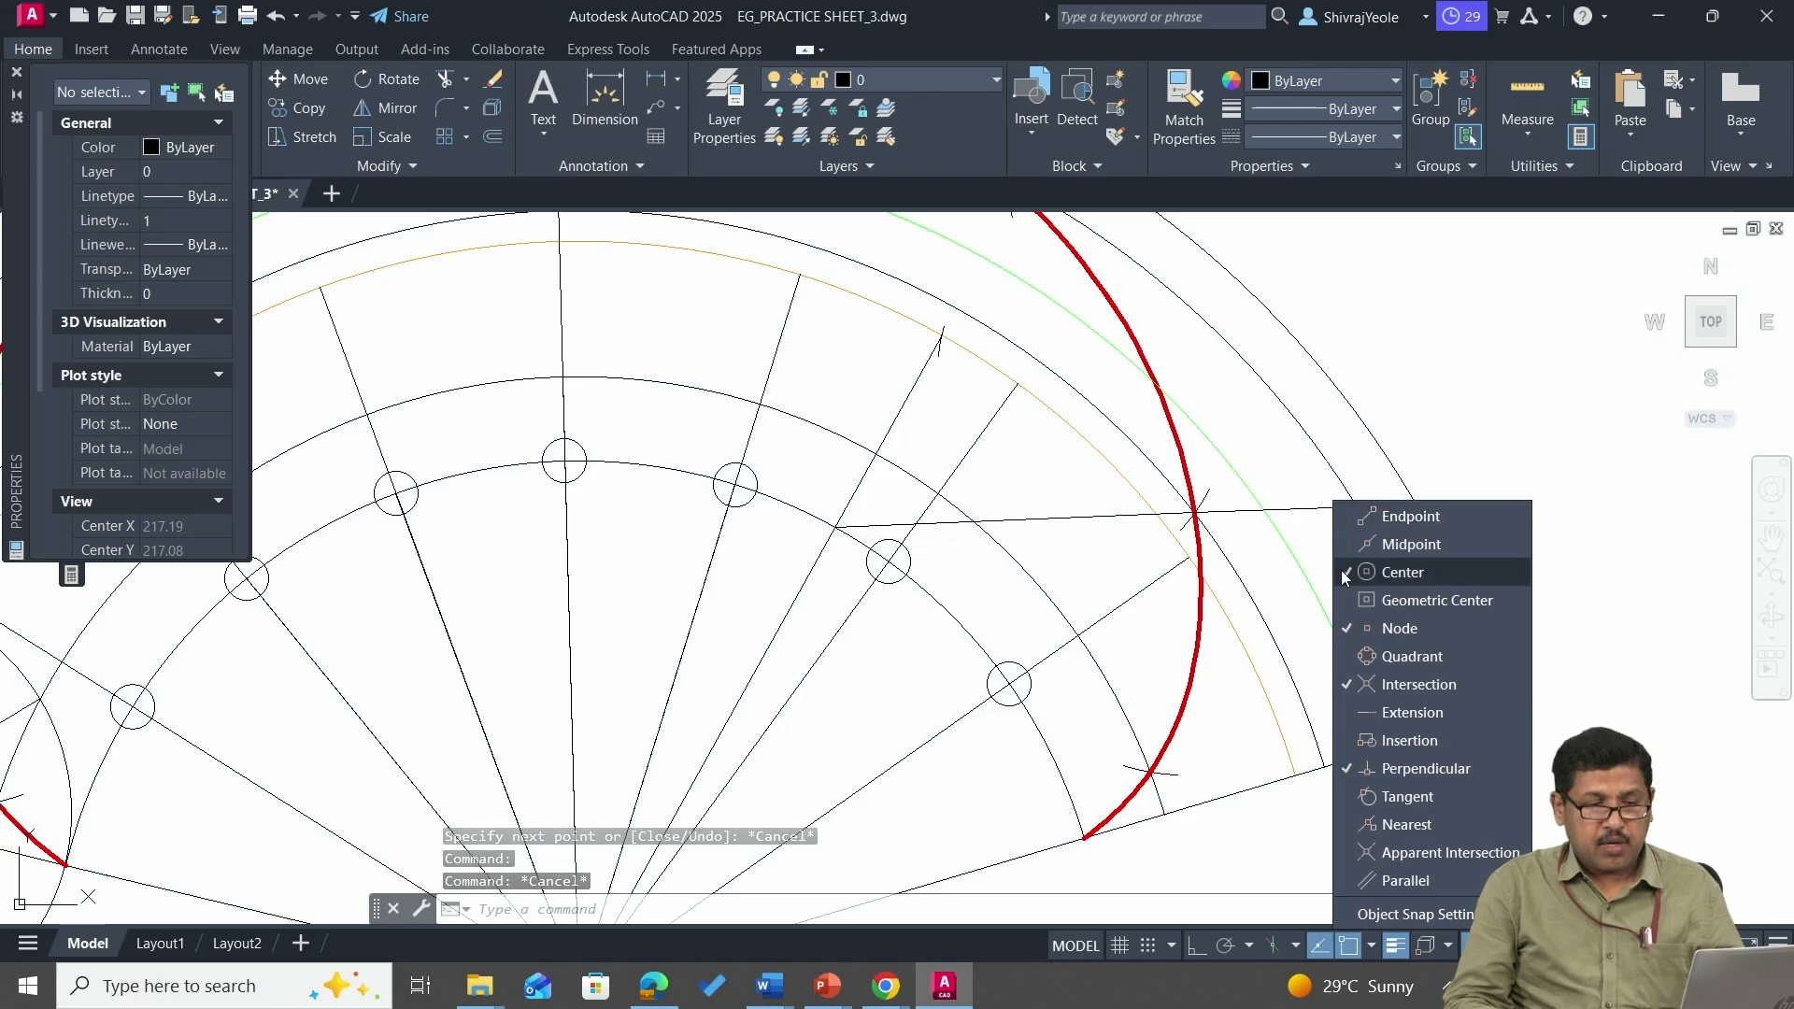
click(1348, 572)
click(1350, 630)
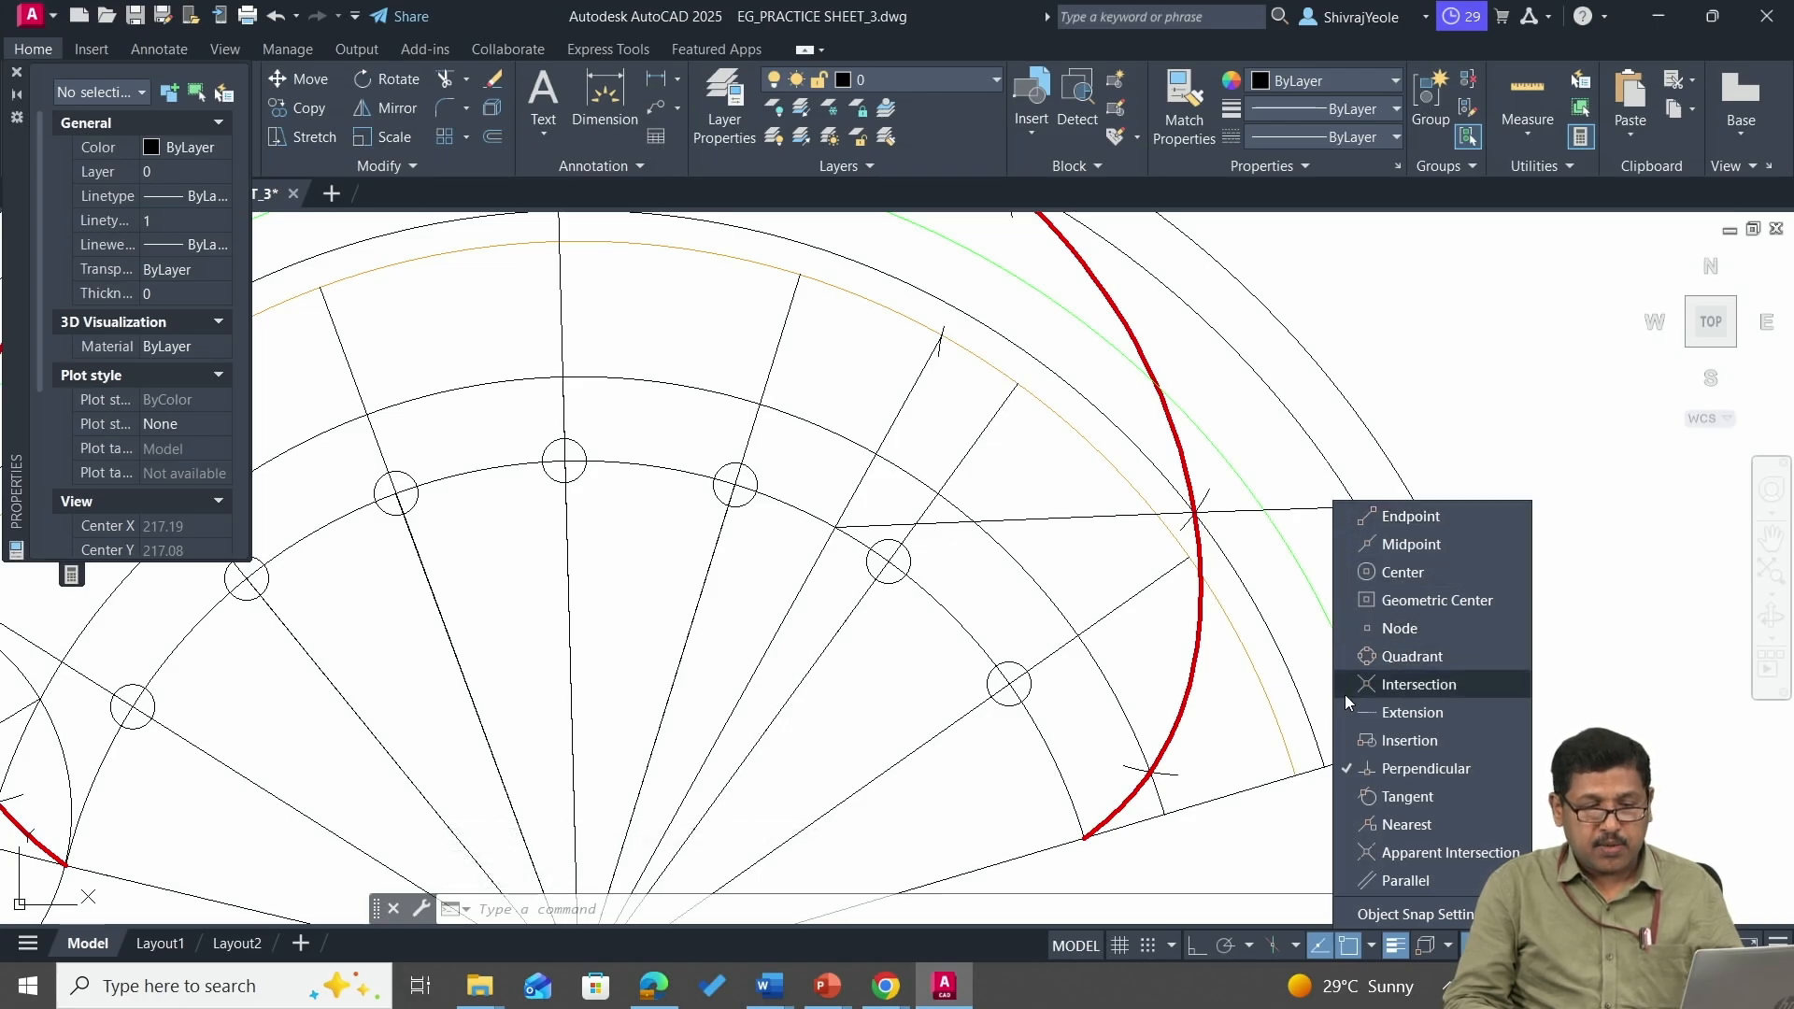
click(1346, 687)
click(1246, 720)
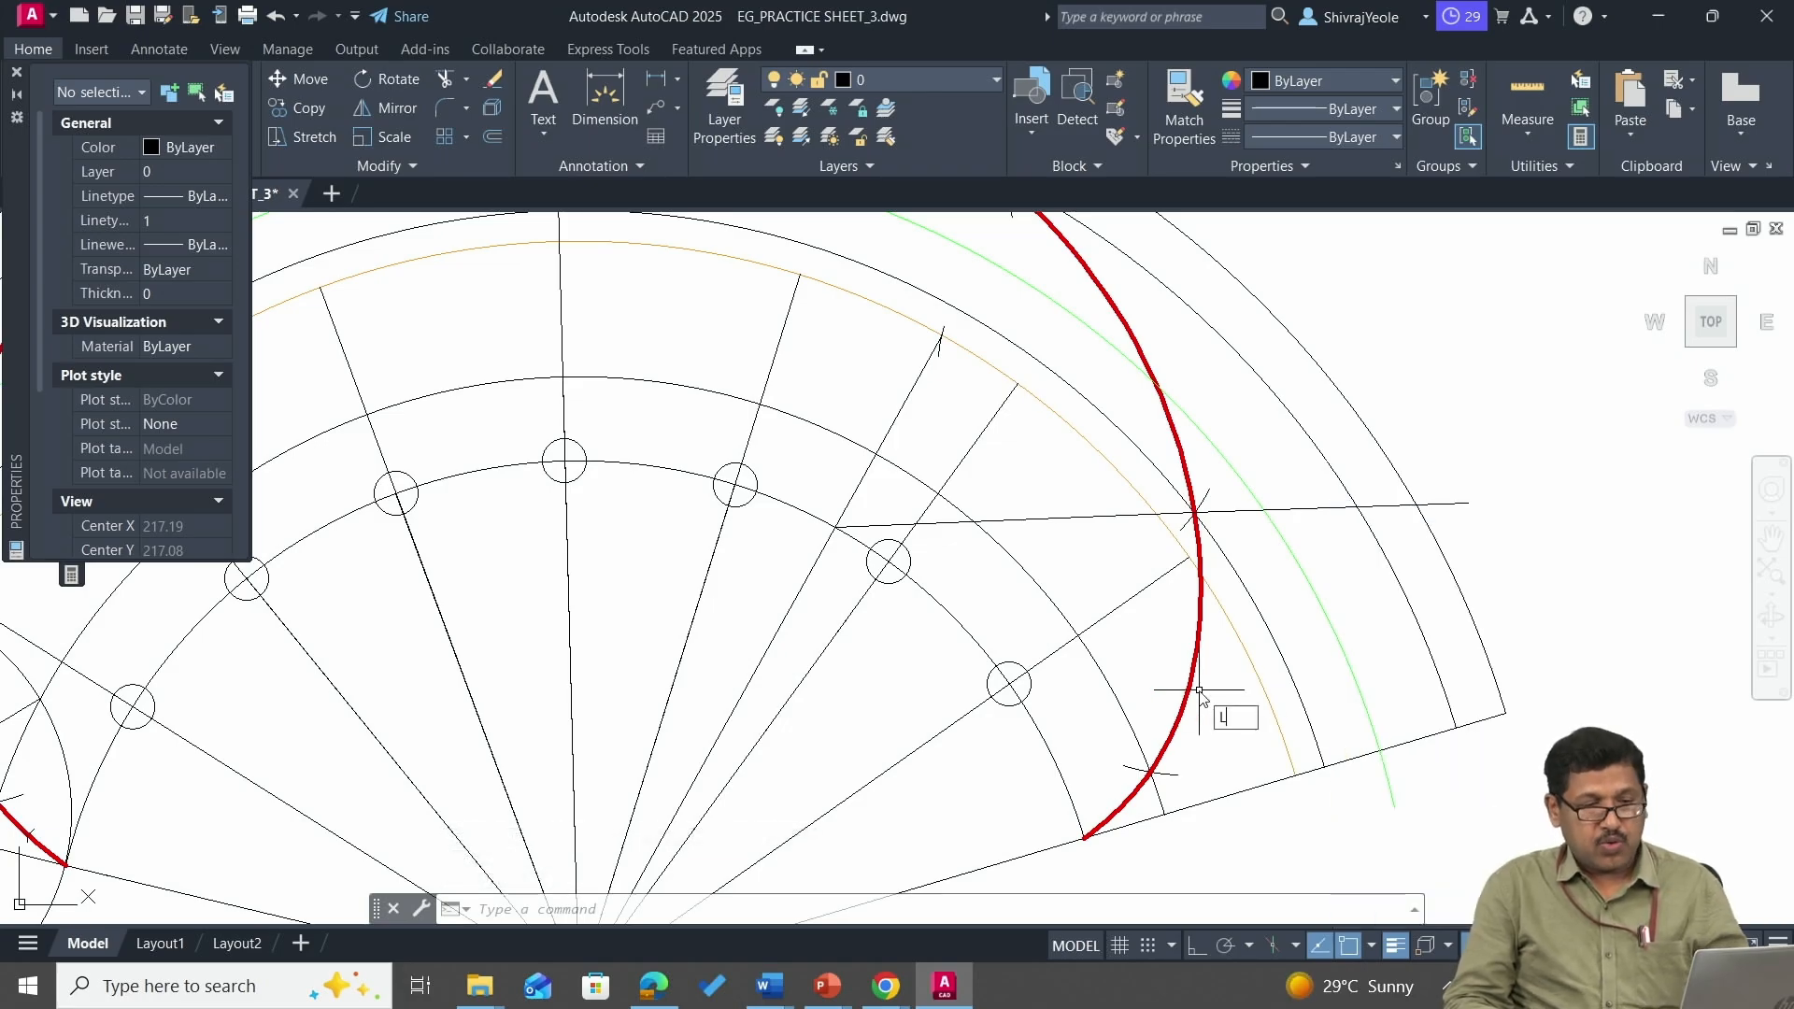
Draw a line perpendicular to the outer part of the normal, running upward from it outside the red curve.
text(l)
key(Return)
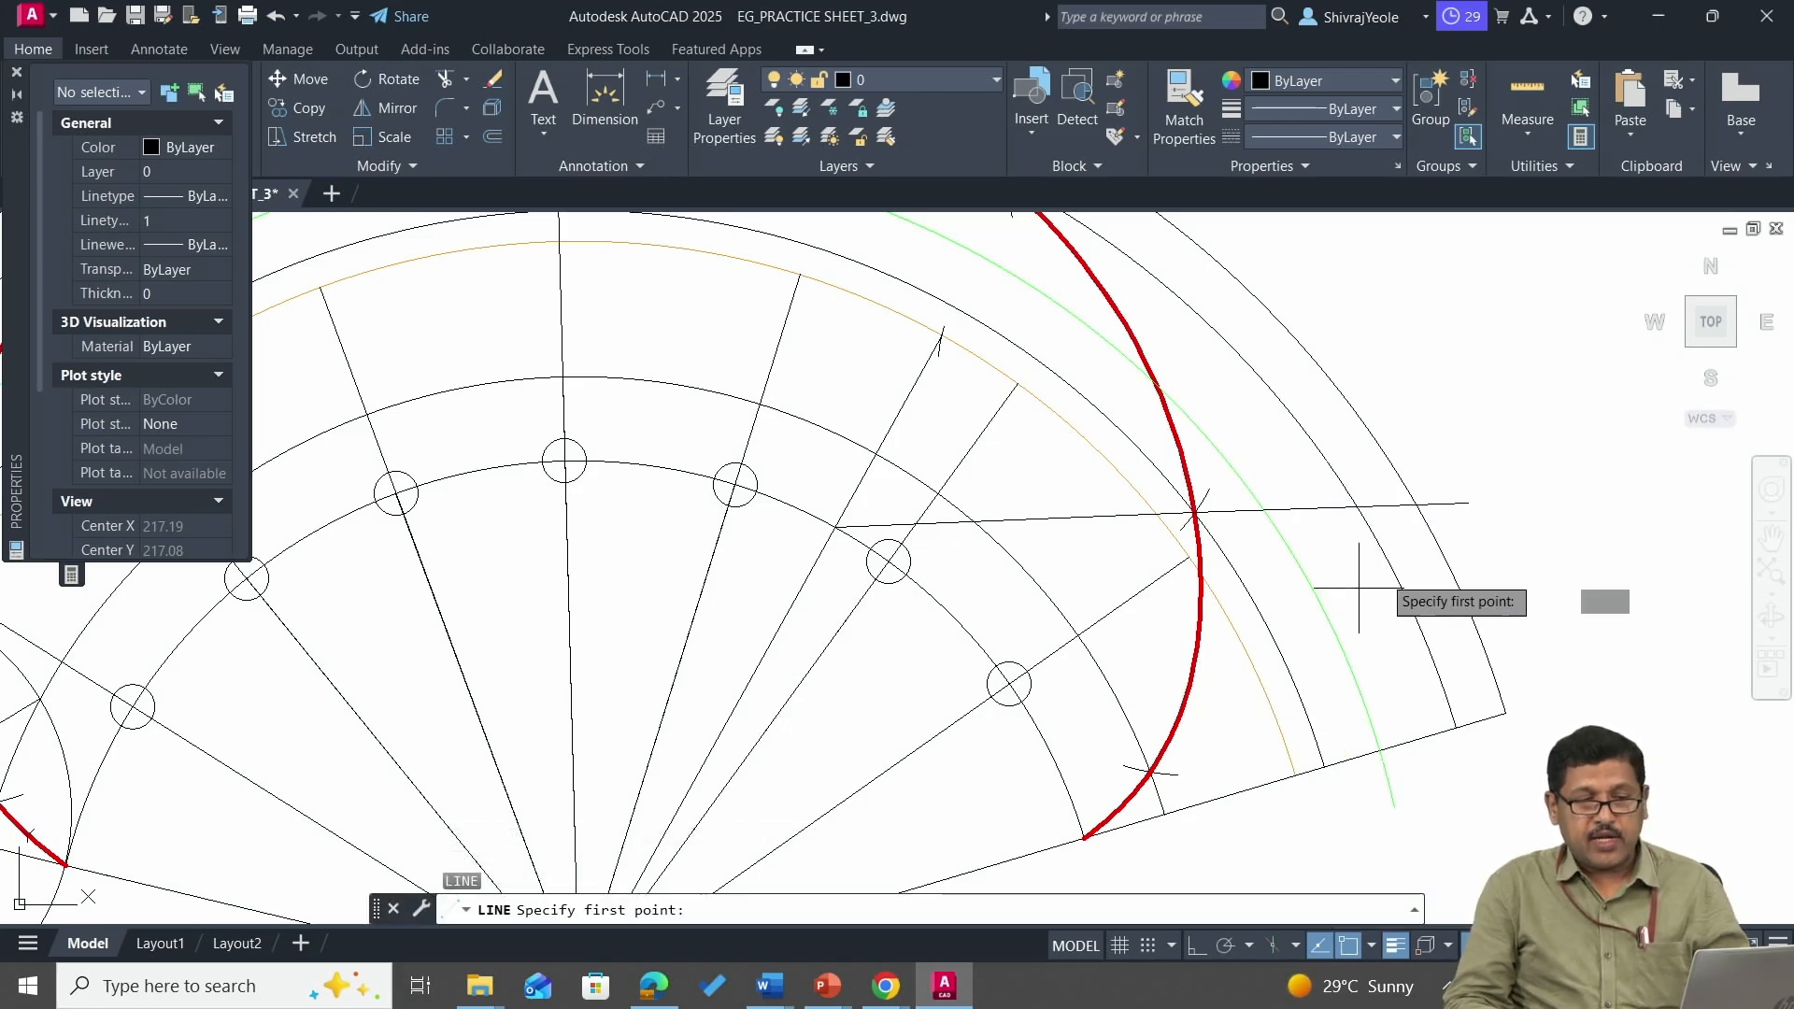
click(1286, 510)
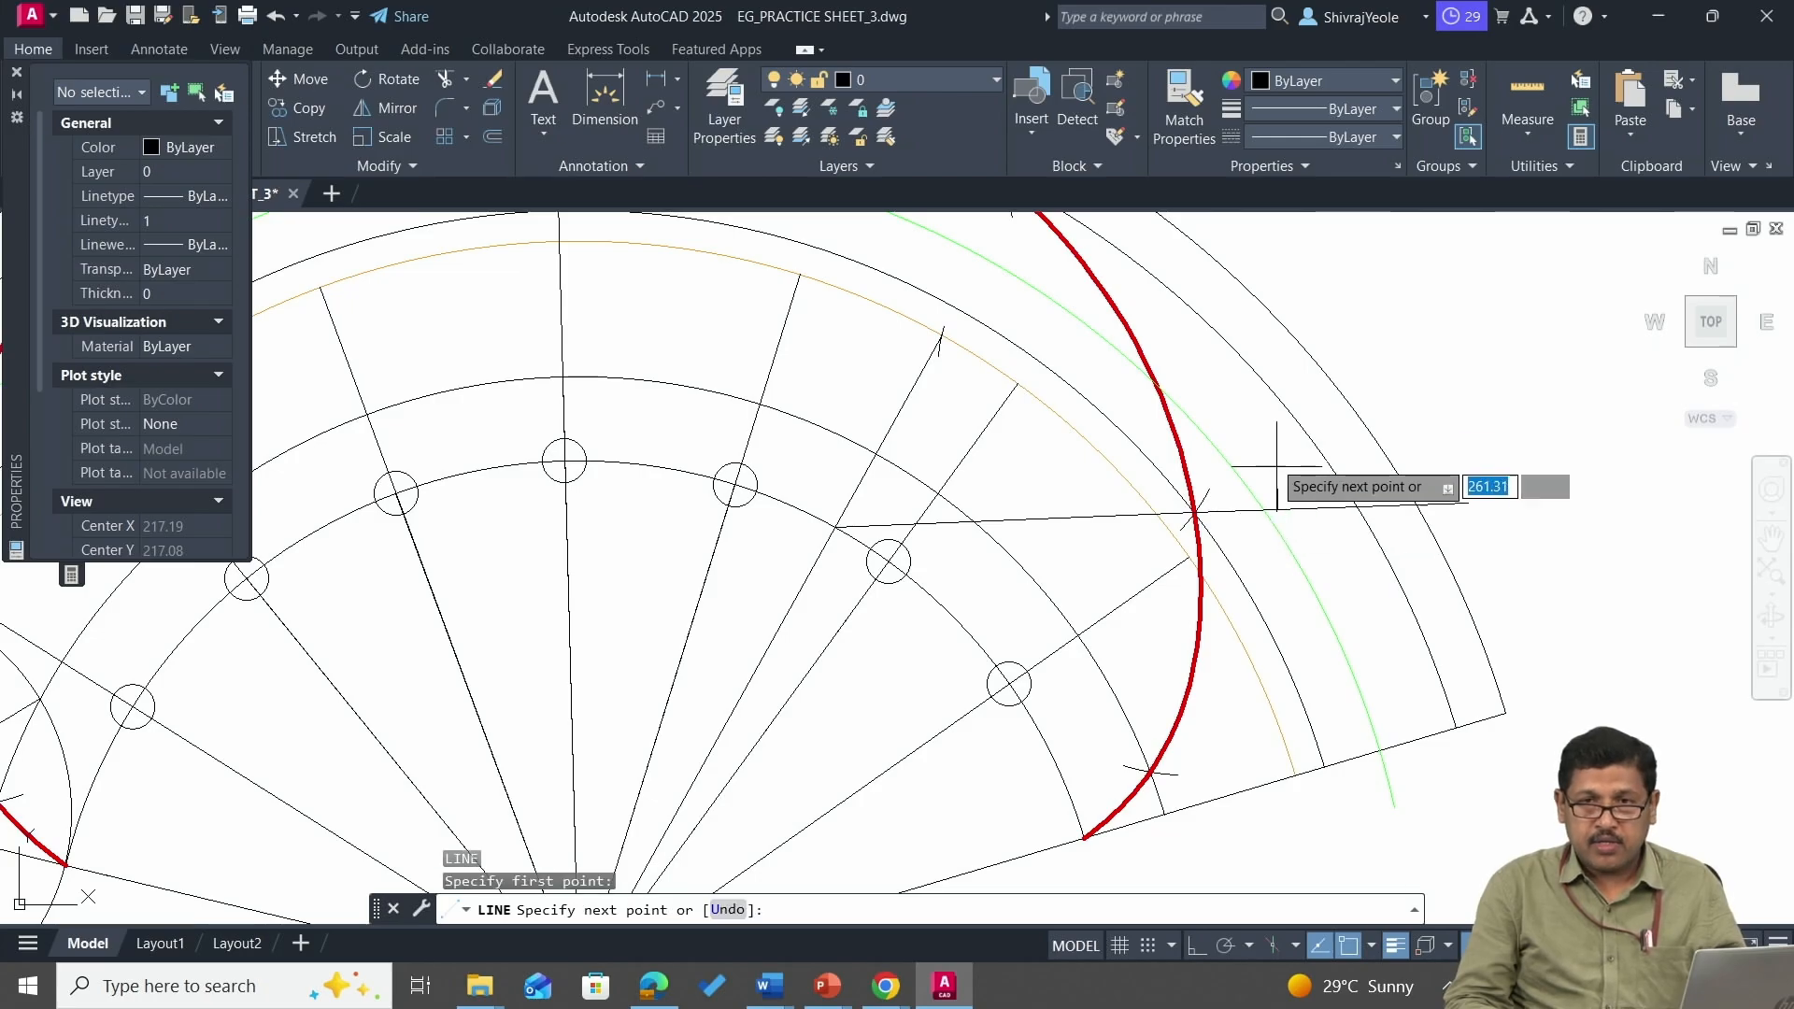
click(1270, 257)
key(Escape)
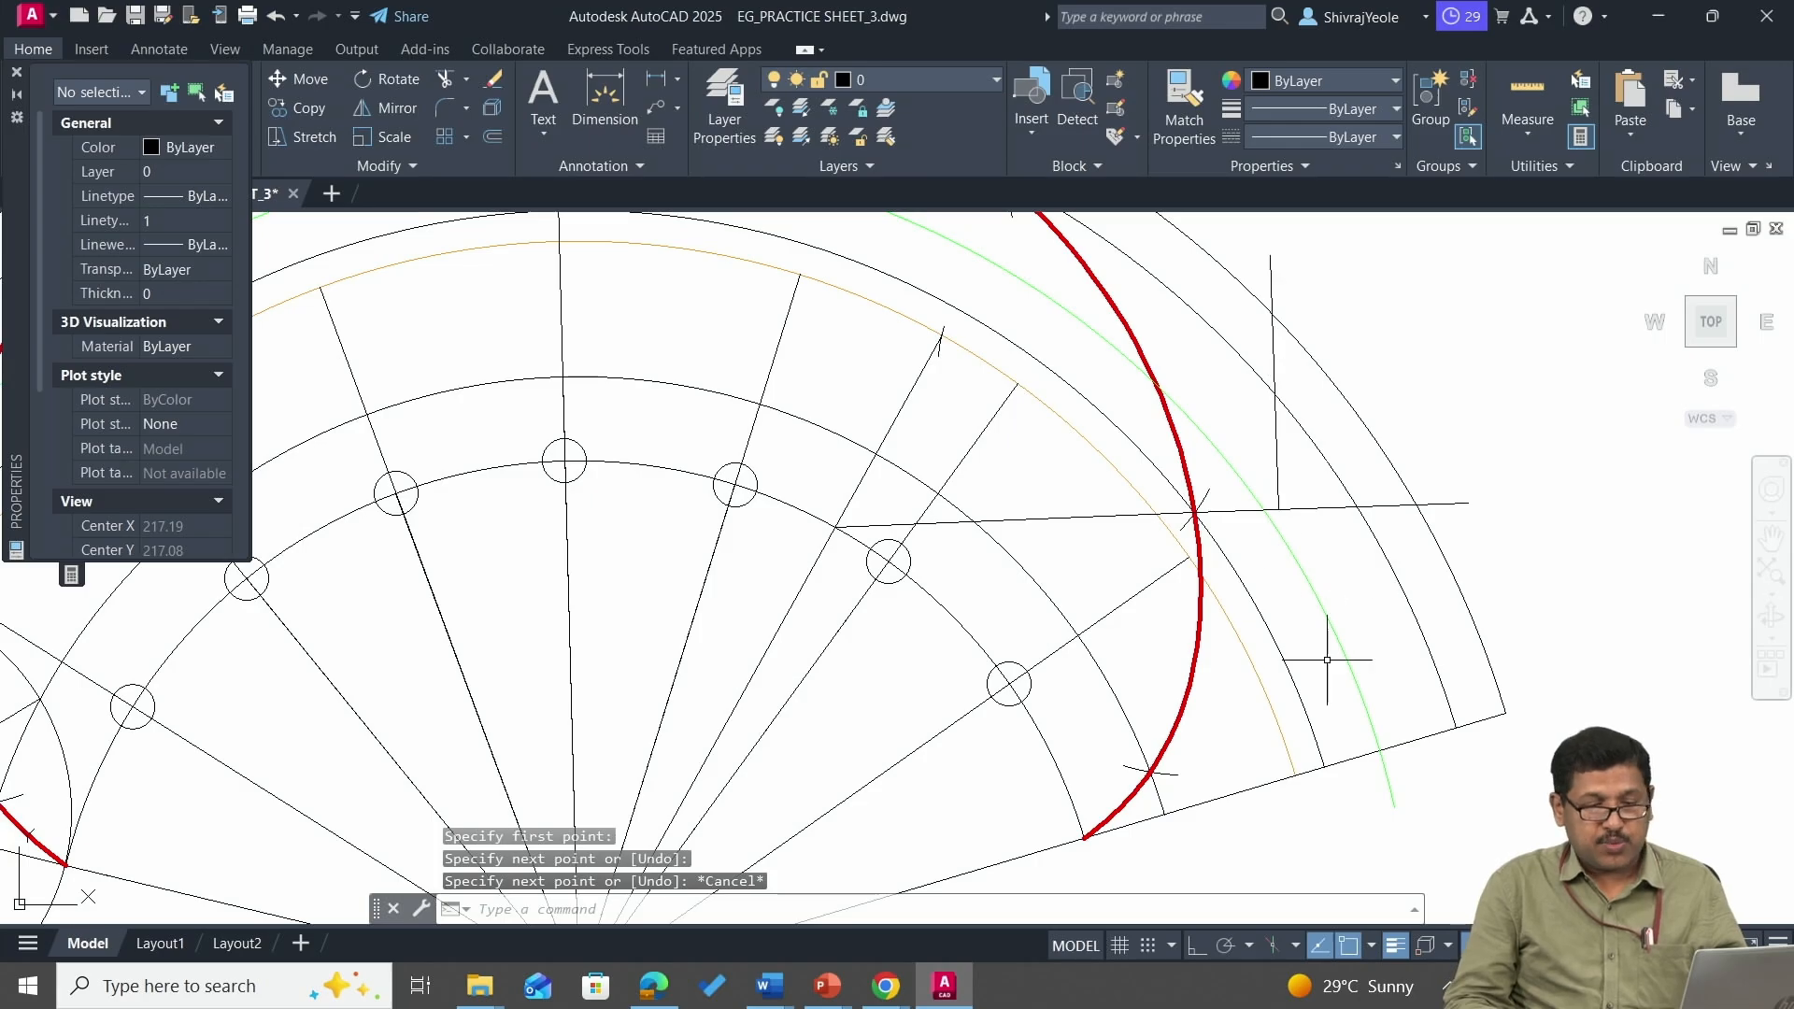
Turn the Endpoint and Intersection object snaps back on.
click(1372, 945)
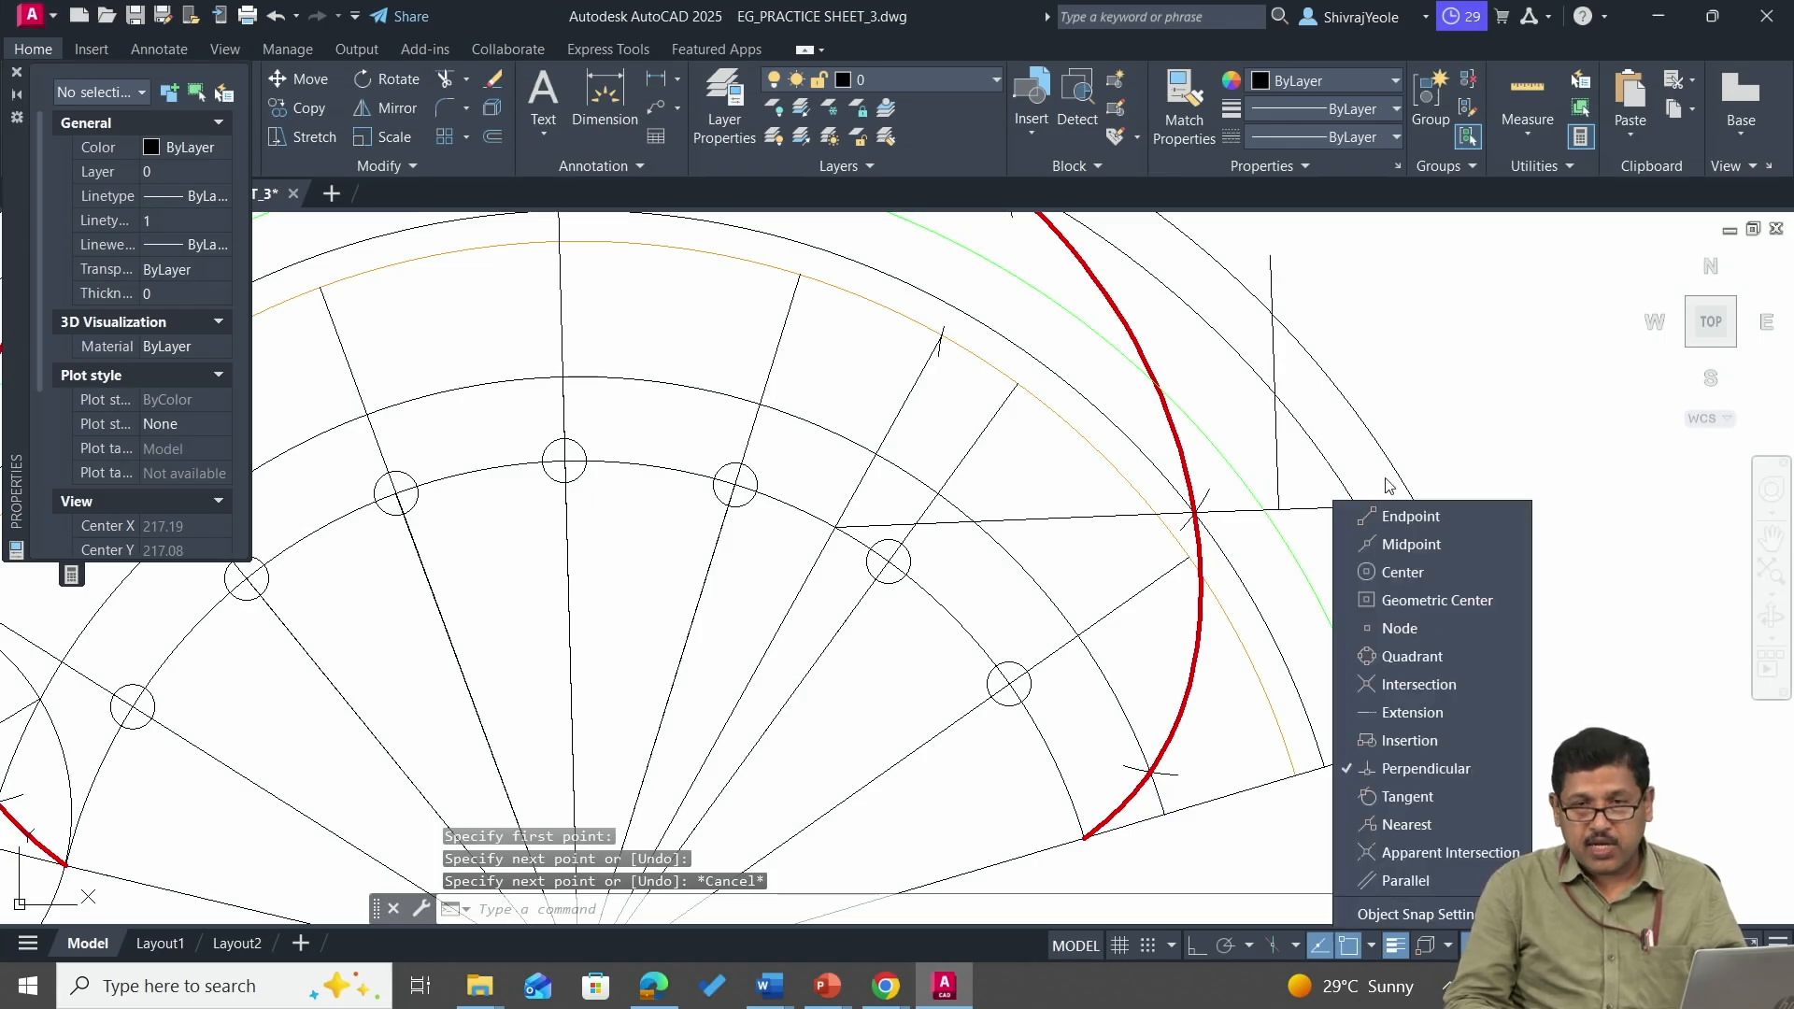
click(1354, 517)
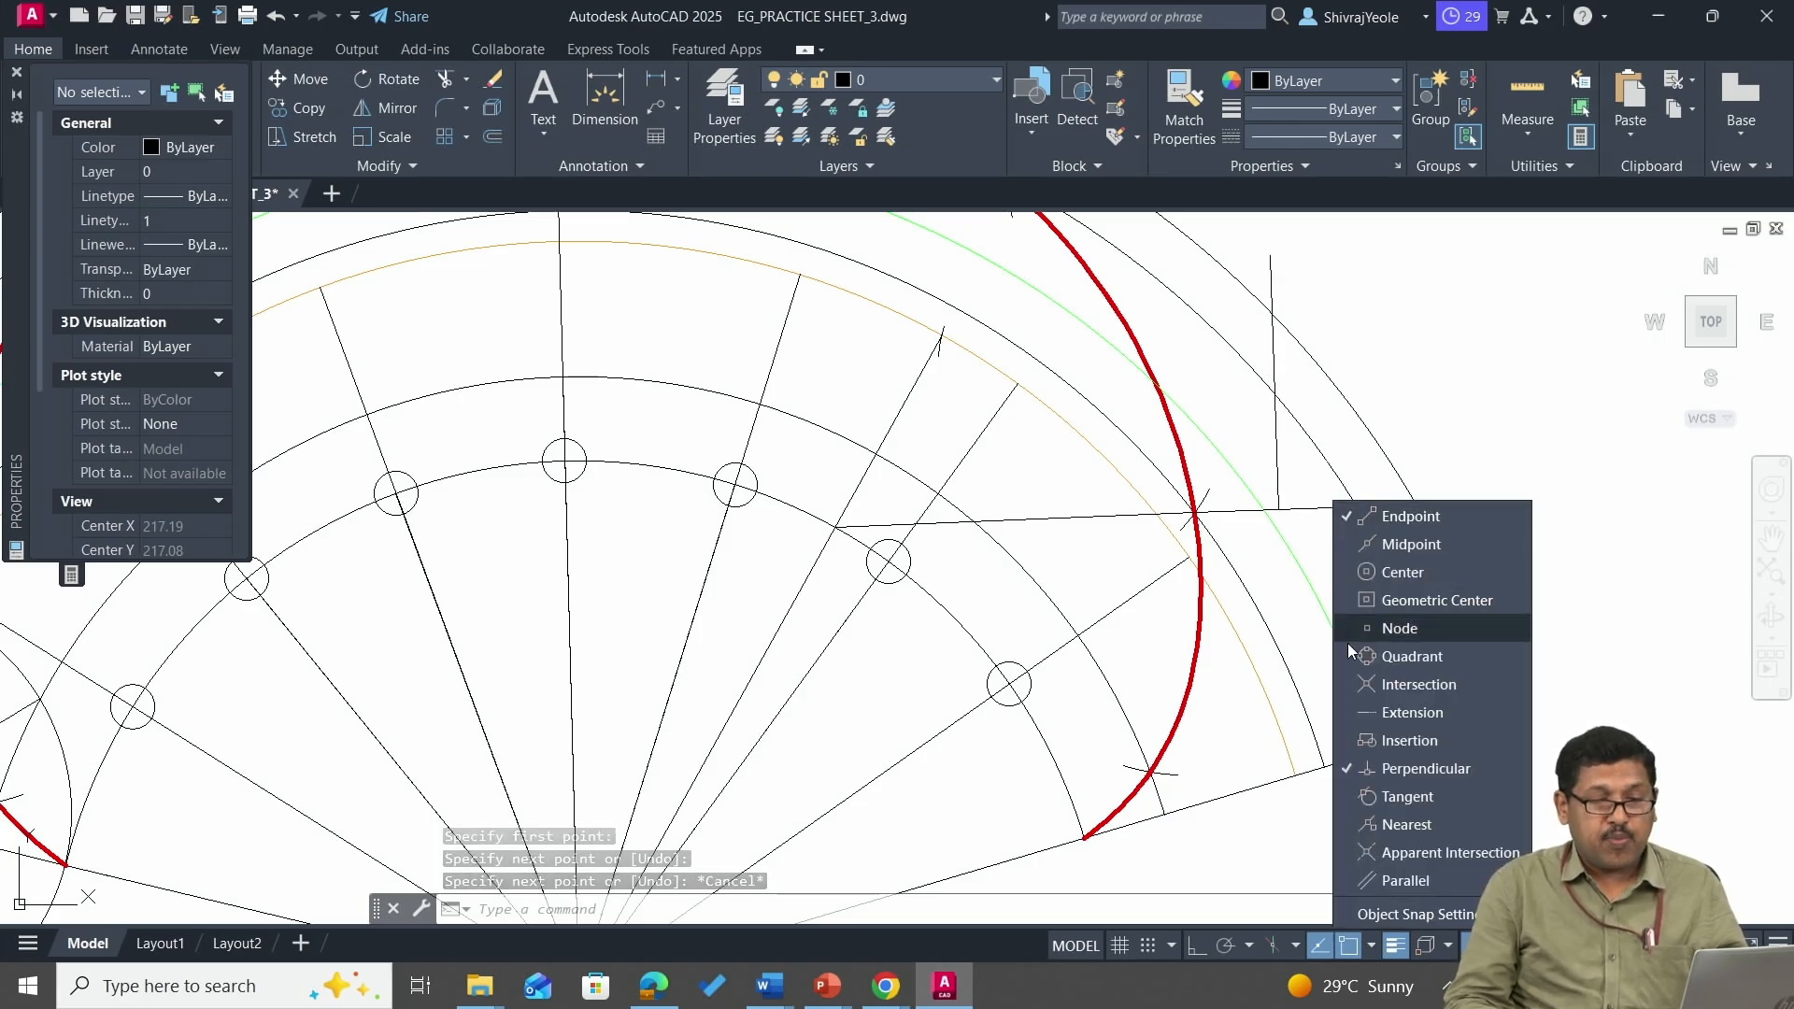
click(1348, 684)
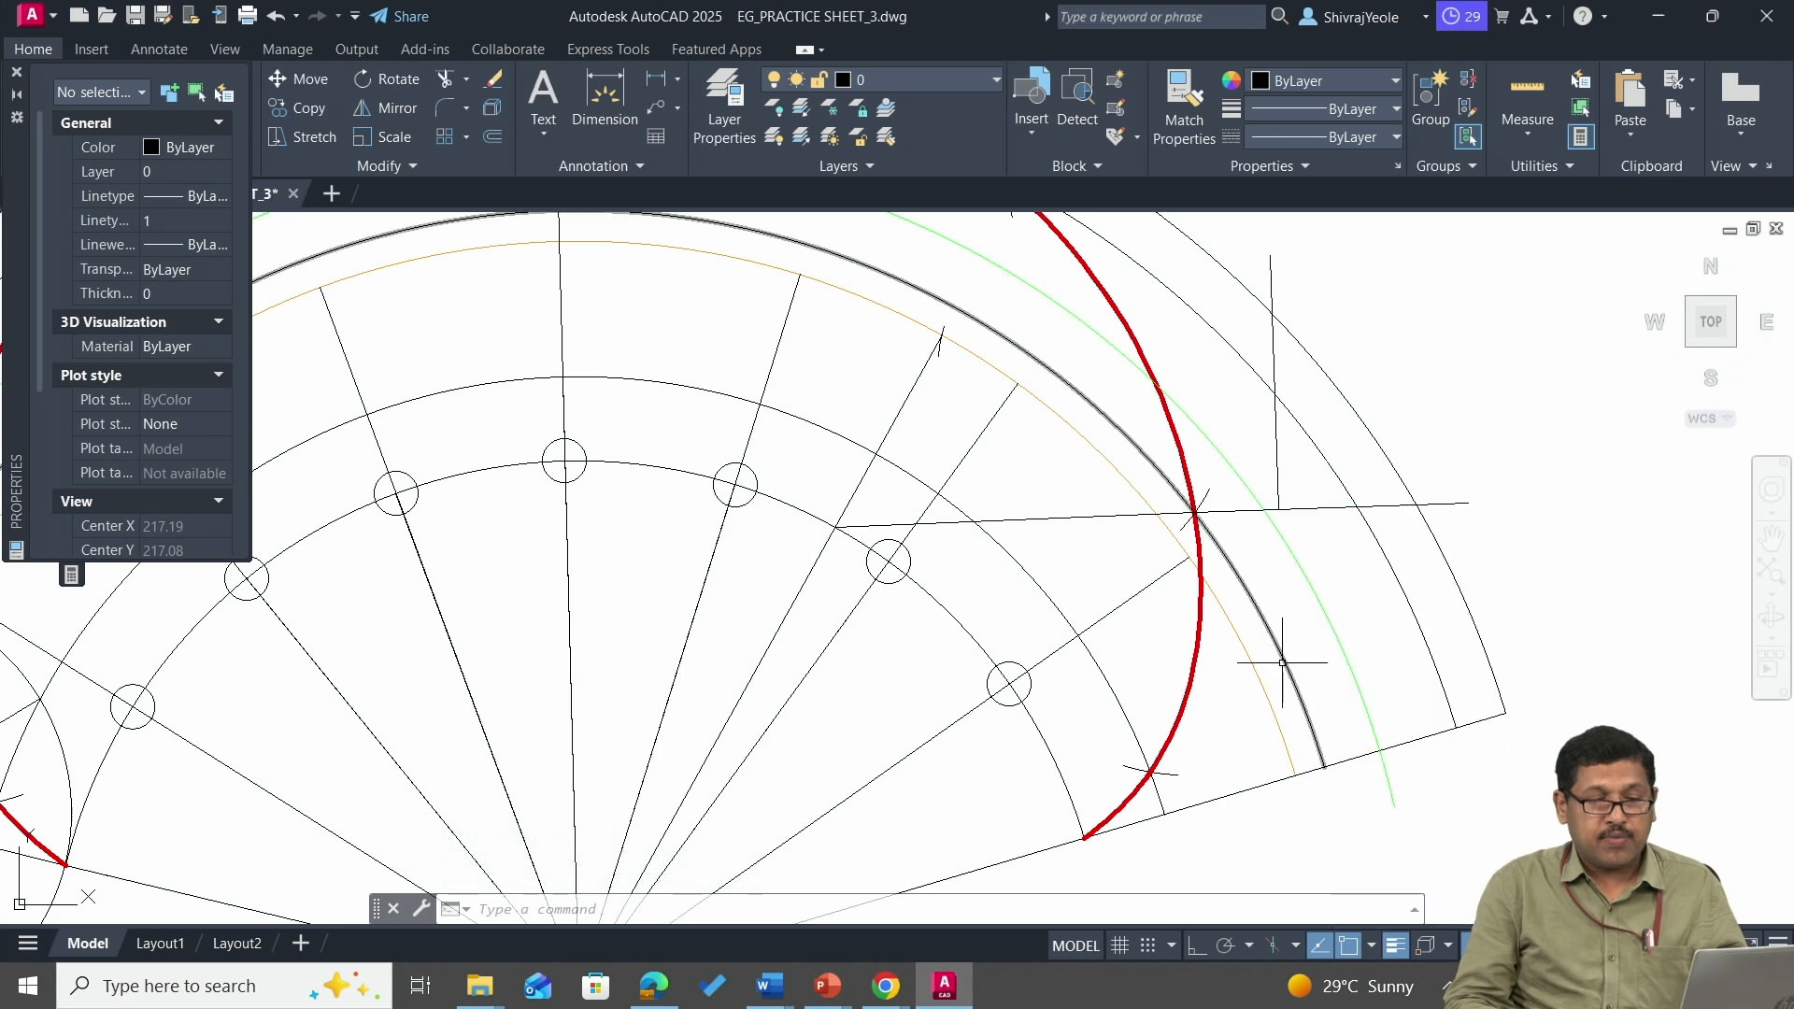
Move the perpendicular line by its lower endpoint to the point where the normal meets the red curve.
text(m)
key(Return)
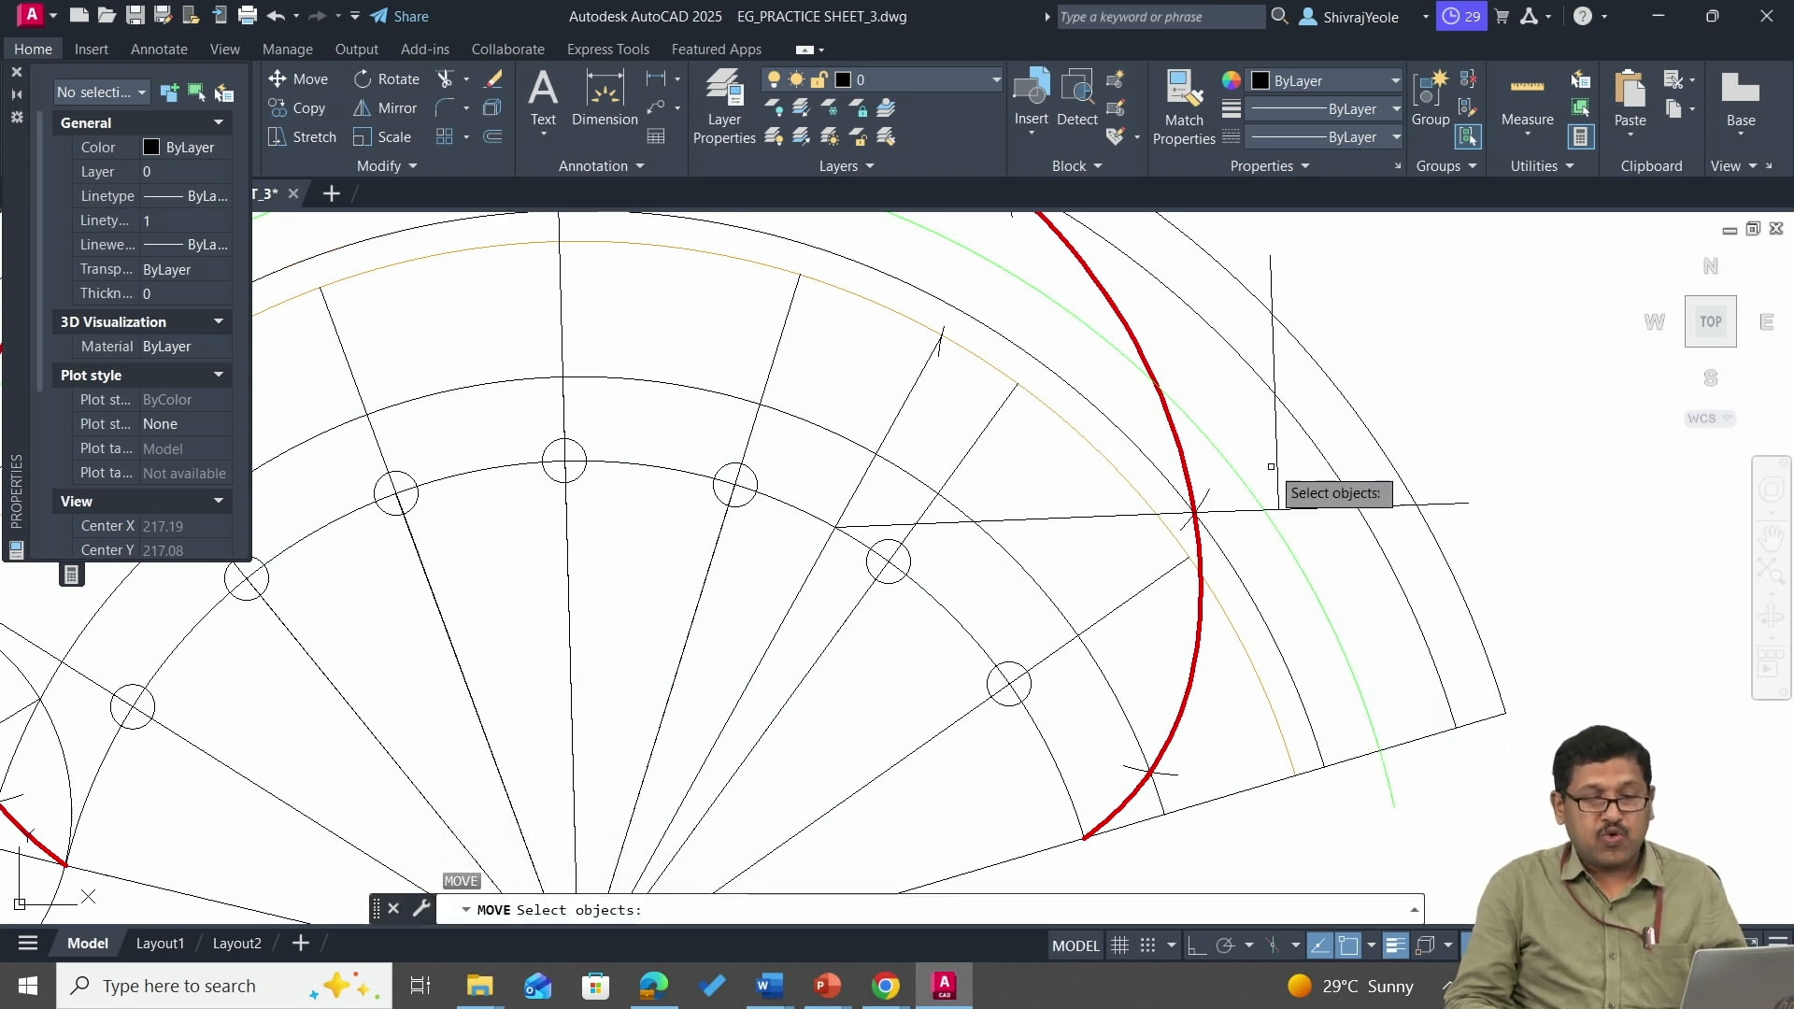
click(1277, 463)
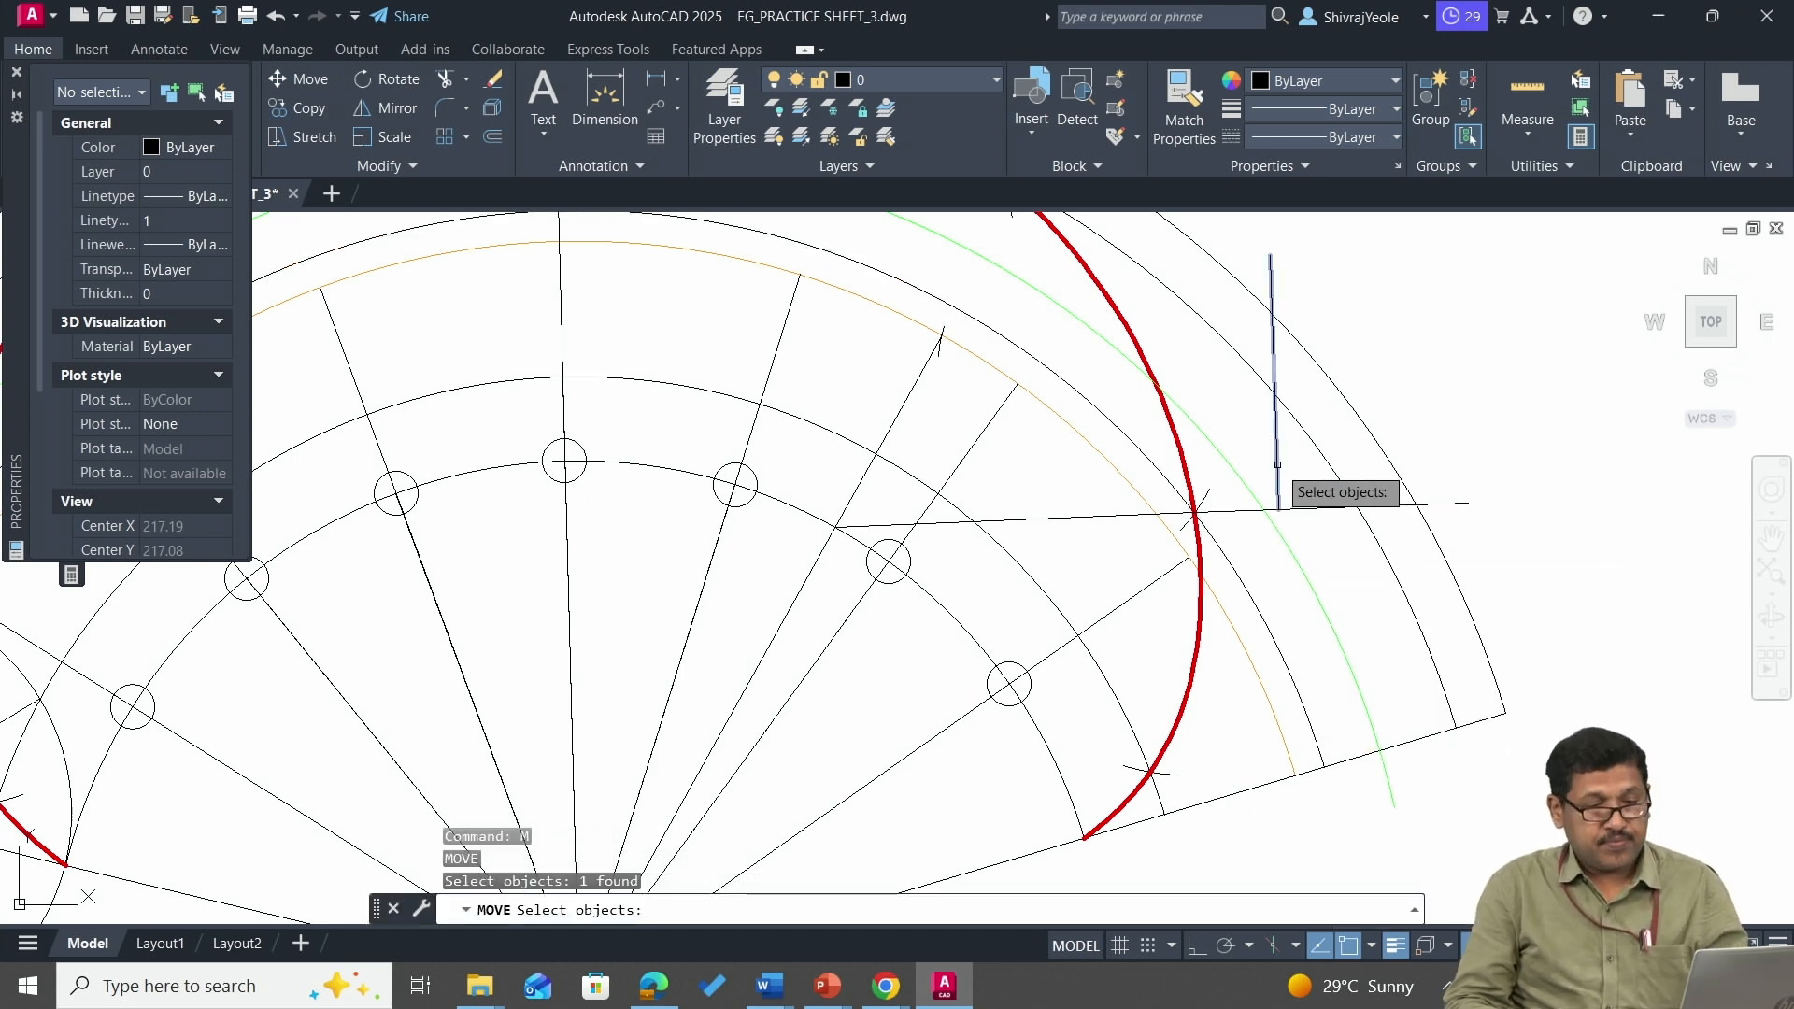
key(Return)
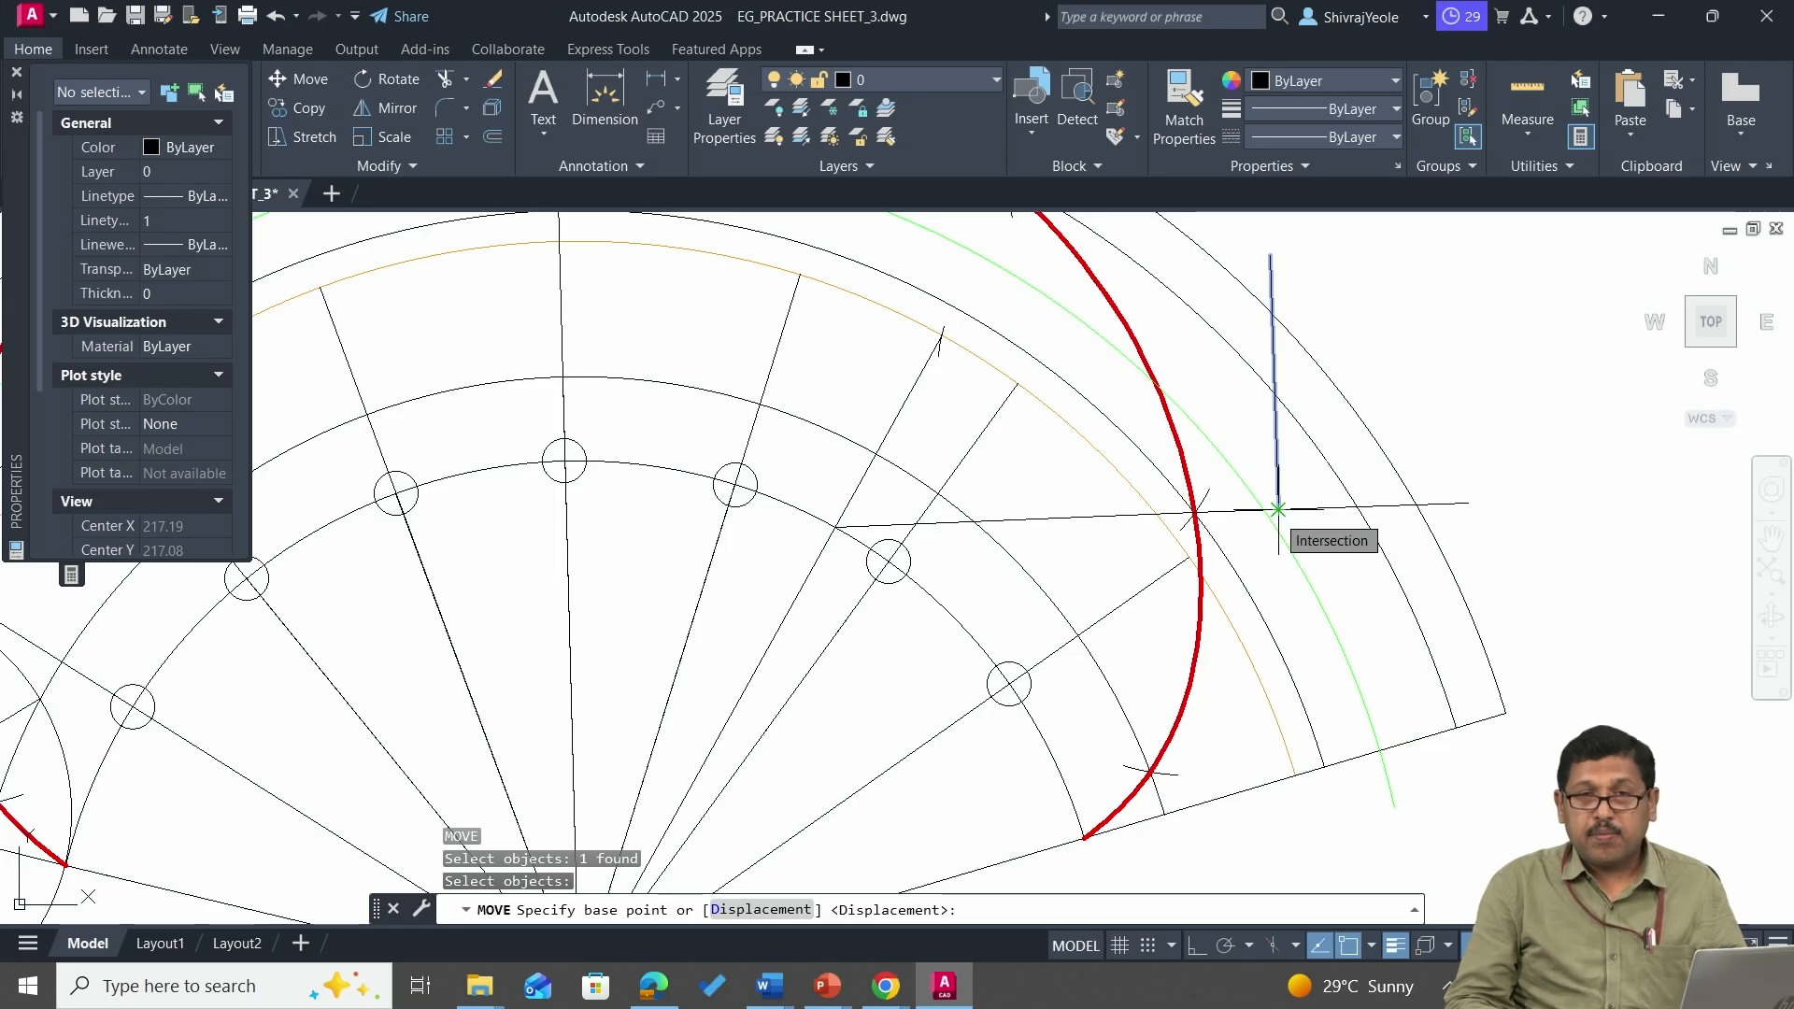
click(1278, 510)
scroll(1205, 505, up, 5)
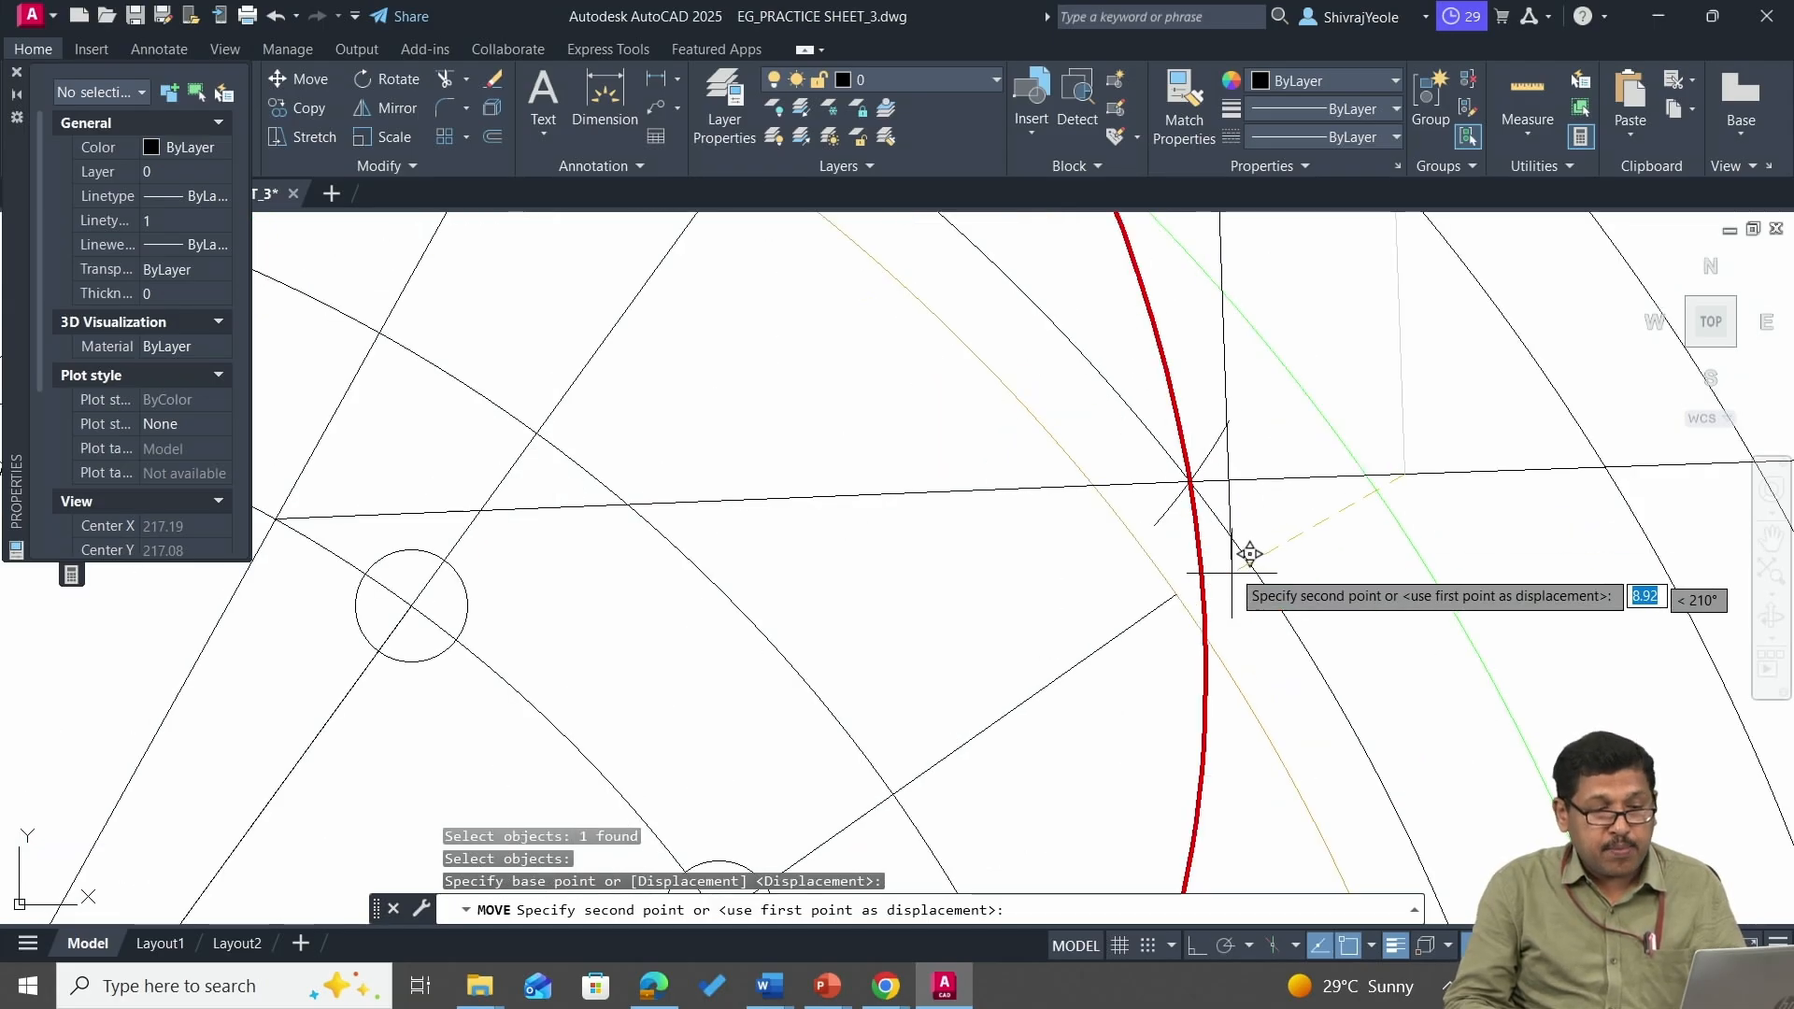
click(1189, 428)
scroll(1187, 448, down, 5)
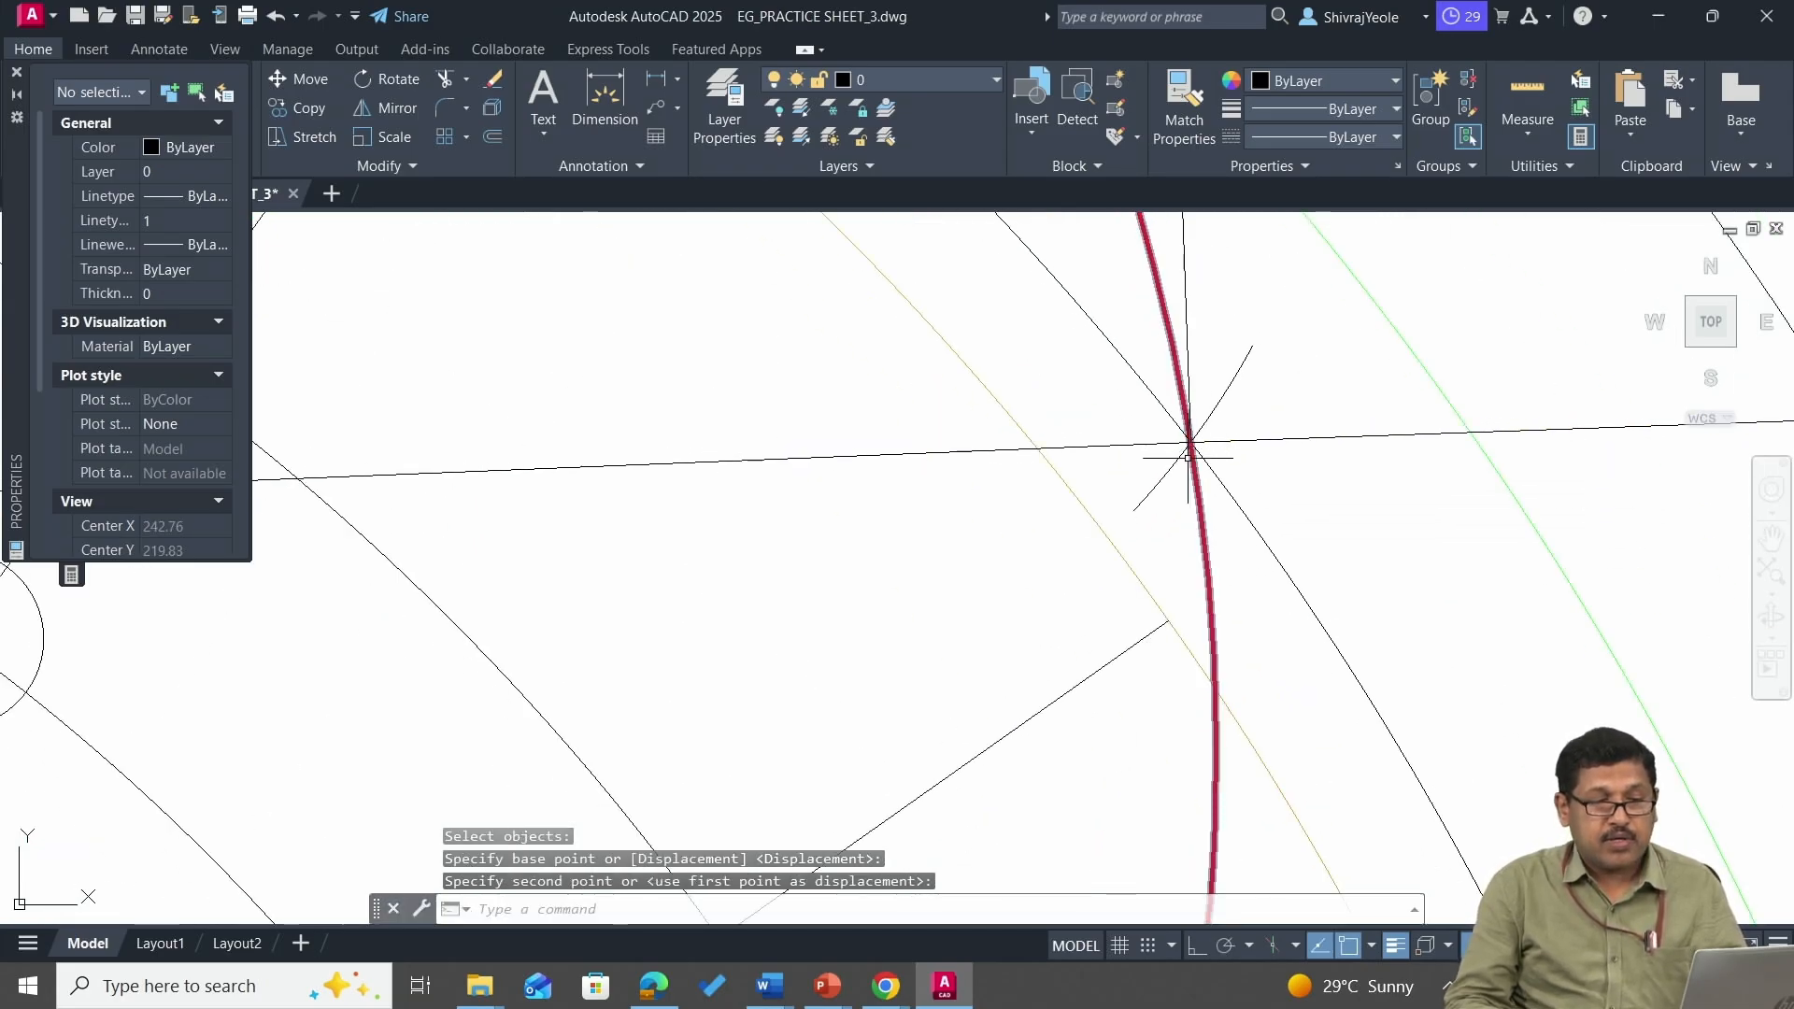
scroll(1180, 420, down, 5)
scroll(1177, 383, up, 5)
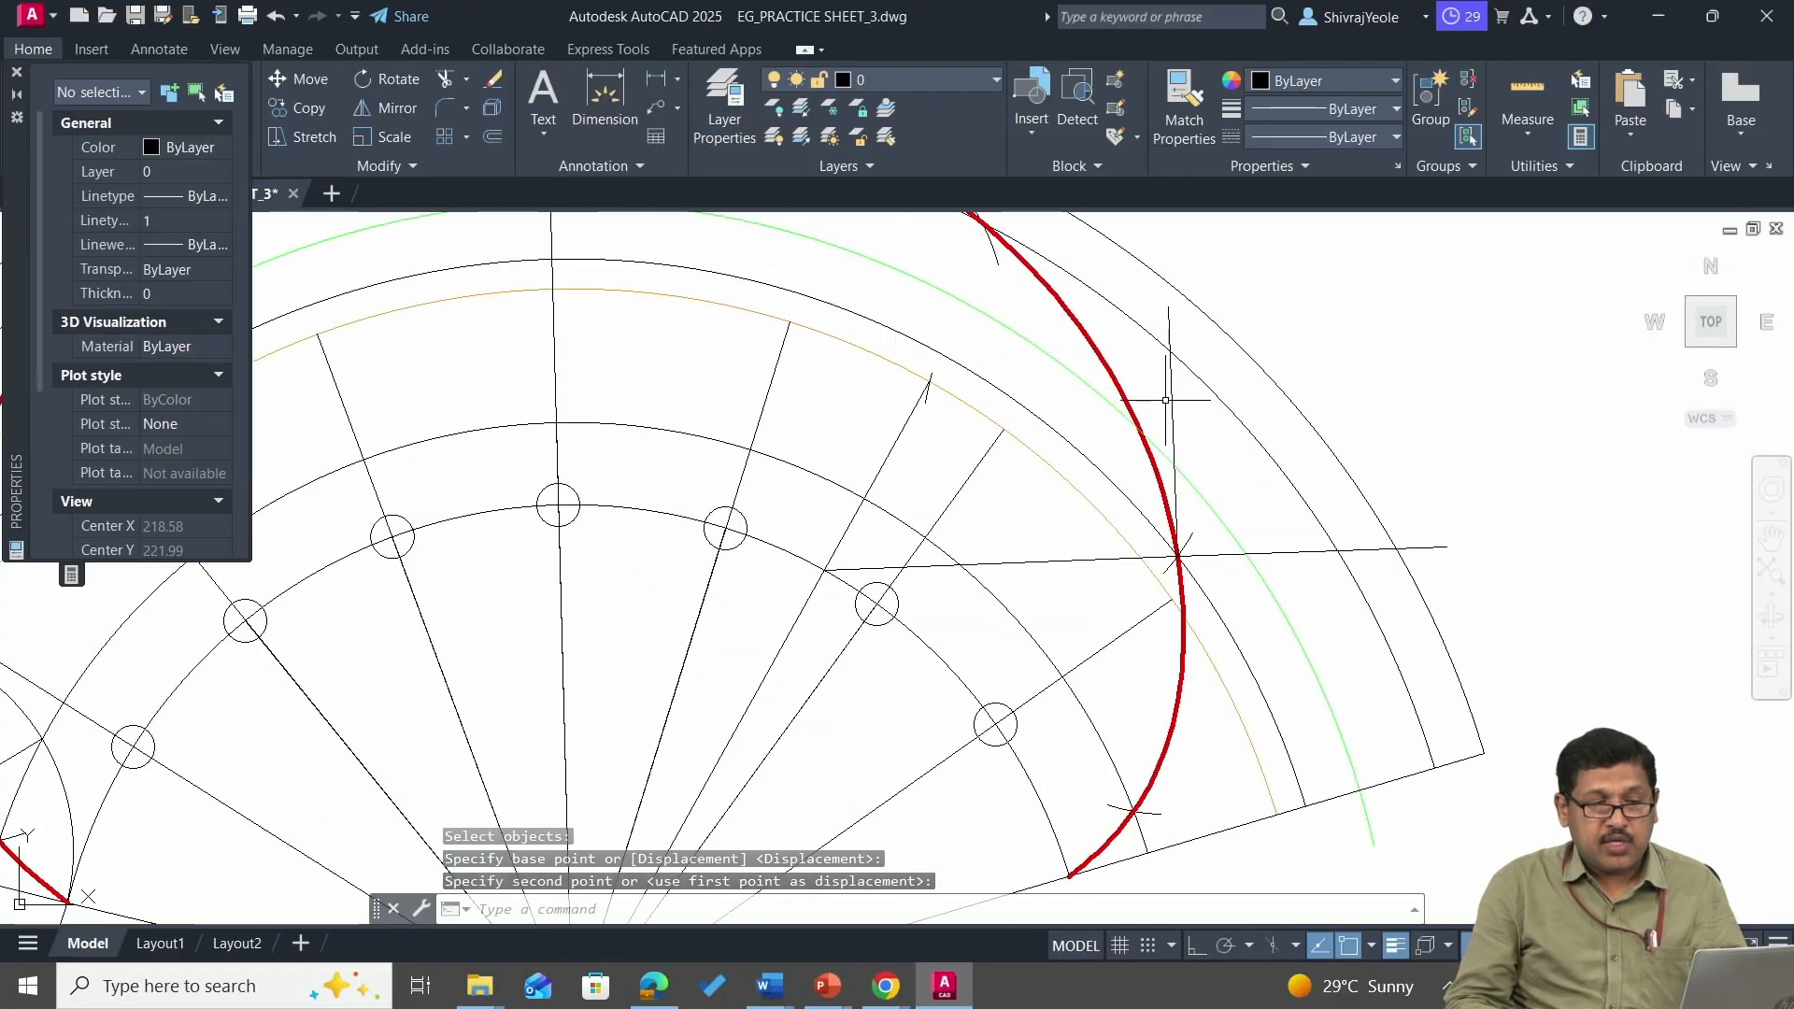
click(1174, 403)
key(Escape)
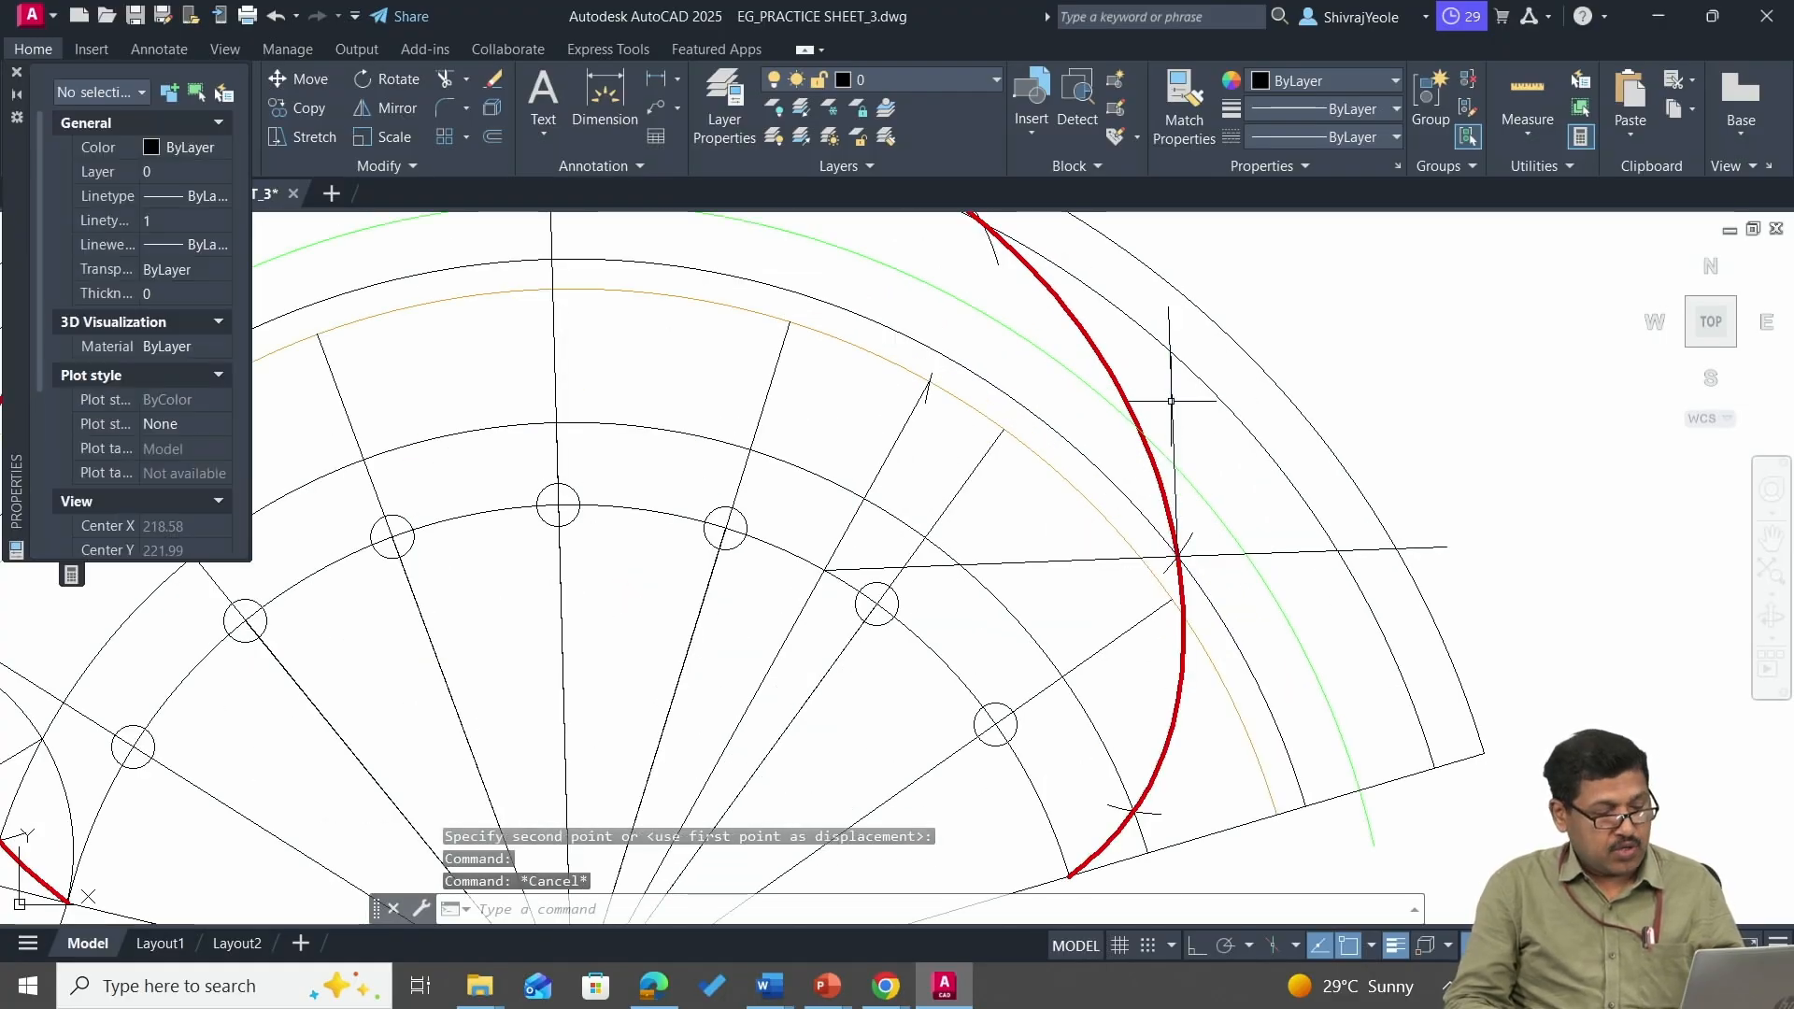
Extend the tangent line downward past the curve point to the right-hand radial line bounding the 150-degree sector.
key(Return)
scroll(1160, 527, up, 8)
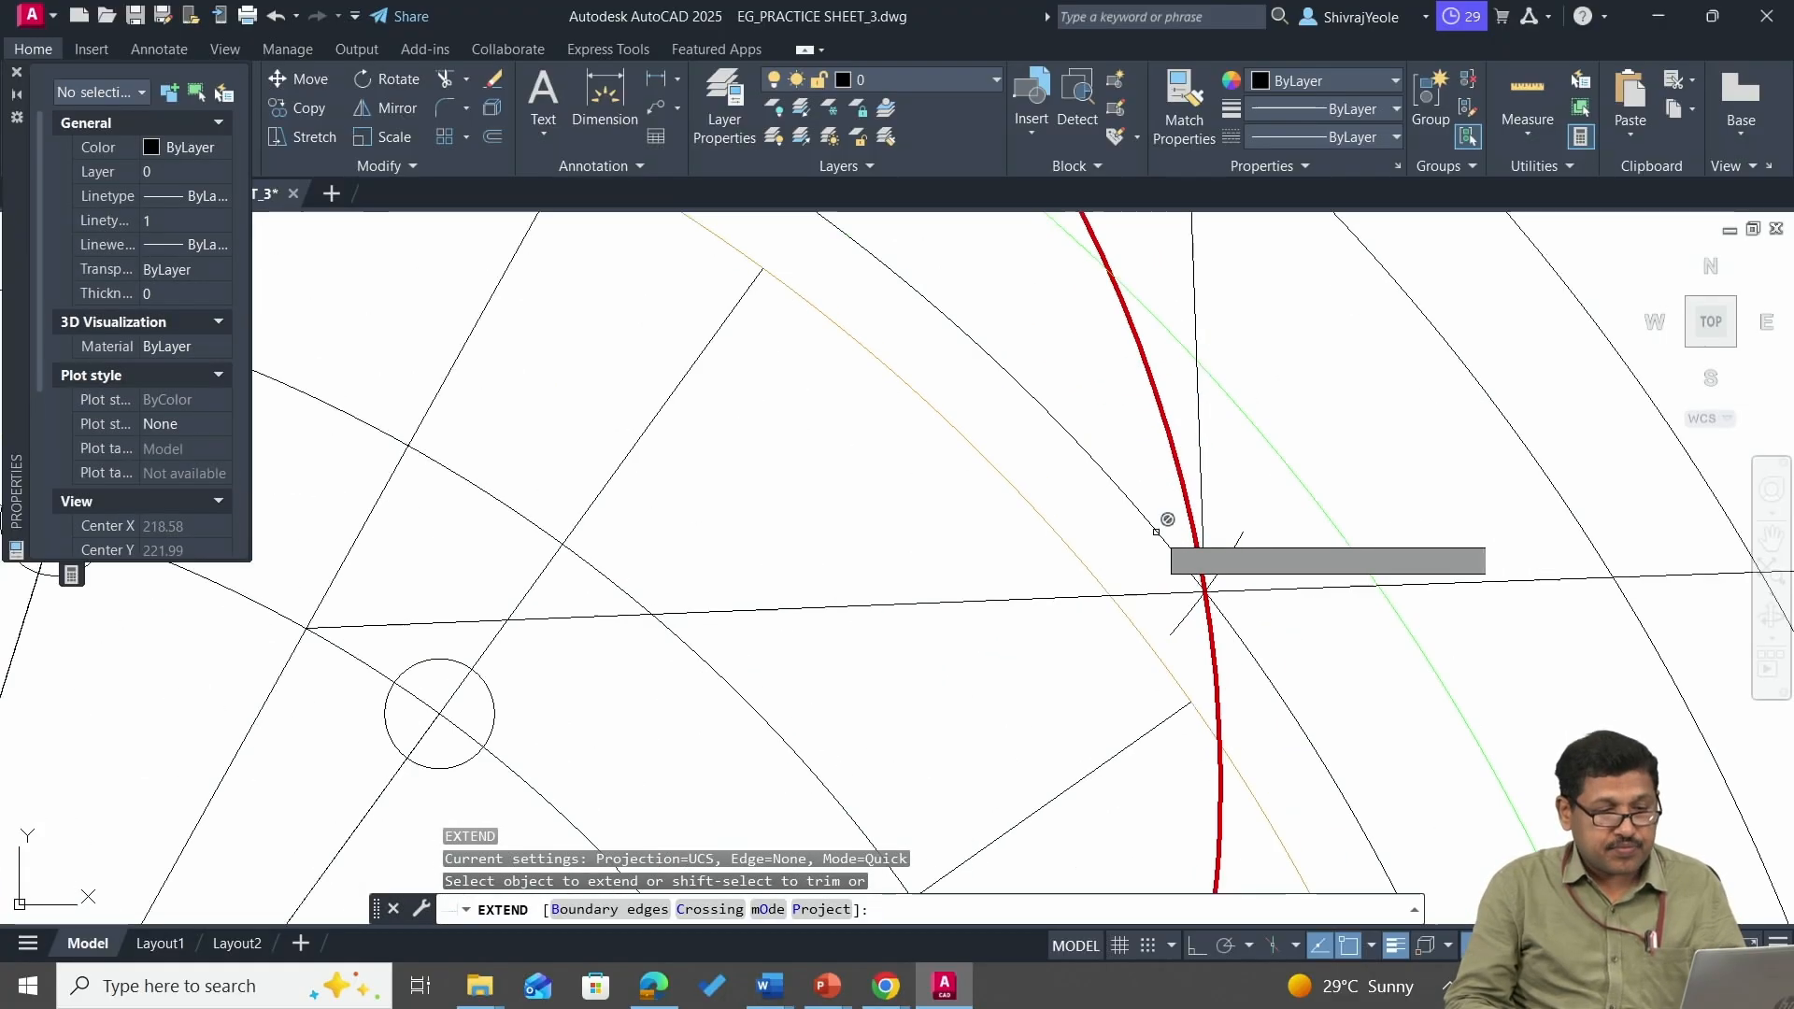
click(1274, 559)
scroll(1297, 586, down, 4)
scroll(1319, 636, down, 8)
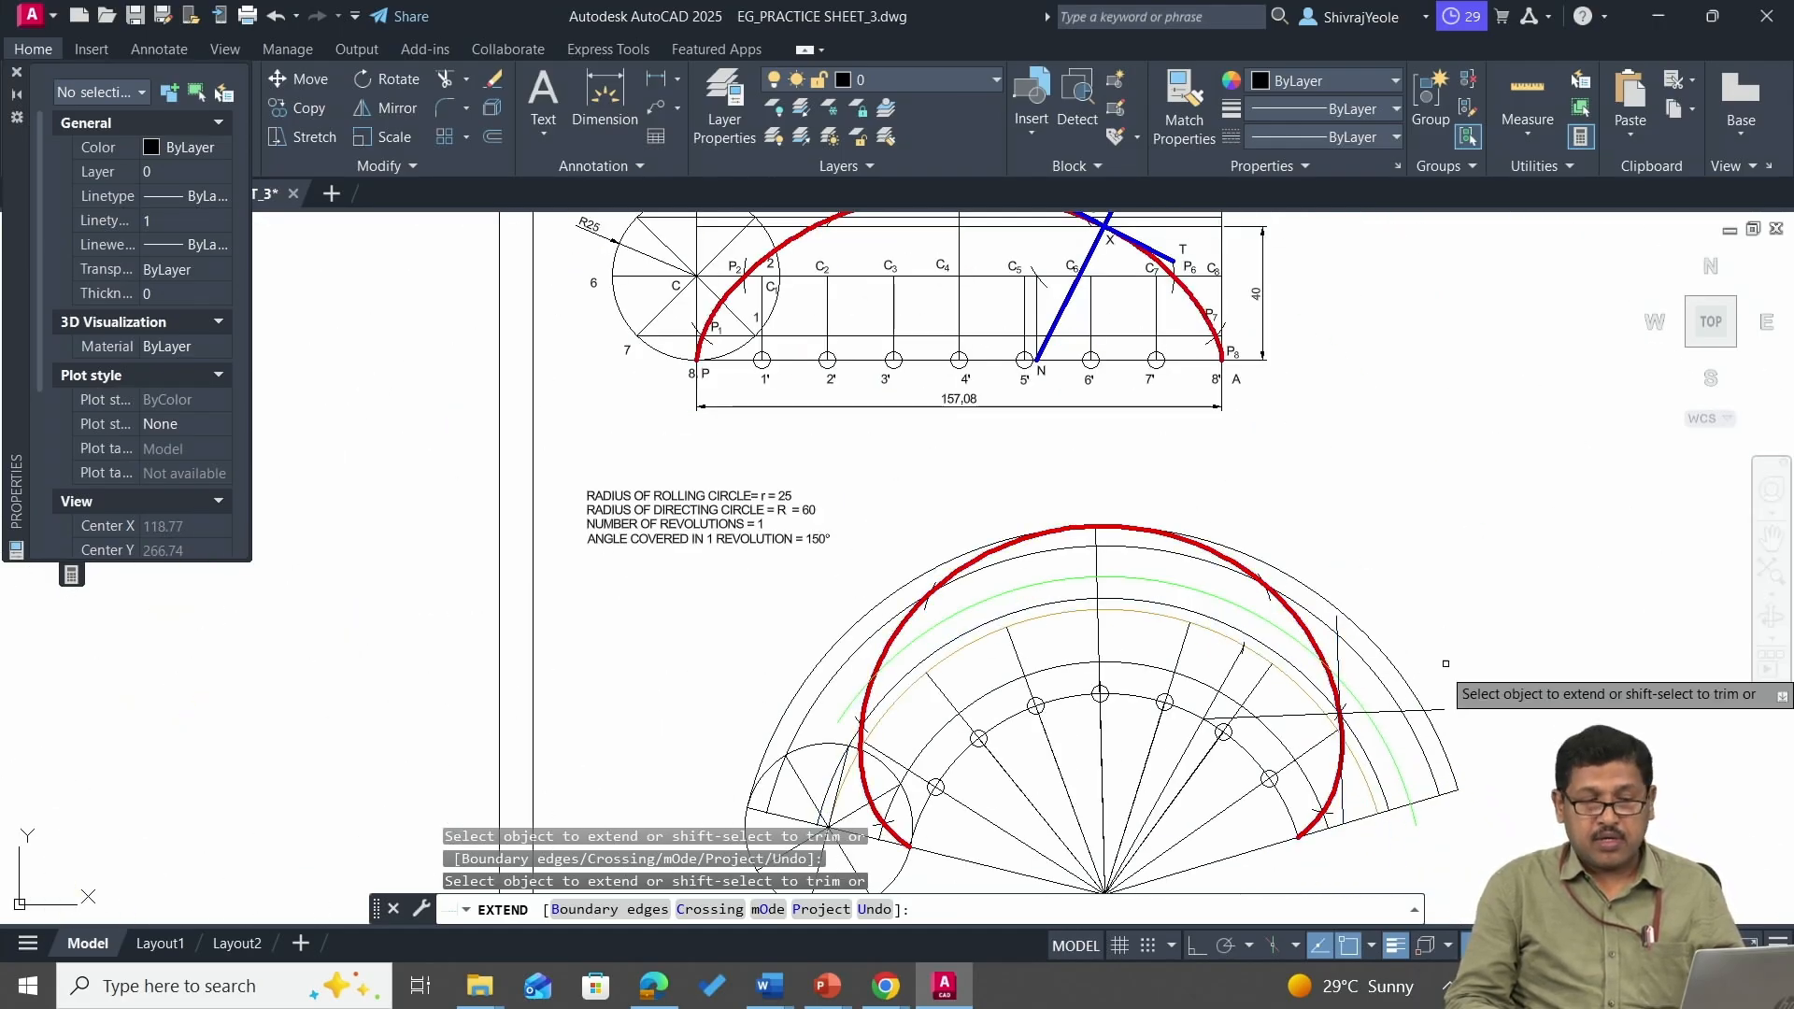
key(Escape)
Set the tangent line and the outer part of the normal to blue with a 0.40 mm lineweight.
click(1337, 652)
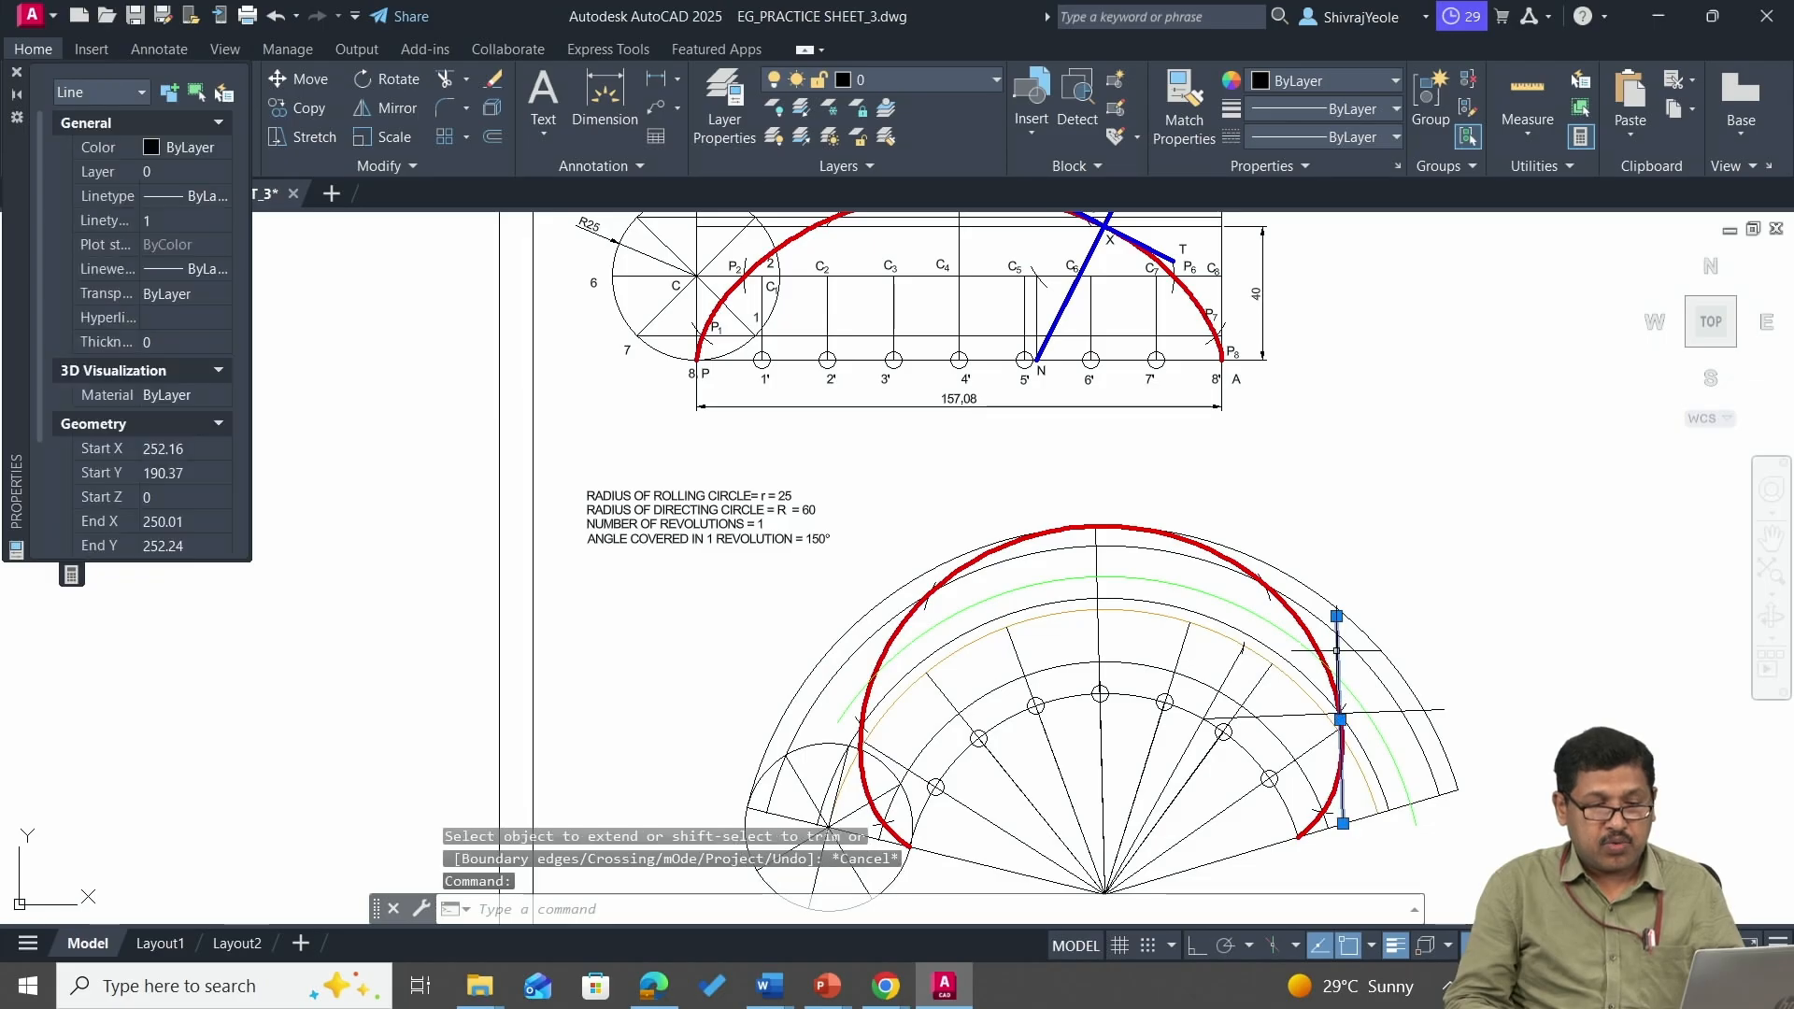
click(1398, 710)
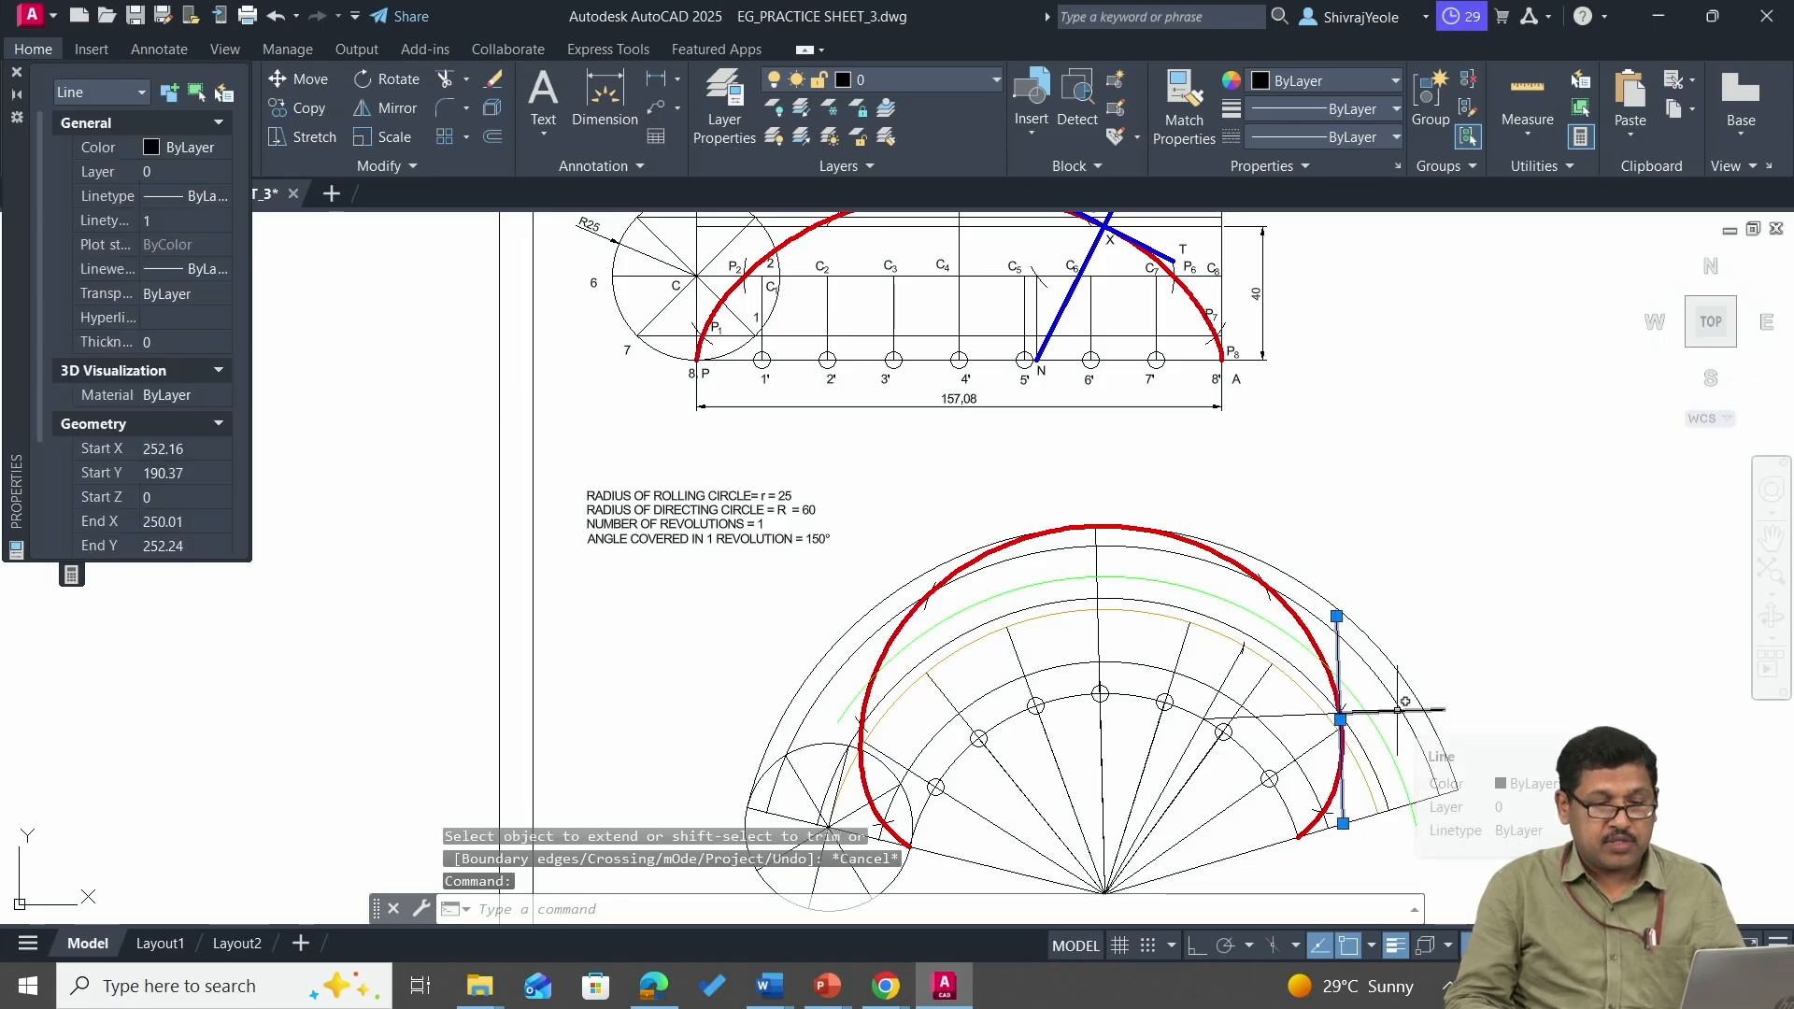
click(217, 150)
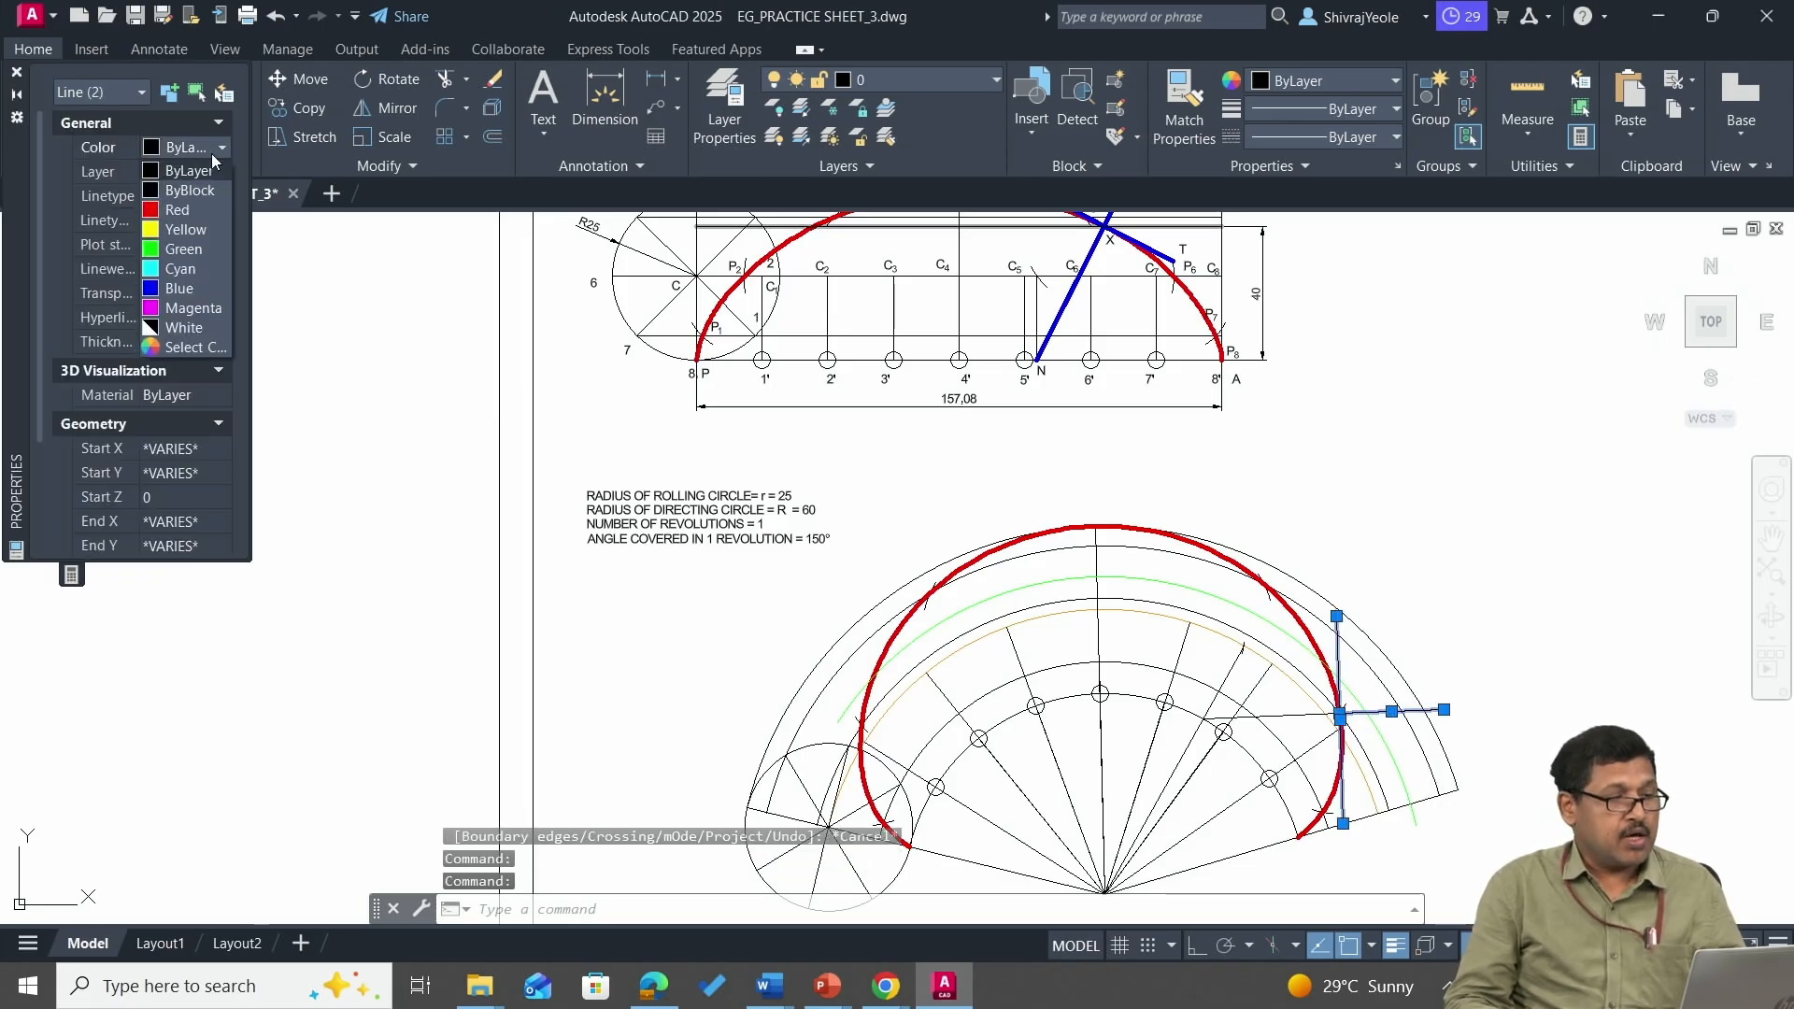
click(182, 292)
click(185, 275)
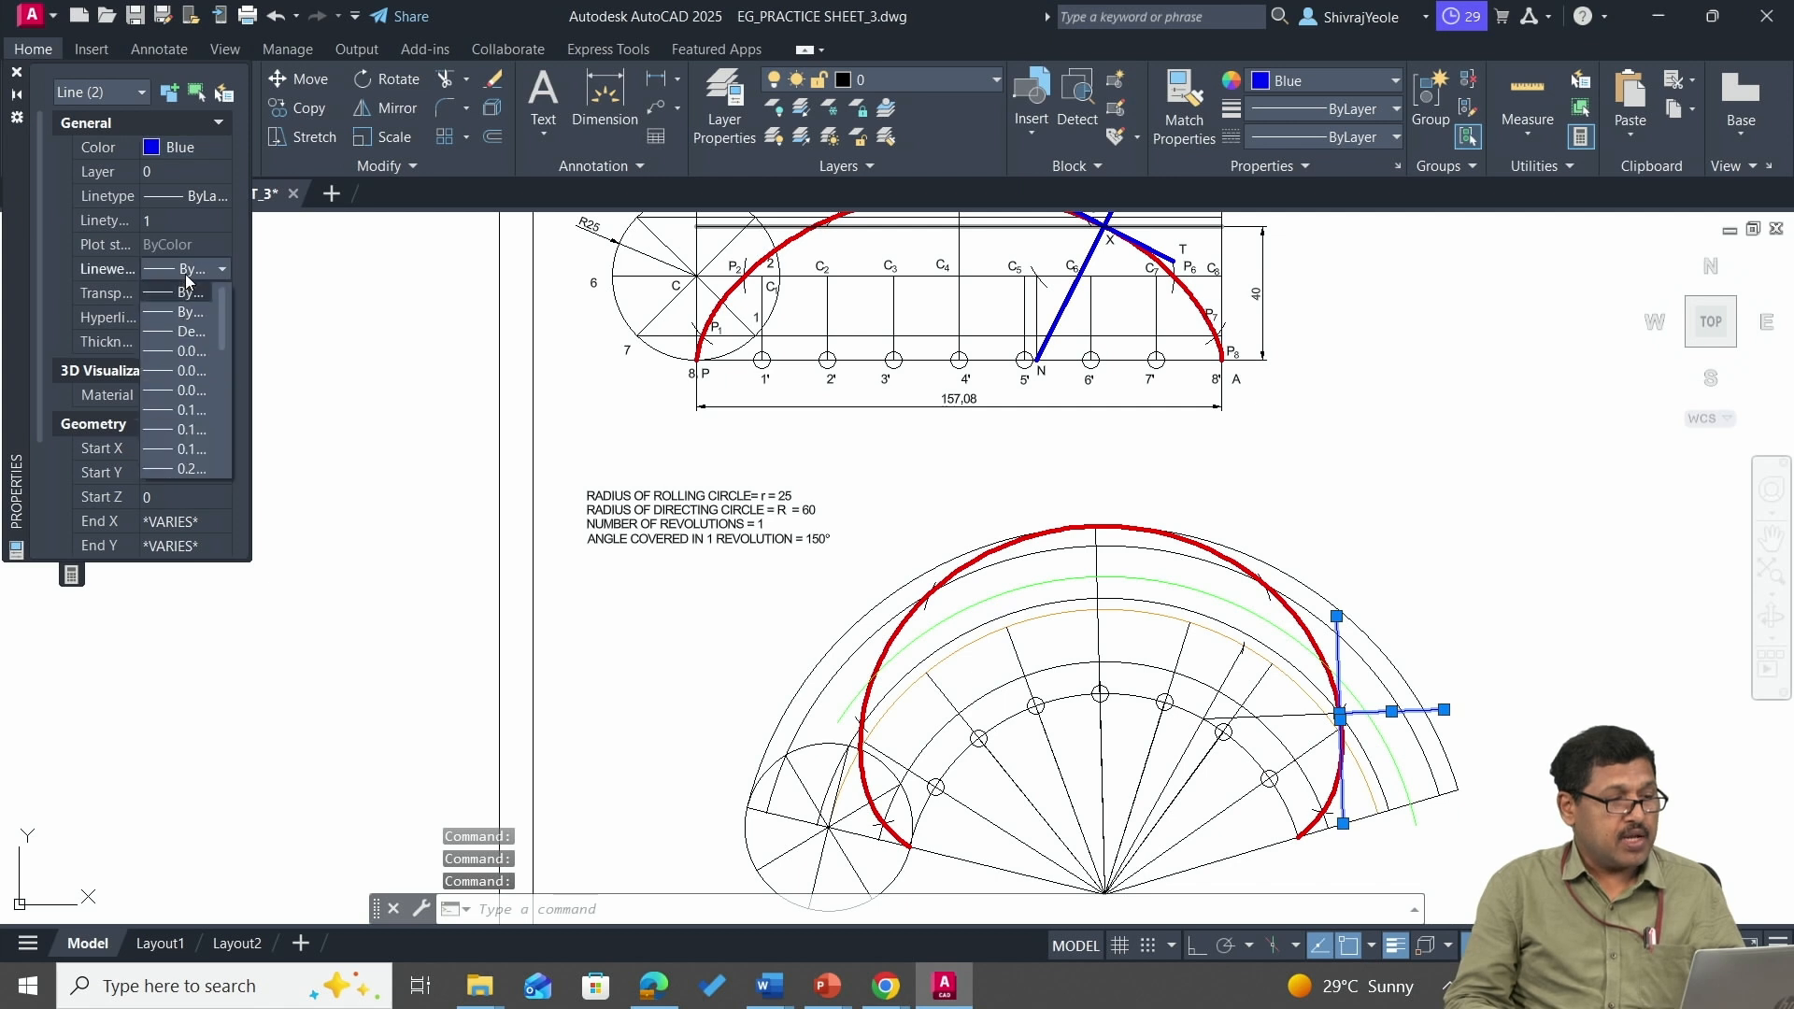
click(174, 430)
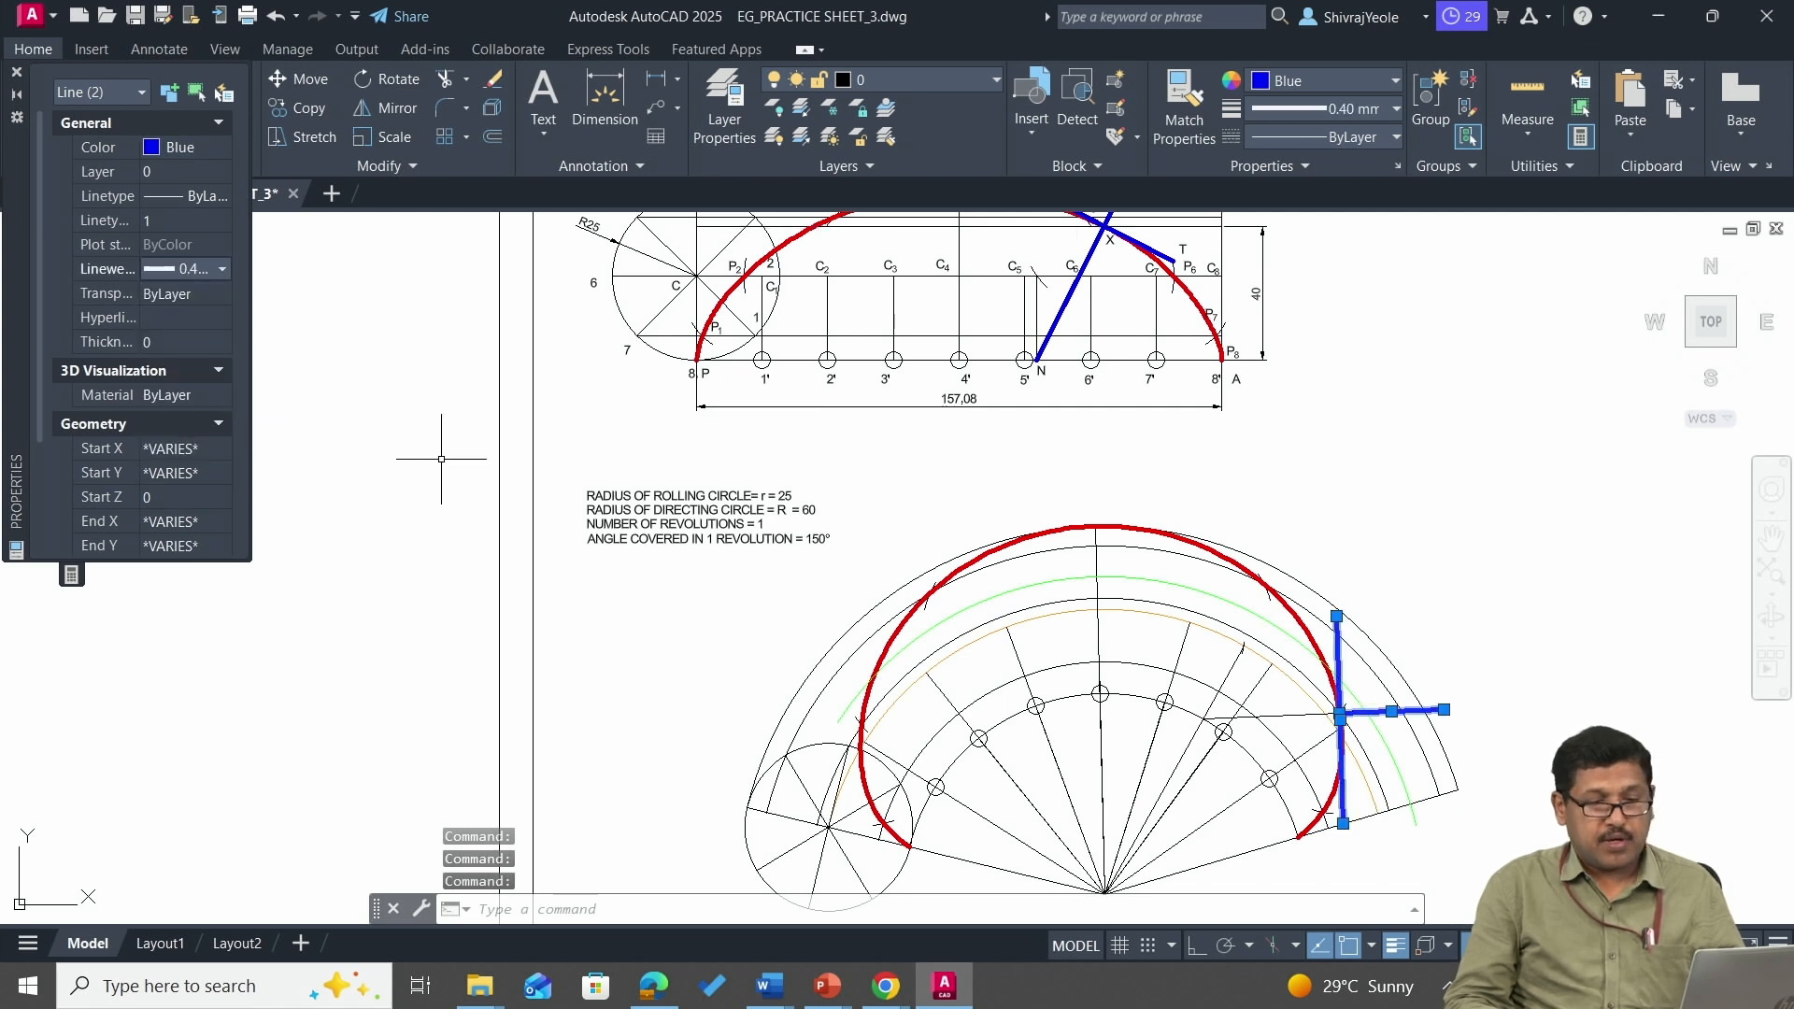
Add the inner part of the normal to the selection and give all three lines blue color and 0.40 mm lineweight.
click(1314, 718)
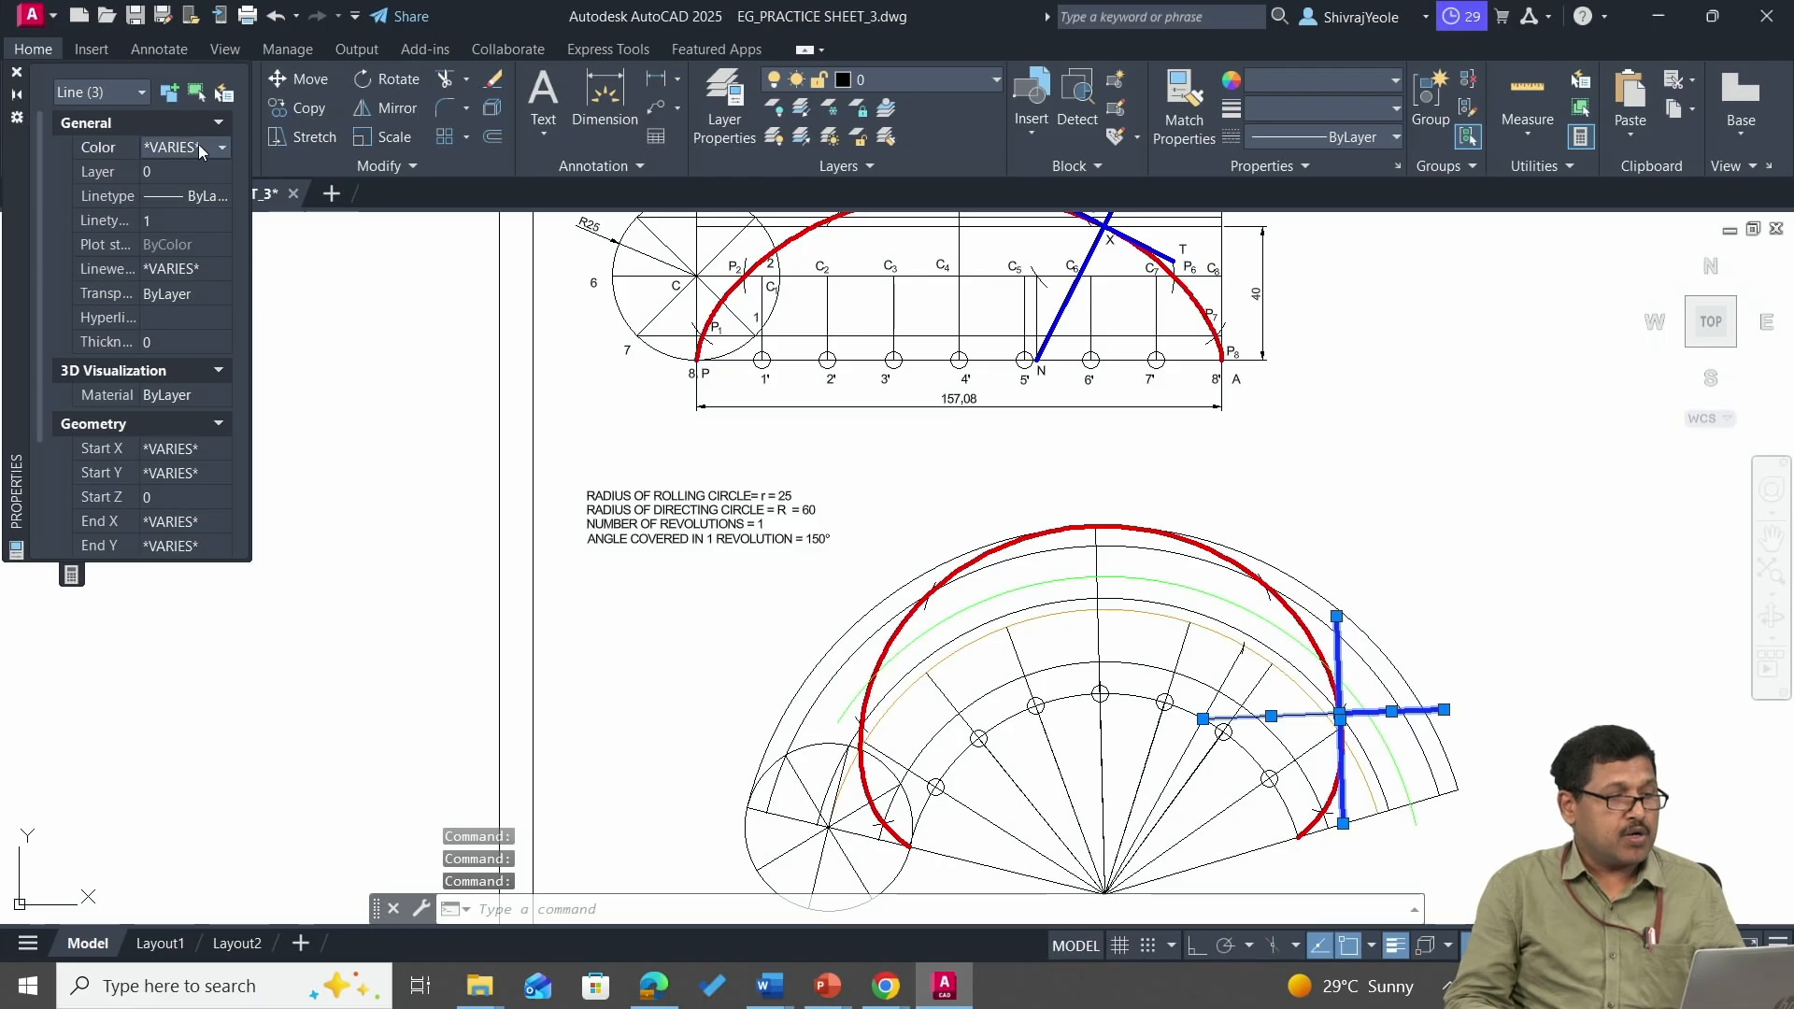
click(198, 147)
click(181, 270)
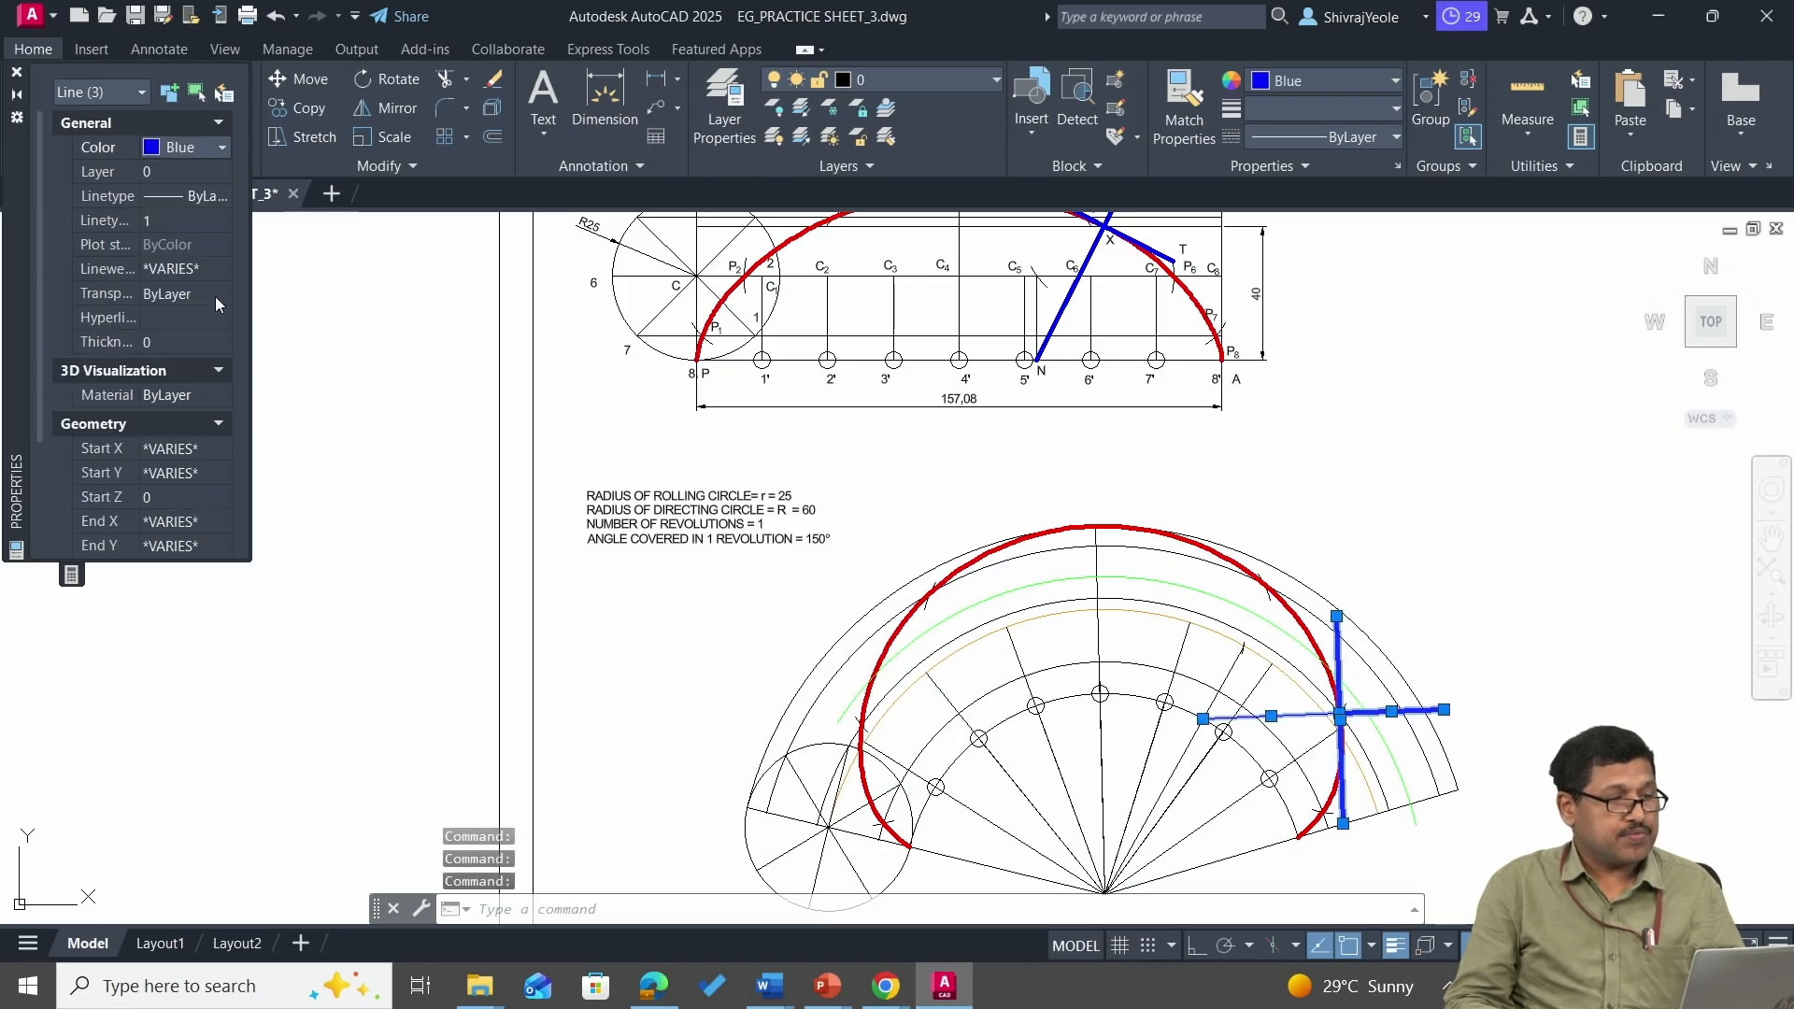
click(193, 273)
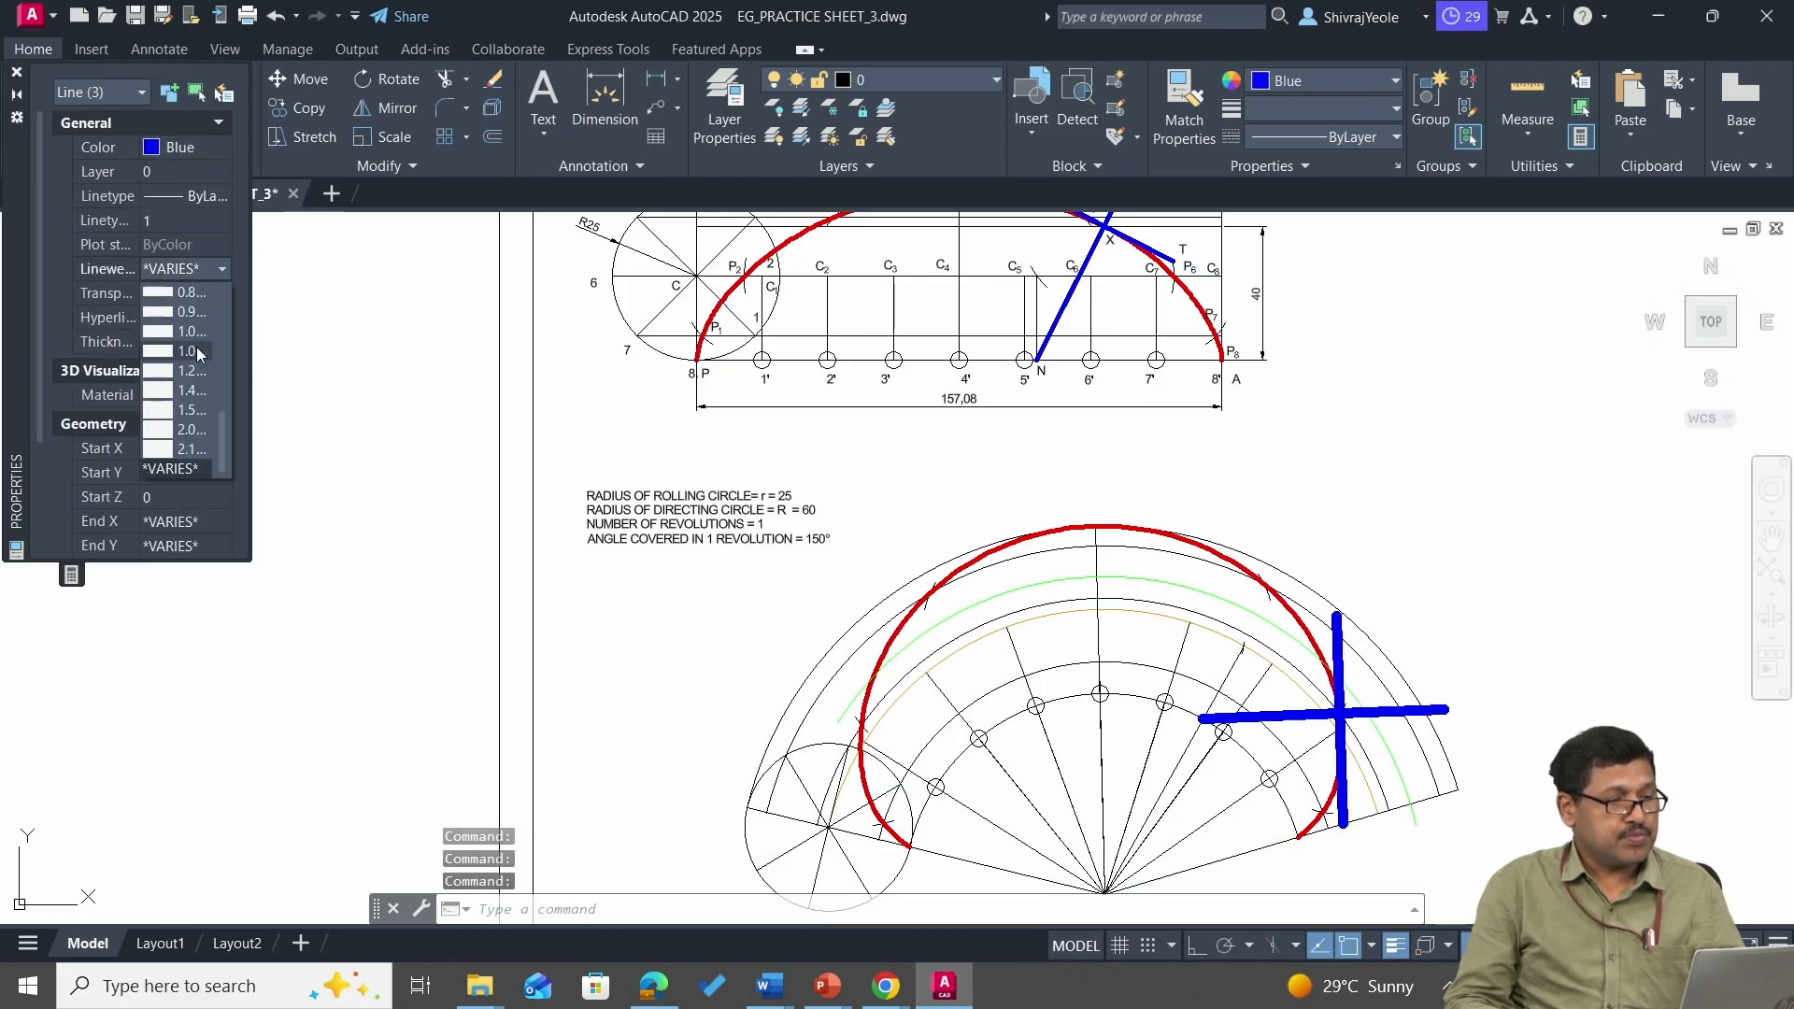
scroll(173, 336, up, 3)
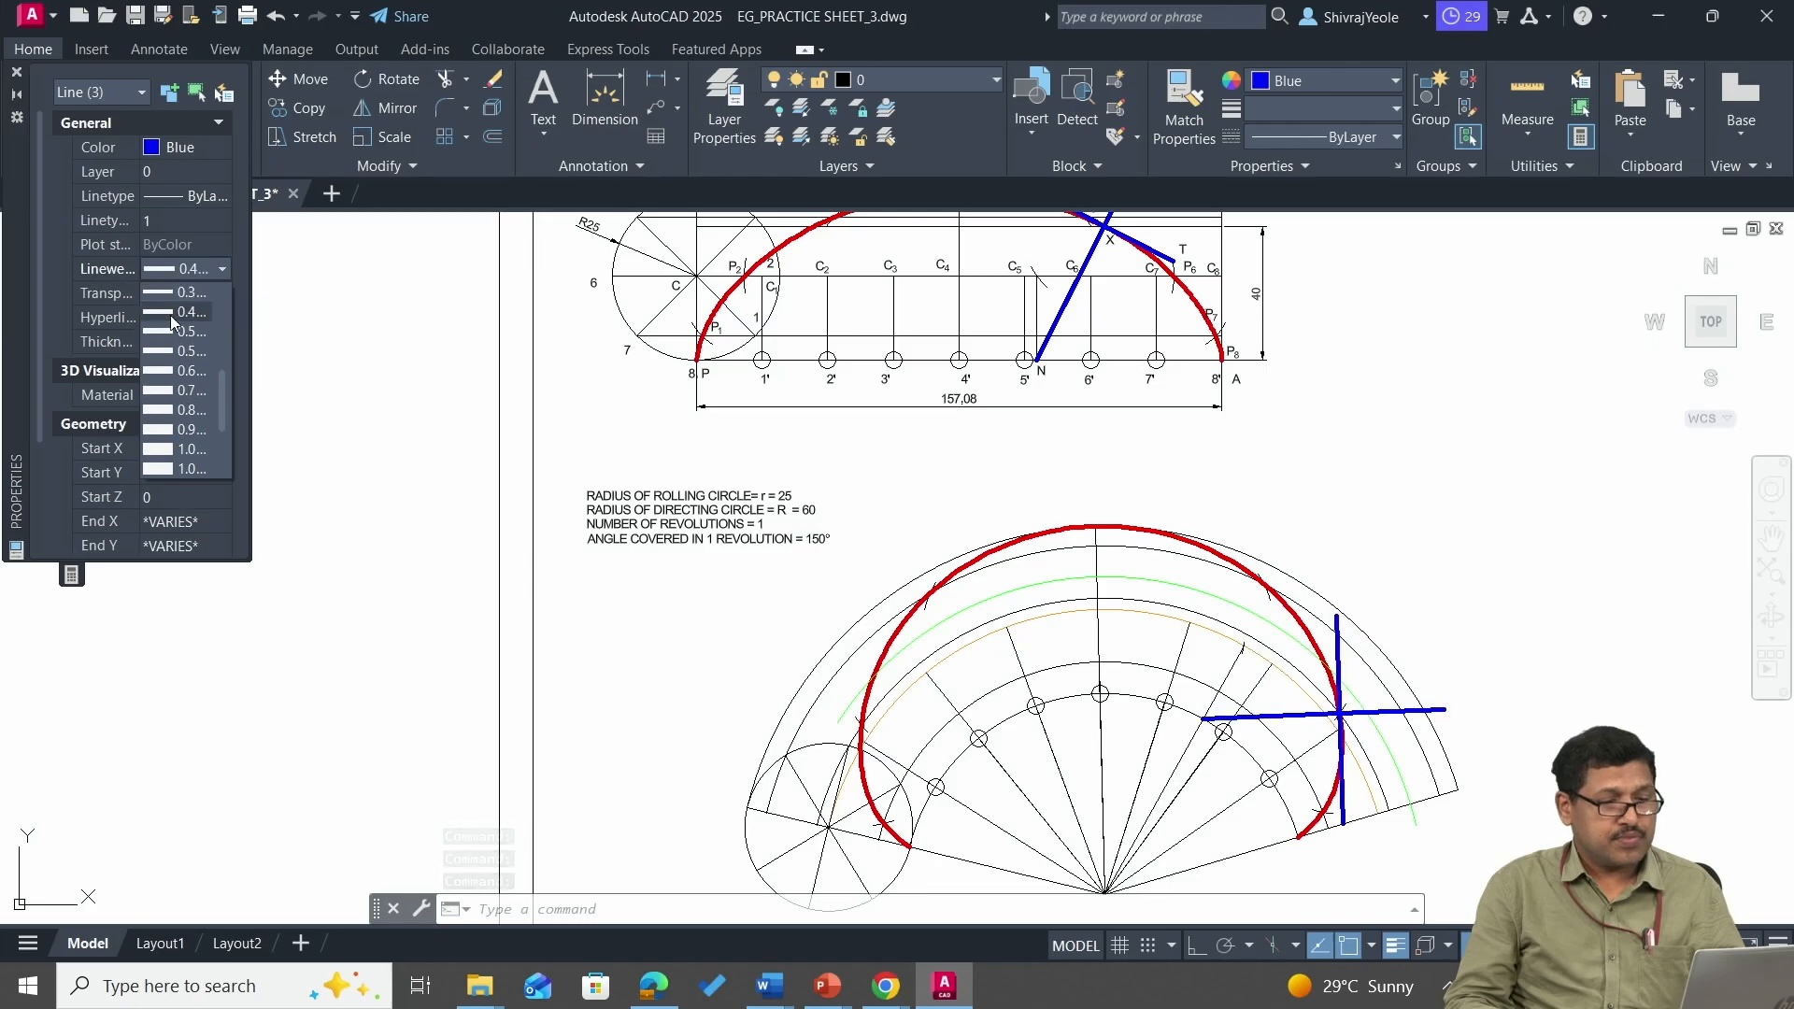
click(170, 312)
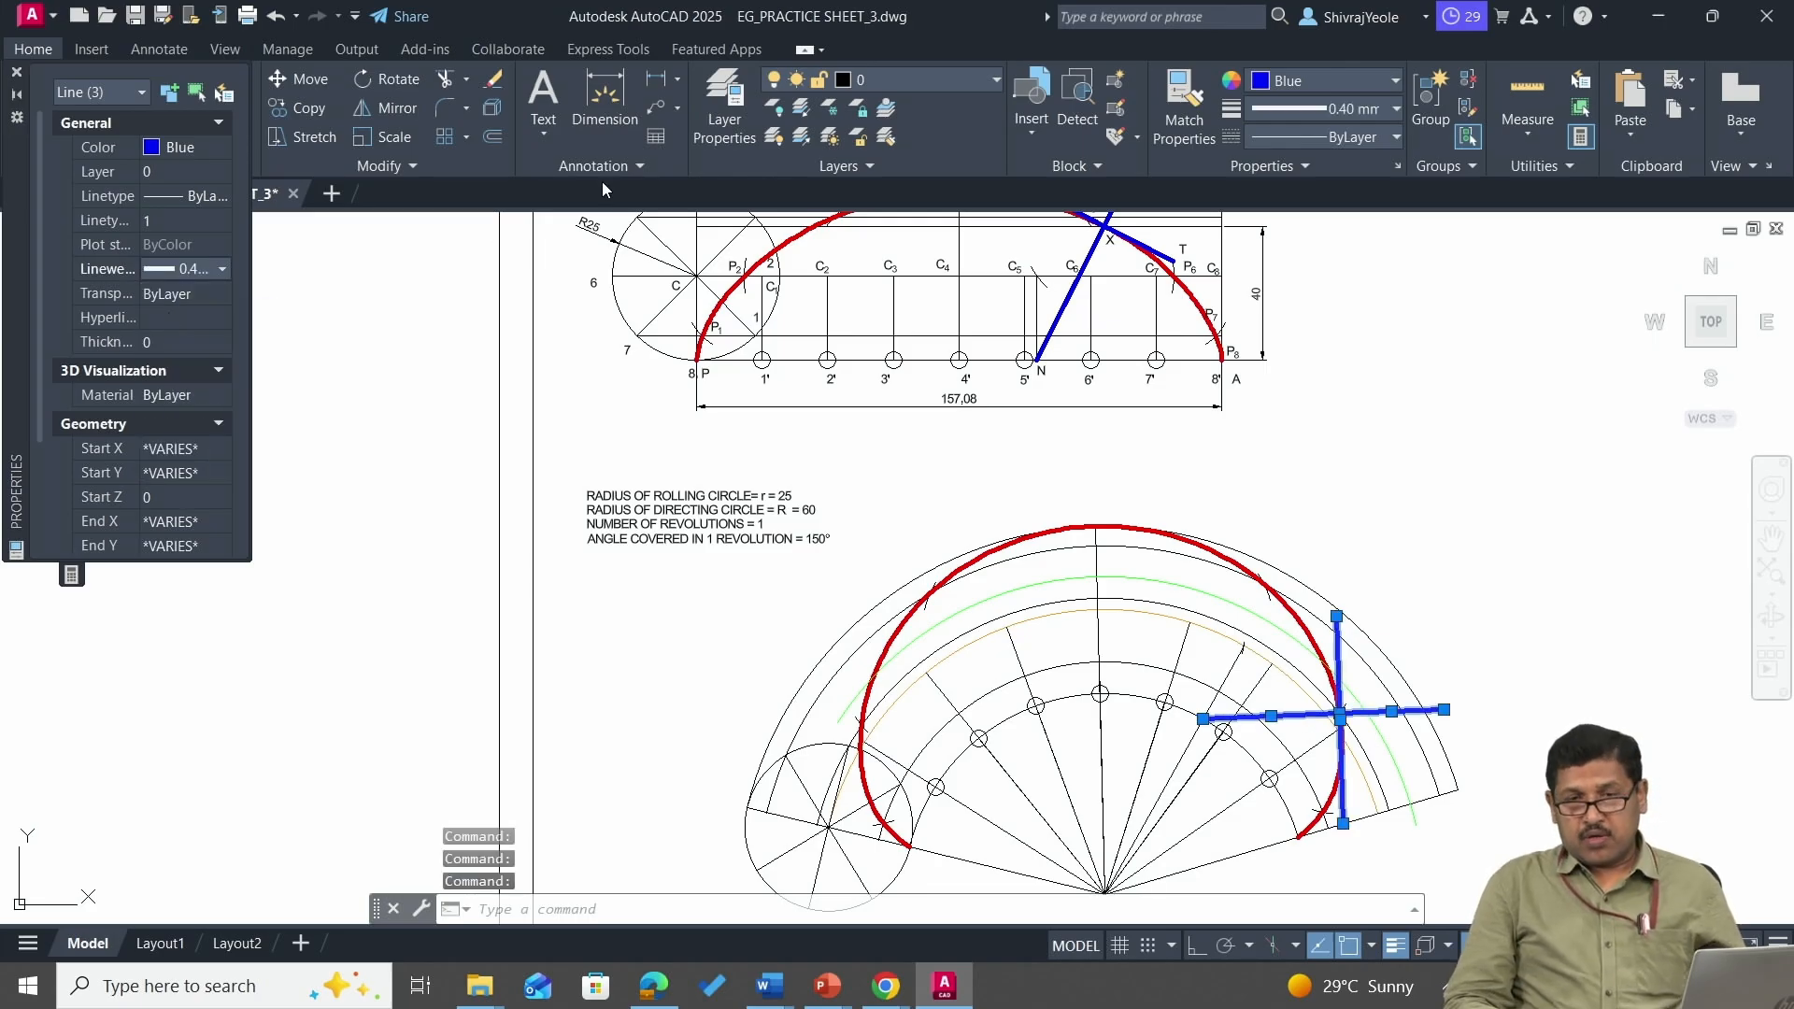